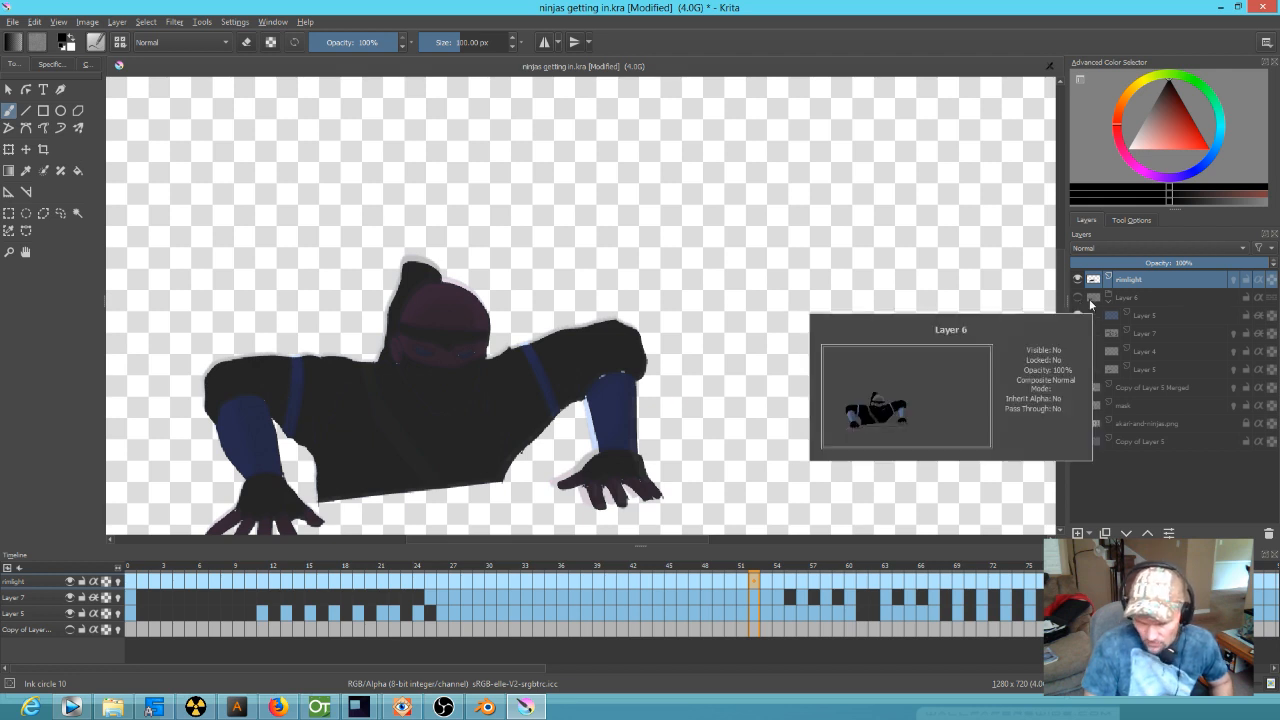
- Set the rimlight layer's blending mode to Screen and compare the ninja with the layer hidden and shown
left_click(1093, 248)
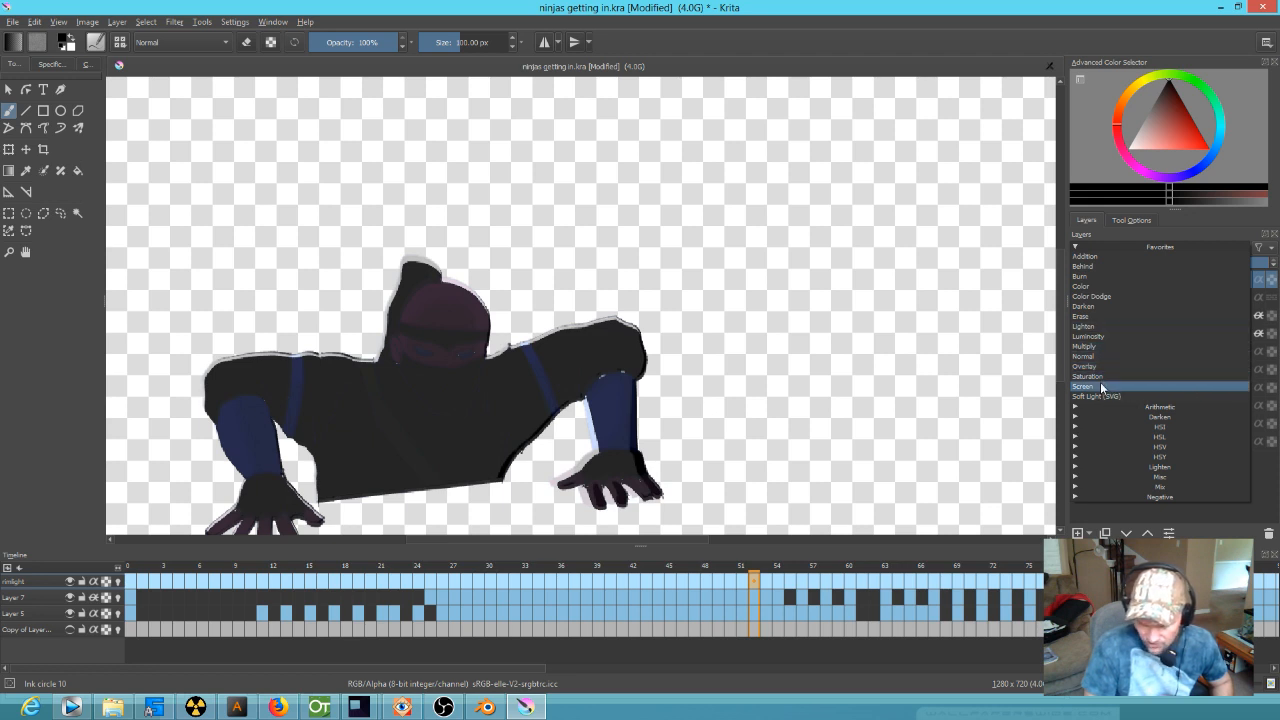
left_click(1101, 387)
left_click(1078, 280)
left_click(1078, 280)
left_click(1078, 280)
left_click(1078, 280)
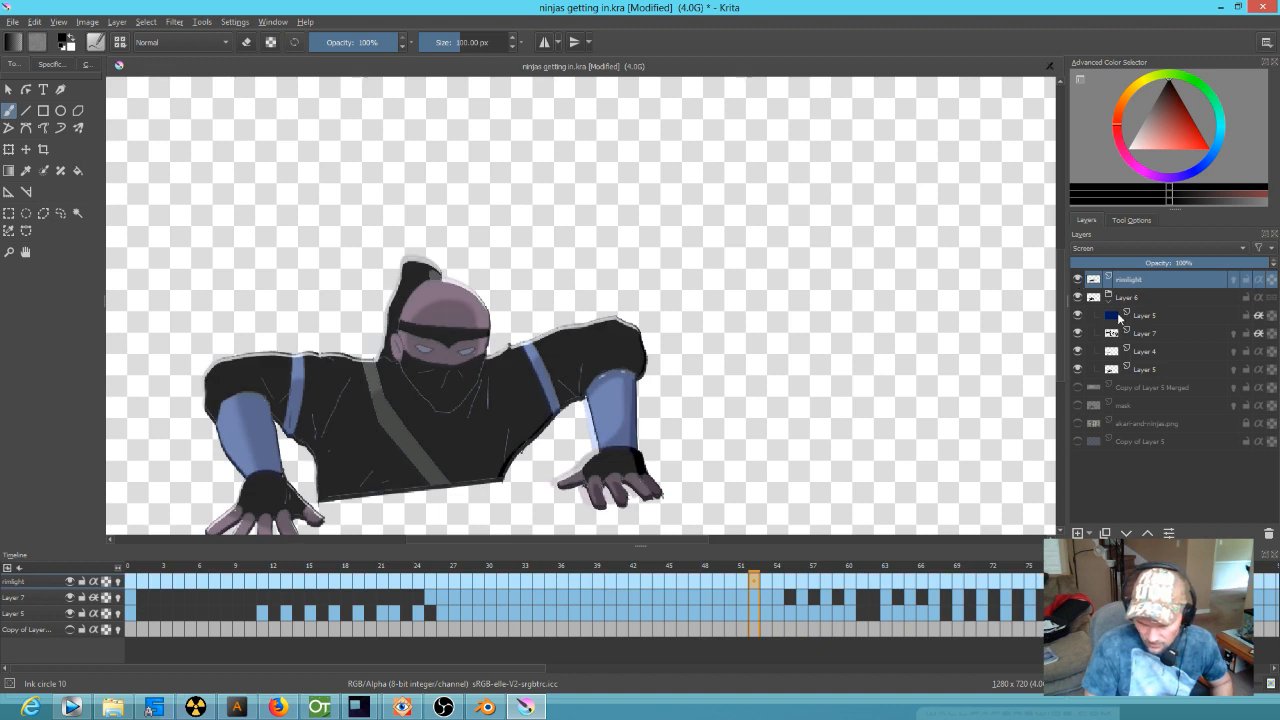
- Hide the Layer 6 group and check the rimlight layer alone with alpha inheritance switched on and off
left_click(1077, 297)
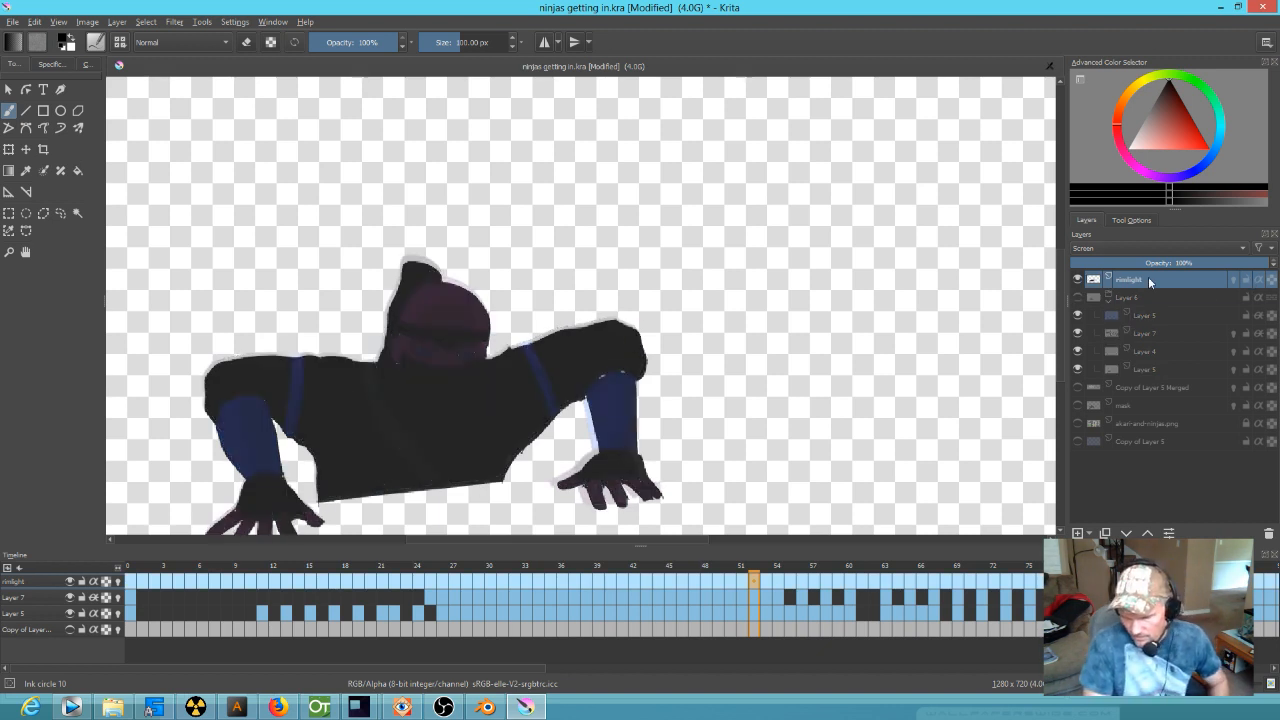
left_click(1261, 281)
left_click(1261, 281)
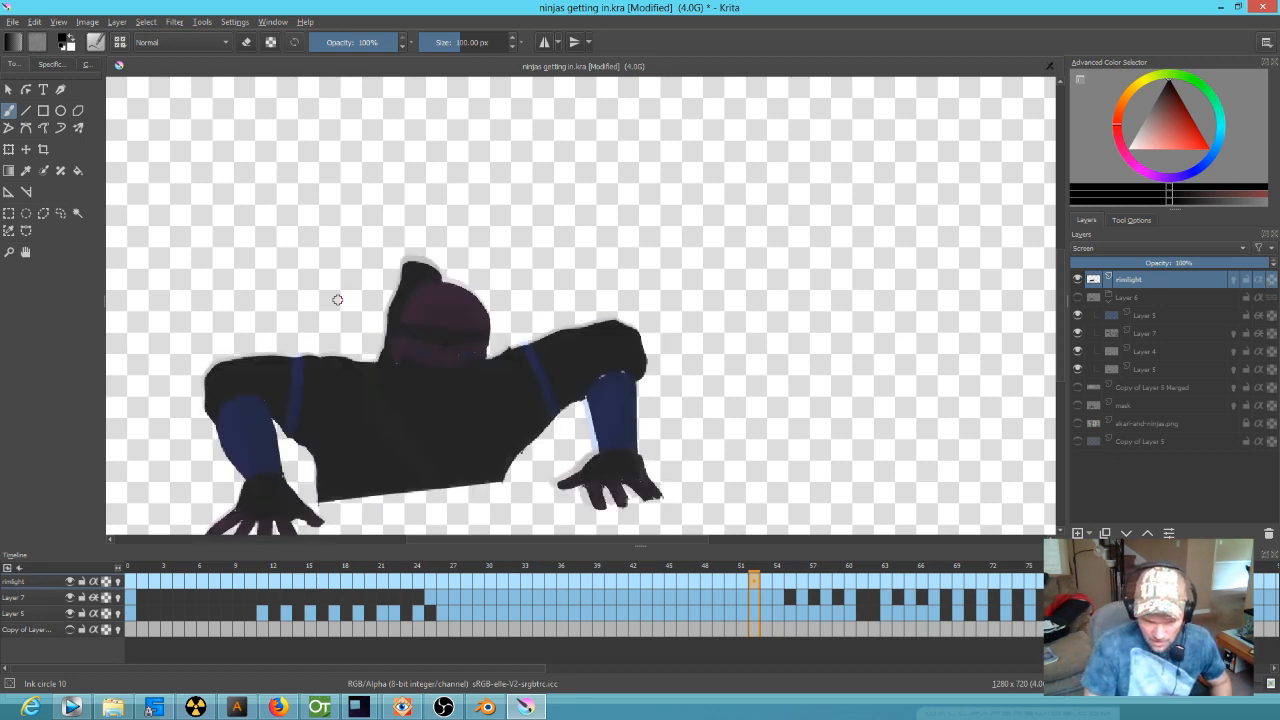
- Add a Levels filter mask to the rimlight layer with input levels of 180 for black and 201 for white
right_click(1117, 299)
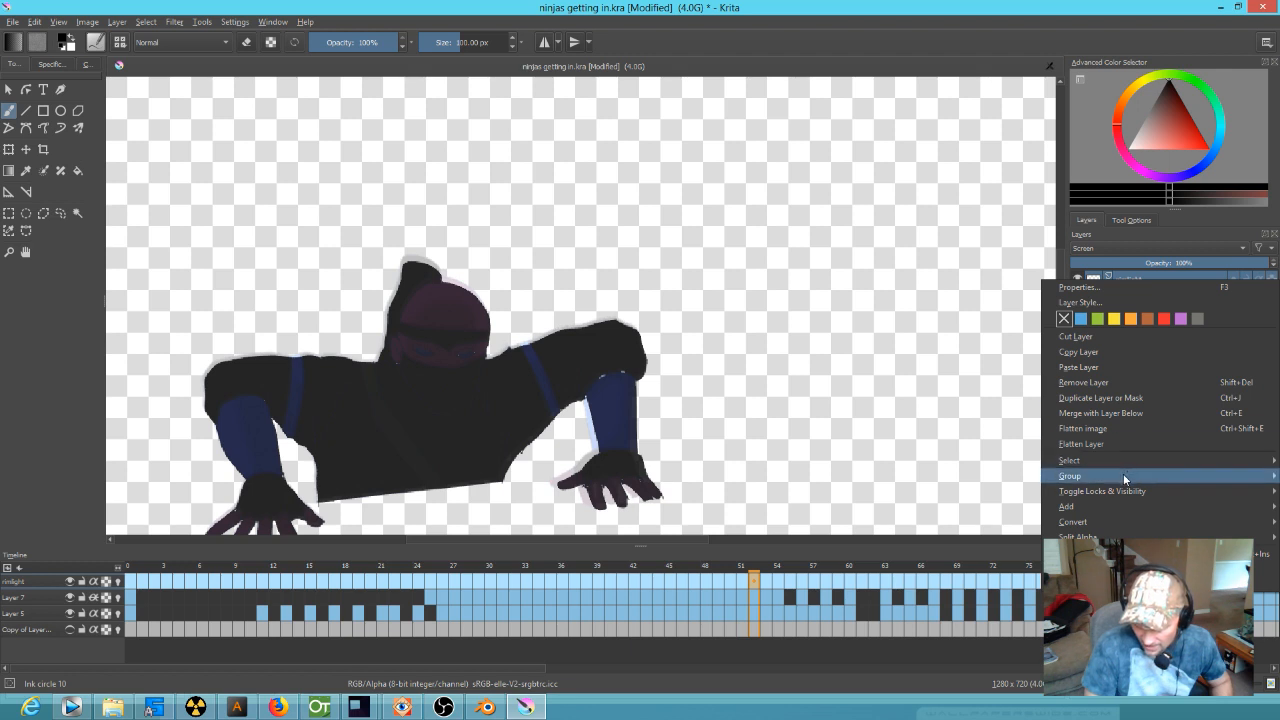
mouse_move(1109, 507)
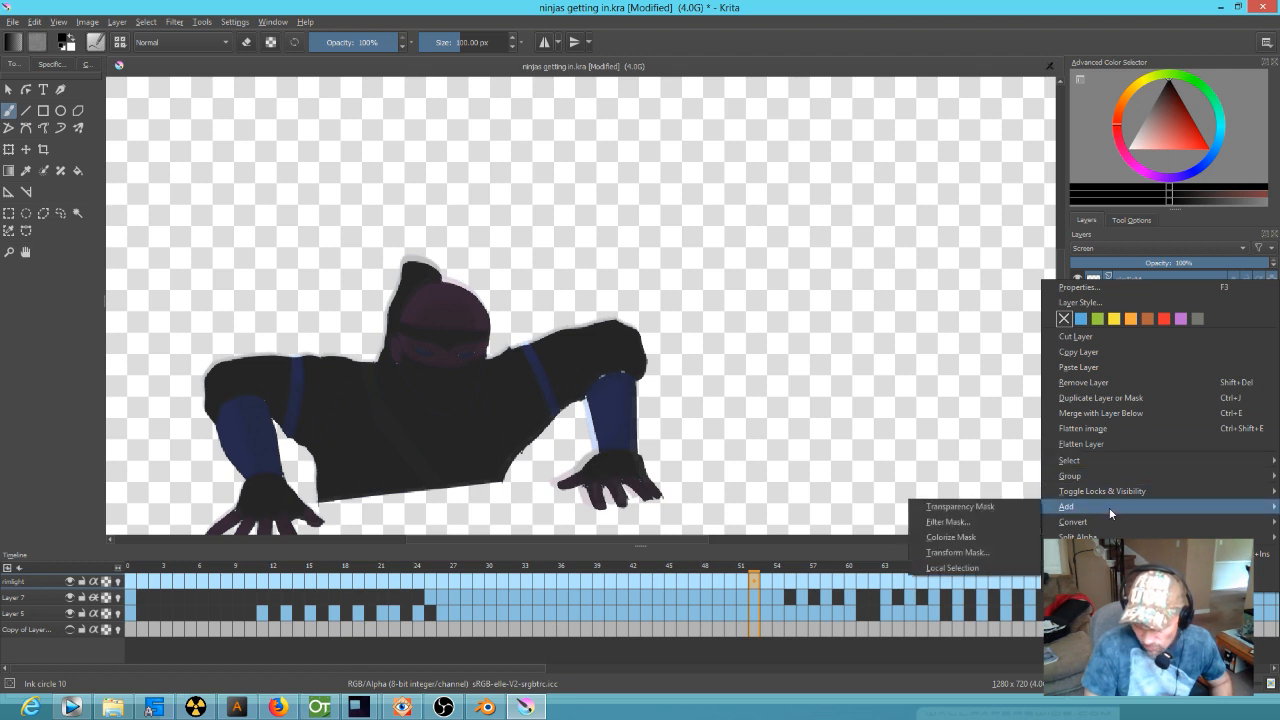
left_click(975, 524)
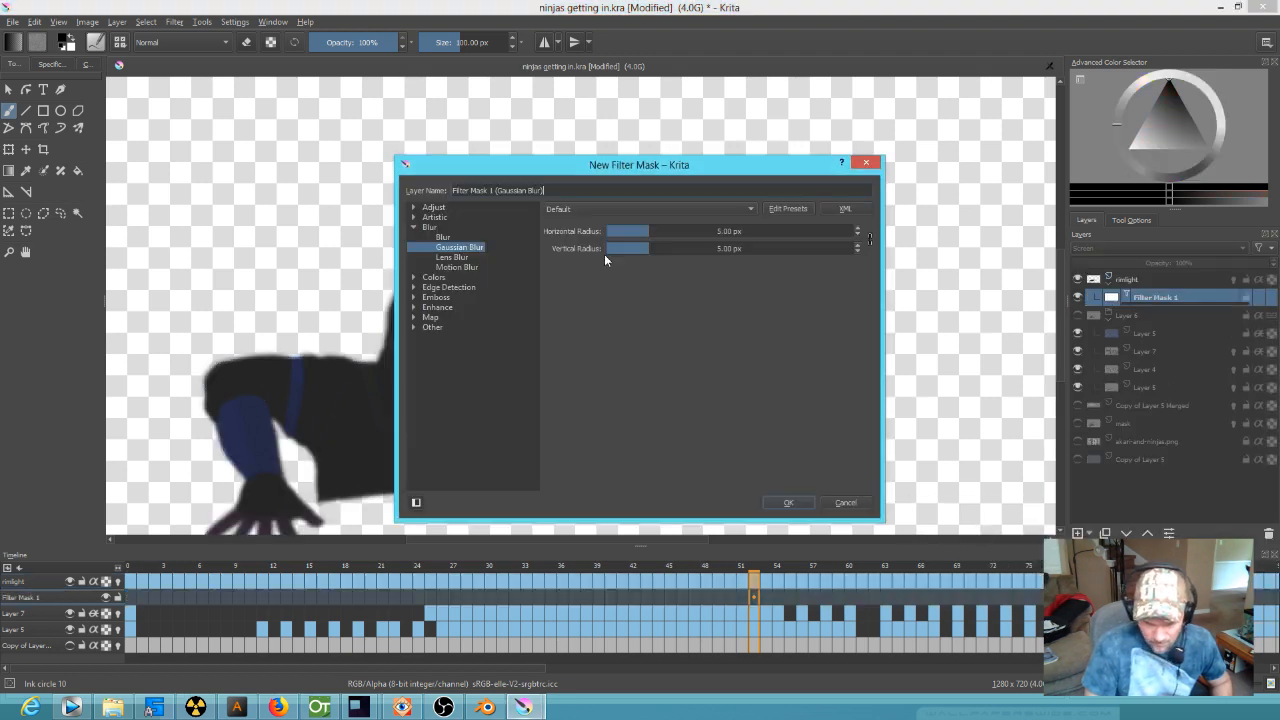
left_click(413, 207)
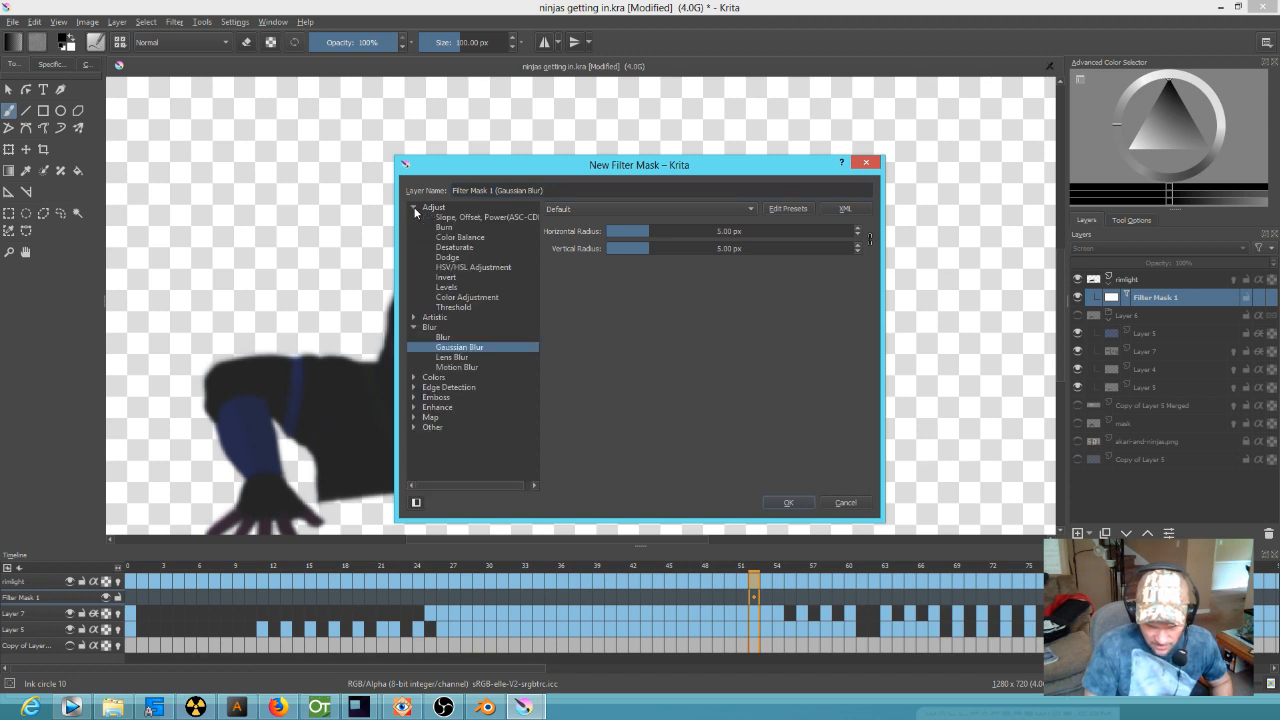
left_click(446, 287)
left_click_drag(688, 166, 863, 95)
mouse_move(723, 252)
left_mouse_down()
mouse_move(979, 254)
mouse_move(950, 254)
left_mouse_up()
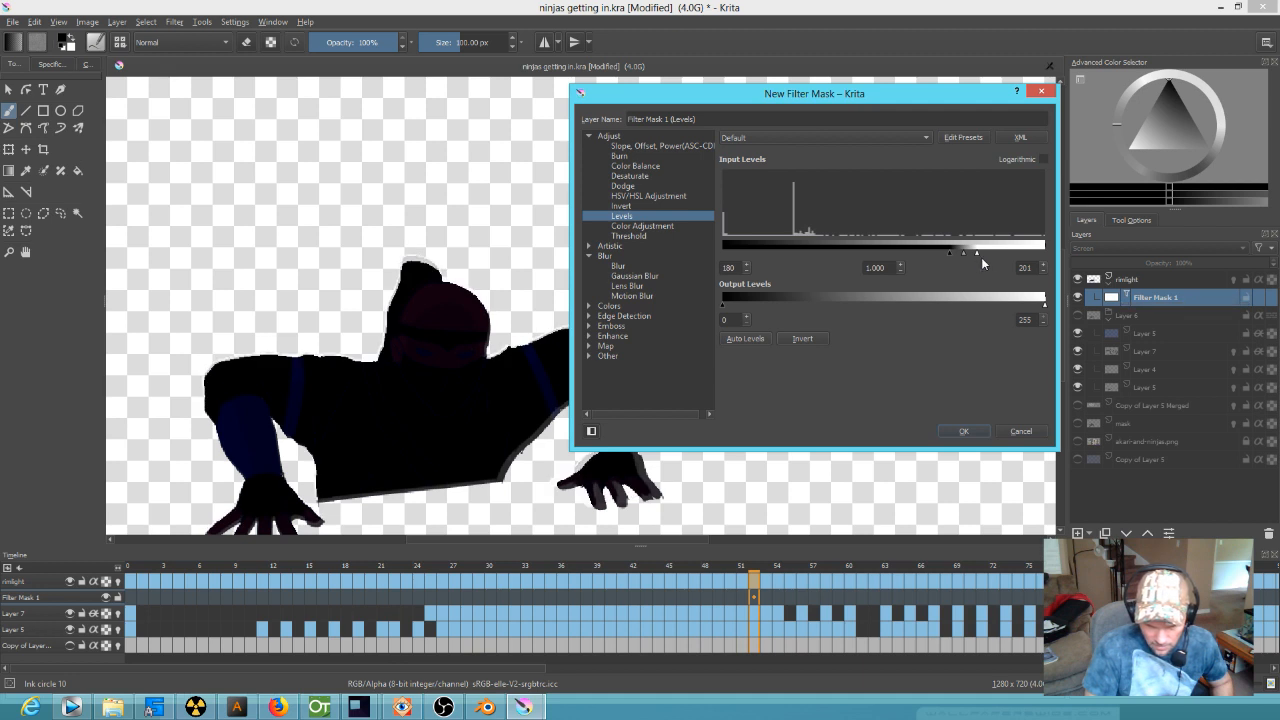
left_click(970, 432)
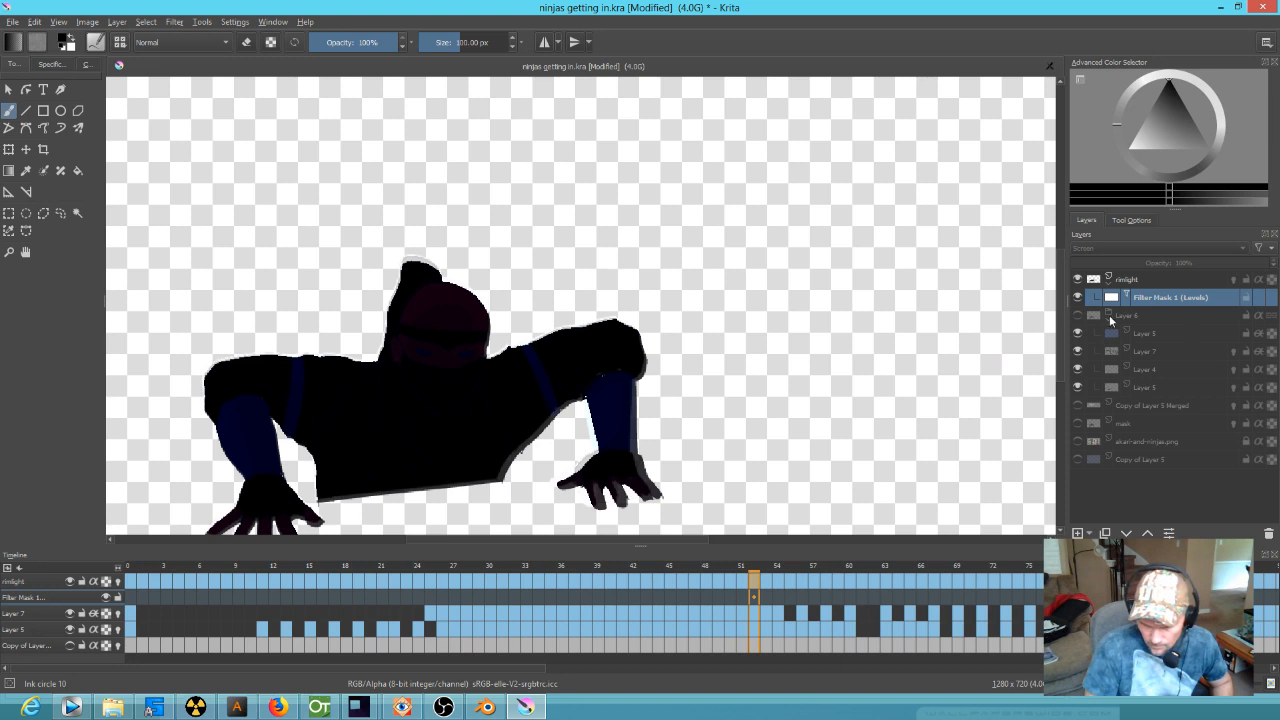
- Show the Layer 6 group again and turn on alpha inheritance for the rimlight layer
left_click(1077, 316)
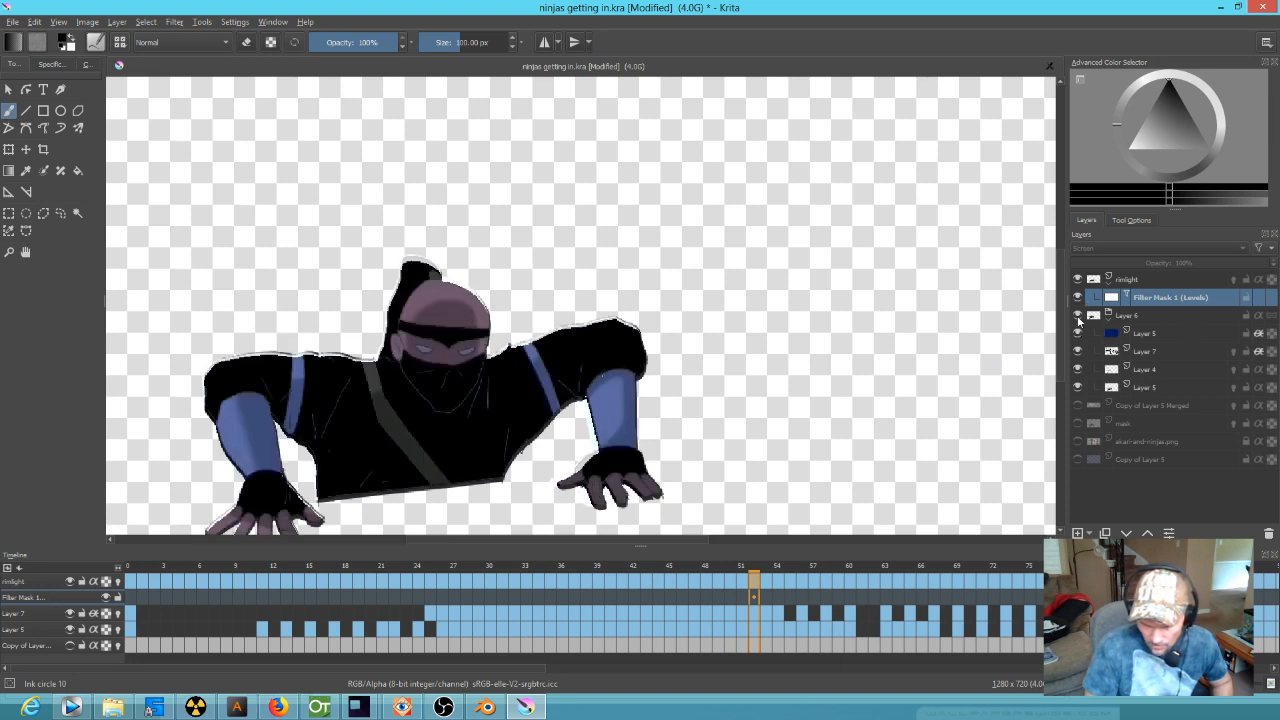
left_click(1078, 281)
left_click(1078, 281)
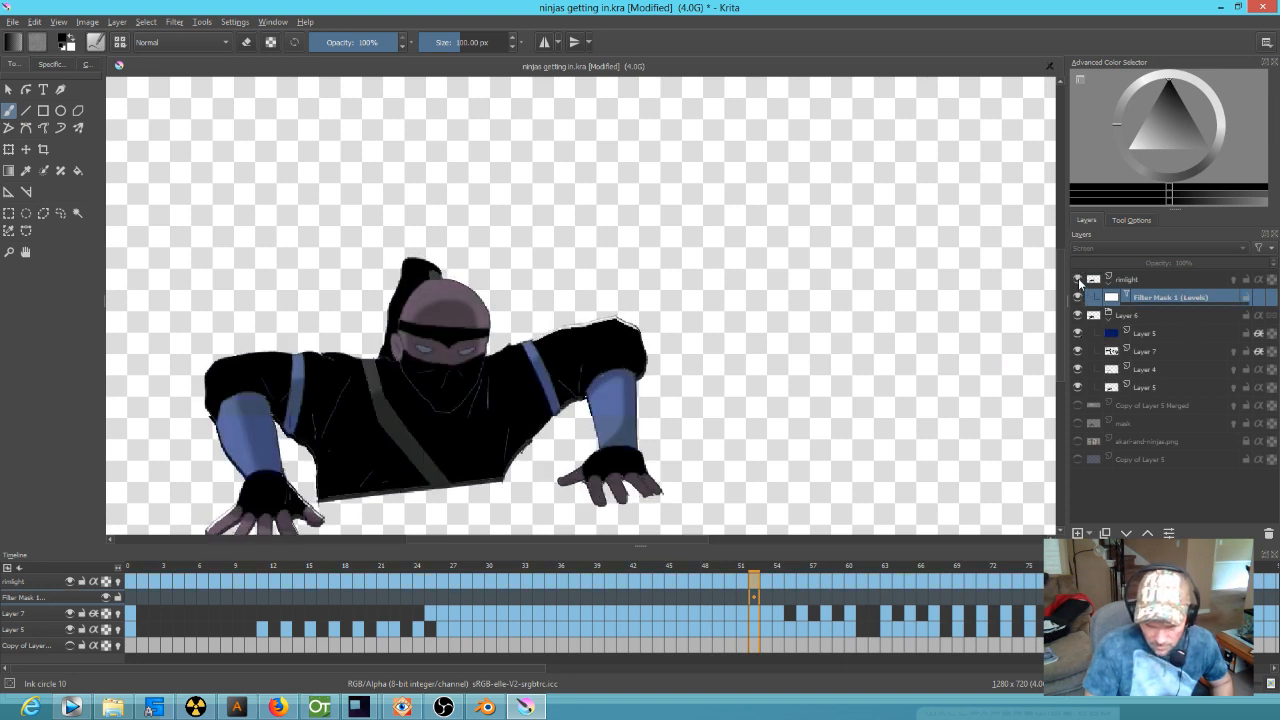
left_click(1257, 280)
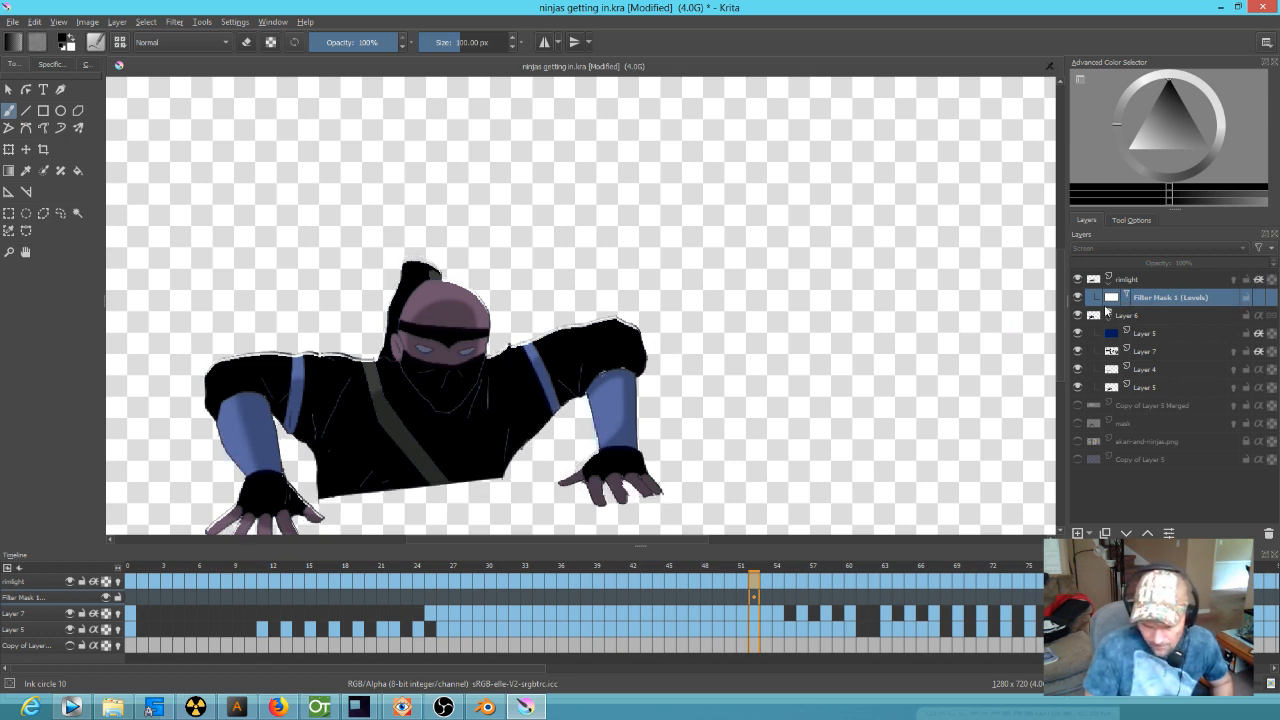
- Select the rimlight layer and save the document
scroll(570, 370, "up", 3)
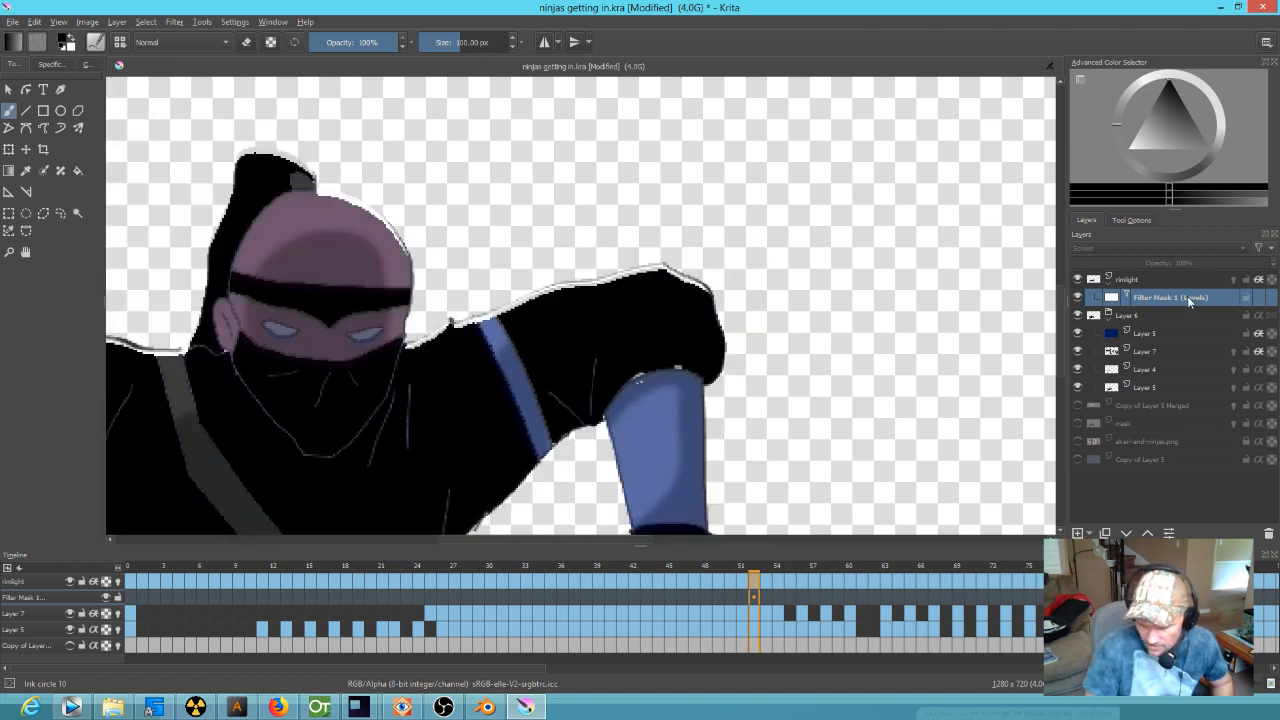
left_click(1135, 283)
right_click(1134, 279)
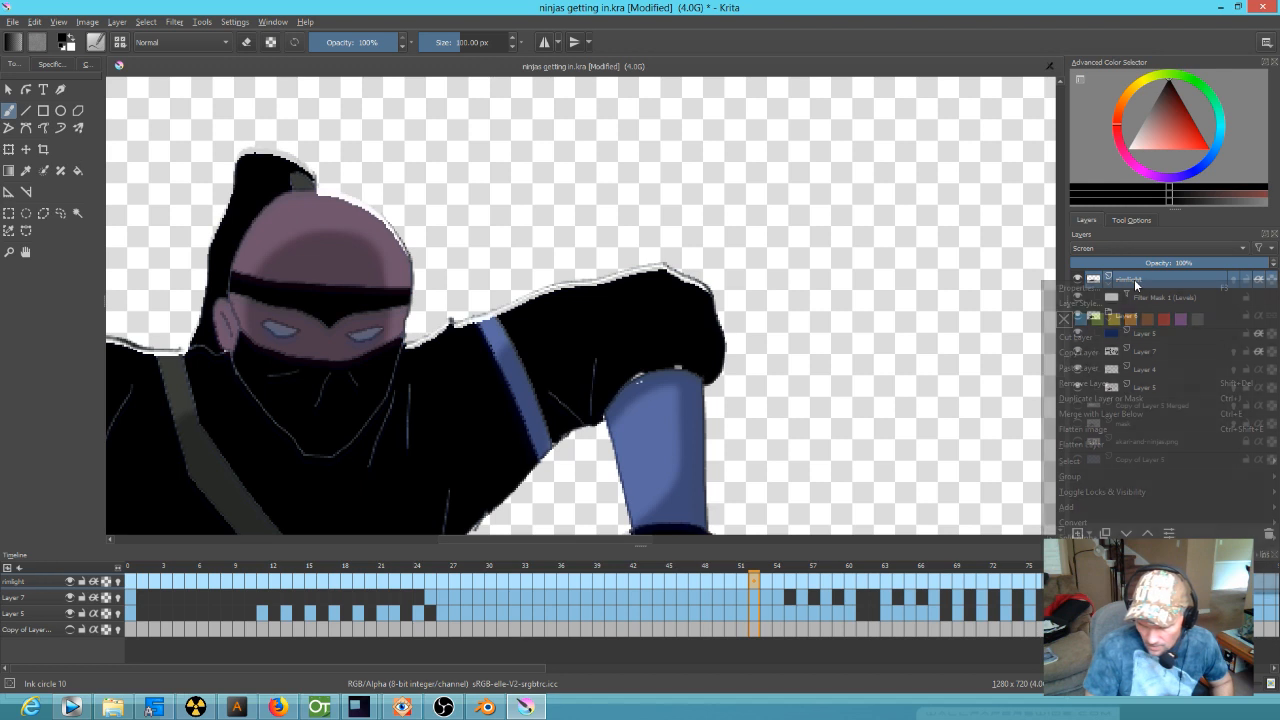
left_click(14, 22)
left_click(35, 90)
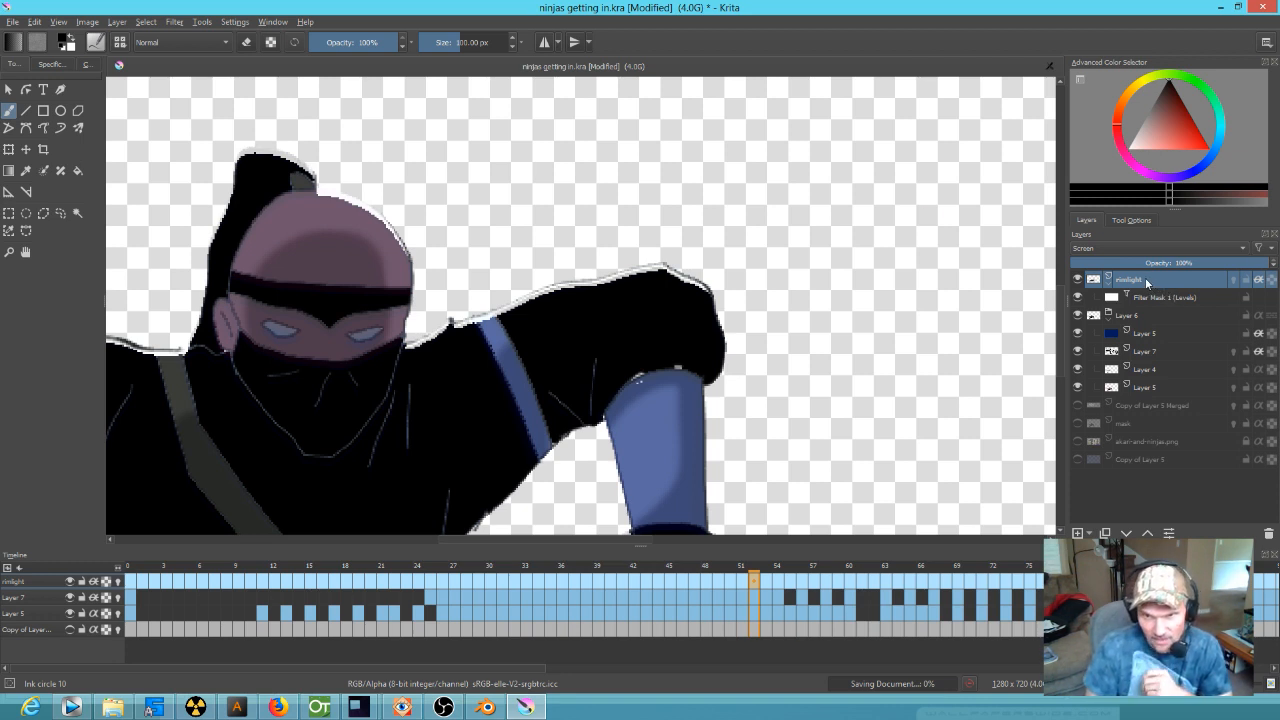
- Add a Blur filter mask to the rimlight layer with horizontal and vertical radii of 2 px
mouse_move(1145, 278)
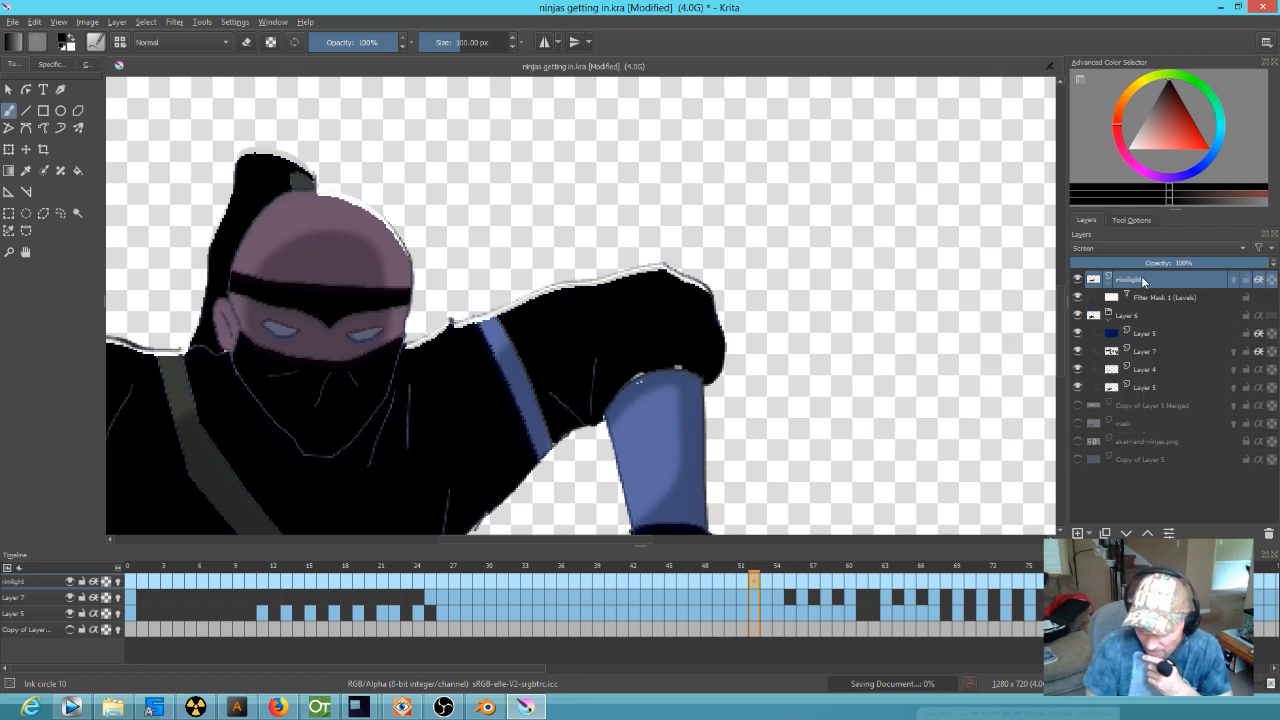
right_click(1143, 280)
mouse_move(1078, 505)
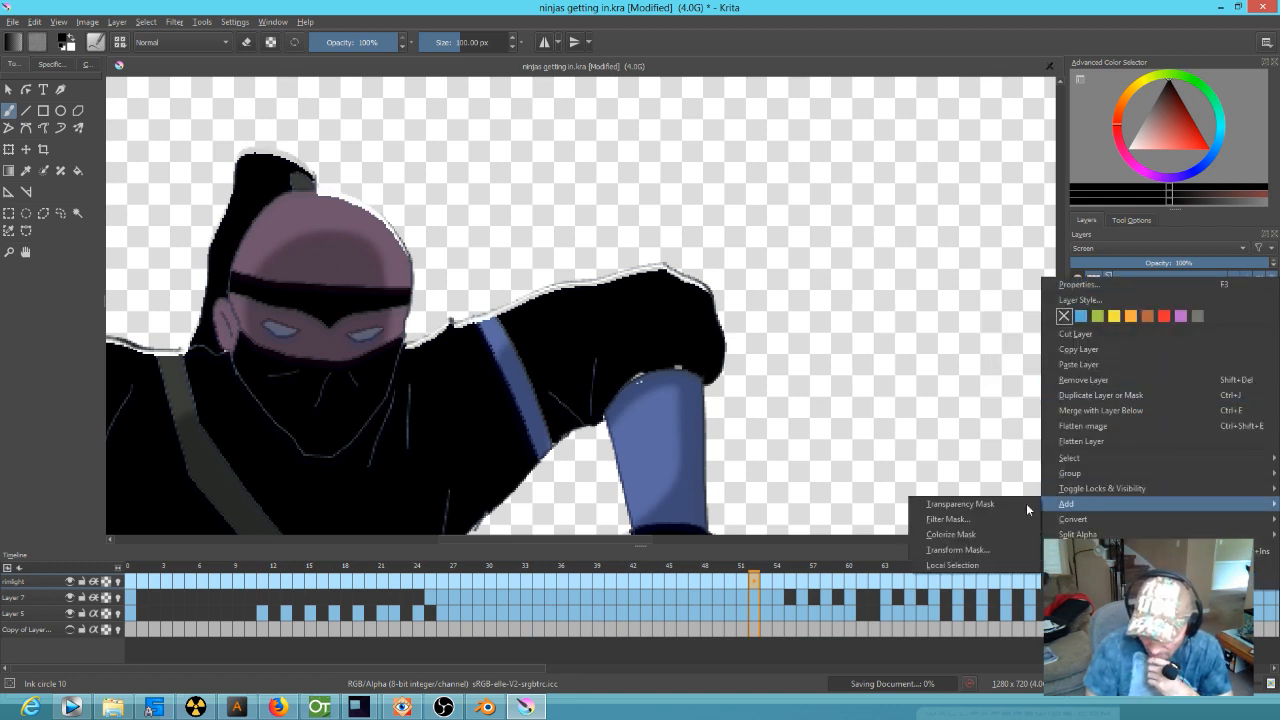
left_click(990, 518)
left_click(414, 328)
left_click(443, 337)
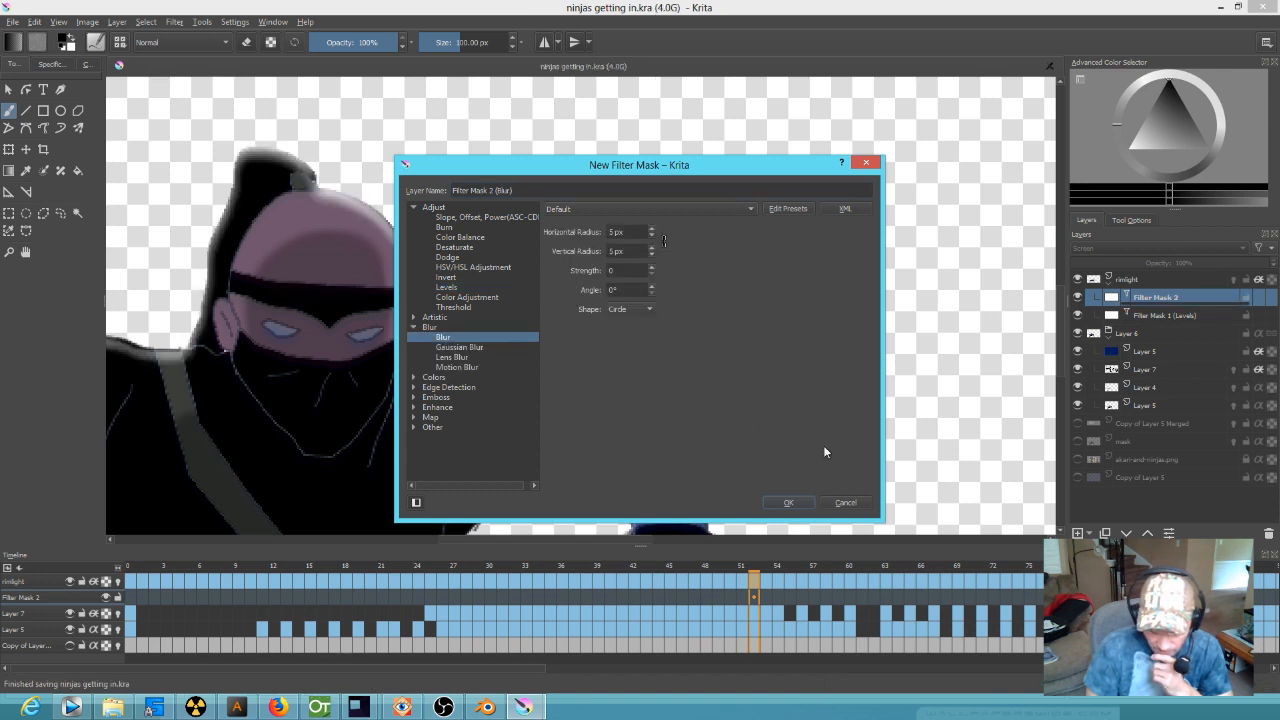
left_click(652, 236)
left_click(652, 236)
left_click(652, 236)
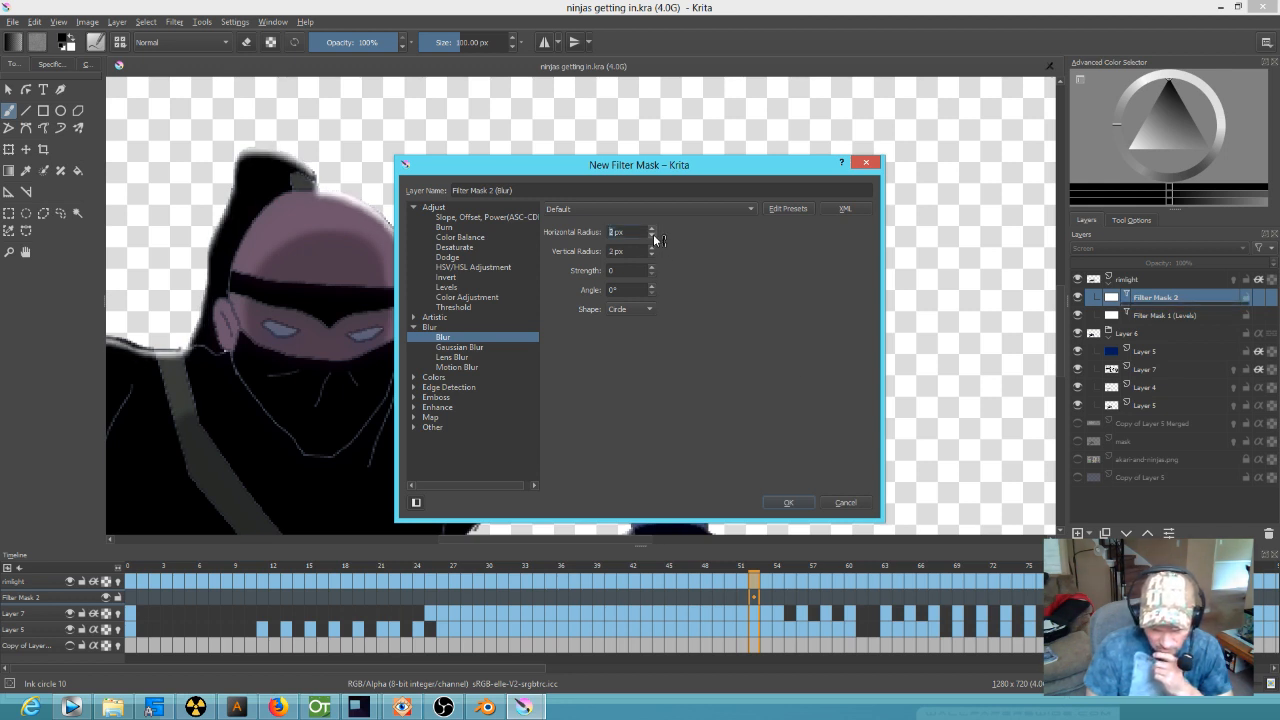
left_click(788, 502)
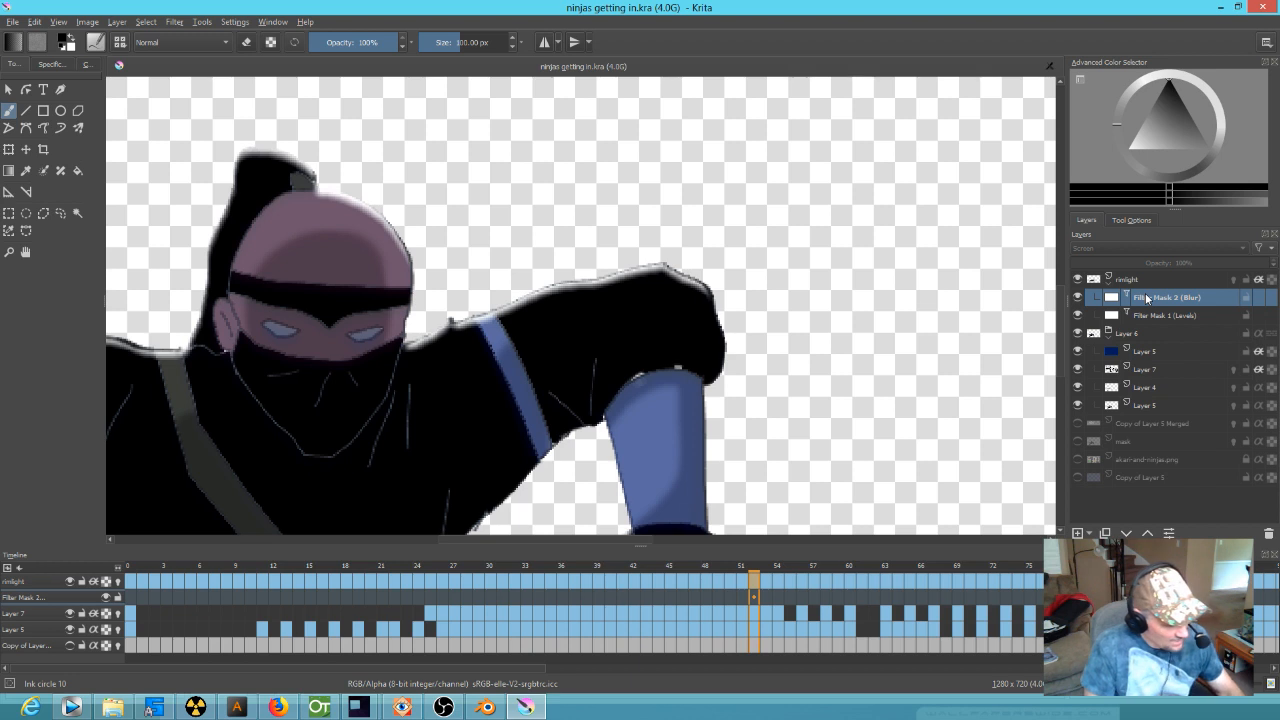
- Set the Blur mask's horizontal and vertical radii to 3 px and save the document
double_click(1147, 297)
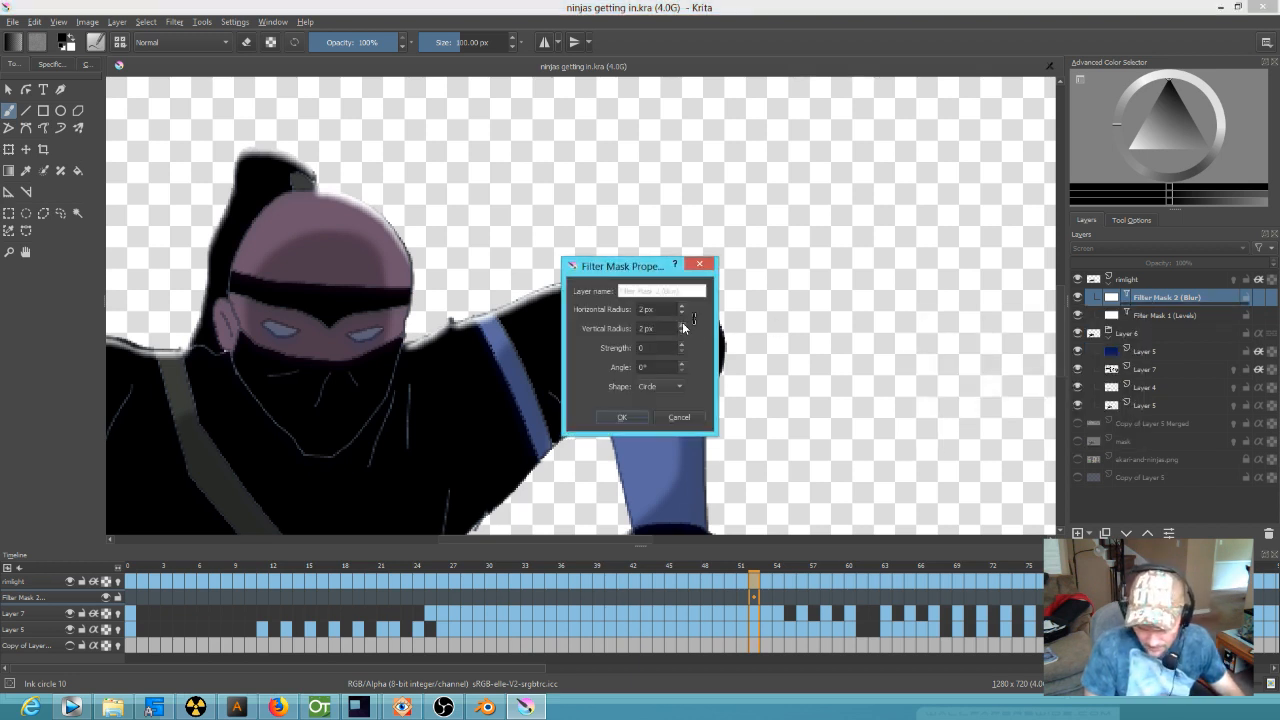
left_click(683, 308)
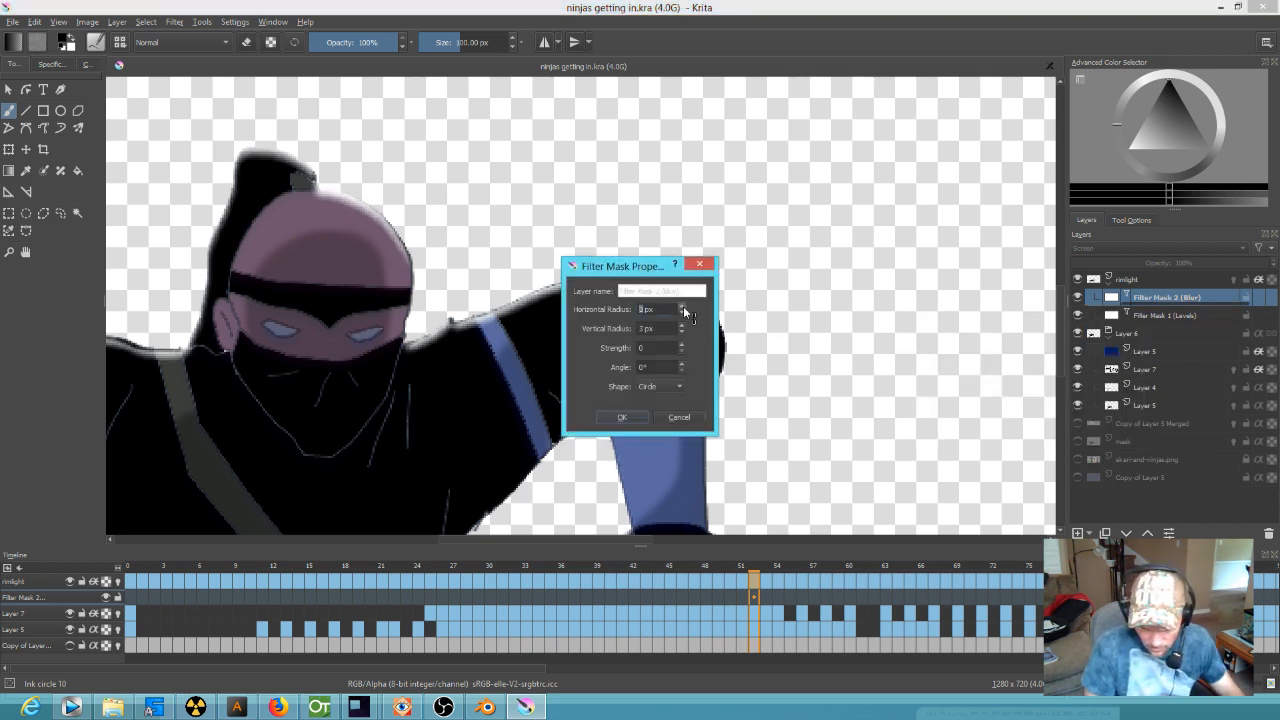
left_click(622, 417)
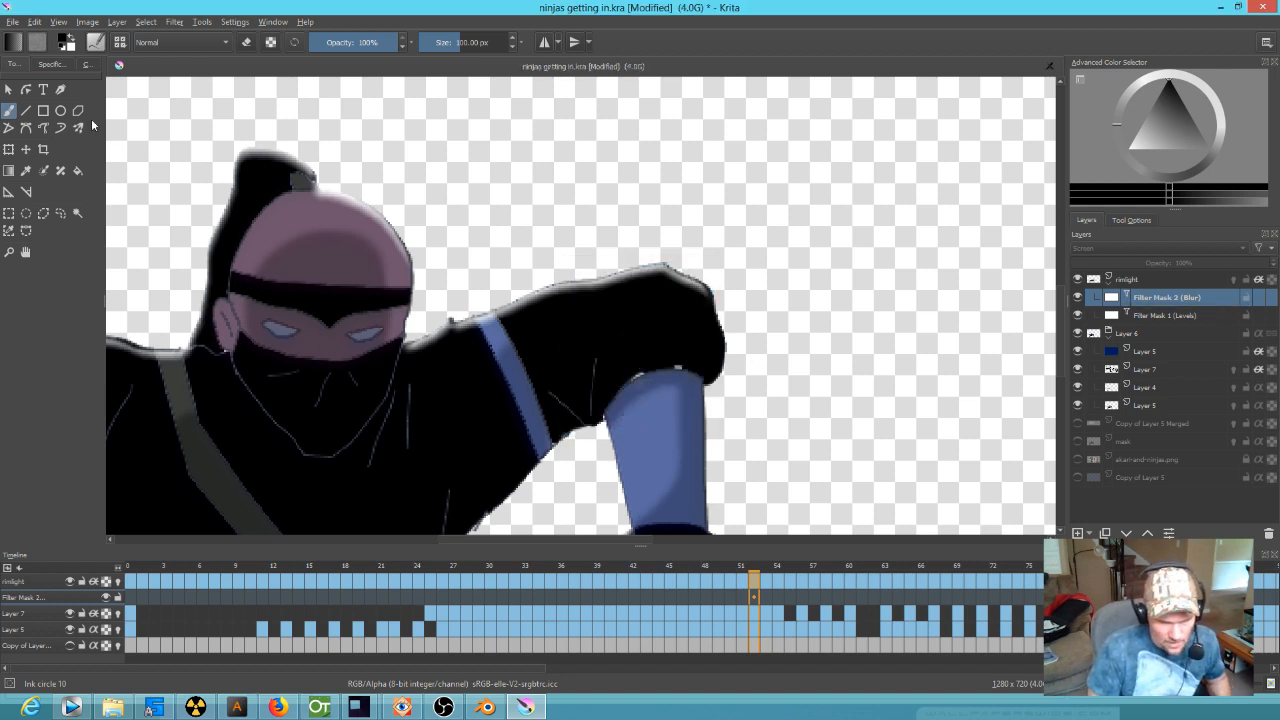
left_click(13, 23)
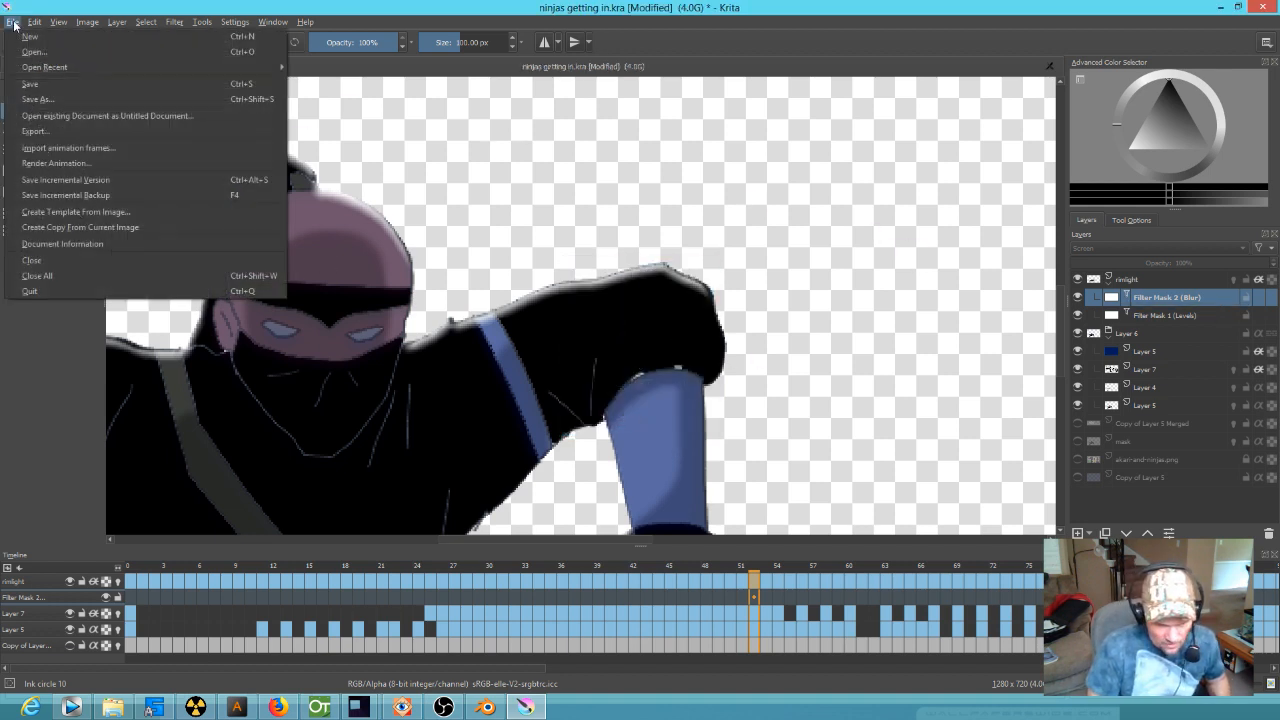
left_click(26, 85)
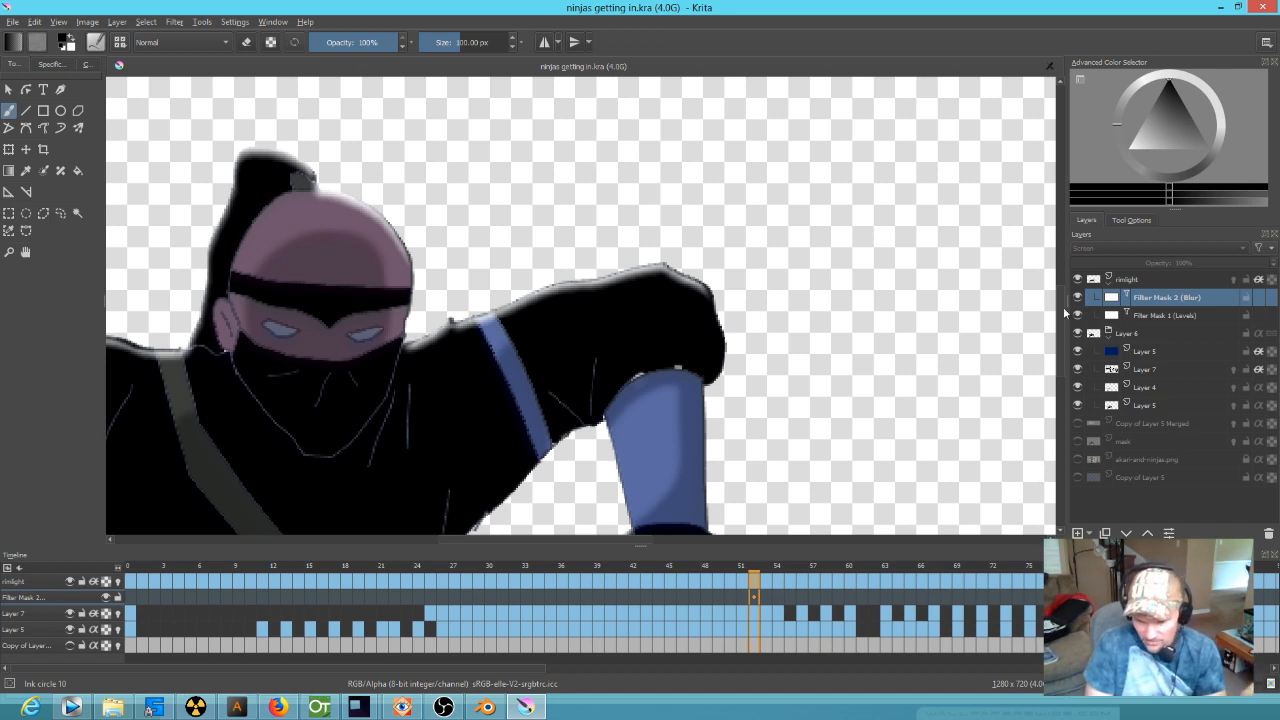
- Flatten the rimlight layer together with its Levels and Blur filter masks
left_click(1128, 280)
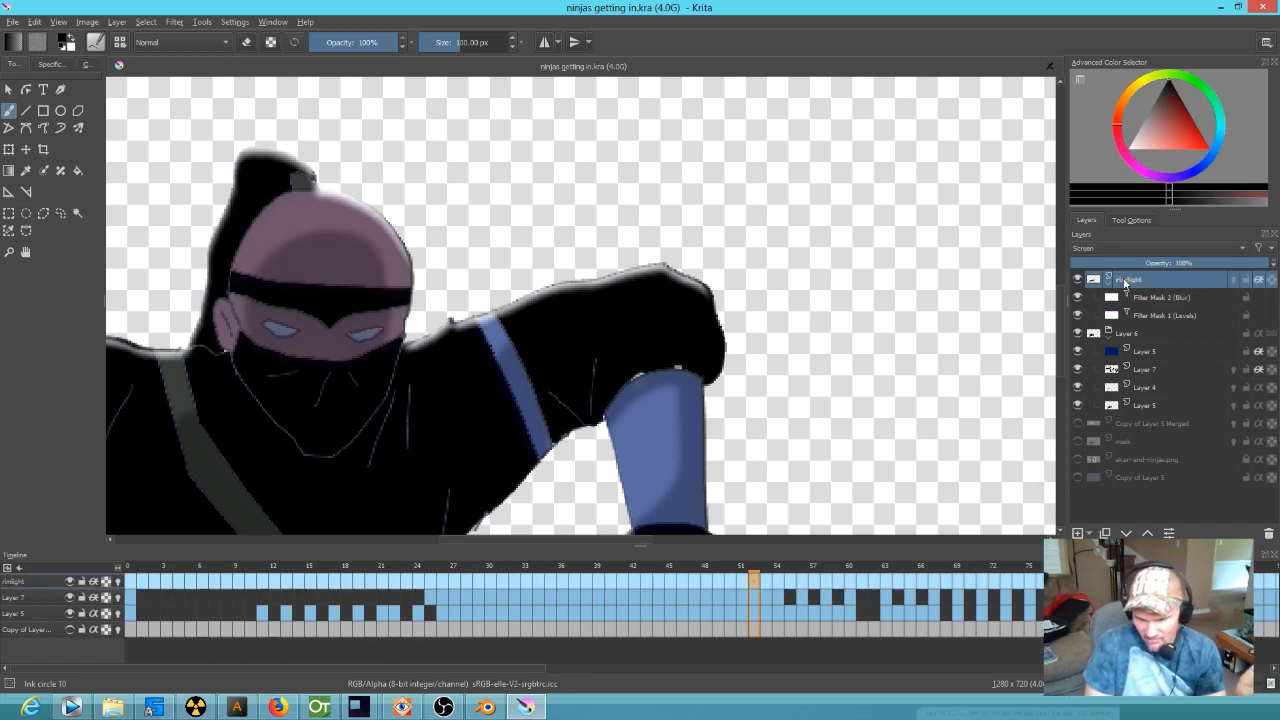
right_click(1129, 280)
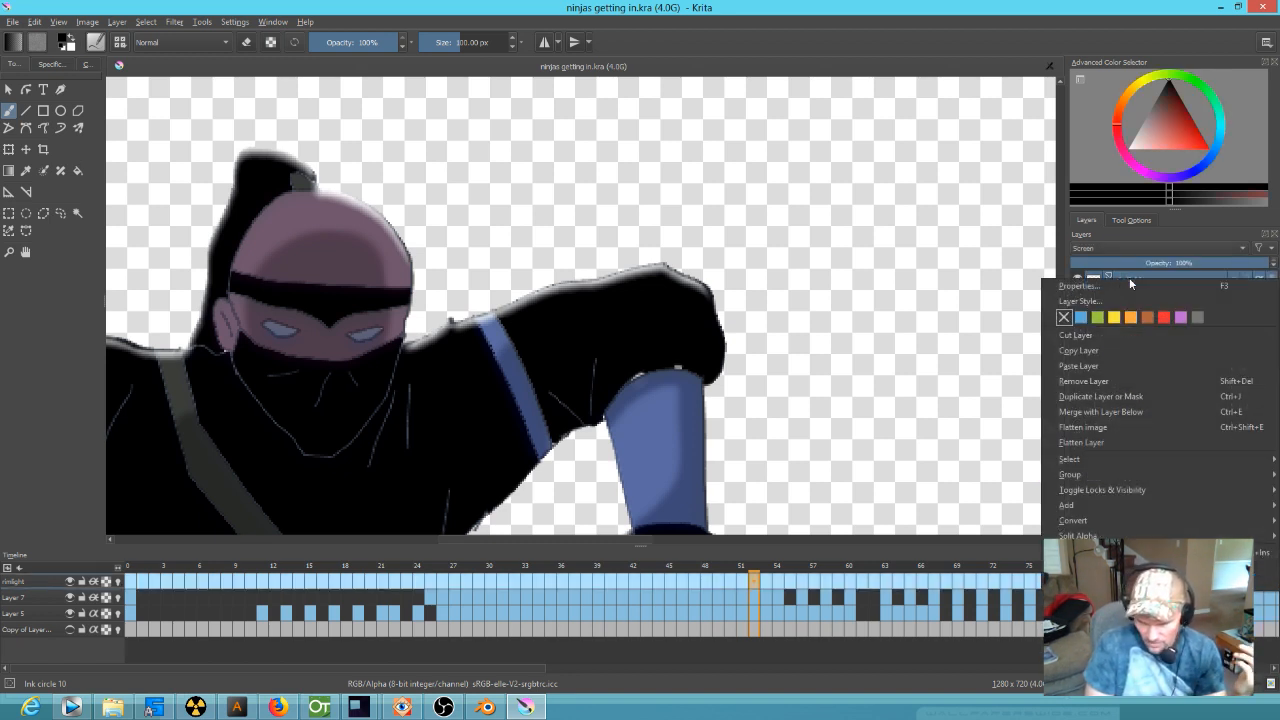
left_click(1082, 442)
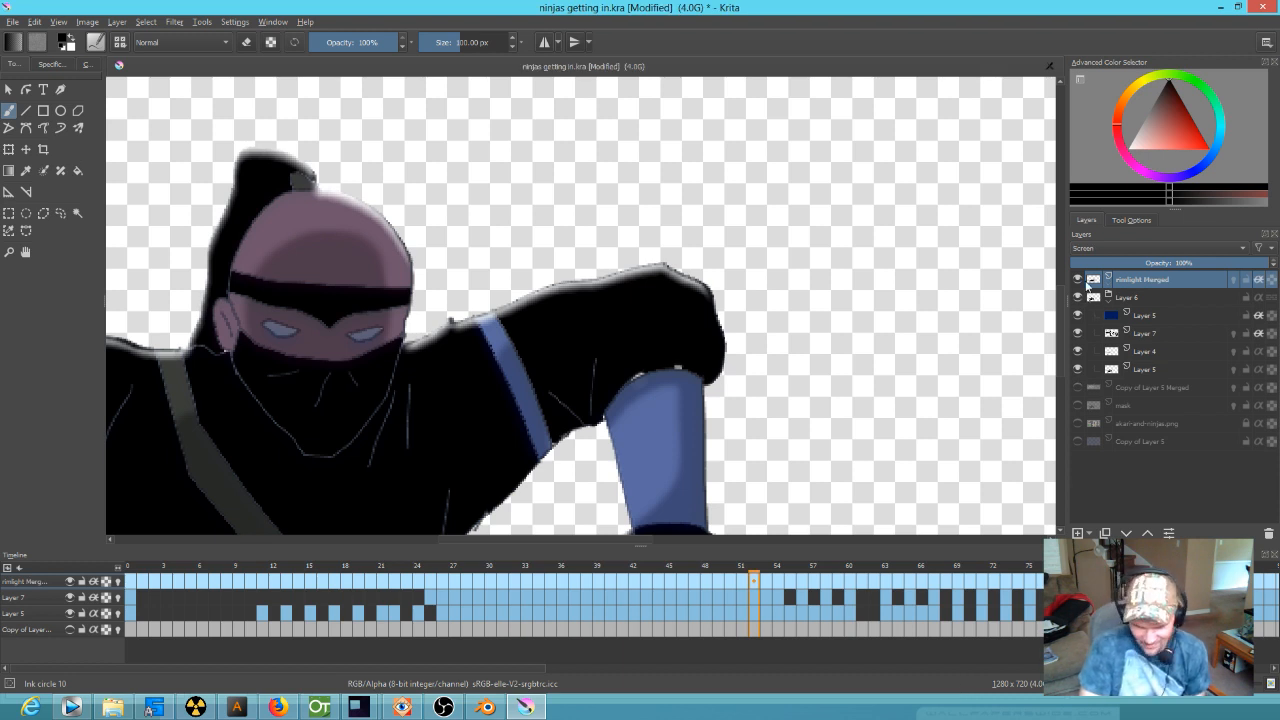
- Compare the flattened rimlight on the ninja's edges with alpha inheritance switched on and off
left_click(1260, 281)
left_click(1260, 281)
left_click(1260, 281)
left_click(1260, 281)
left_click(1260, 281)
left_click(1260, 281)
left_click(1260, 281)
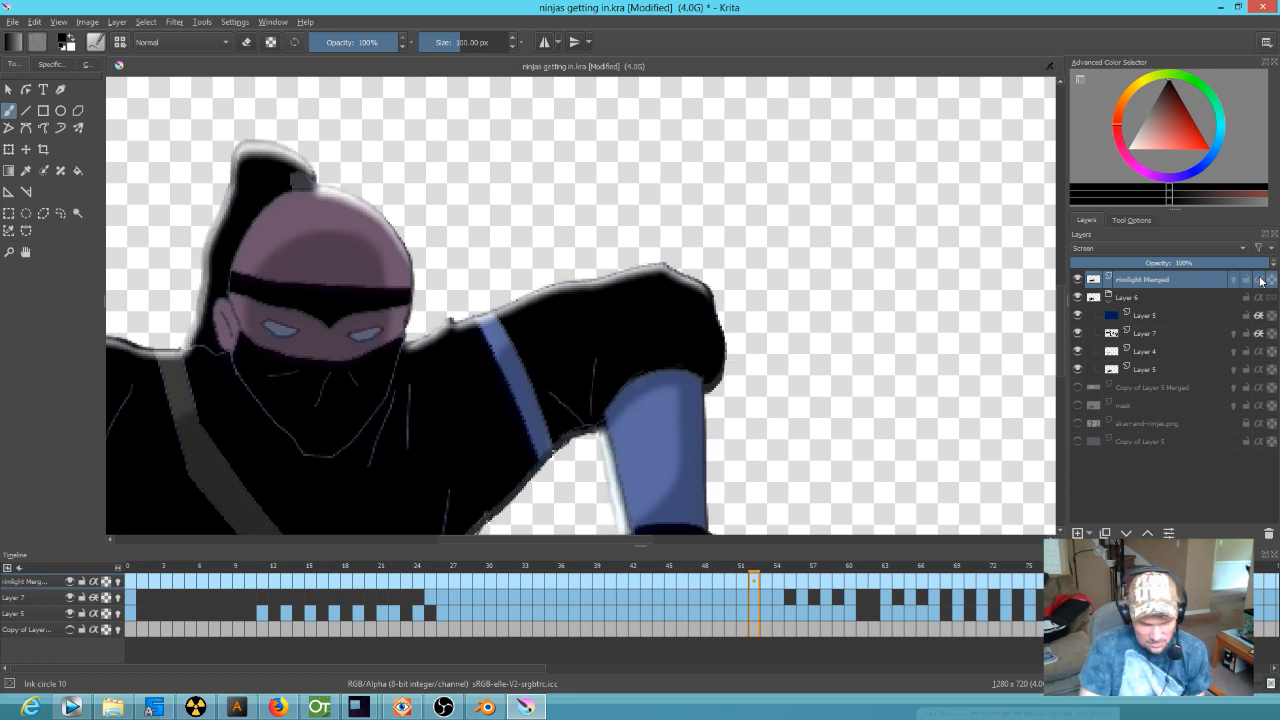
left_click(1260, 281)
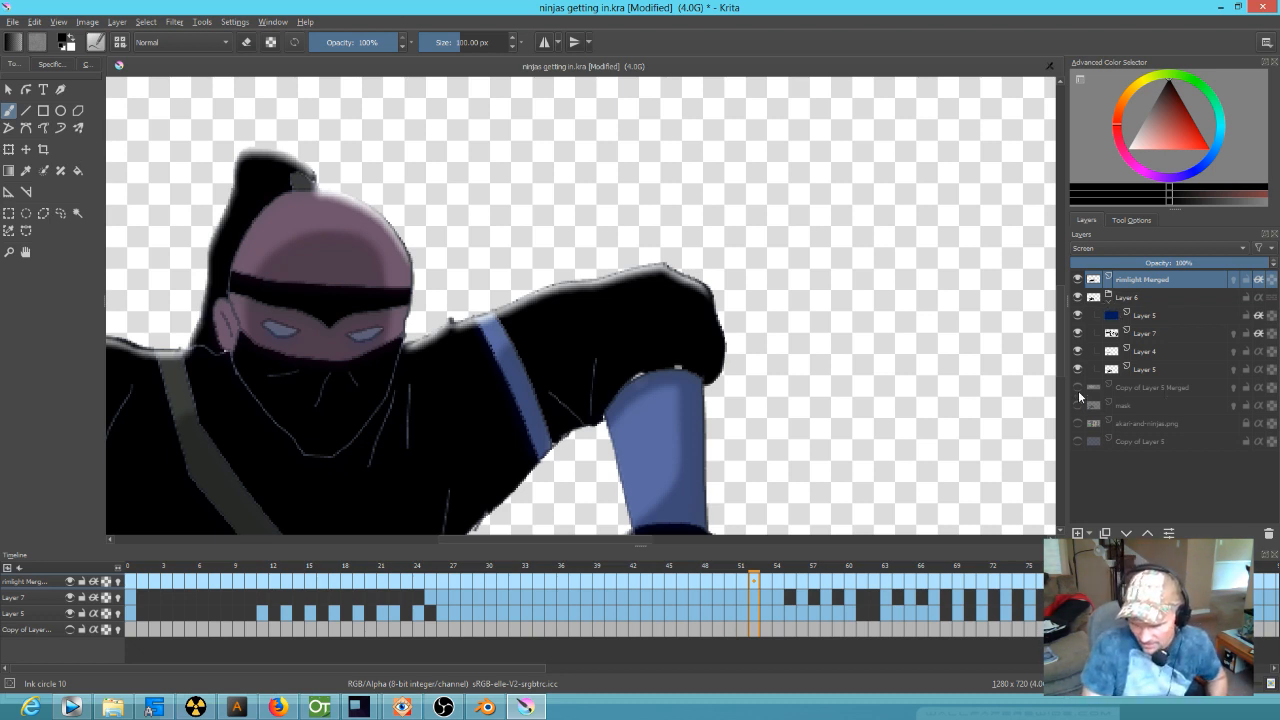
- Collapse the Layer 6 group, show the dark blue Copy of Layer 5 background layer, and save the document
left_click(1109, 299)
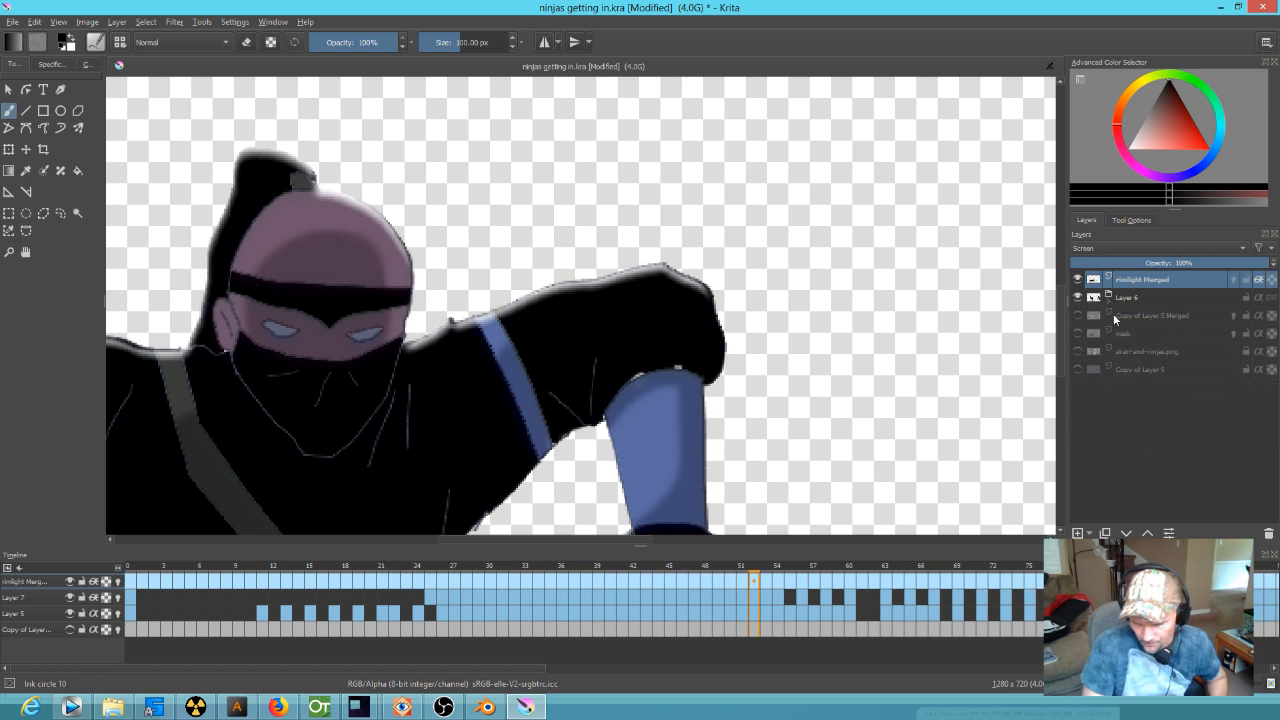
left_click(1077, 315)
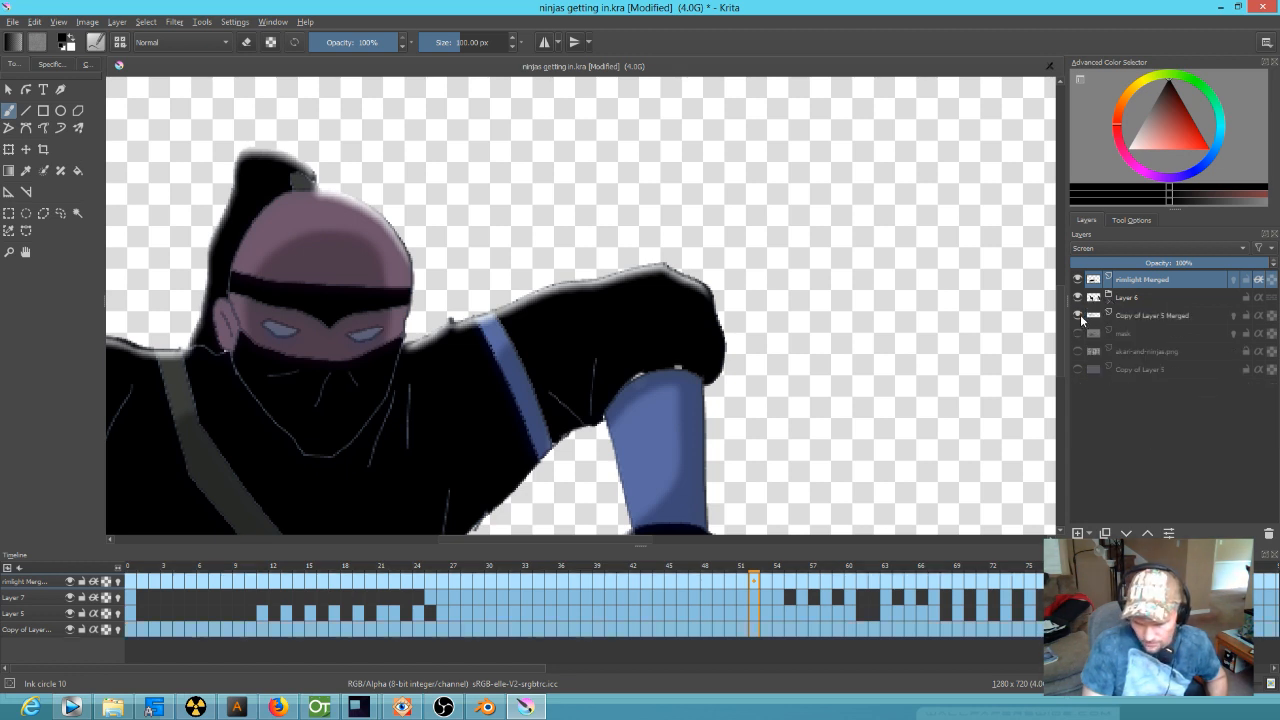
left_click(1078, 315)
left_click(1078, 368)
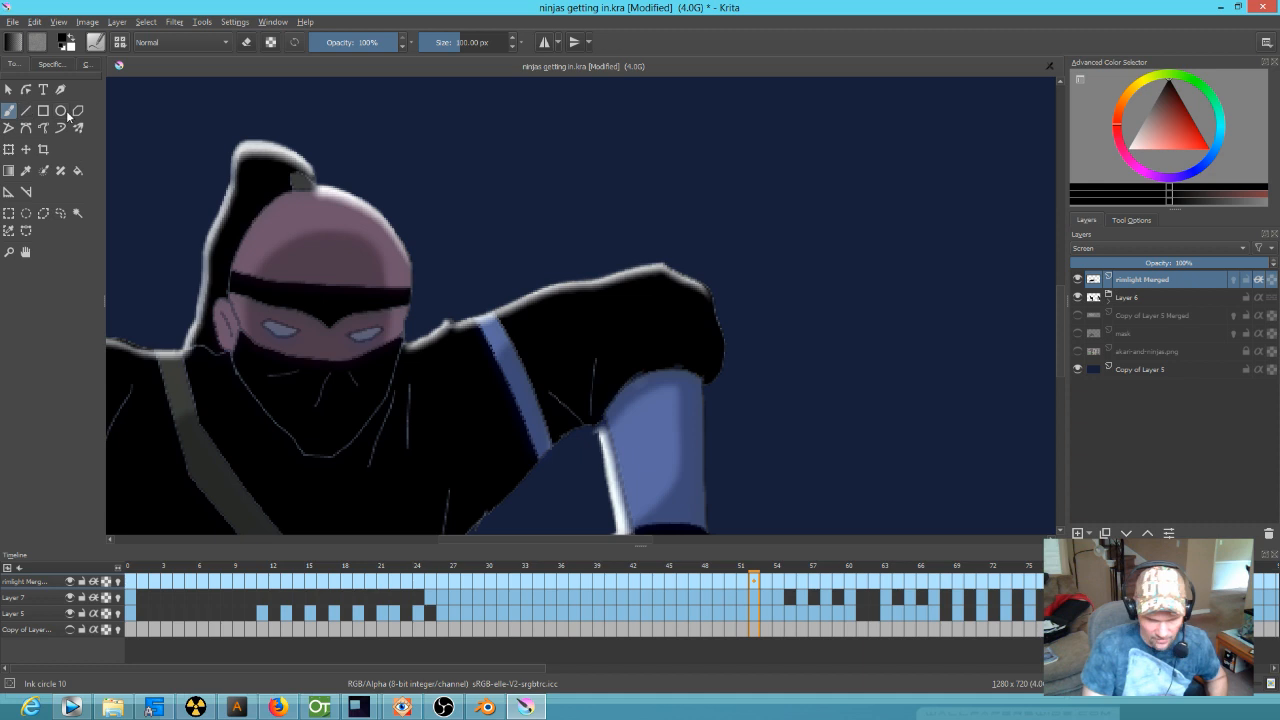
left_click(18, 25)
left_click(30, 84)
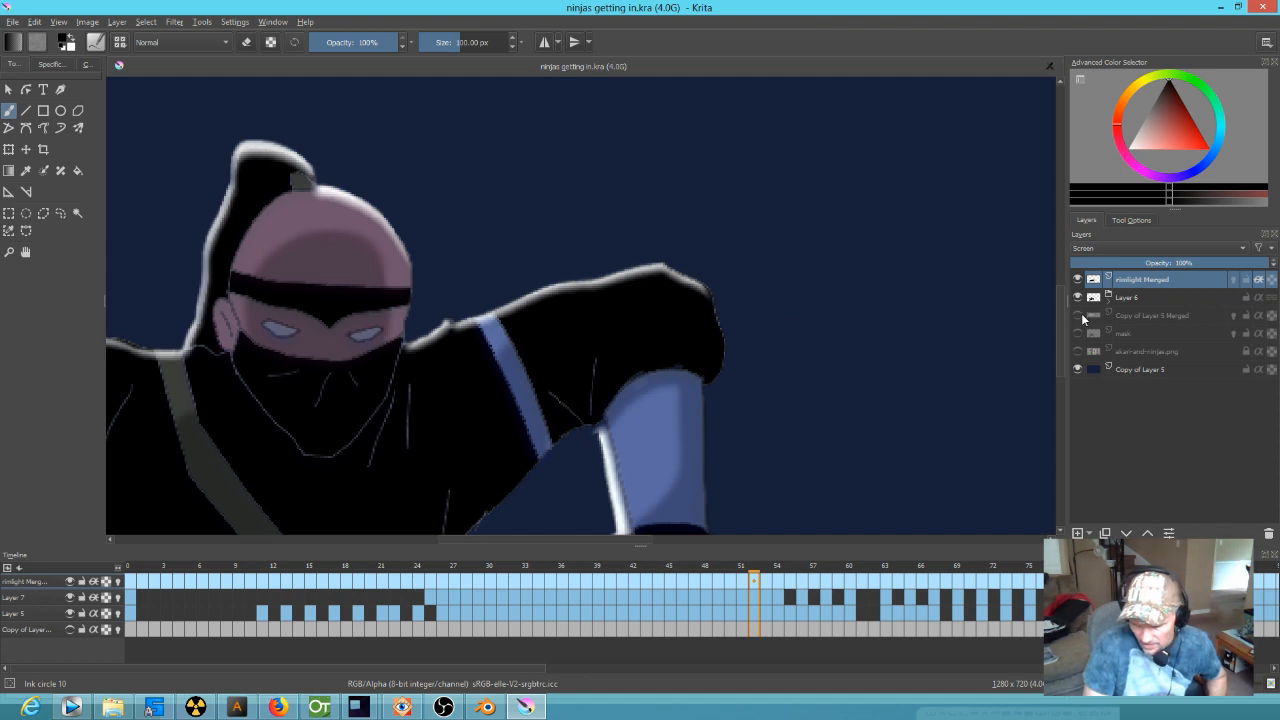
- Show and select the Copy of Layer 5 Merged layer, leaving the mask layer hidden
mouse_move(1081, 313)
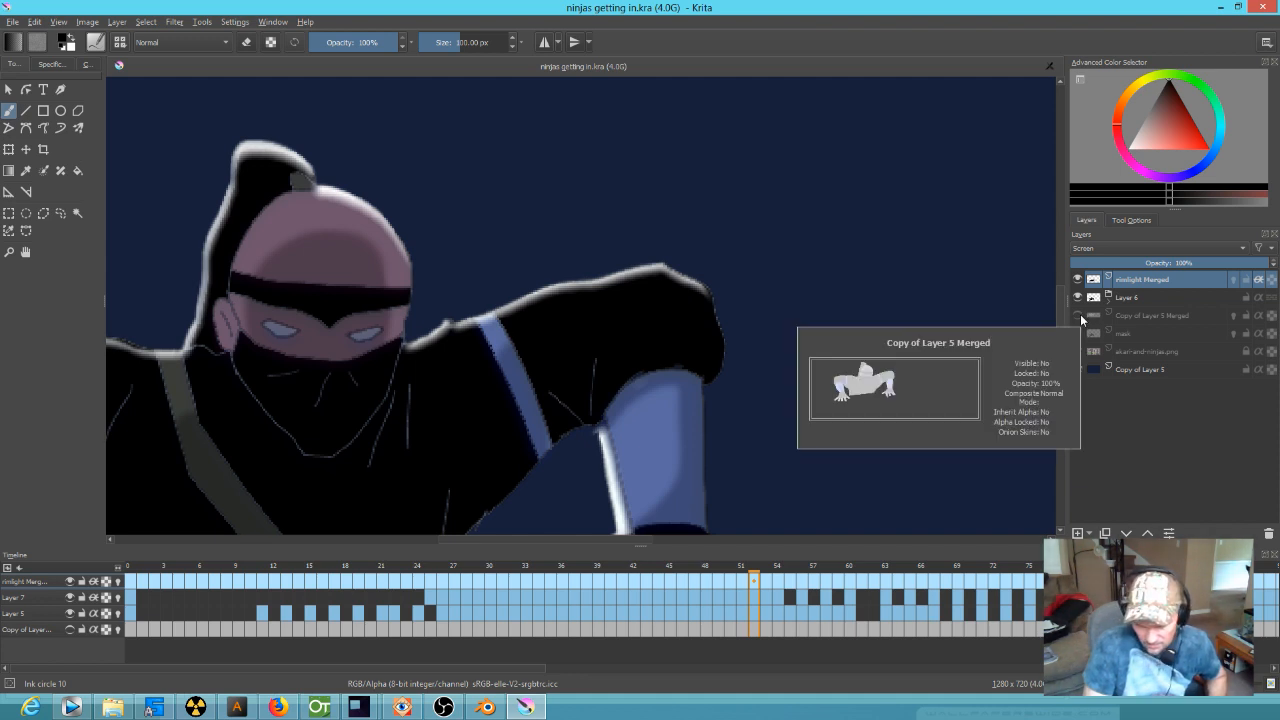
left_click(1078, 315)
left_click(1133, 315)
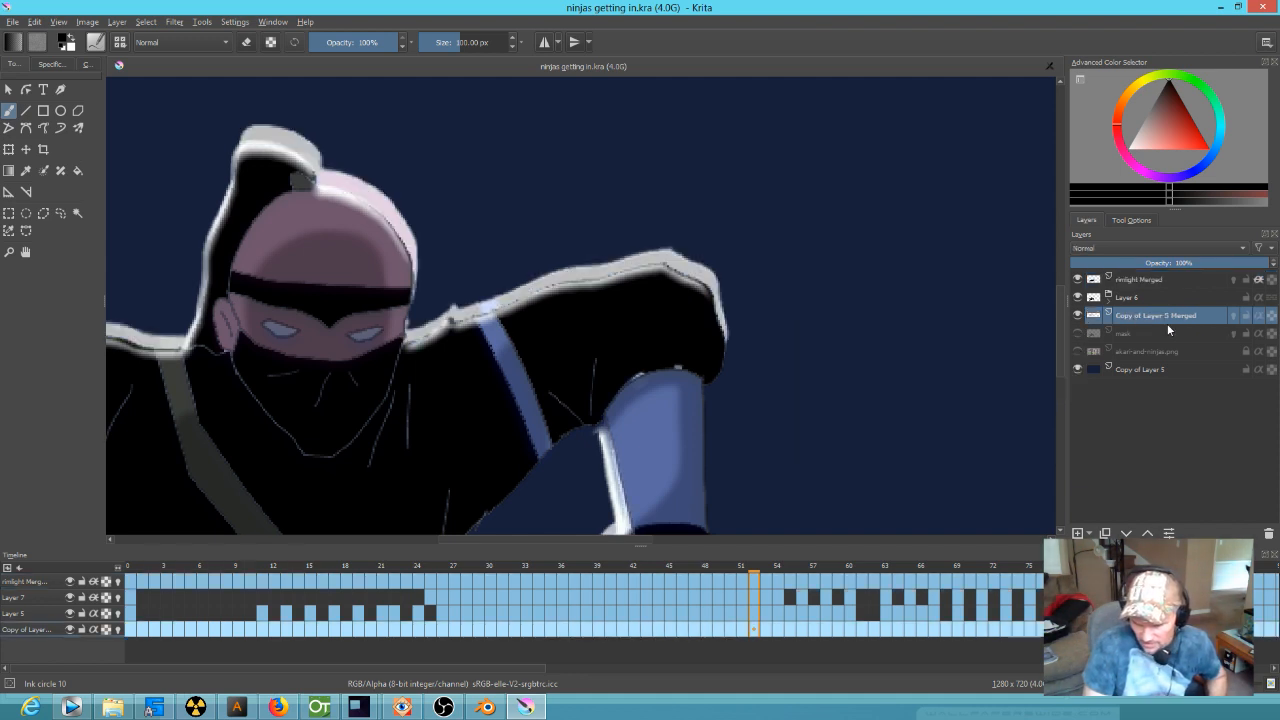
left_click(1078, 333)
left_click(1078, 333)
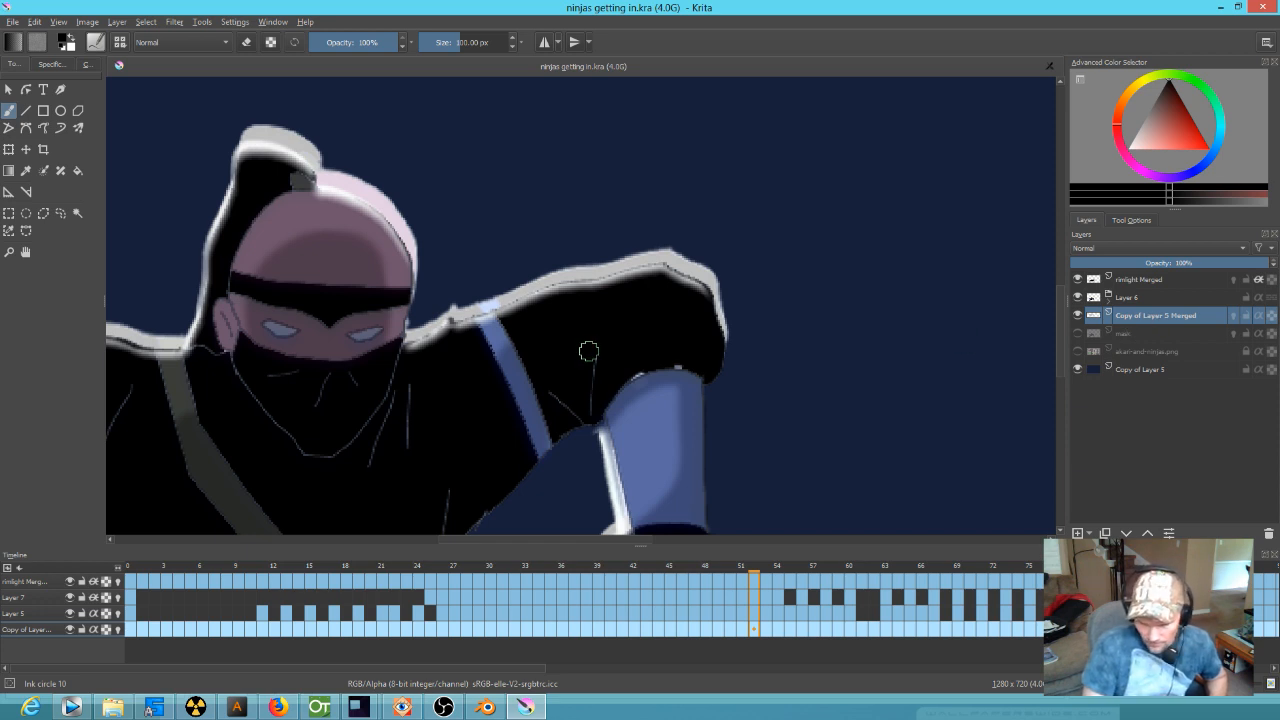
scroll(589, 351, "down", 4)
scroll(601, 353, "up", 3)
scroll(607, 354, "down", 1)
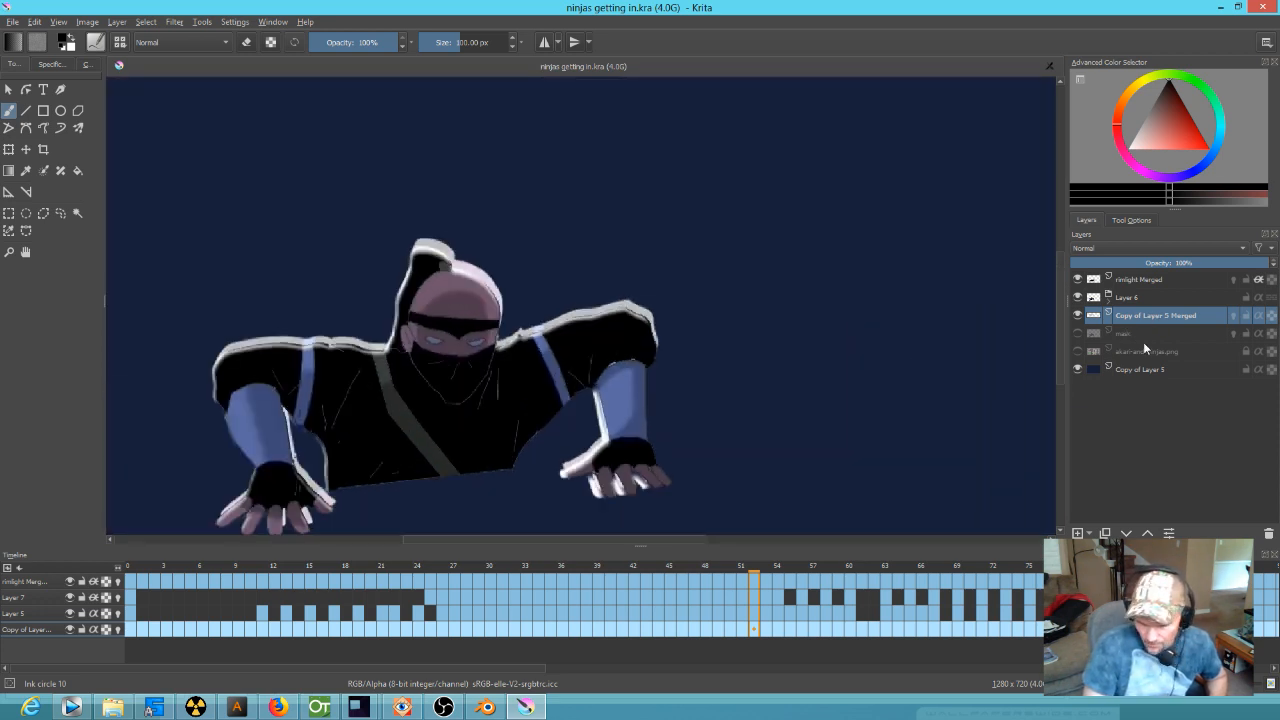
- Add a Gaussian Blur filter mask to Copy of Layer 5 Merged with horizontal and vertical radii of 27.22 px
right_click(1152, 315)
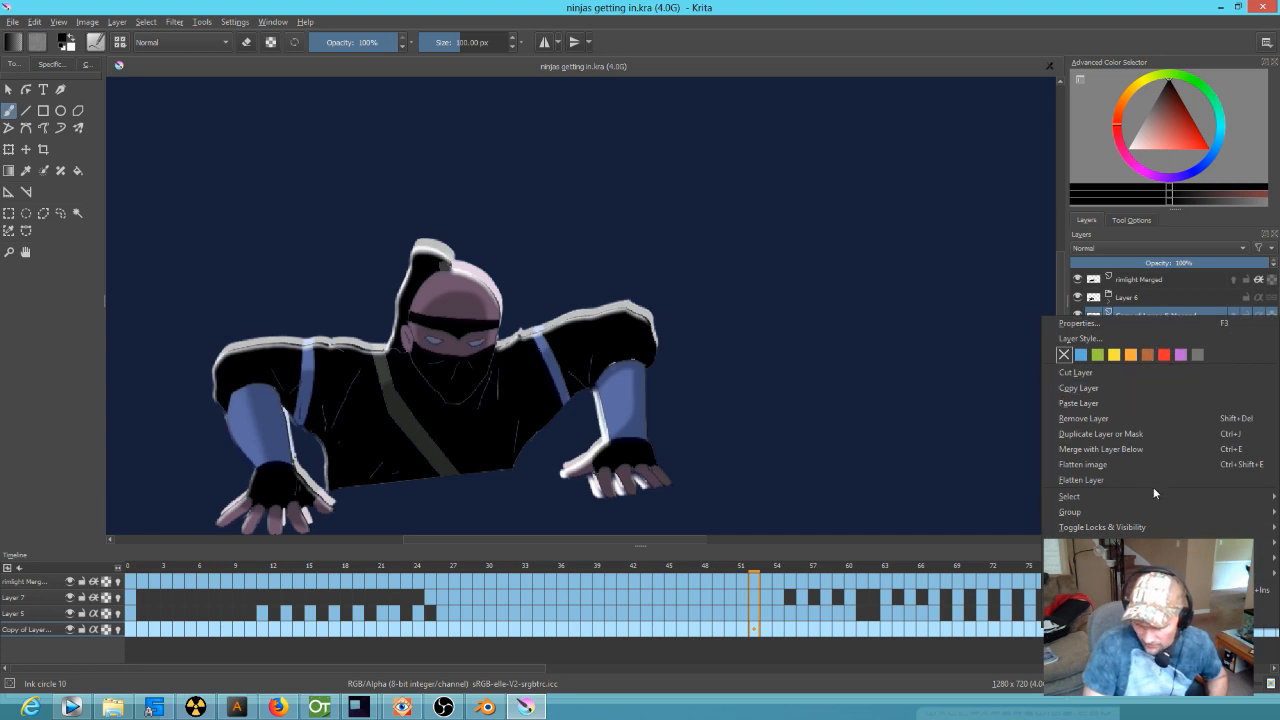
mouse_move(1095, 542)
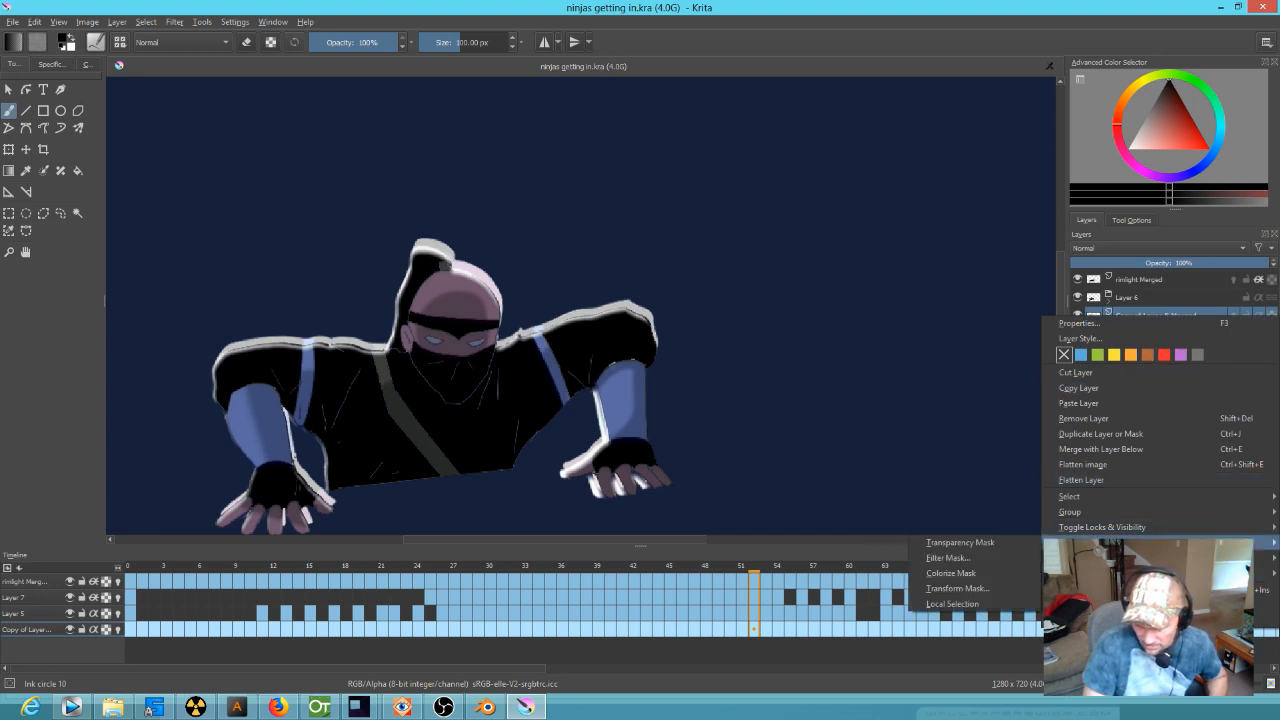
left_click(981, 555)
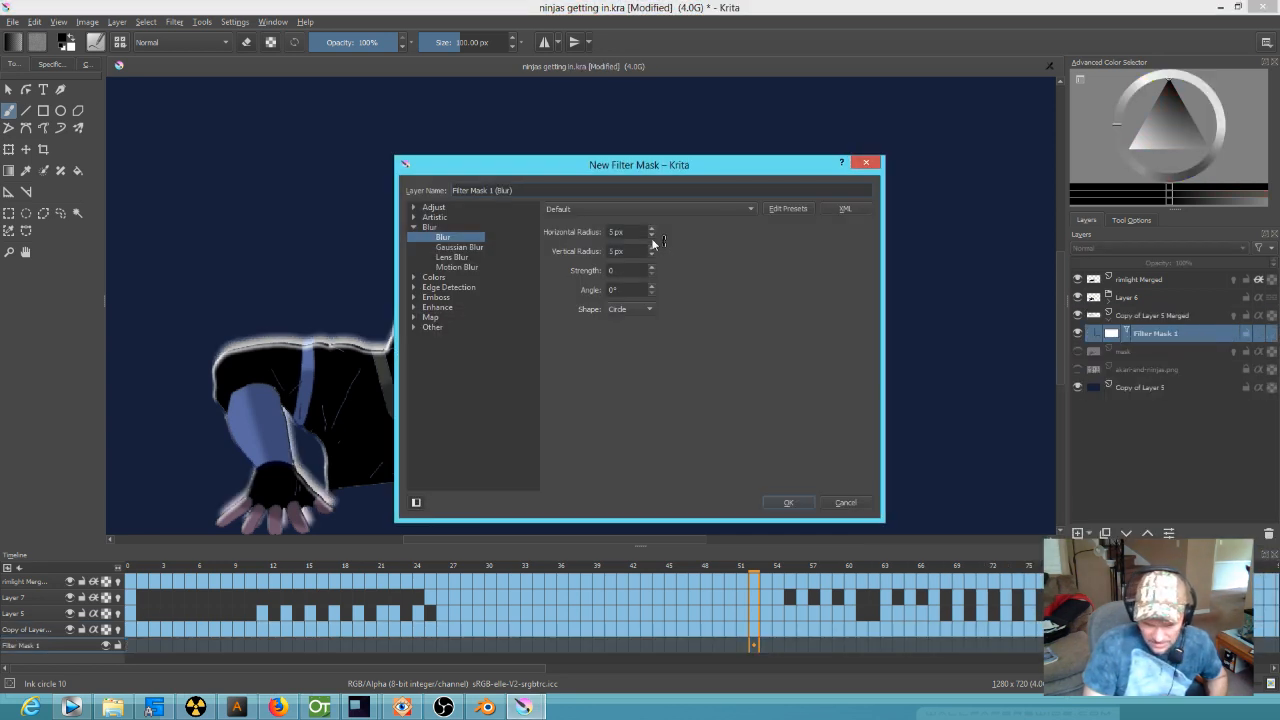
left_click(459, 247)
left_click_drag(684, 165, 846, 178)
left_click(828, 244)
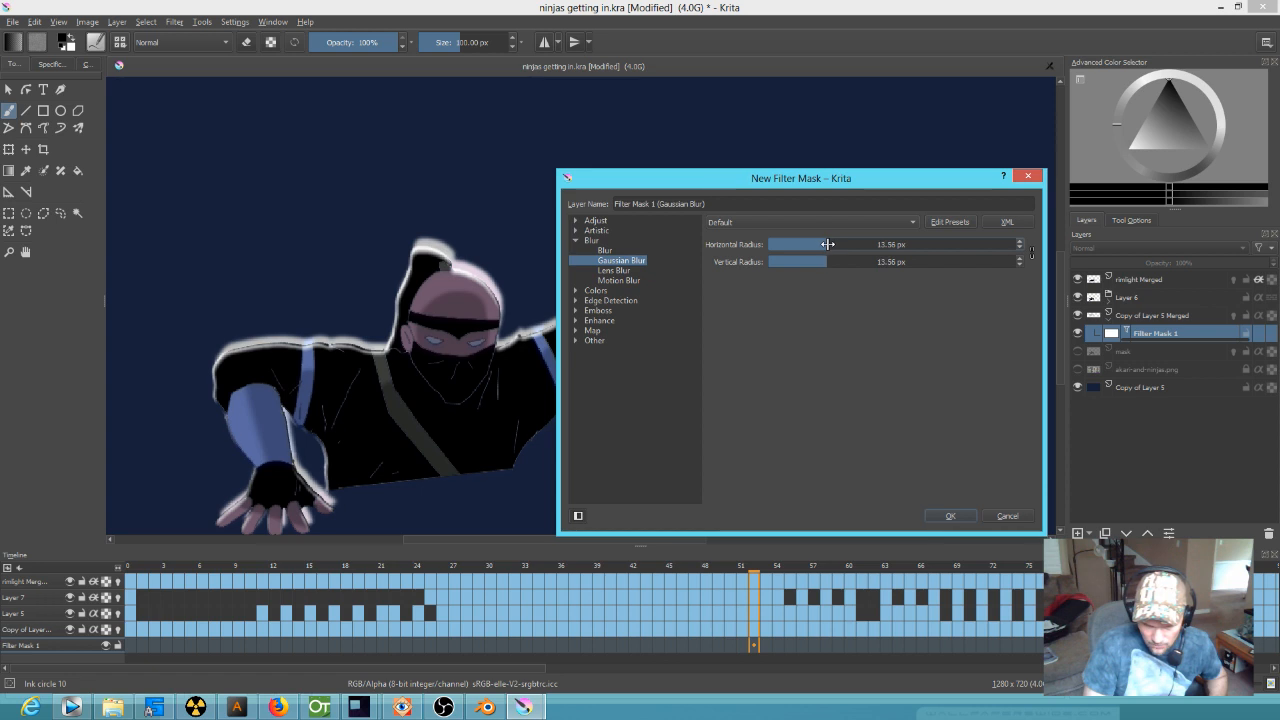
left_click_drag(828, 244, 843, 244)
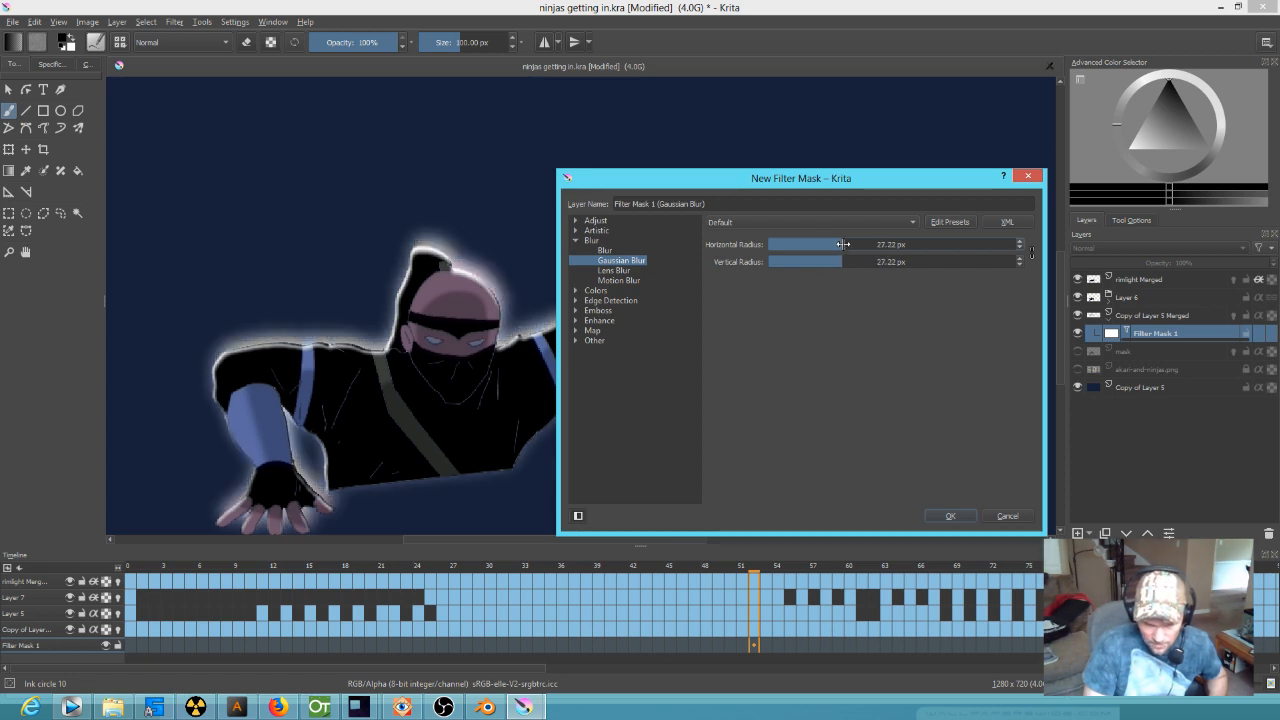
left_click(955, 514)
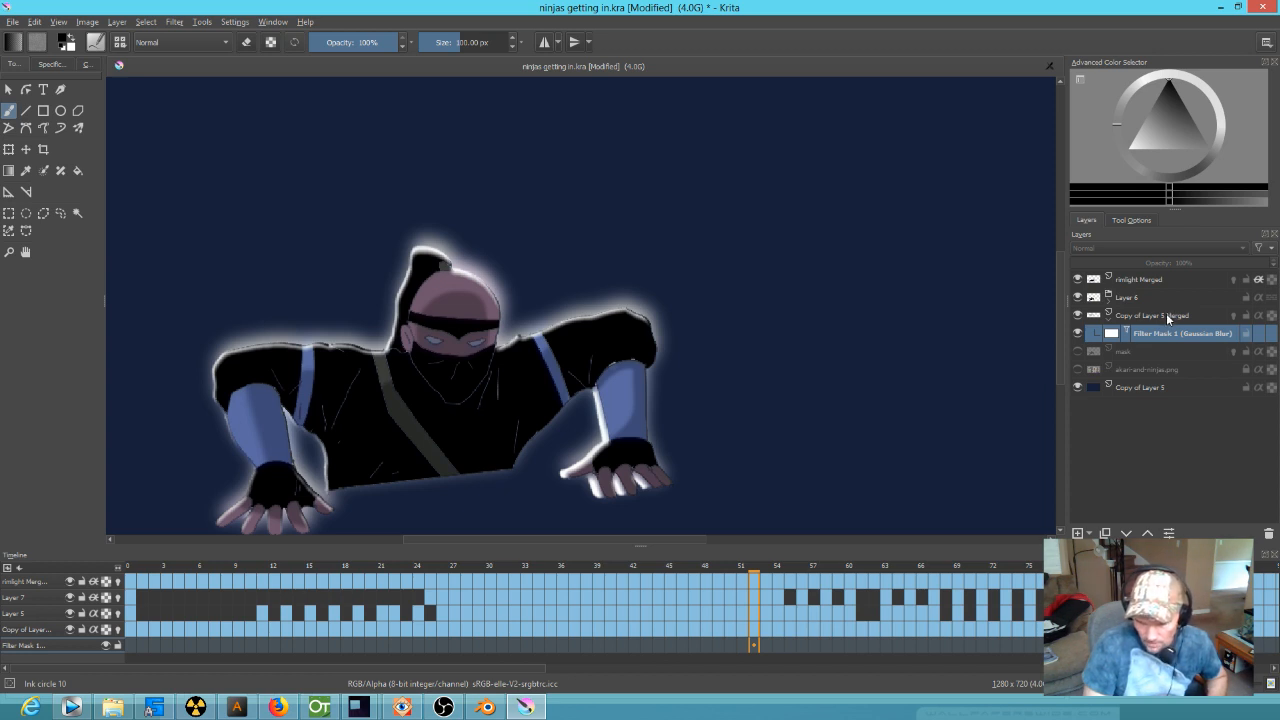
- Add a transparency mask to the Copy of Layer 5 Merged layer
left_click(1142, 318)
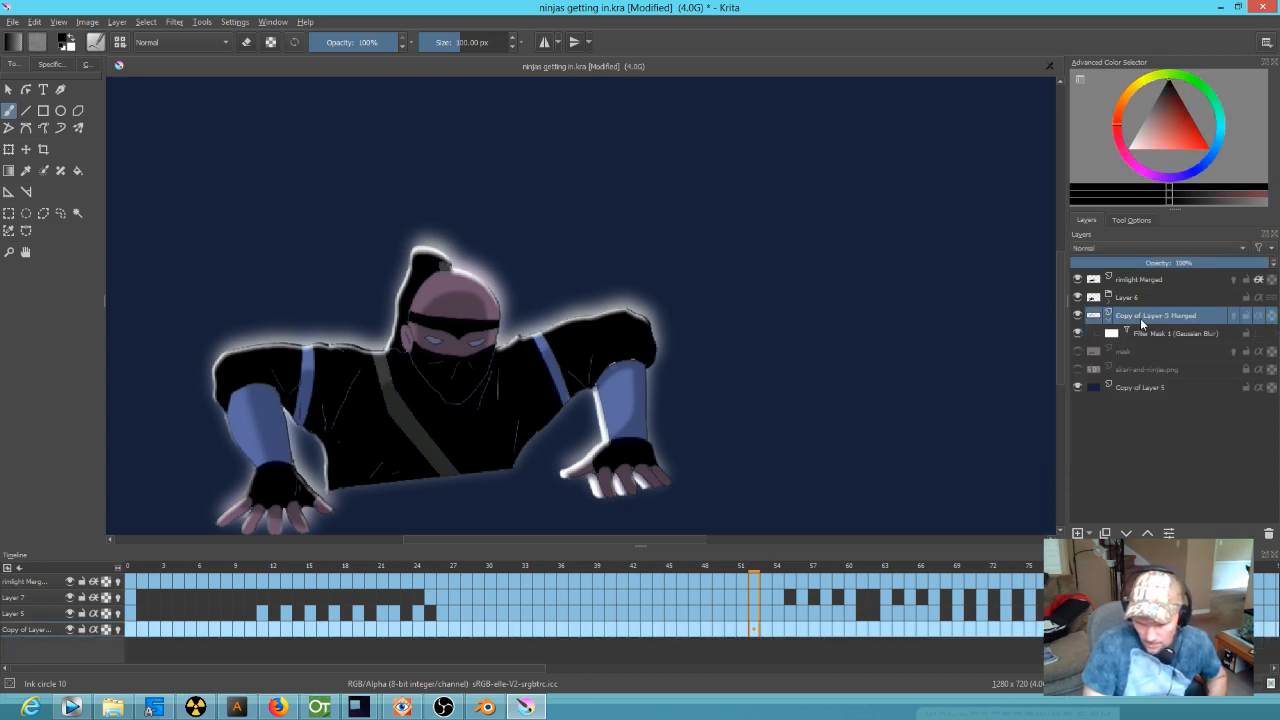
right_click(1147, 317)
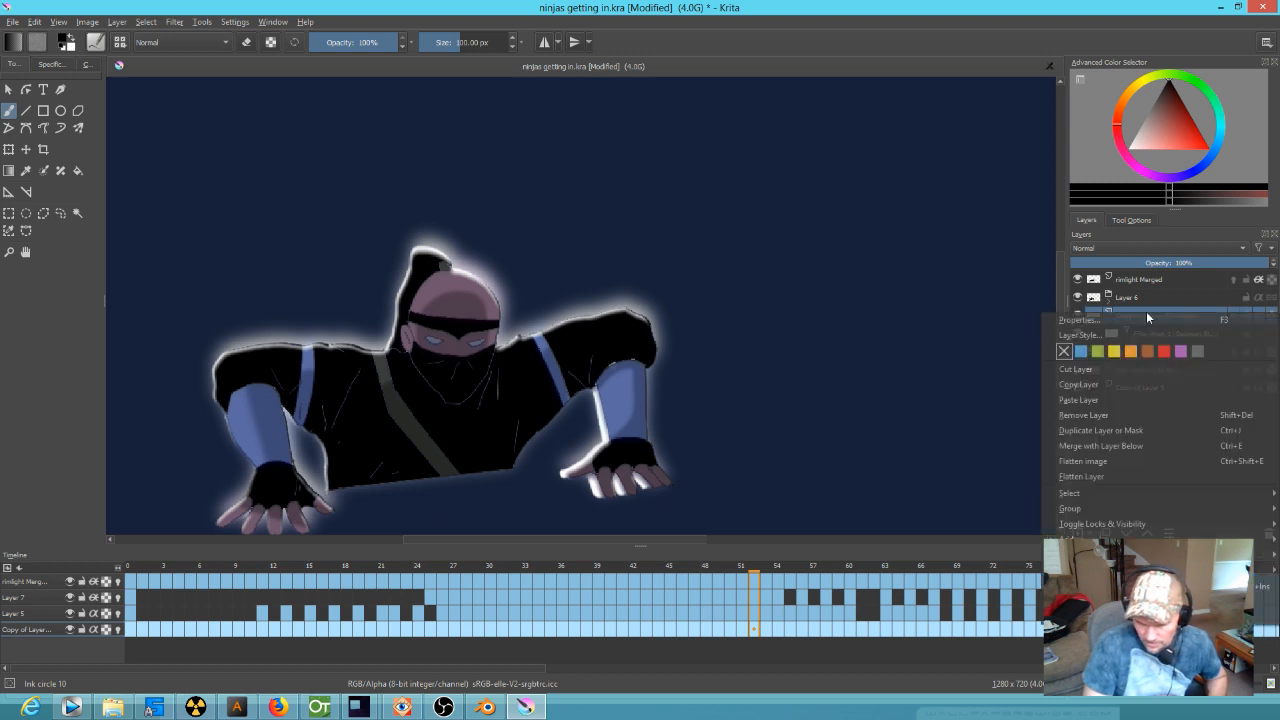
mouse_move(1070, 539)
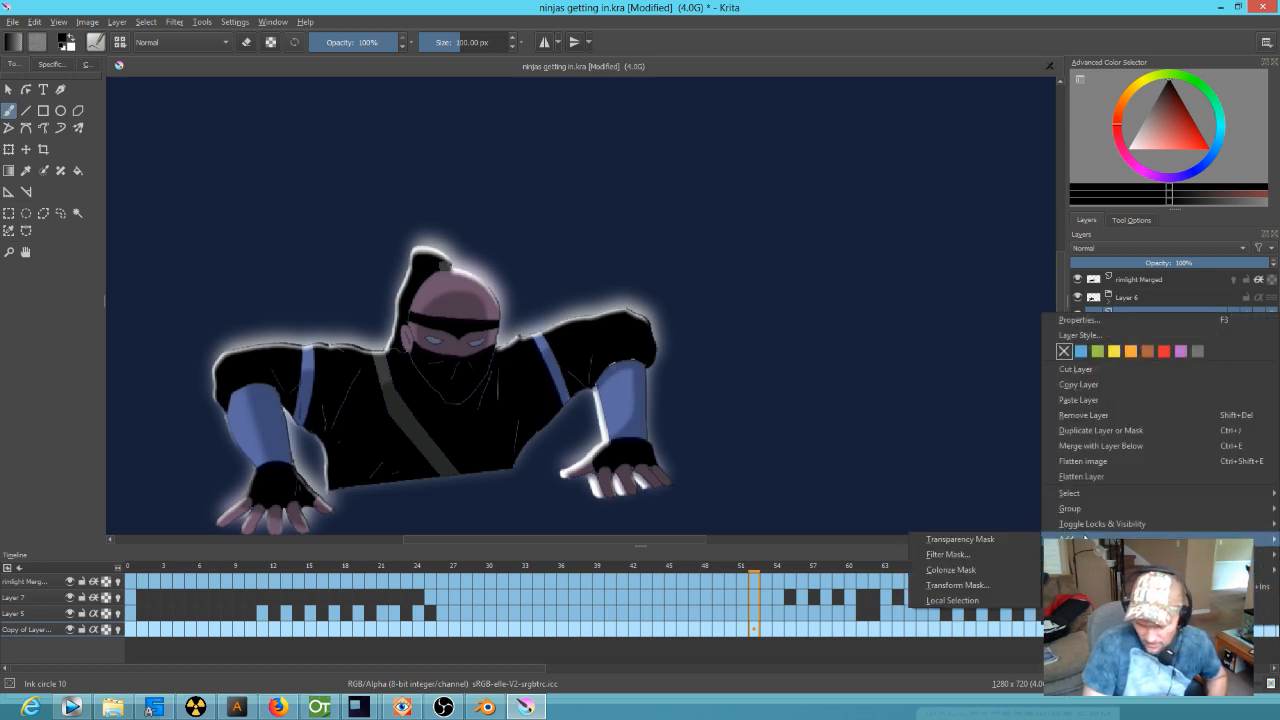
left_click(960, 539)
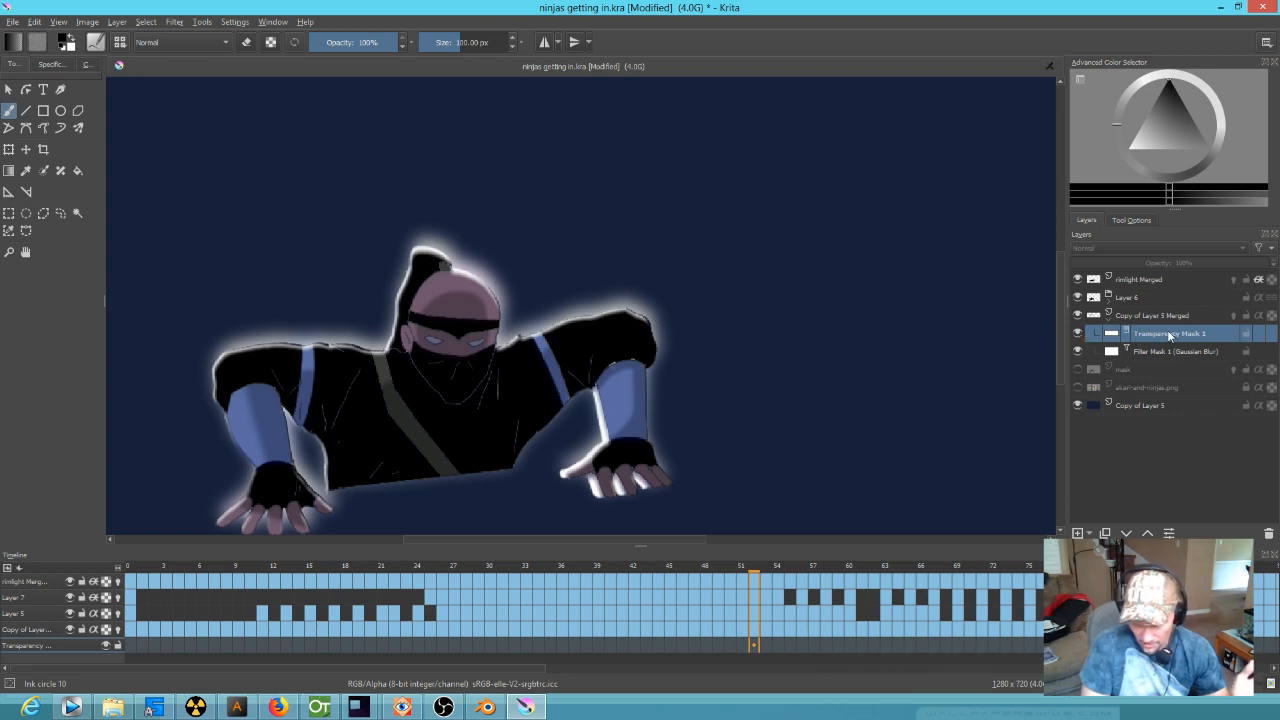
- Draw a Foreground to Background gradient on the transparency mask from the torso's lower edge up to the chest
left_click(9, 171)
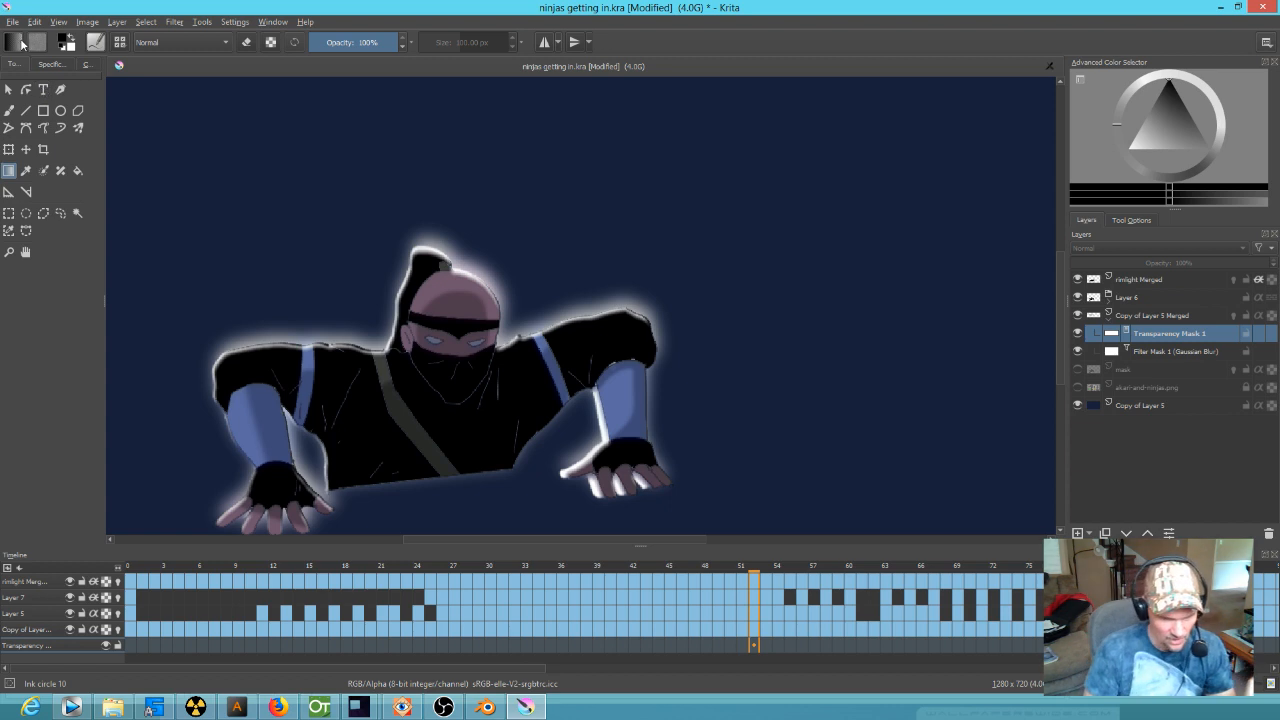
left_click(18, 43)
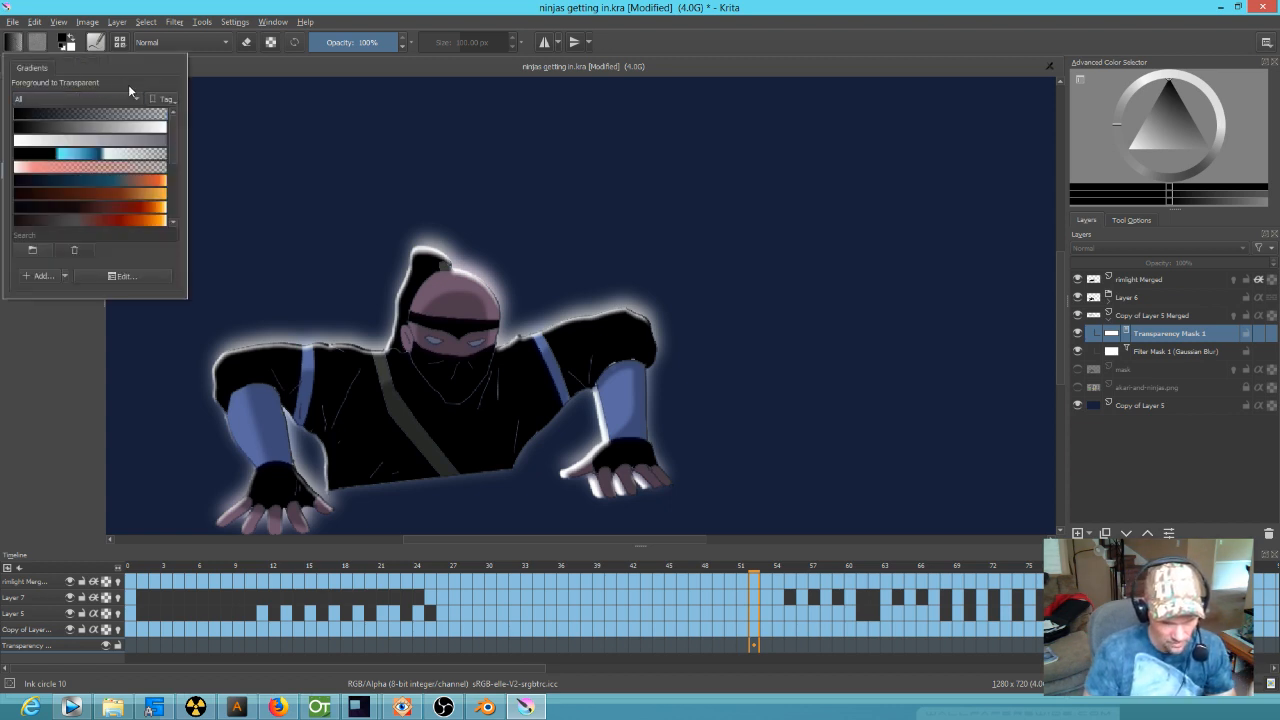
left_click(89, 124)
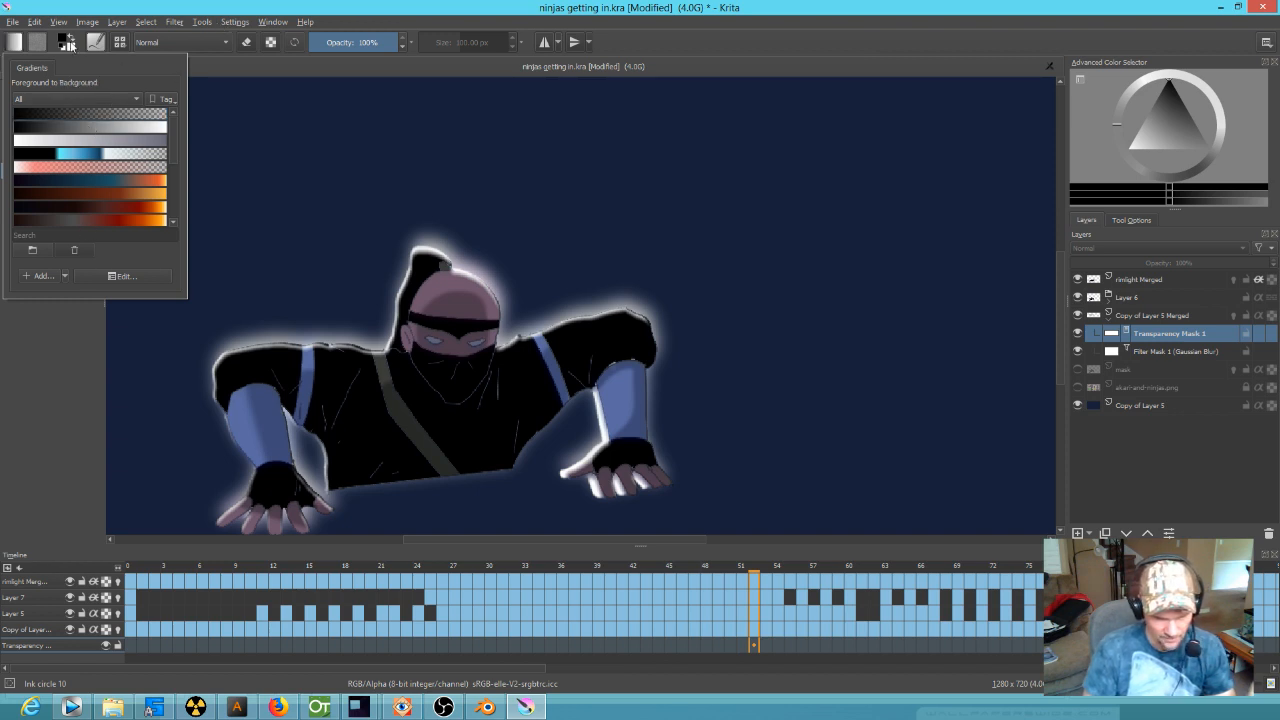
left_click(405, 13)
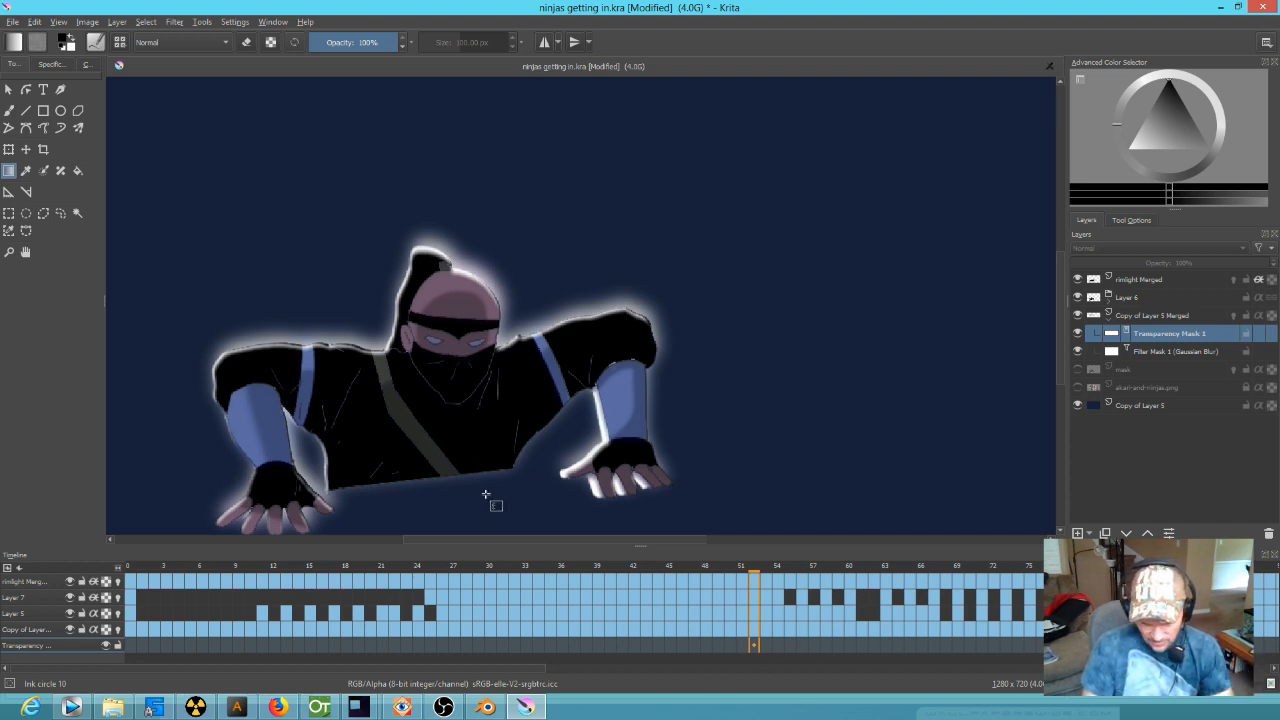
left_click_drag(470, 475, 458, 370)
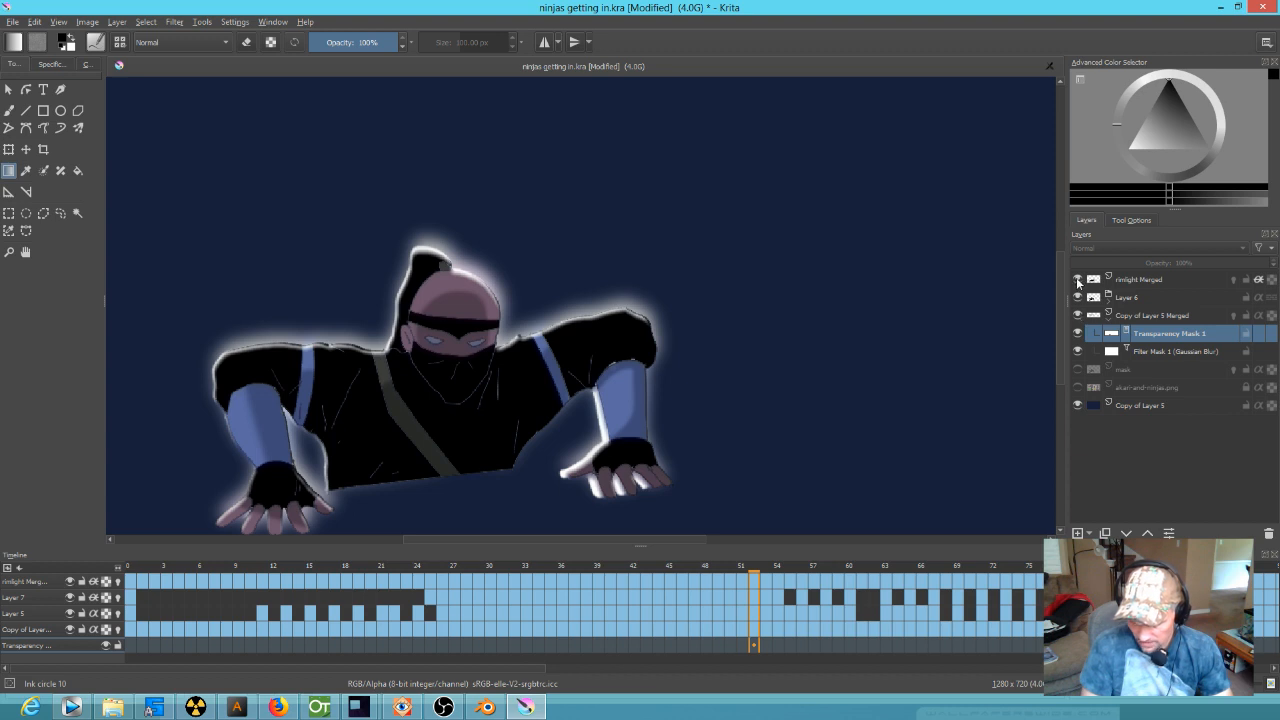
- Hide the rimlight Merged layer and compare the glow with the transparency mask and the Gaussian Blur mask switched off and on
left_click(1077, 280)
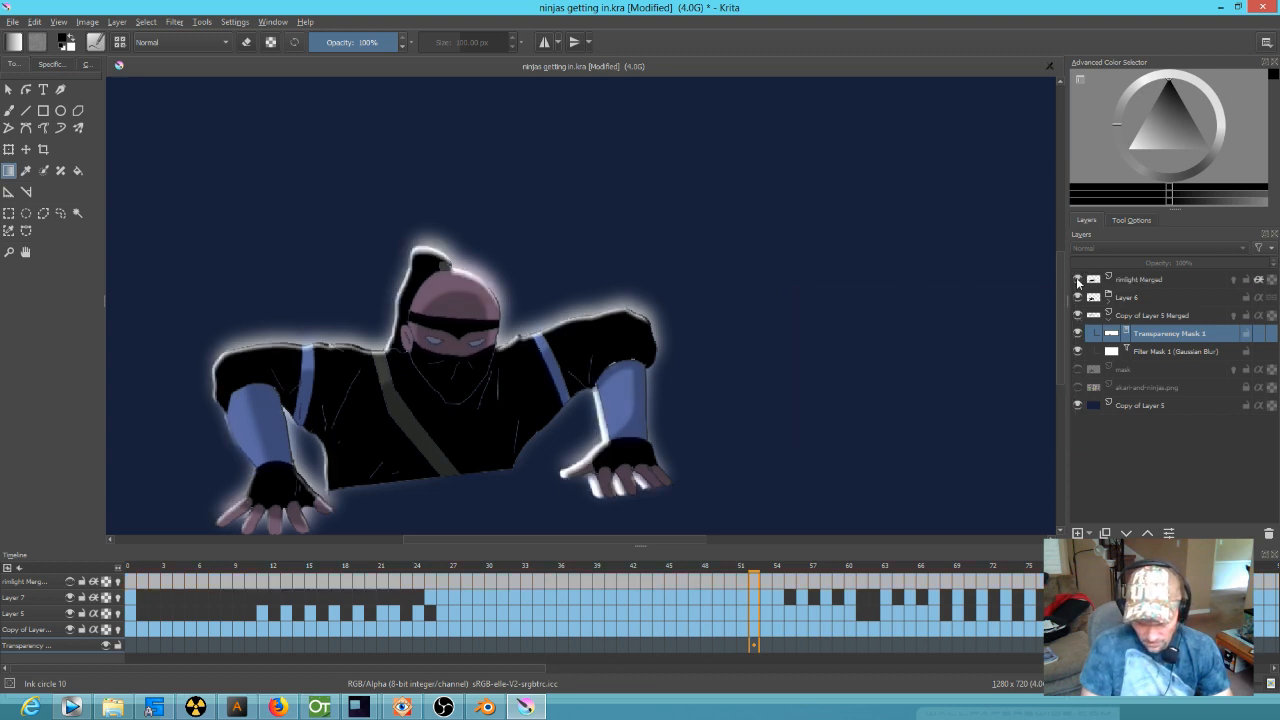
left_click(1077, 280)
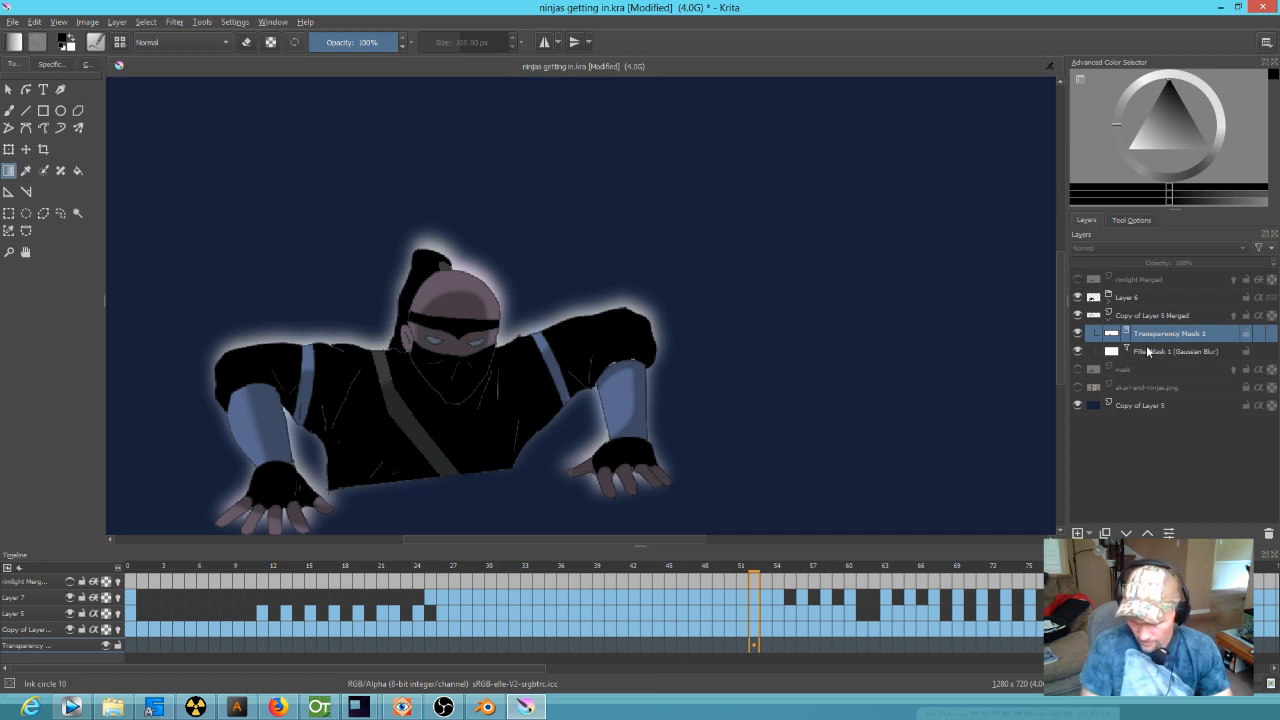
left_click(1078, 334)
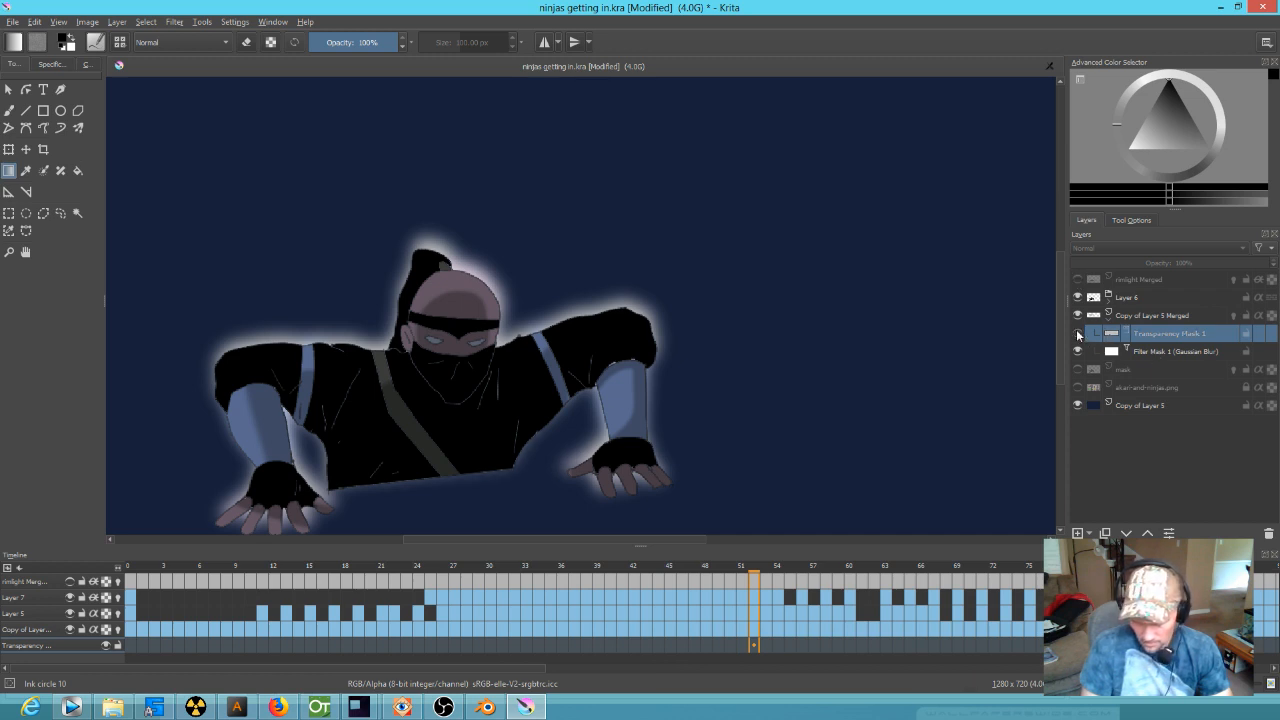
left_click(1078, 335)
left_click(1078, 335)
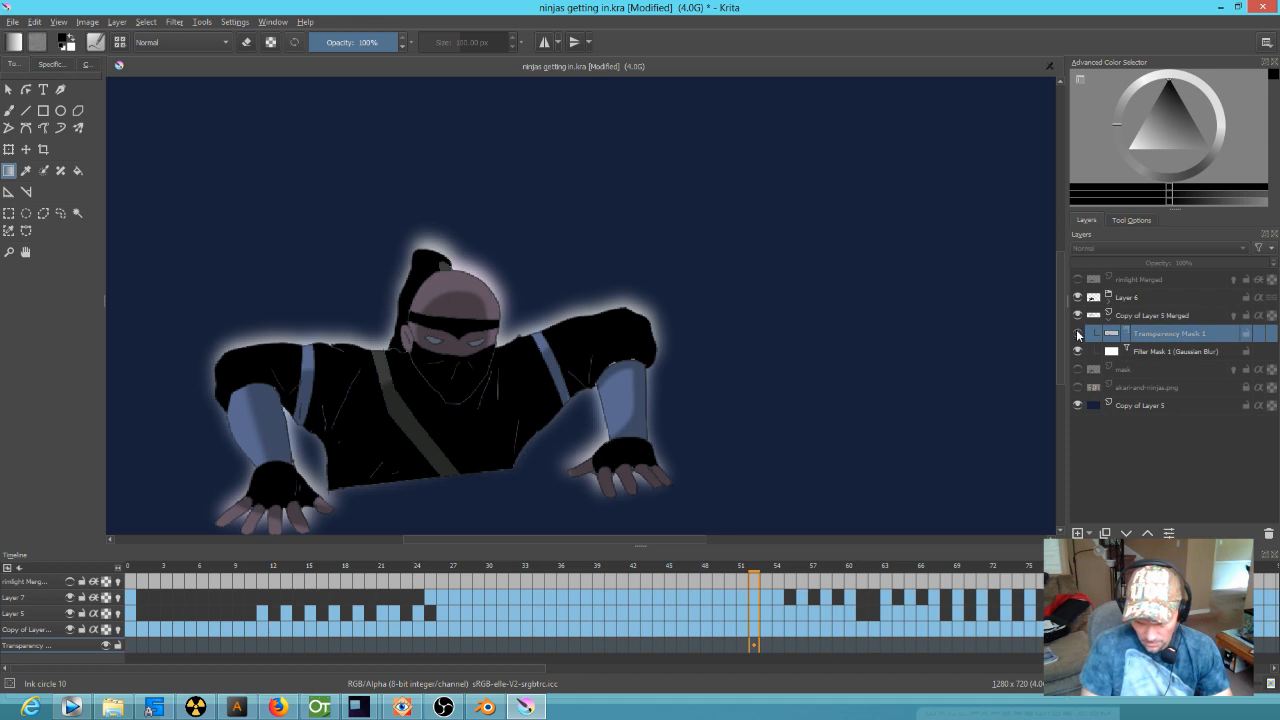
left_click(1078, 335)
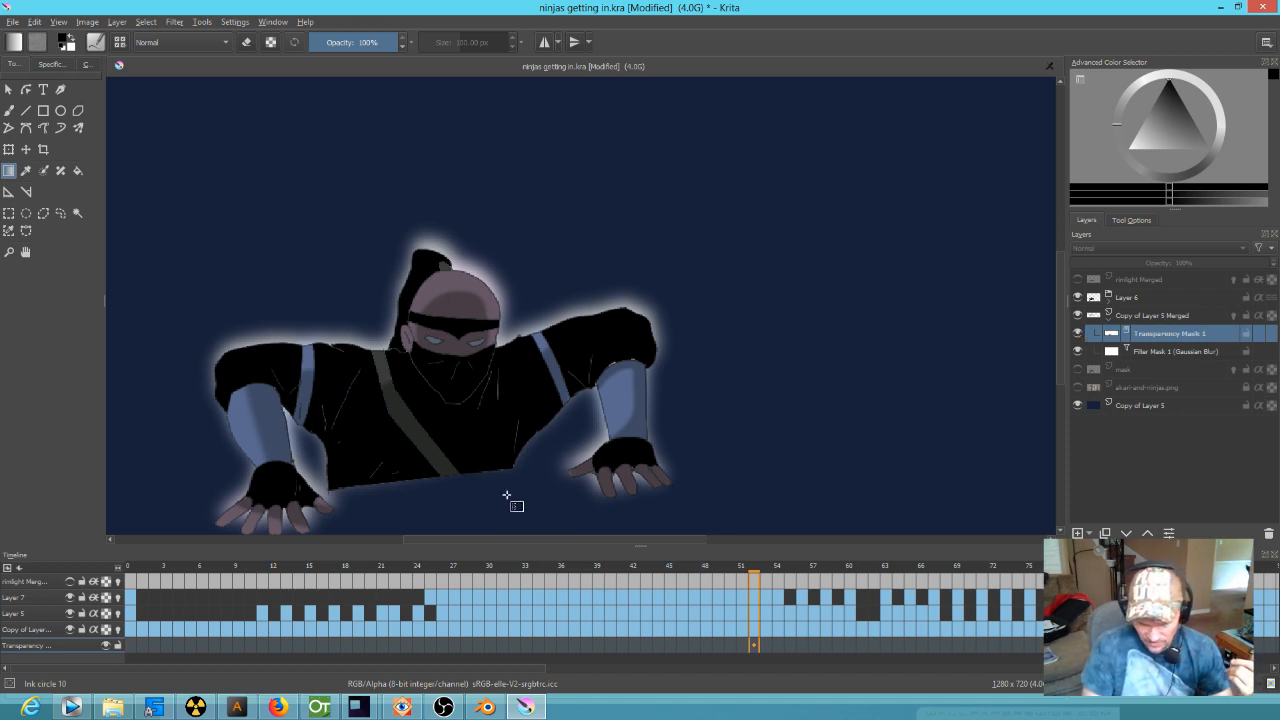
left_click(1077, 351)
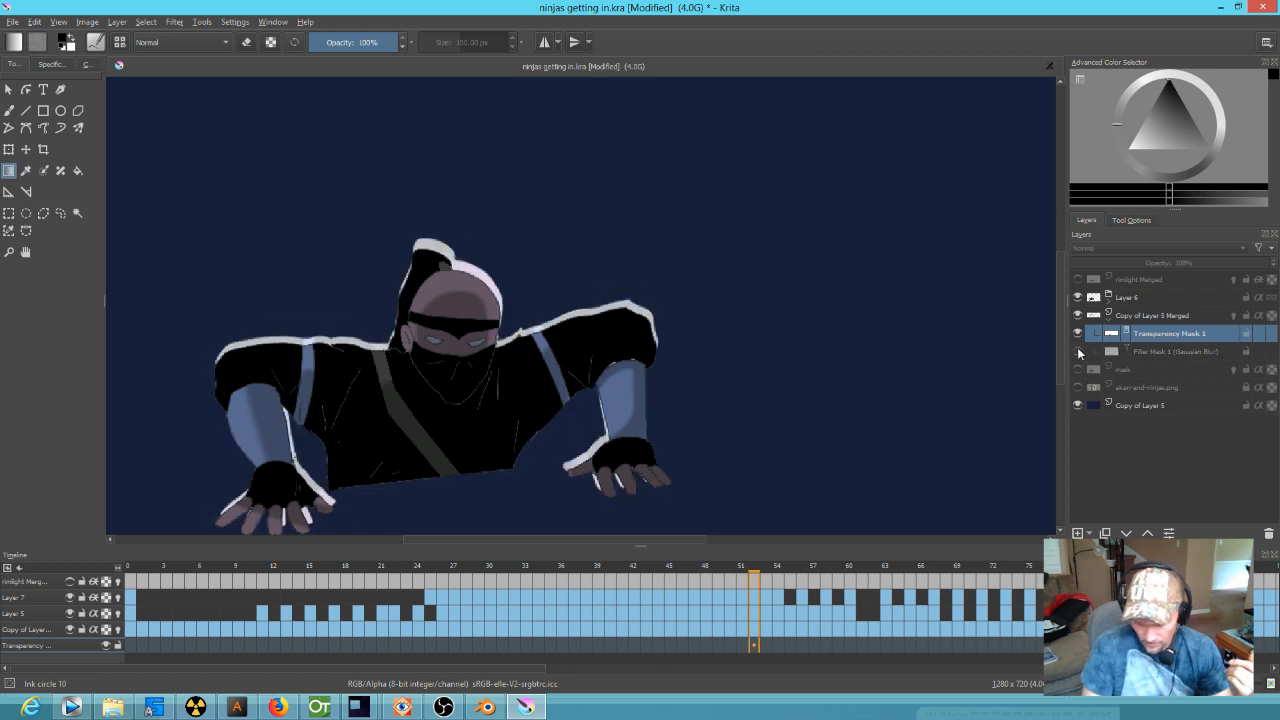
left_click(1077, 351)
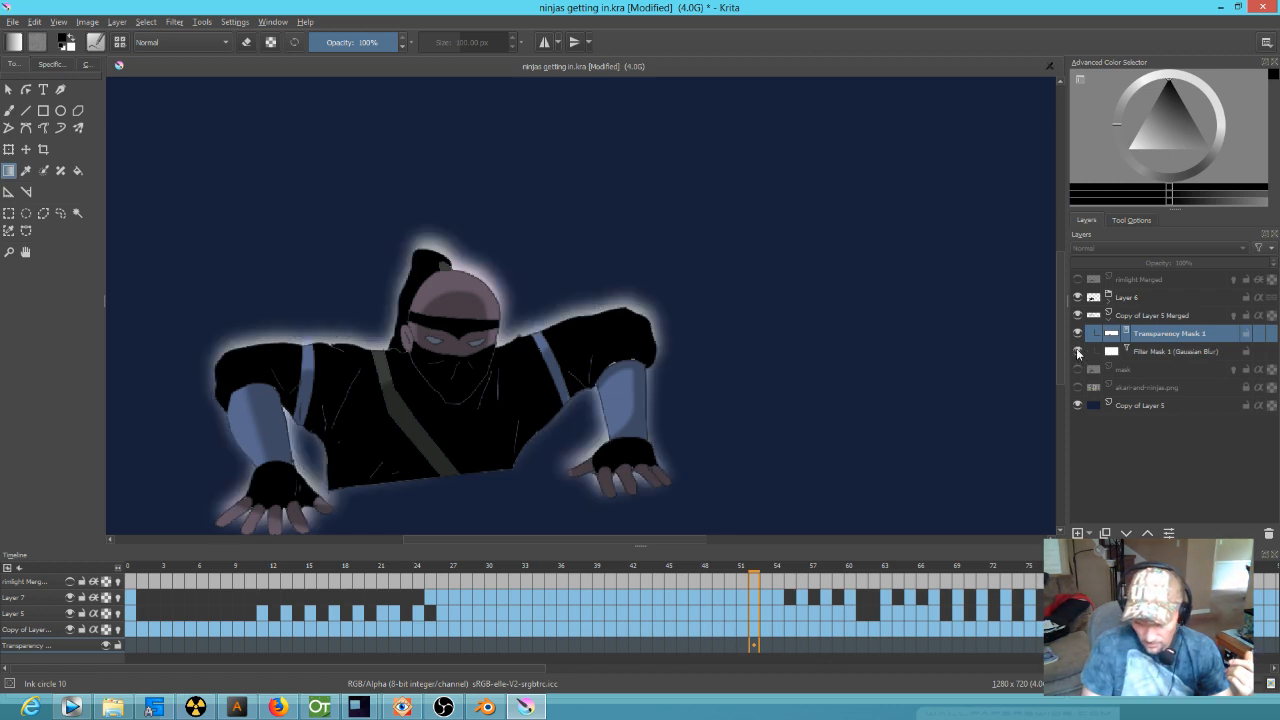
- Try gradients in different directions on the transparency mask, undo the one on the arm, and draw one from below the torso up to the head
left_click_drag(527, 502, 479, 348)
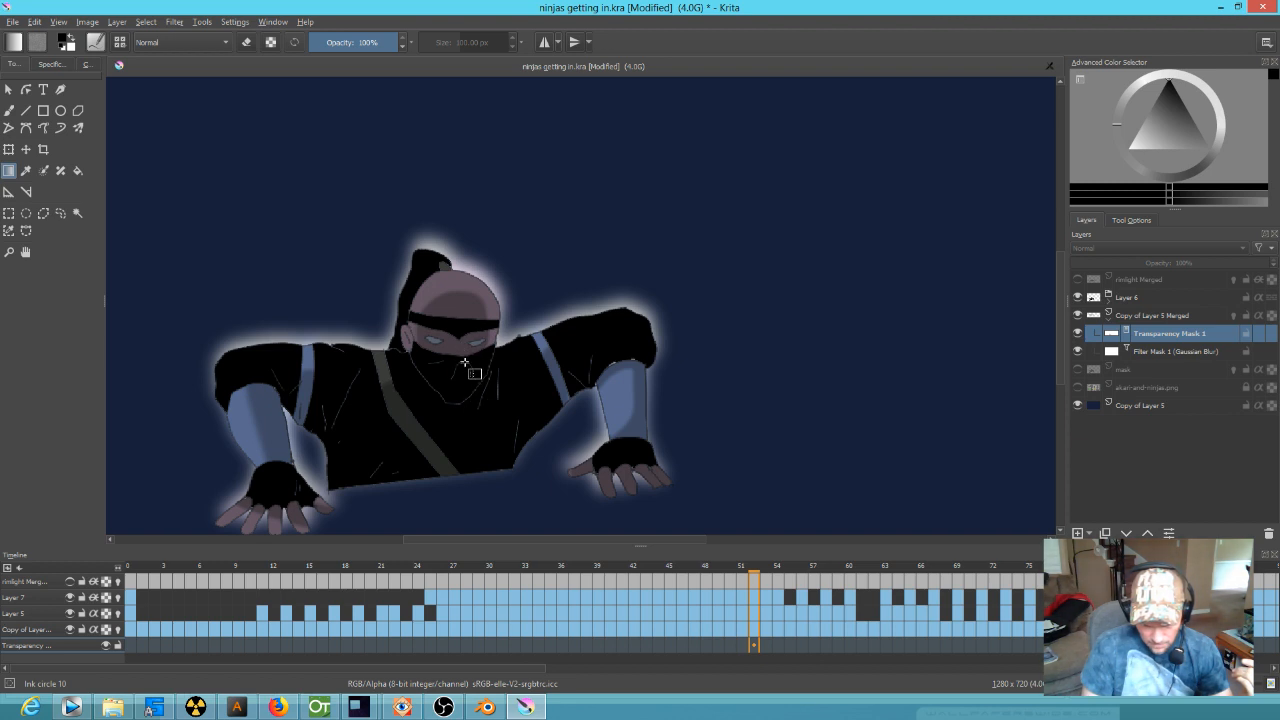
left_click_drag(563, 296, 590, 496)
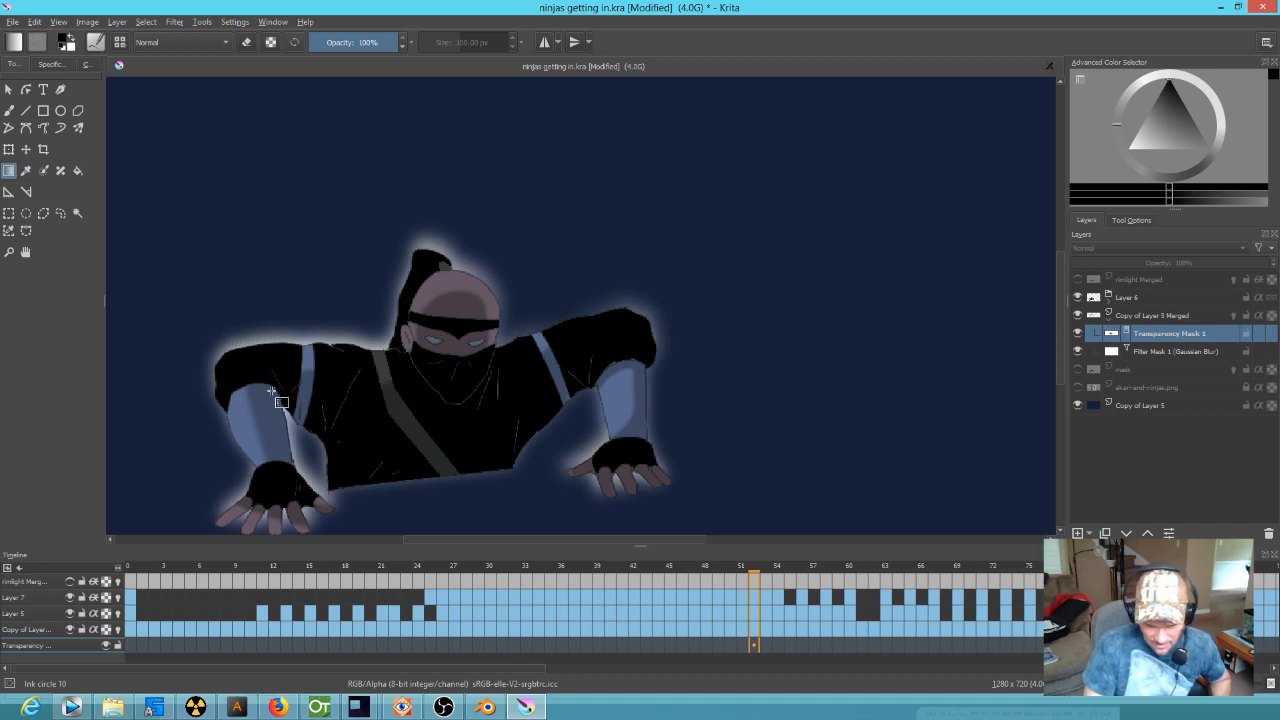
left_click_drag(271, 390, 273, 392)
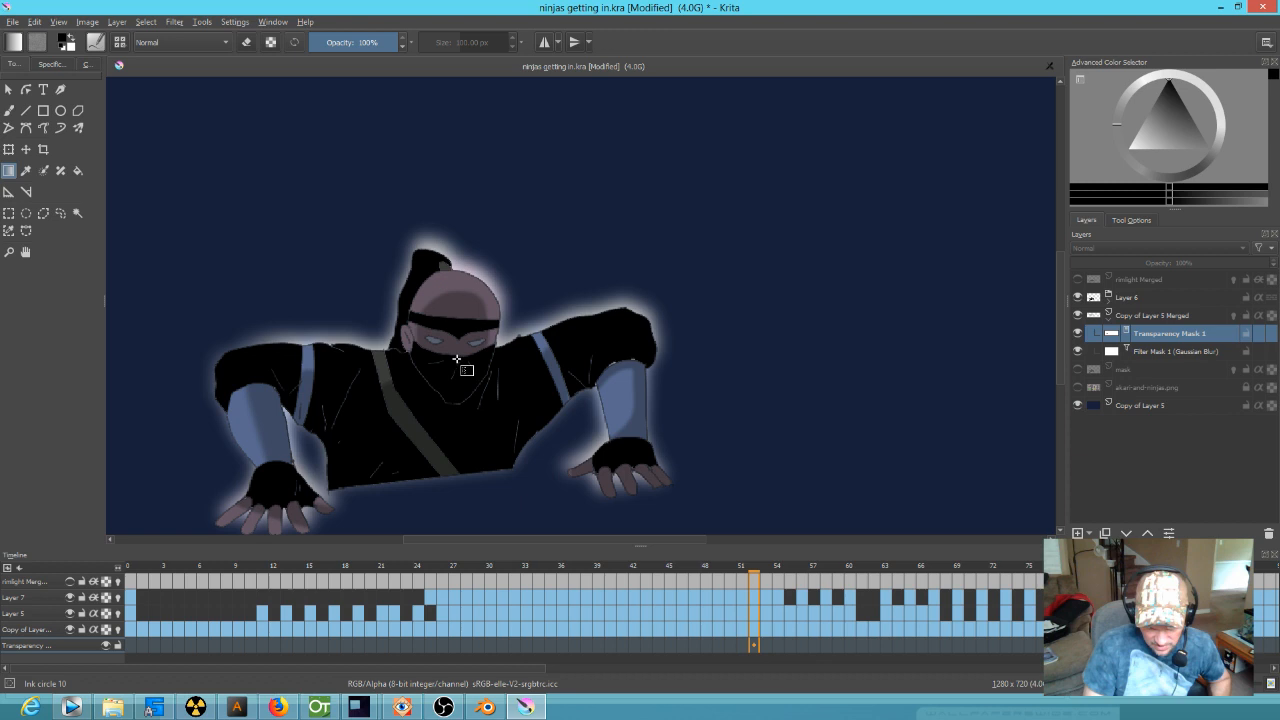
key("ctrl+z")
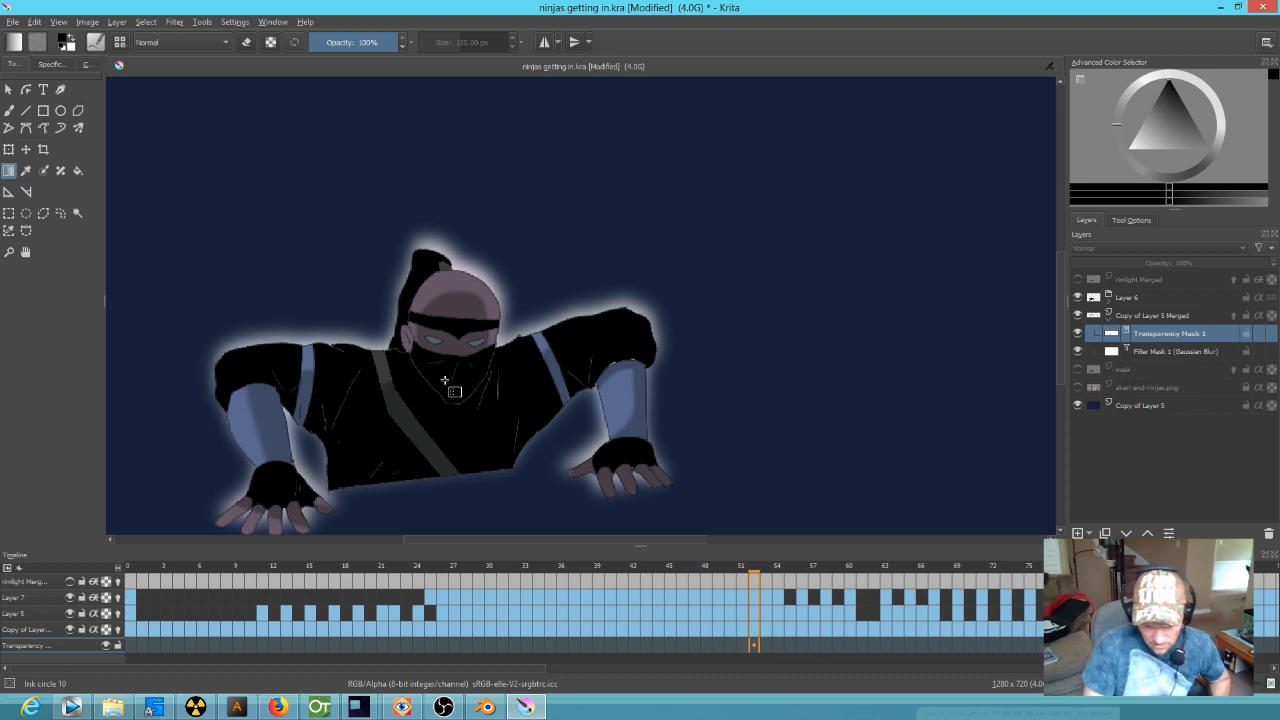
left_click_drag(514, 467, 475, 206)
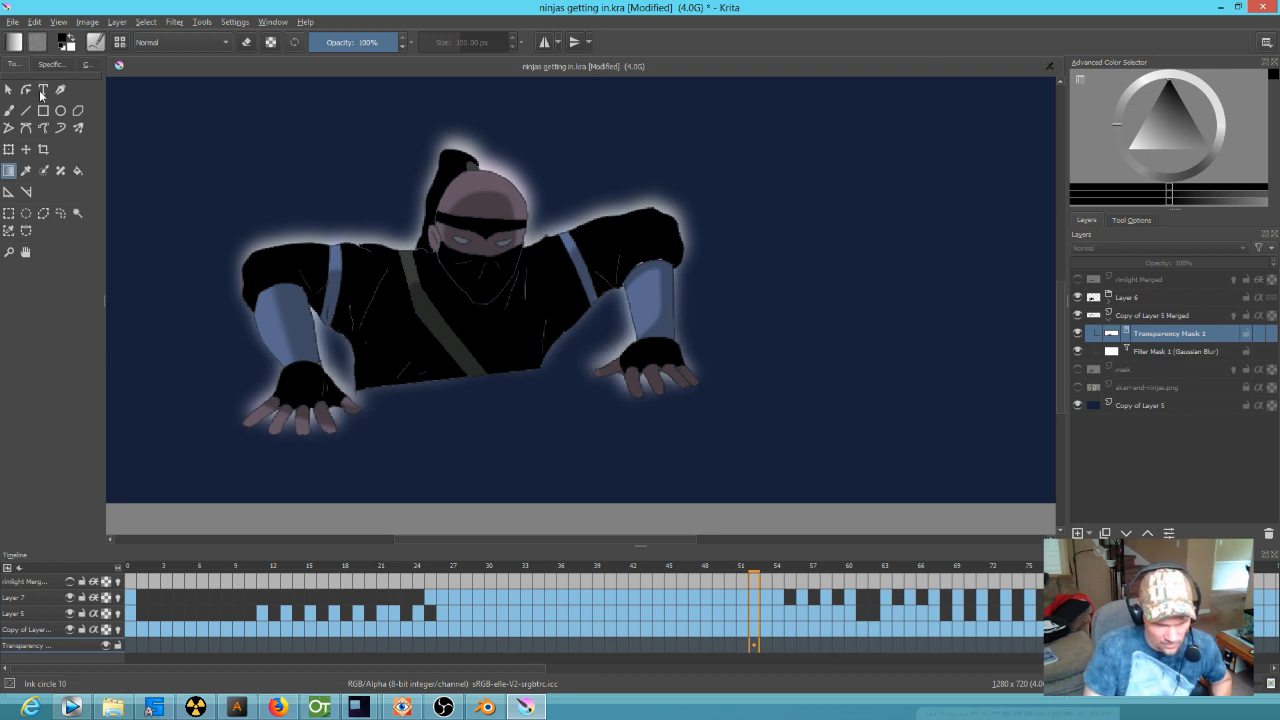
- Check the selected gradient preset and set the Gradient tool's shape to Linear
left_click(16, 43)
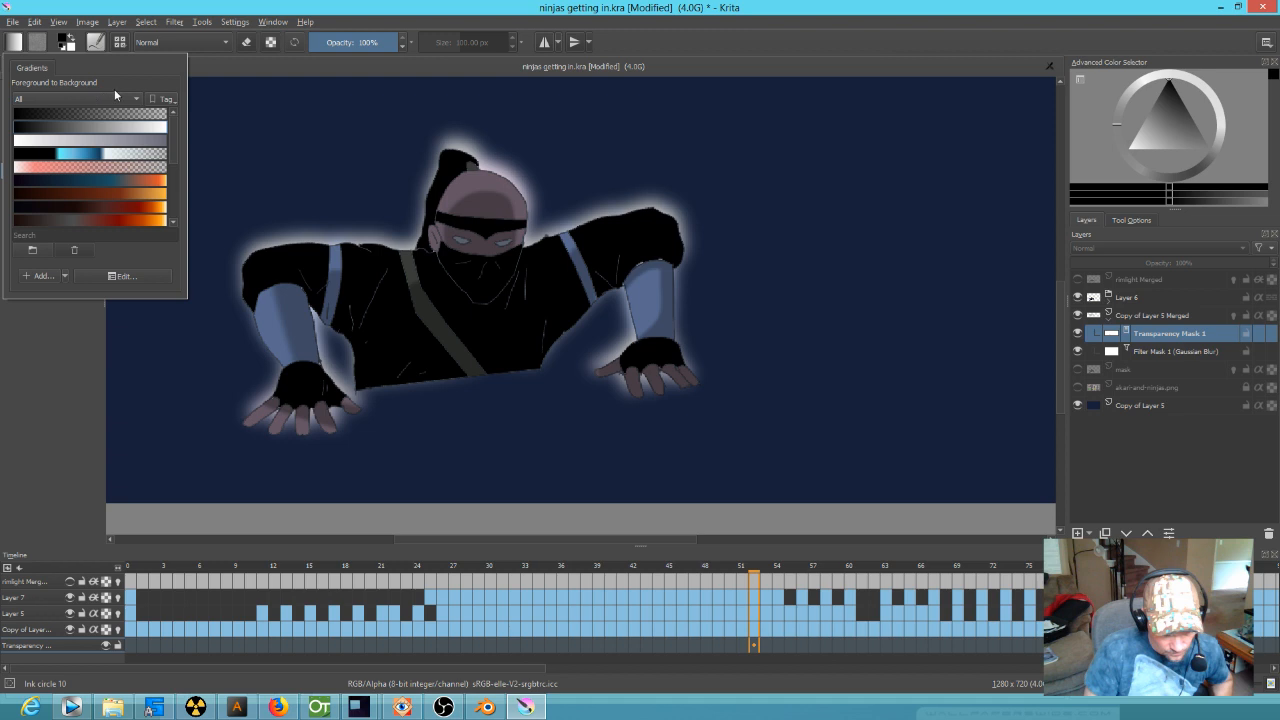
left_click(517, 9)
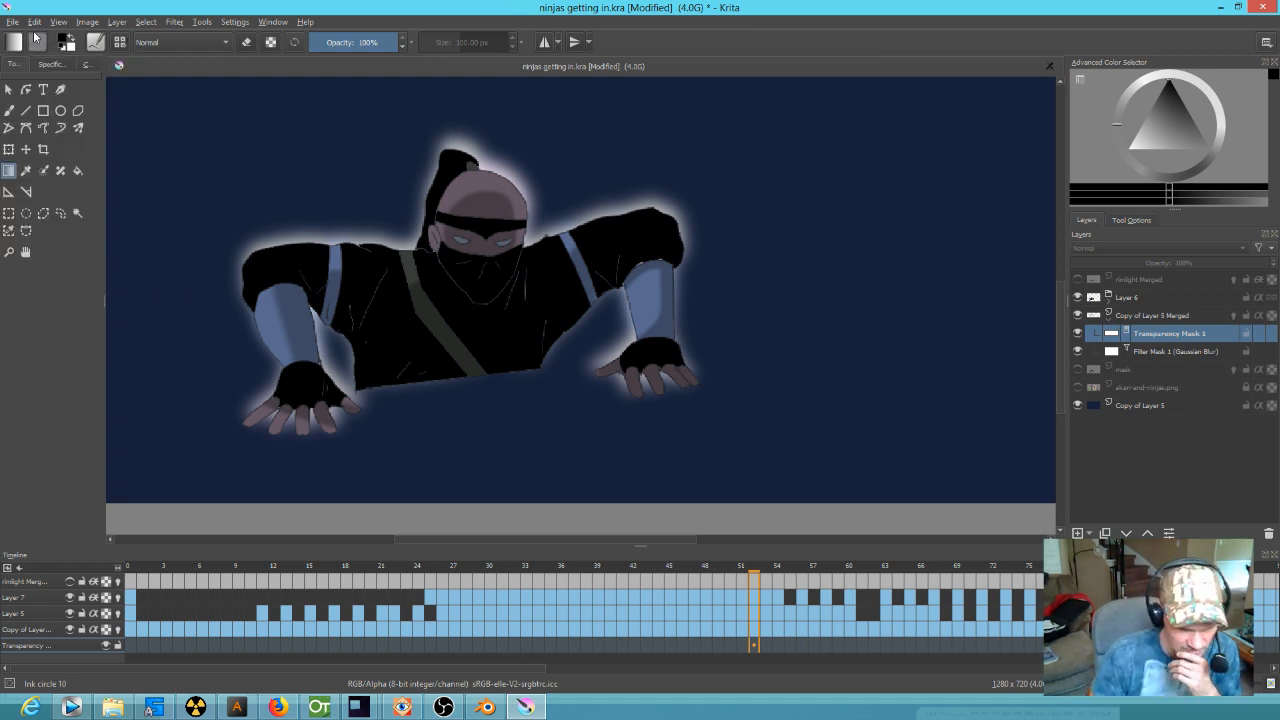
left_click(1143, 222)
left_click(1164, 254)
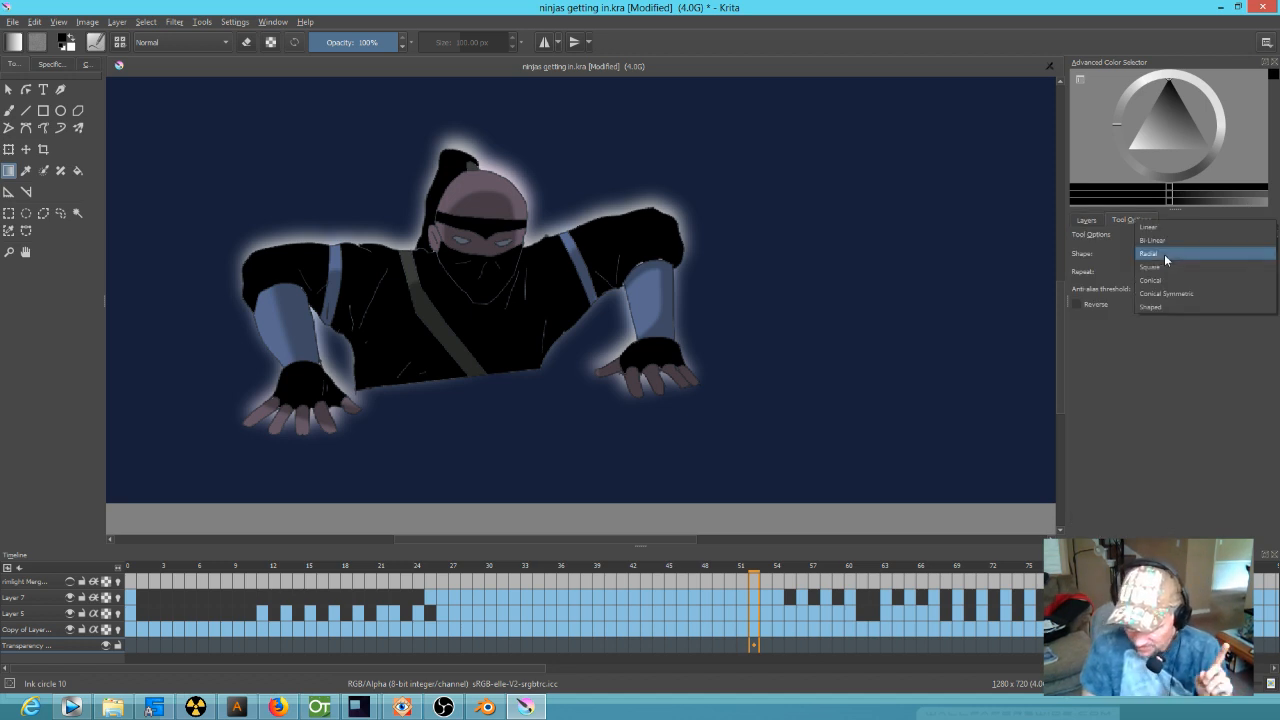
left_click(1162, 229)
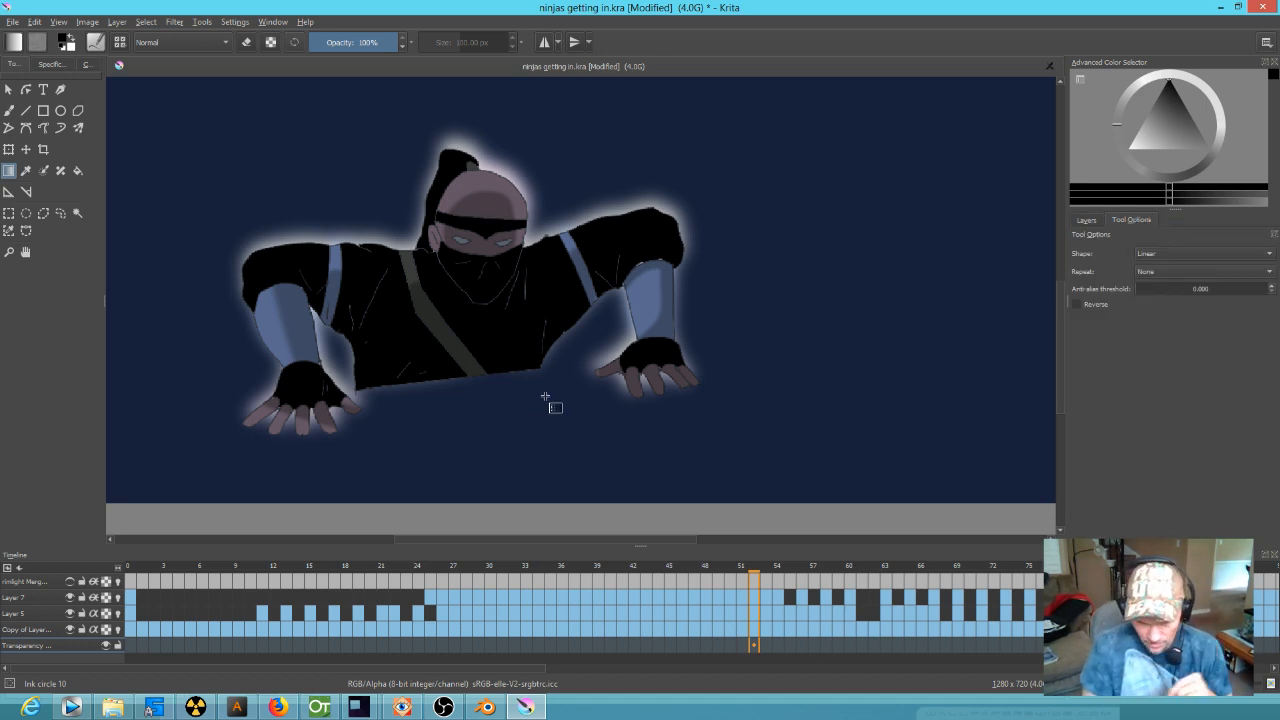
- Redraw the transparency mask's gradient upward from below the torso, restart it higher on the torso up to the face, and save the document
left_click_drag(509, 418, 495, 276)
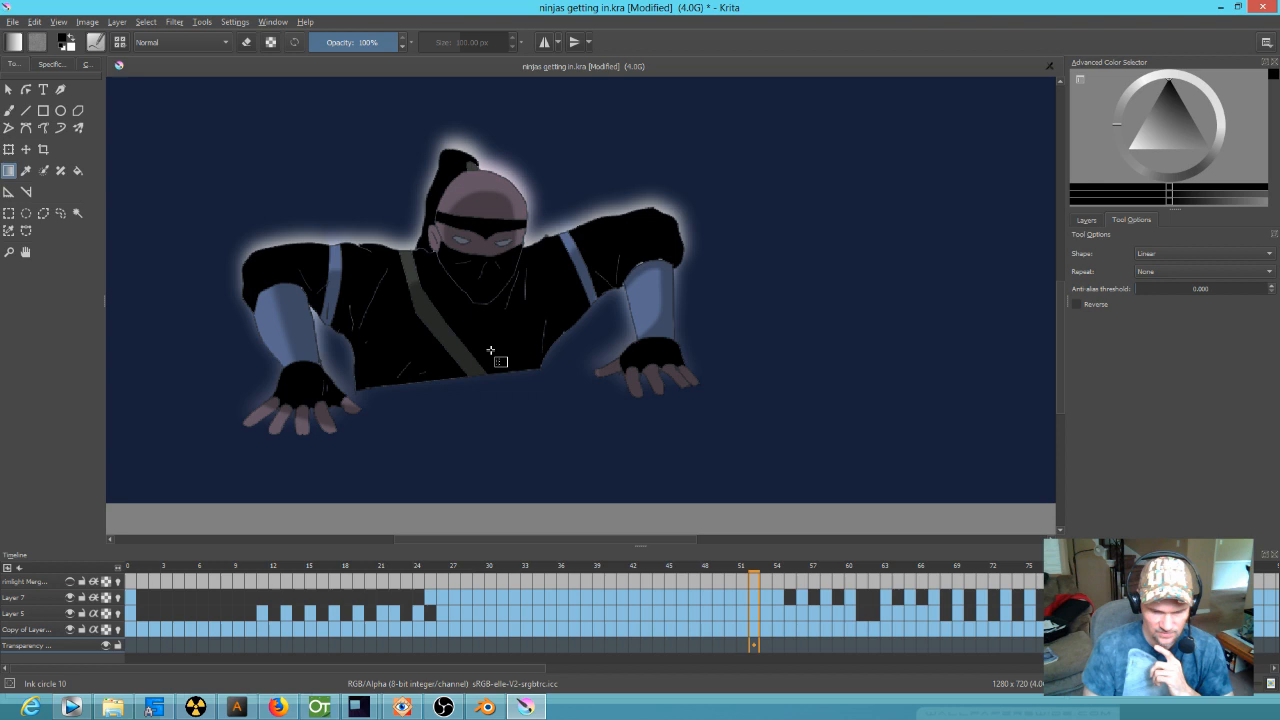
left_click_drag(487, 346, 482, 251)
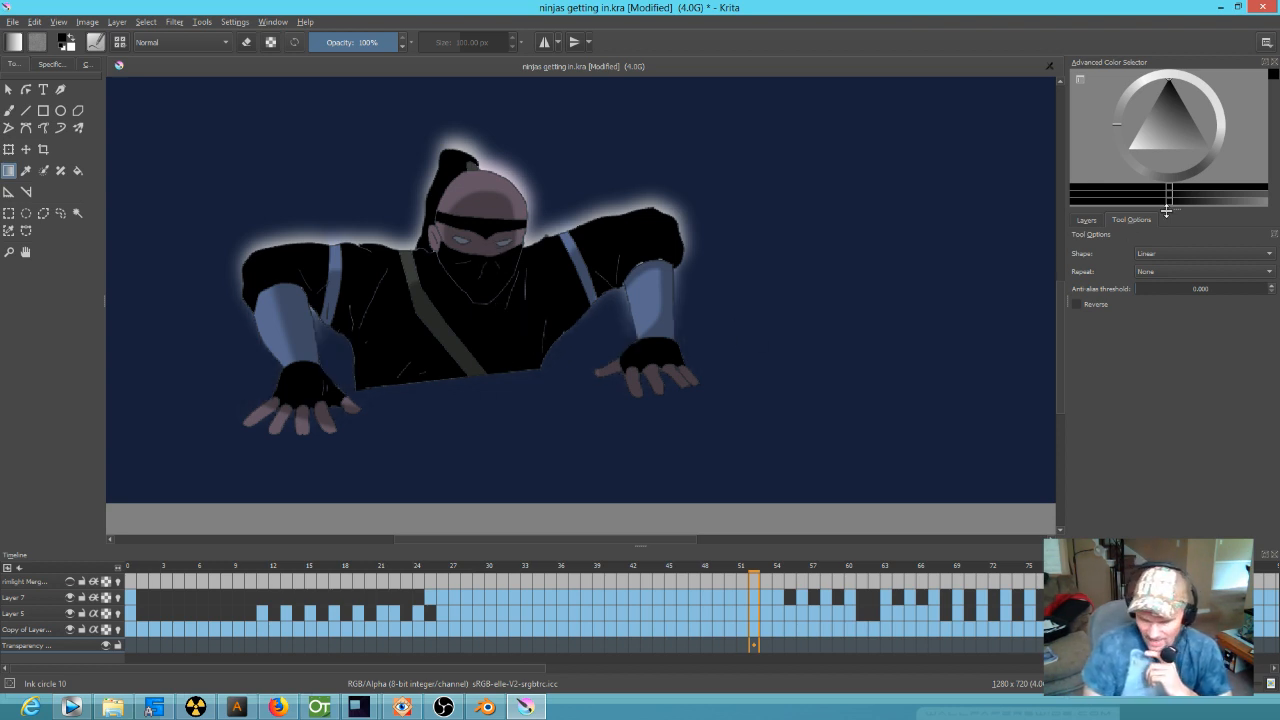
left_click(1087, 220)
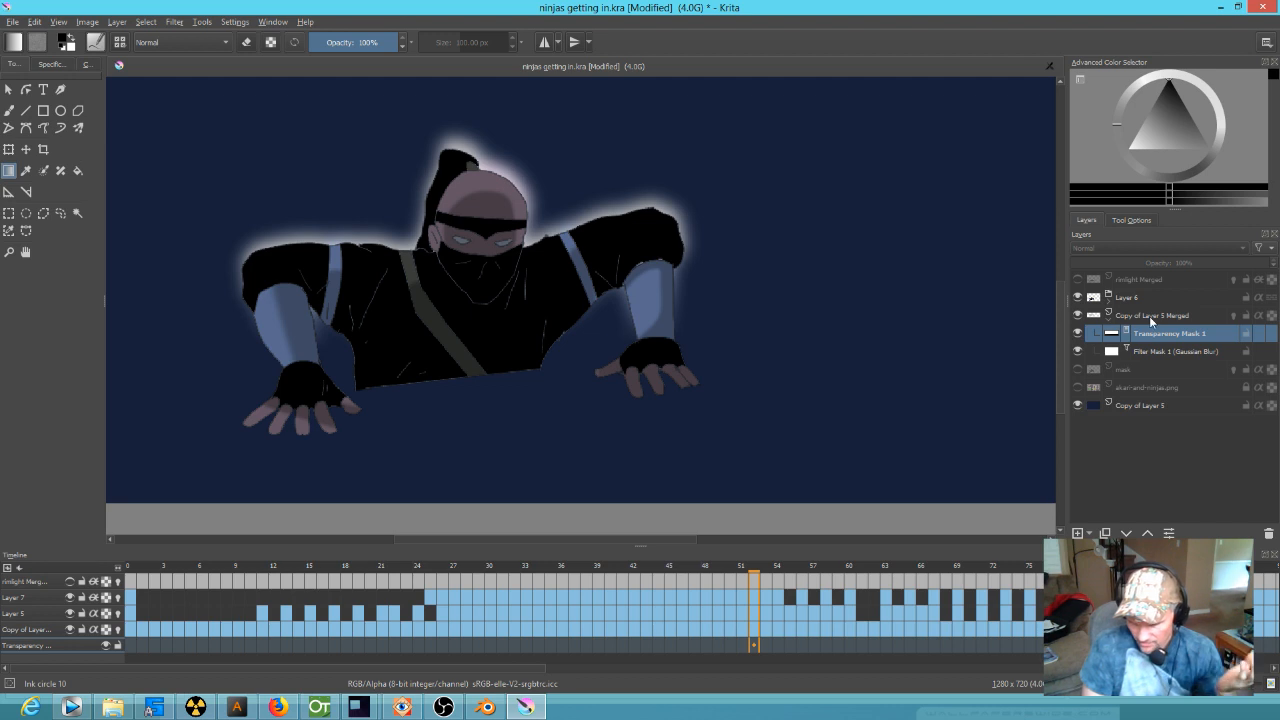
left_click(14, 22)
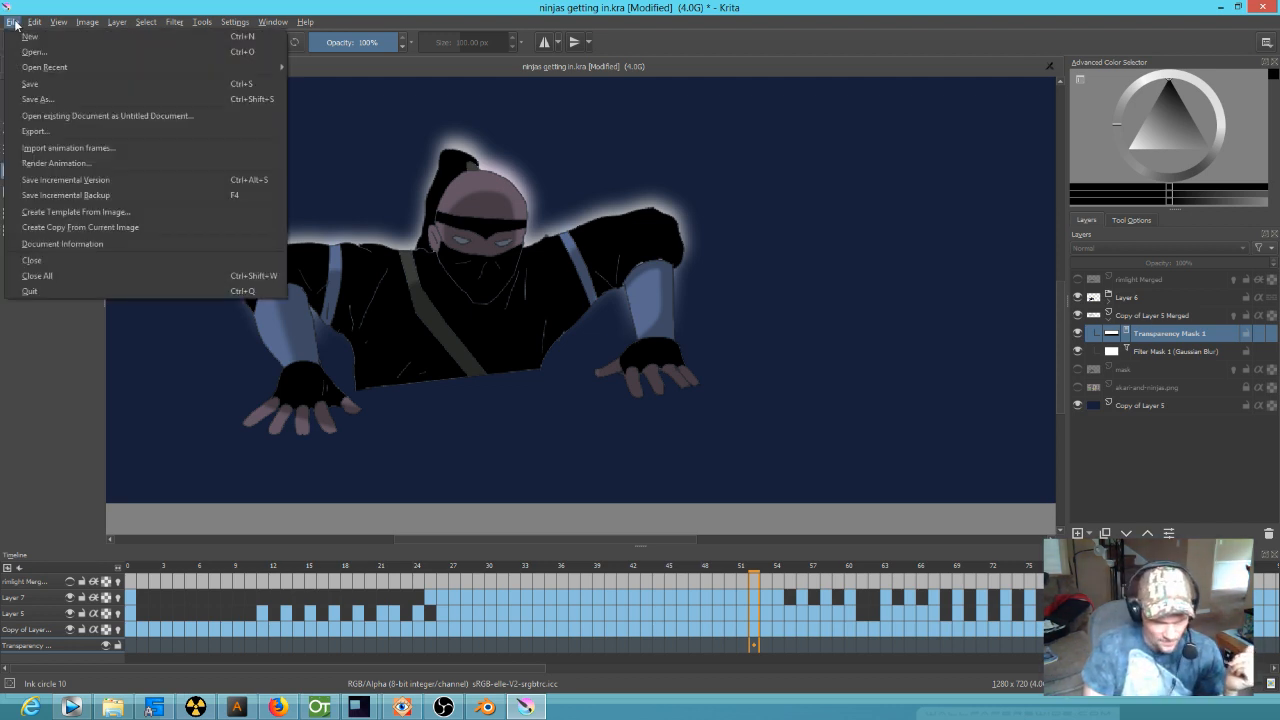
left_click(29, 84)
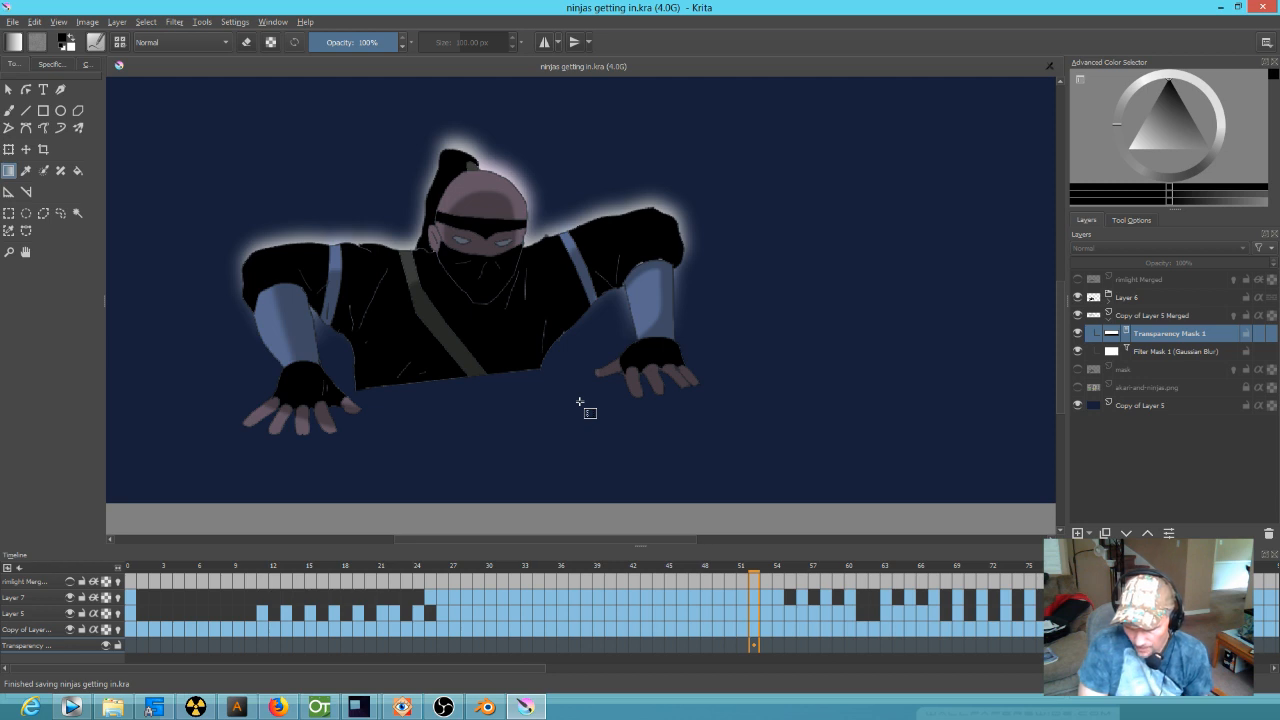
- Flatten the Copy of Layer 5 Merged layer so its transparency and Gaussian Blur masks are baked in
left_click(1133, 316)
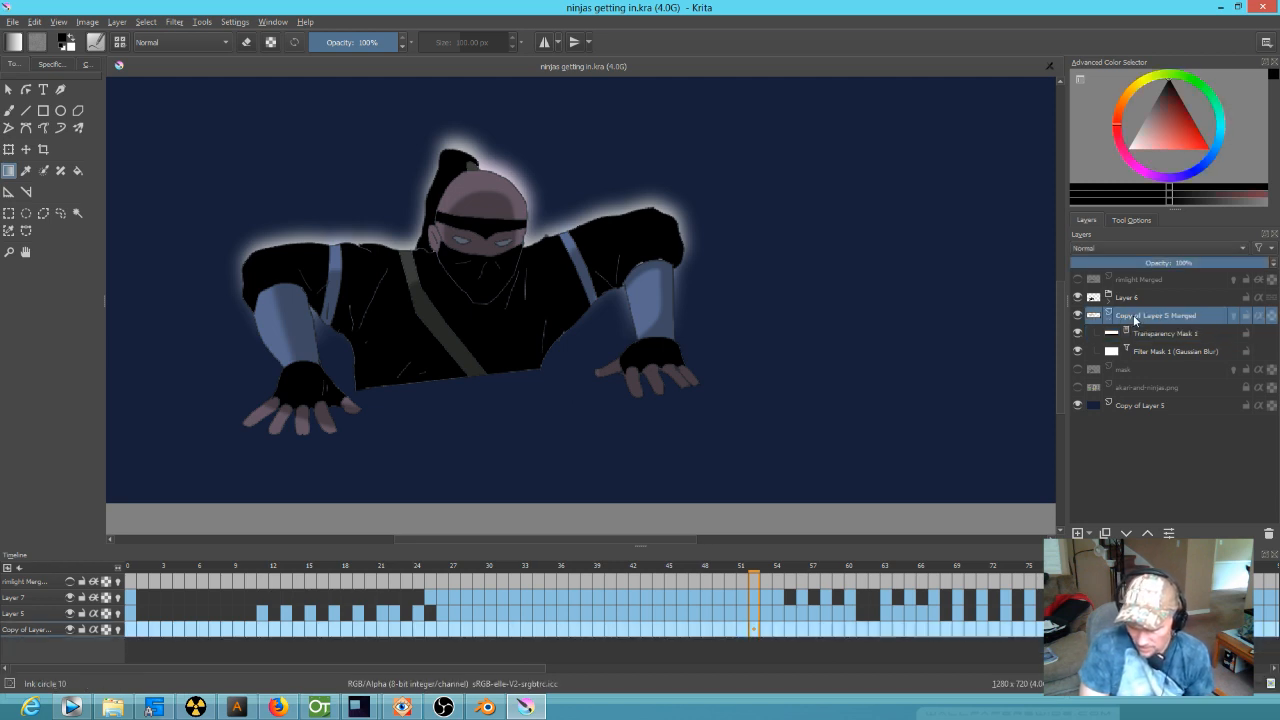
right_click(1135, 319)
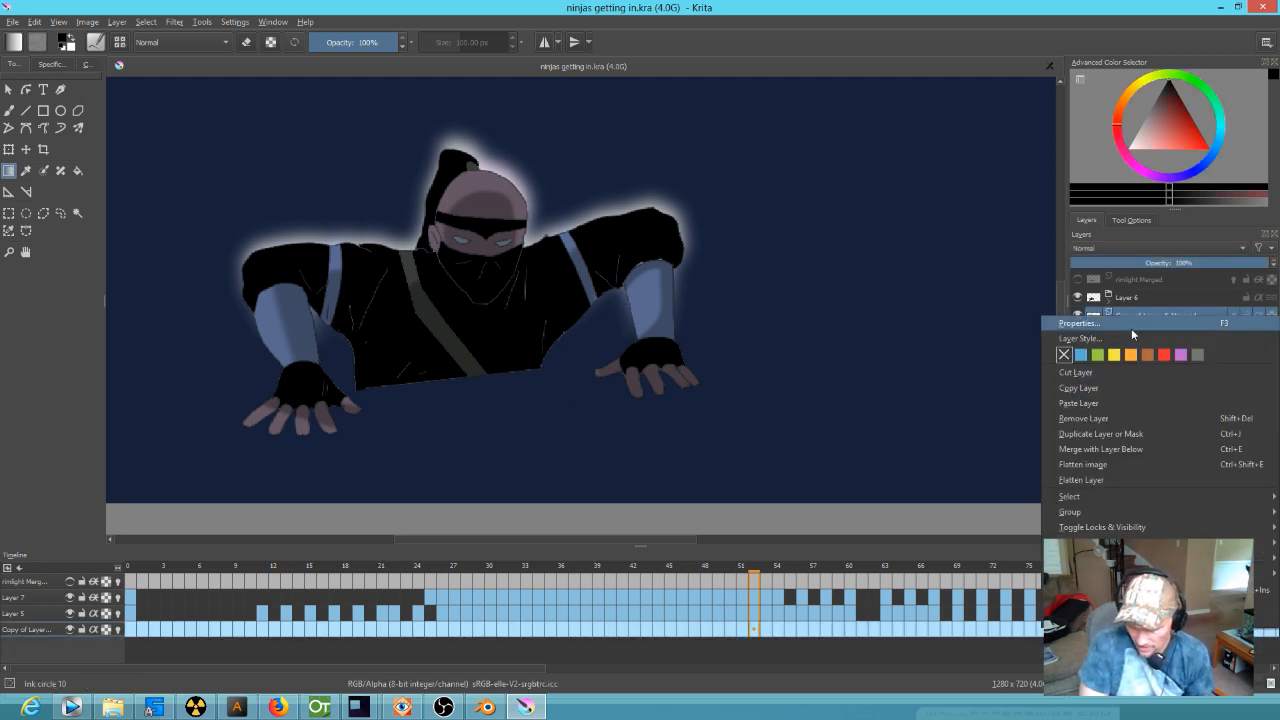
left_click(1109, 480)
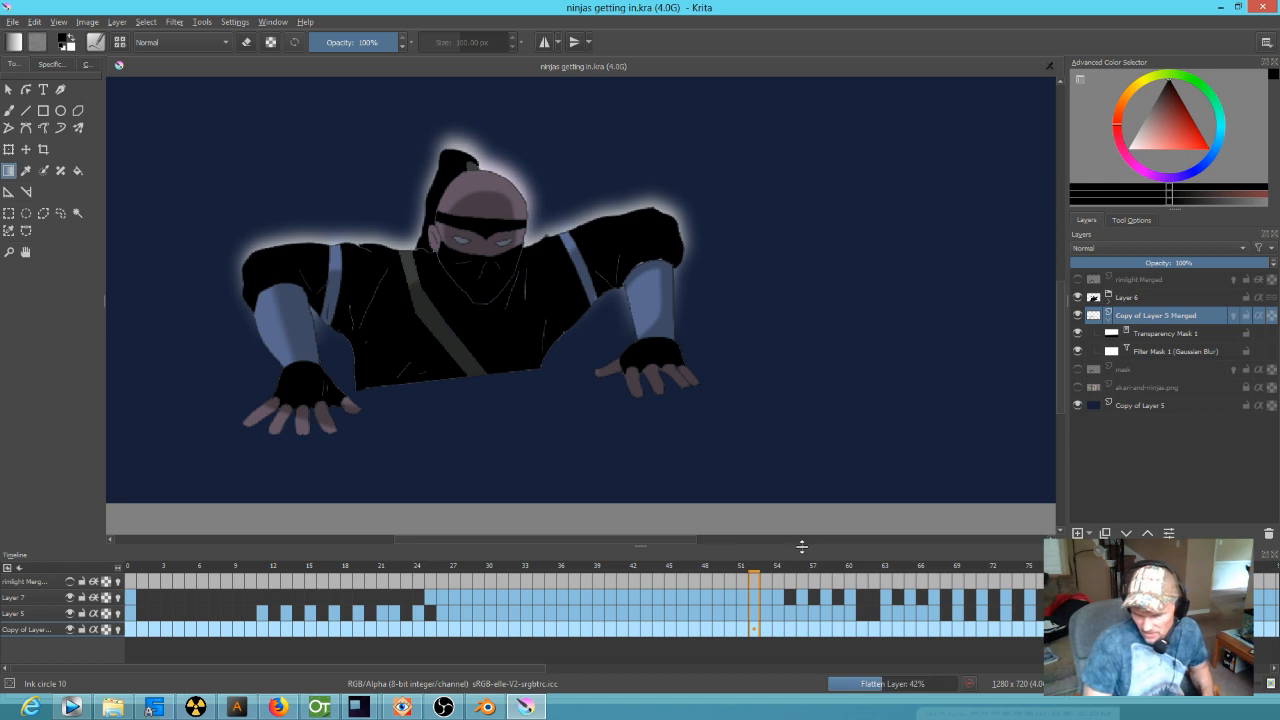
- Switch to Blender and scrub the scene back to the sleeping girl and forward to the climbing ninja at frame 51
left_click(486, 709)
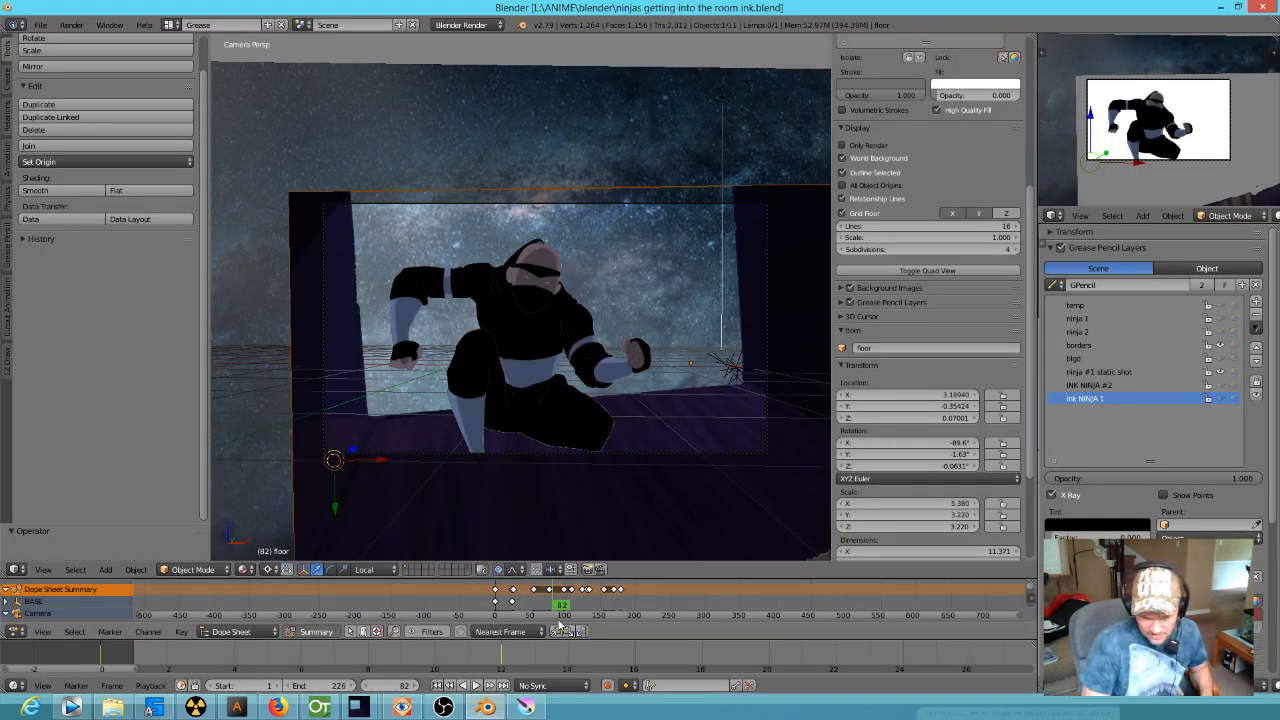
left_click_drag(563, 612, 514, 611)
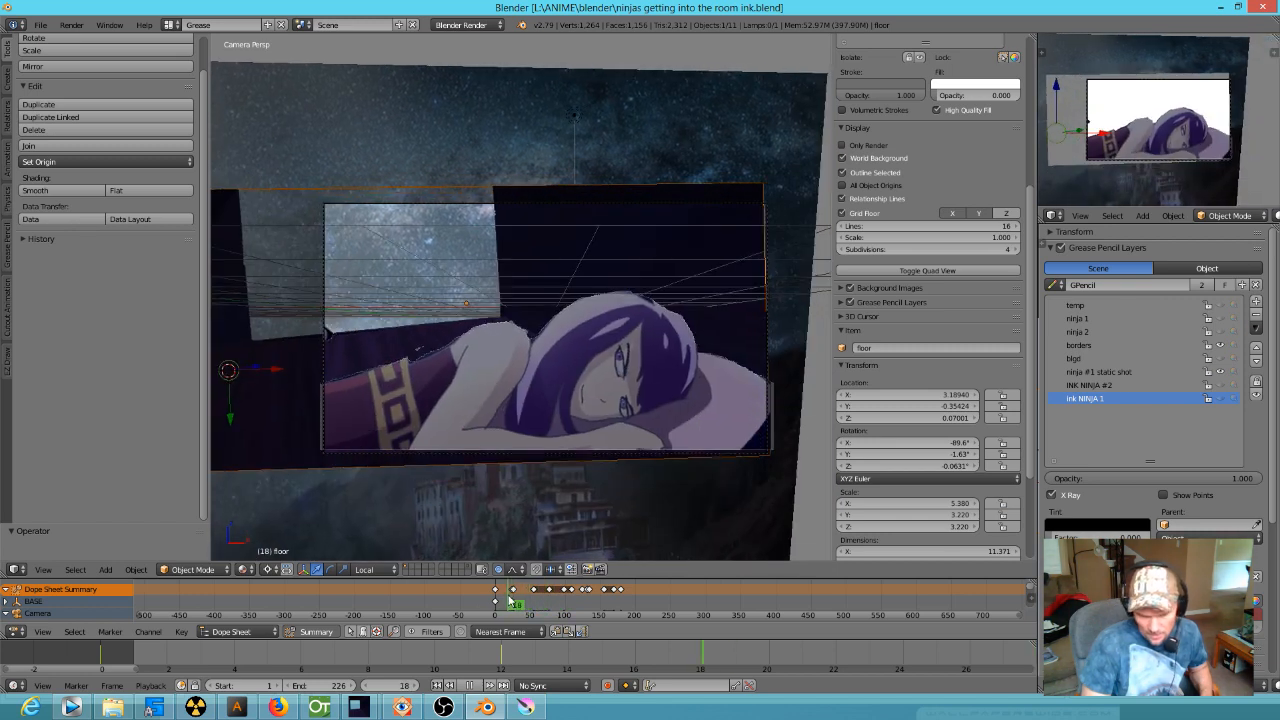
scroll(524, 398, "up", 3)
scroll(521, 385, "down", 1)
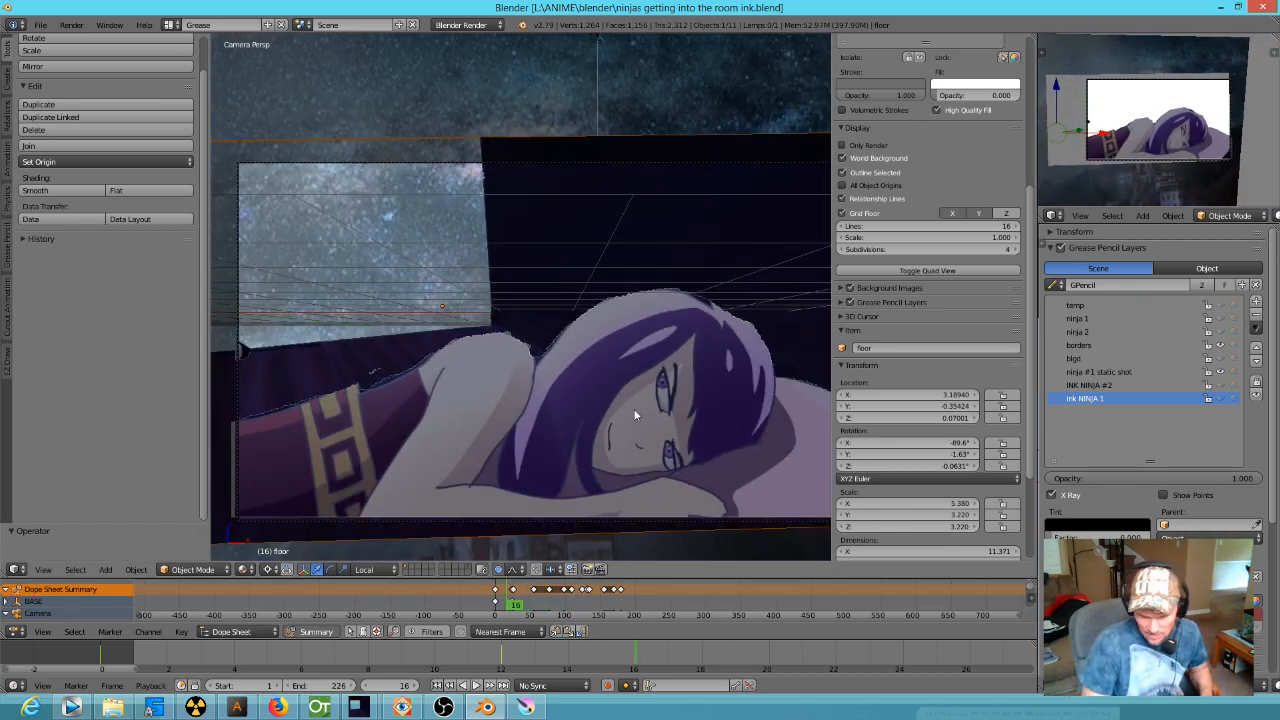
left_click_drag(687, 400, 715, 401)
left_click_drag(505, 607, 532, 611)
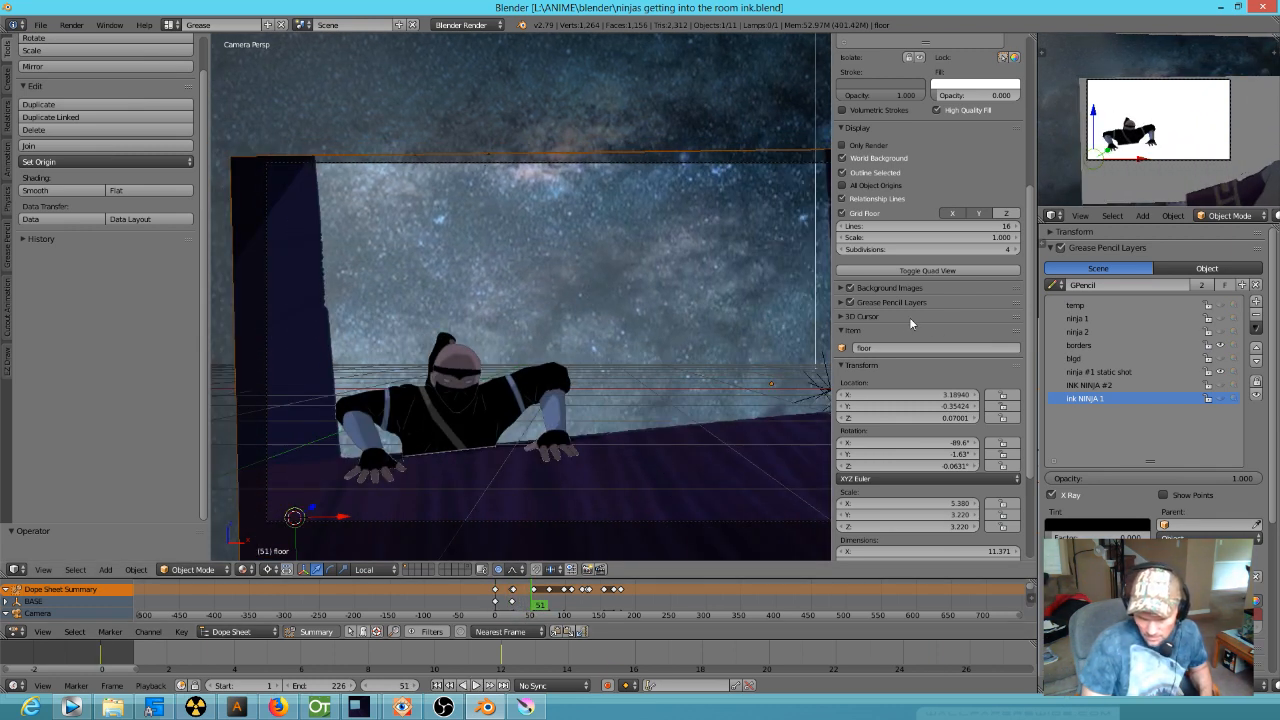
- Turn on Only Render for the camera view and review the ninja shots by scrubbing and playing the animation, ending at frame 0
left_click(871, 146)
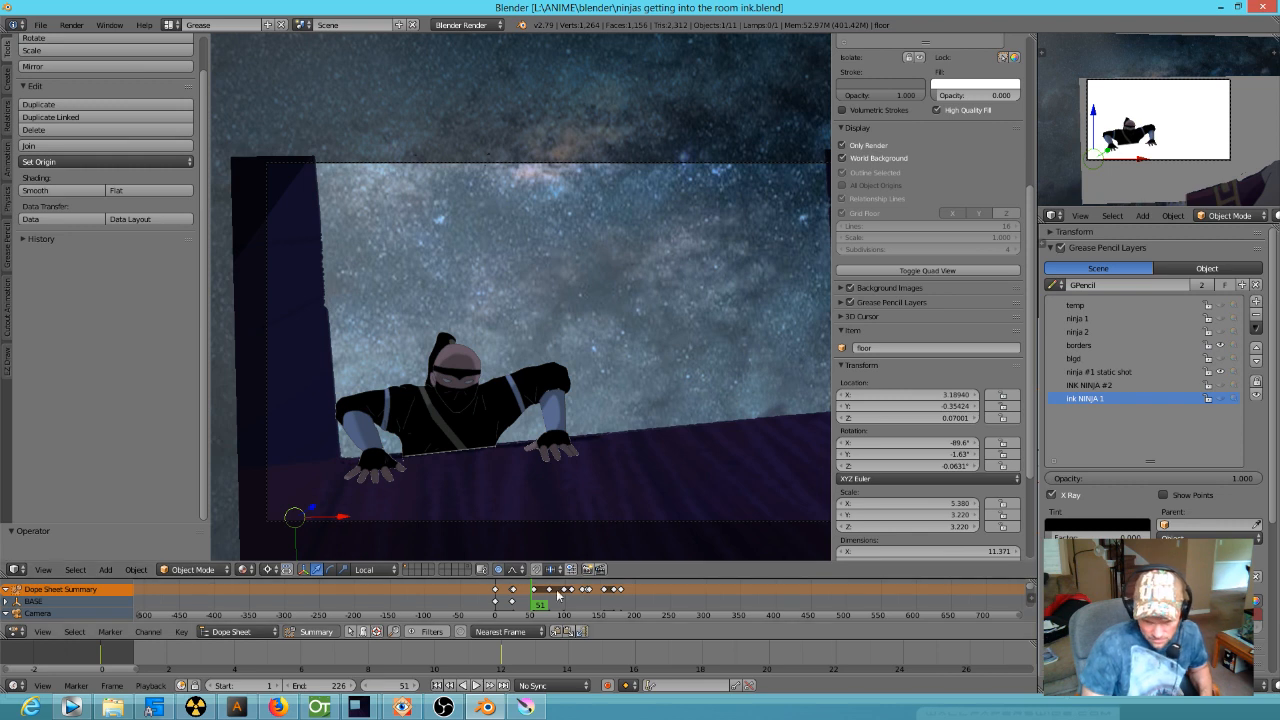
left_click_drag(540, 606, 578, 612)
scroll(592, 478, "down", 2)
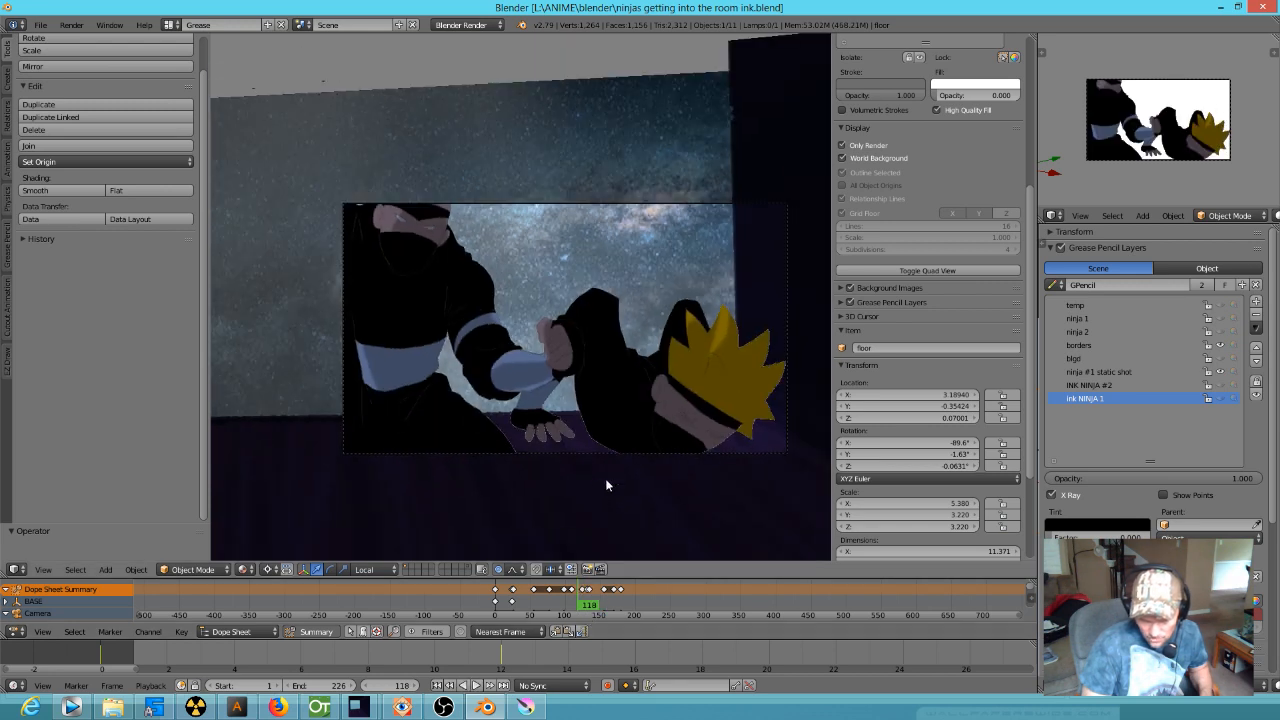
scroll(612, 502, "down", 2)
scroll(612, 502, "up", 2)
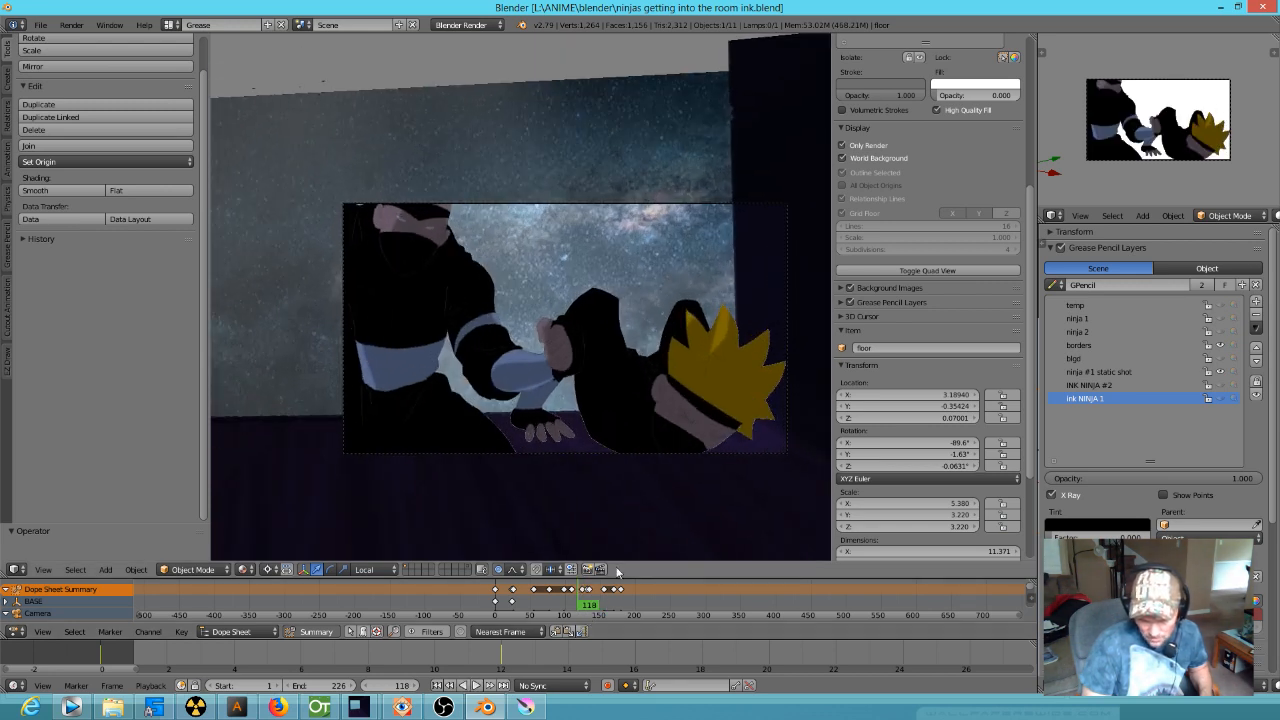
mouse_move(585, 606)
left_mouse_down()
mouse_move(548, 606)
mouse_move(591, 606)
mouse_move(574, 606)
left_mouse_up()
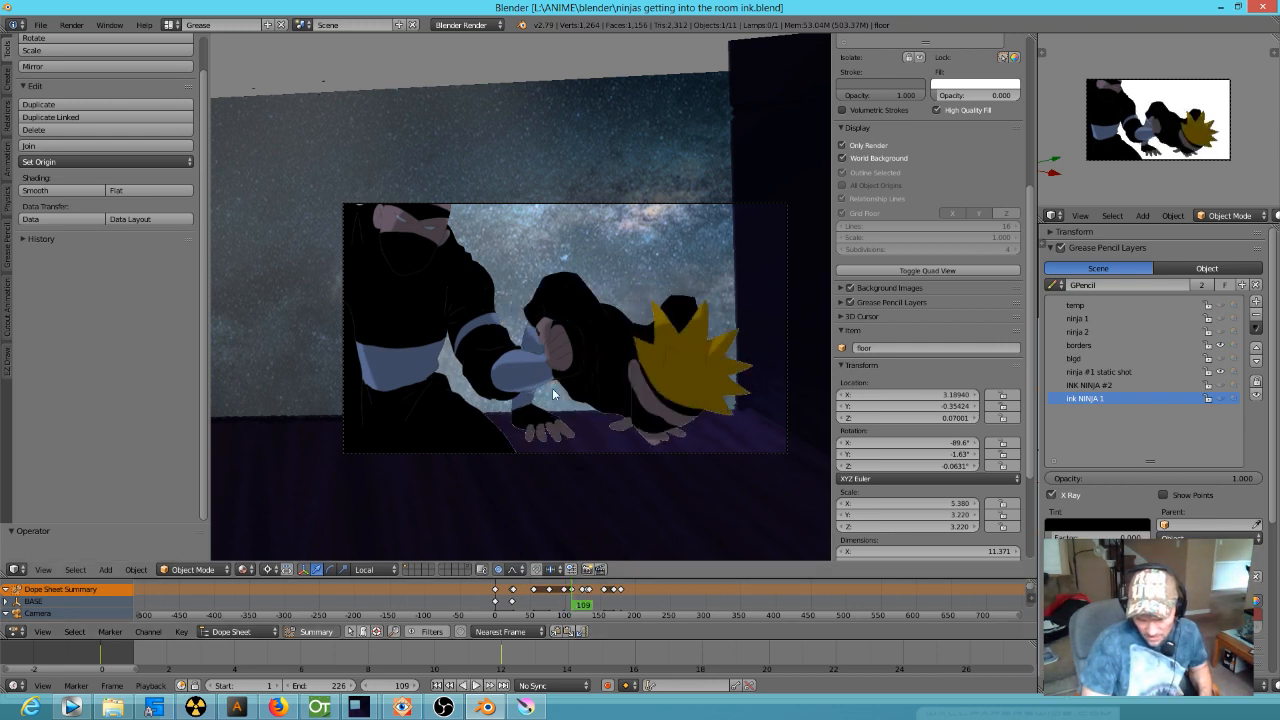
key("alt+a")
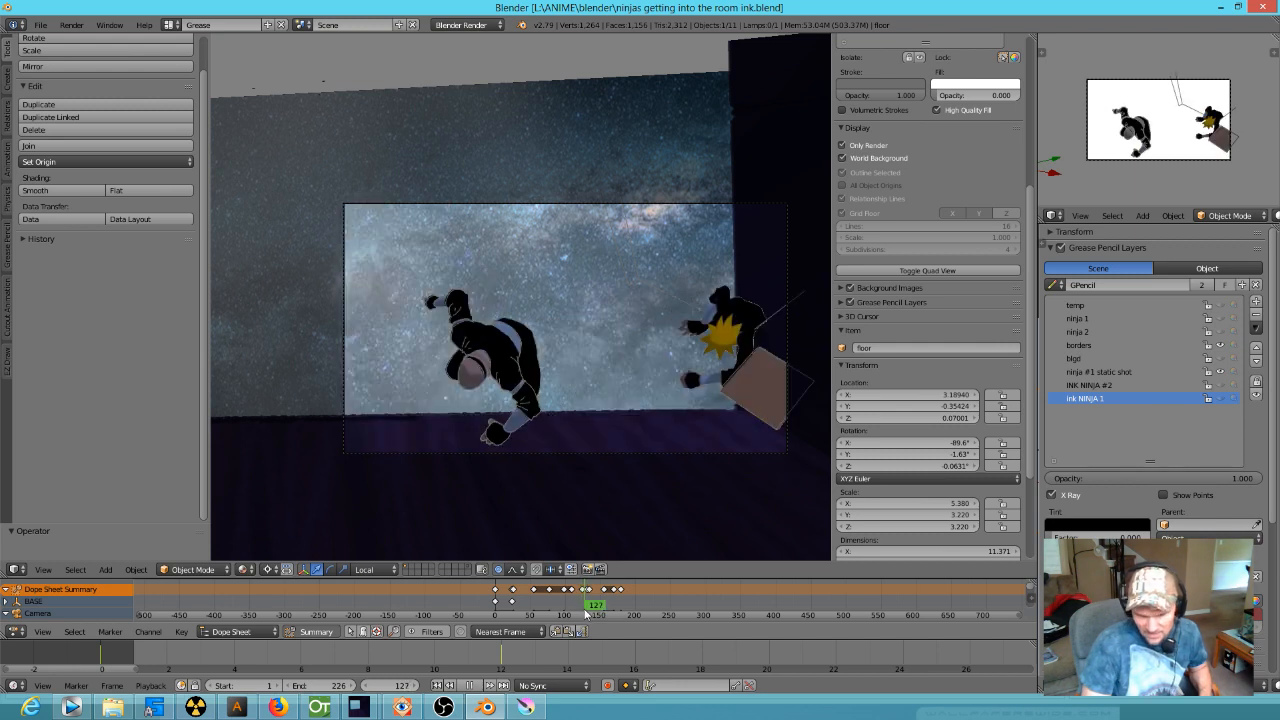
key("alt+a")
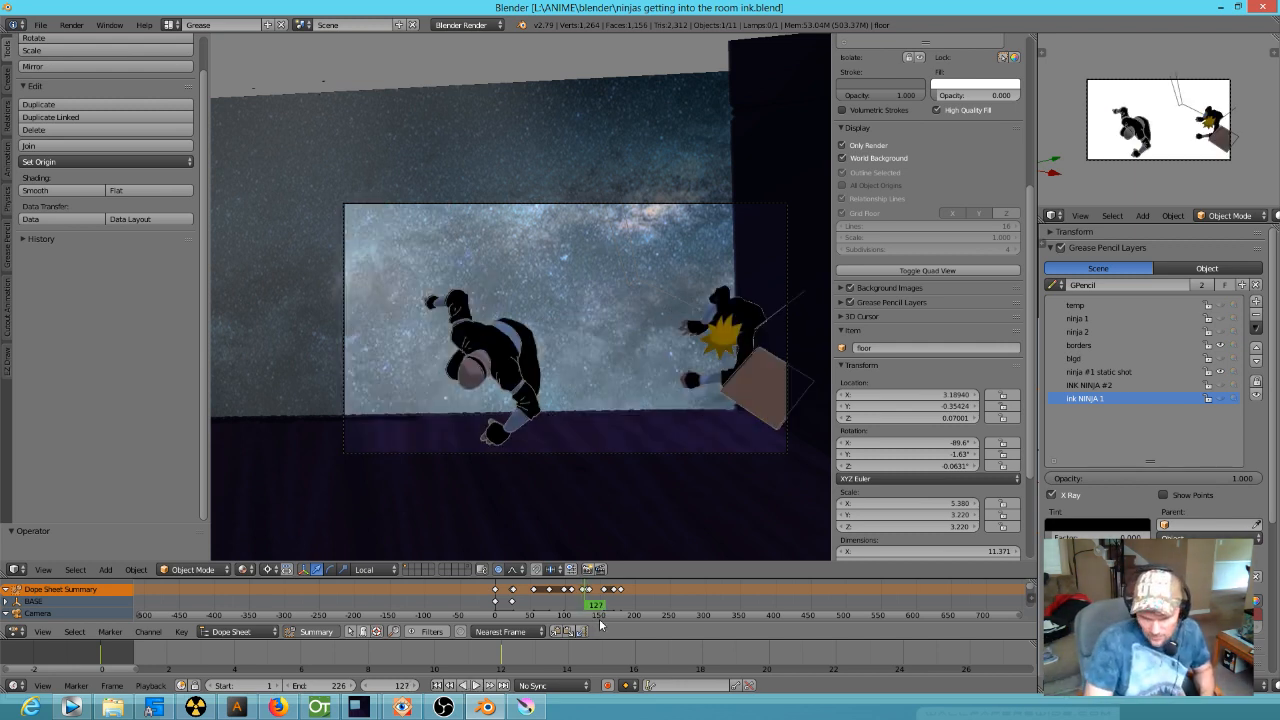
left_click_drag(591, 605, 469, 614)
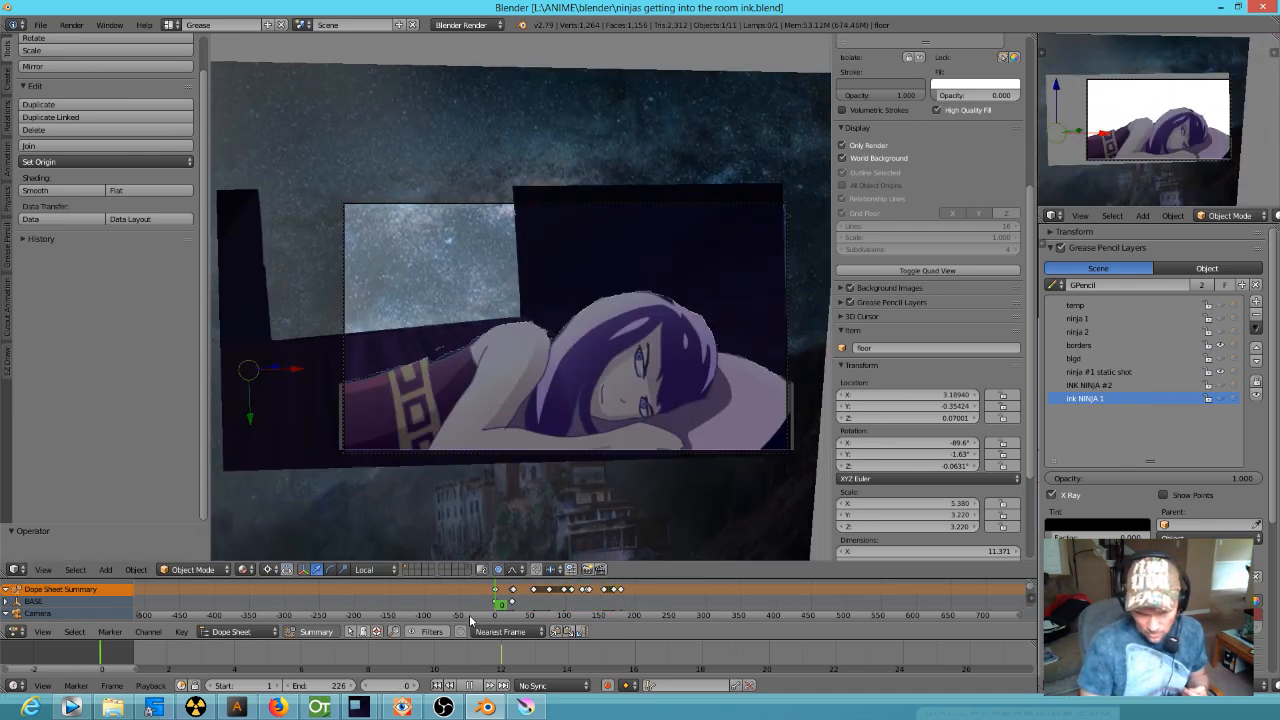
- Switch back to Krita and save the document with the flattened layer
left_click(523, 706)
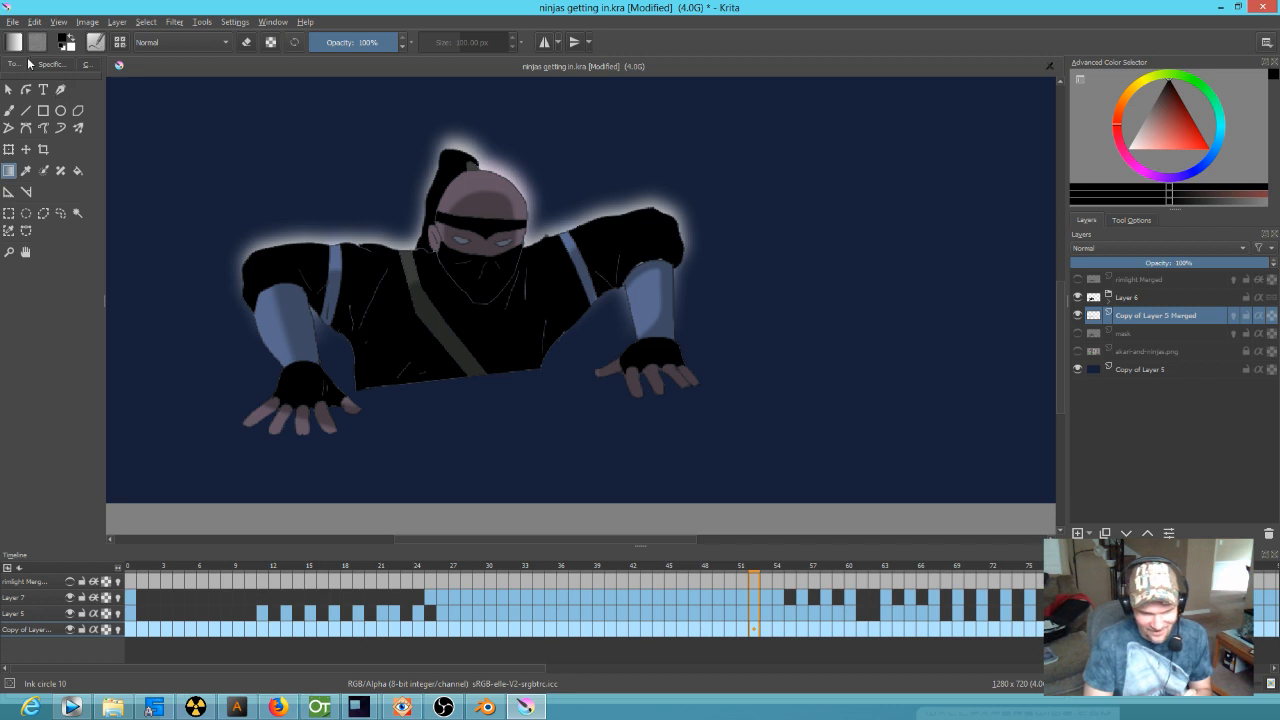
left_click(13, 22)
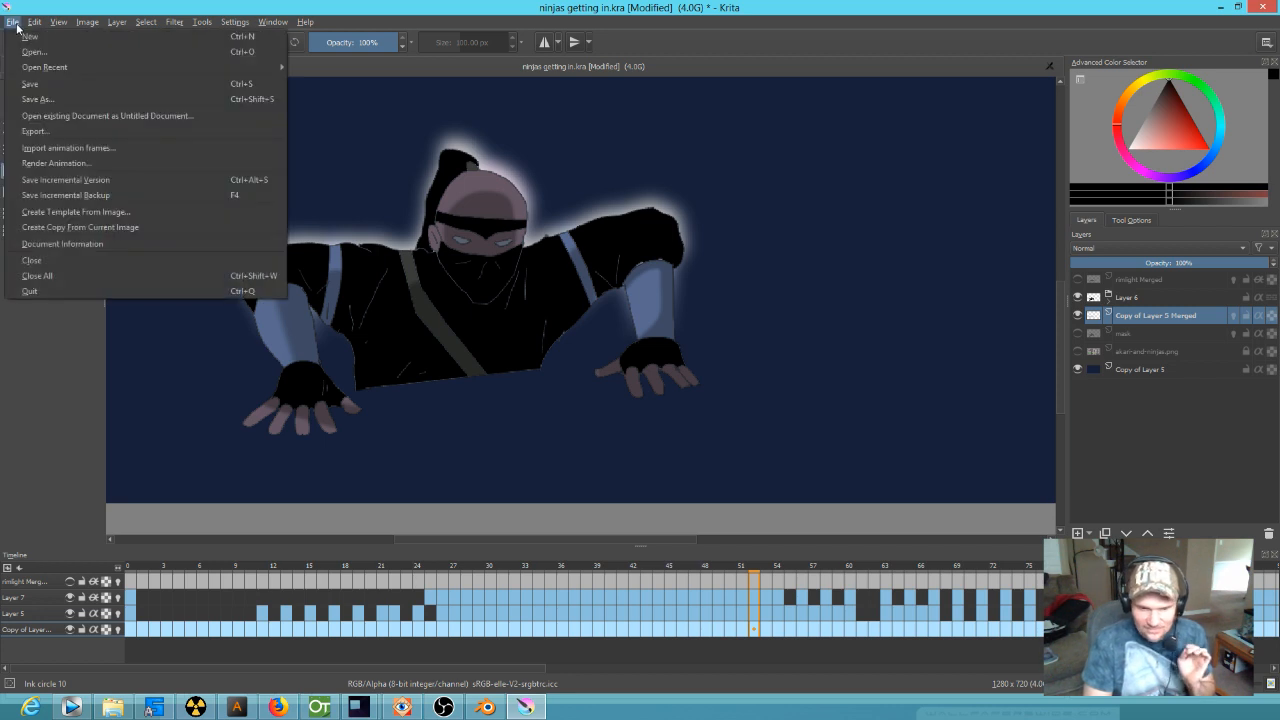
left_click(27, 86)
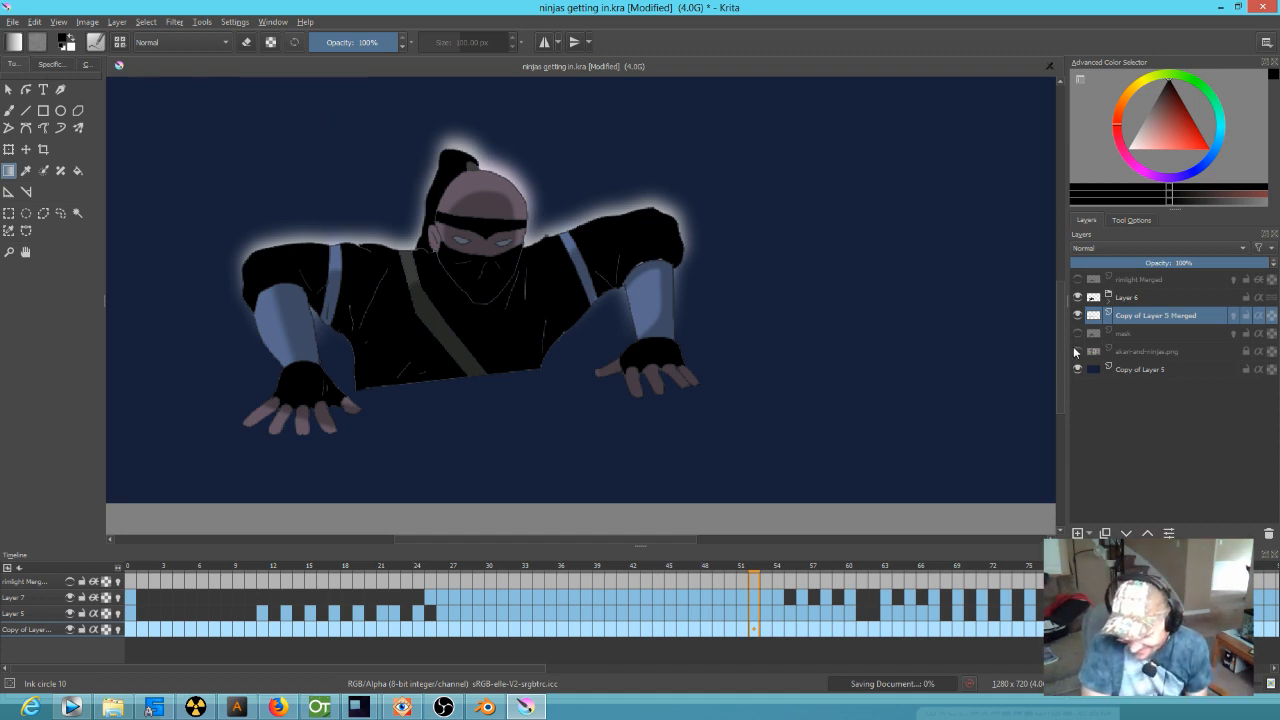
- Show the rimlight Merged layer and lower the Copy of Layer 5 Merged layer's opacity to 29%
left_click(1077, 280)
left_click(1077, 280)
left_click(1077, 280)
left_click_drag(1205, 263, 1105, 262)
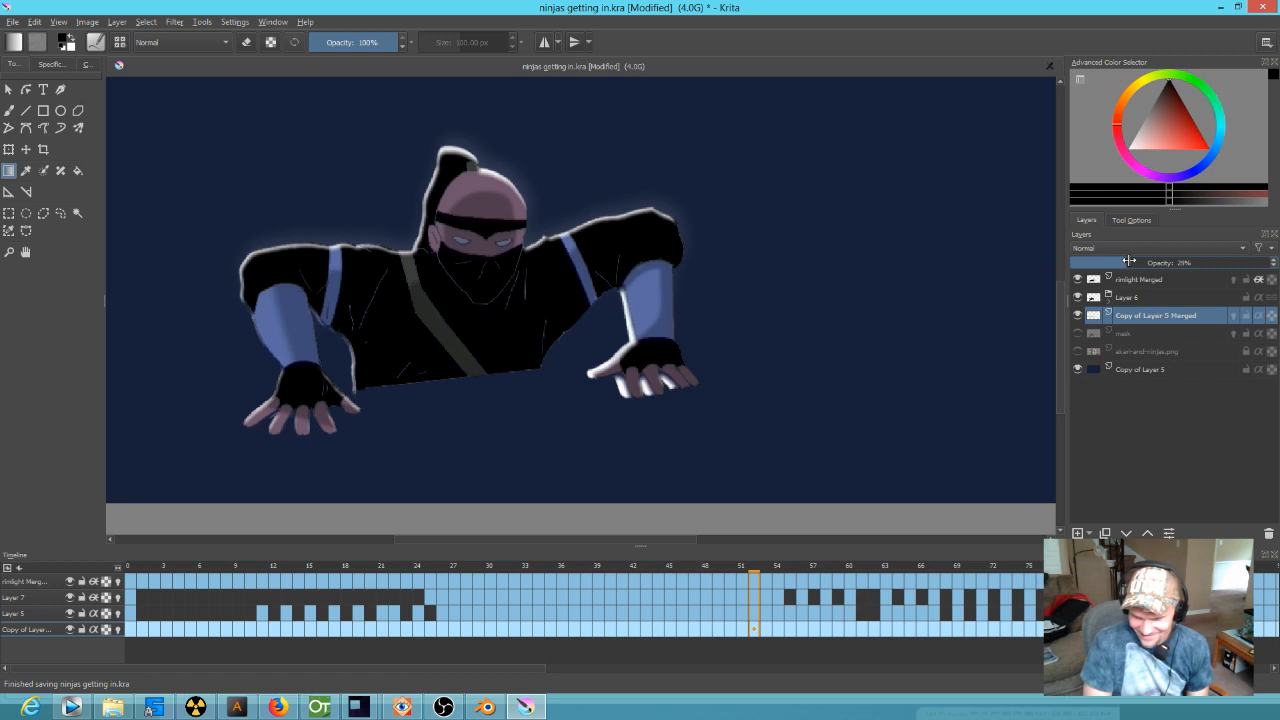
- Set the rimlight Merged layer's blending mode to Lighten and its opacity to 65%
left_click(1140, 280)
left_click(1137, 249)
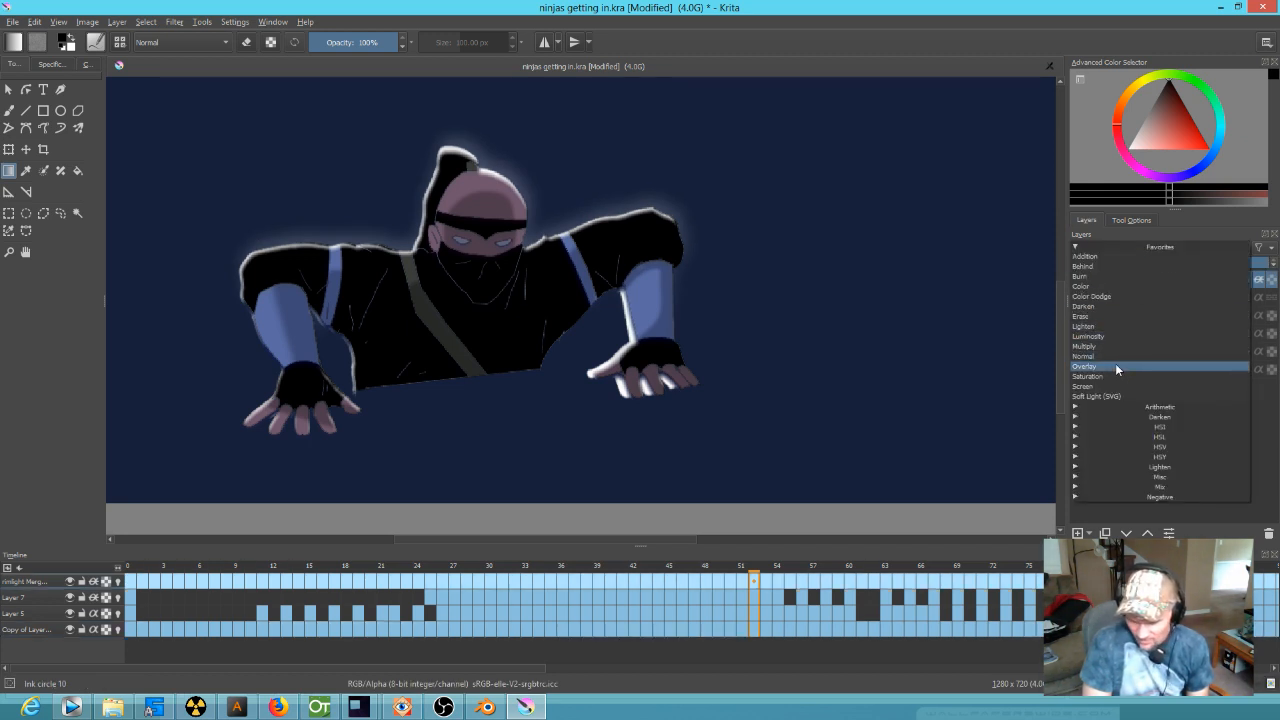
left_click(1118, 324)
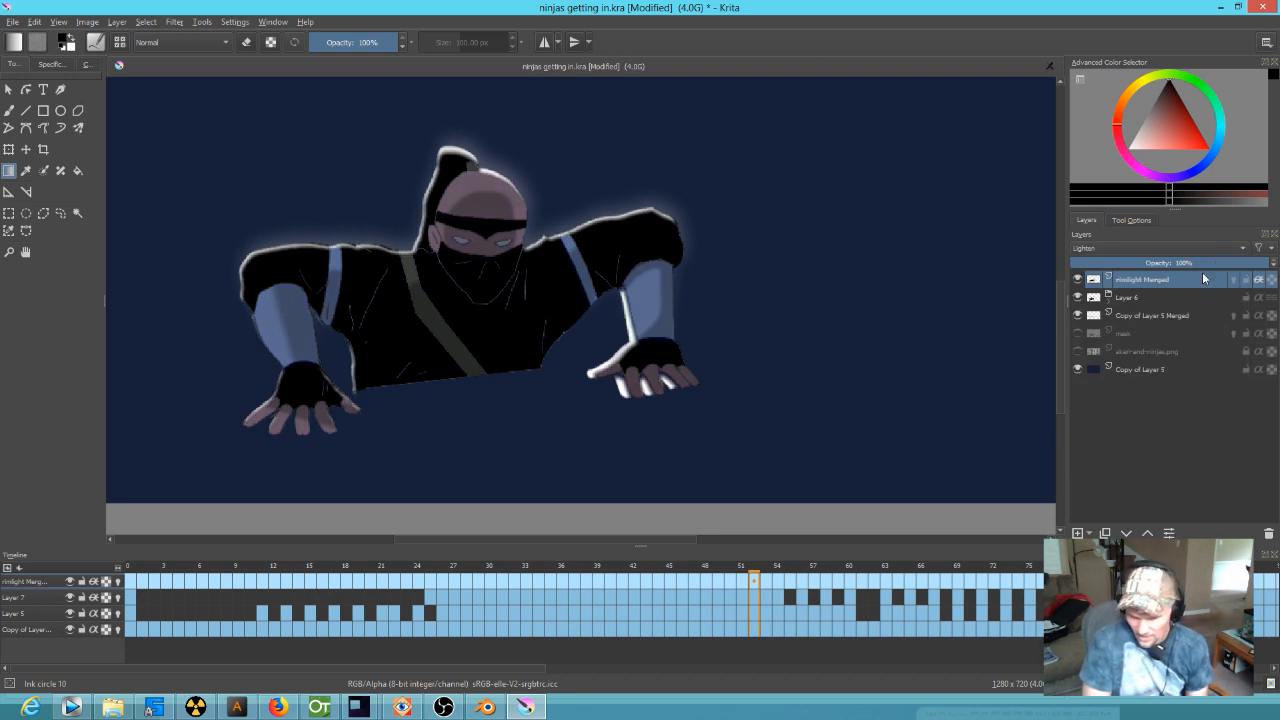
left_click_drag(1240, 262, 1197, 261)
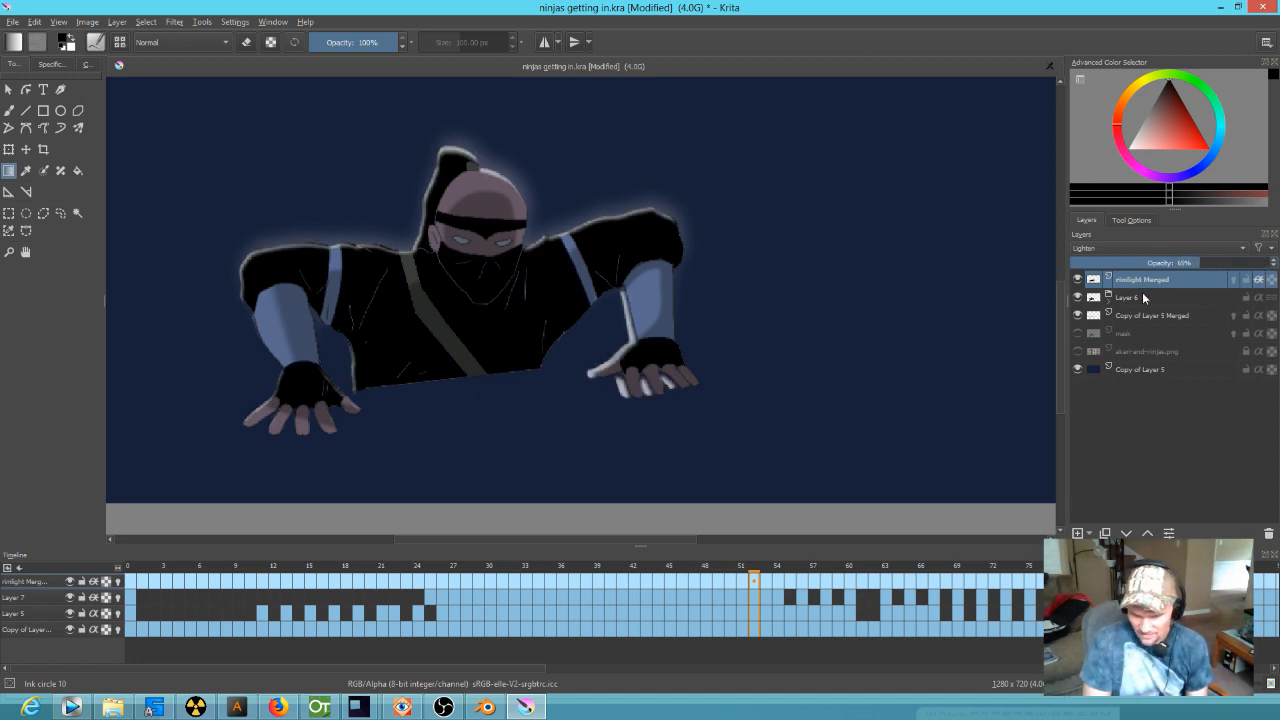
- Hide the rimlight Merged layer and compare the image with Layer 6 and Copy of Layer 5 Merged switched off and on
left_click(1078, 298)
left_click(1078, 298)
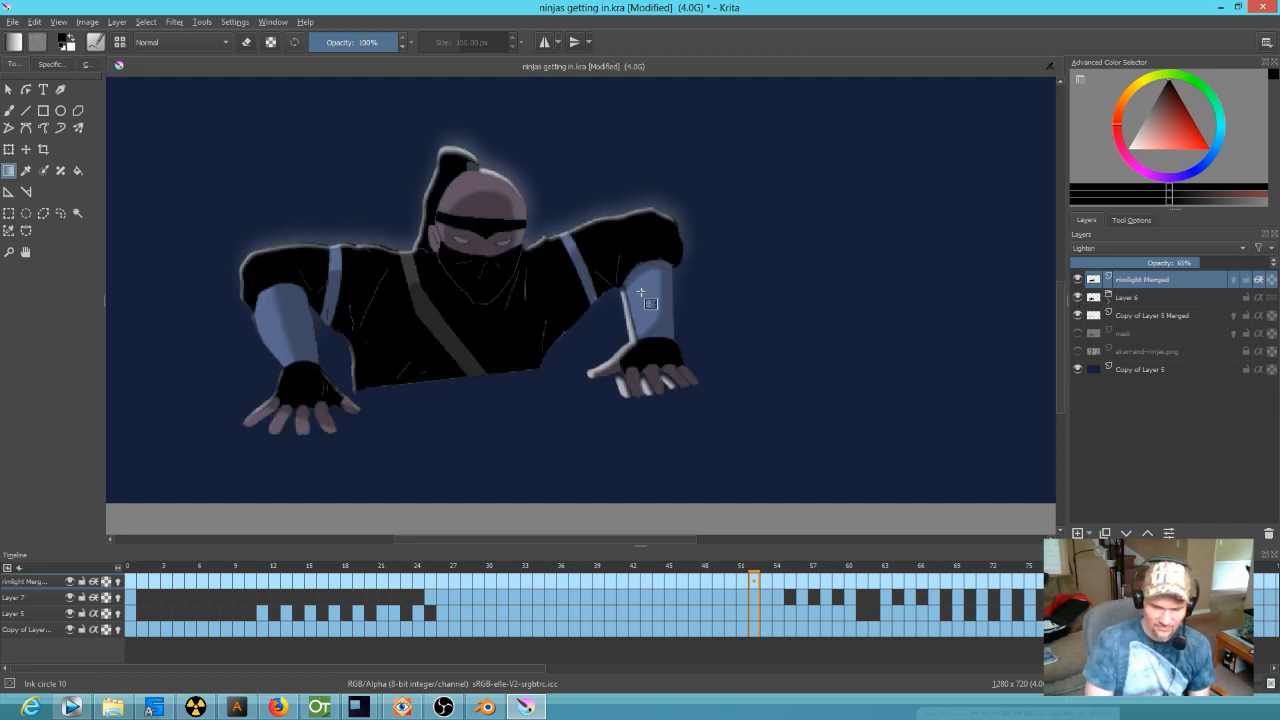
left_click(1237, 300)
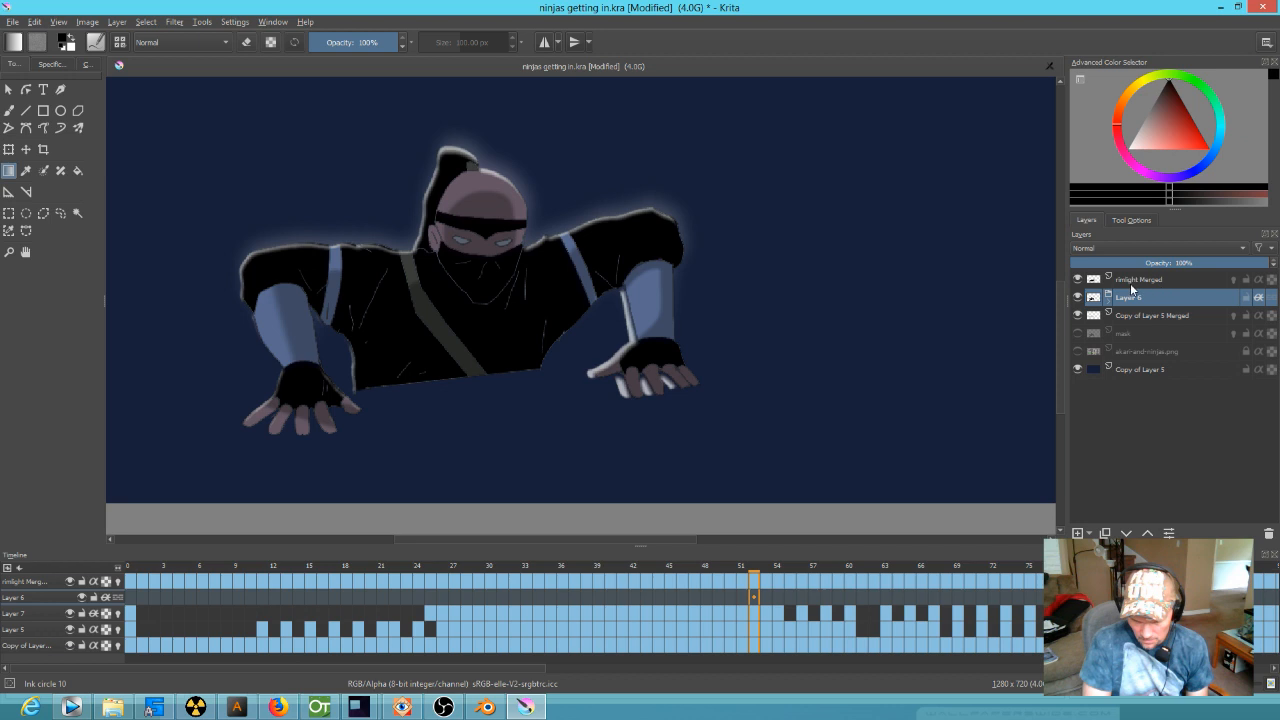
left_click(1077, 280)
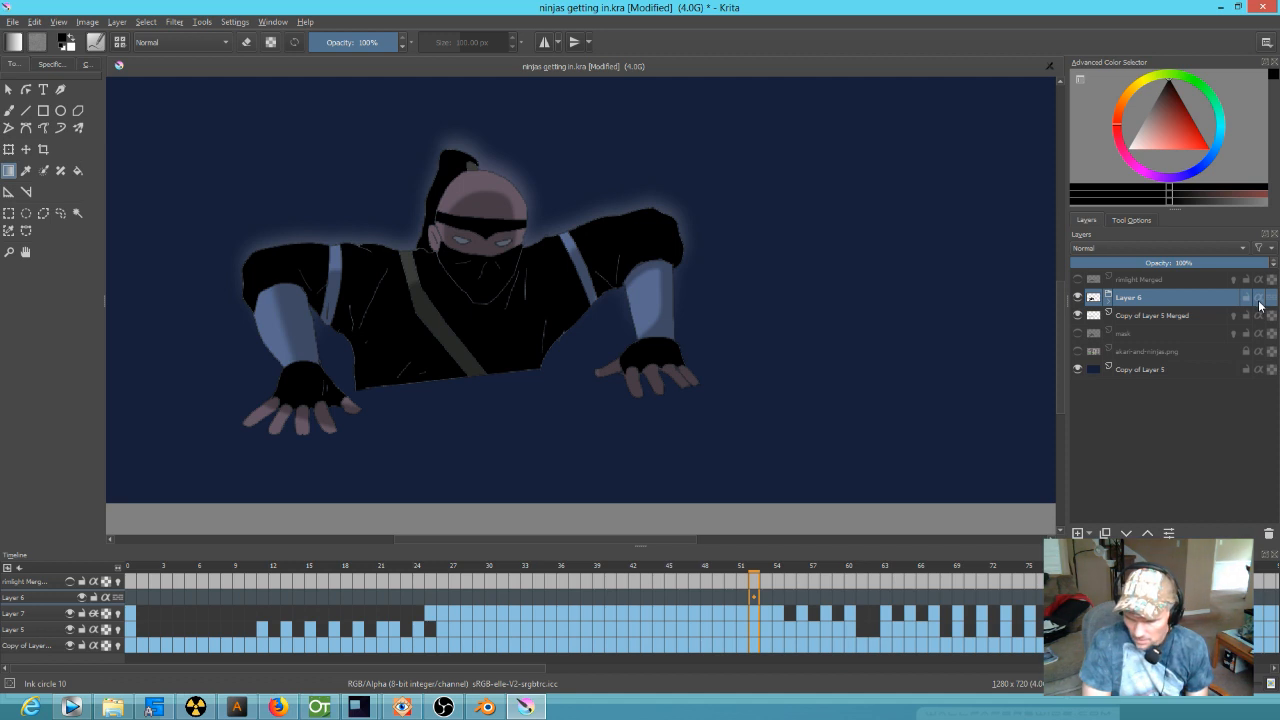
left_click(1077, 298)
left_click(1077, 298)
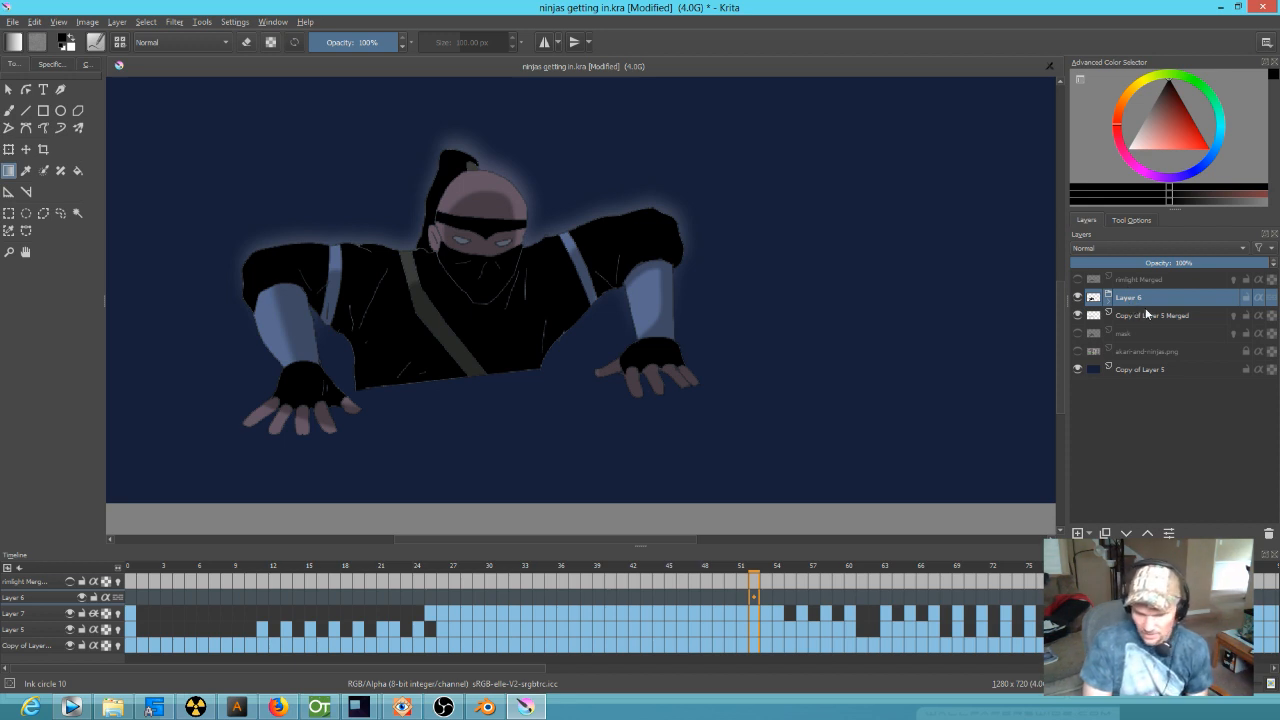
left_click(1149, 316)
left_click(1081, 315)
left_click(1081, 315)
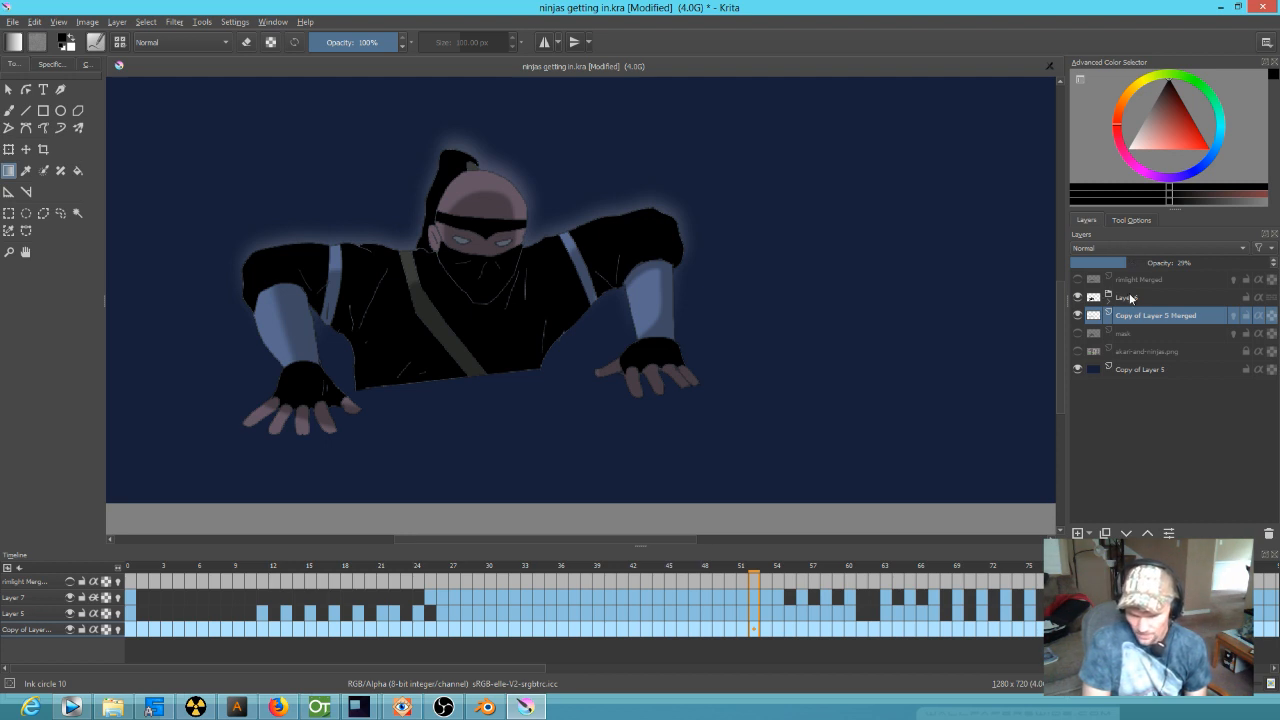
- Rename the Copy of Layer 5 Merged layer as glow and save the document
double_click(1155, 315)
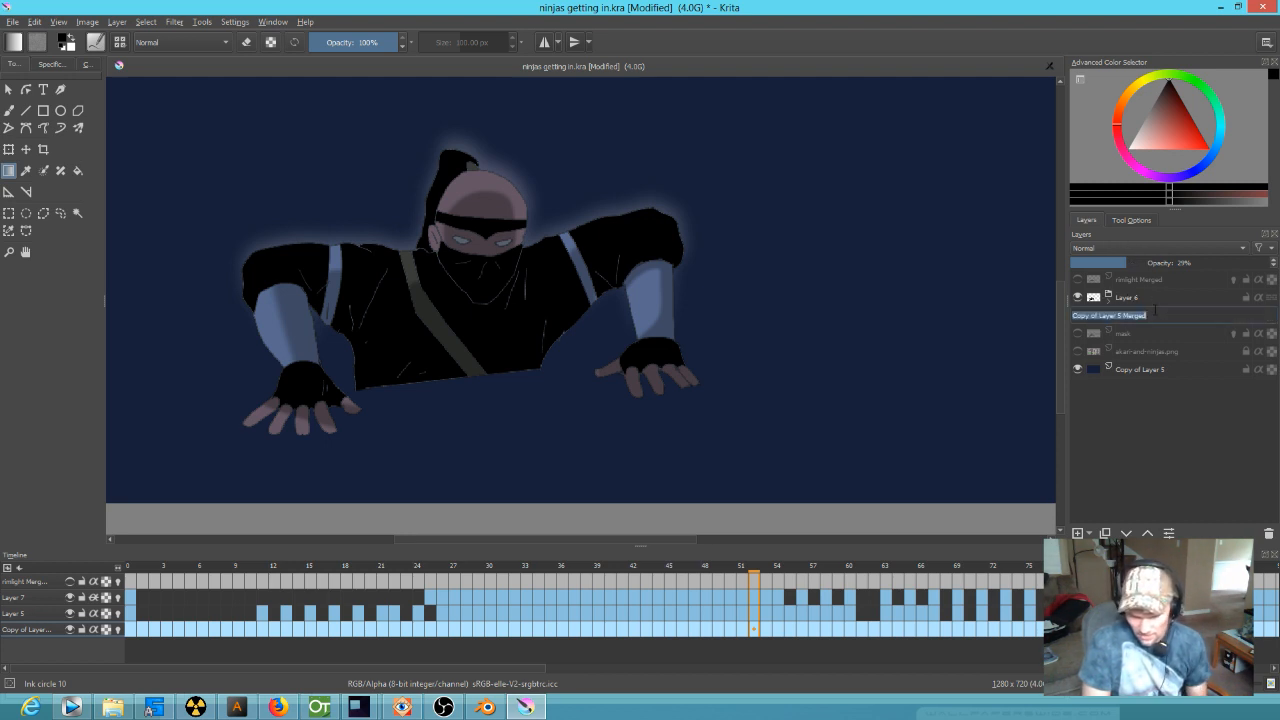
type("glow")
key("Return")
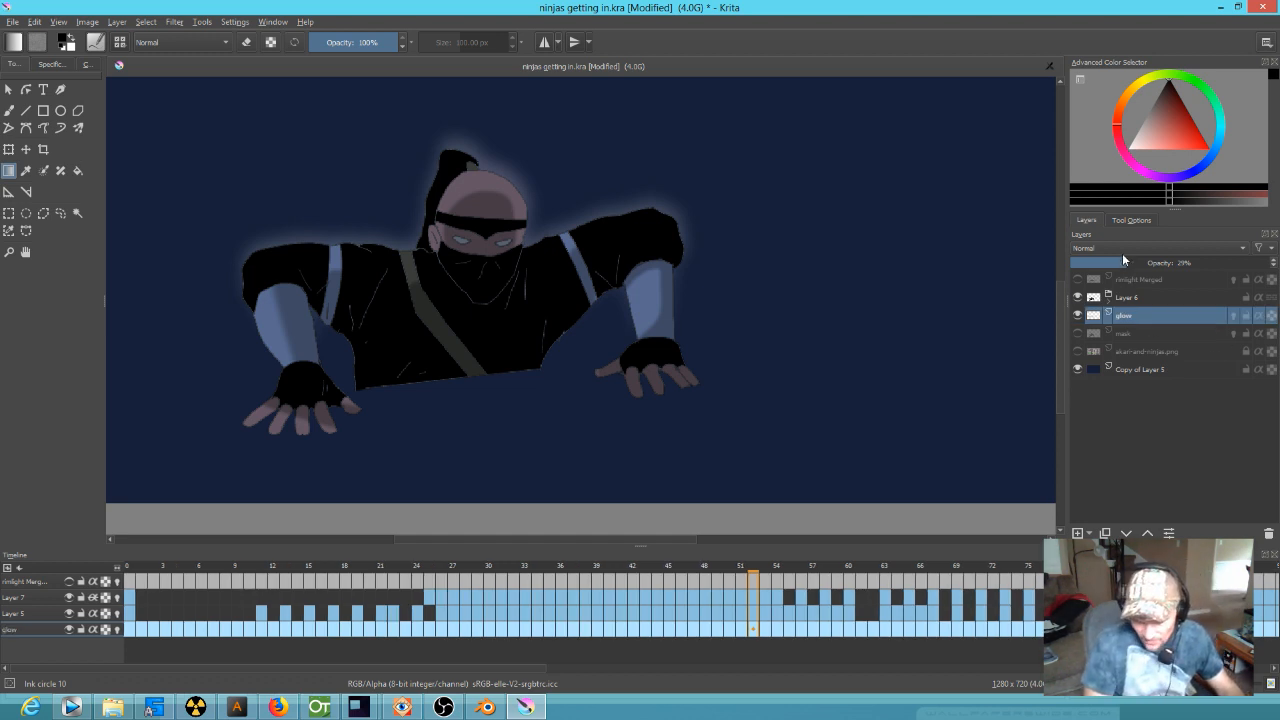
left_click(16, 24)
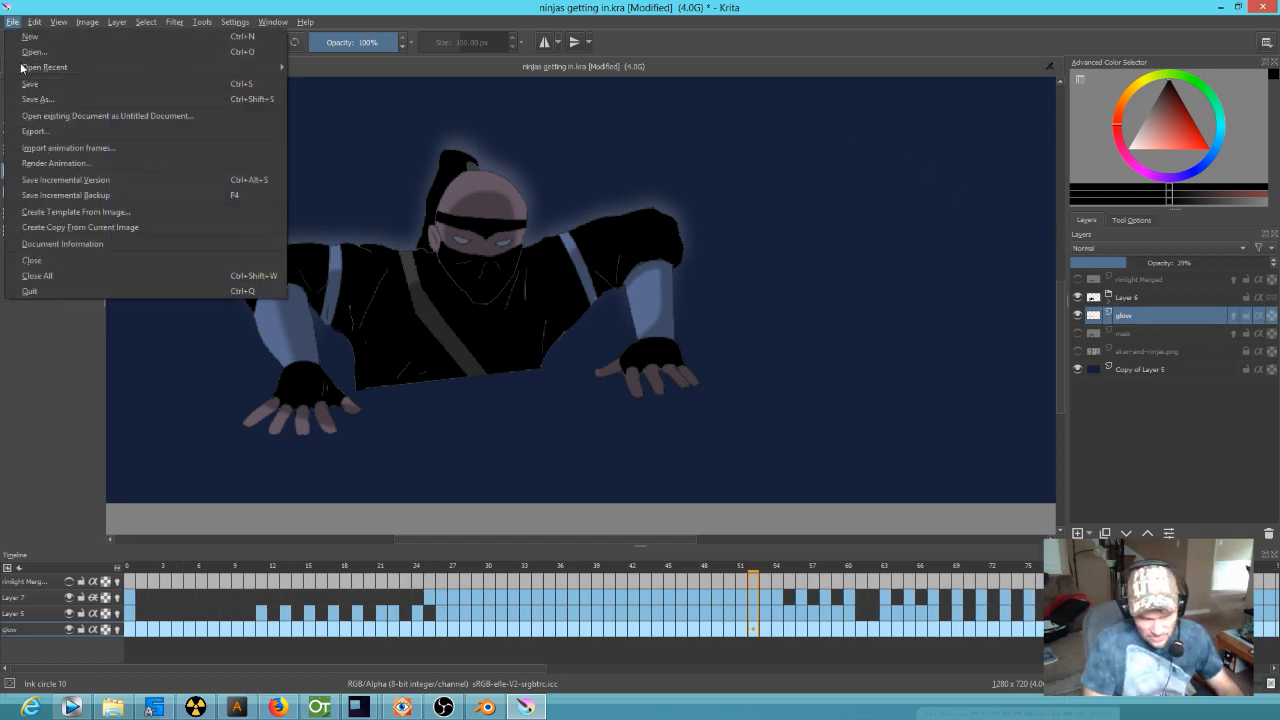
left_click(19, 86)
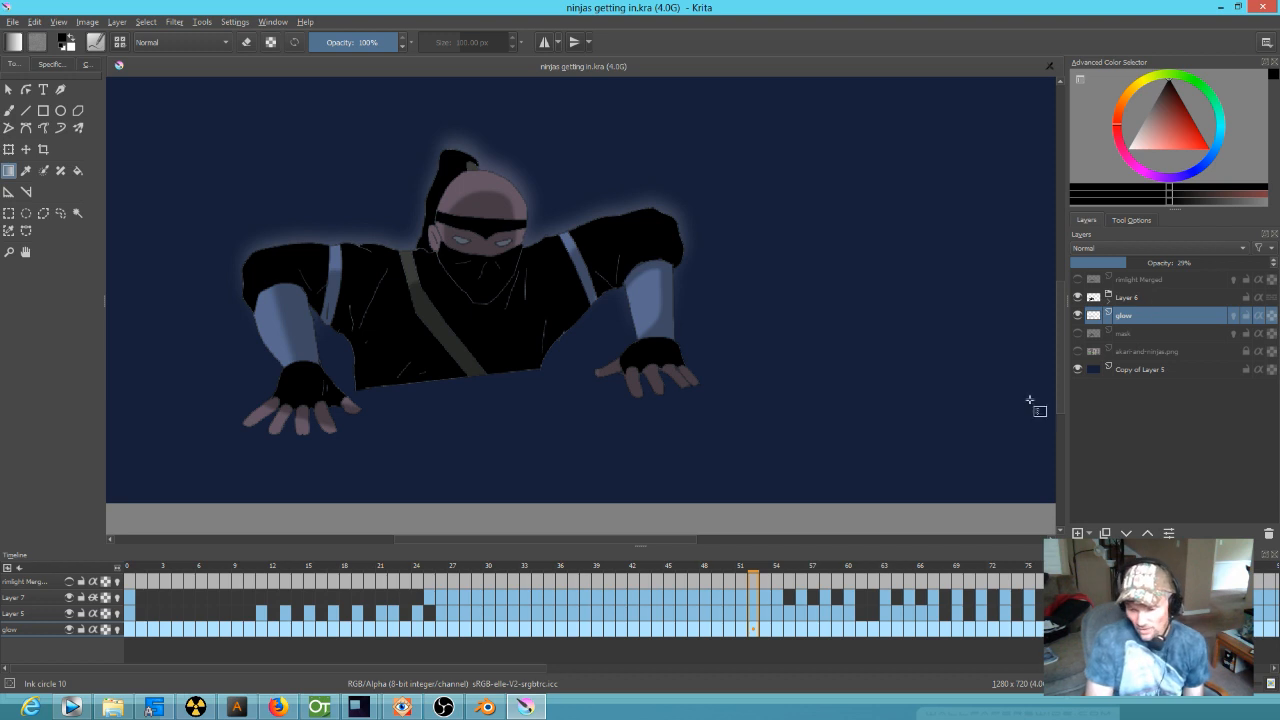
- Raise the glow layer's opacity to 50% and check the glow on nearby frames
left_click_drag(762, 569, 826, 573)
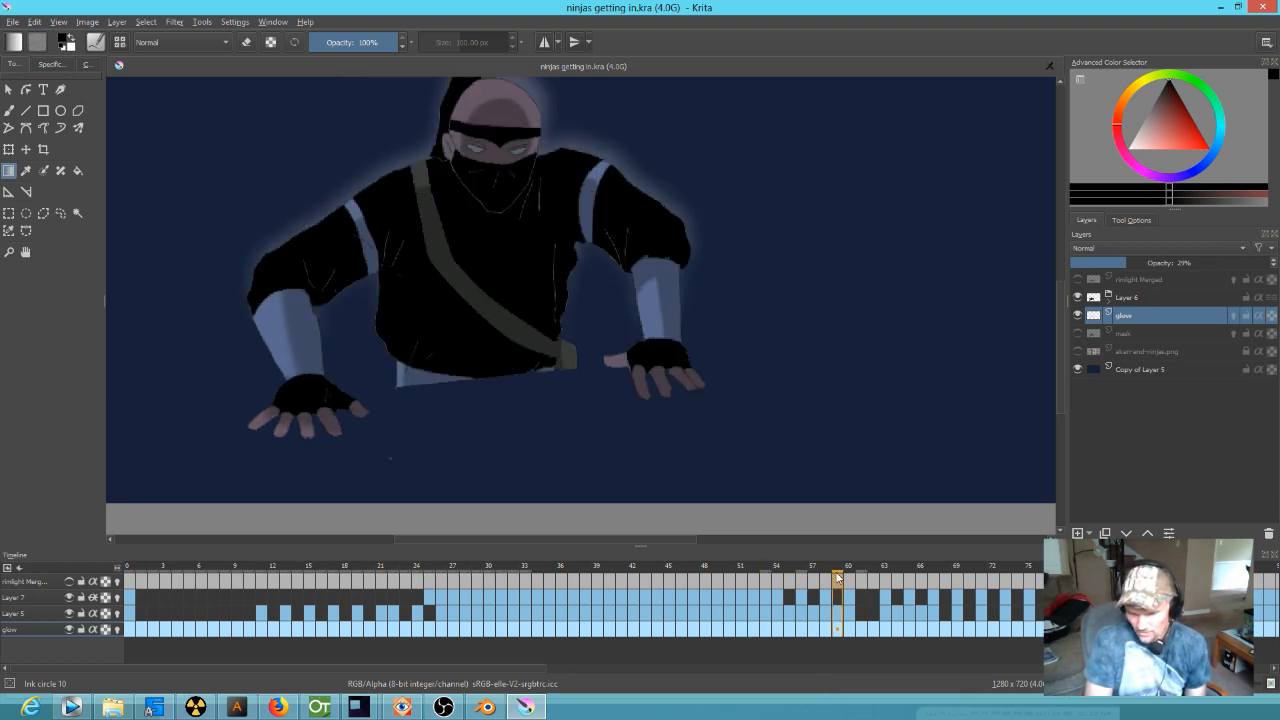
left_click_drag(1130, 264, 1170, 264)
mouse_move(826, 572)
left_mouse_down()
mouse_move(737, 572)
mouse_move(866, 570)
mouse_move(803, 570)
left_mouse_up()
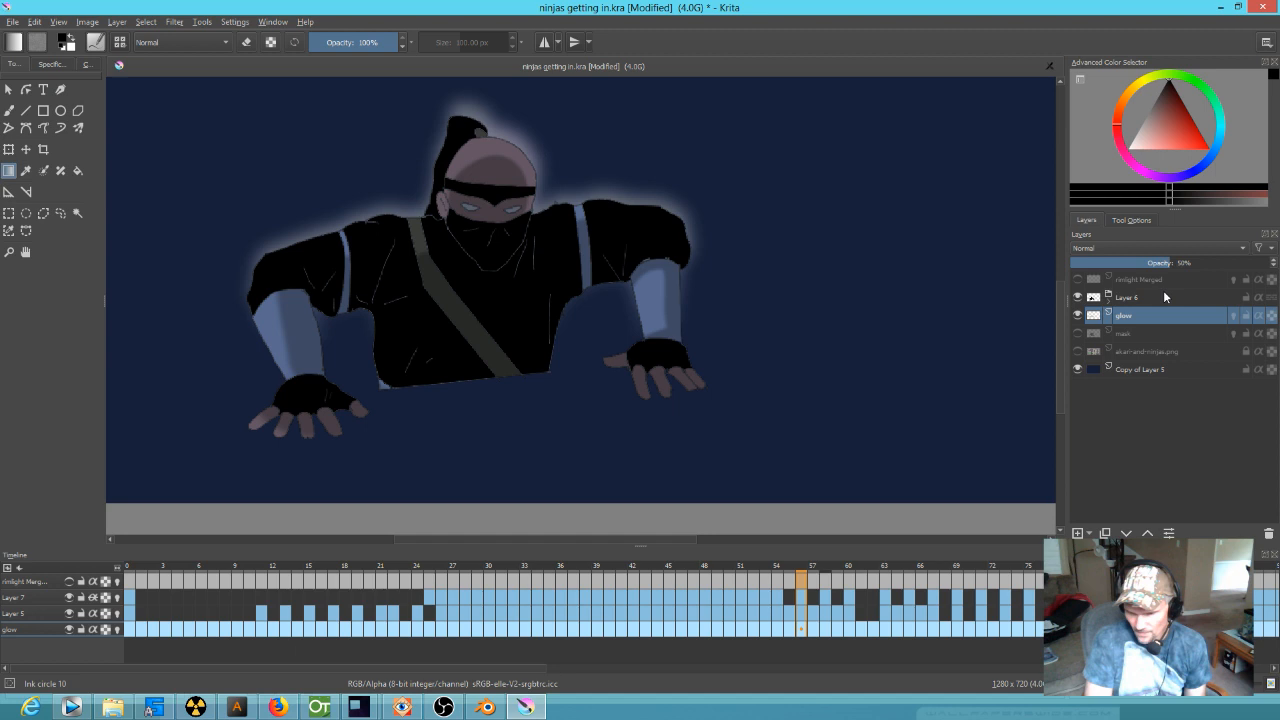
- Show the rimlight Merged layer and compare the image with it switched off and on
left_click(1135, 296)
left_click(1078, 297)
left_click(1078, 297)
left_click(1094, 284)
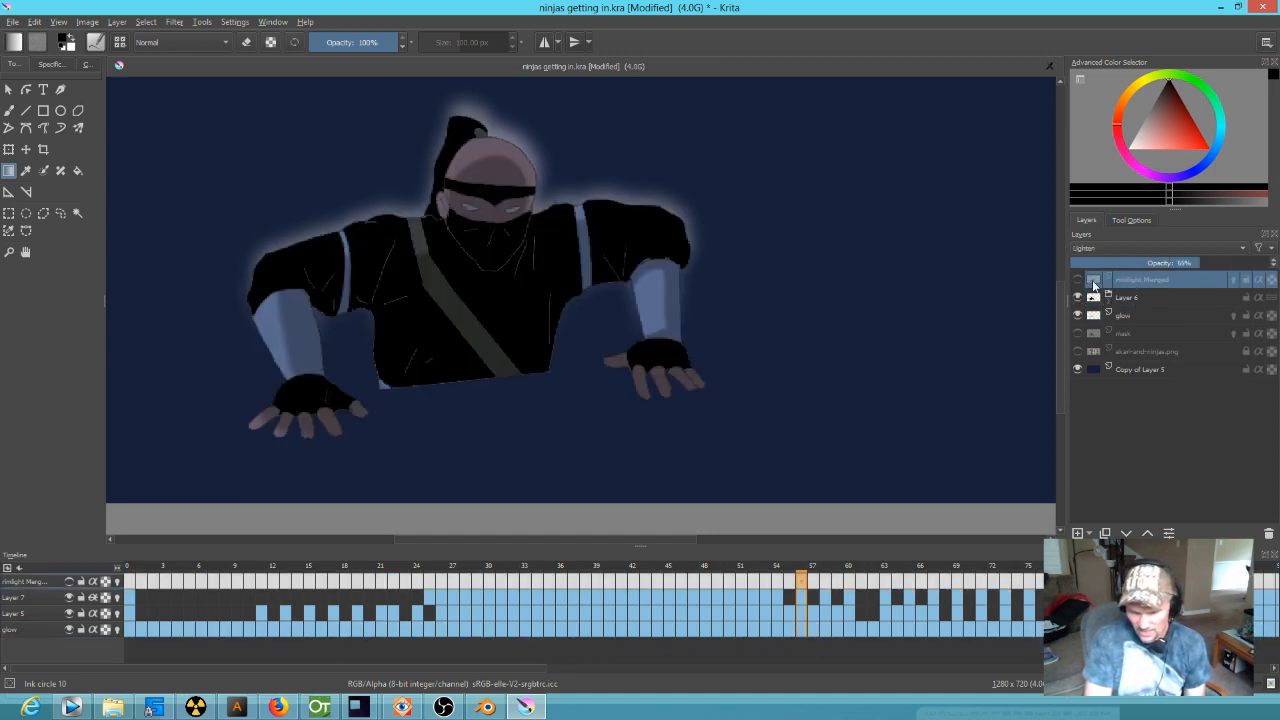
left_click(1077, 281)
left_click(1077, 281)
left_click(1077, 281)
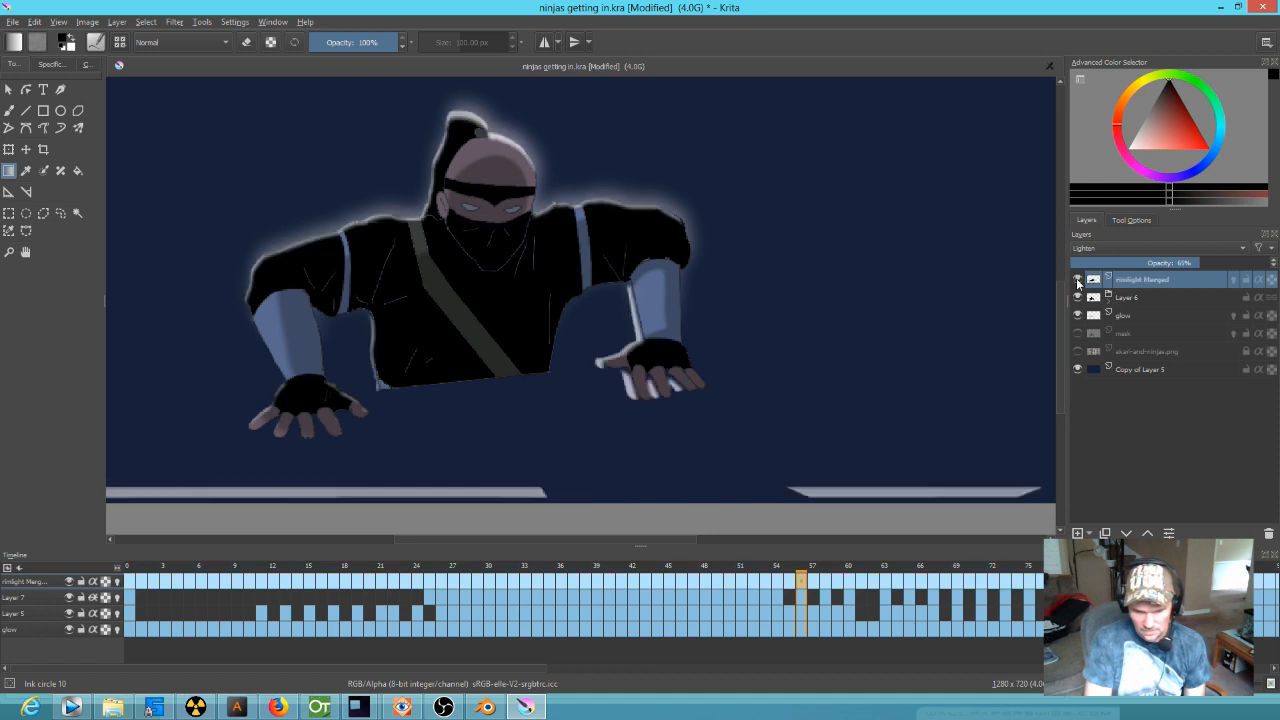
left_click(1078, 282)
left_click(1078, 282)
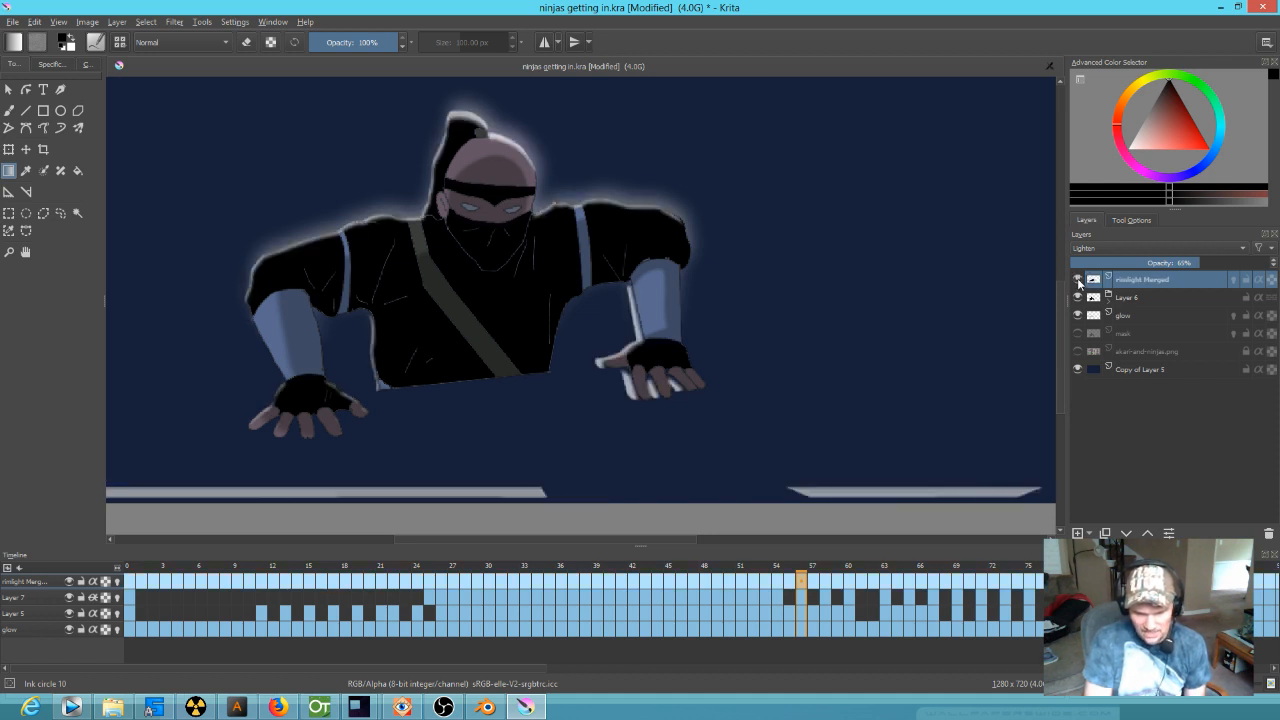
left_click(1078, 282)
left_click(1078, 282)
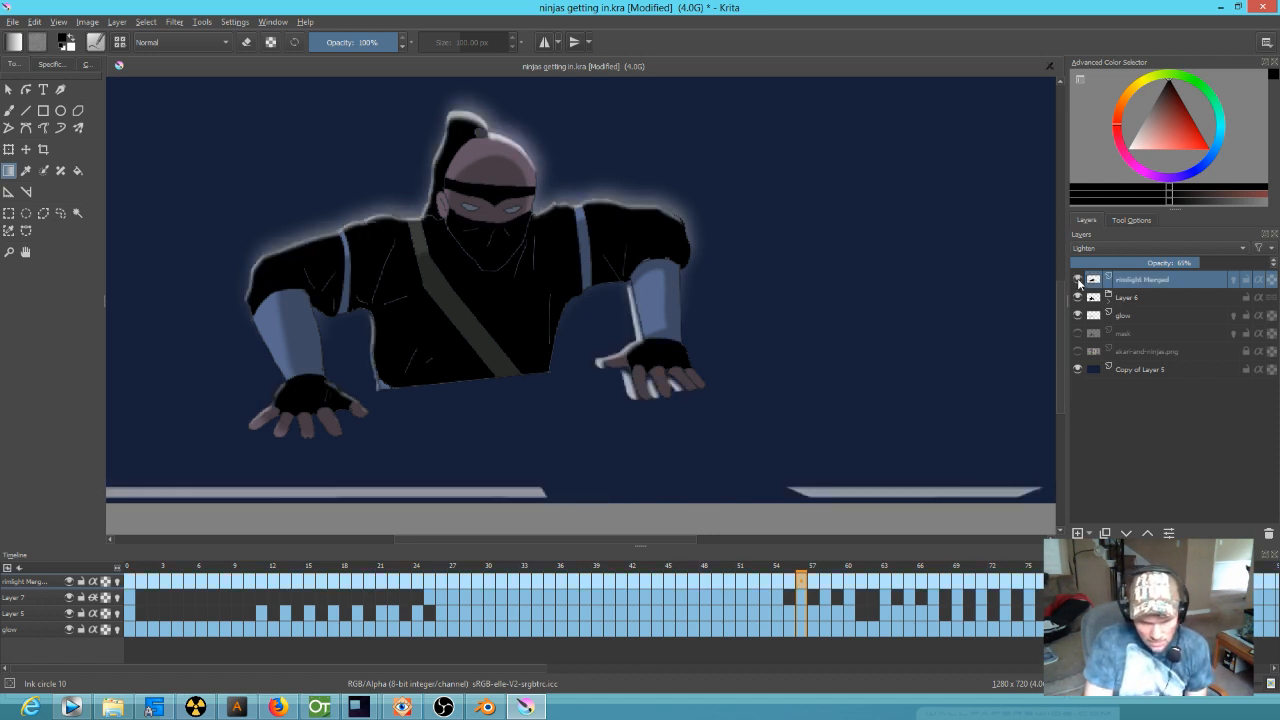
- Compare the image with the glow layer switched off and on, leaving the glow hidden
left_click(1077, 313)
left_click(1077, 313)
left_click(1077, 313)
left_click(1077, 313)
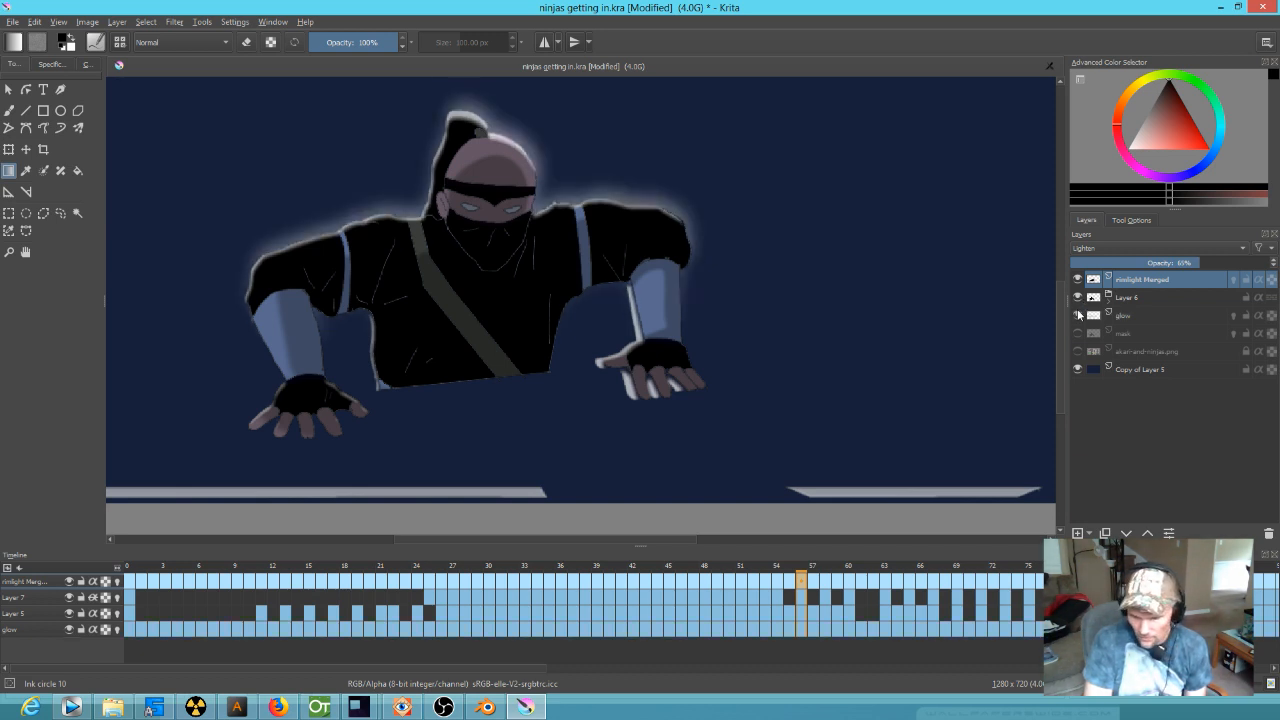
left_click(1077, 313)
left_click(1077, 313)
left_click(1077, 313)
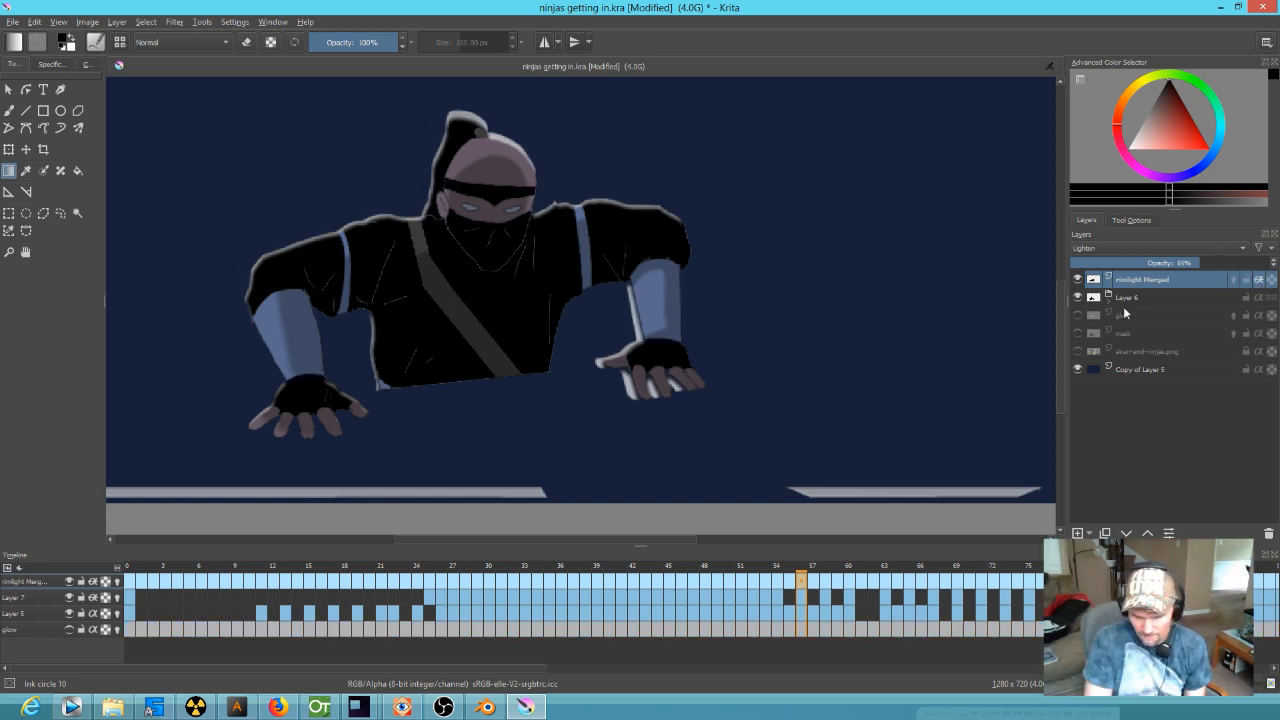
- Examine the rim light with the Copy of Layer 5 background hidden and turn off alpha inheritance on rimlight Merged
left_click(1077, 369)
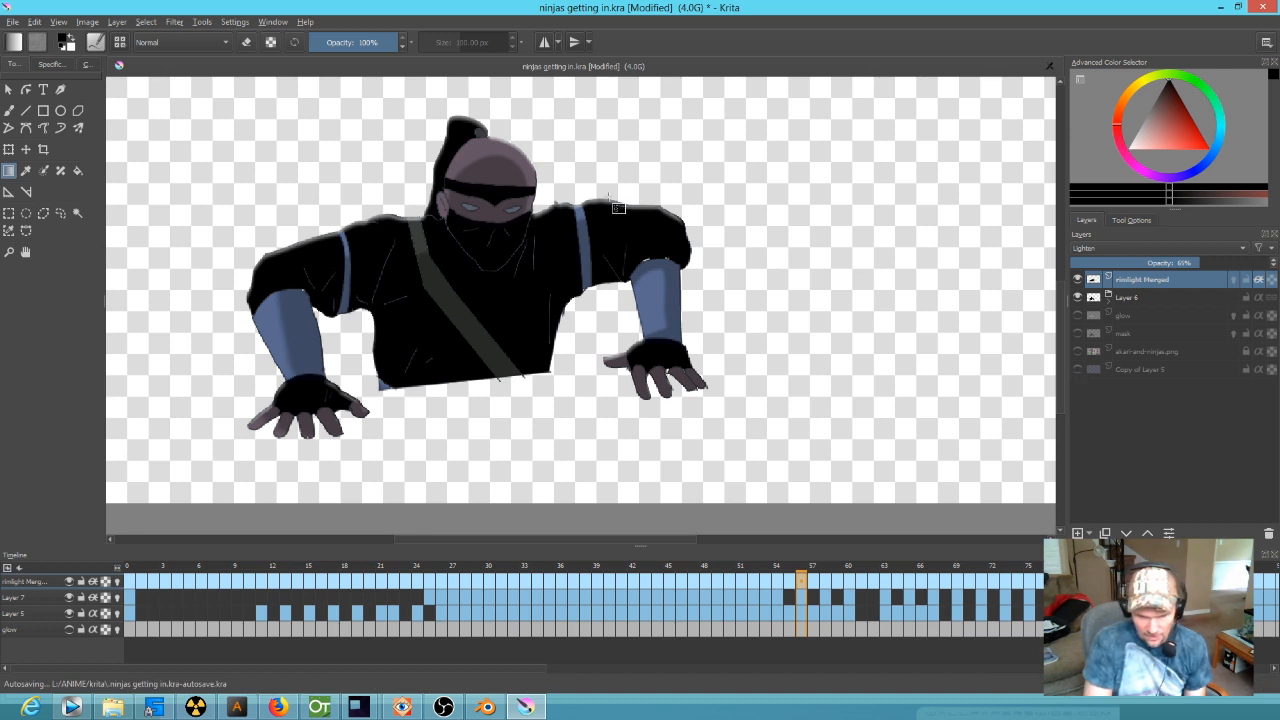
left_click(1078, 369)
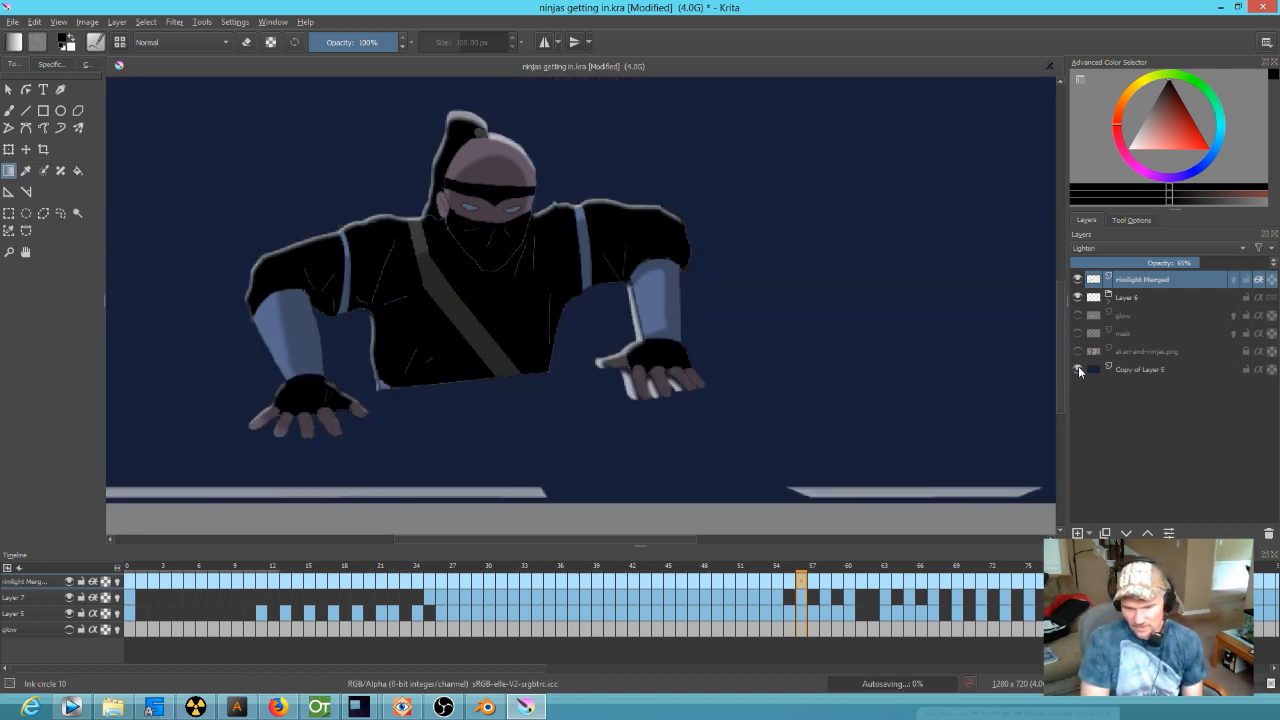
left_click(1078, 369)
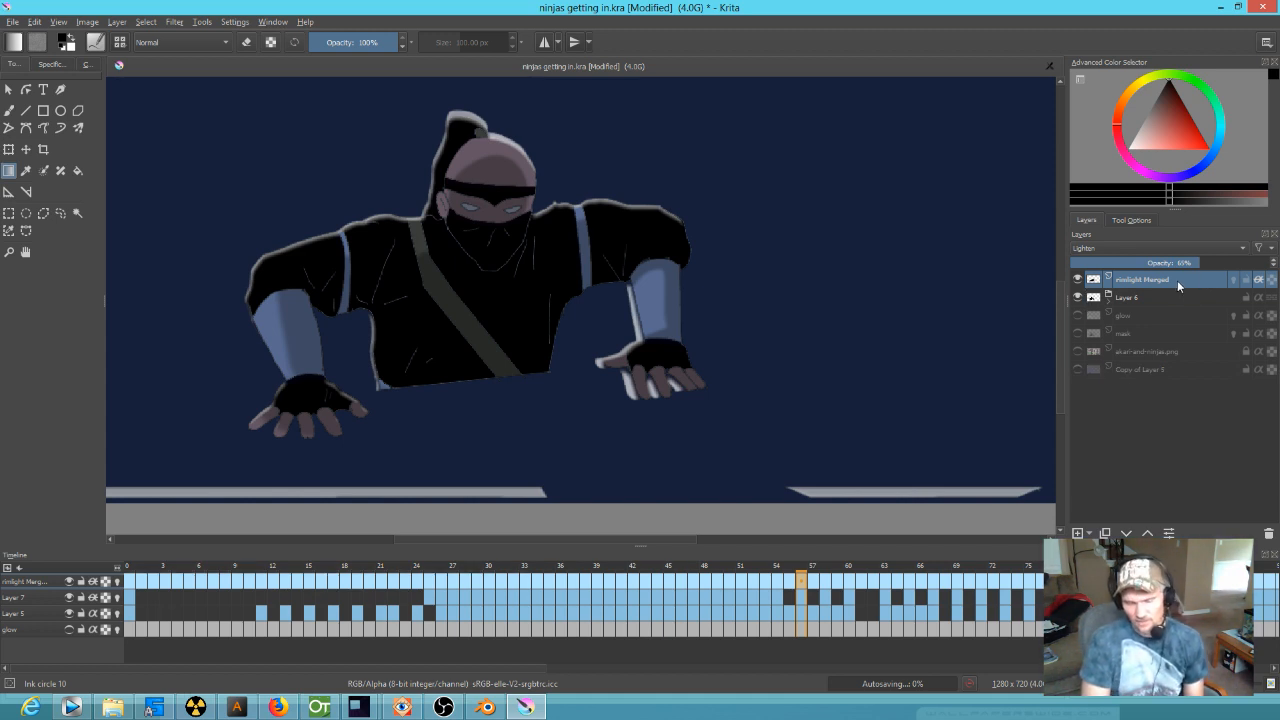
mouse_move(1177, 285)
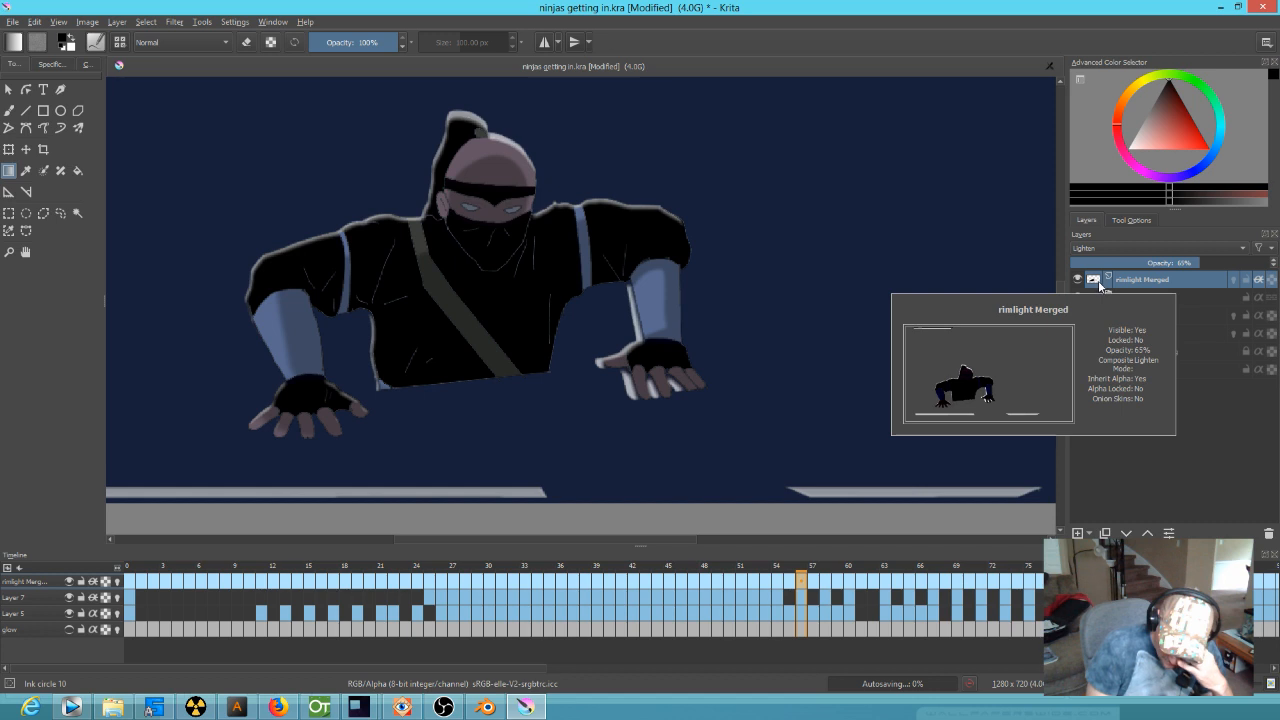
left_click(1260, 280)
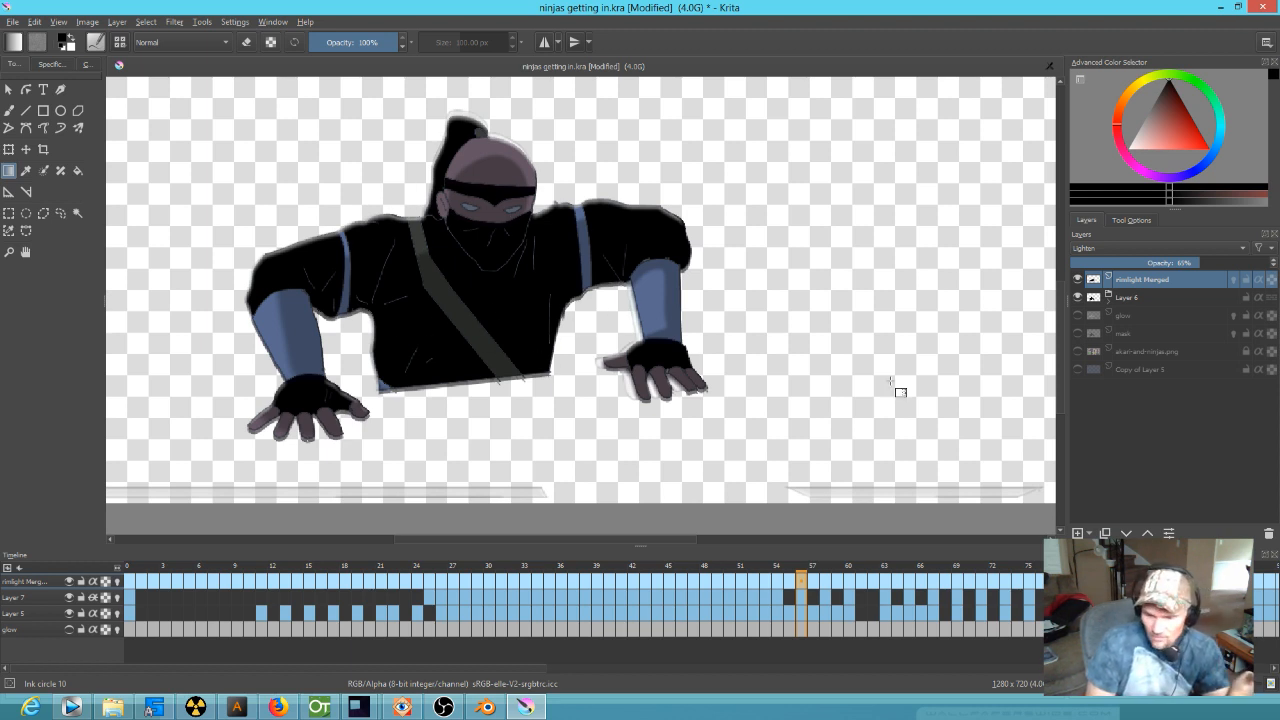
- Show the Copy of Layer 5 and glow layers, and group rimlight Merged, Layer 6 and glow together
left_click(1077, 369)
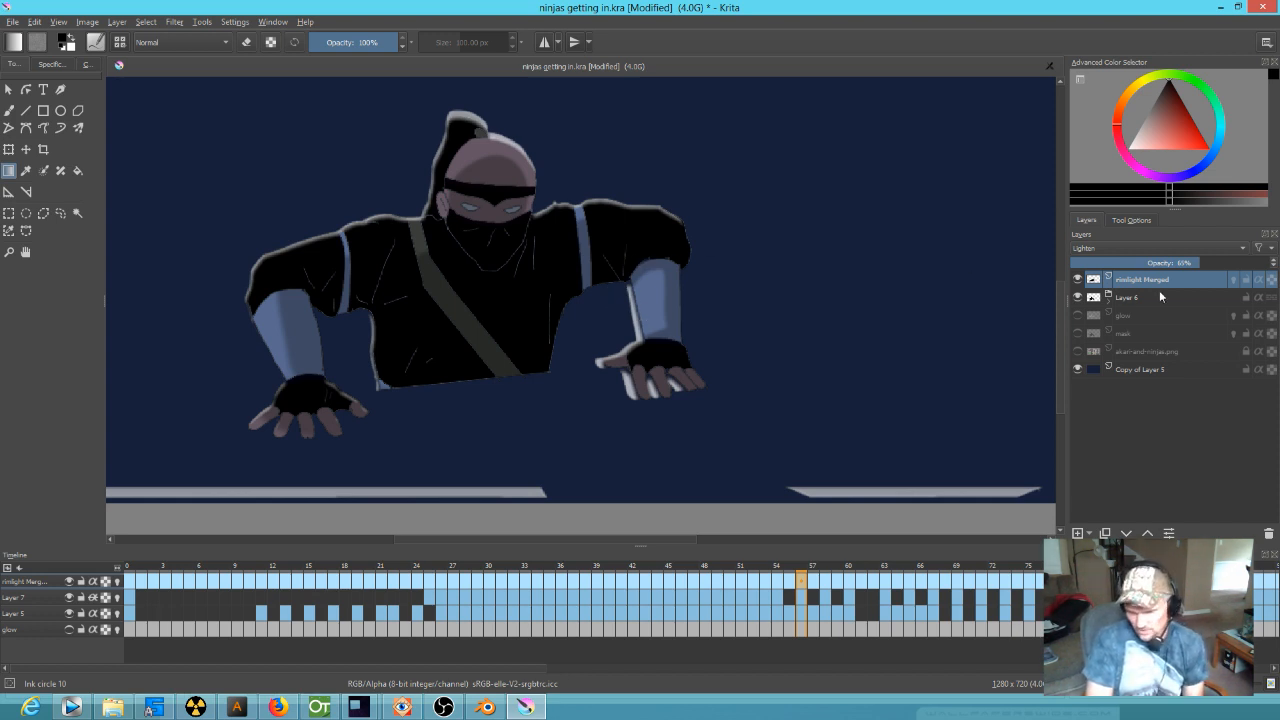
left_click(1077, 315)
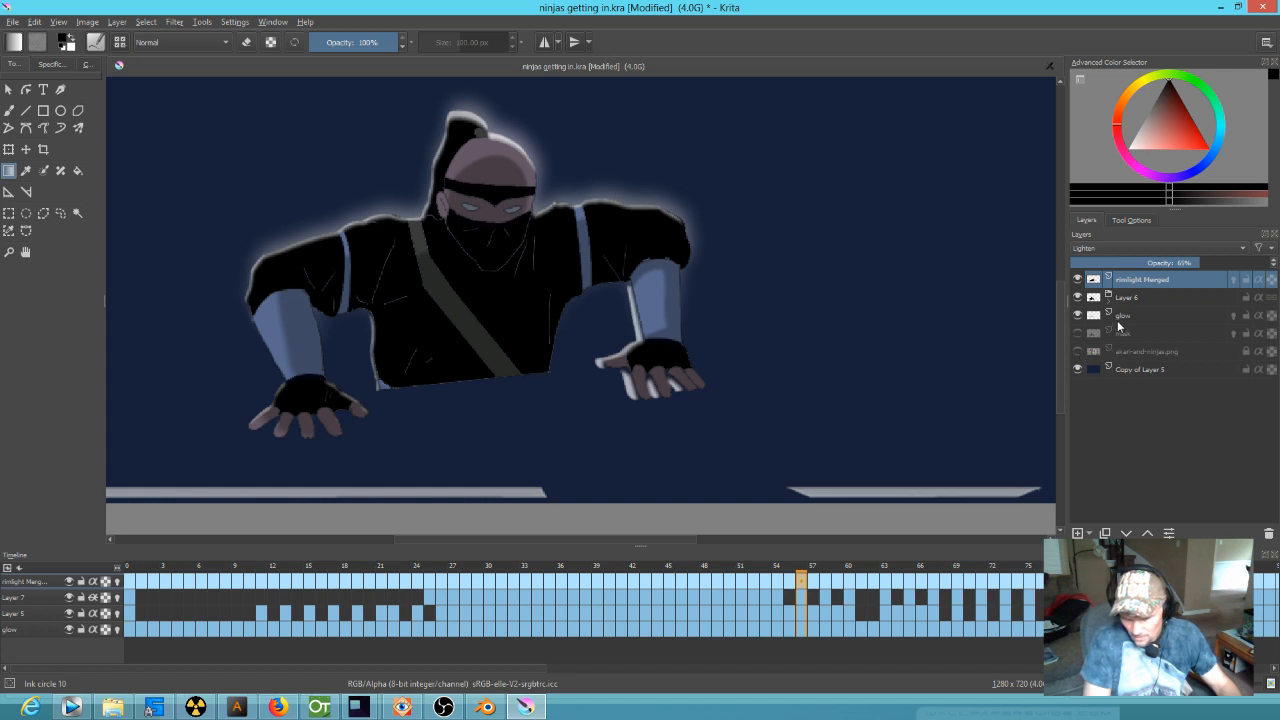
left_click(1117, 319)
left_click(1127, 284, "shift")
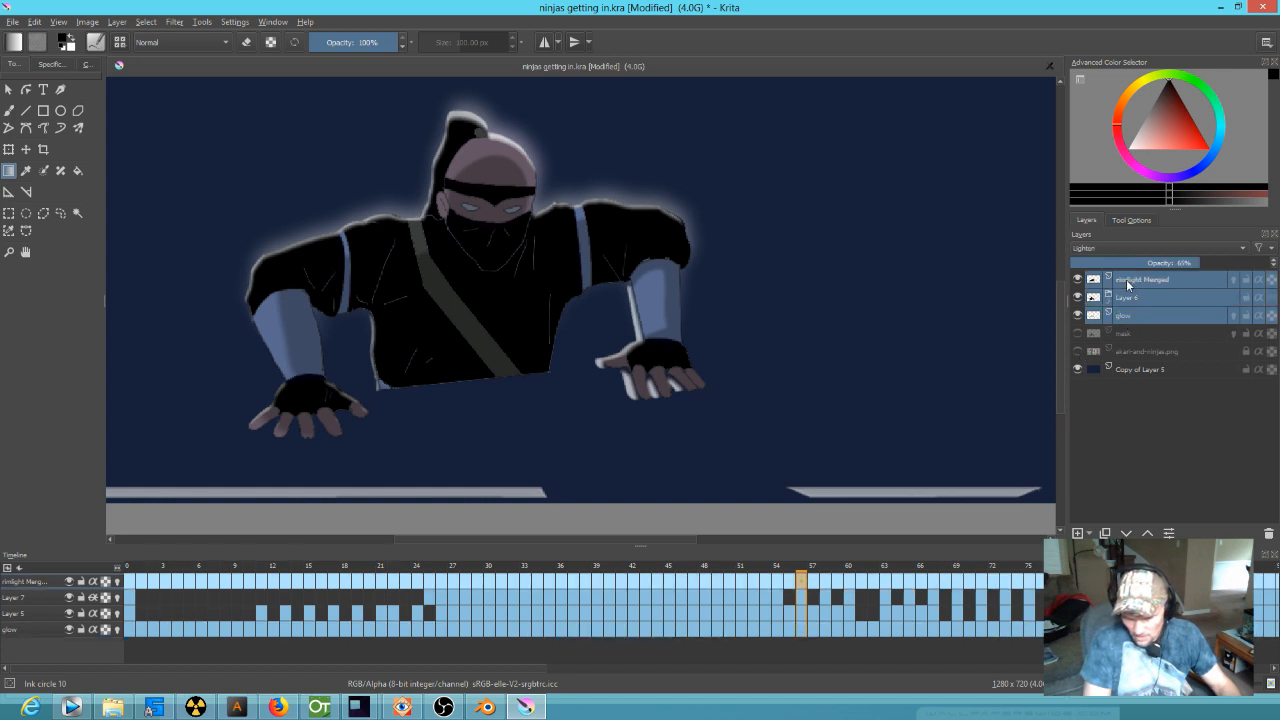
key("ctrl+g")
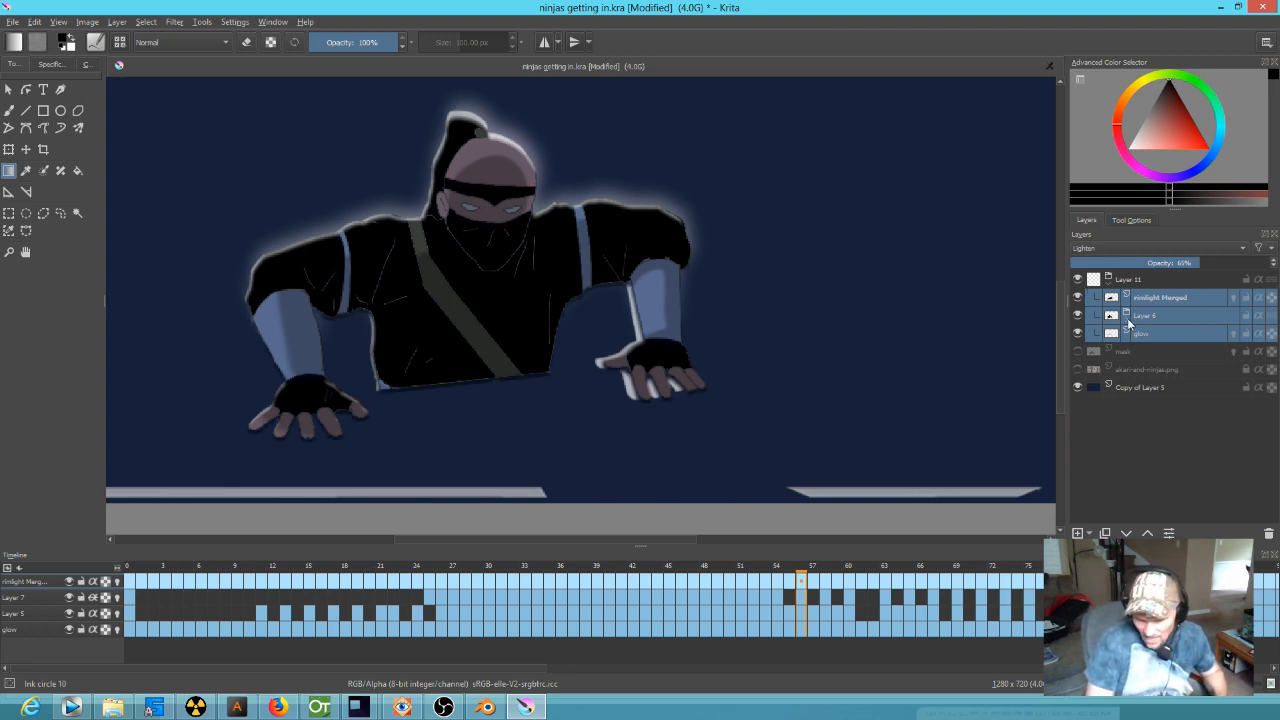
- Turn on alpha inheritance for rimlight Merged inside the Layer 11 group, comparing it with the Copy of Layer 5 background hidden and shown
left_click(1127, 388)
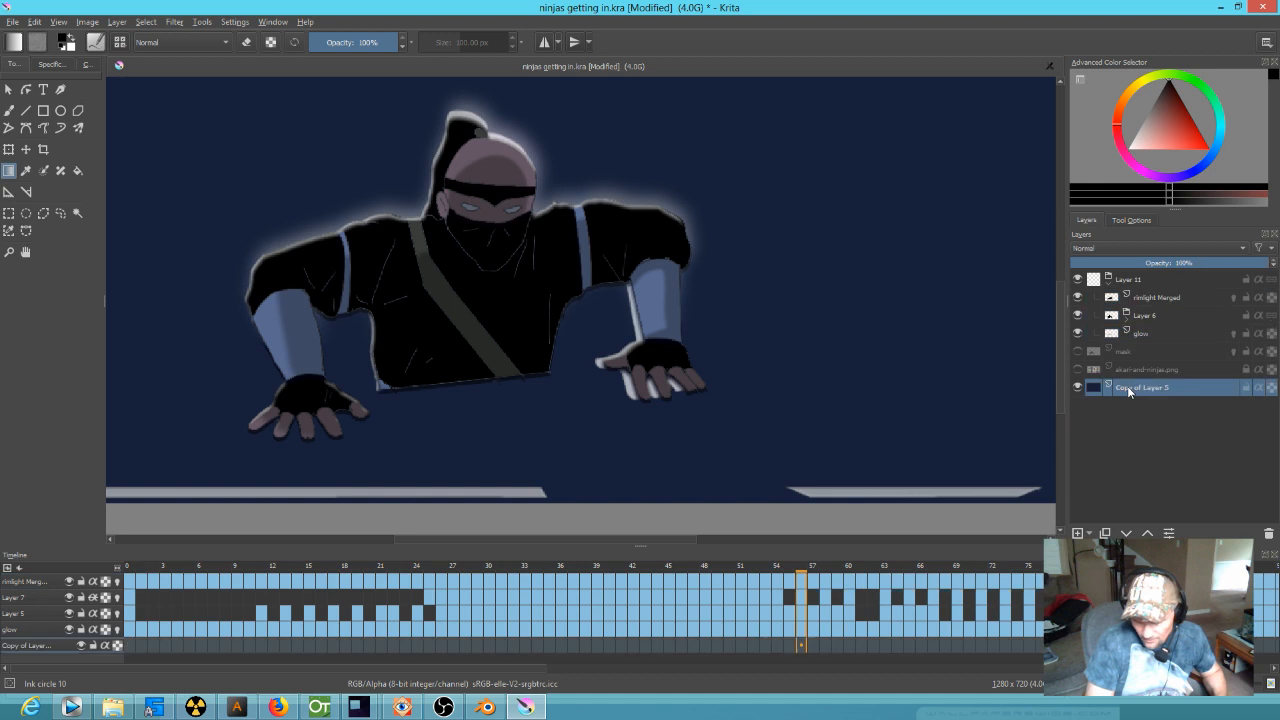
left_click(1077, 387)
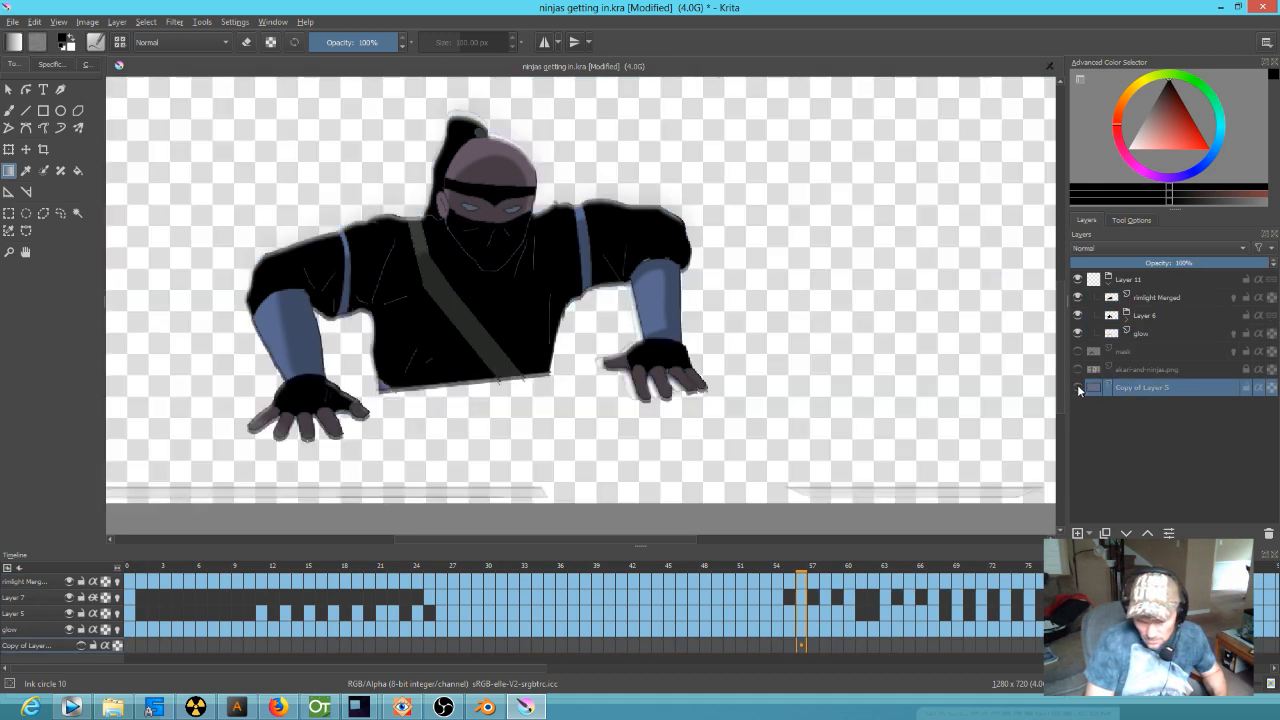
left_click(1118, 283)
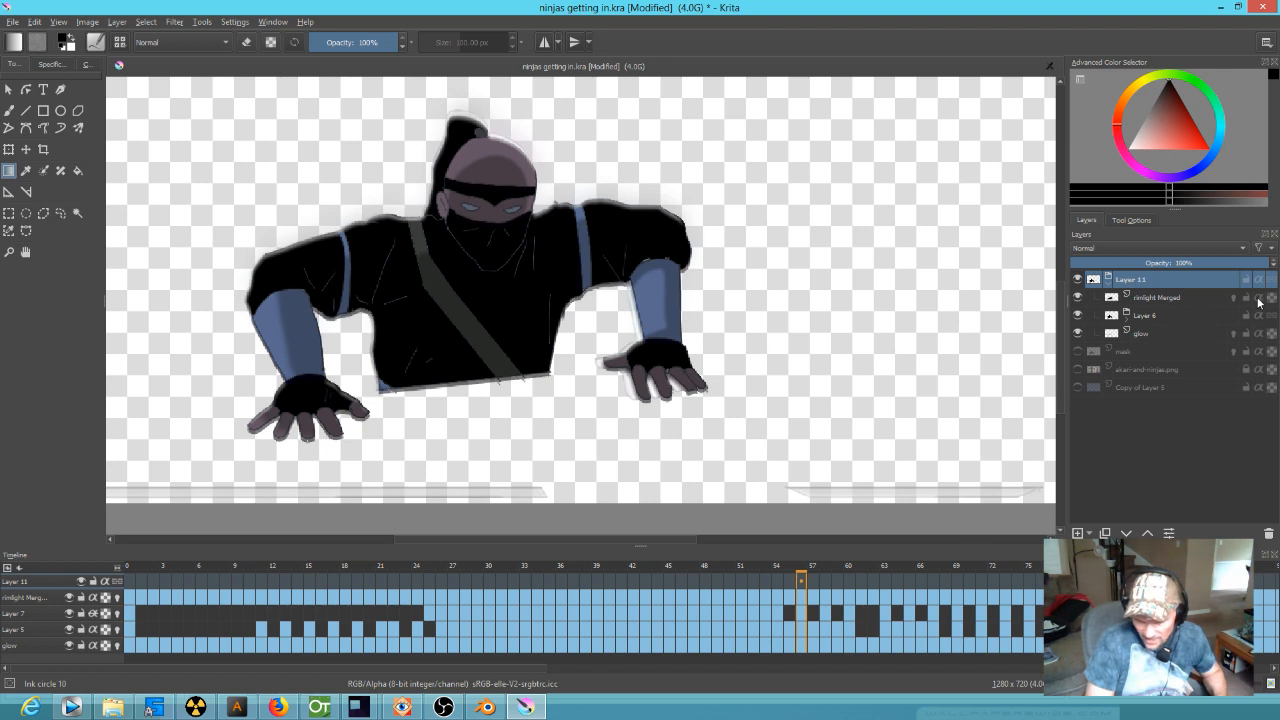
left_click(1077, 298)
left_click(1077, 298)
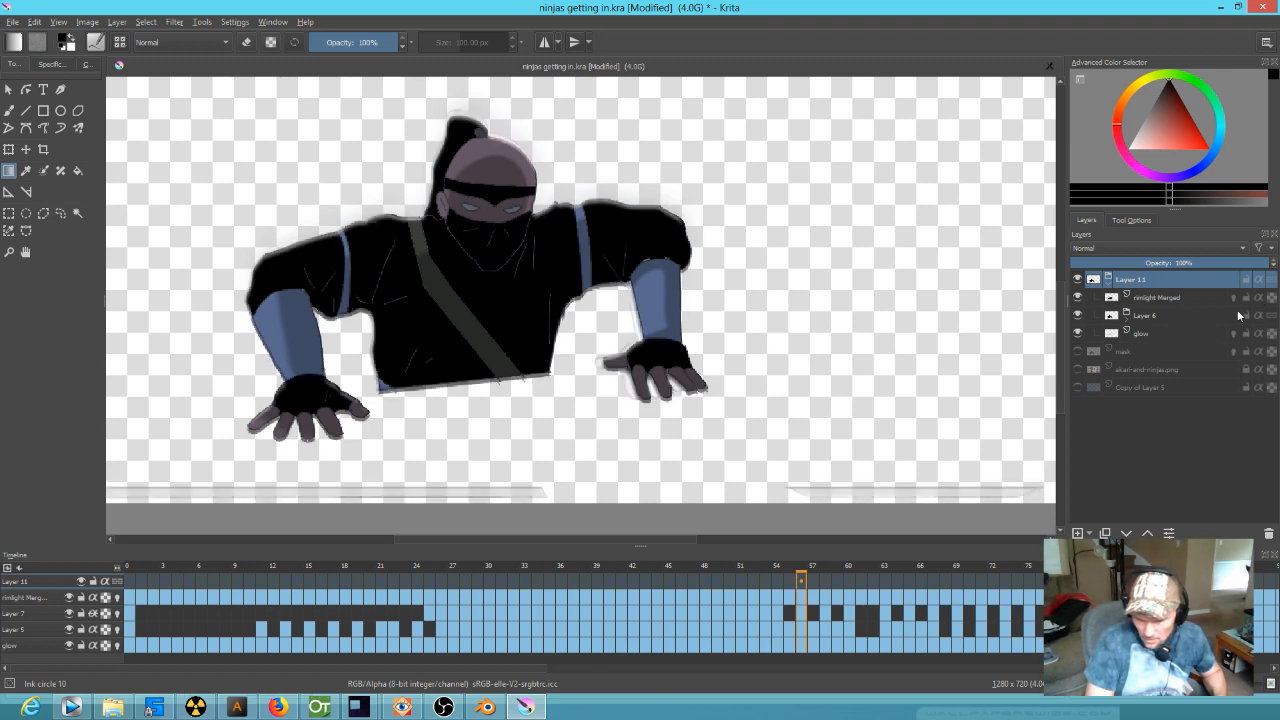
mouse_move(1189, 313)
mouse_move(1266, 305)
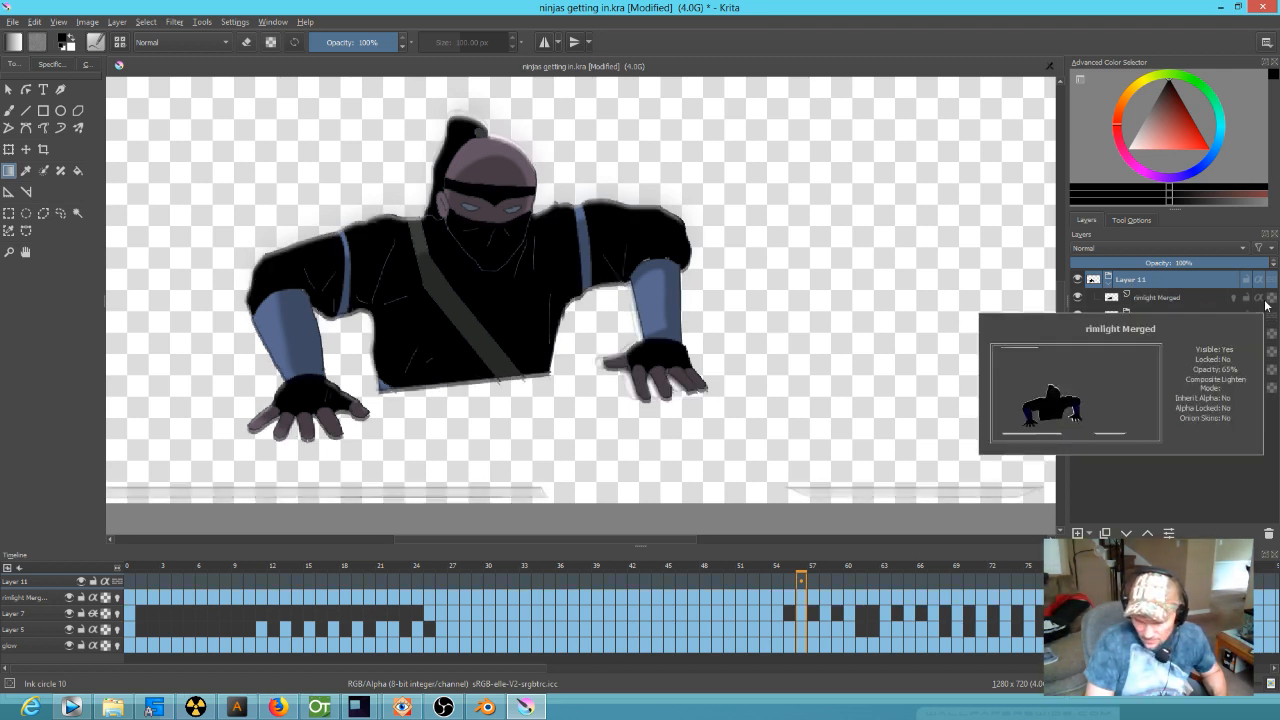
left_click(1260, 299)
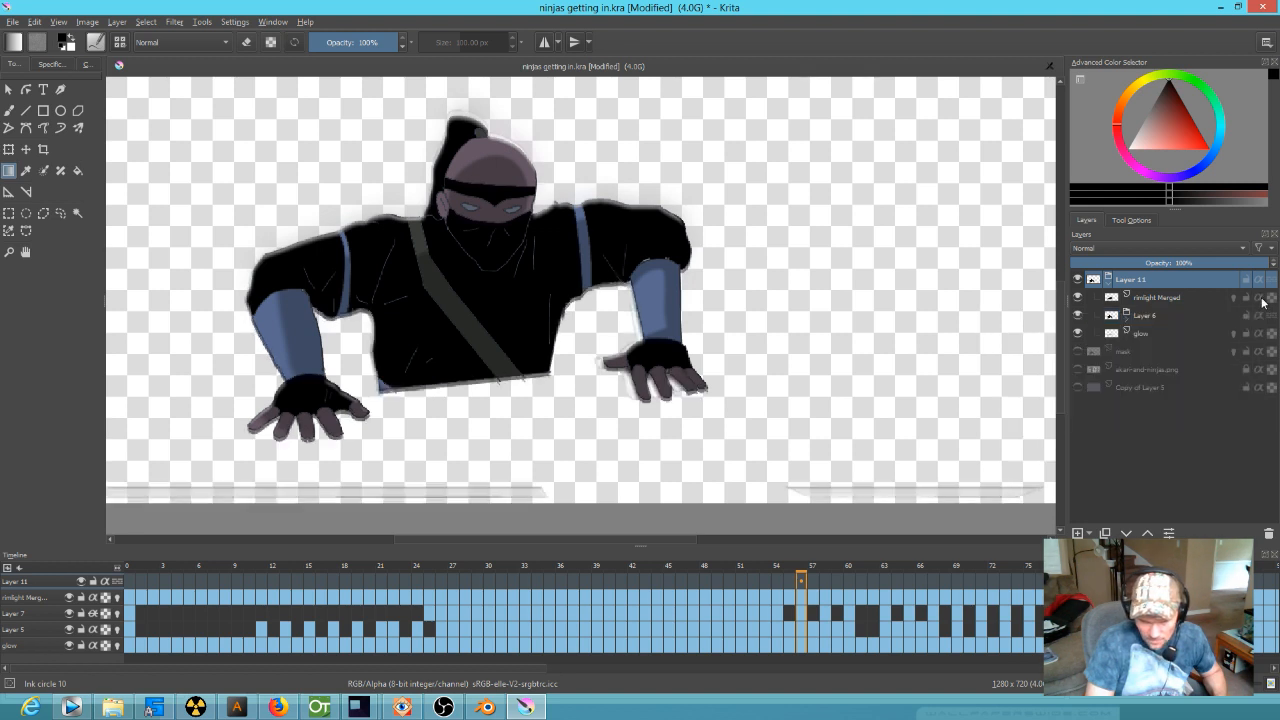
left_click(1078, 387)
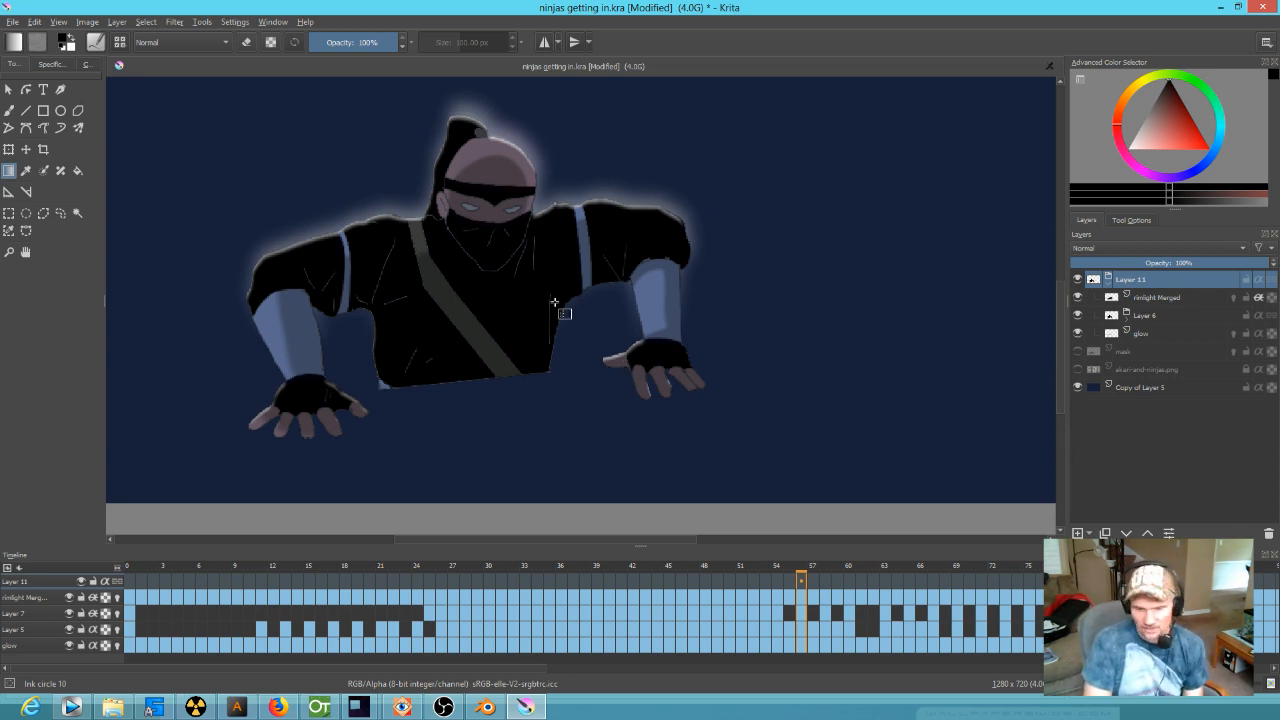
- Raise the rimlight Merged layer's opacity to 73% and inspect the rim light on frame 74
left_click(1155, 297)
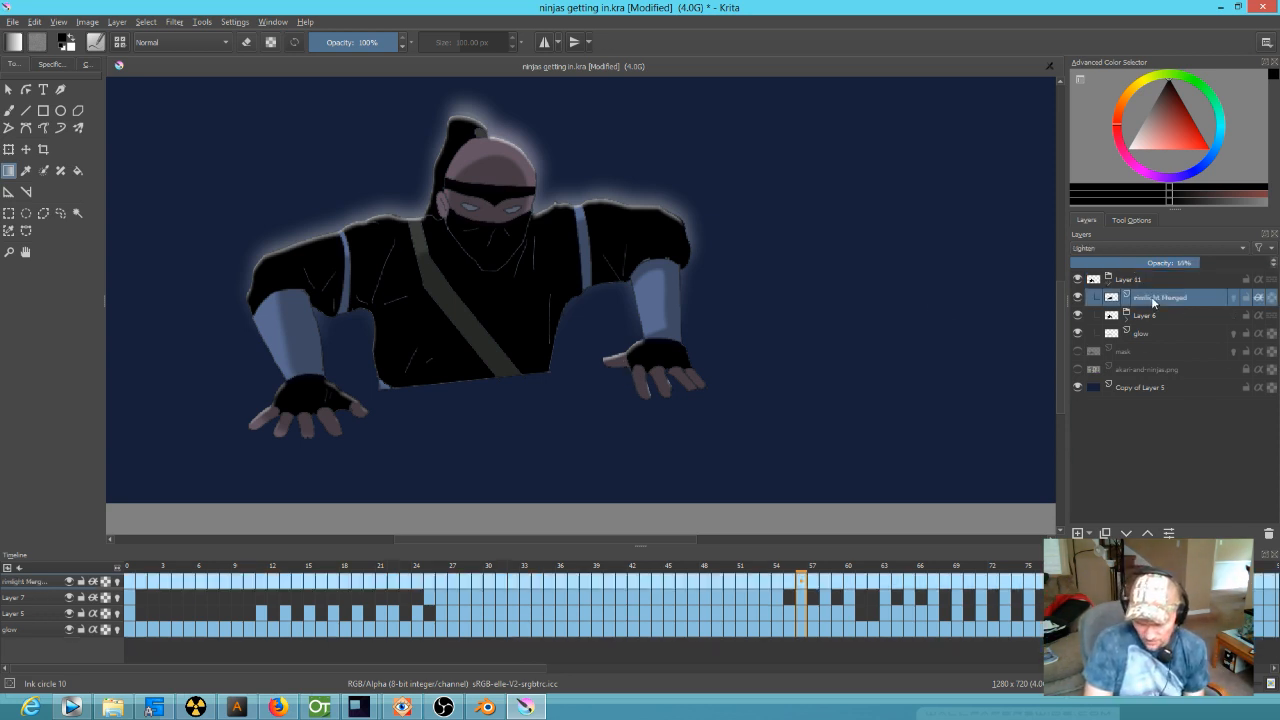
left_click_drag(1246, 263, 1216, 264)
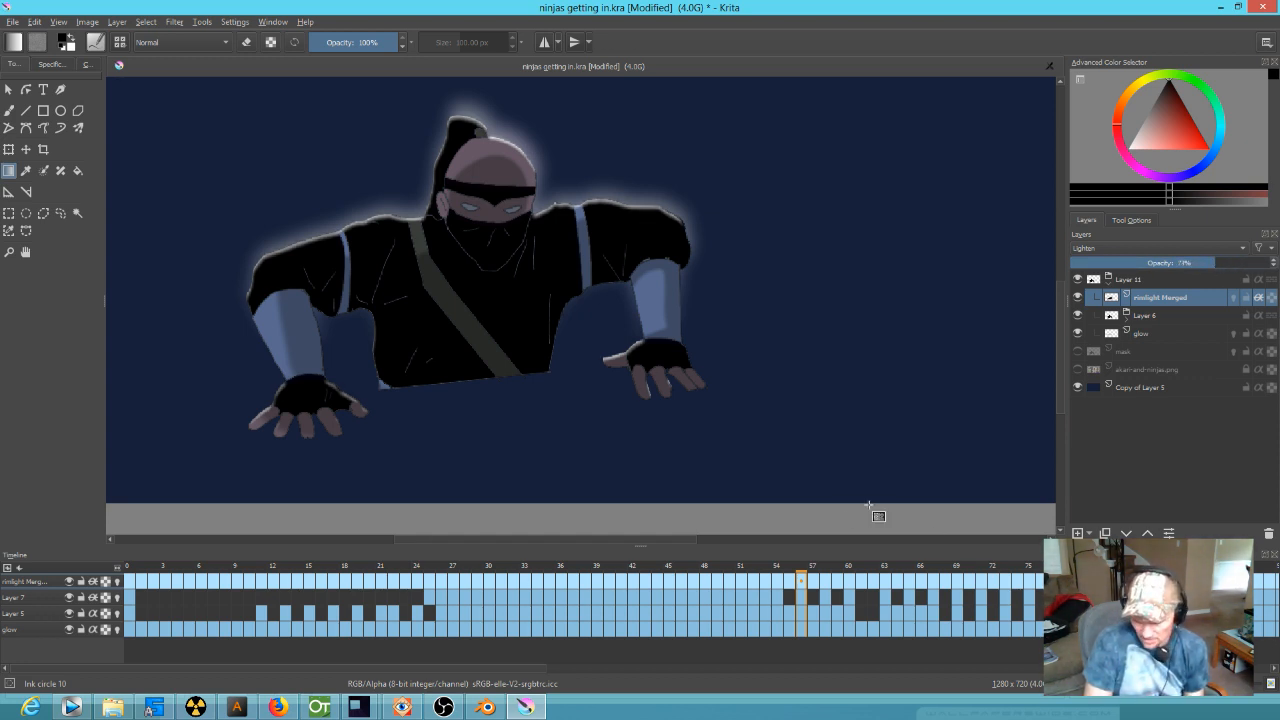
left_click(1016, 567)
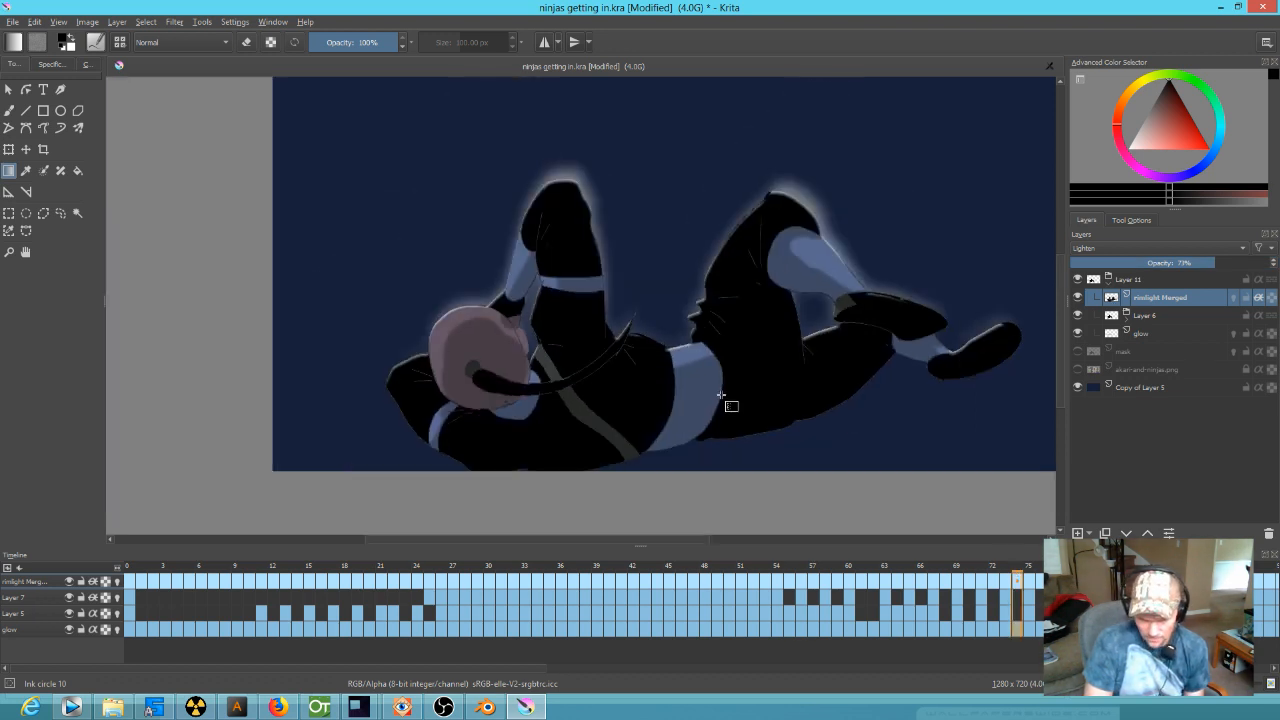
scroll(733, 395, "down", 3)
scroll(736, 399, "up", 4)
scroll(737, 400, "down", 1)
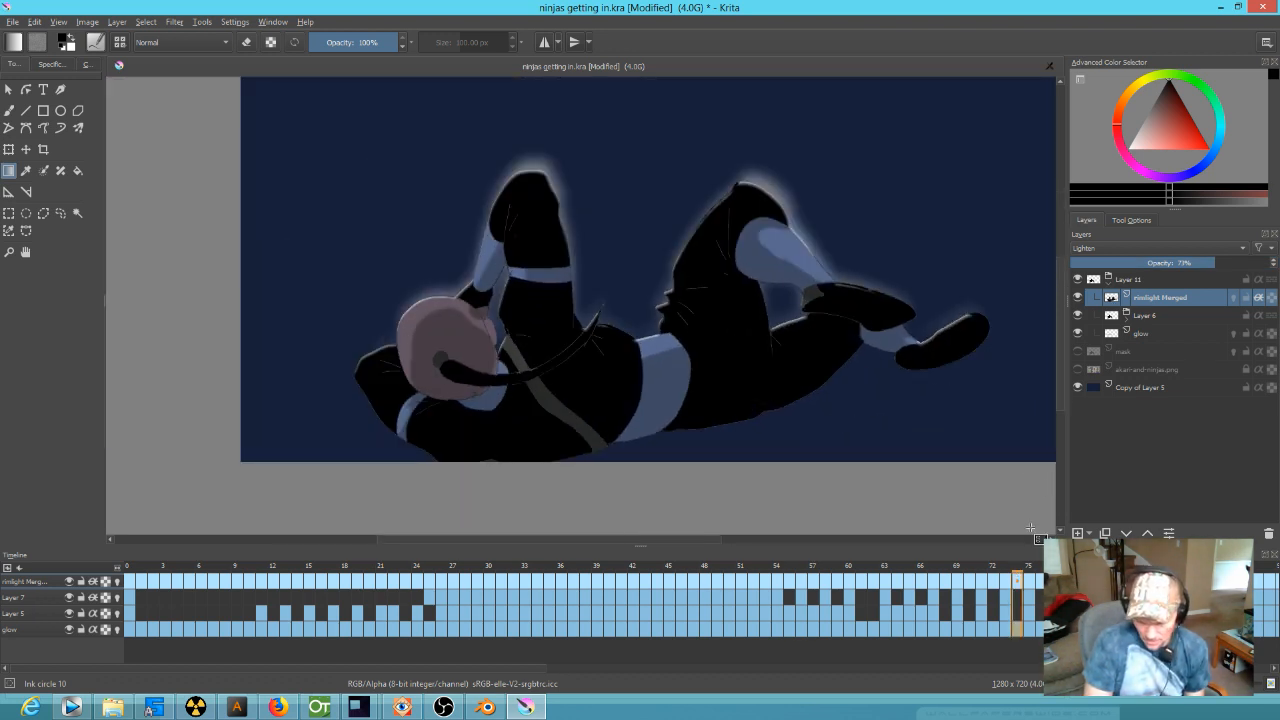
- Play and scrub through the animation to review the rim light and glow across the whole canvas
key("space")
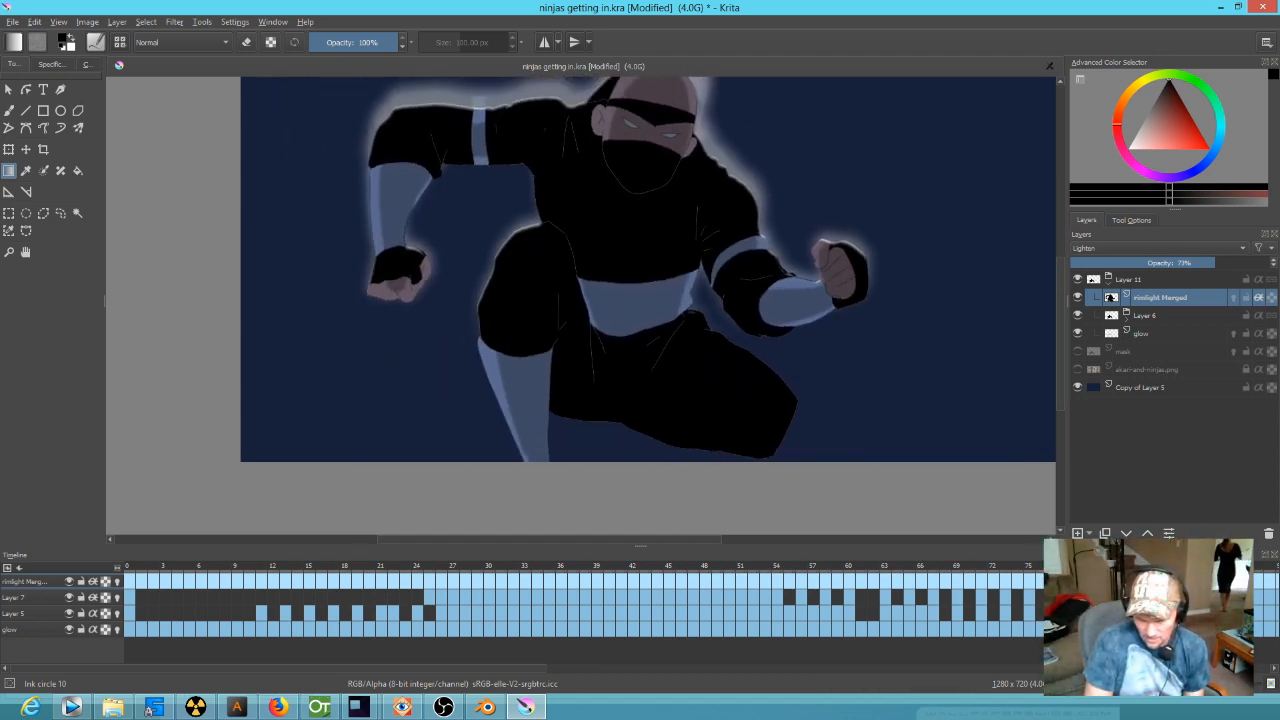
scroll(634, 405, "down", 2)
scroll(638, 402, "up", 2)
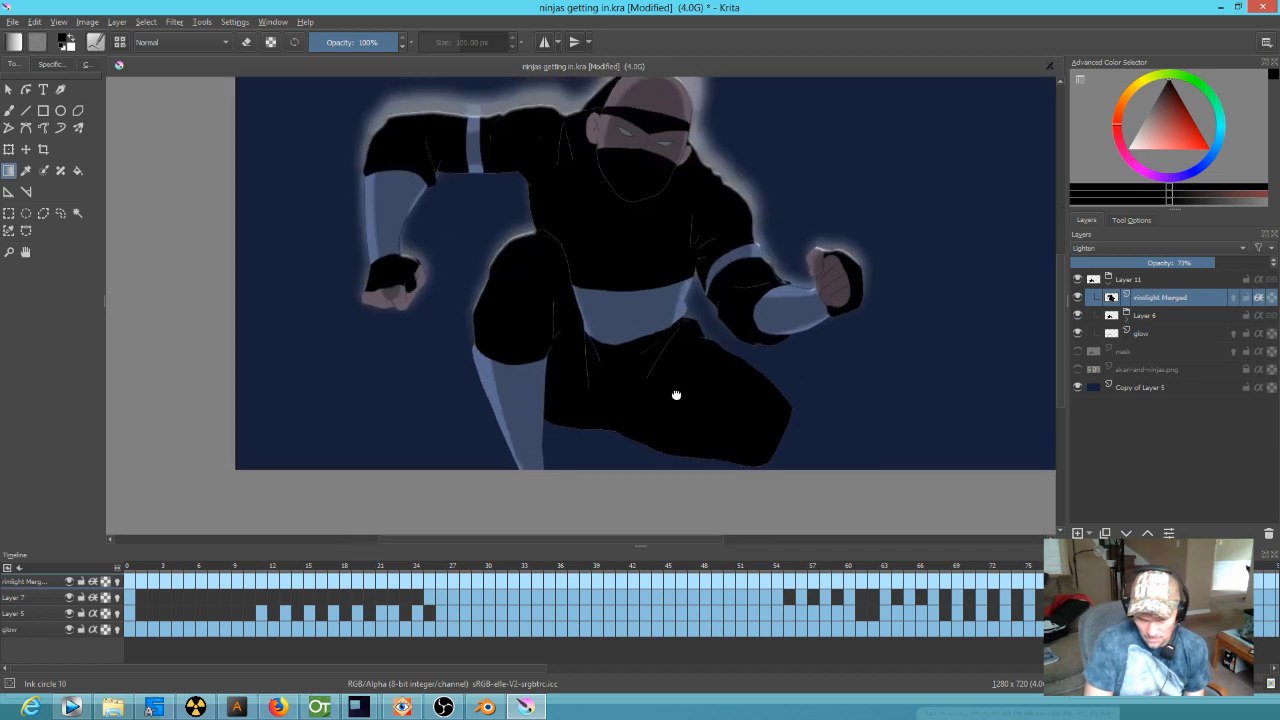
left_click_drag(677, 388, 621, 433)
scroll(621, 433, "down", 1)
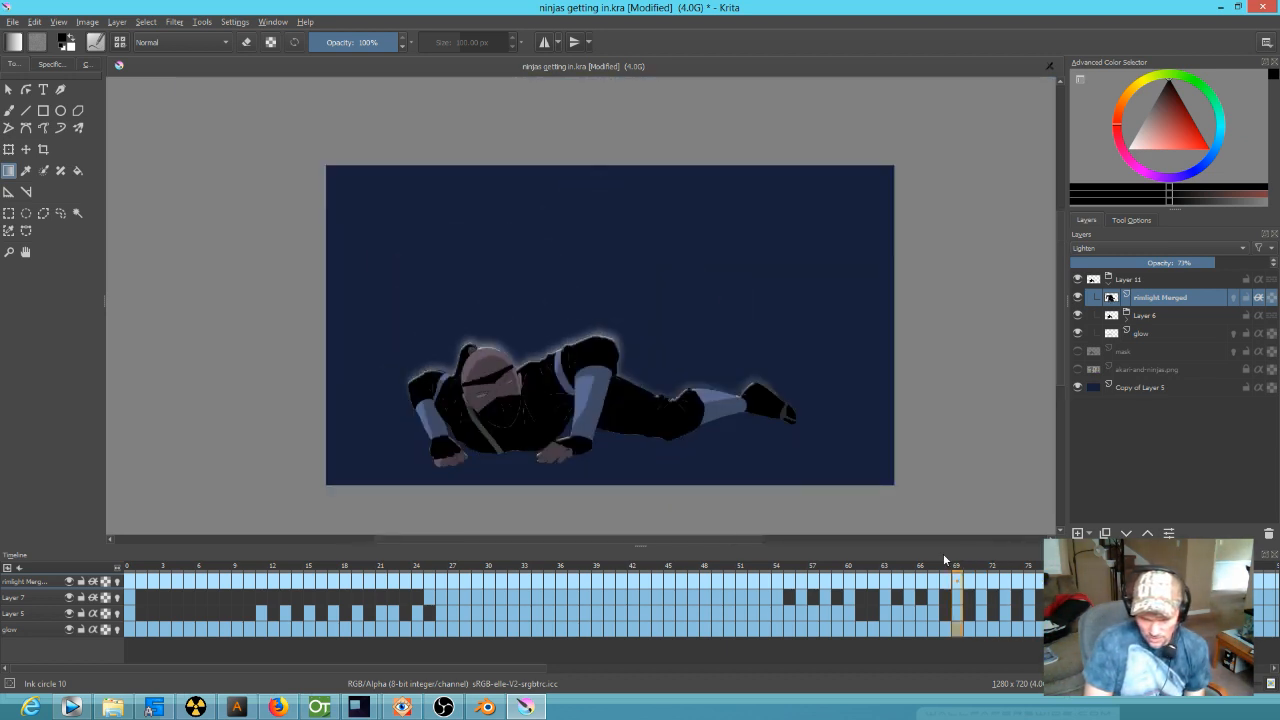
left_click_drag(799, 540, 1090, 582)
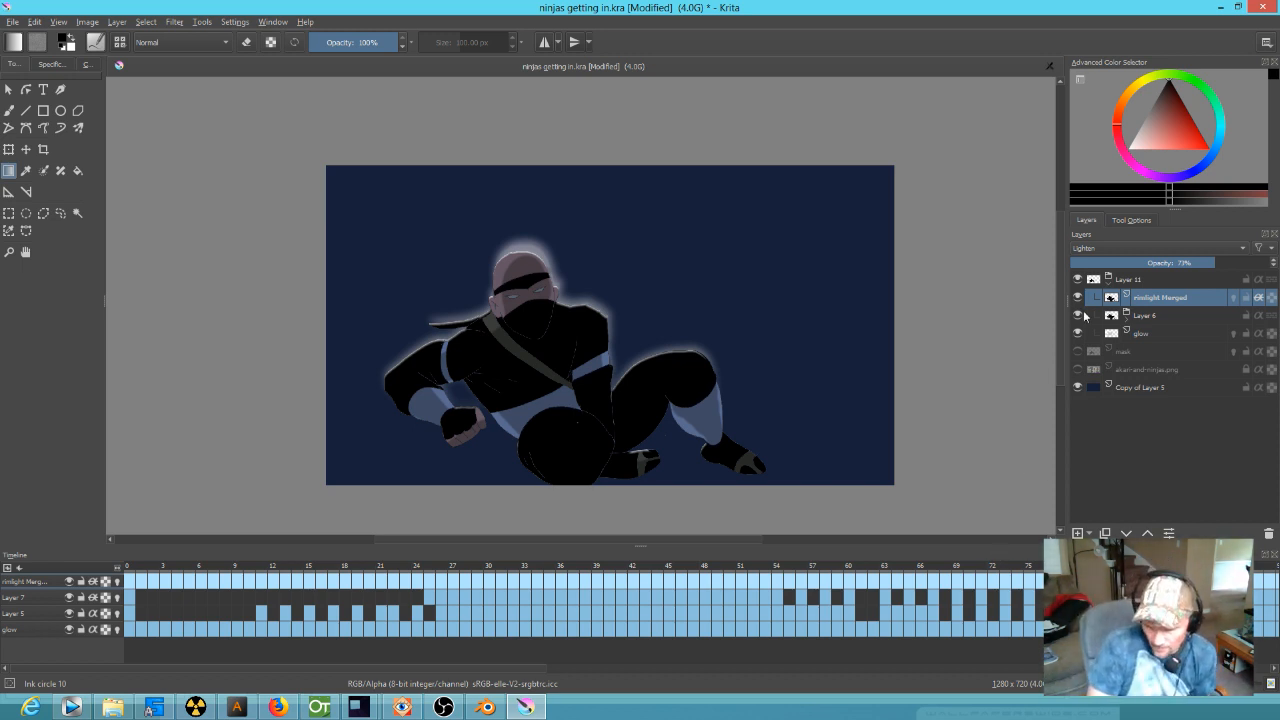
- Select the Layer 11 group and return the timeline to frame 0
left_click(1140, 280)
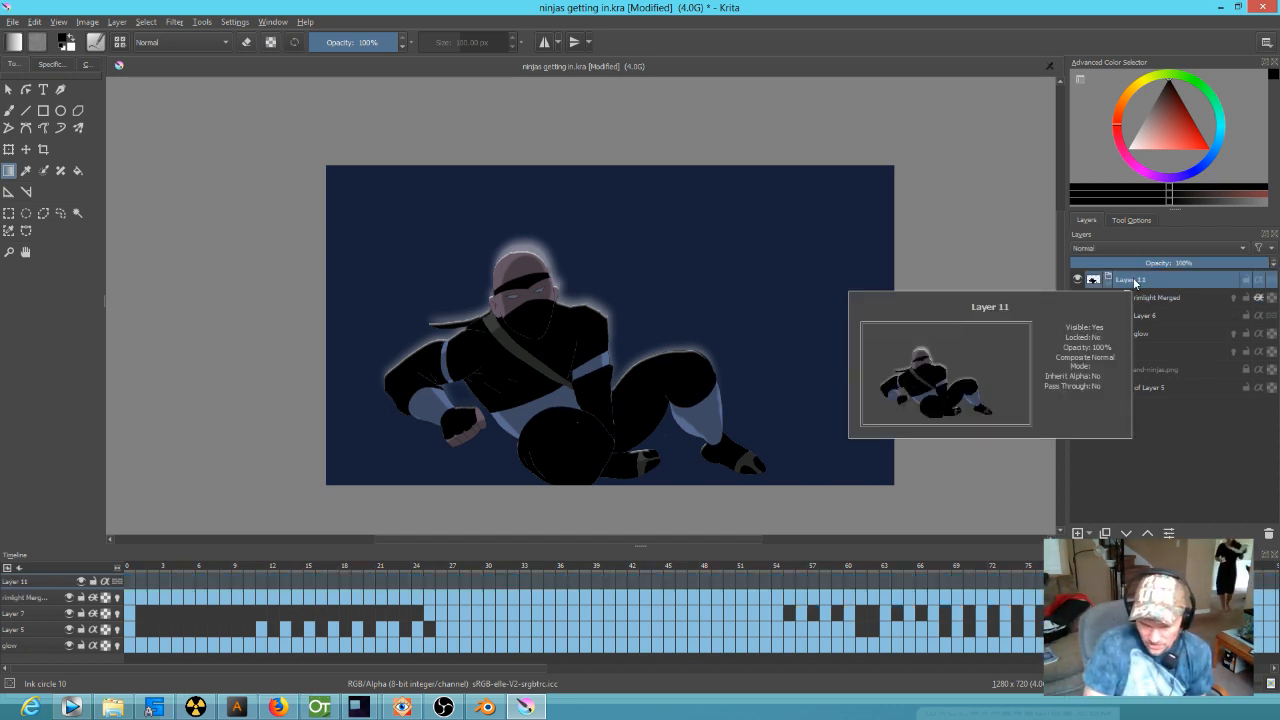
left_click_drag(957, 569, 16, 480)
right_click(1127, 277)
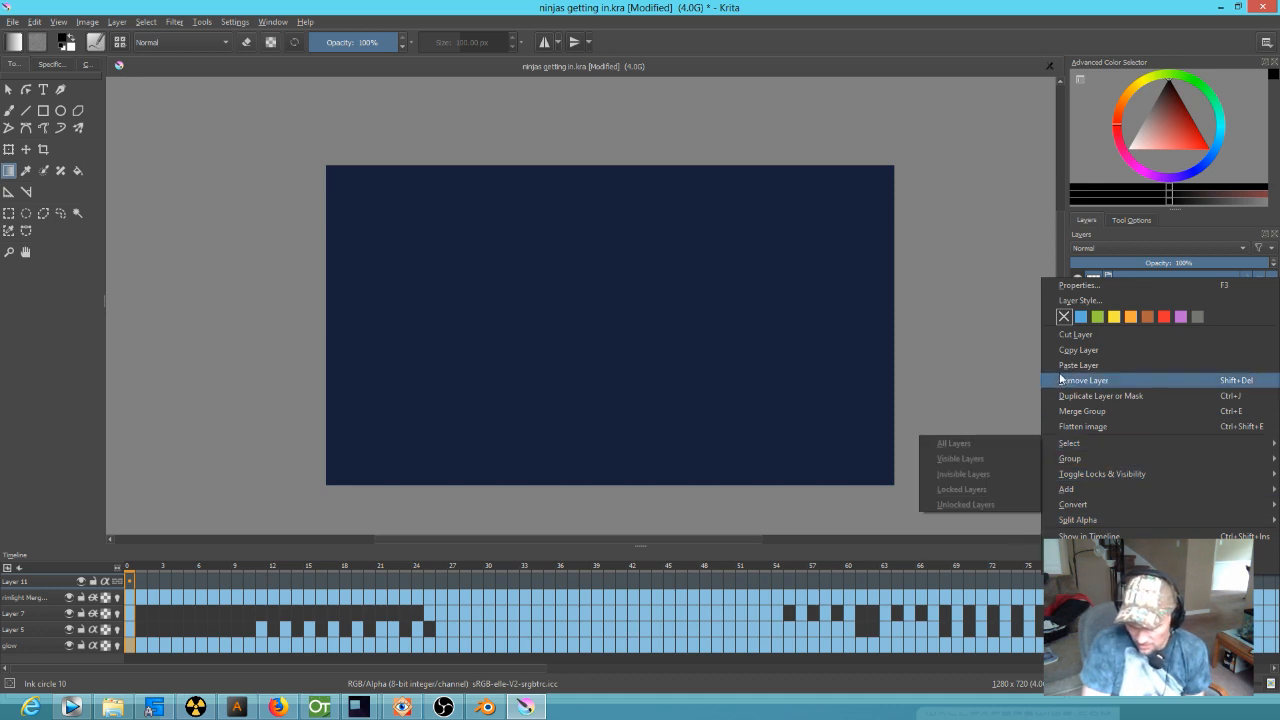
left_click(1083, 216)
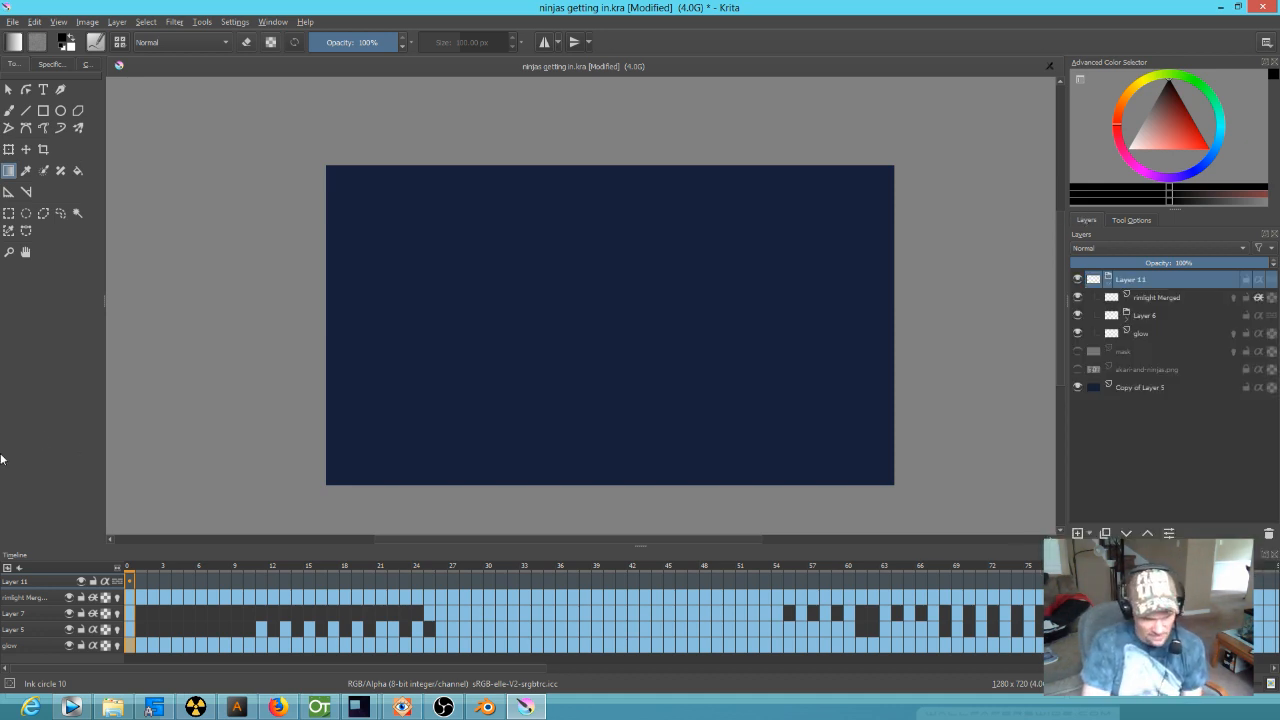
- Turn on pass-through mode for the Layer 11 group
left_click(120, 582)
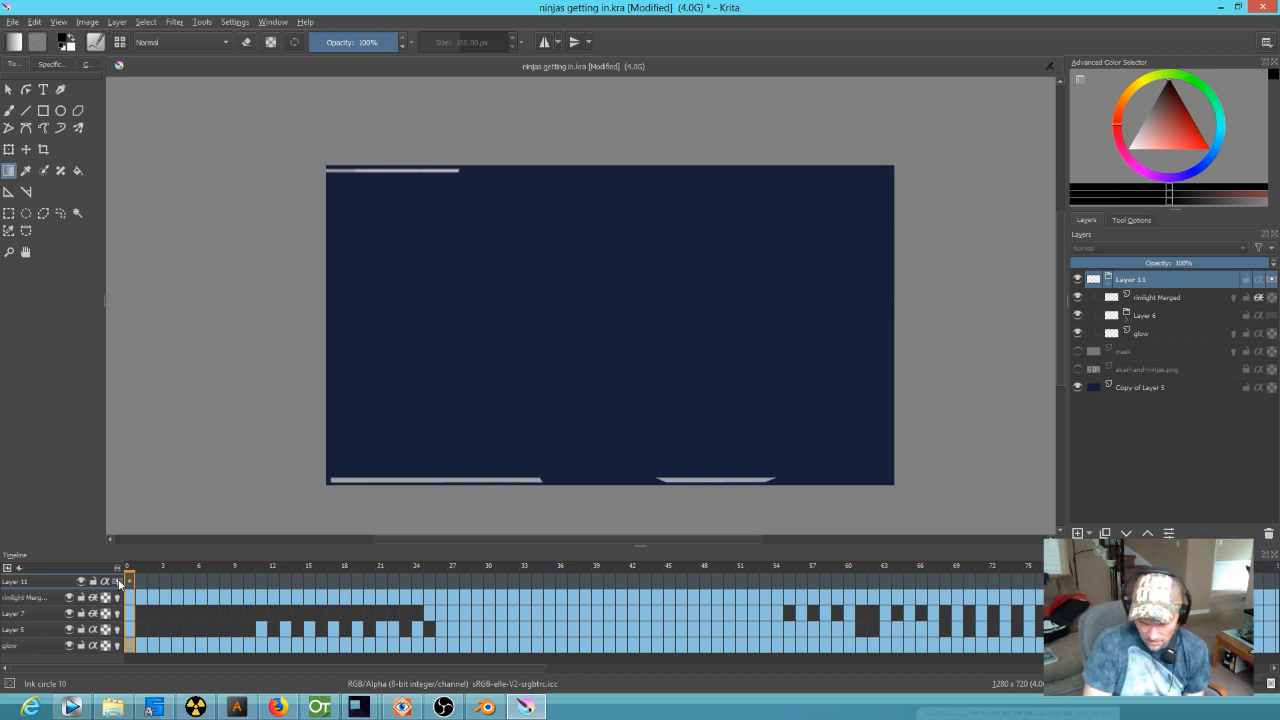
right_click(129, 583)
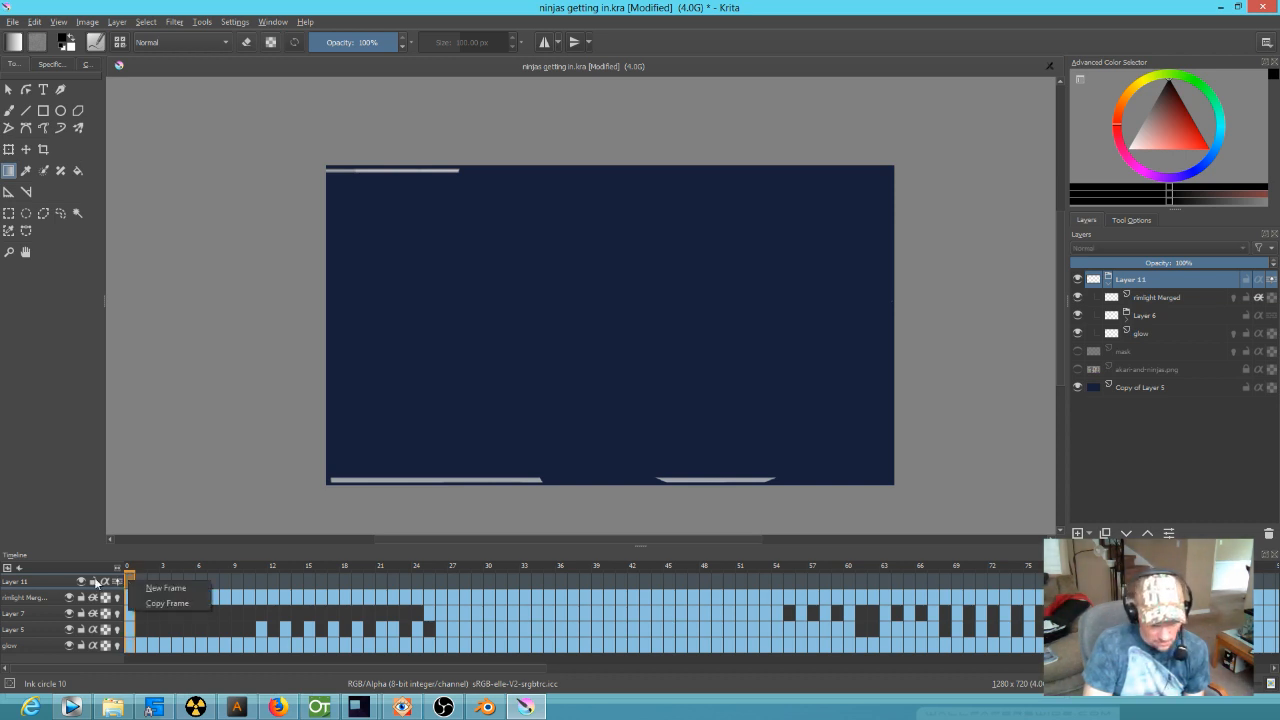
left_click(55, 579)
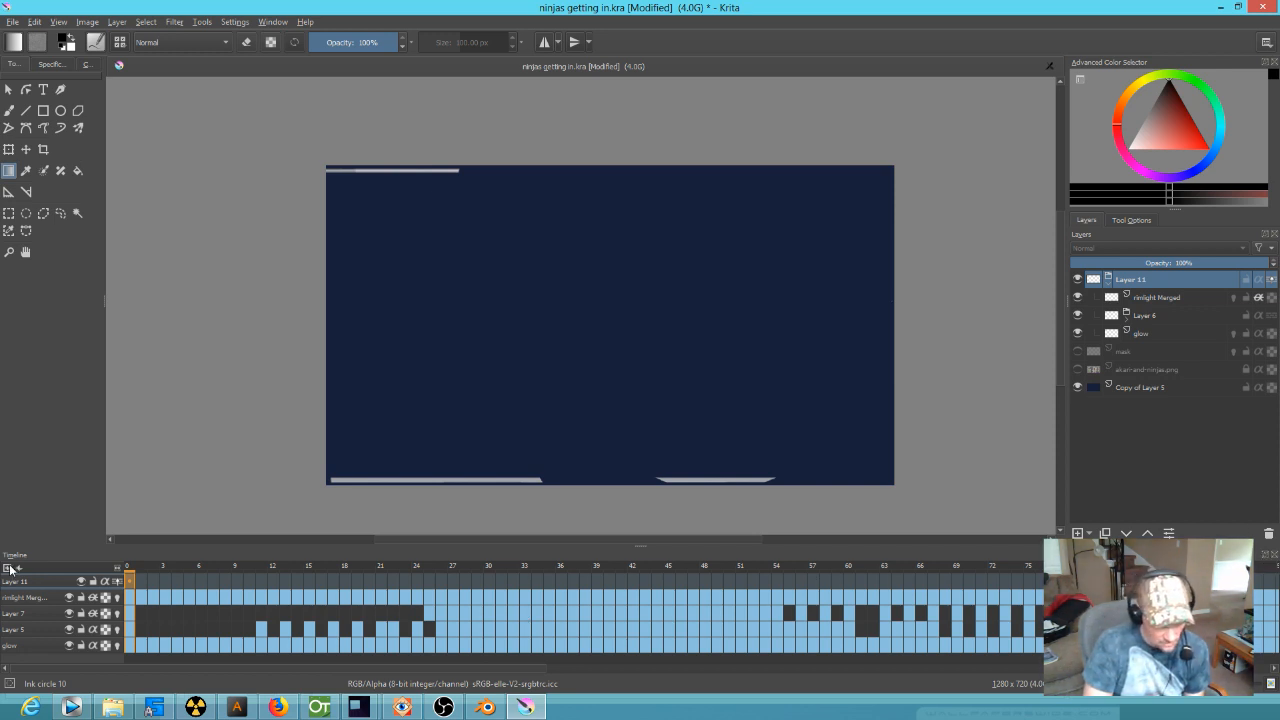
left_click(1146, 298)
right_click(1145, 297)
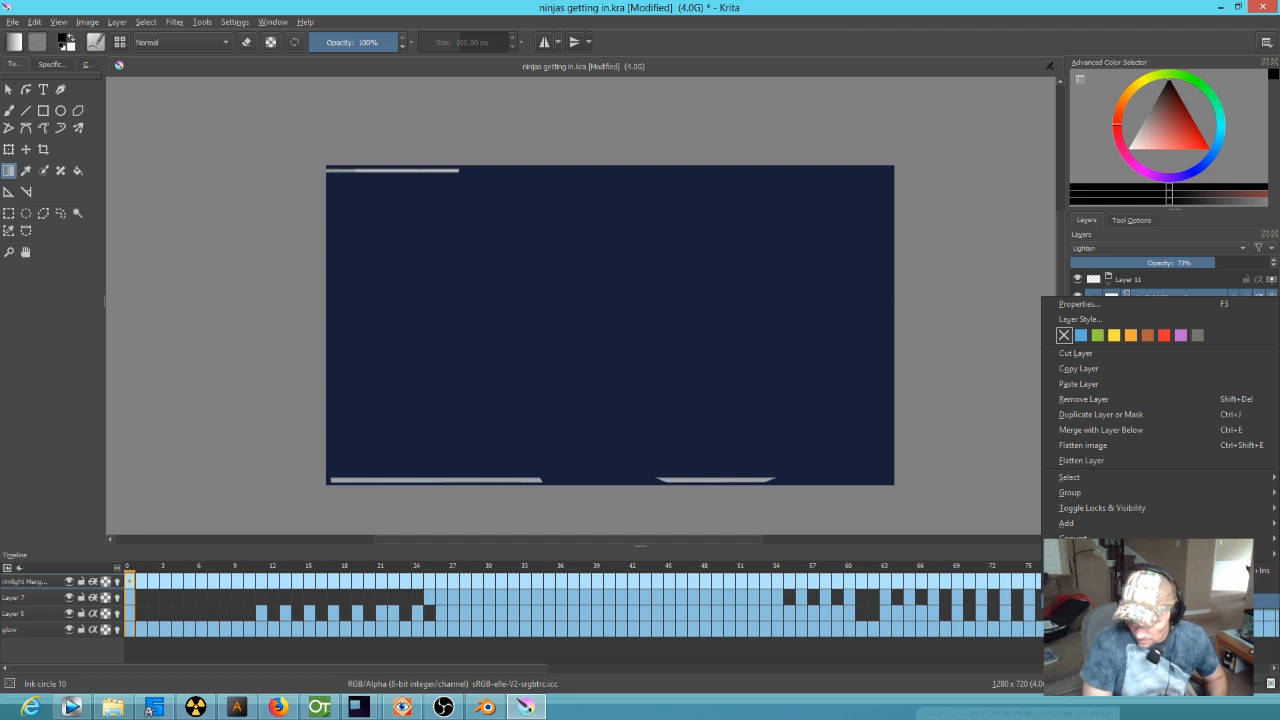
mouse_move(1100, 538)
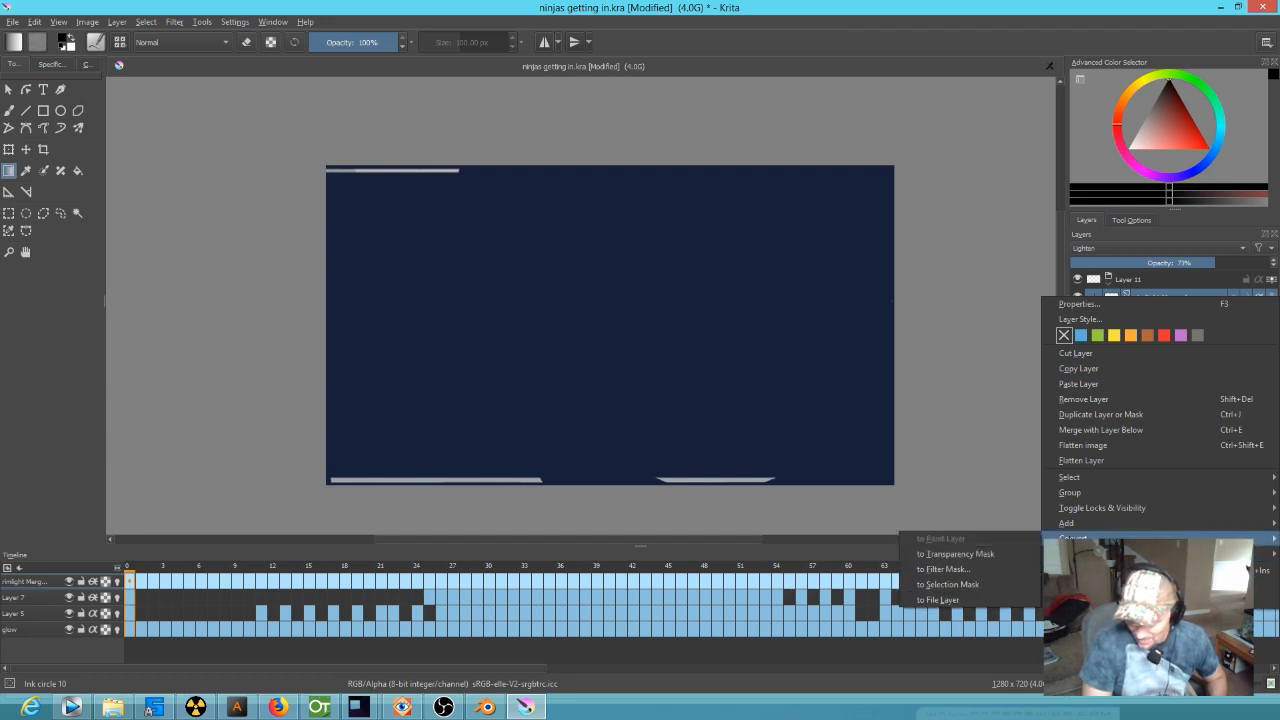
mouse_move(1066, 526)
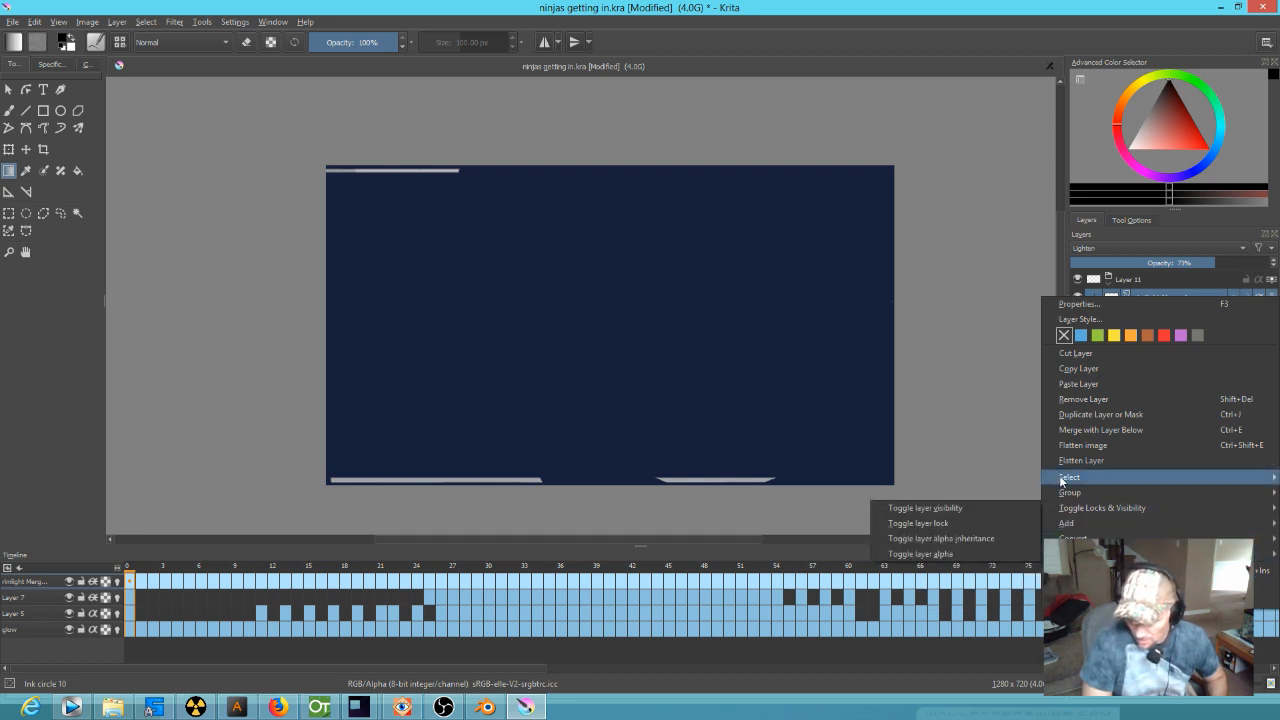
- Review the Layer 11 group's layer properties, keeping its opacity at 100%
left_click(1143, 281)
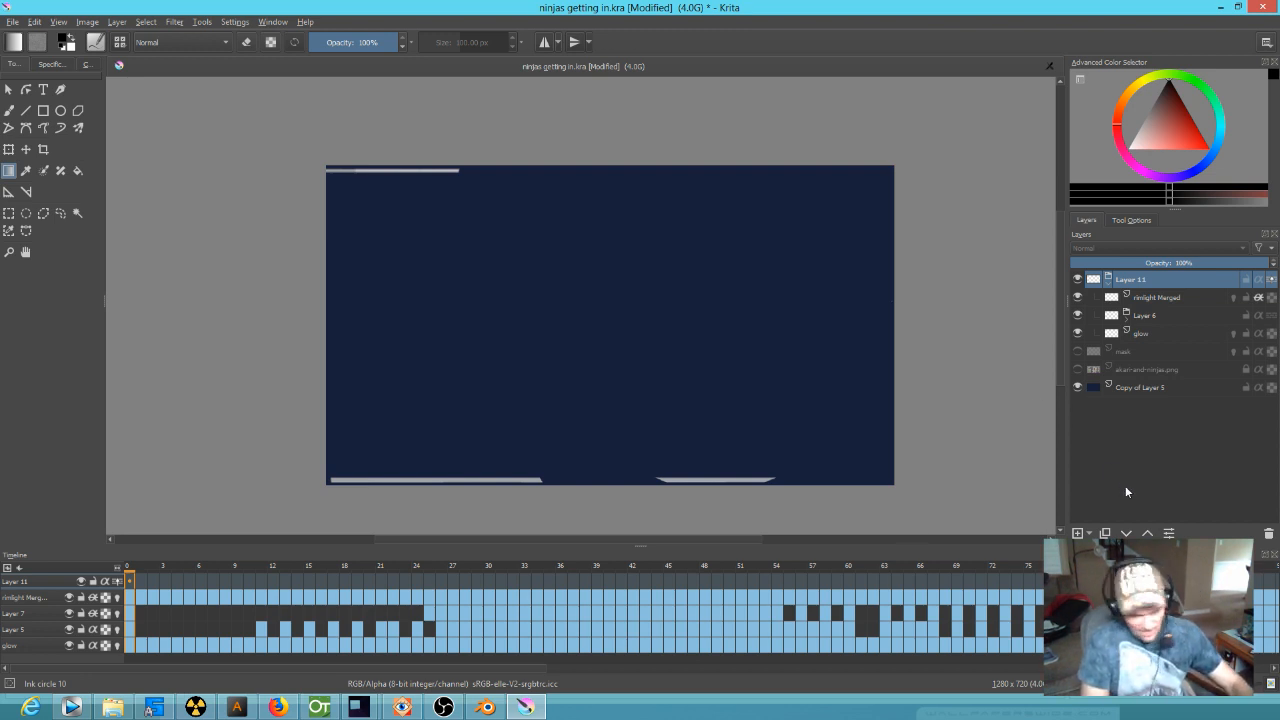
key("F3")
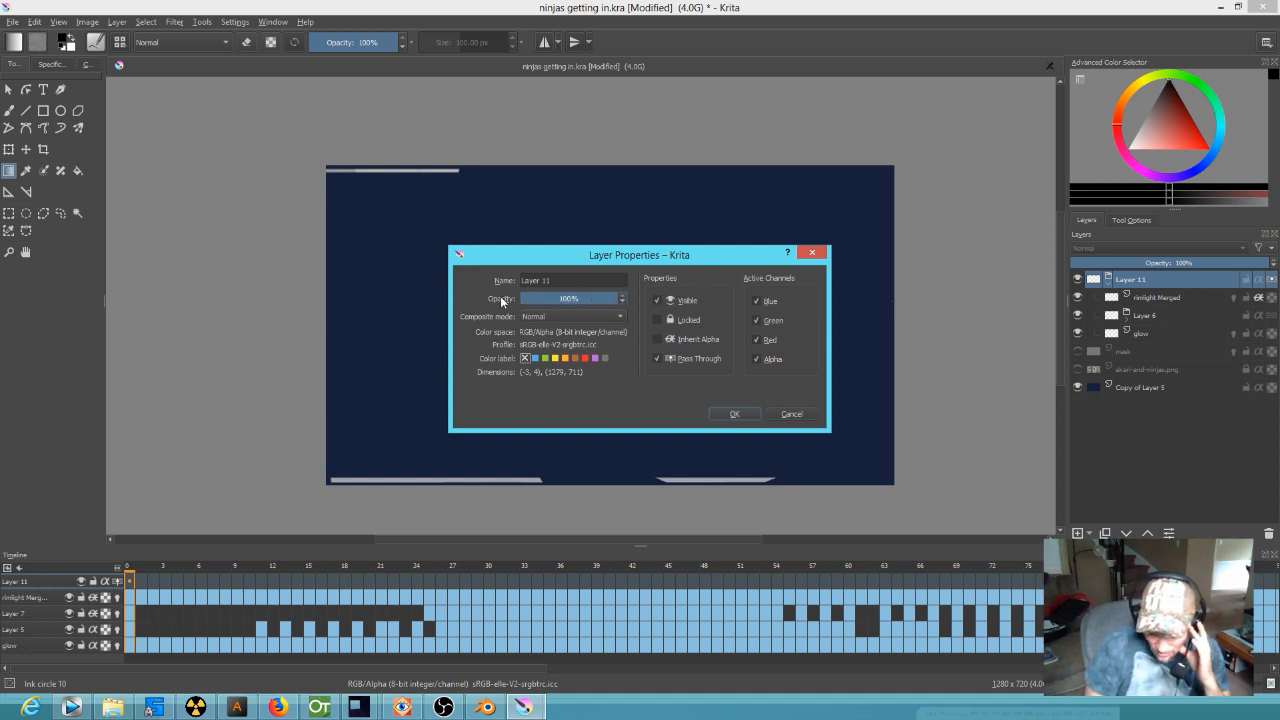
double_click(537, 298)
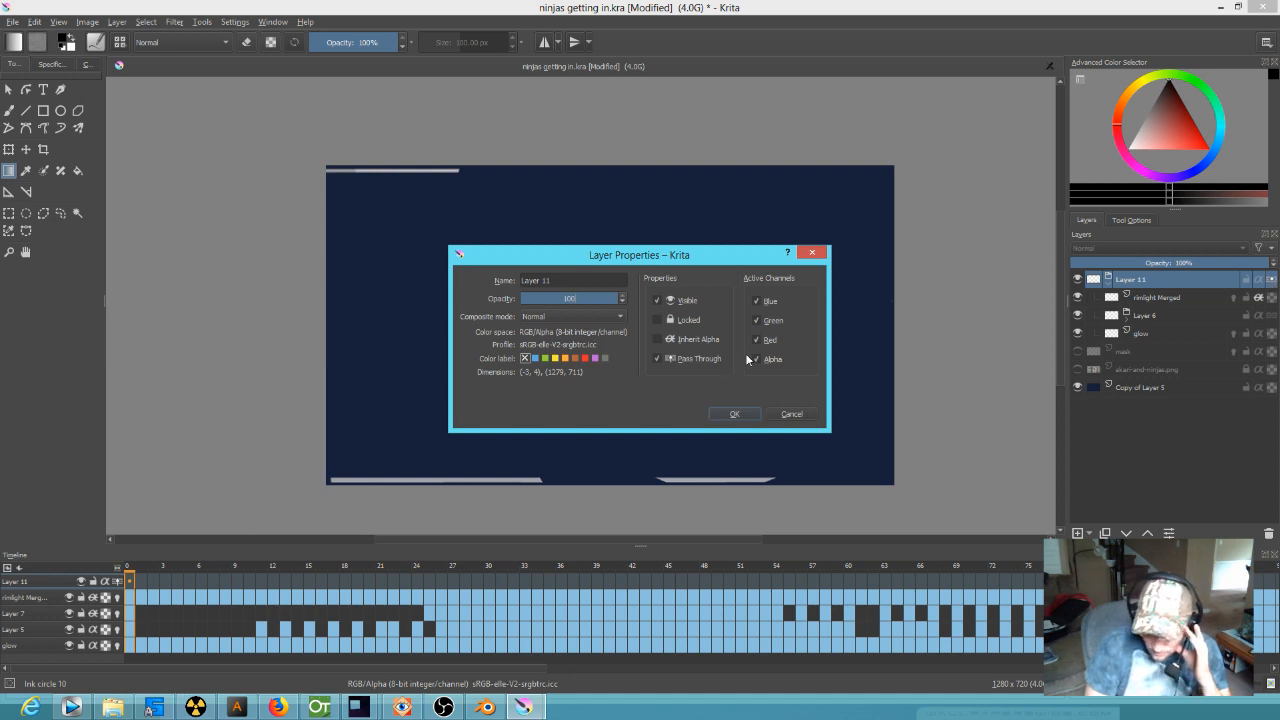
left_click(734, 414)
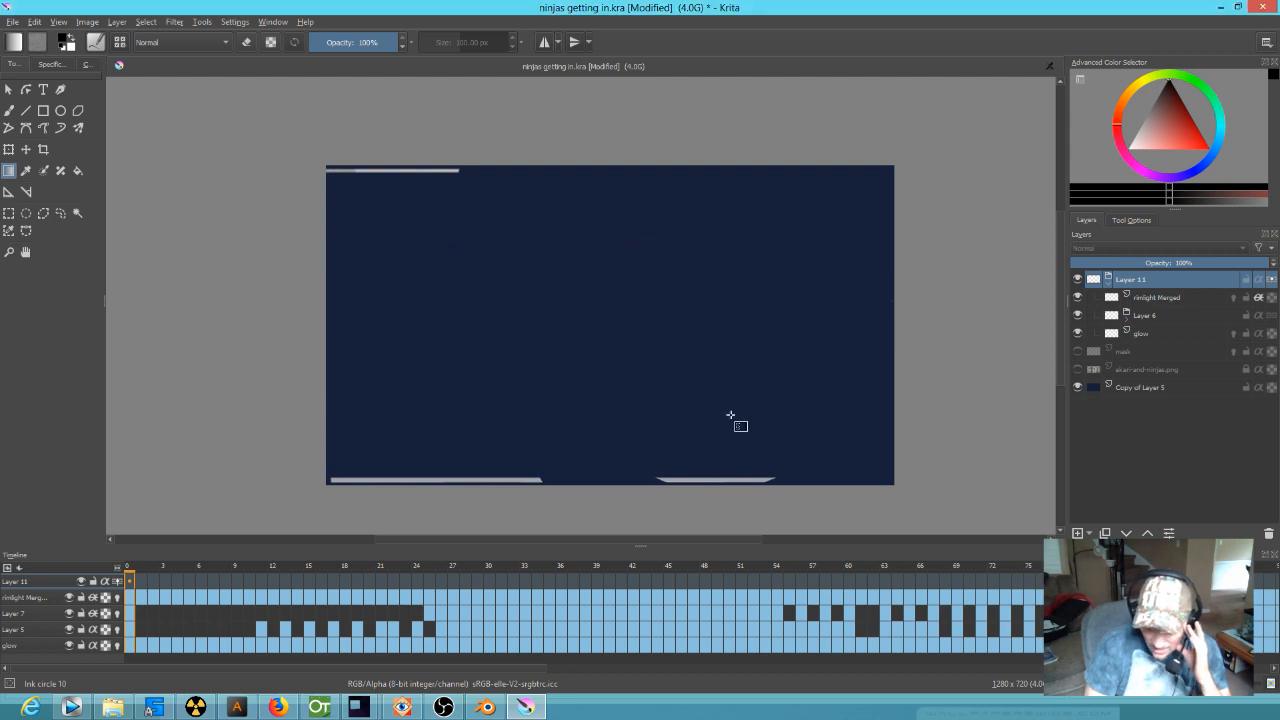
- Scrub the animation from the start to frame 76
mouse_move(132, 573)
left_mouse_down()
mouse_move(252, 578)
mouse_move(114, 562)
left_mouse_up()
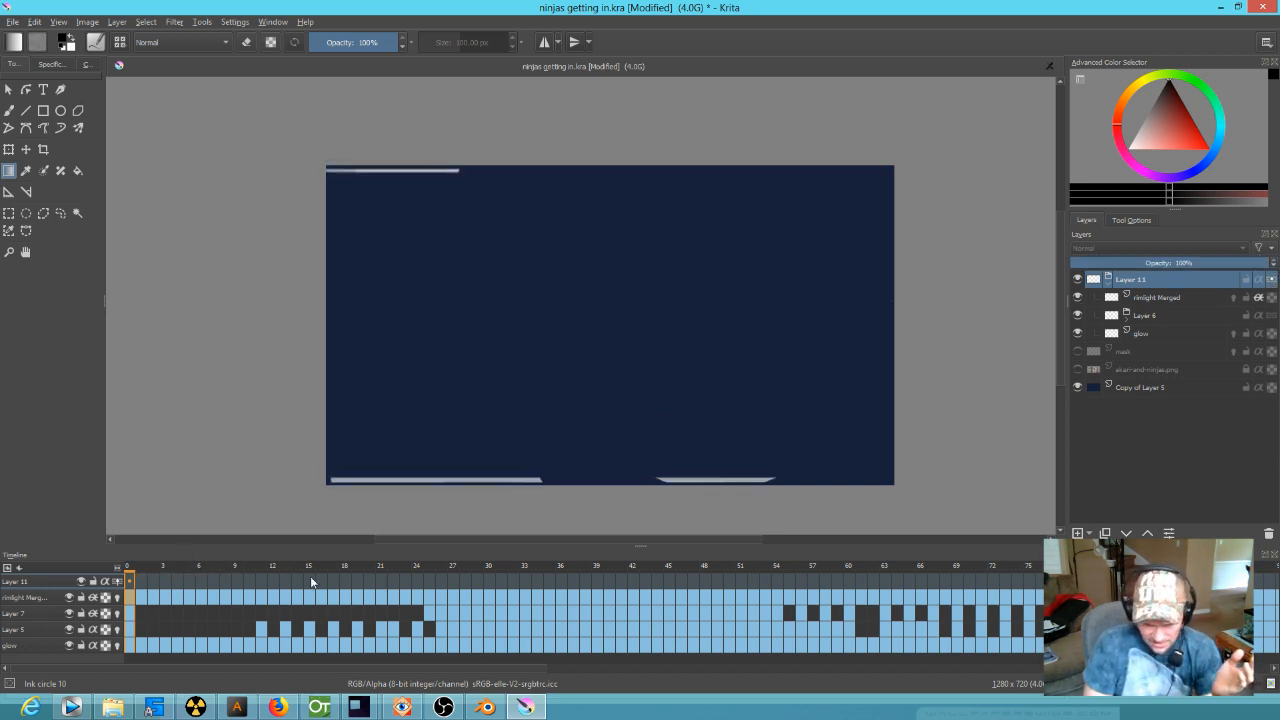
left_click(184, 568)
left_click_drag(187, 566, 1040, 585)
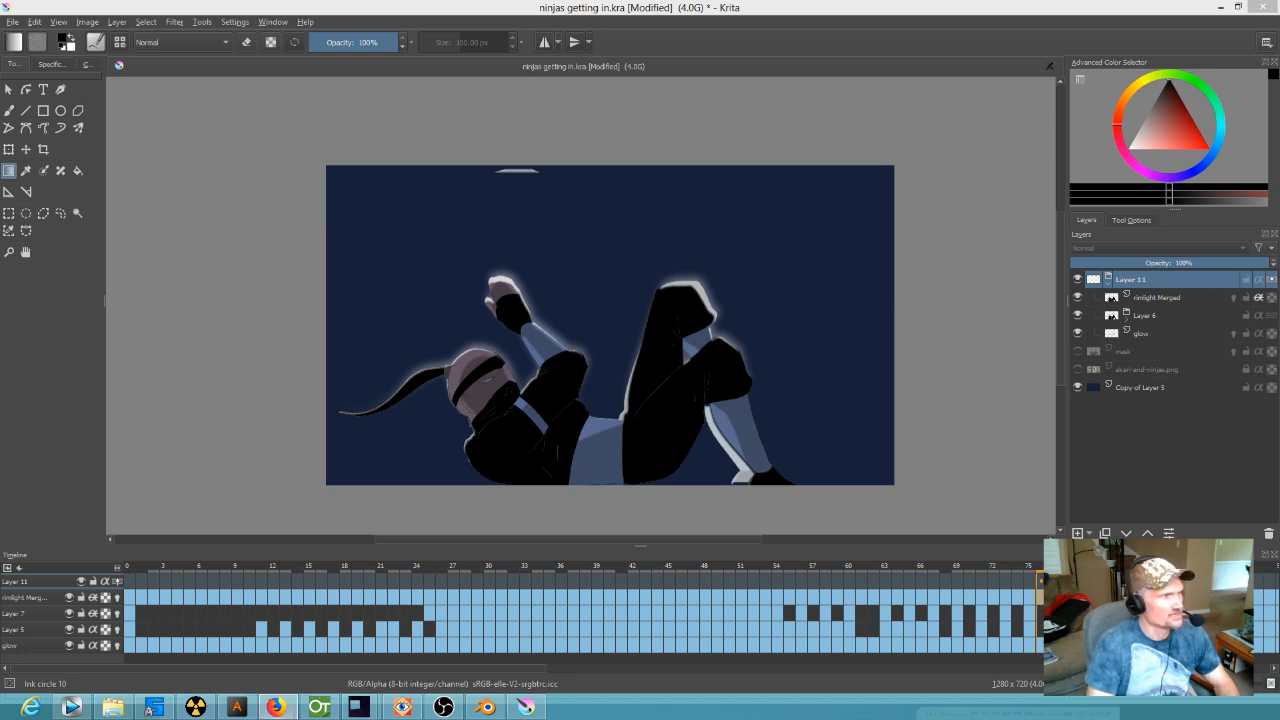
- Switch to Firefox, search the Krita manual's Animation with Krita page for "opac", and return to Krita
left_click_drag(200, 0, 548, 116)
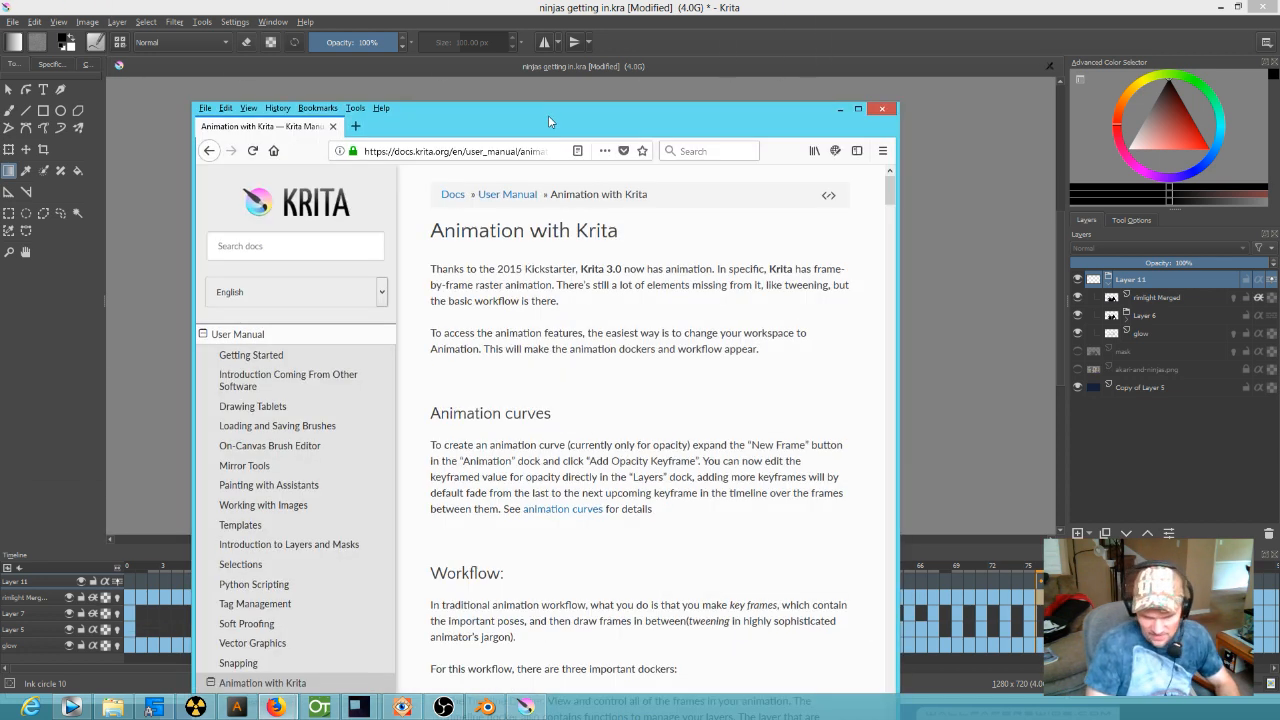
double_click(548, 116)
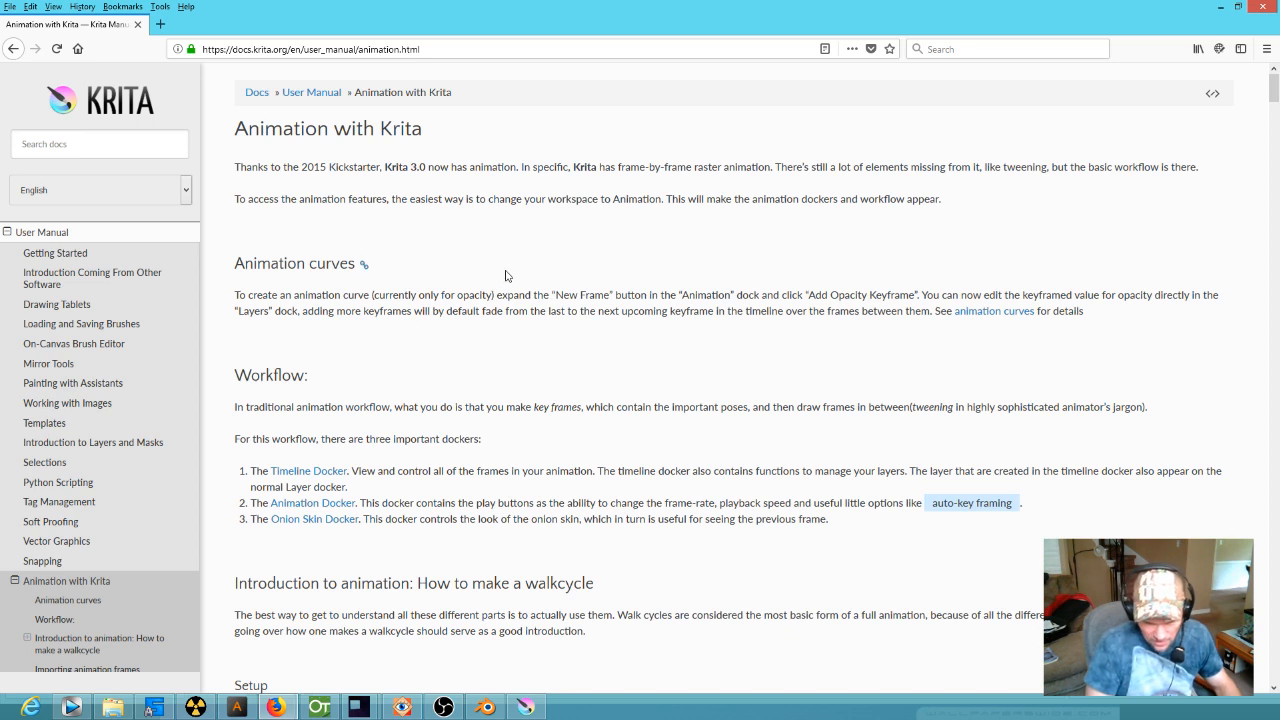
key("ctrl+f")
type("opac")
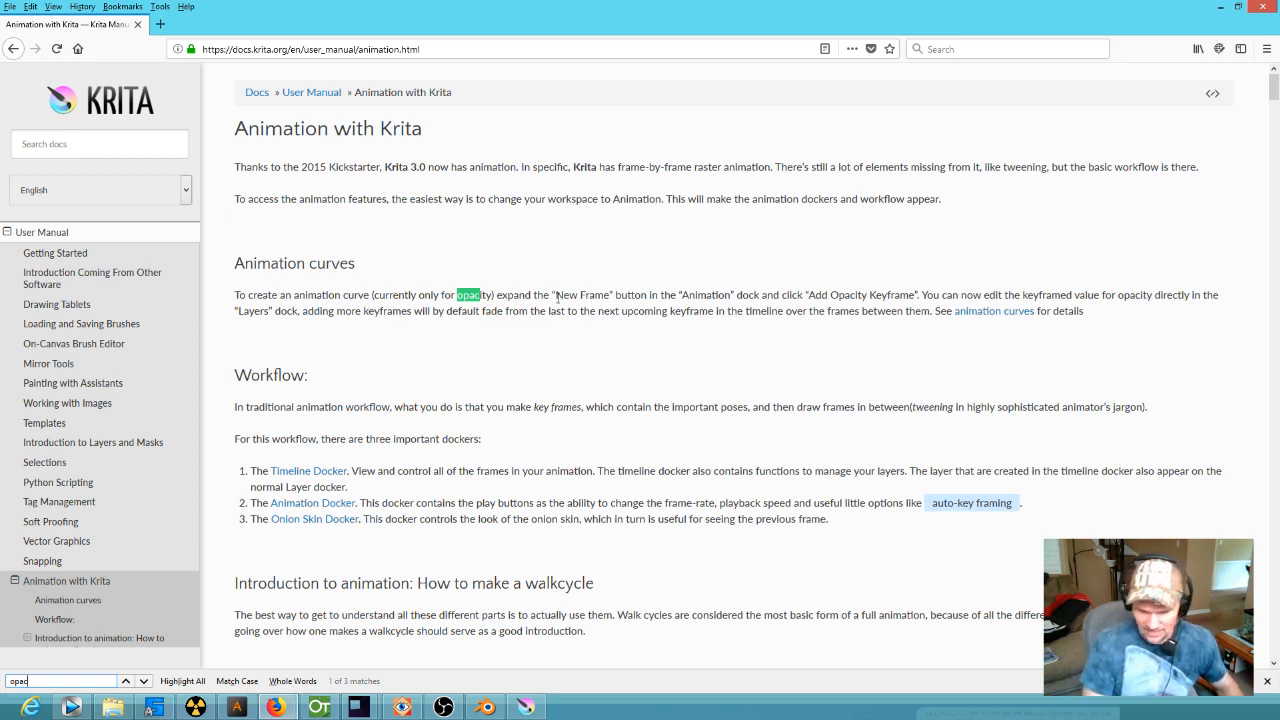
left_click_drag(649, 12, 0, 0)
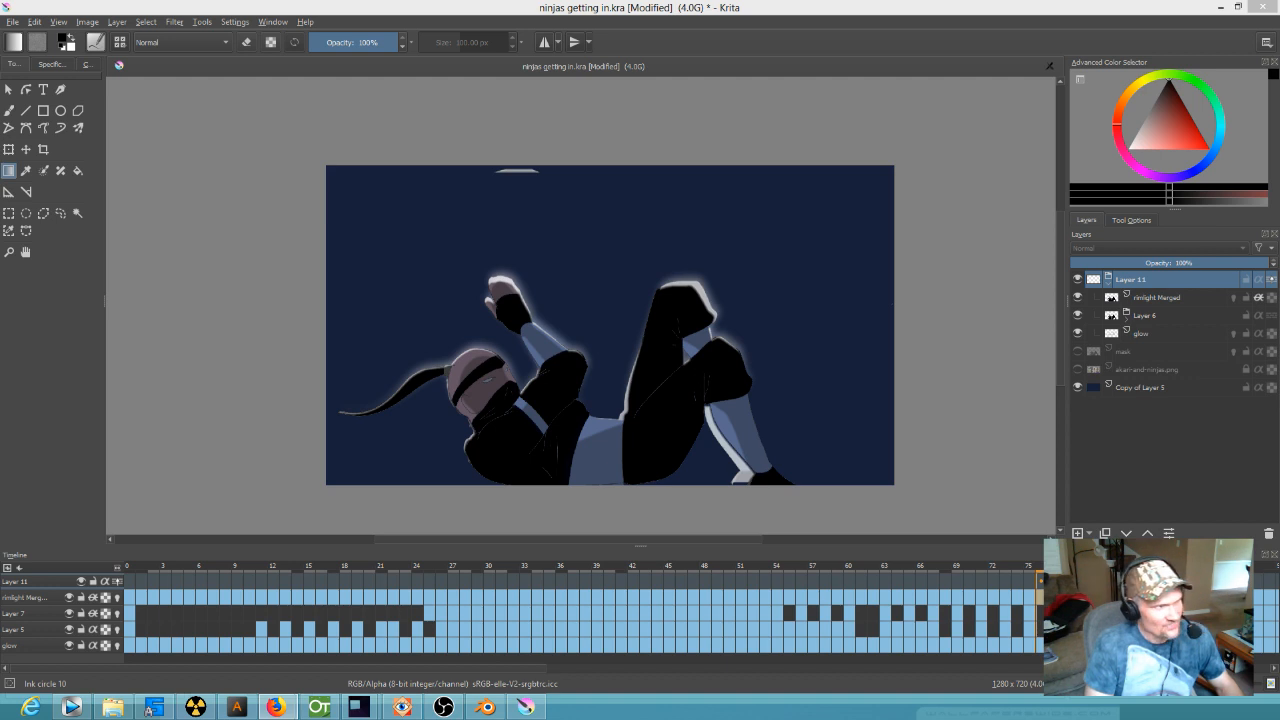
left_click(511, 8)
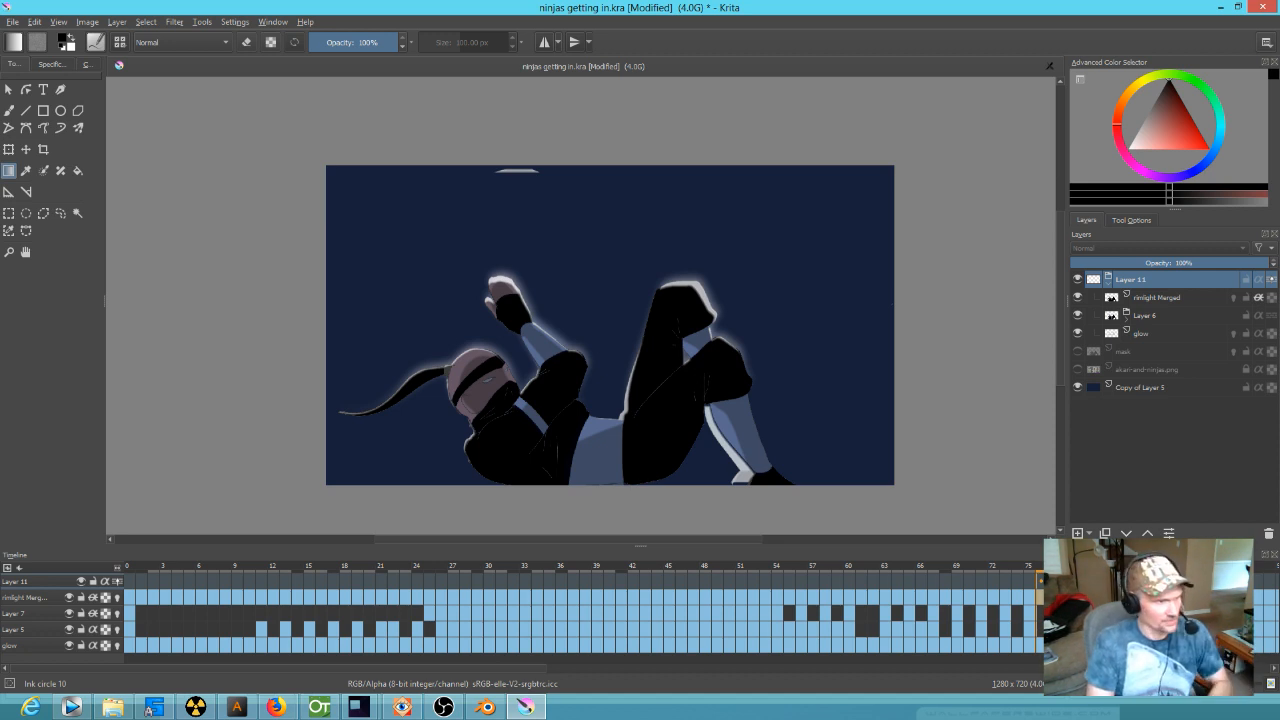
- Add an opacity keyframe to the Layer 11 group at frame 76 and set its opacity to 100%
left_click_drag(5, 0, 380, 182)
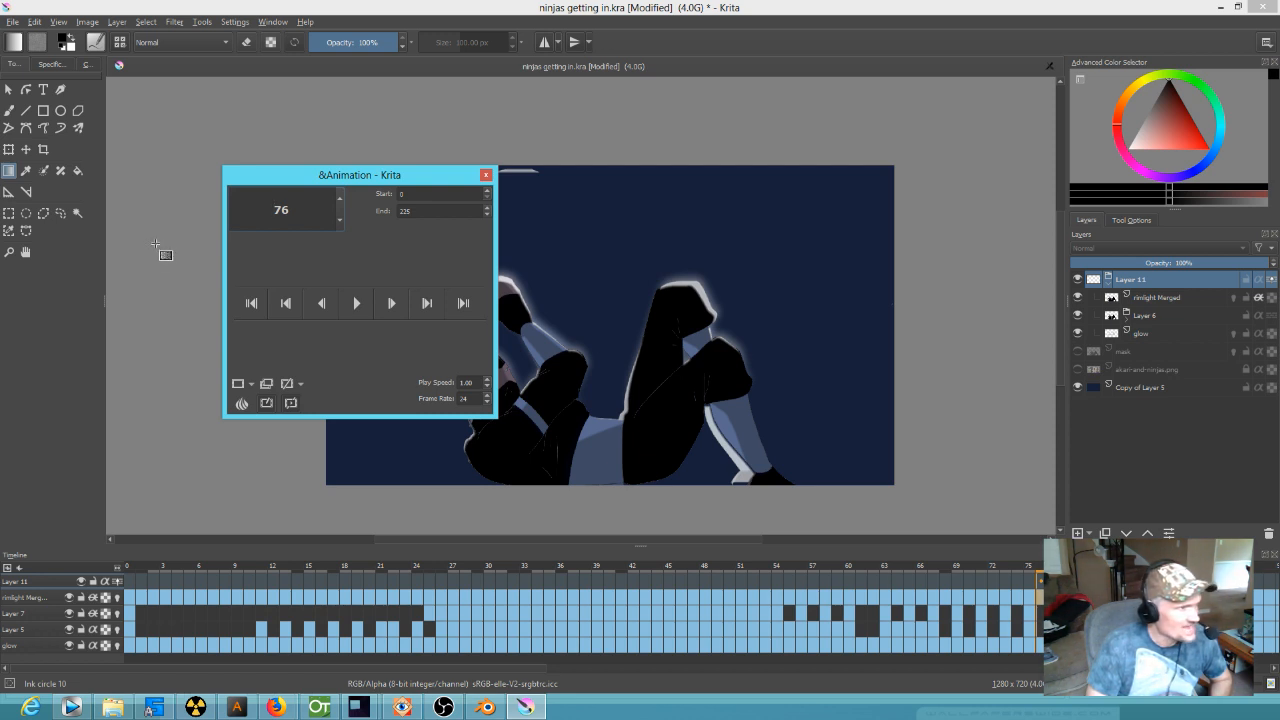
left_click(251, 383)
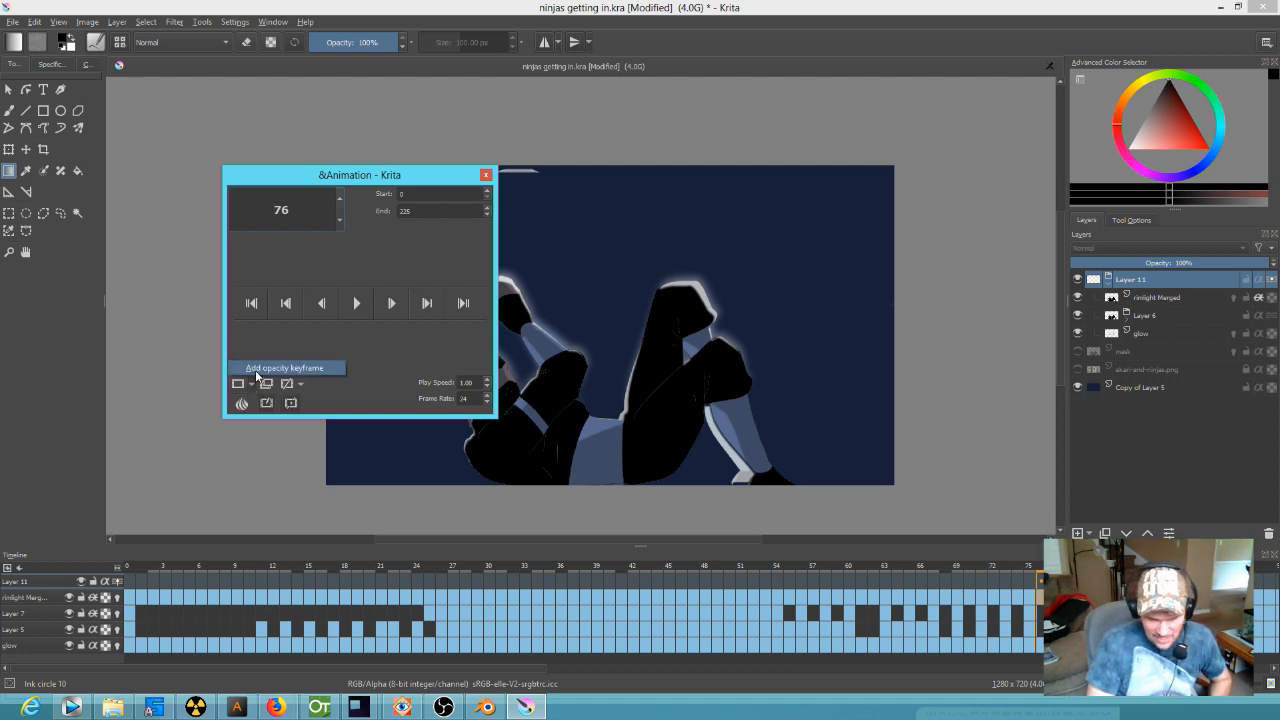
left_click(256, 369)
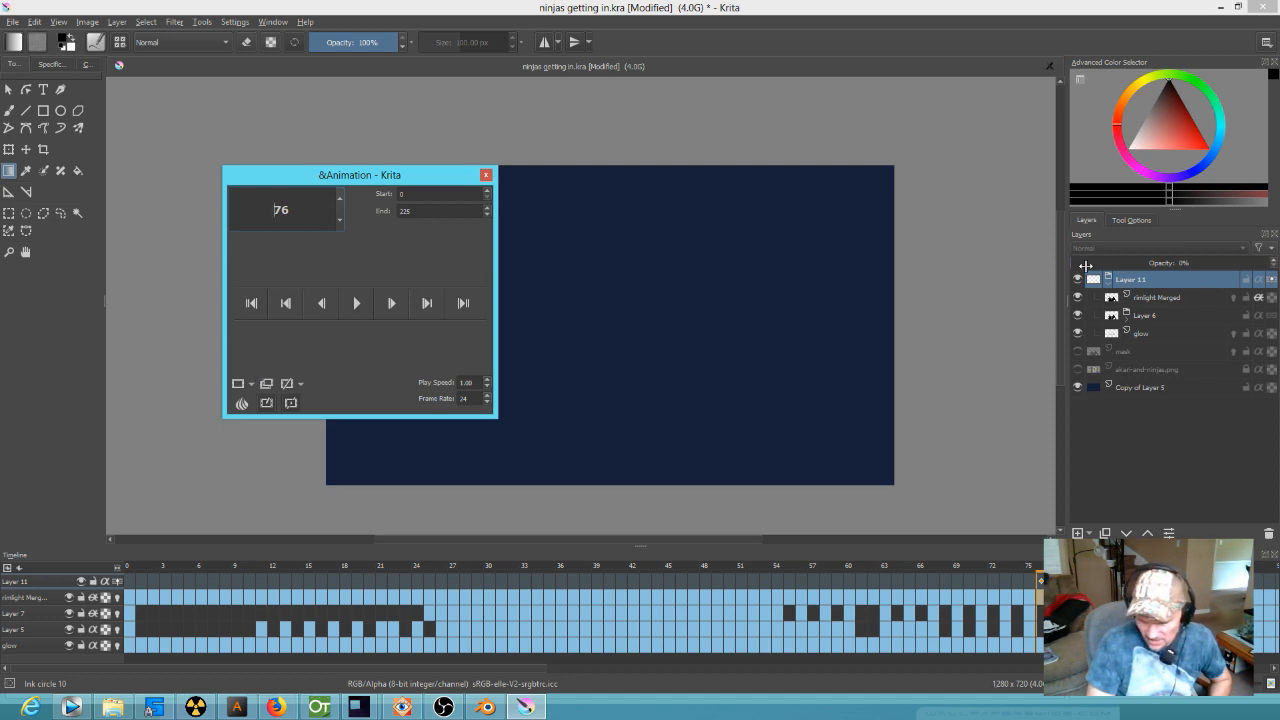
left_click_drag(1080, 263, 1274, 262)
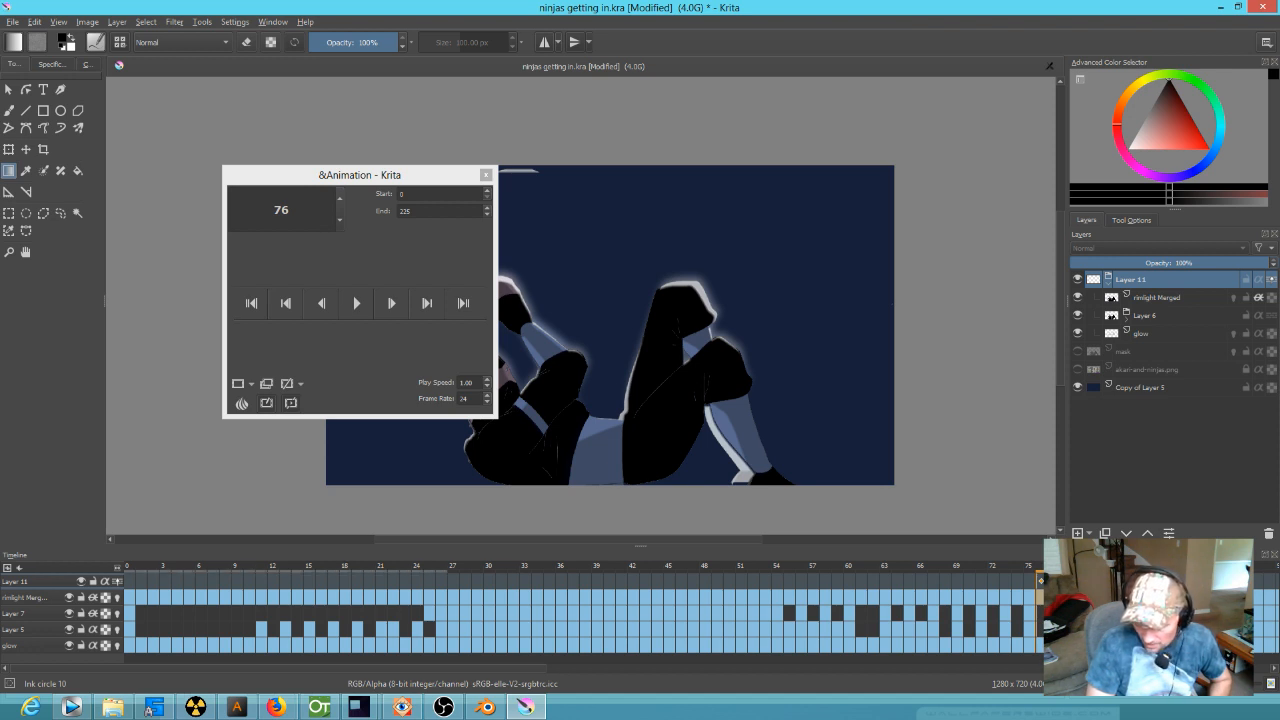
- Step forward frame by frame from frame 76 to frame 88 to examine how the ninja moves after the opacity keyframe
key("Right")
key("Right")
key("Right")
key("Right")
key("Right")
key("Right")
key("Right")
key("Right")
key("Right")
key("Right")
key("Right")
key("Right")
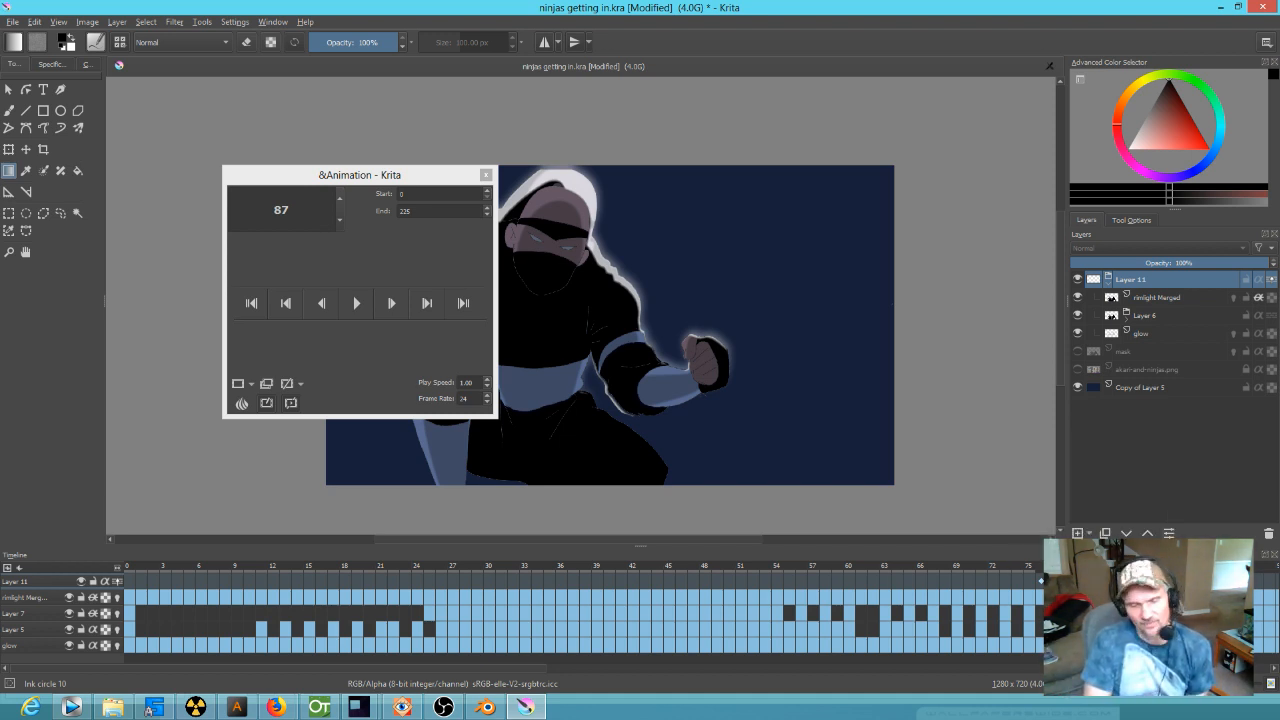
key("Left")
key("Left")
key("Right")
key("Right")
key("Right")
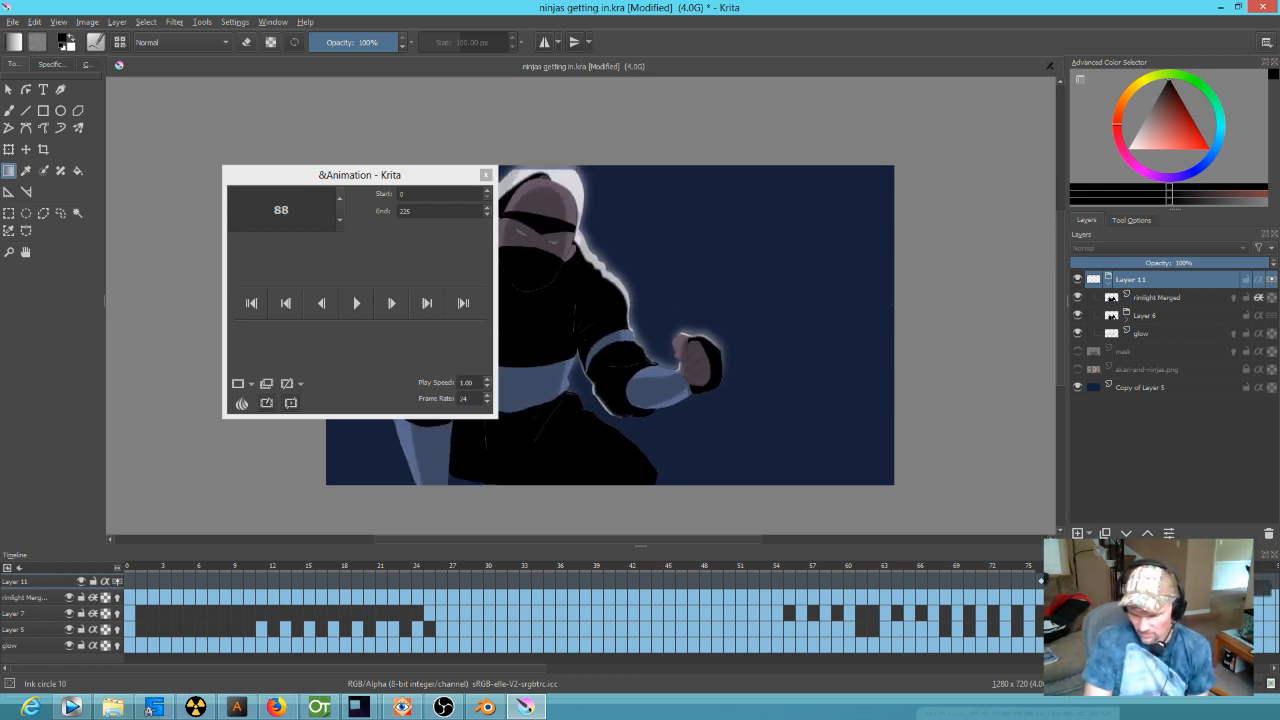
key("Left")
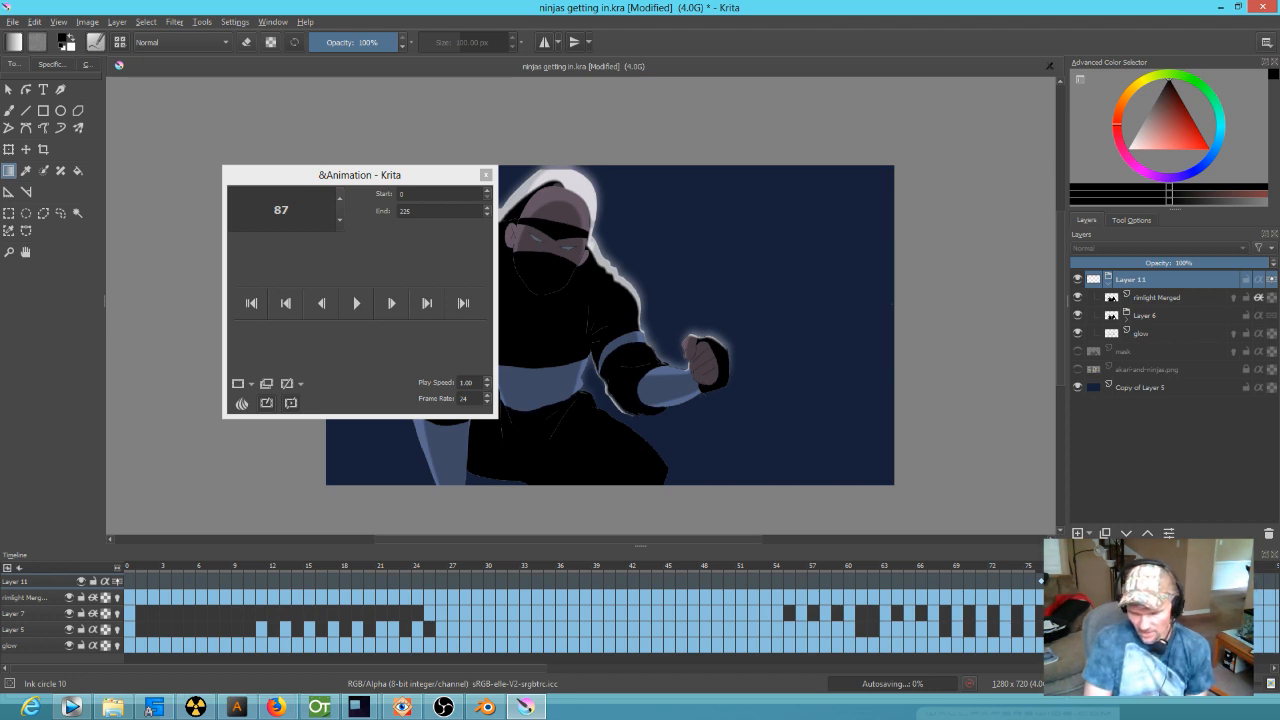
- Return to the keyframe at frame 76, step ahead, and compare the ninja's poses across frames 85 to 89
left_click(1040, 582)
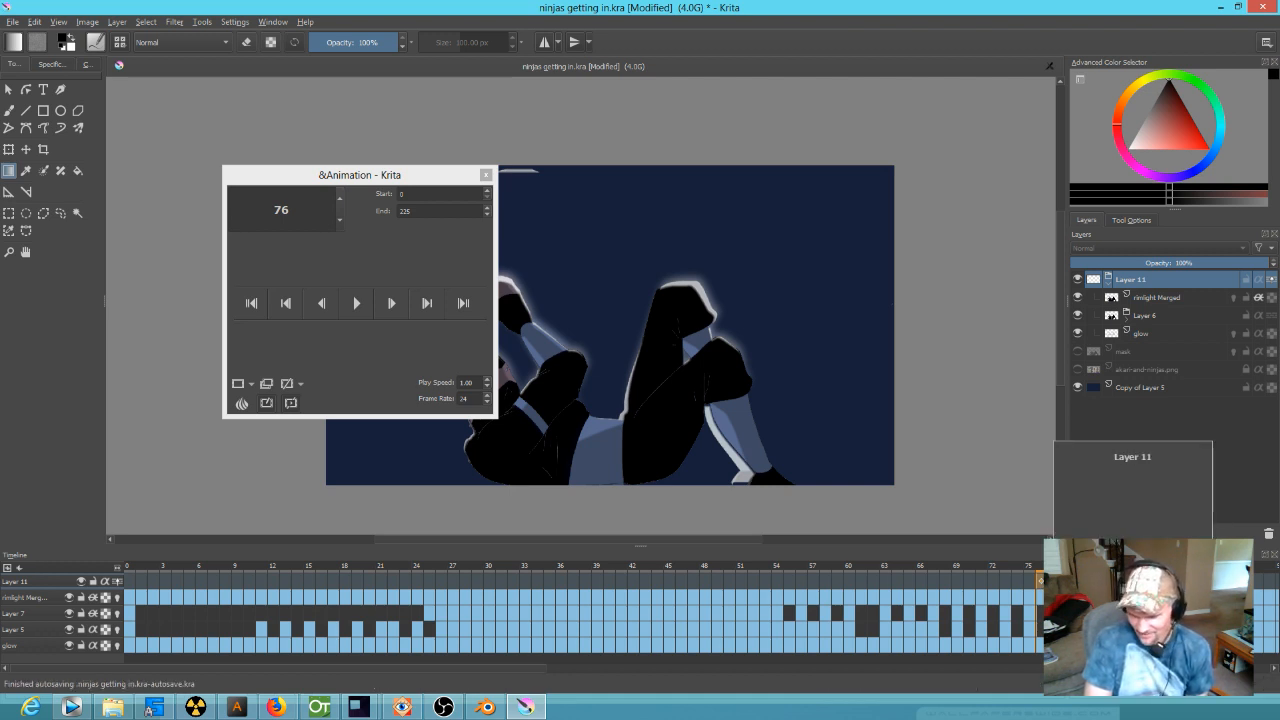
key("Right")
key("Right")
key("Right")
key("Right")
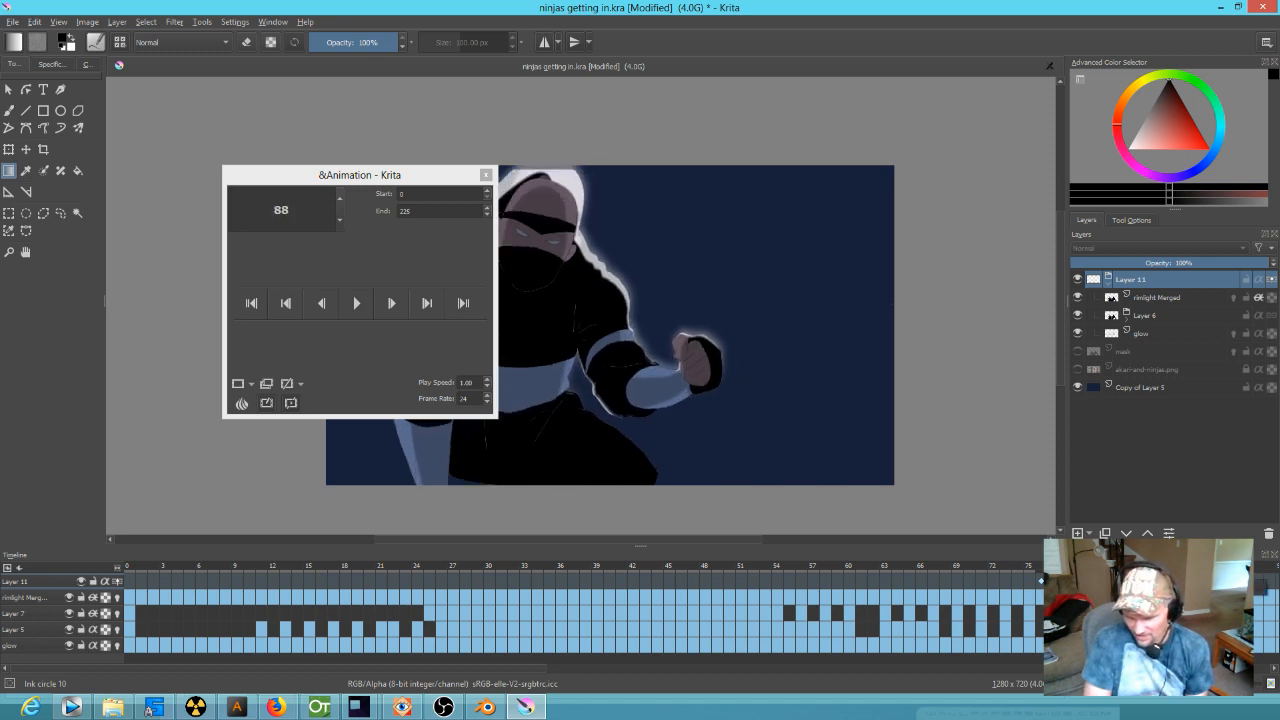
key("Left")
key("Left")
key("Right")
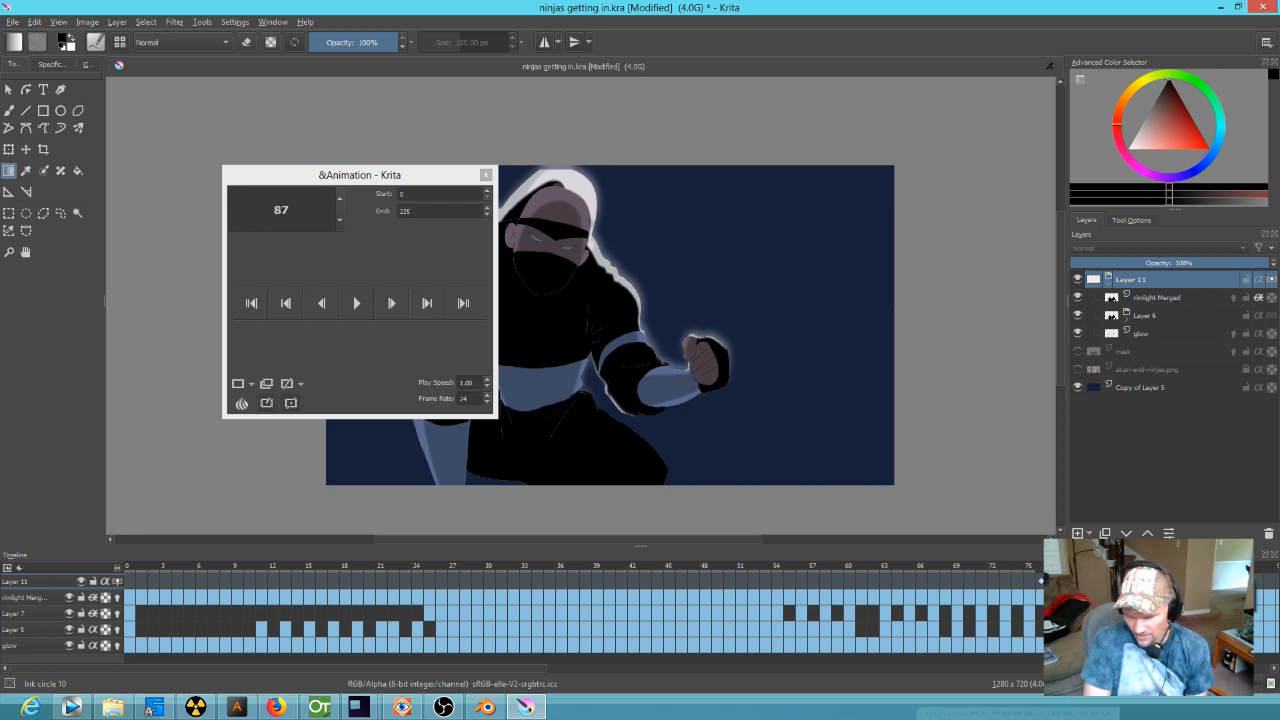
key("Left")
key("Left")
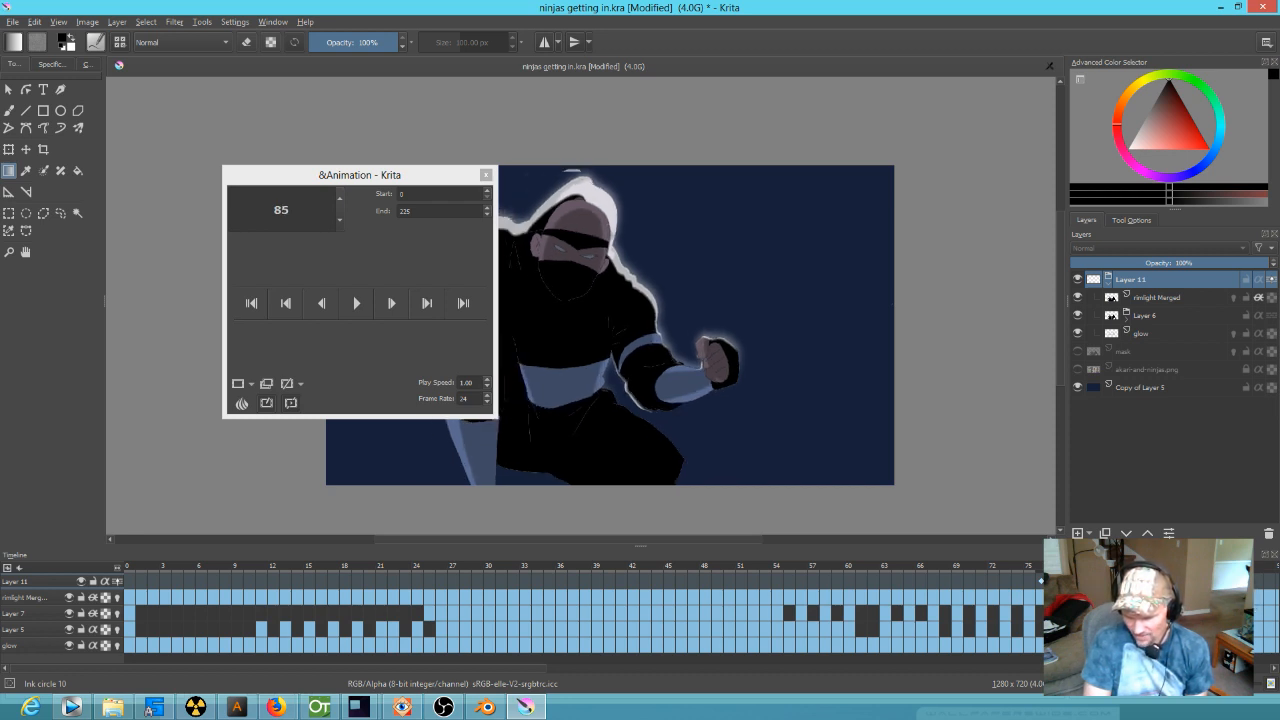
key("Right")
key("Right")
key("Right")
key("Right")
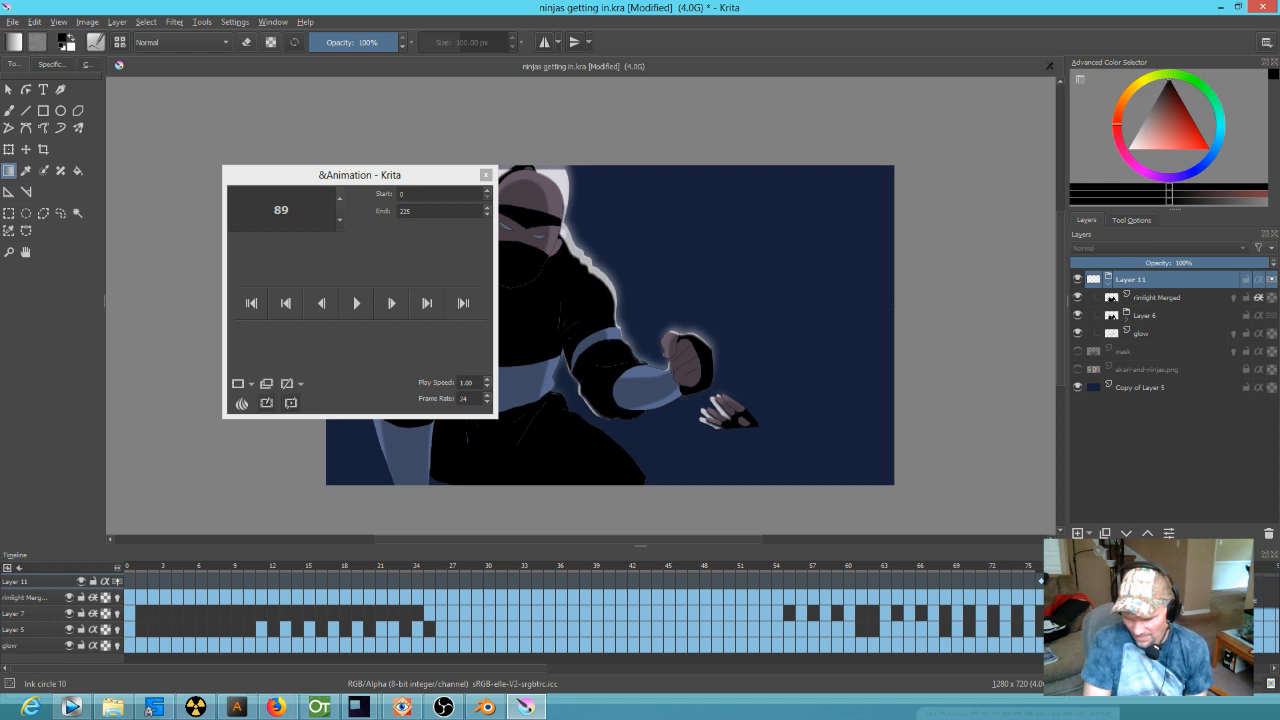
key("Left")
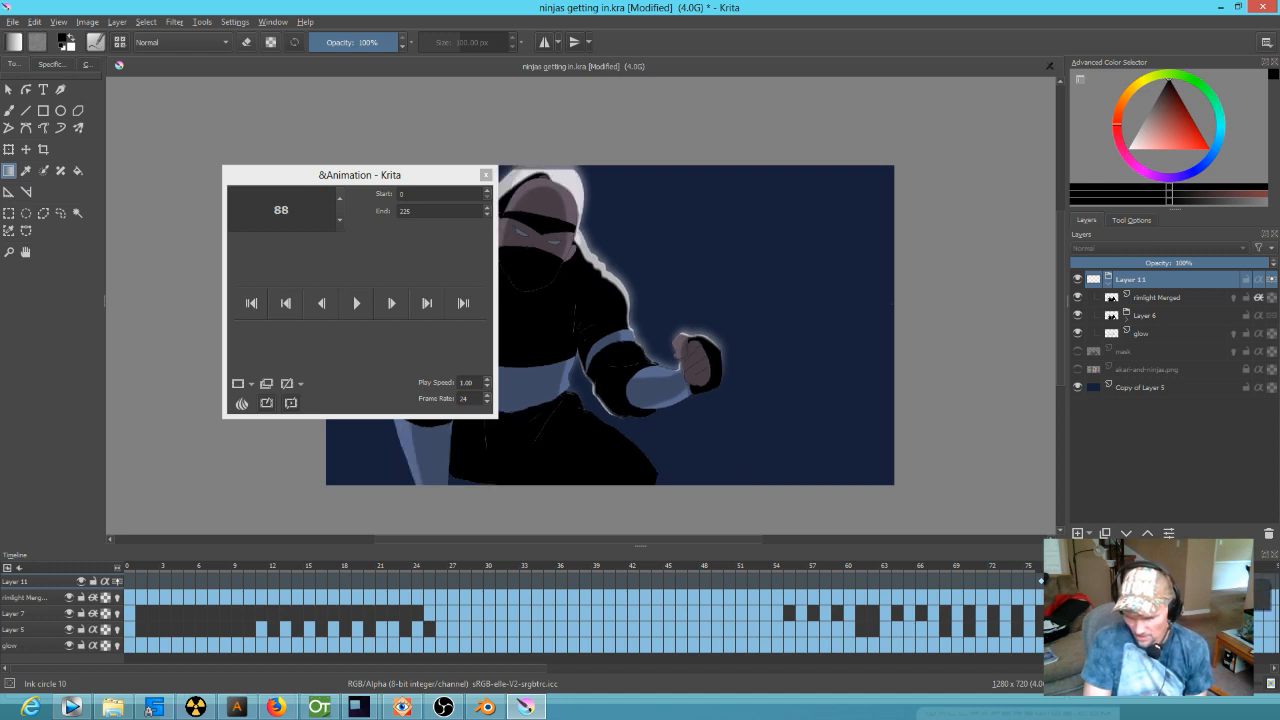
- Step back to frame 81, forward to frame 90, and back to frame 76 to examine the crouching ninja's motion
key("Left")
key("Left")
key("Left")
key("Left")
key("Left")
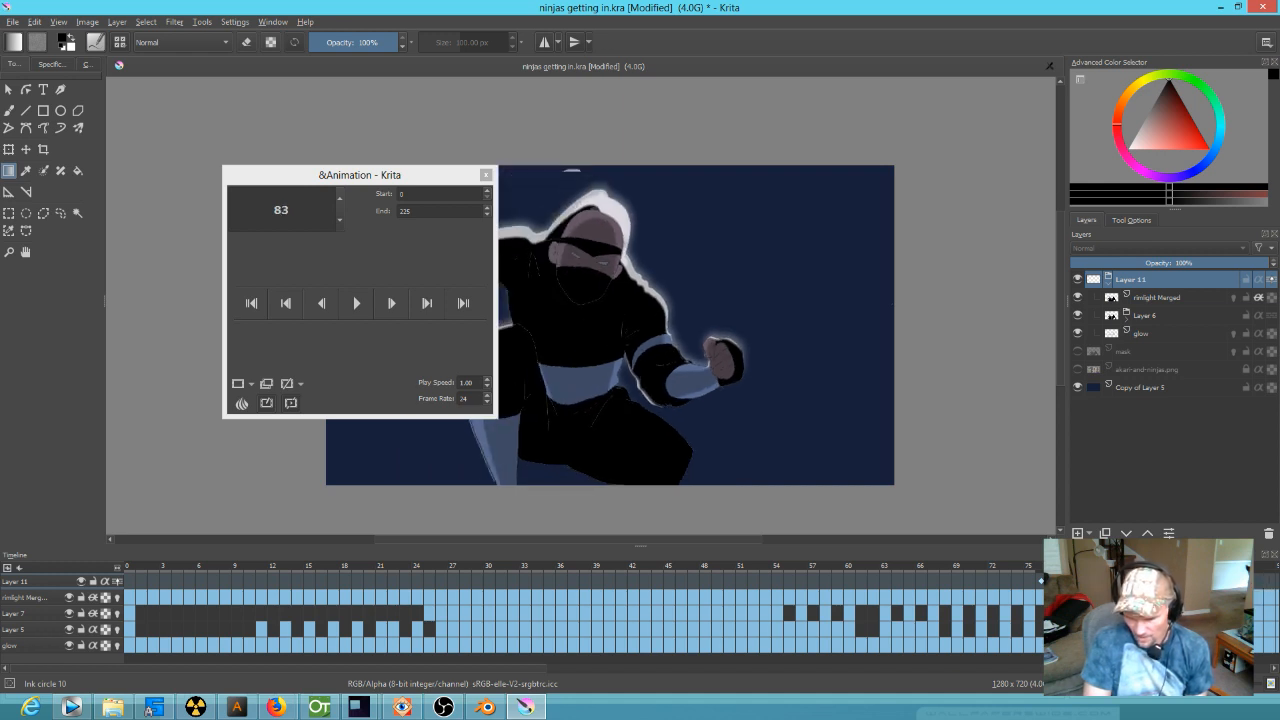
key("Left")
key("Left")
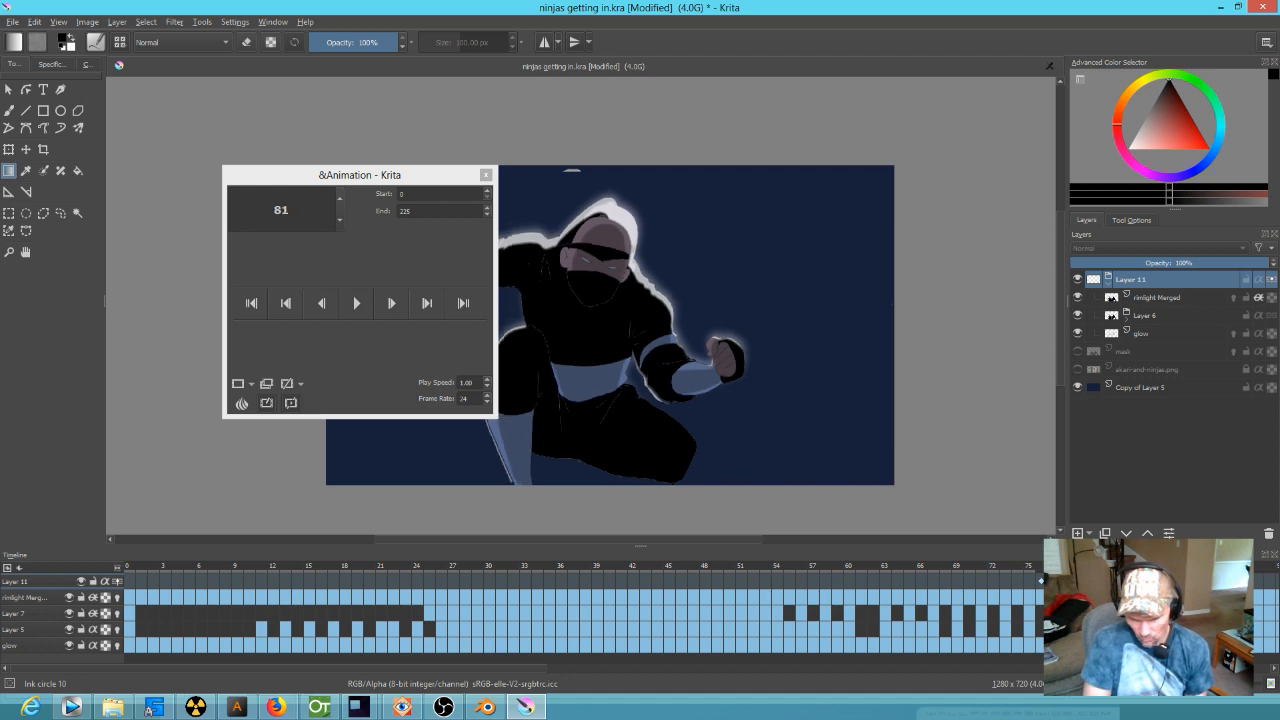
key("Left")
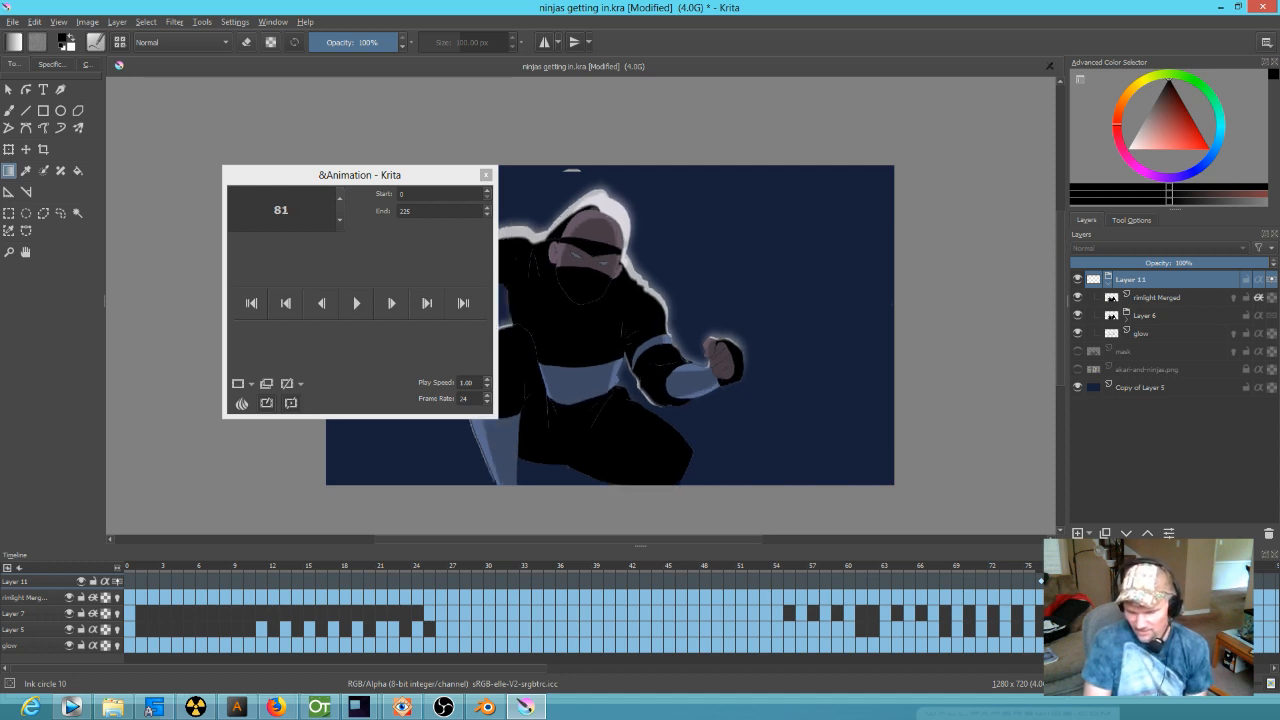
key("Right")
key("Right")
key("Right")
key("Right")
key("Right")
key("Right")
key("Right")
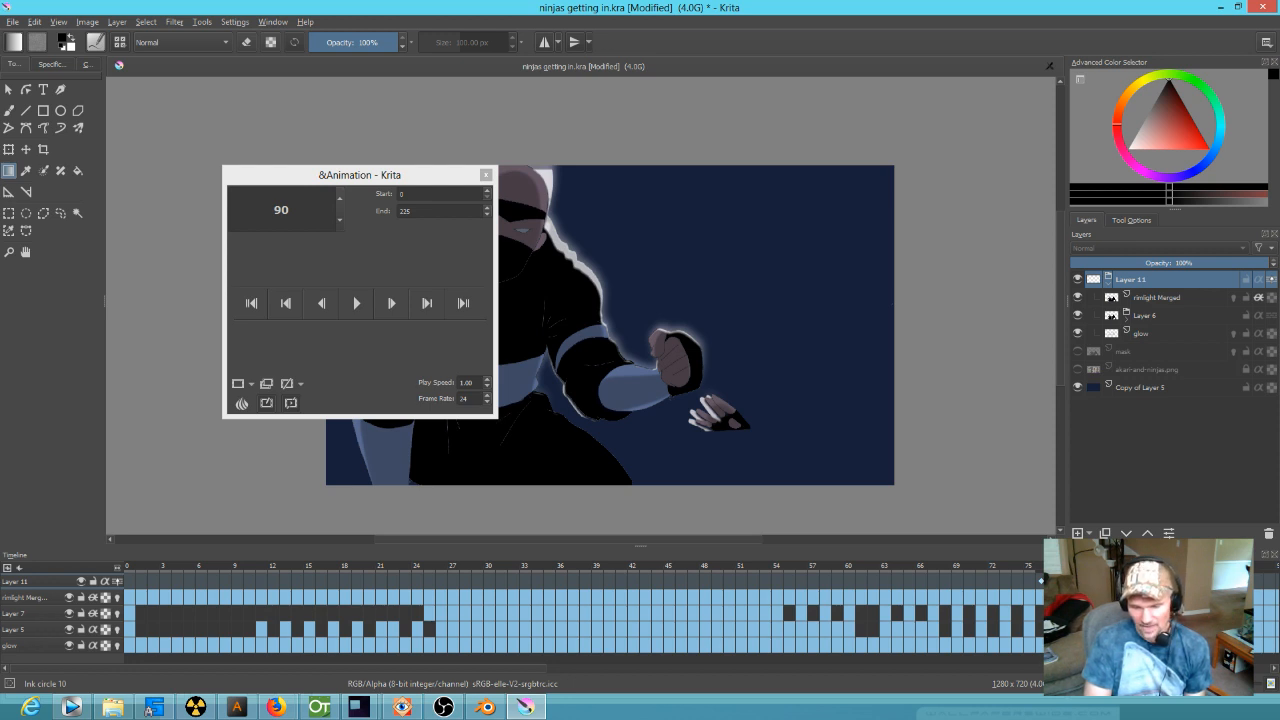
key("Left")
key("Left")
key("Left")
key("Left")
key("Left")
key("Left")
key("Left")
key("Left")
key("Left")
key("Left")
key("Left")
key("Left")
key("Left")
key("Left")
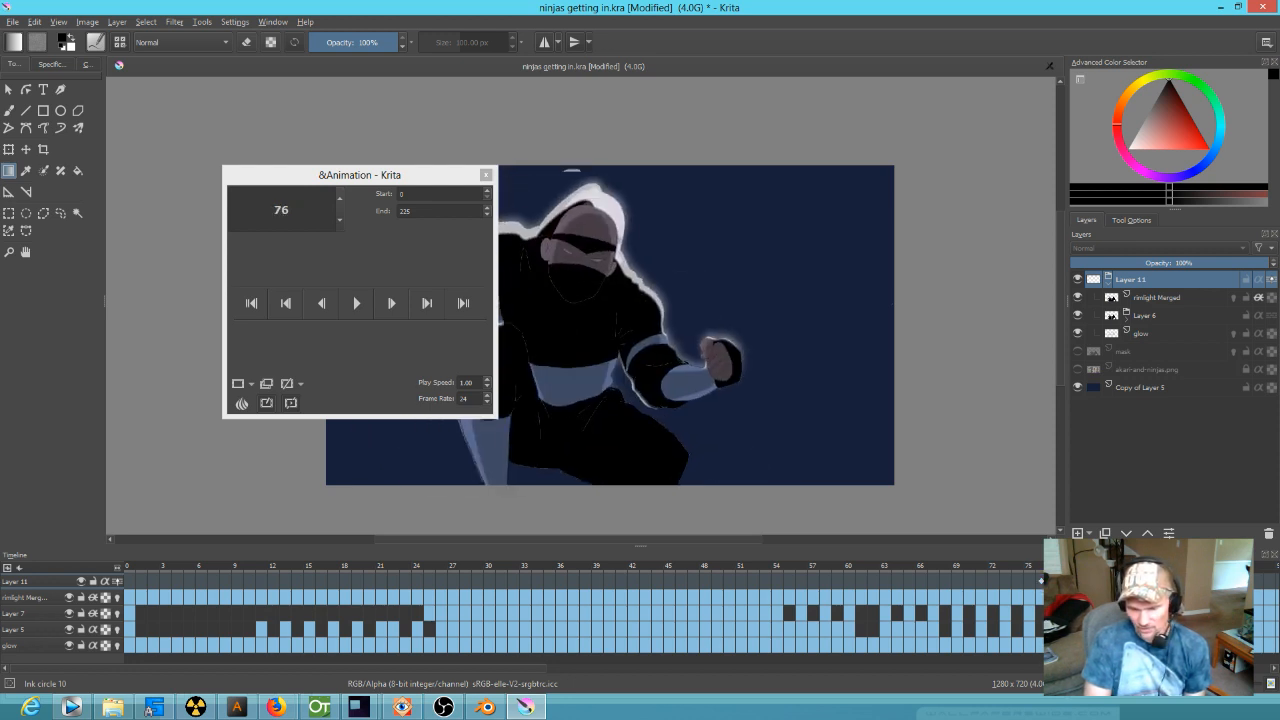
- Step forward frame by frame from frame 76 to frame 87 to find where the rim light fade should end
key("Right")
key("Right")
key("Right")
key("Right")
key("Right")
key("Right")
key("Right")
key("Right")
key("Right")
key("Right")
key("Right")
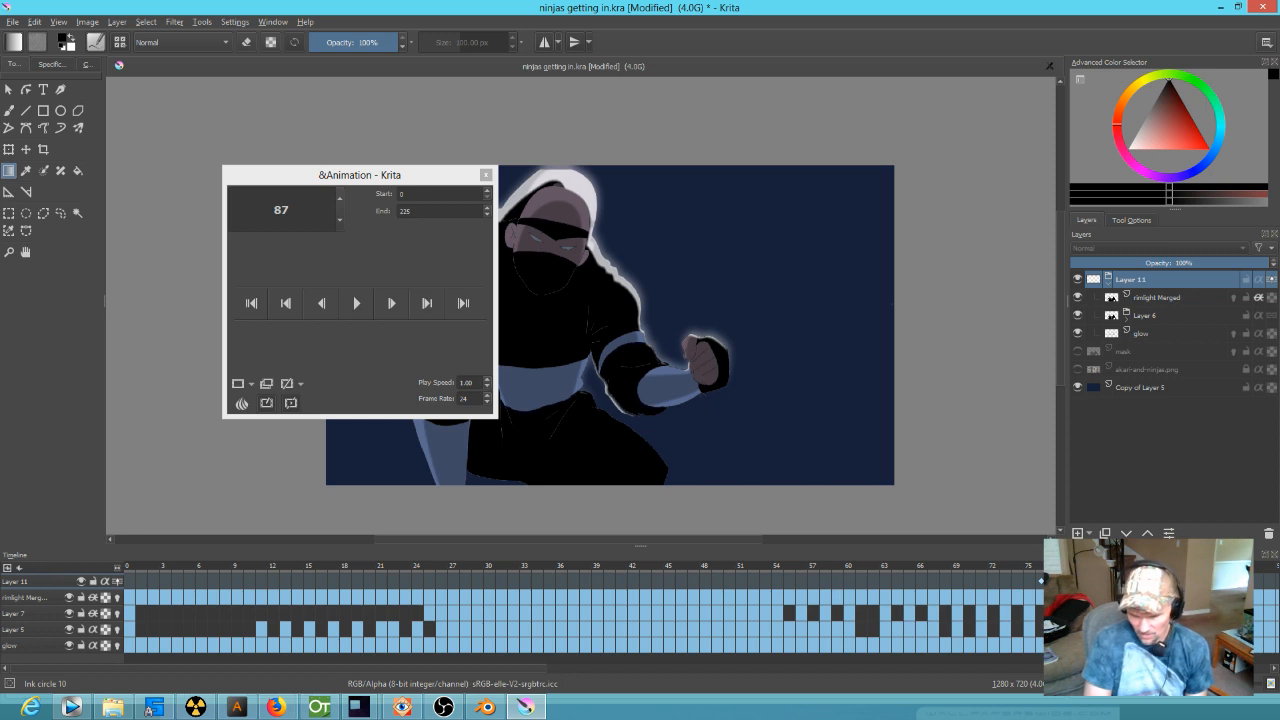
- Return to the keyframe at frame 76, advance to frame 87, and set the Layer 11 group's opacity to 0% there
key("Left")
key("Left")
key("Left")
key("Left")
key("Left")
key("Left")
key("Left")
key("Left")
key("Left")
key("Left")
key("Left")
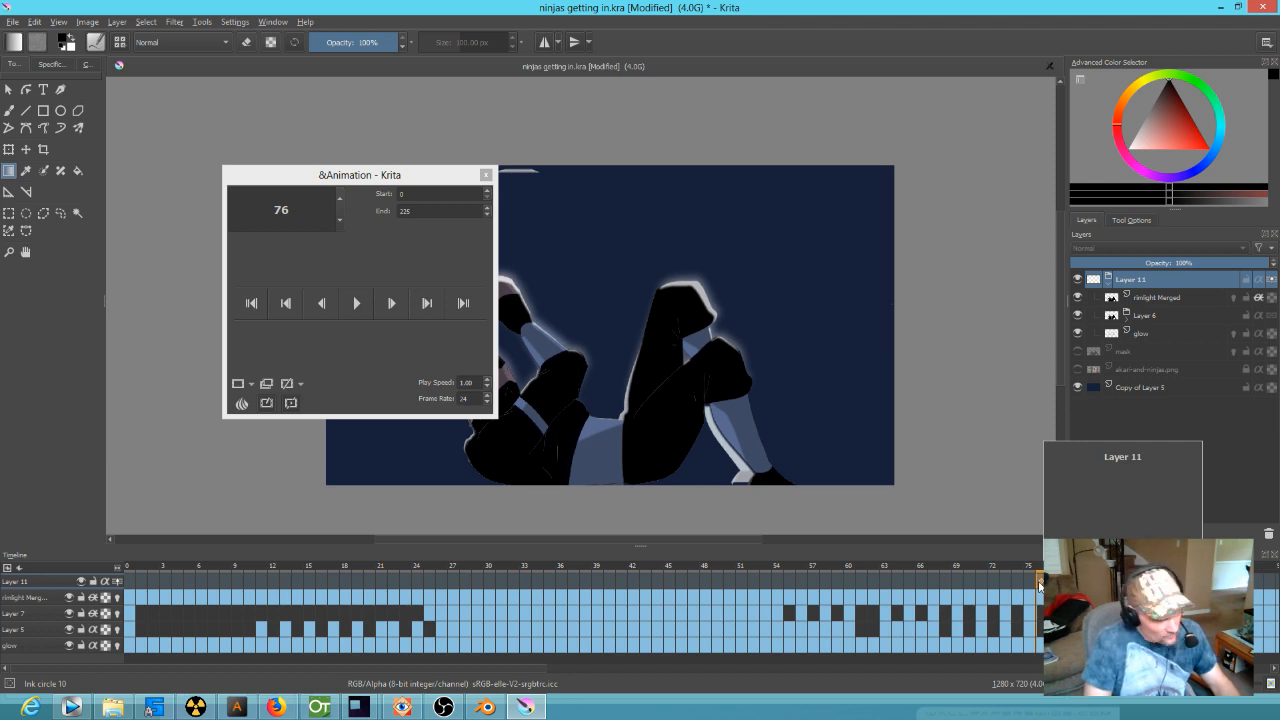
key("space")
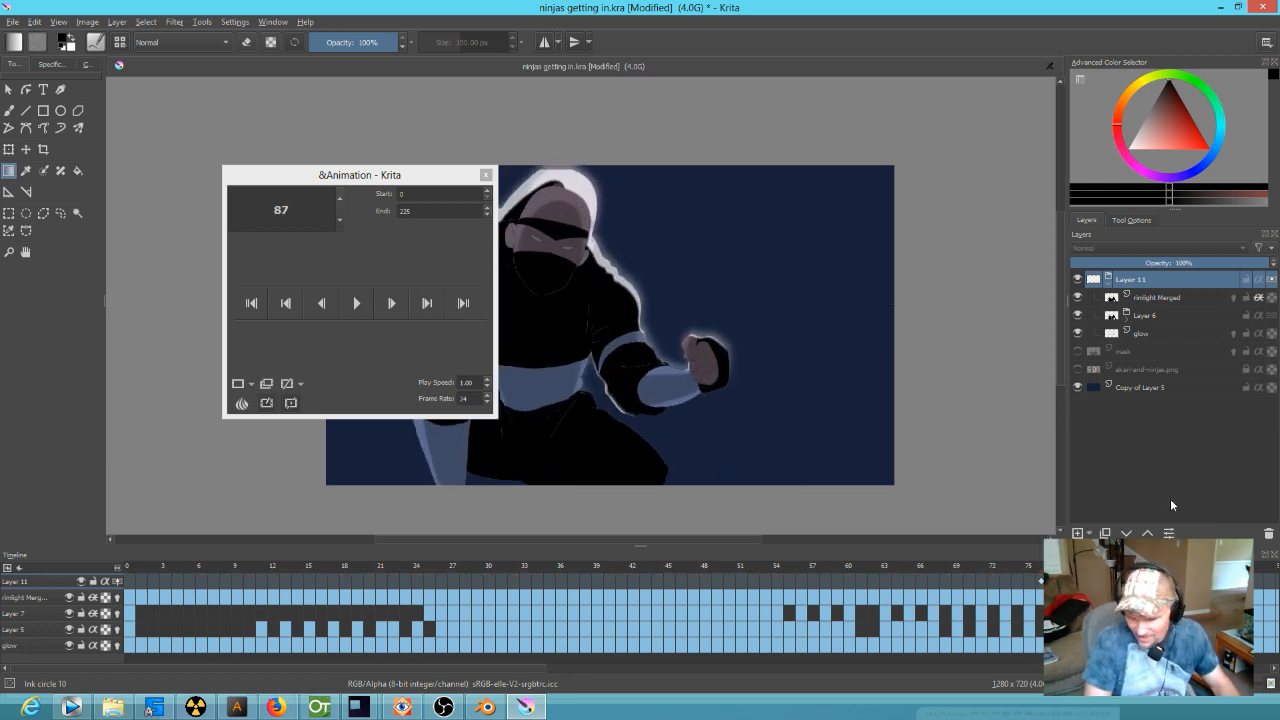
left_click_drag(1262, 262, 1047, 262)
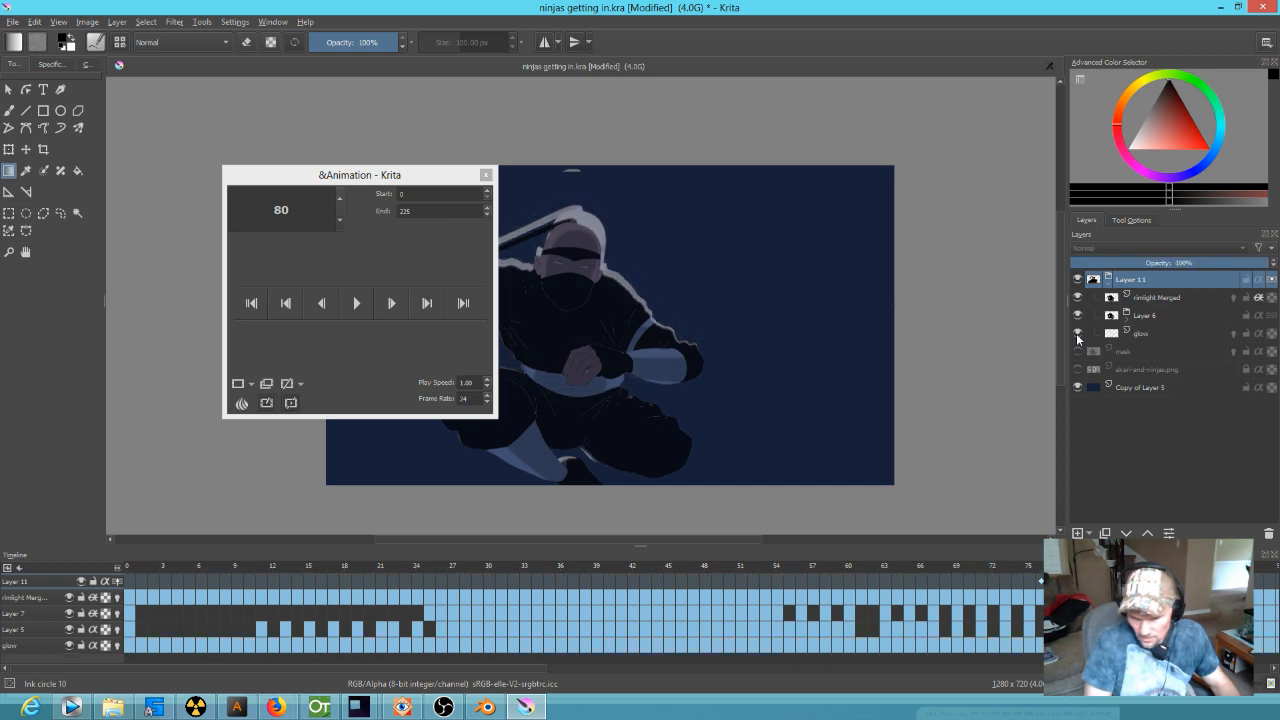
- Check the Layer 6 group by toggling its visibility, and move it out of the Layer 11 group to directly below that group
left_click(1079, 316)
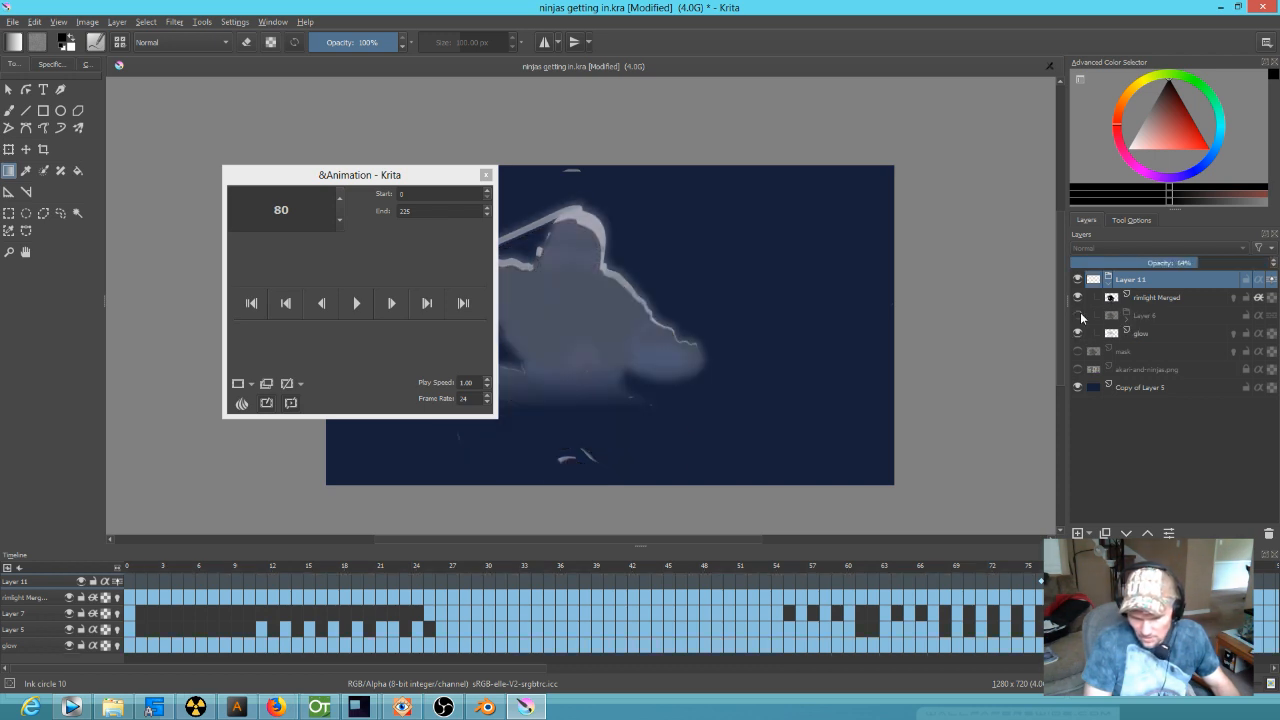
left_click(1079, 316)
left_click(1145, 316)
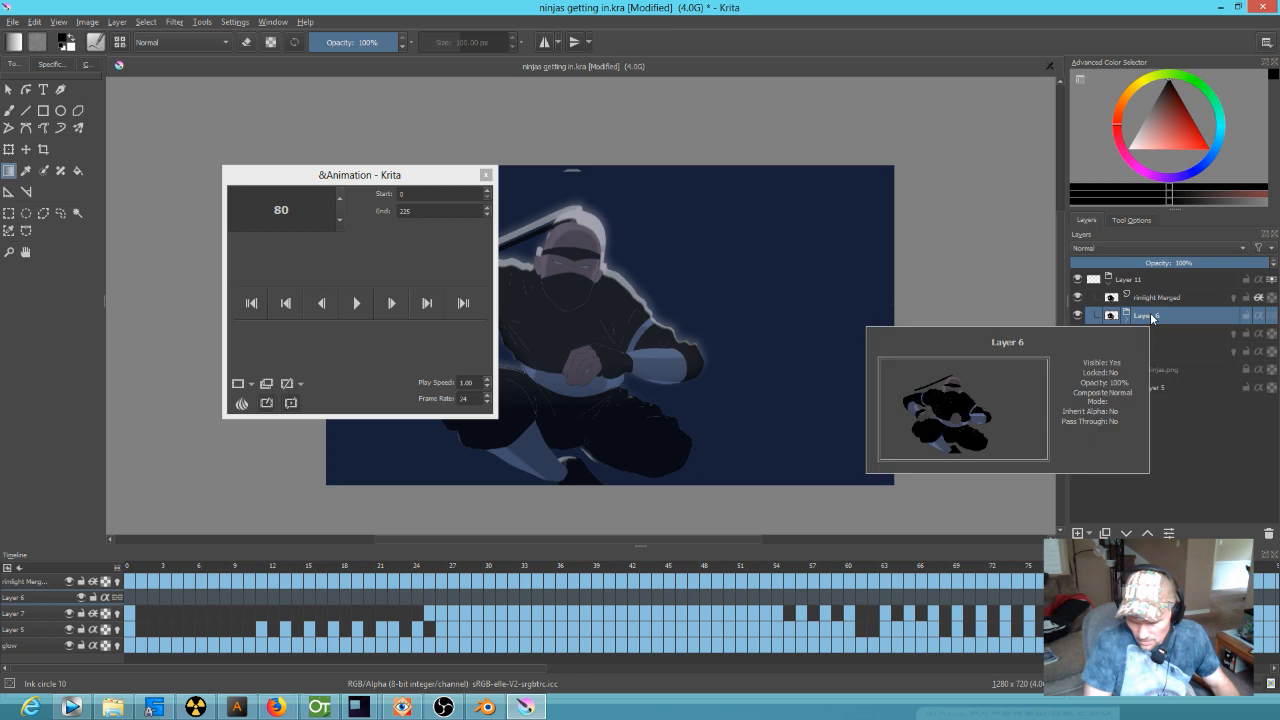
left_click_drag(1151, 318, 1153, 341)
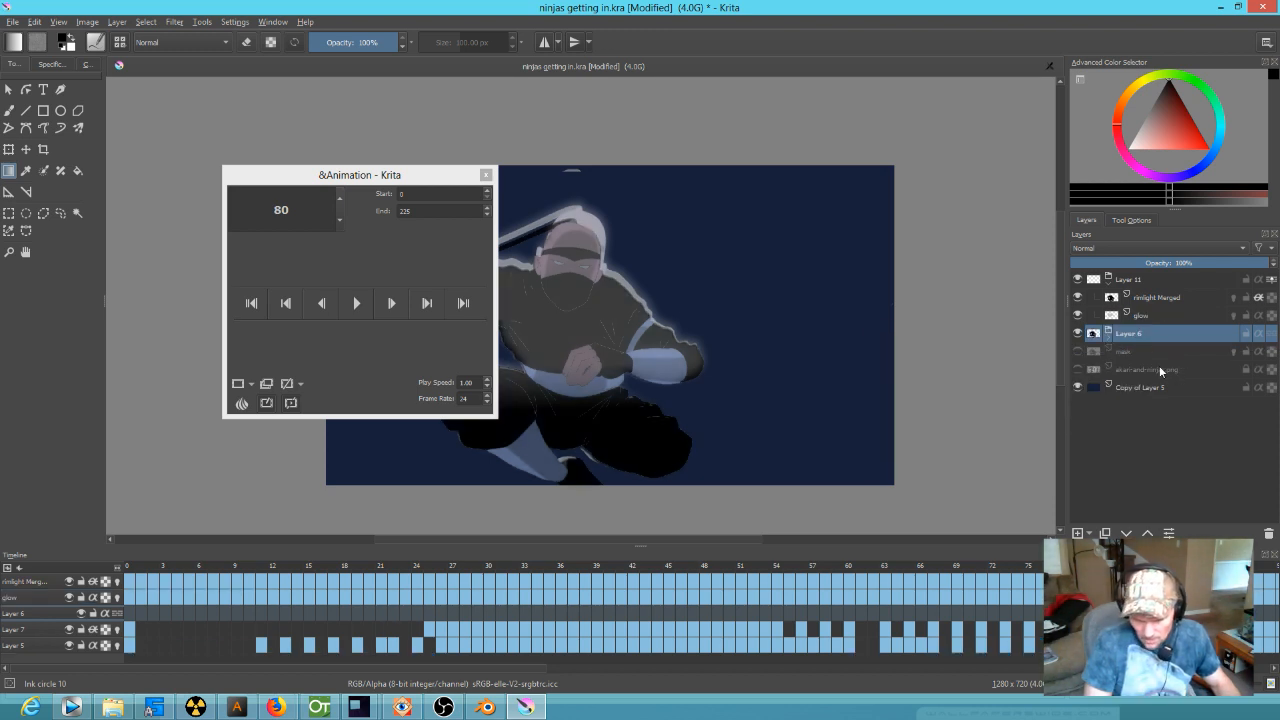
- Set the Layer 11 group's opacity to 30% at frame 87 and close the floating Animation window
left_click(1142, 284)
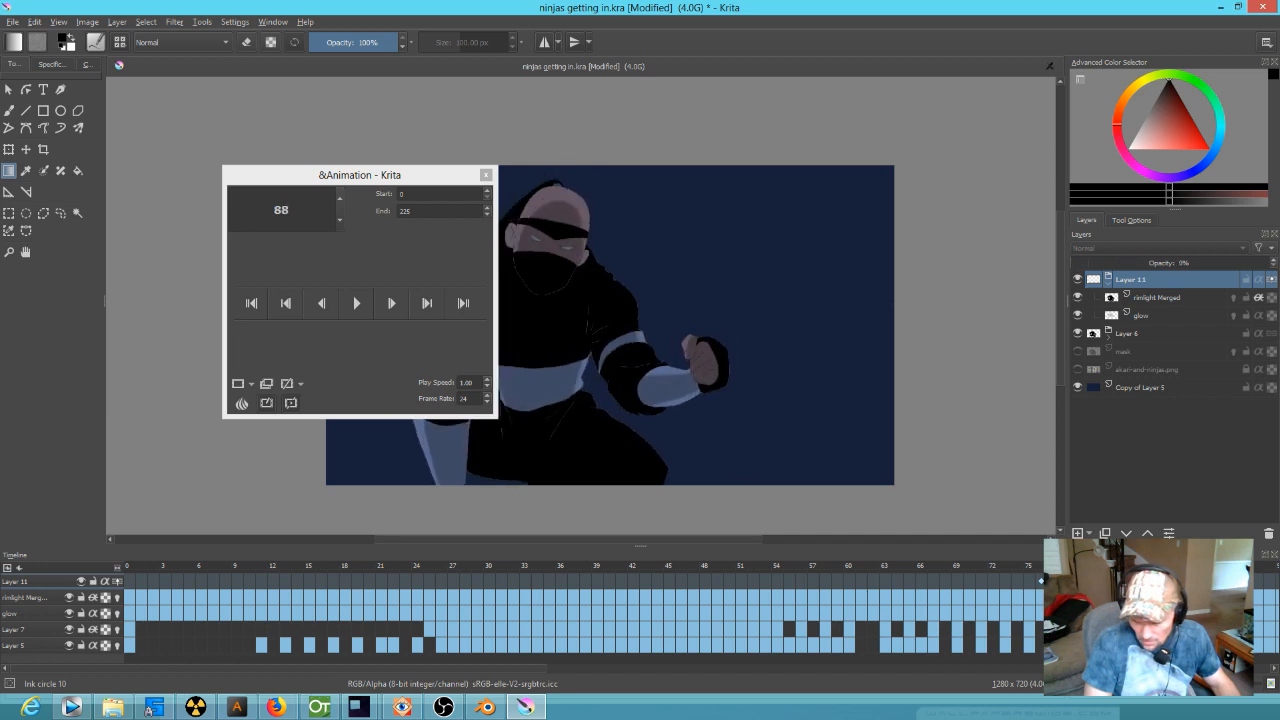
left_click(1126, 262)
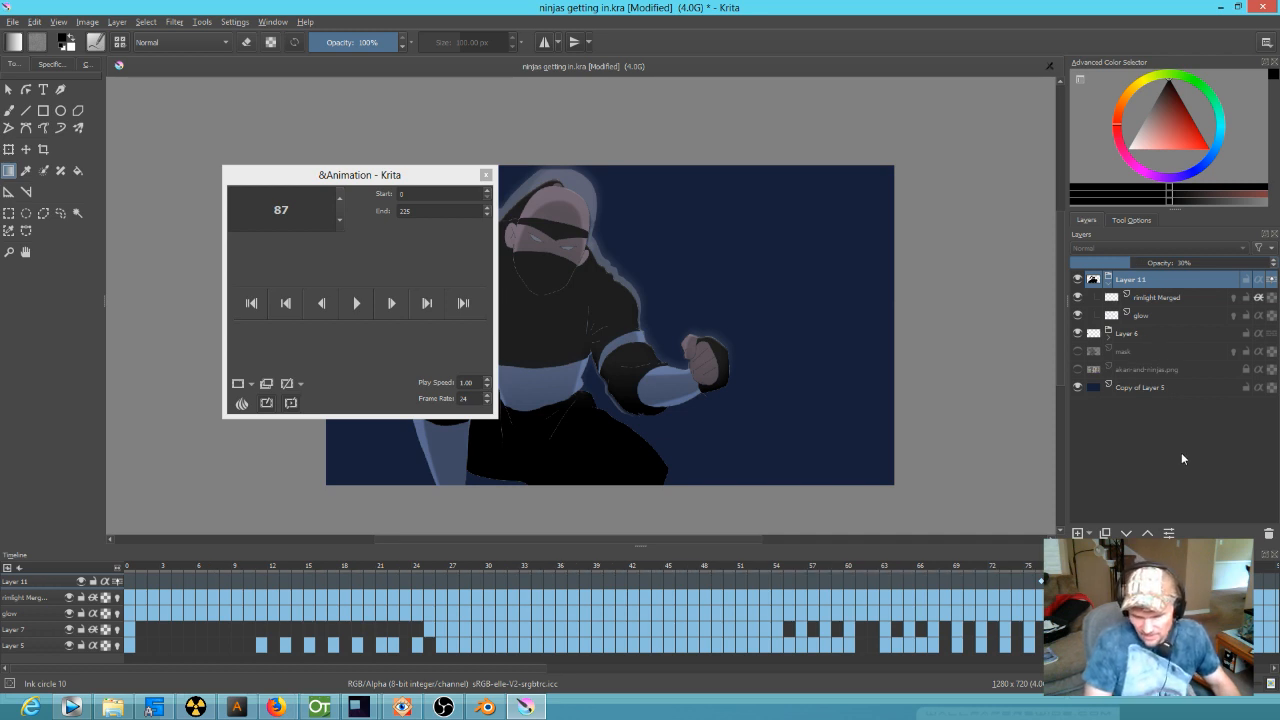
left_click(450, 180)
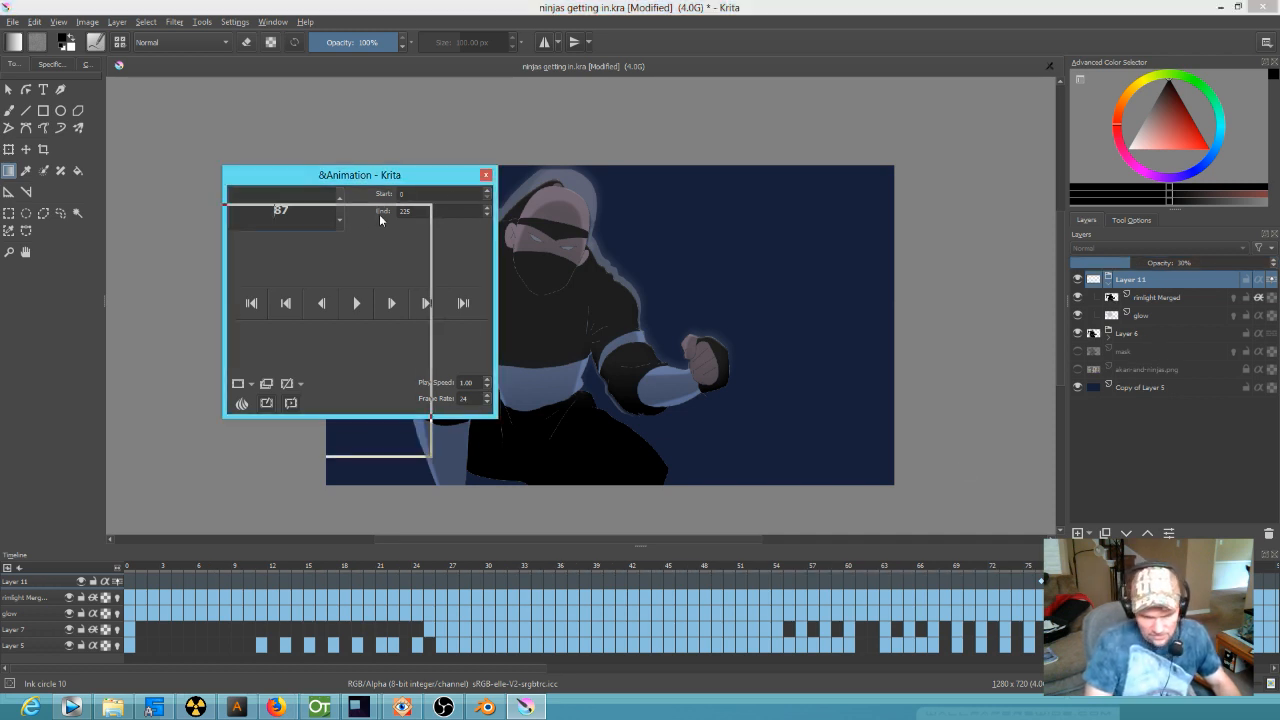
left_click(486, 175)
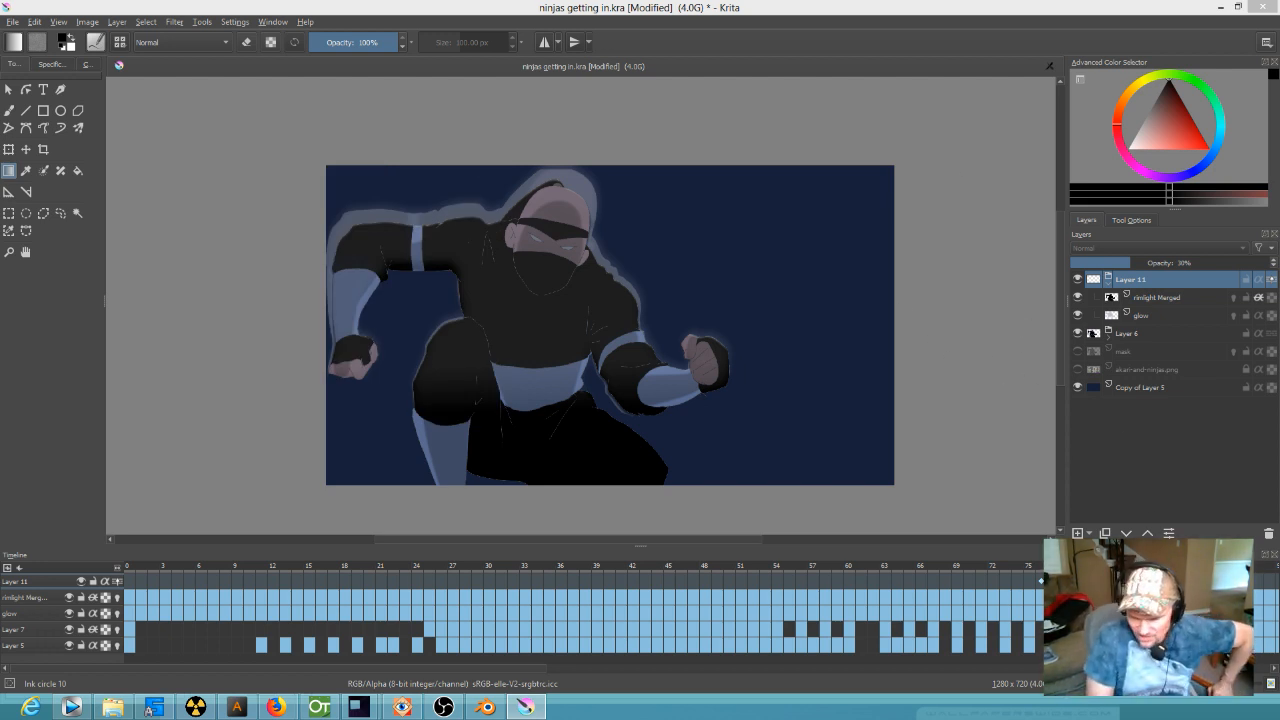
- Select the Layer 6 group and toggle its visibility off and on to compare the ninja with the overlays
left_click(1121, 334)
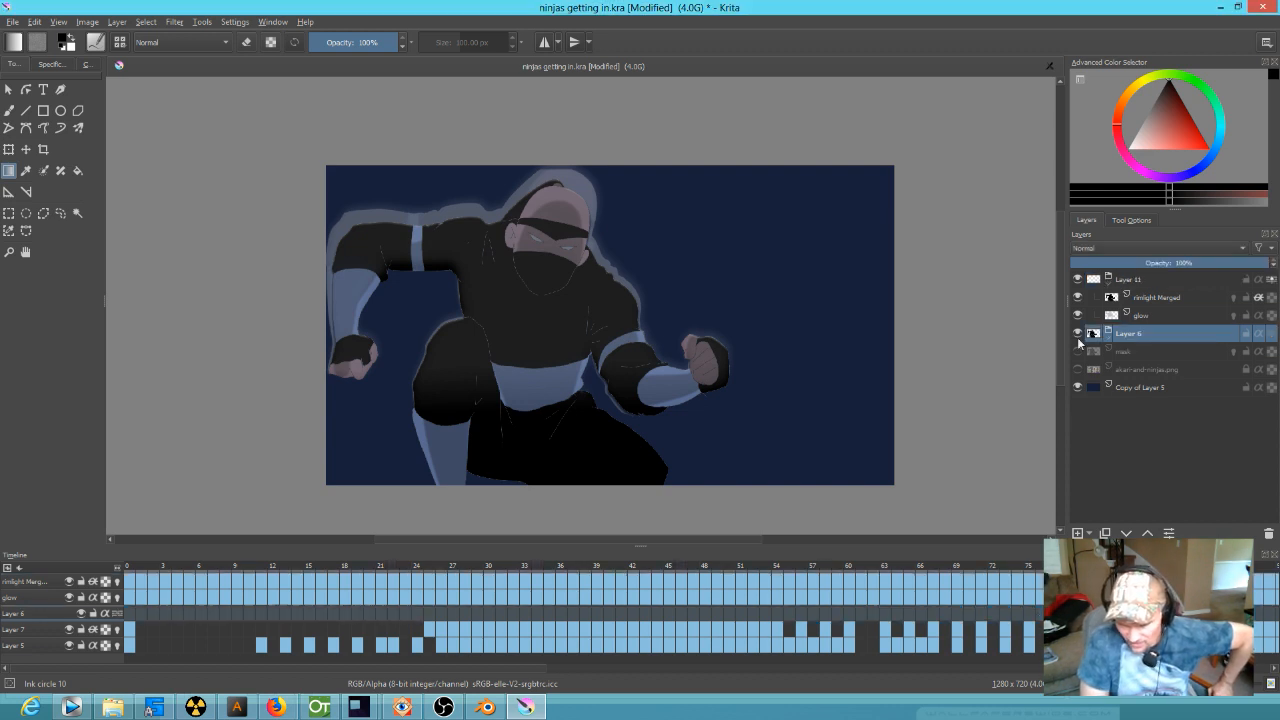
left_click(1108, 337)
left_click(1107, 335)
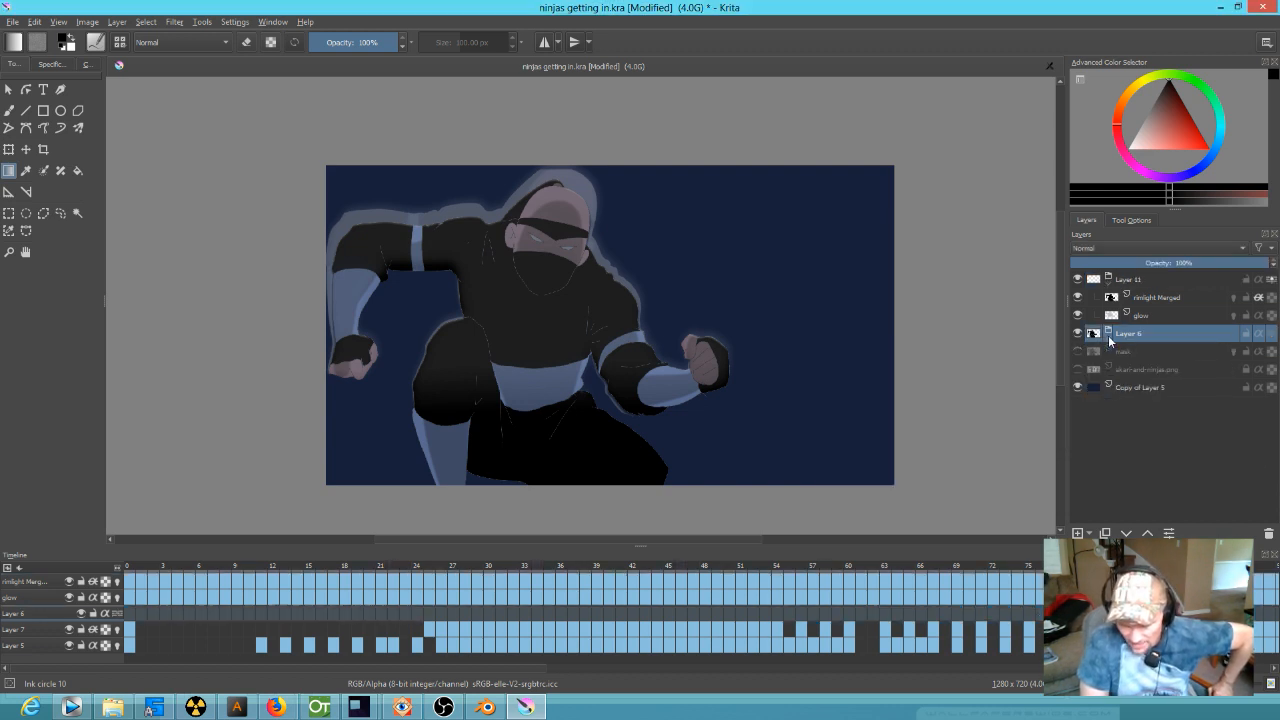
left_click(1078, 335)
left_click(1078, 335)
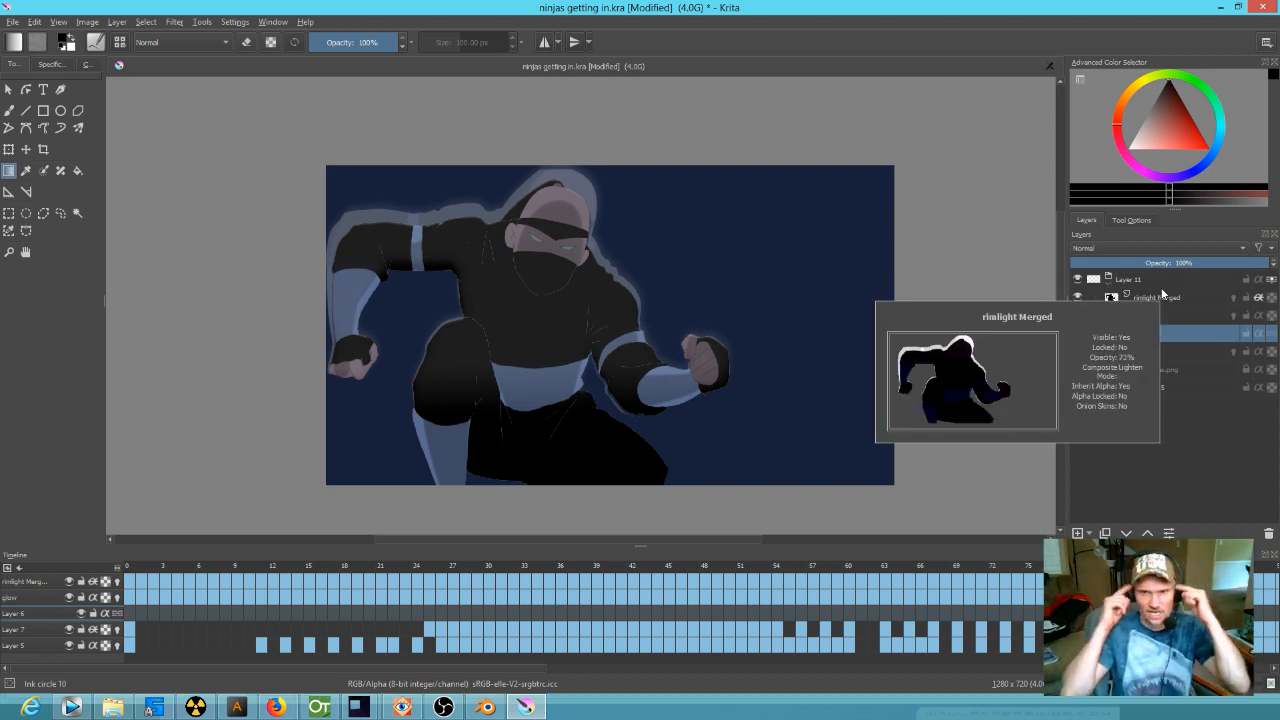
- Hide and show the rimlight Merged layer to examine how it affects the ninja
left_click(1152, 298)
left_click(1078, 298)
left_click(1079, 298)
left_click(1079, 298)
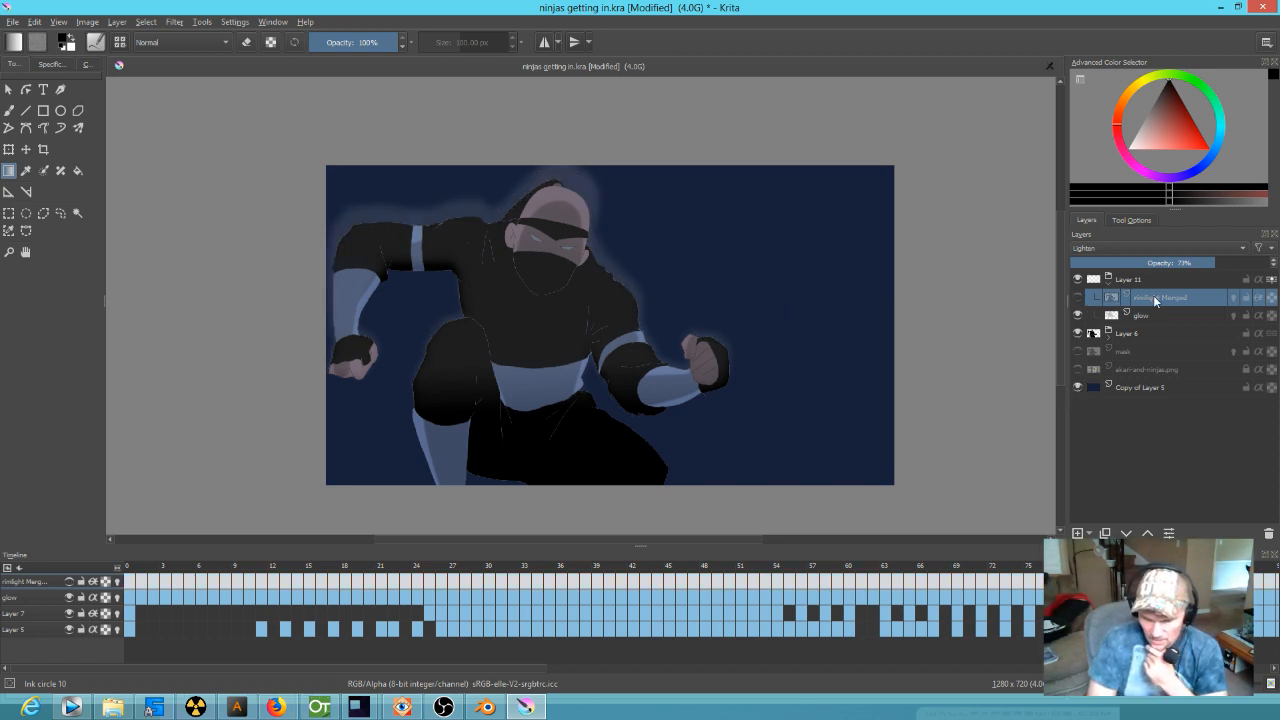
left_click(1078, 298)
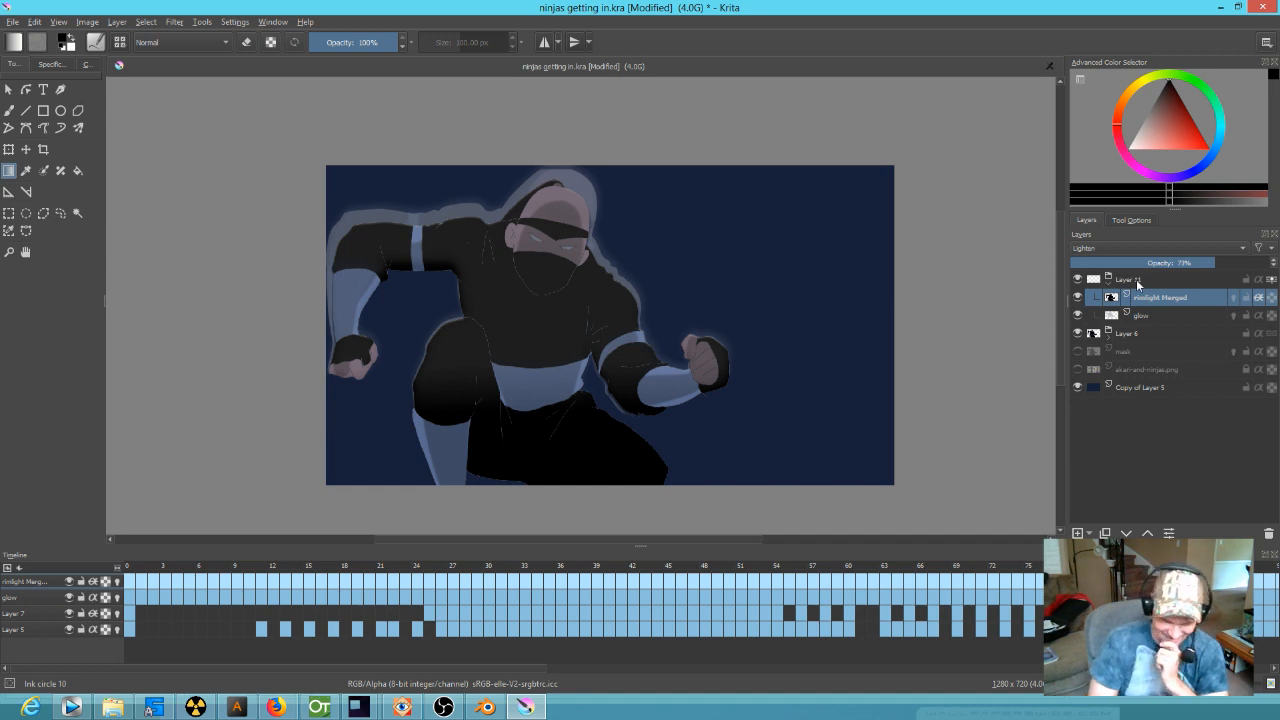
- Toggle the glow layer's visibility to judge its effect, and inspect the rimlight Merged layer's properties
mouse_move(1137, 285)
mouse_move(1136, 307)
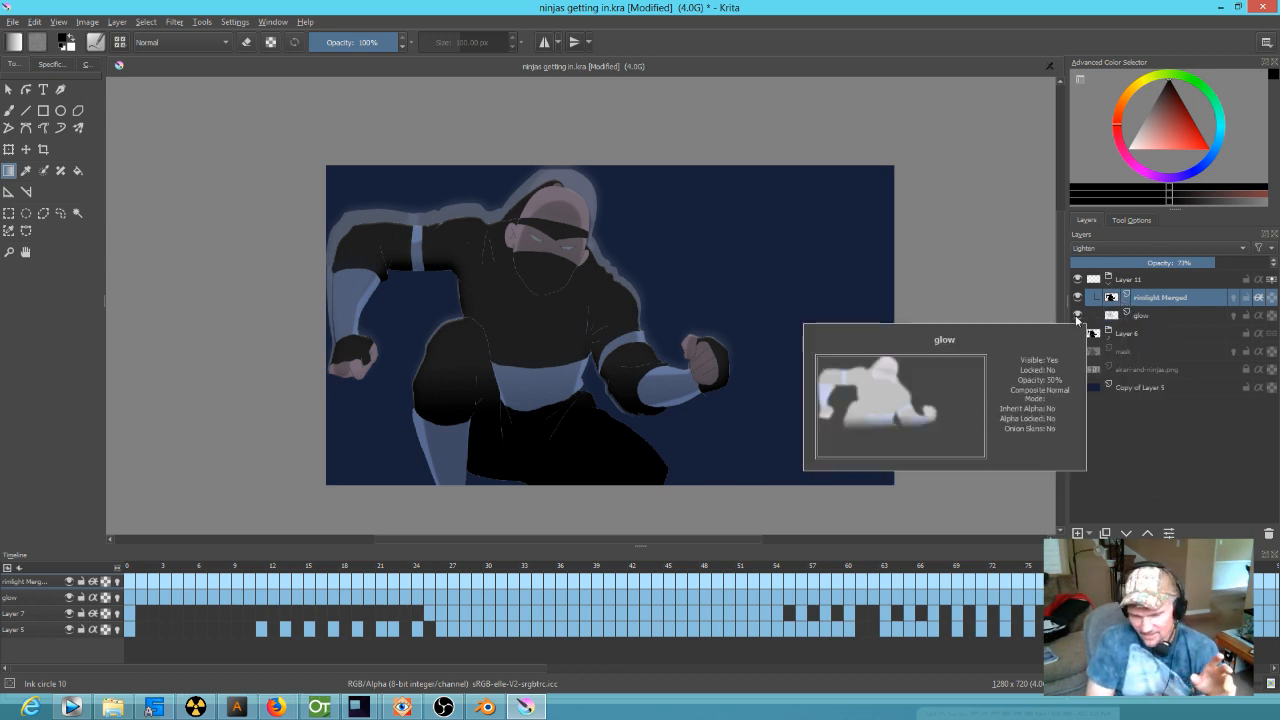
left_click(1077, 315)
left_click(1077, 315)
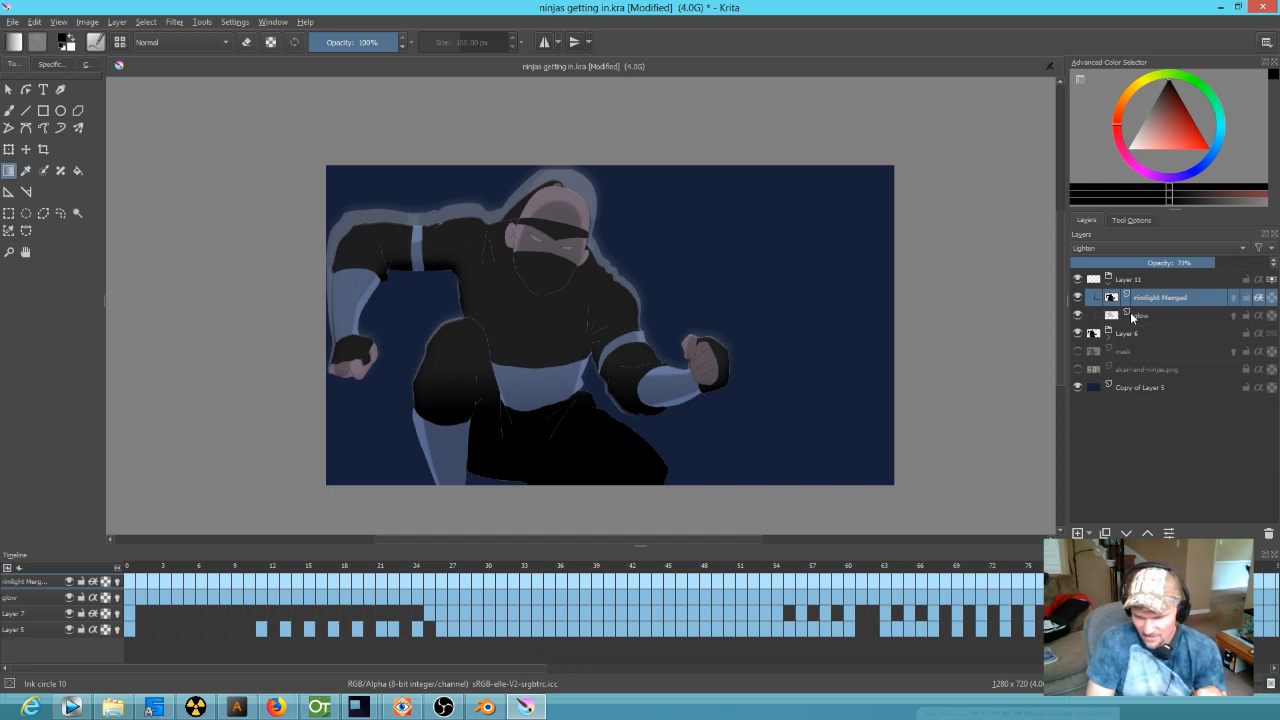
left_click(1131, 317)
left_click(1077, 314)
left_click(1077, 314)
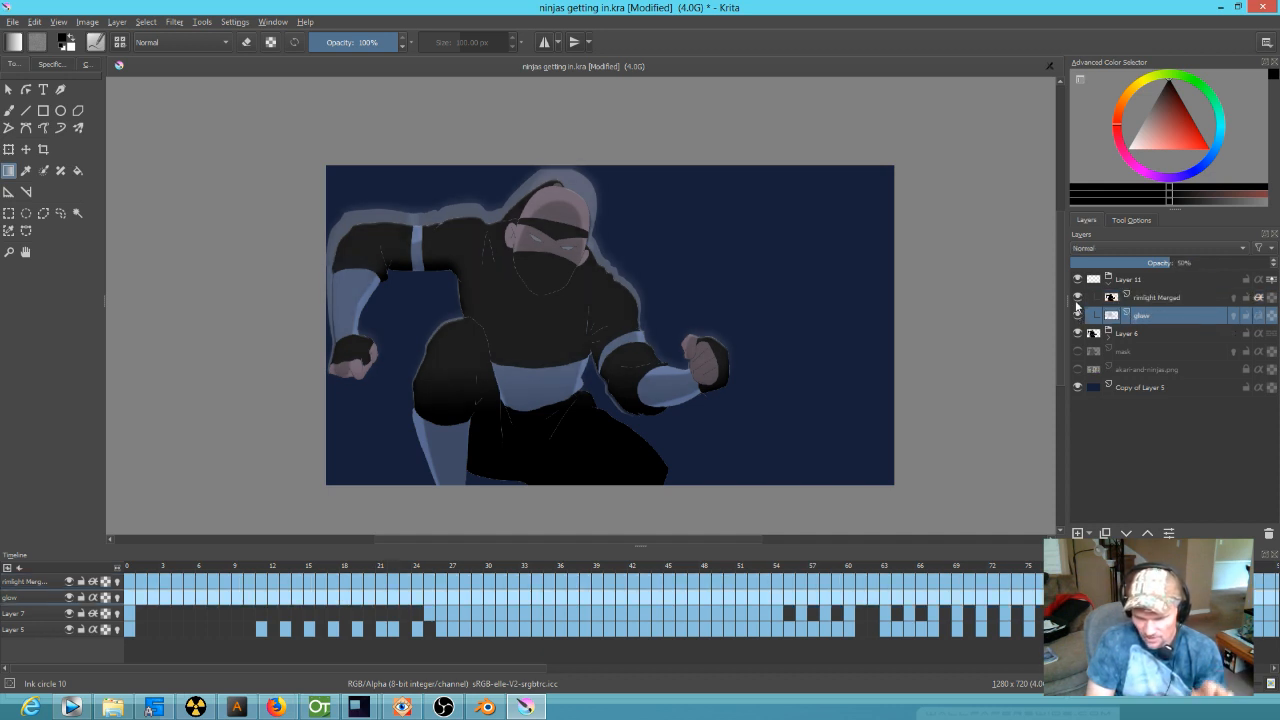
left_click(1139, 297)
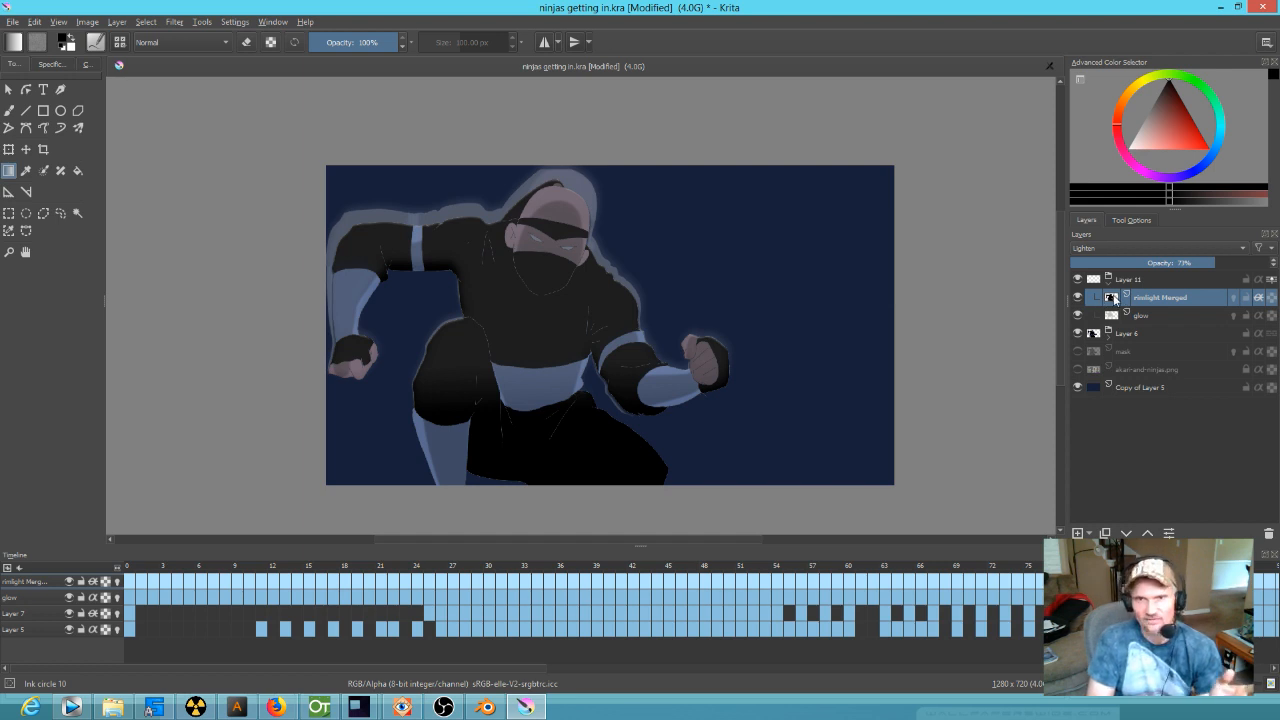
mouse_move(1112, 300)
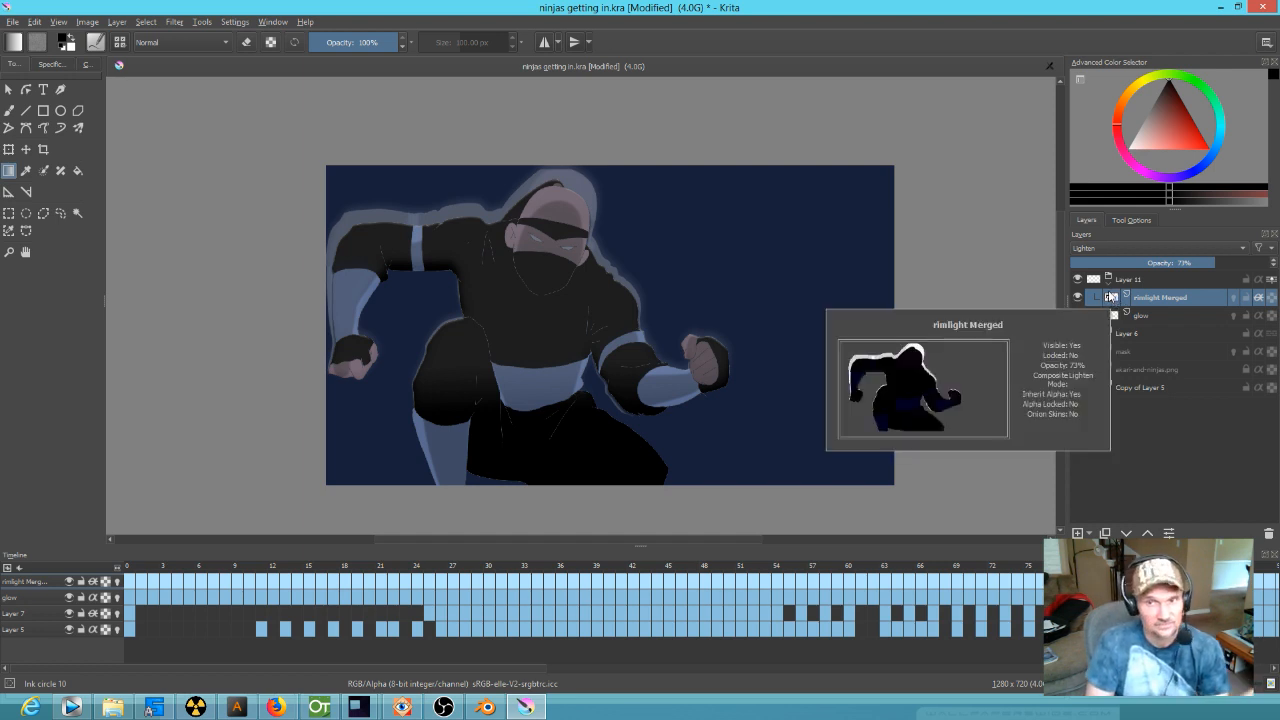
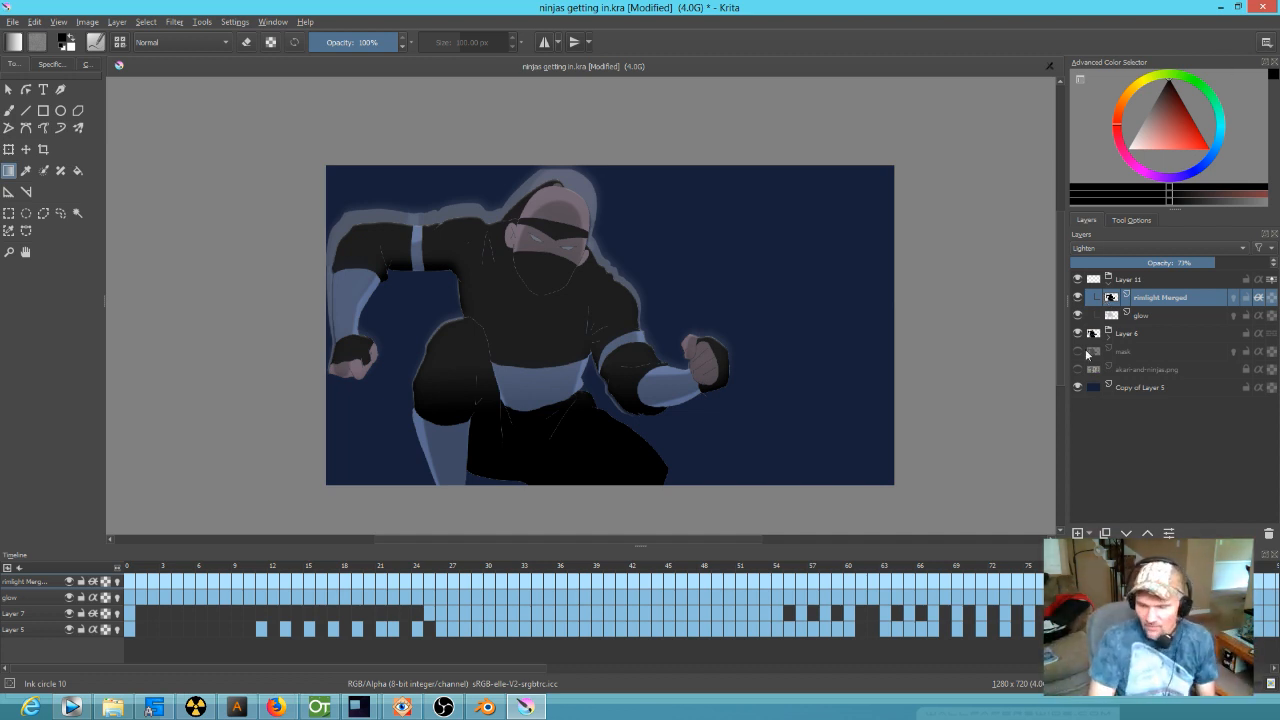
- Review the layer structure by collapsing and expanding the Layer 11 group and selecting its rimlight Merged and glow layers
left_click(1155, 338)
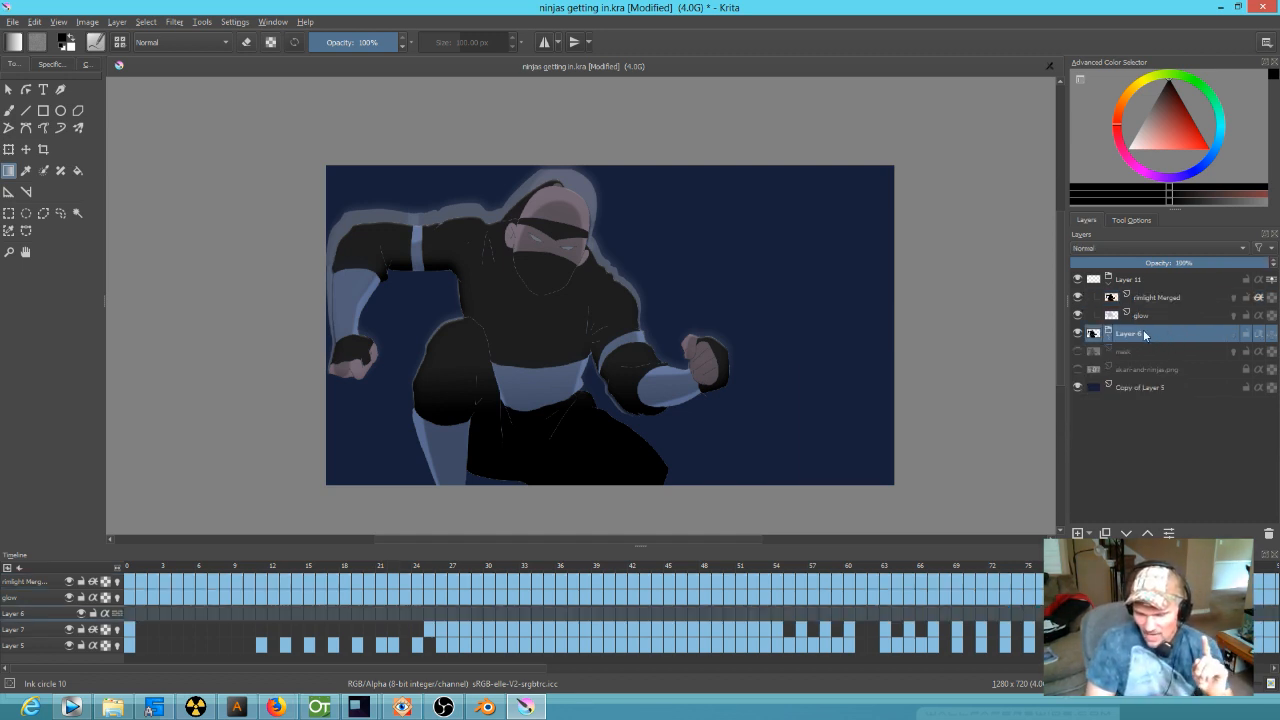
left_click(1105, 281)
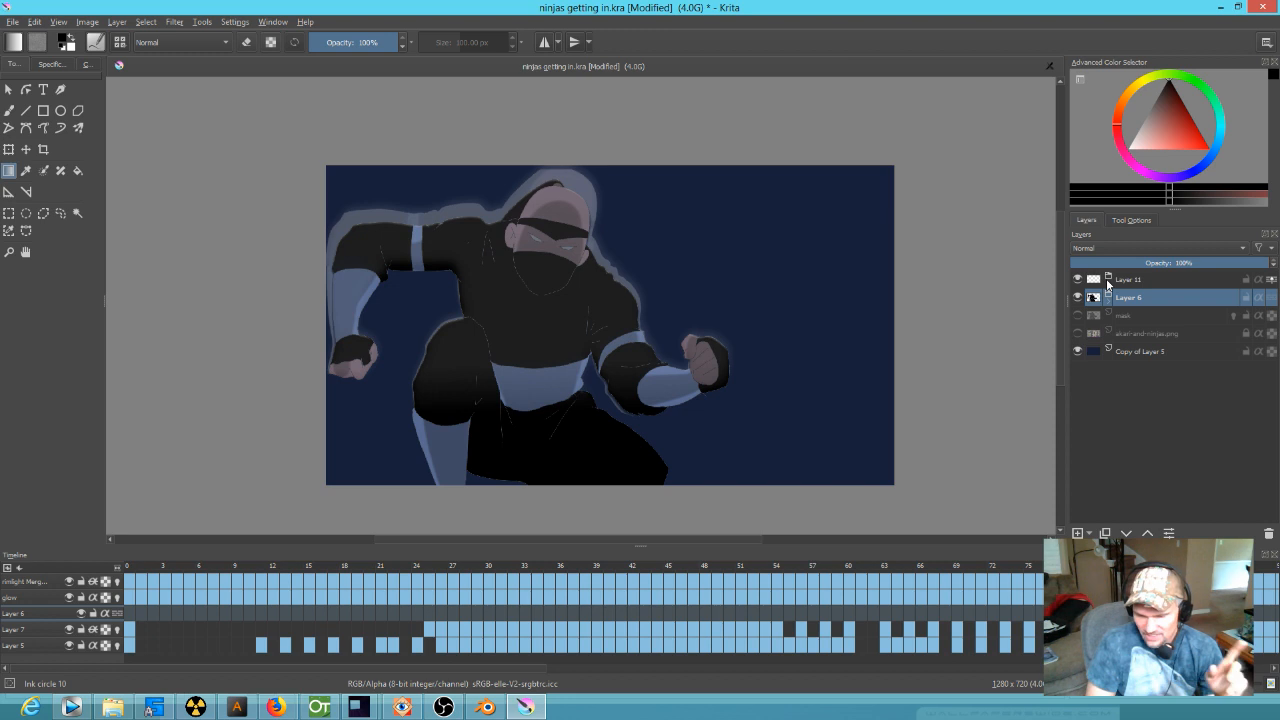
left_click(1108, 282)
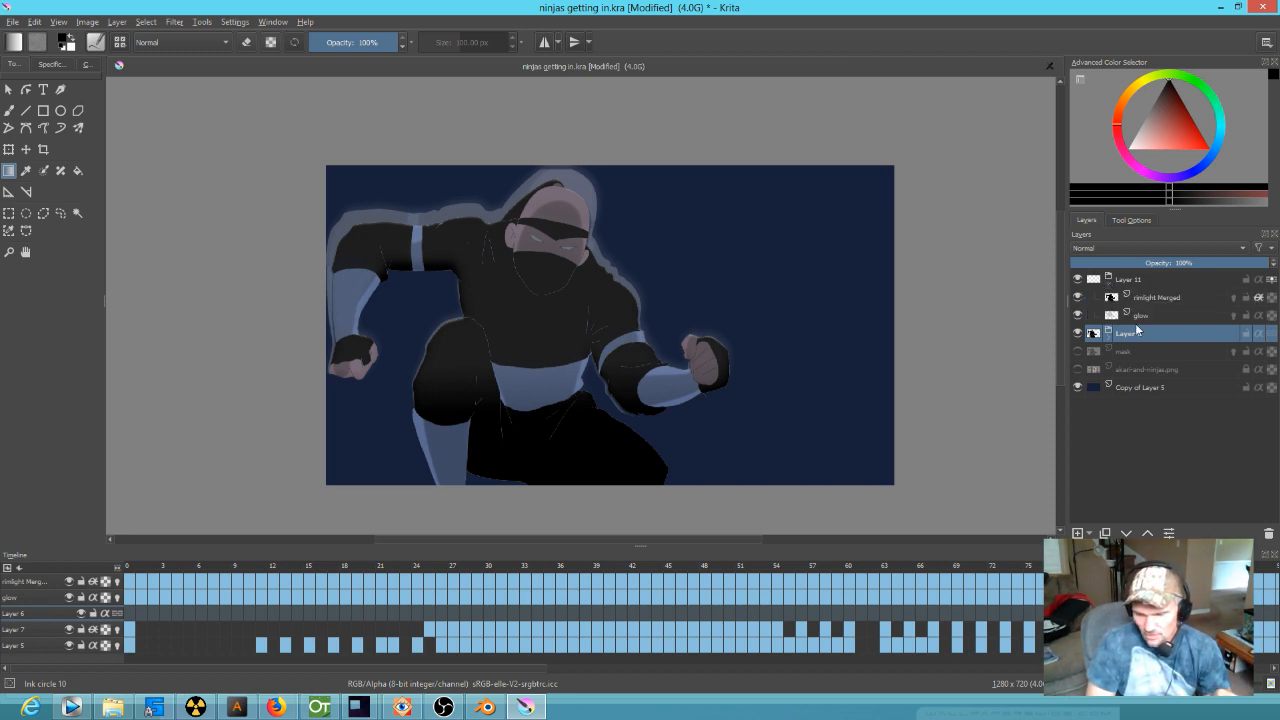
left_click(1147, 302)
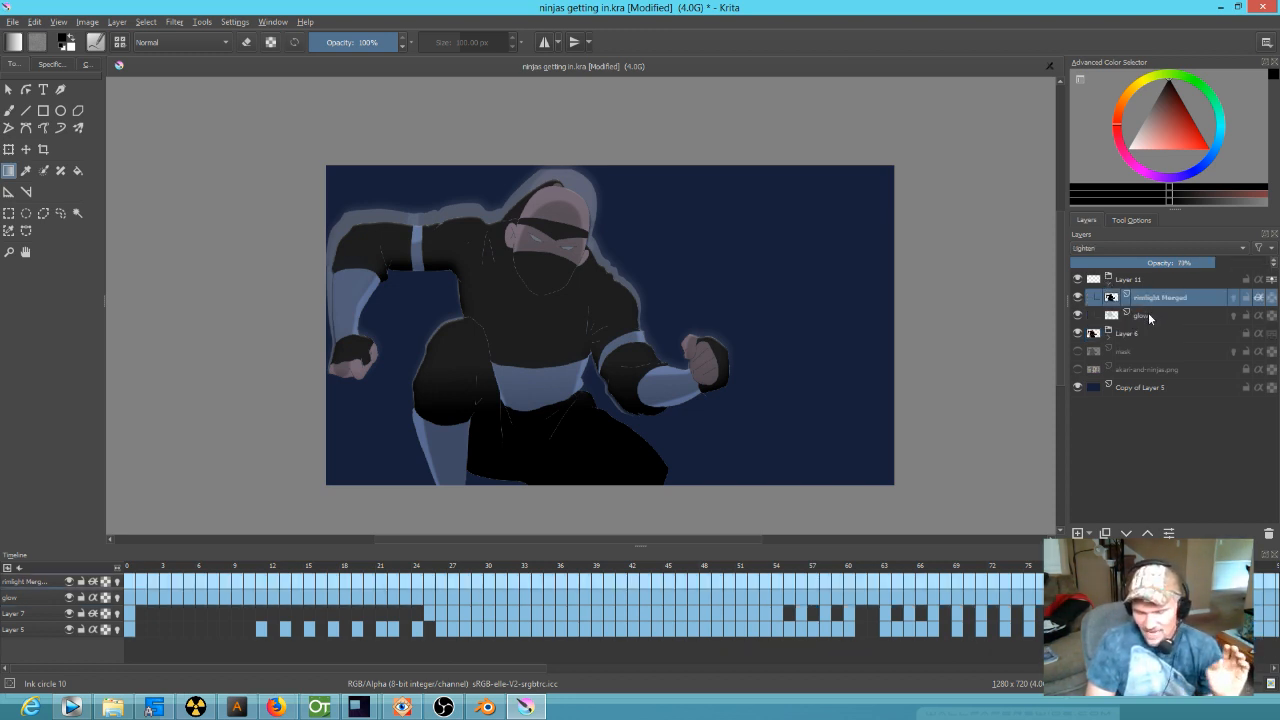
left_click(1149, 316)
left_click(1149, 304)
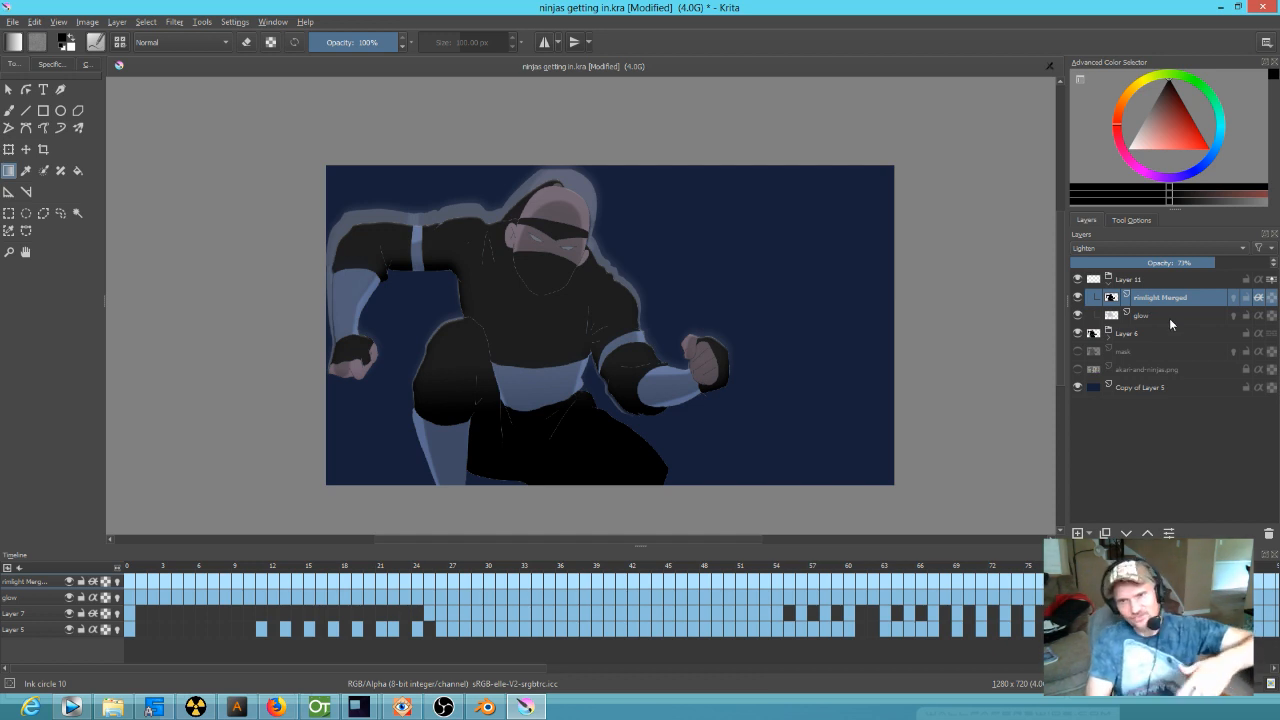
mouse_move(1169, 318)
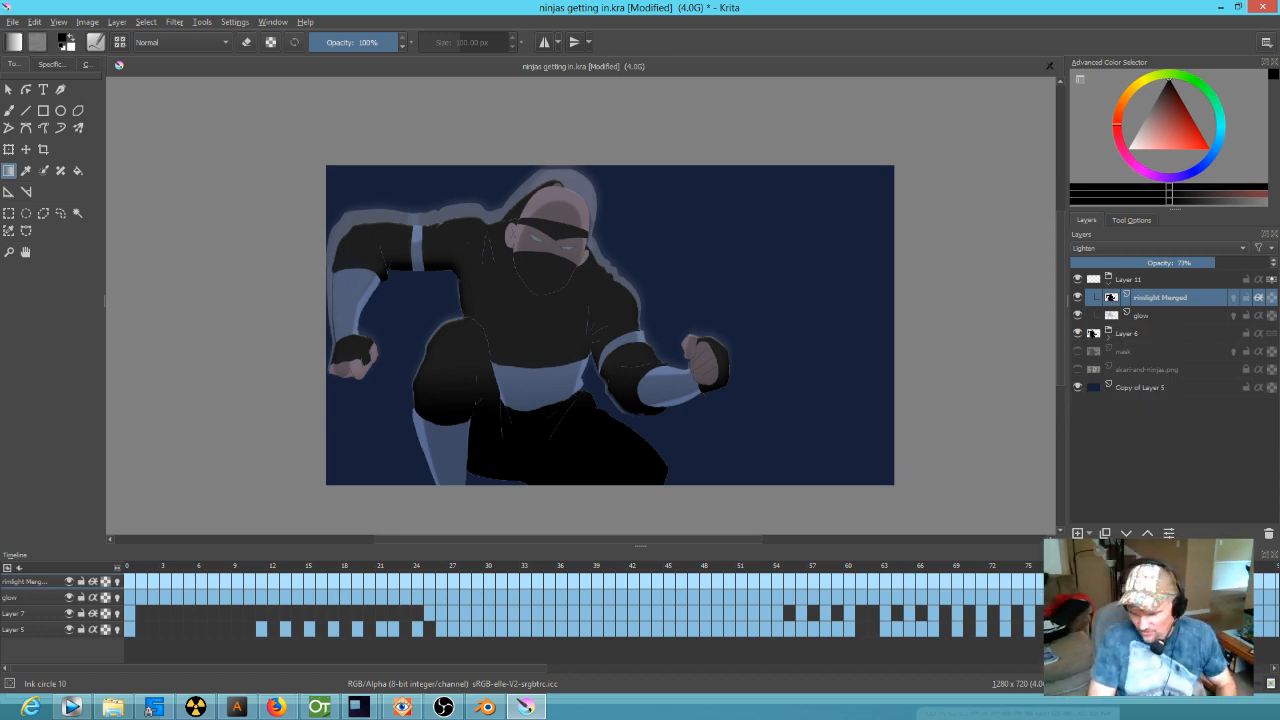
- Step ahead, play the animation, and toggle the Layer 6 group and the glow layer to examine the overlay over the body
key("Right")
key("Right")
left_click(1077, 334)
left_click(1077, 334)
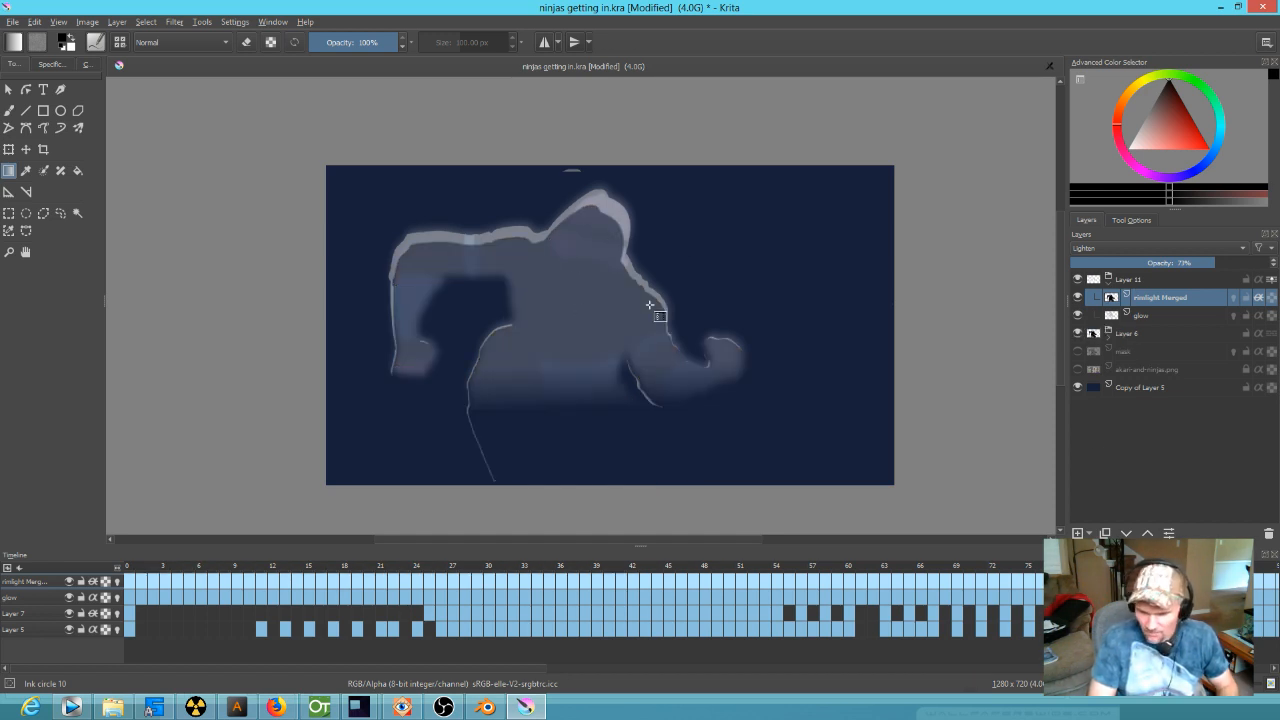
key("space")
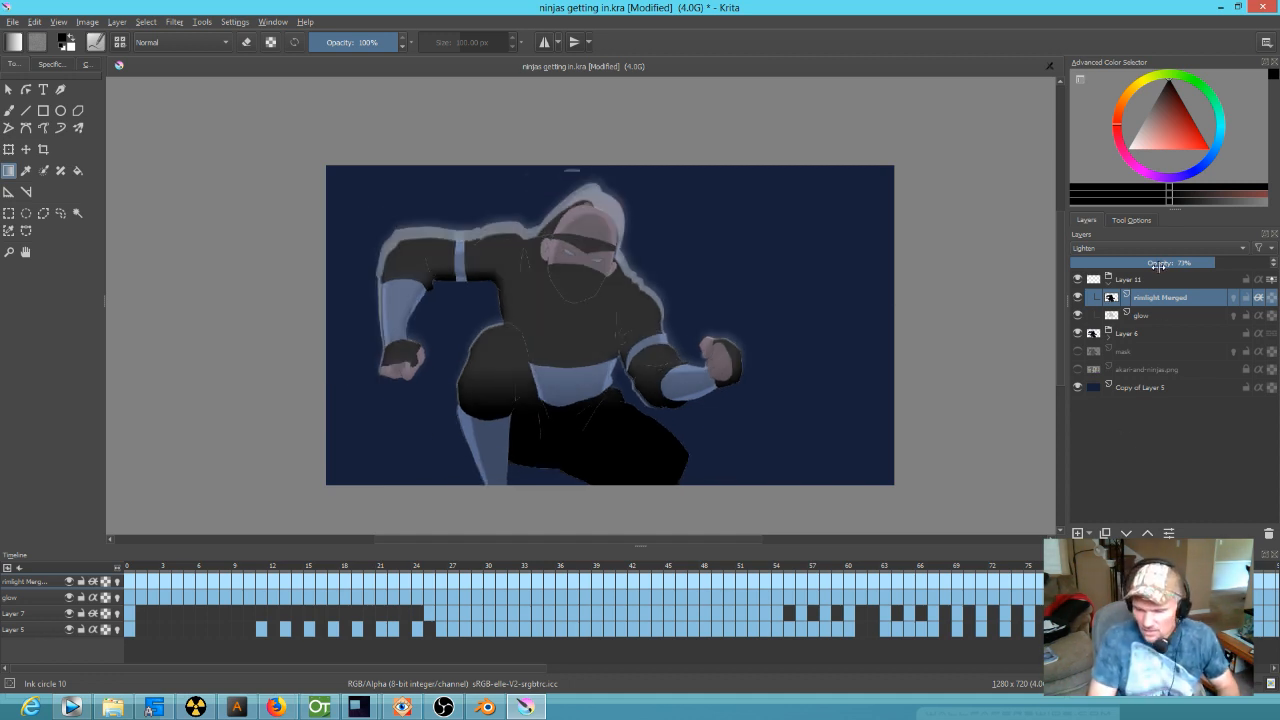
left_click(1079, 316)
left_click(1079, 316)
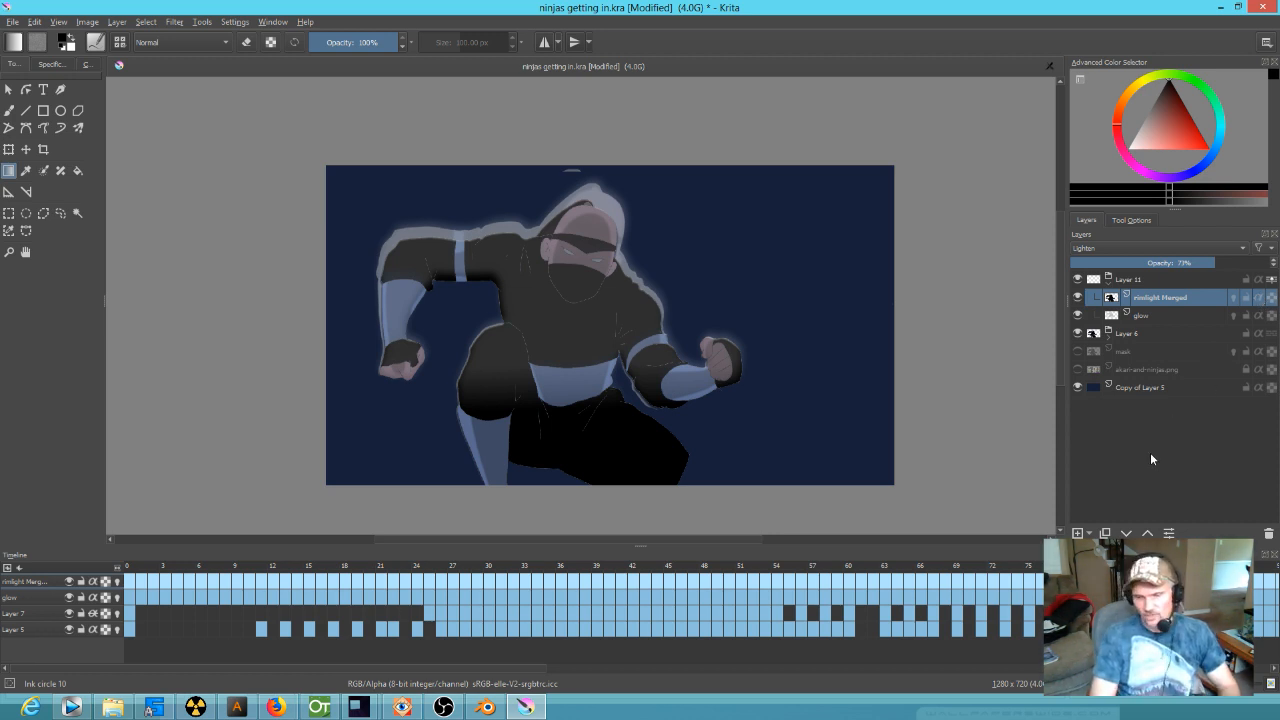
- Duplicate the Layer 6 group and place the copy inside the Layer 11 group, directly below the glow layer
left_click(1128, 335)
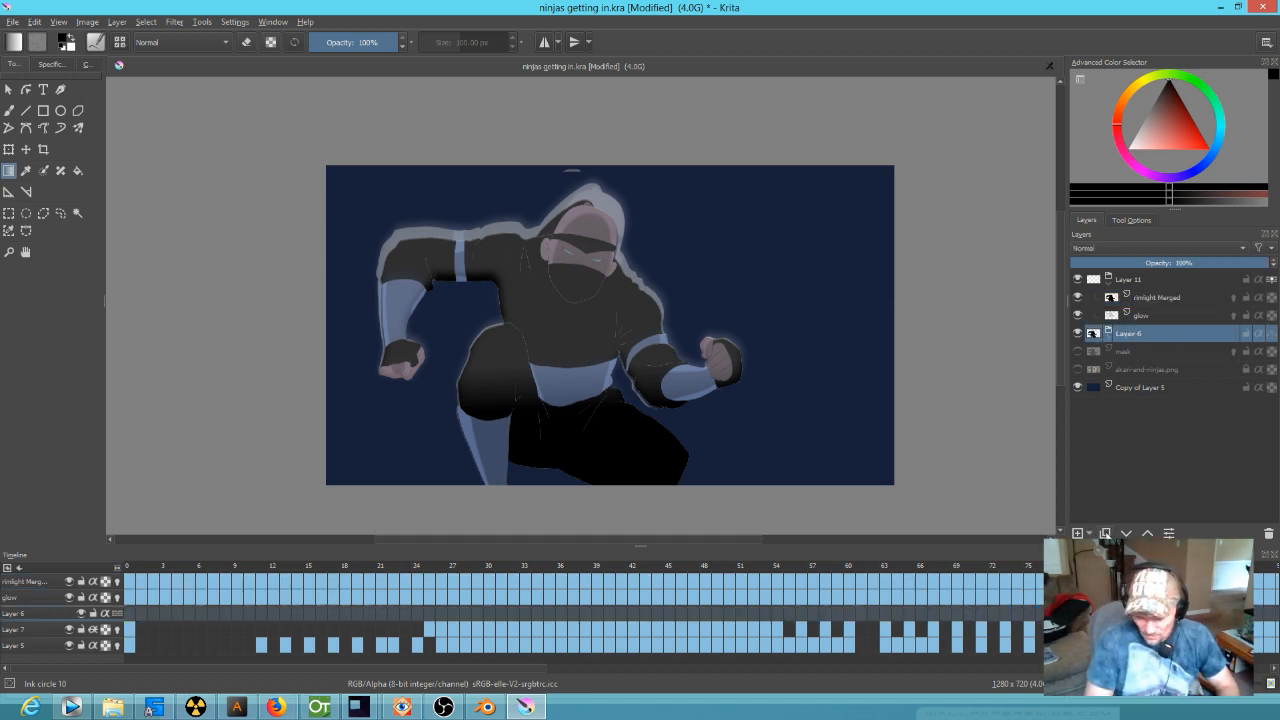
left_click(1105, 533)
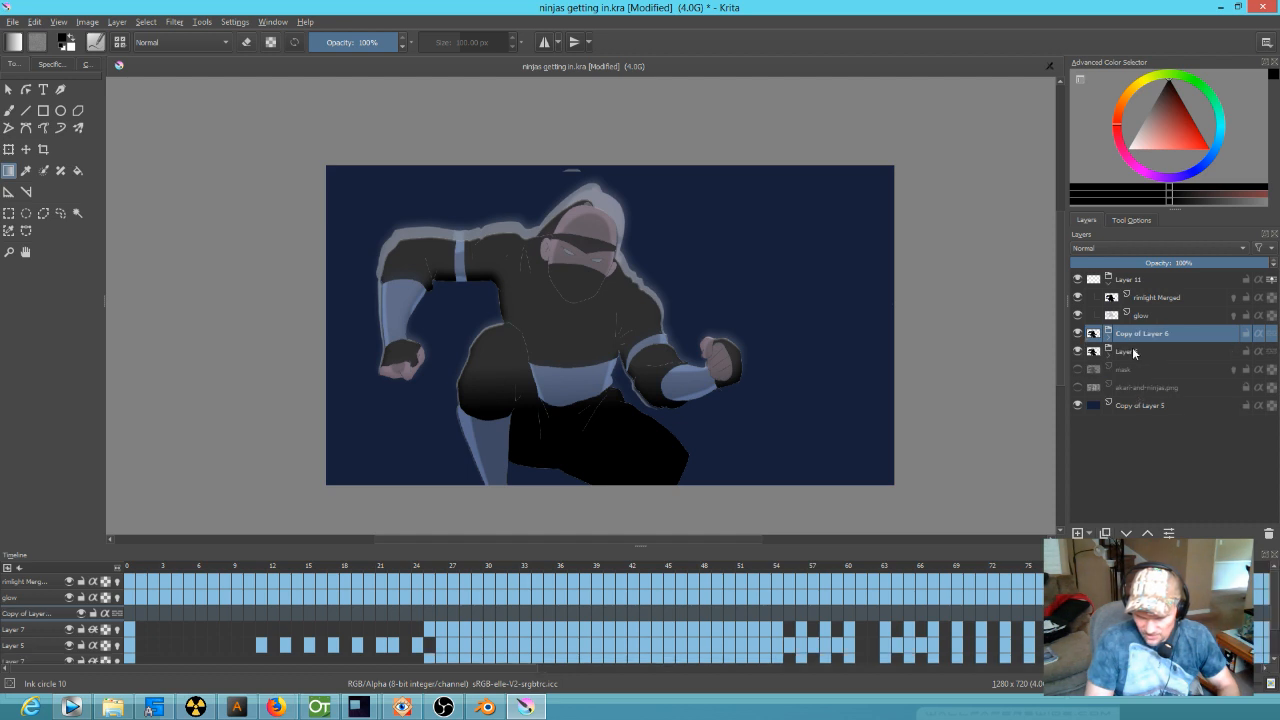
left_click_drag(1128, 335, 1135, 297)
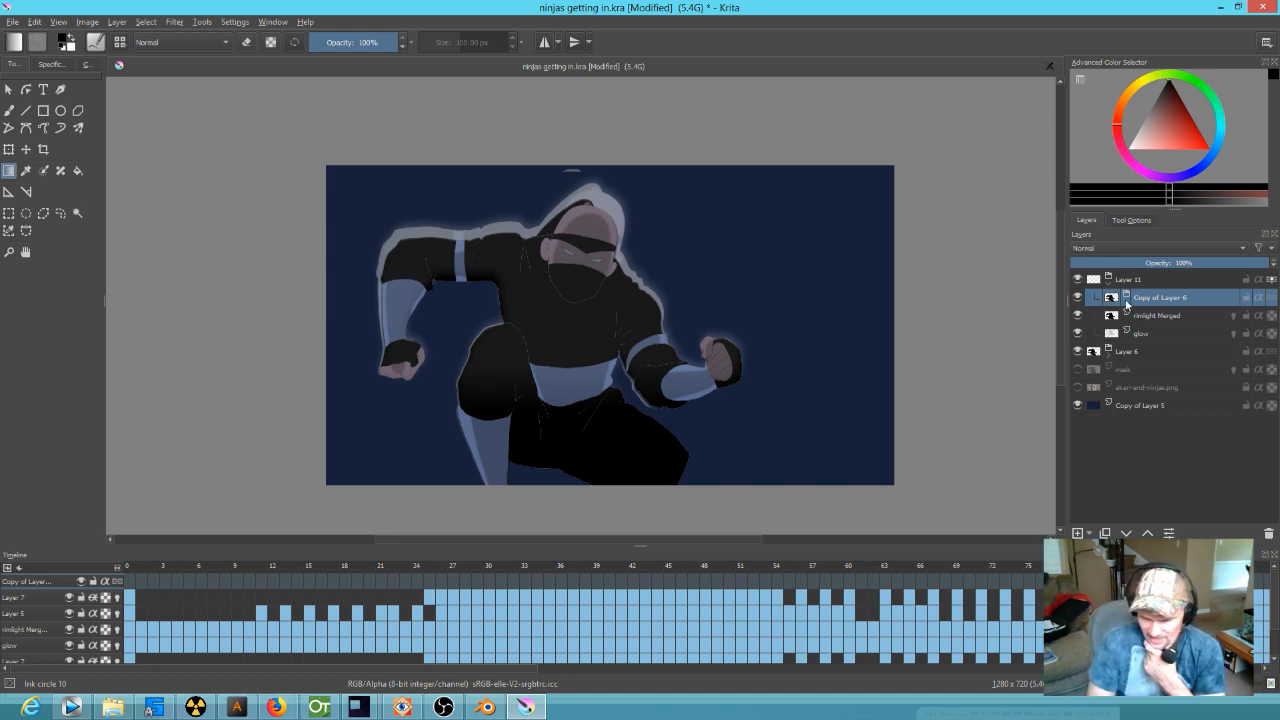
left_click_drag(1156, 304, 1164, 336)
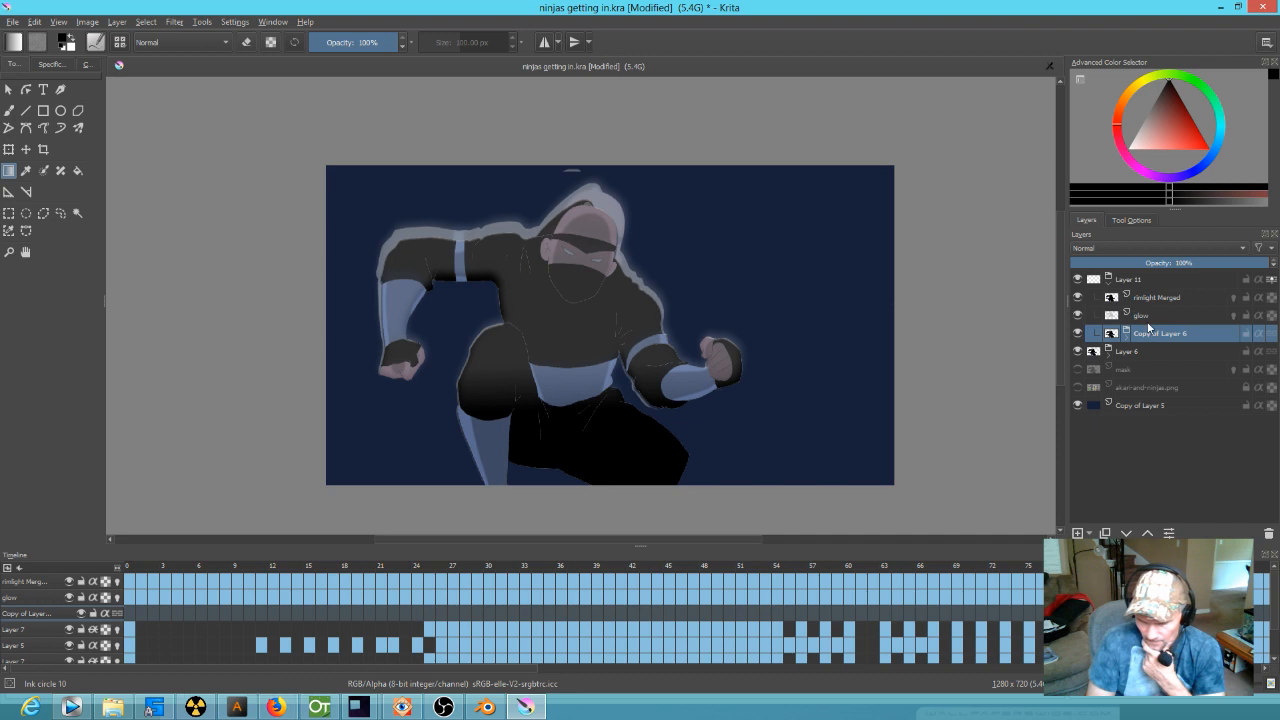
- Hide the original Layer 6 group and turn off alpha inheritance on the rimlight Merged and glow layers
left_click(1157, 314)
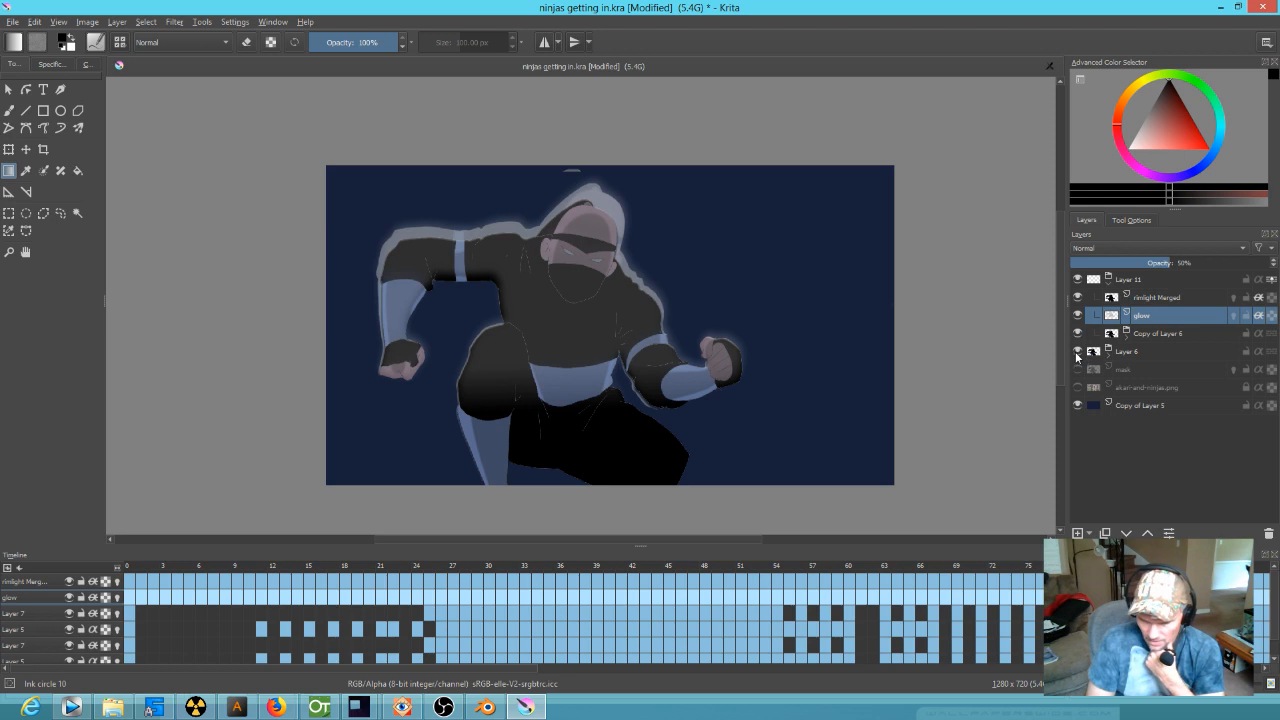
left_click(1076, 351)
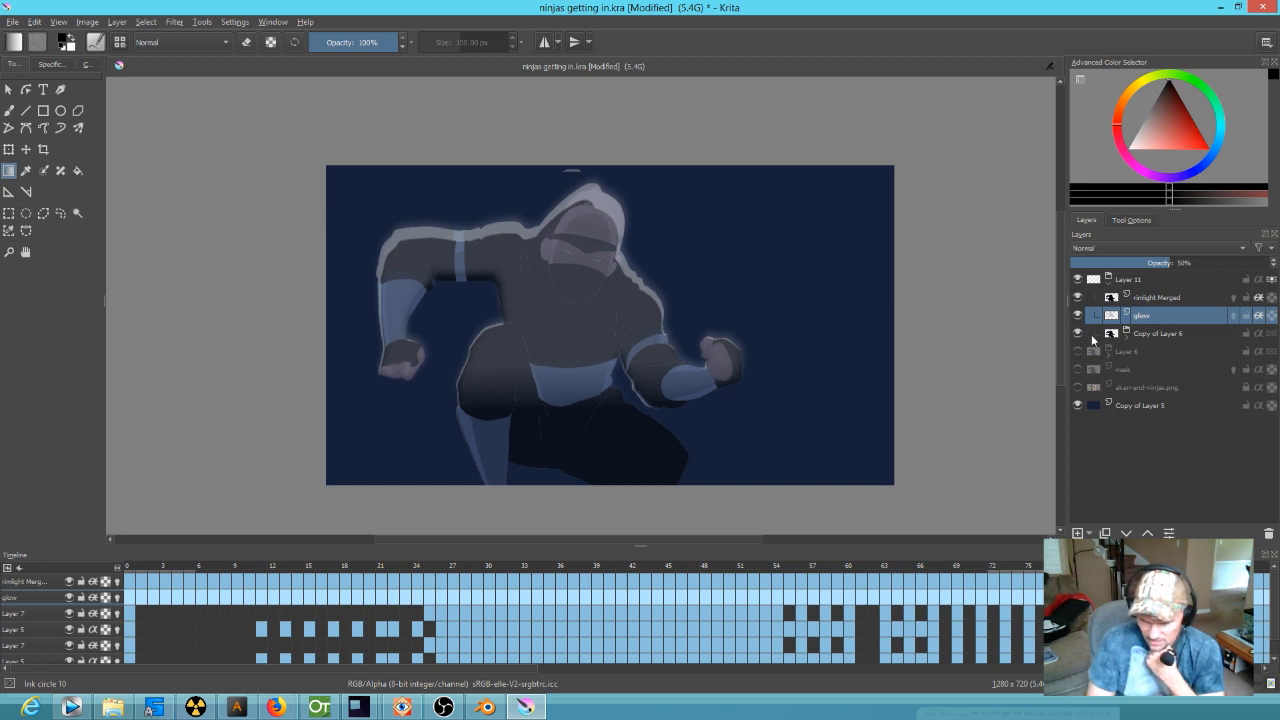
left_click(1133, 334)
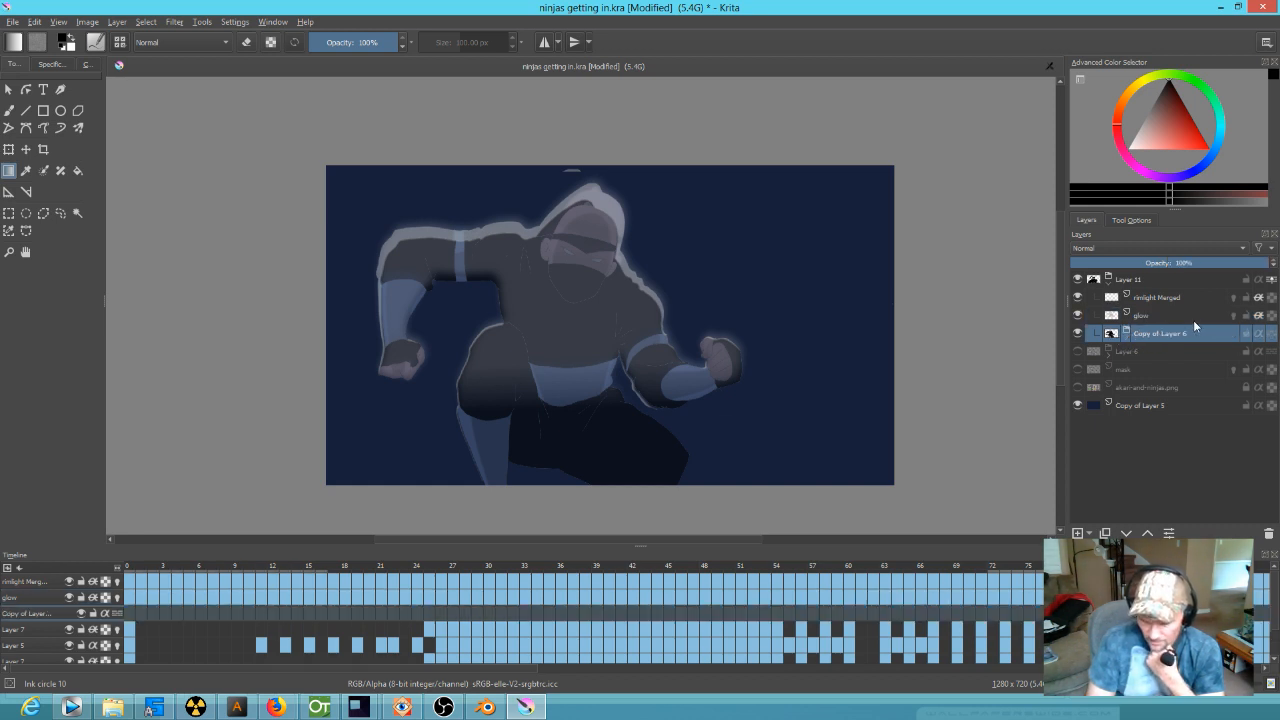
left_click(1180, 316)
left_click(1259, 298)
left_click(1156, 298)
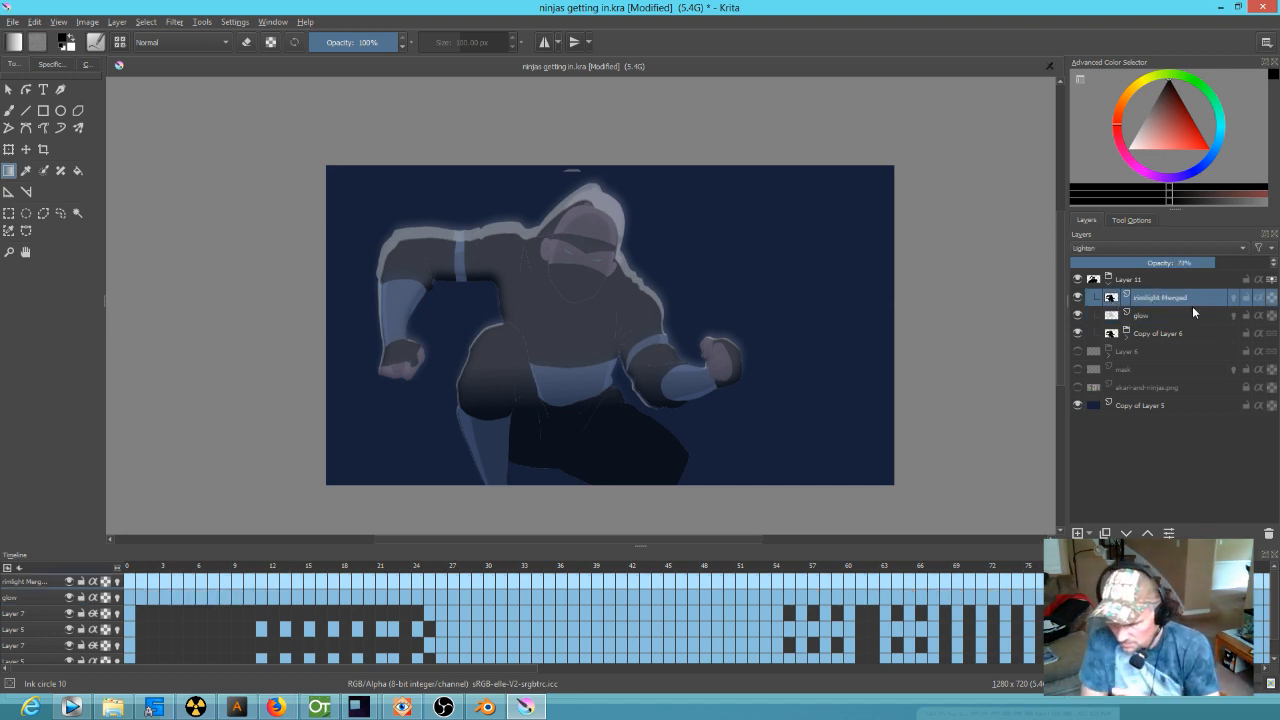
- Rename the rimlight Merged layer to "rim light"
double_click(1183, 298)
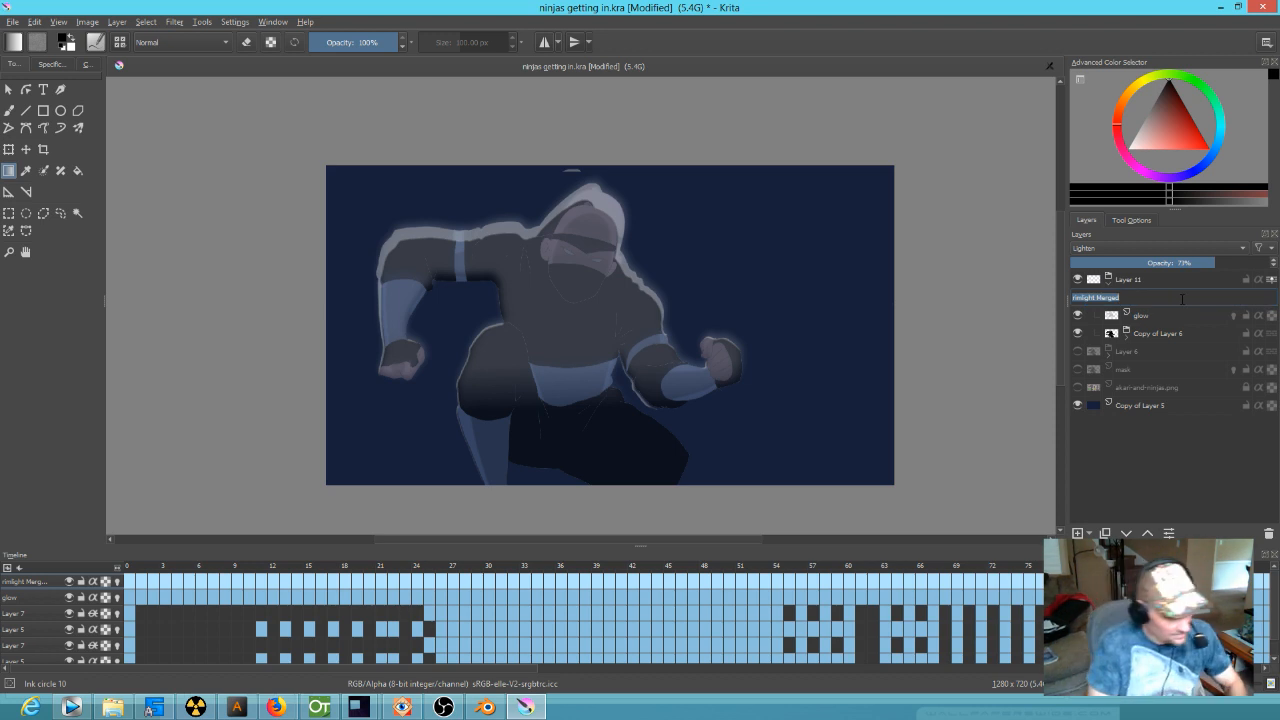
type("rim light")
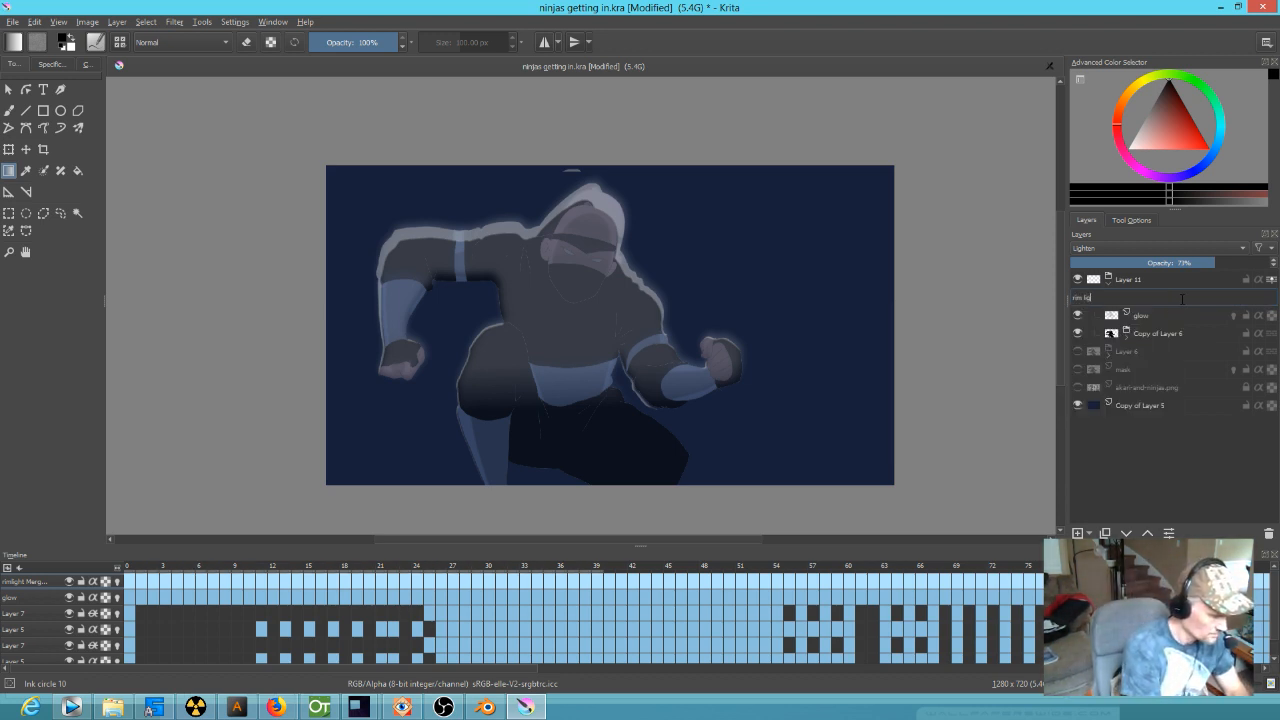
key("Return")
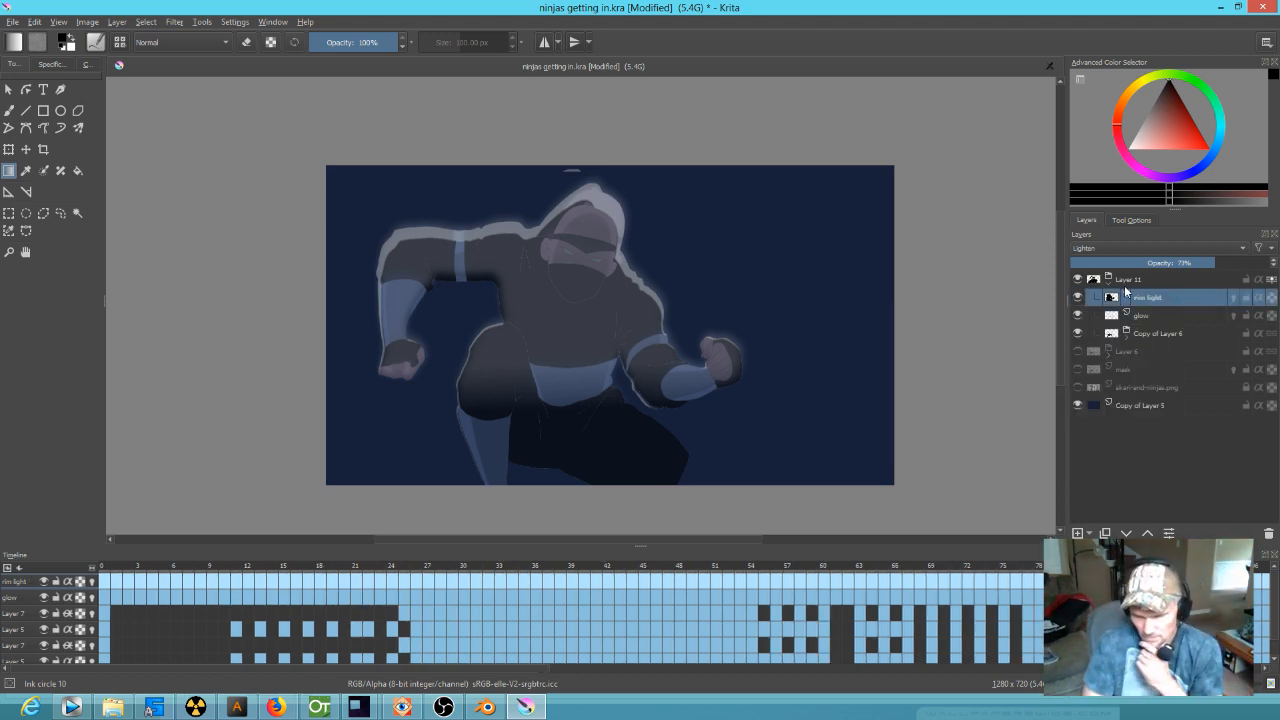
- Hide the rim light and glow layers and scrub the timeline to examine the Copy of Layer 6 group on its own
left_click(1149, 316)
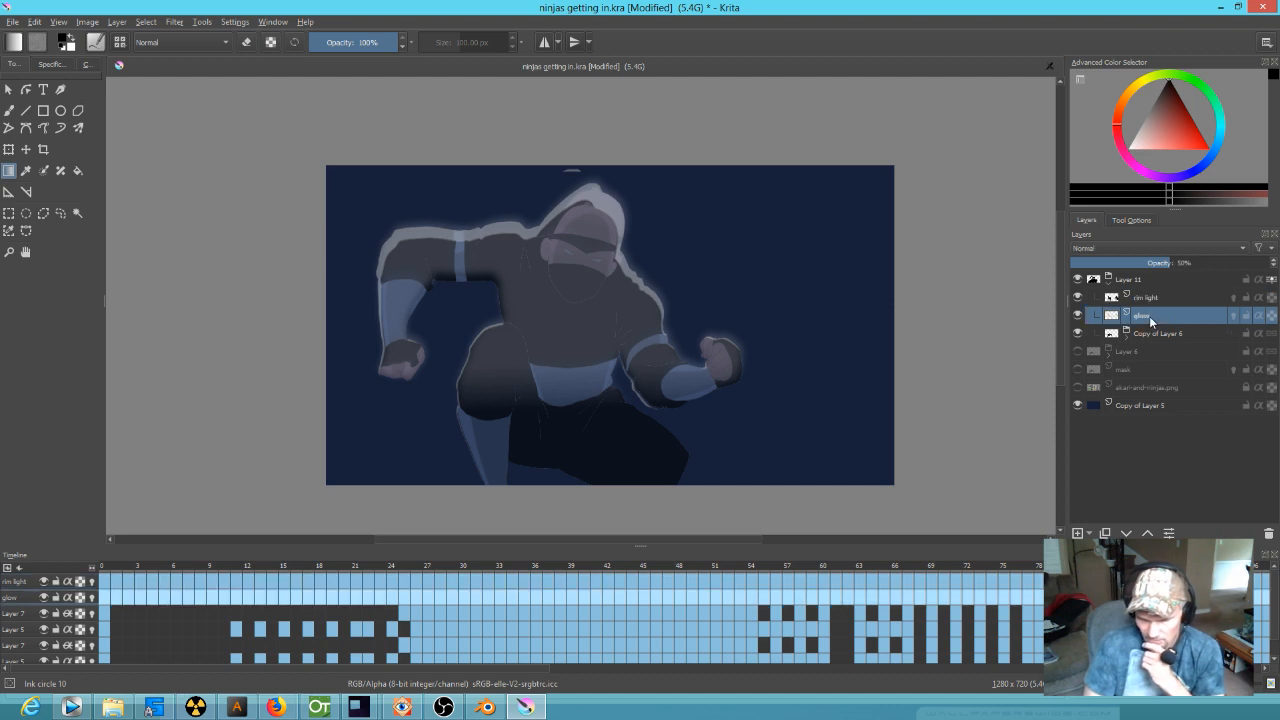
left_click(1078, 298)
left_click(1077, 314)
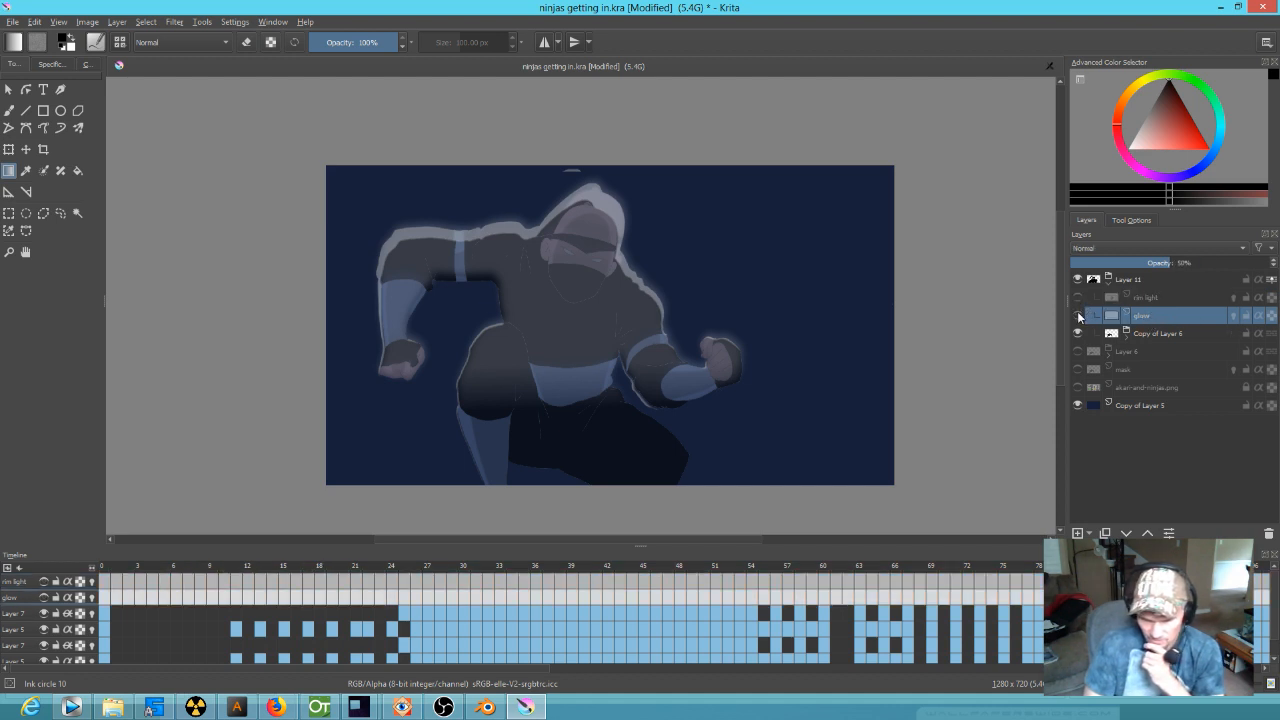
left_click(1152, 336)
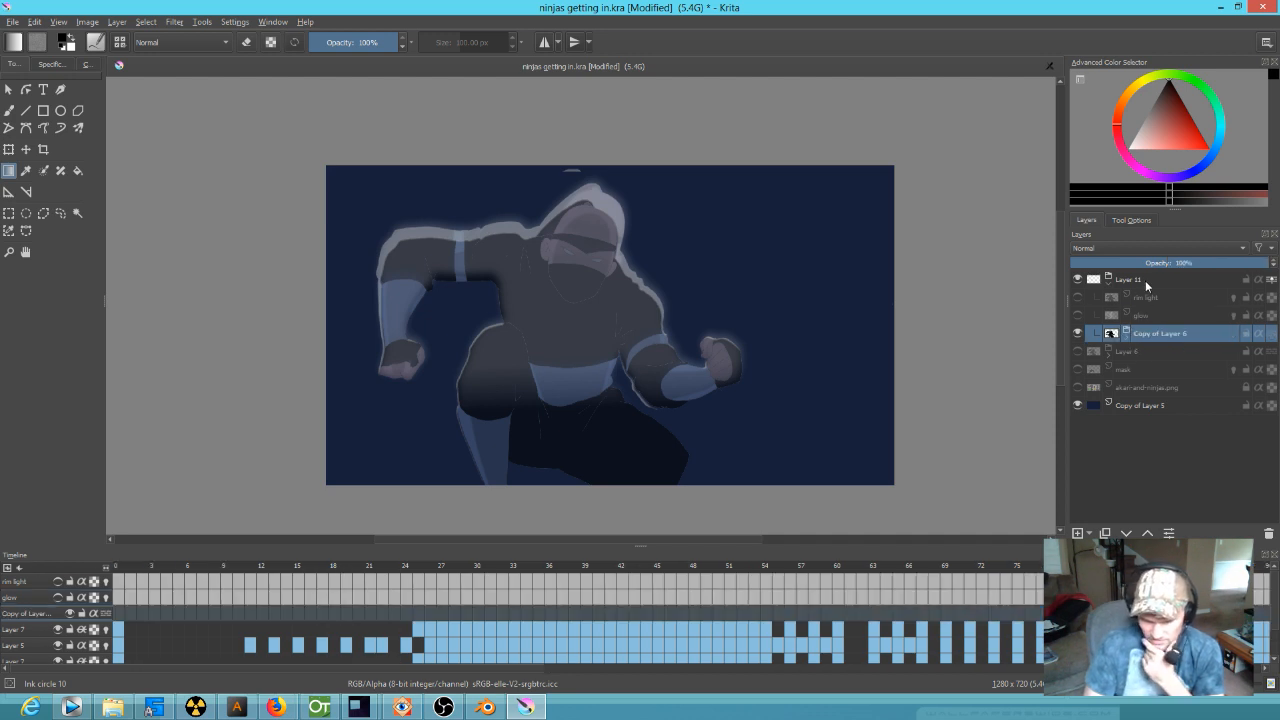
left_click_drag(1085, 566, 1140, 550)
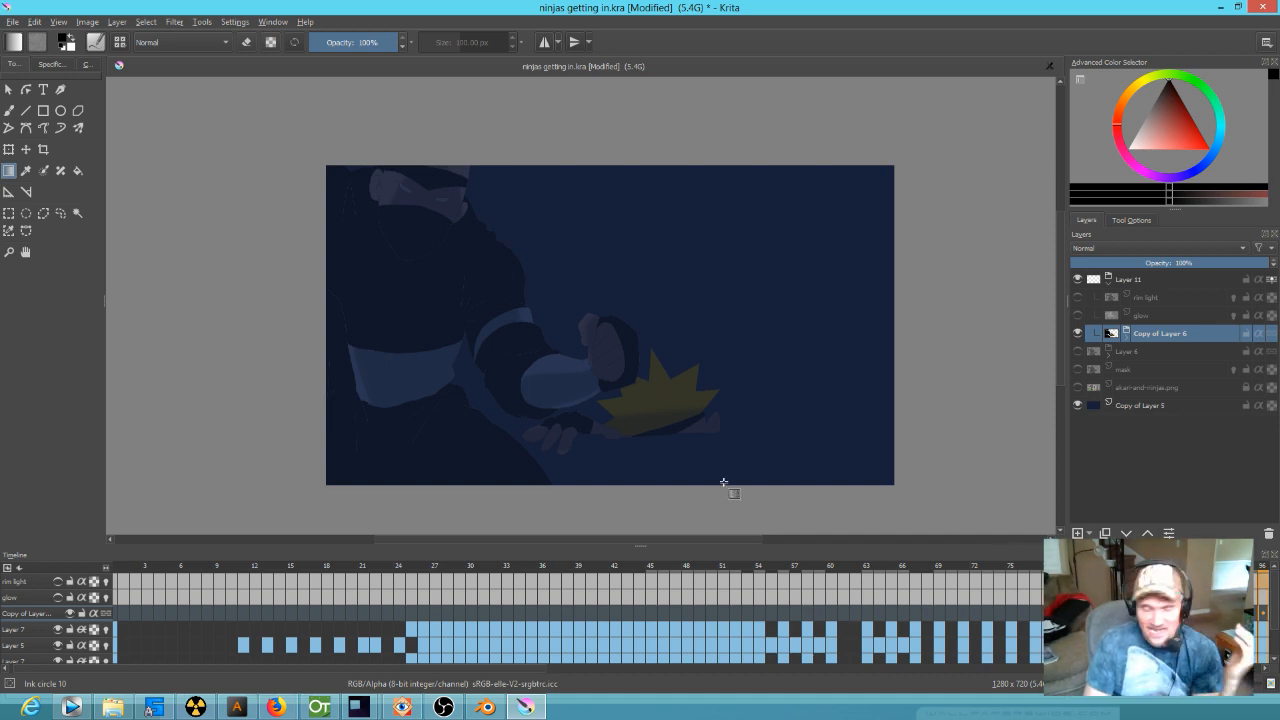
- Show the rim light and glow layers again and go to frame 75
mouse_move(1107, 321)
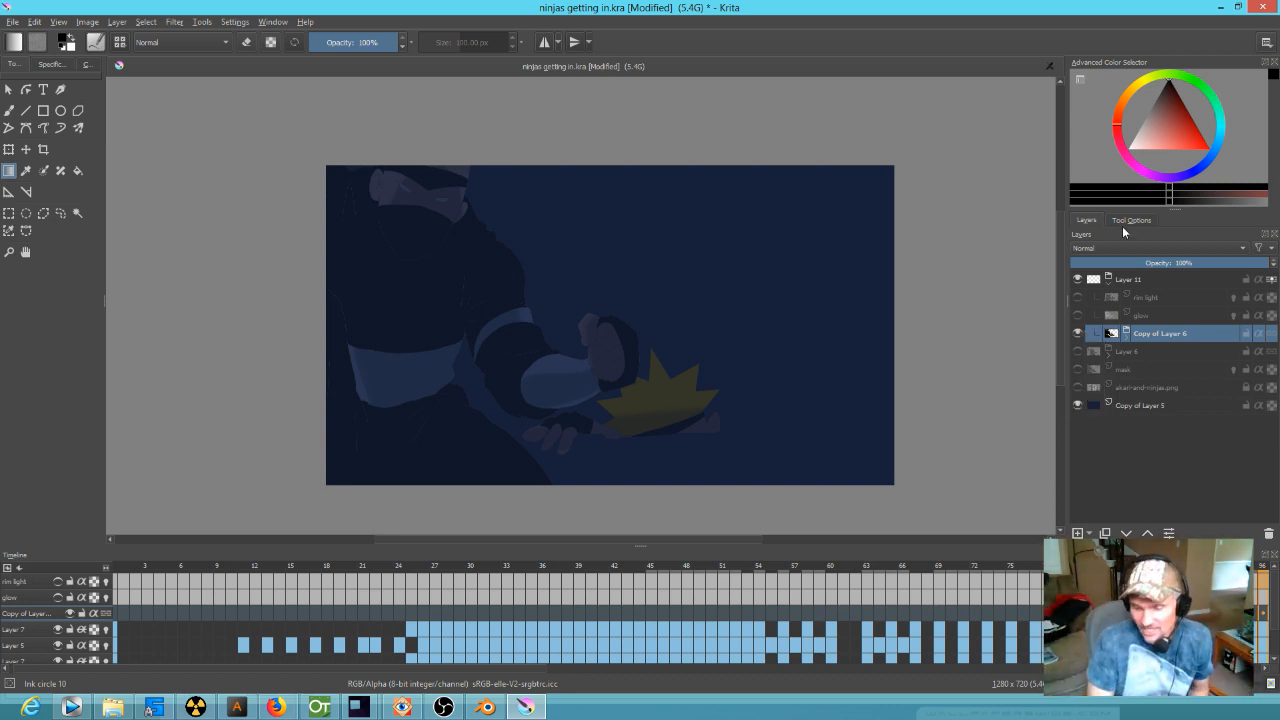
left_click(1077, 298)
left_click(1077, 315)
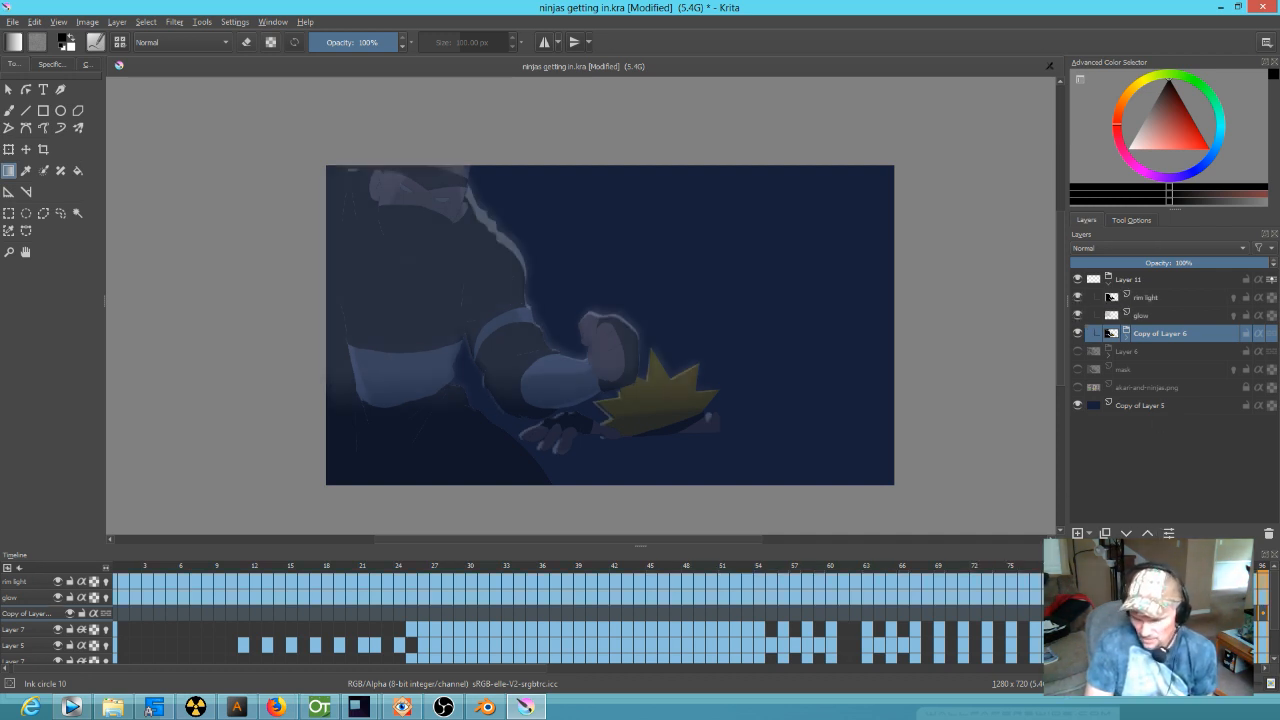
left_click(972, 563)
left_click(1011, 563)
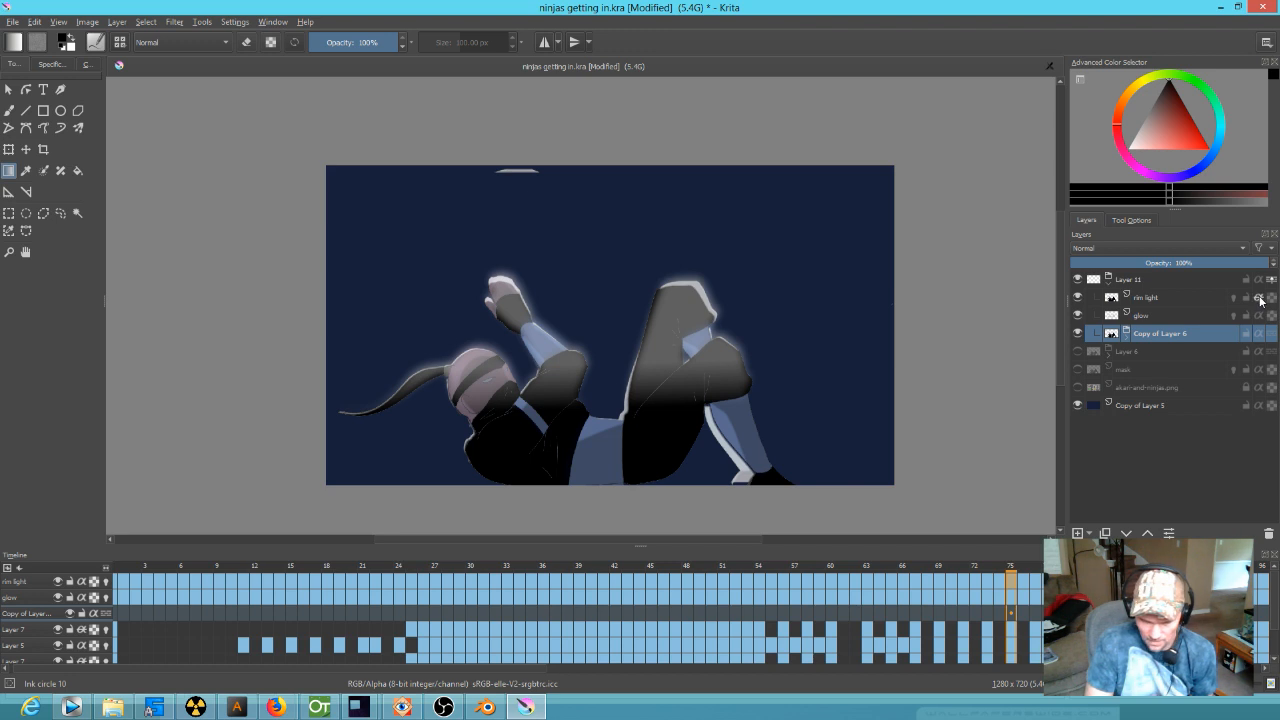
- Hide the rim light layer and move the Copy of Layer 6 group above the glow and rim light layers within Layer 11
left_click(1168, 320)
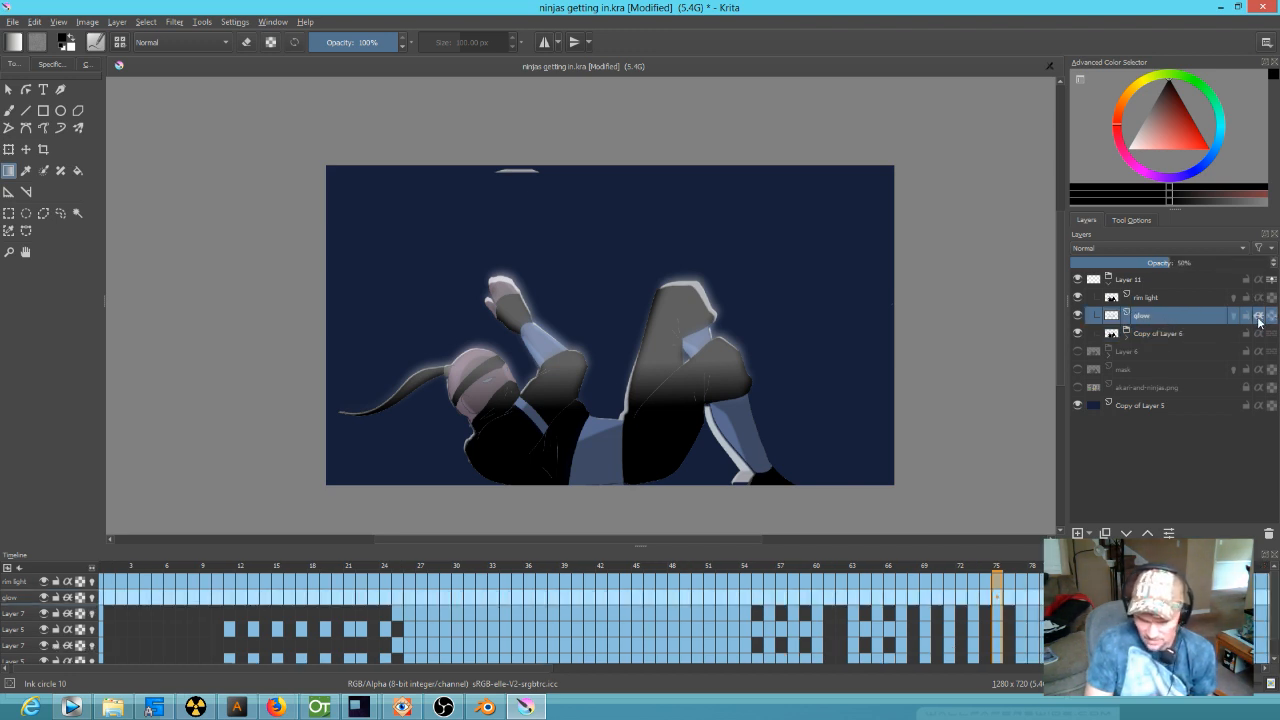
left_click(1079, 316)
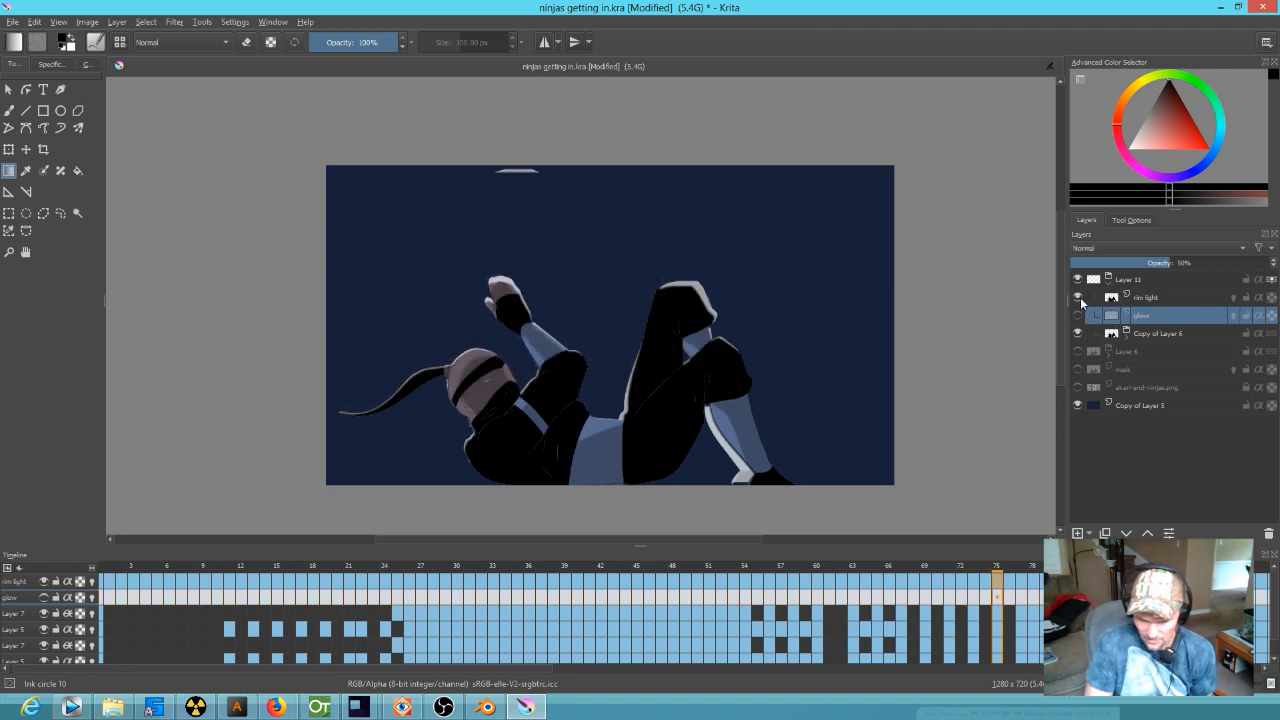
left_click(1080, 298)
left_click(1145, 337)
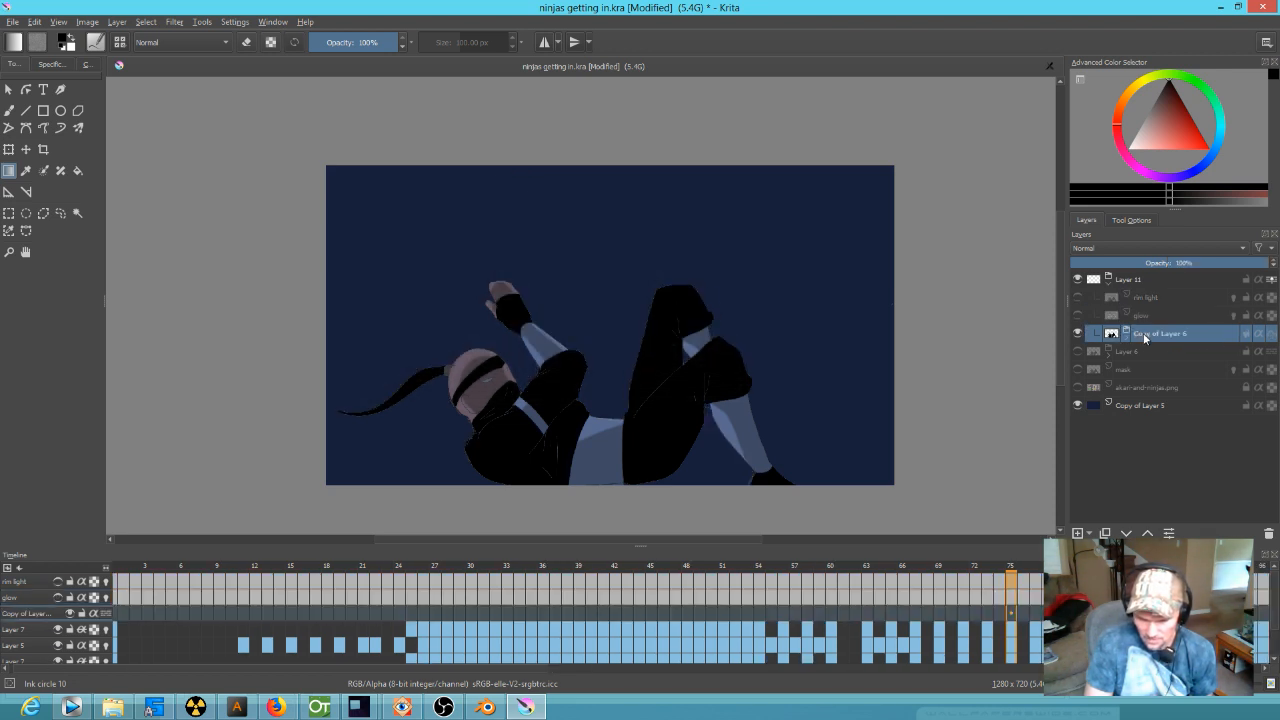
left_click(1079, 316)
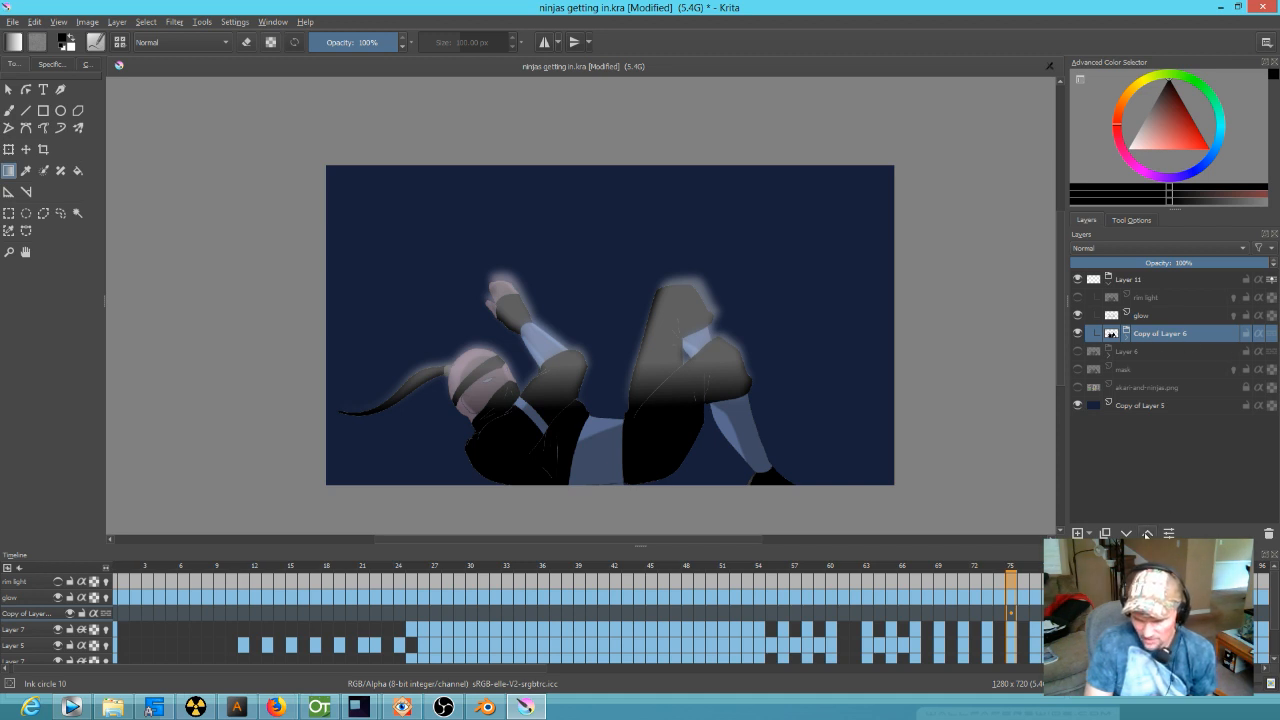
left_click(1147, 533)
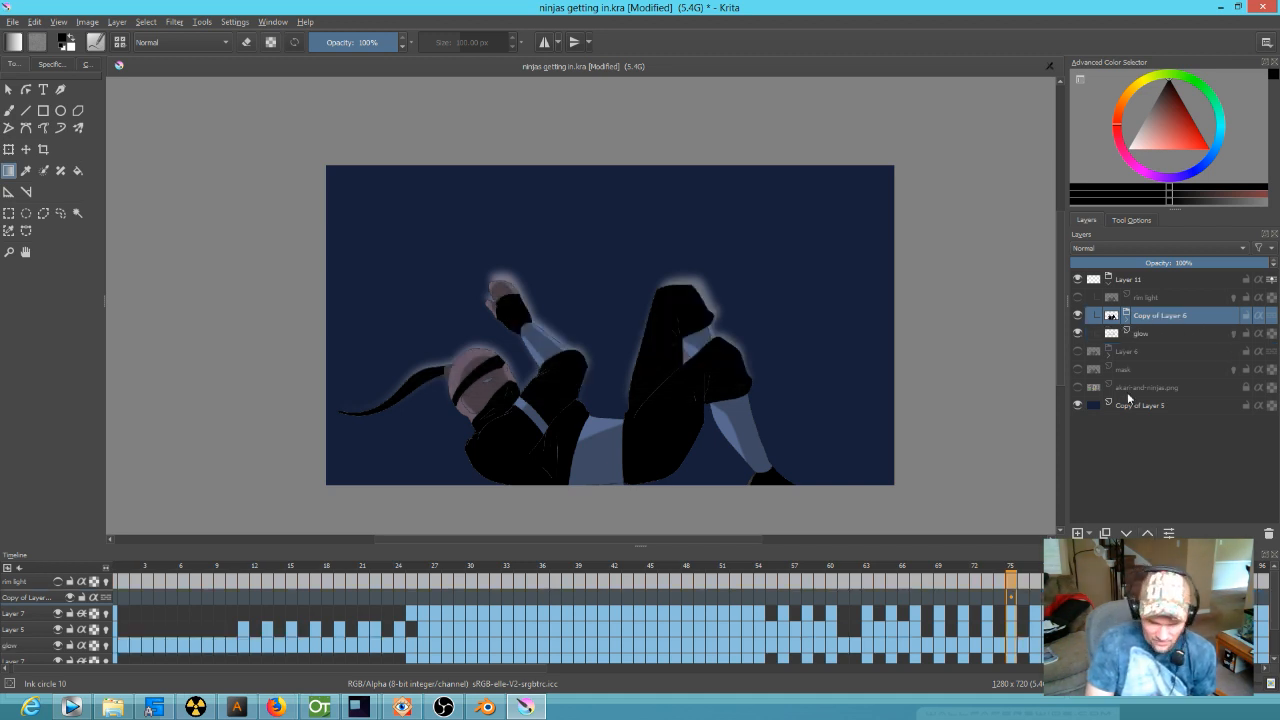
left_click(1147, 533)
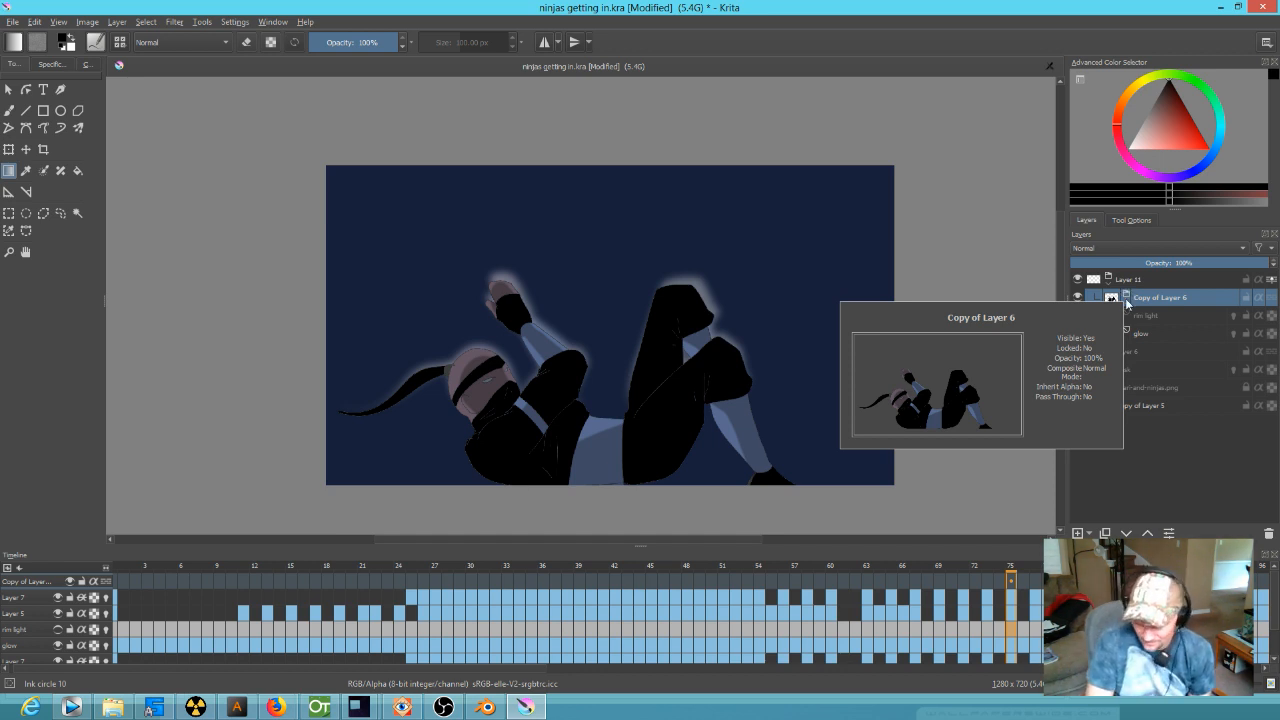
- Show the rim light layer and move it directly above the Copy of Layer 6 group
left_click(1078, 316)
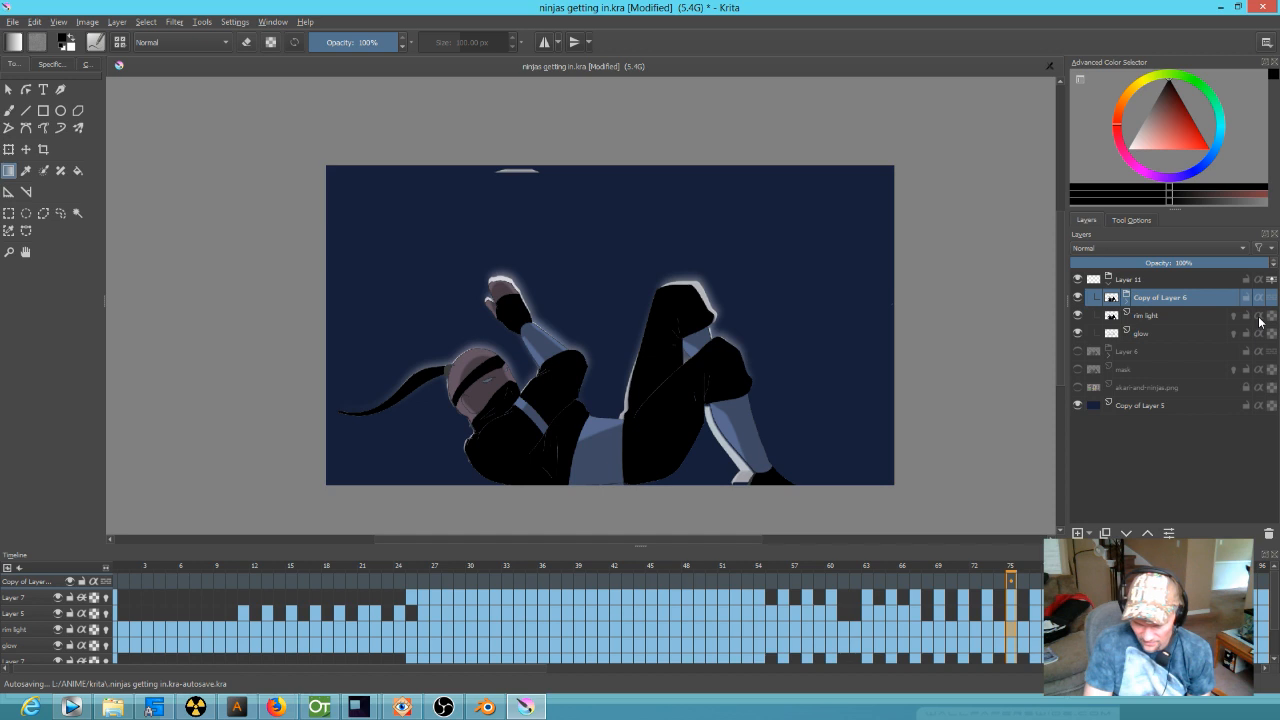
left_click(1175, 322)
left_click(1148, 535)
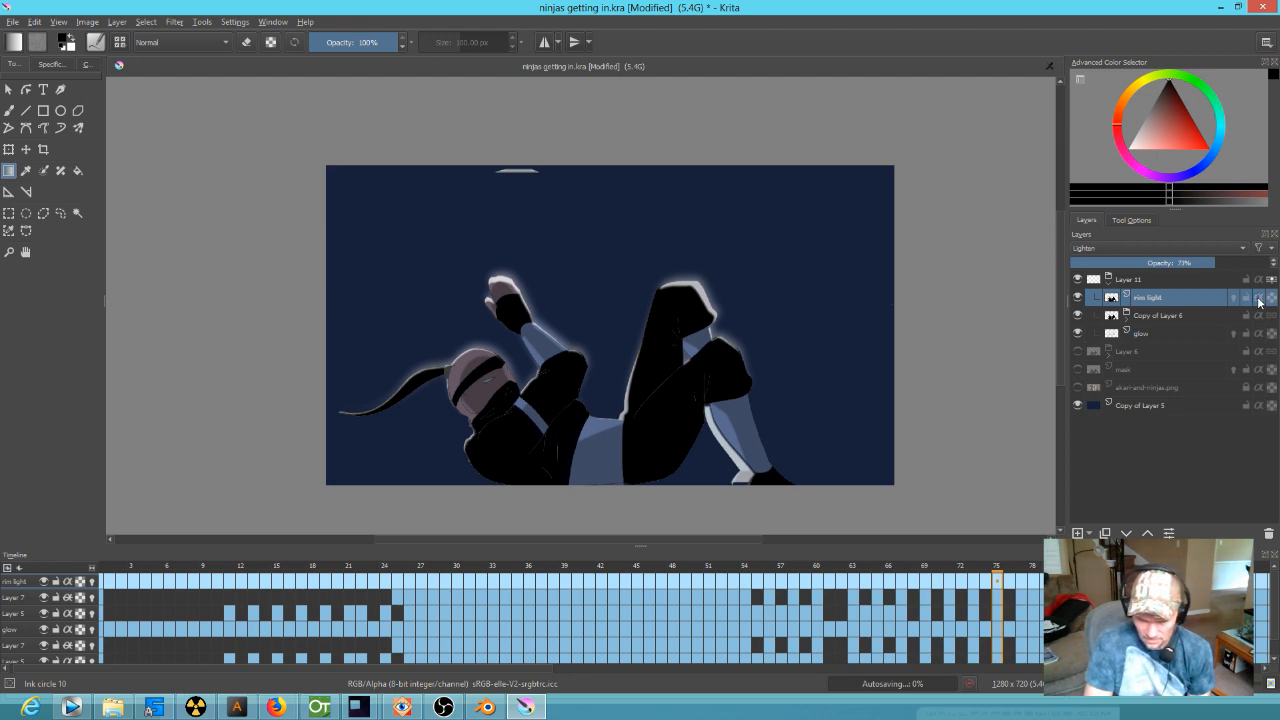
- Hide the glow layer and set the rim light layer's opacity to 76%
left_click(1078, 334)
left_click(1078, 334)
left_click(1078, 334)
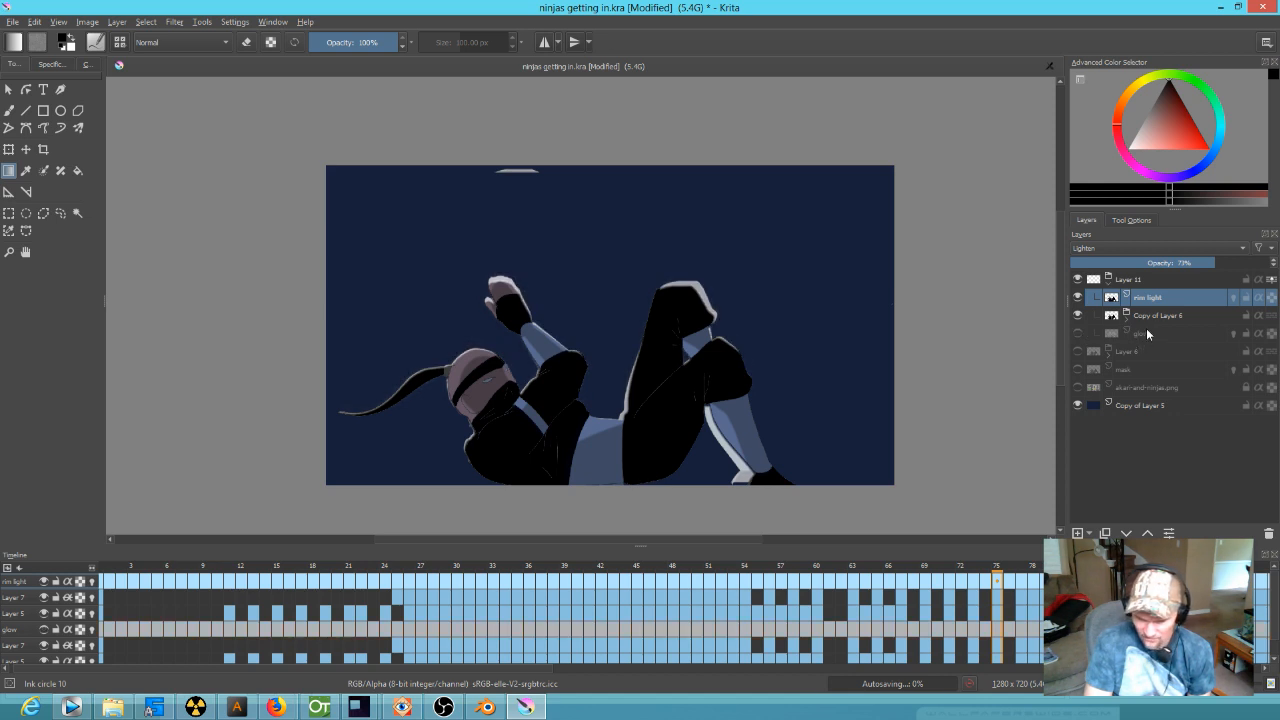
mouse_move(1200, 263)
left_mouse_down()
mouse_move(1031, 262)
mouse_move(1228, 283)
mouse_move(1166, 272)
mouse_move(1205, 268)
mouse_move(1257, 291)
mouse_move(1070, 277)
mouse_move(1222, 276)
left_mouse_up()
- Hide the rim light layer and toggle the Copy of Layer 6 group's visibility to examine the body alone
left_click(1078, 298)
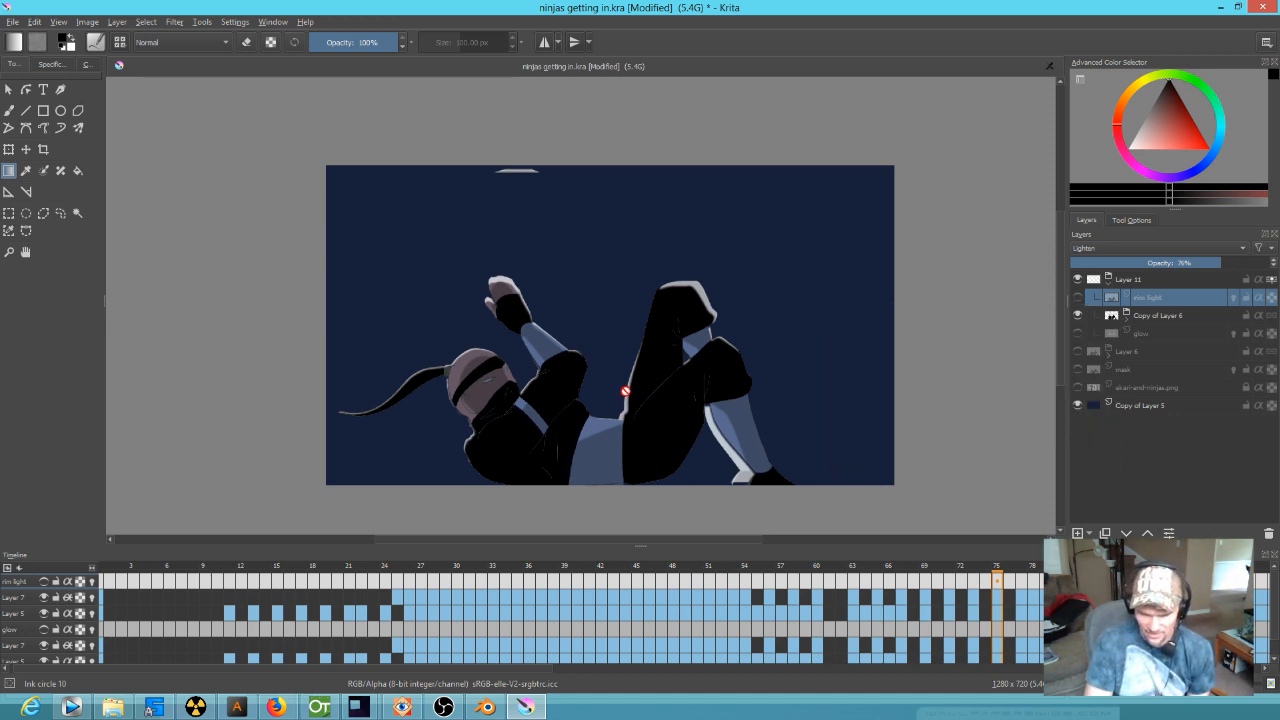
left_click(1076, 315)
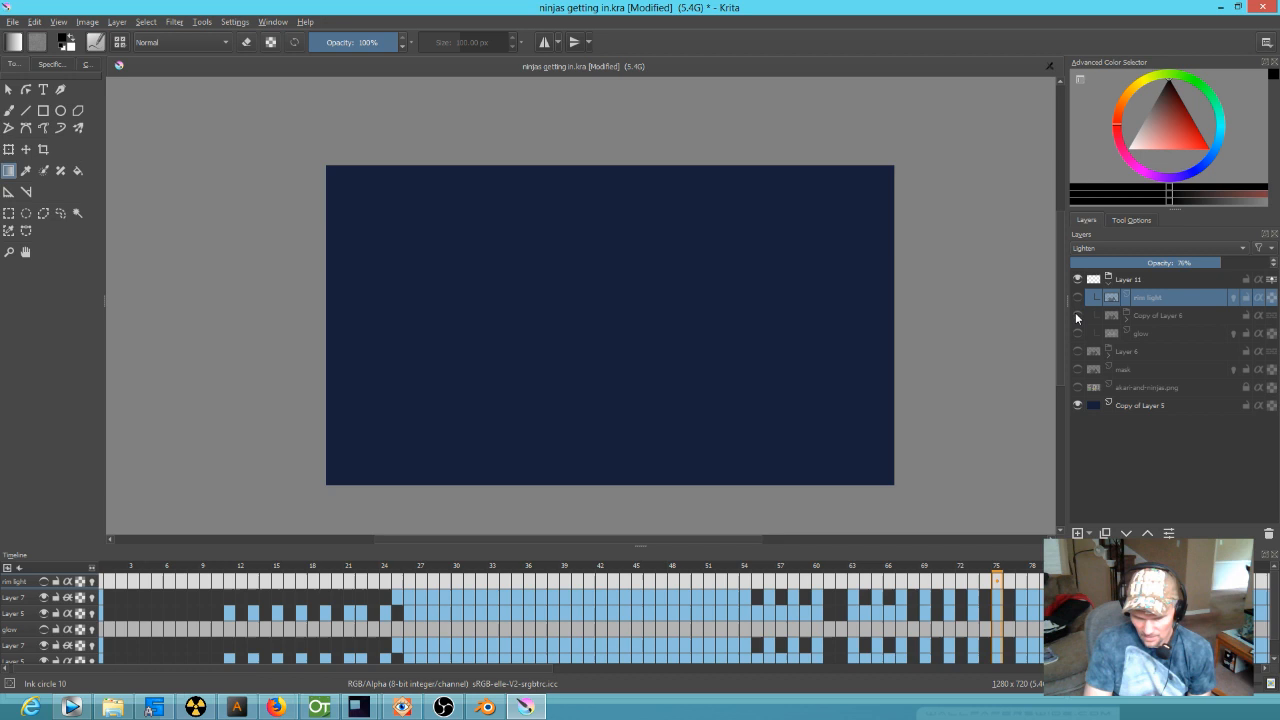
left_click(1077, 316)
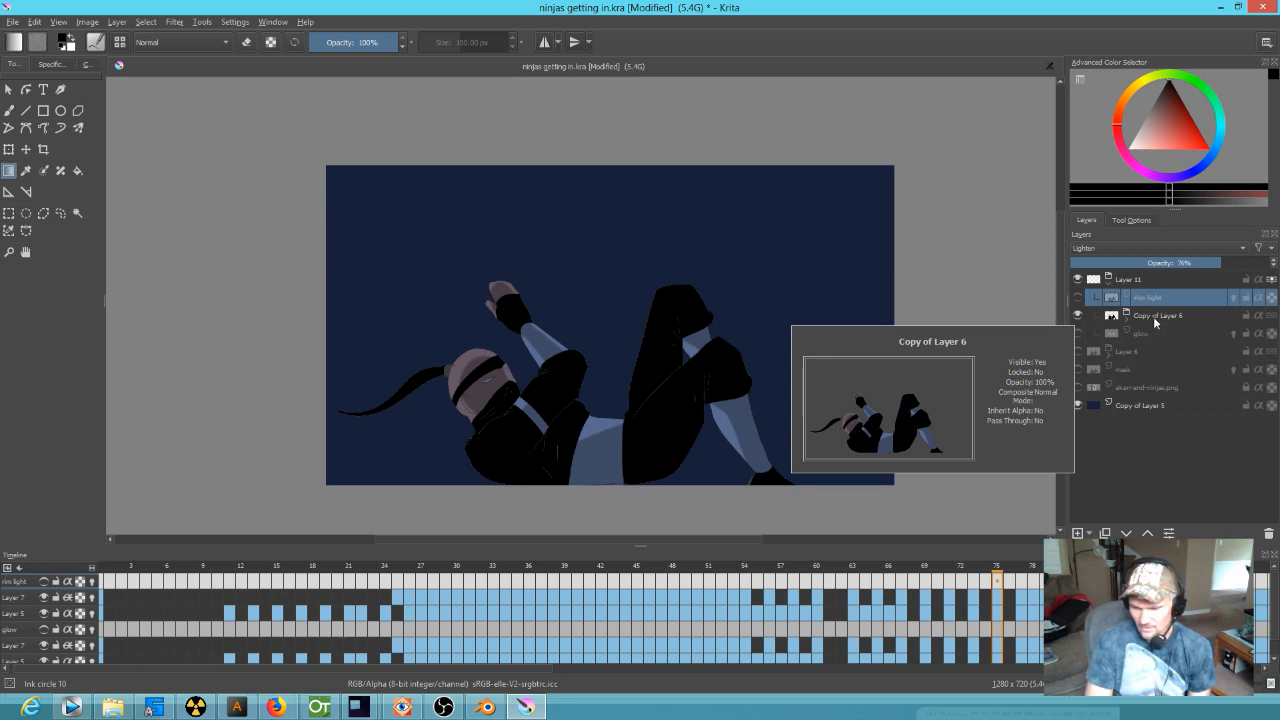
left_click(1077, 316)
left_click(1077, 316)
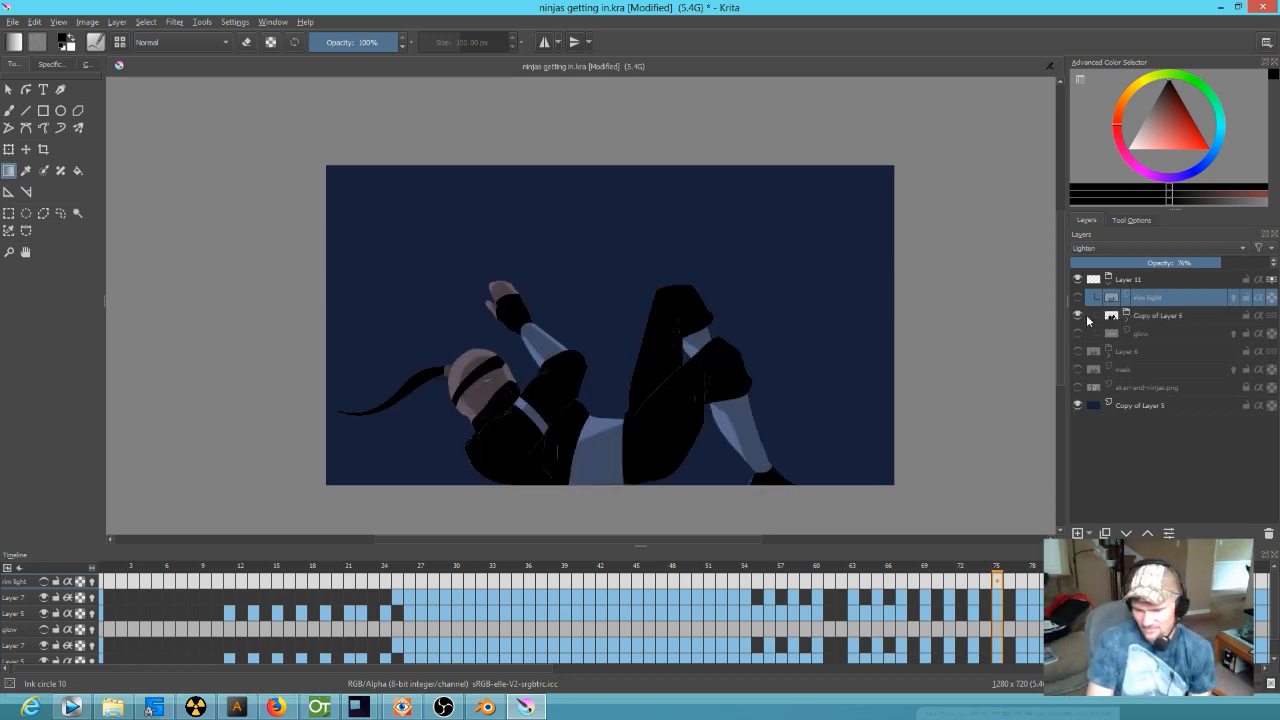
- Toggle the rim light layer's visibility repeatedly to compare the ninja with and without the lit edges
left_click(1079, 298)
left_click(1079, 298)
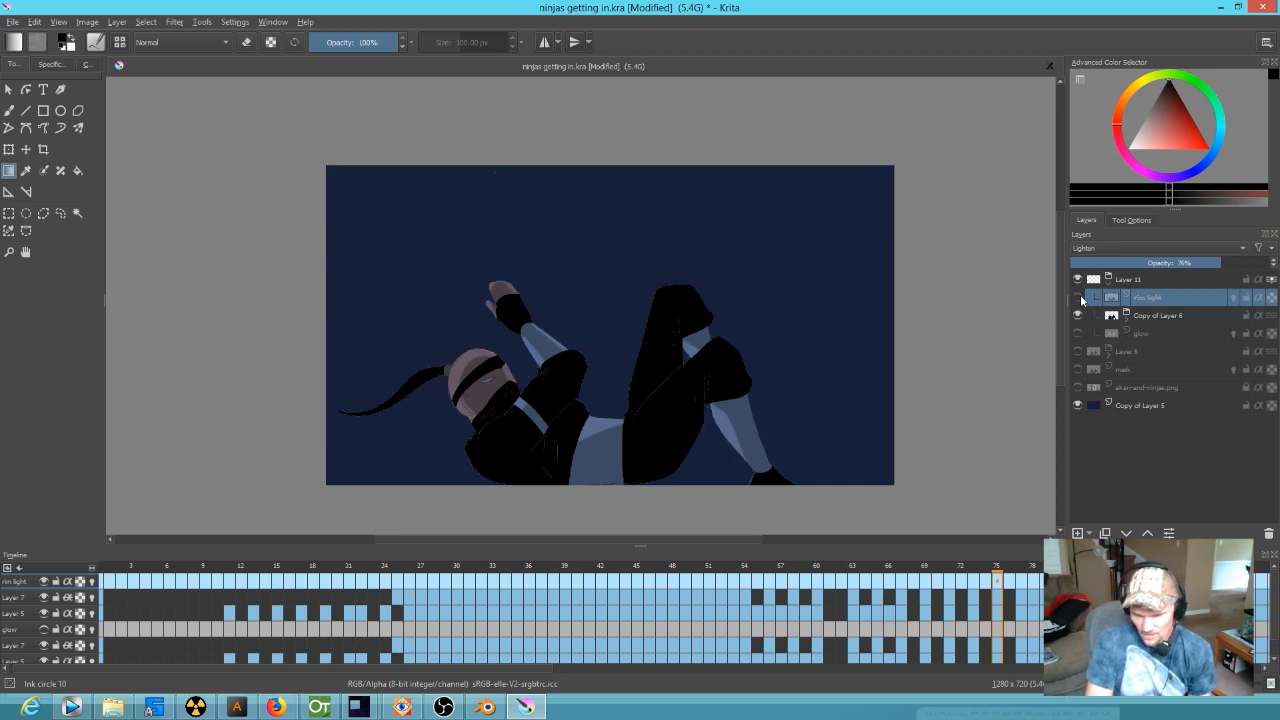
left_click(1079, 298)
left_click(1079, 298)
left_click(1079, 298)
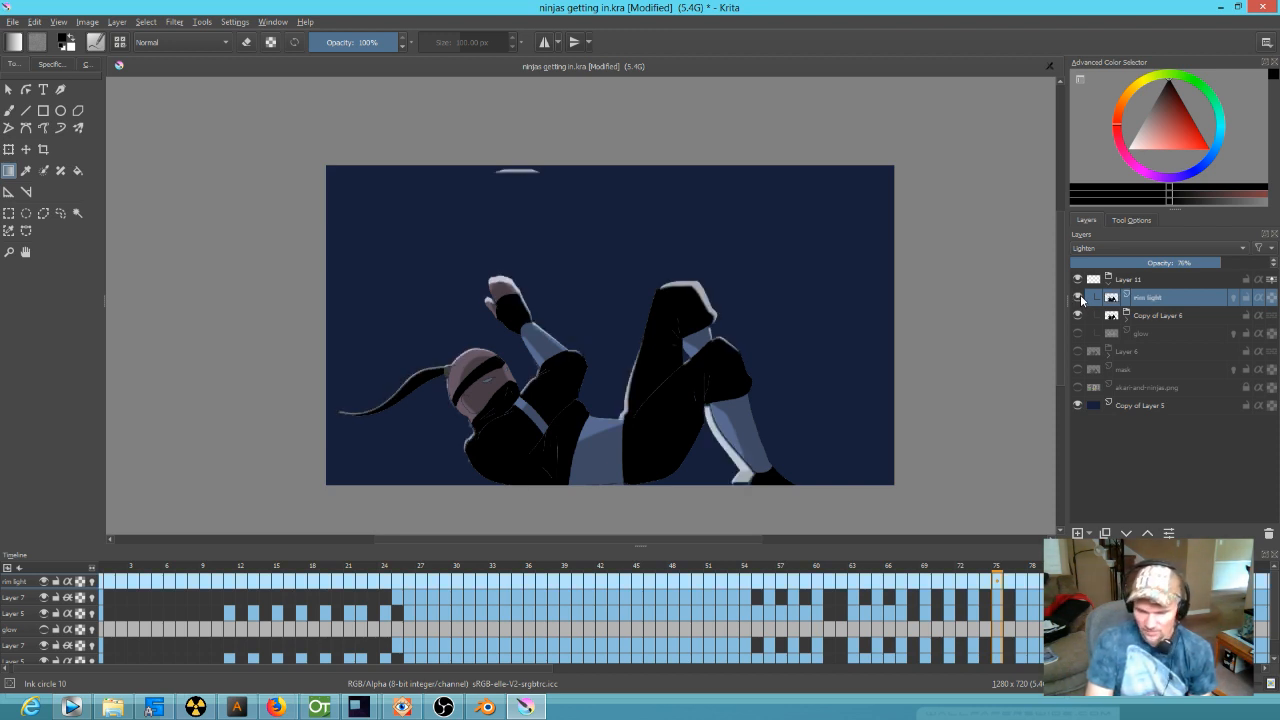
mouse_move(1245, 306)
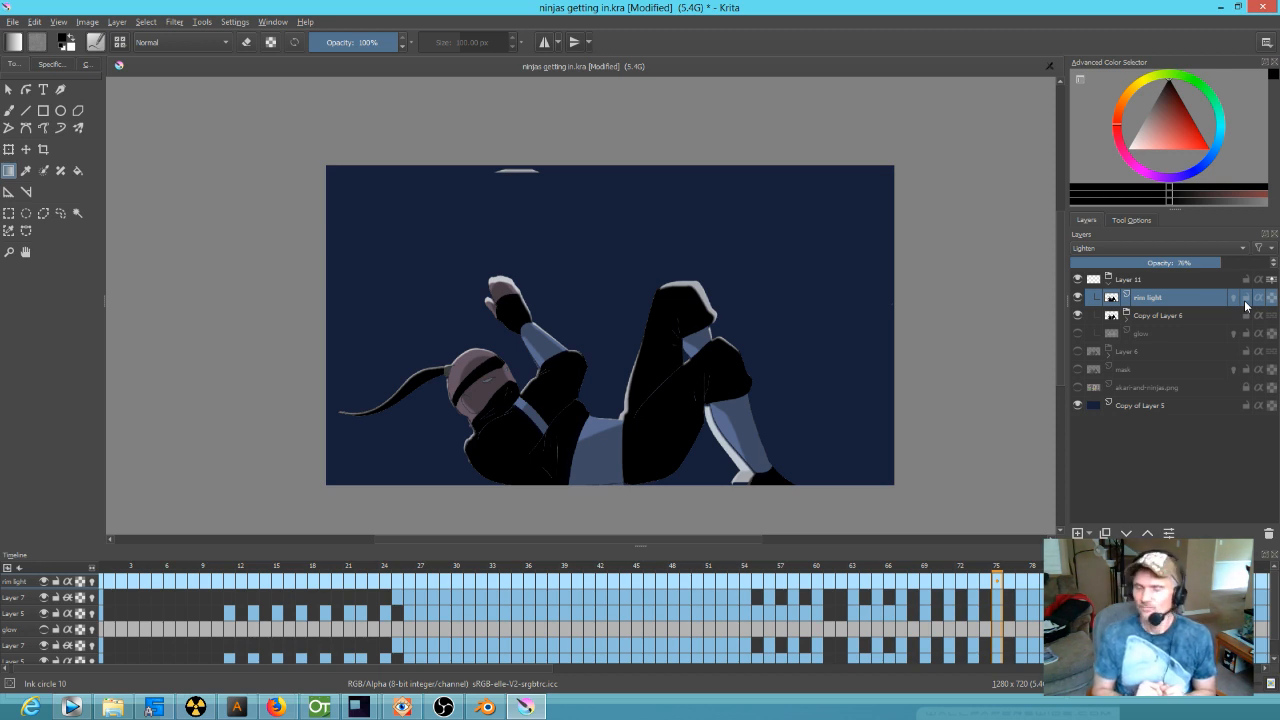
left_click(1077, 315)
left_click(1077, 315)
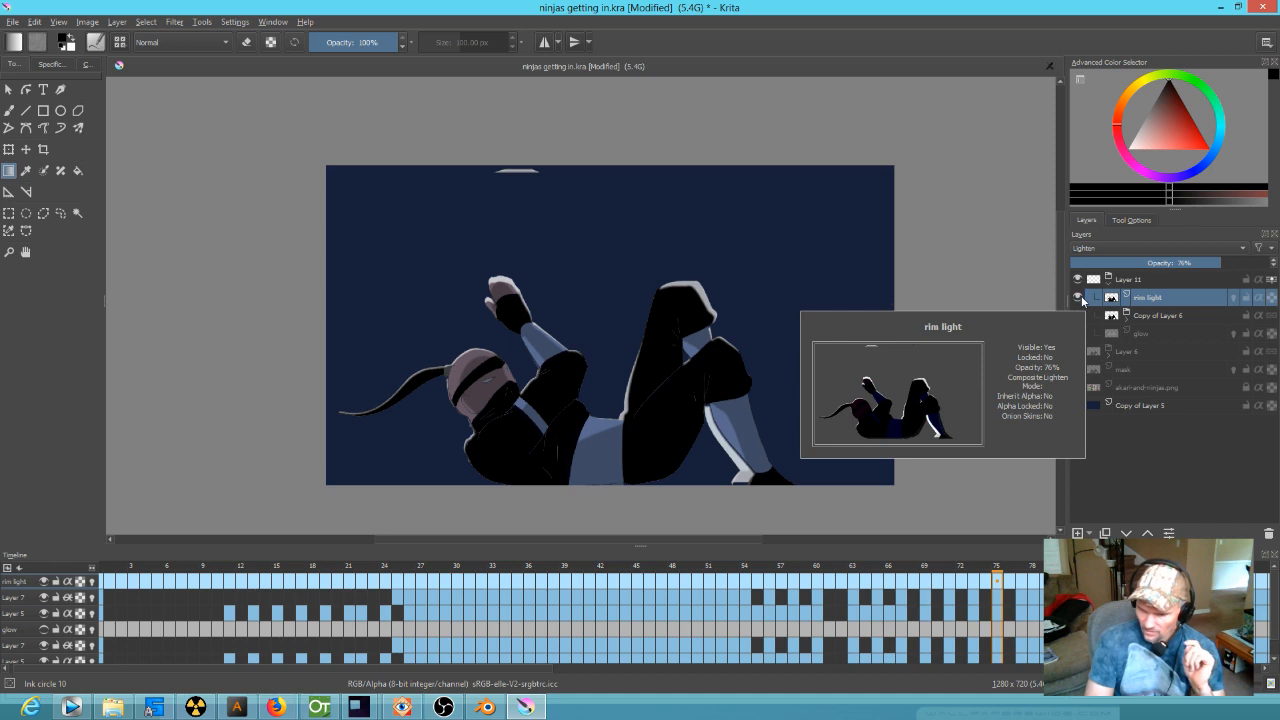
left_click(1078, 298)
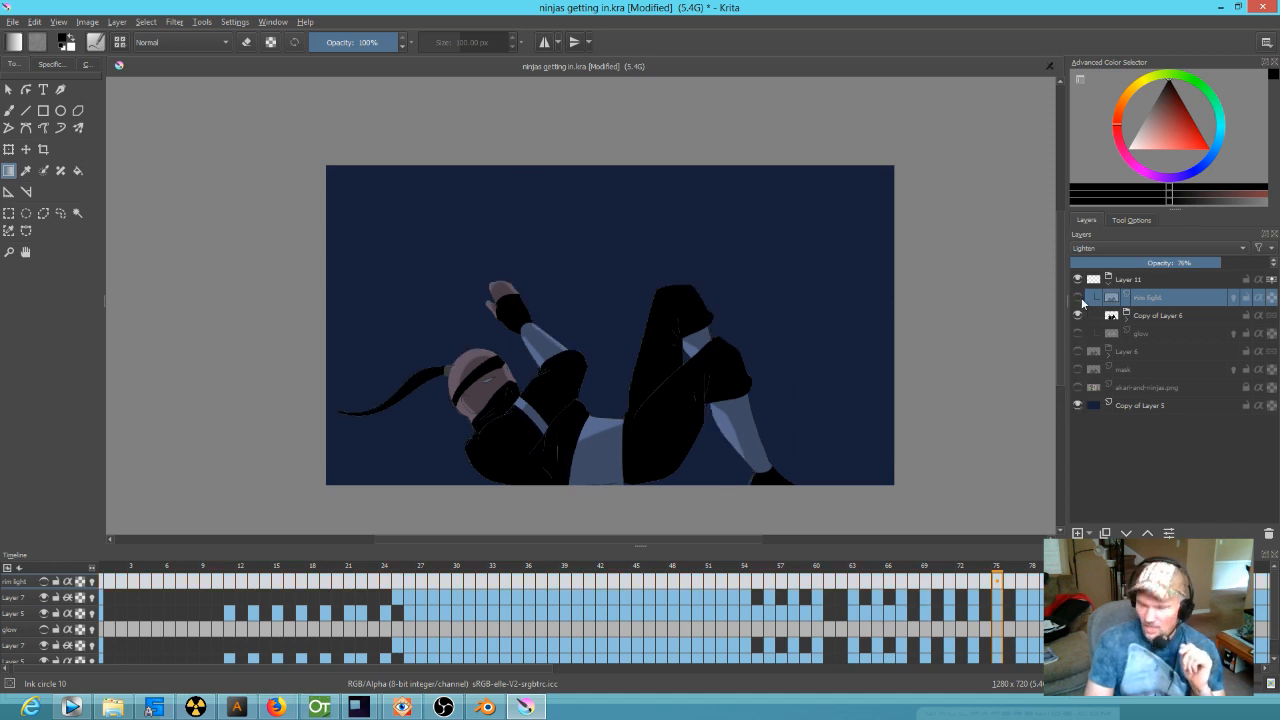
left_click(1078, 298)
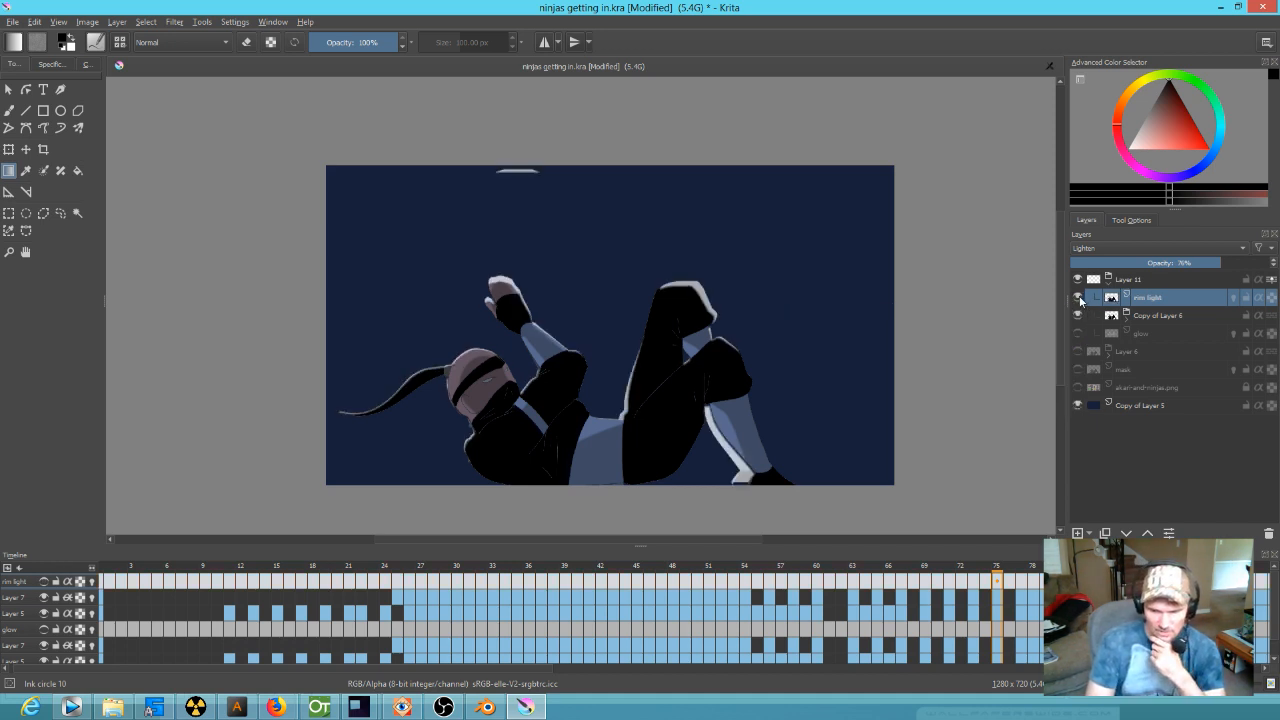
left_click(1078, 298)
left_click(1078, 298)
left_click(1078, 298)
left_click(1078, 298)
left_click(1078, 298)
left_click(1078, 298)
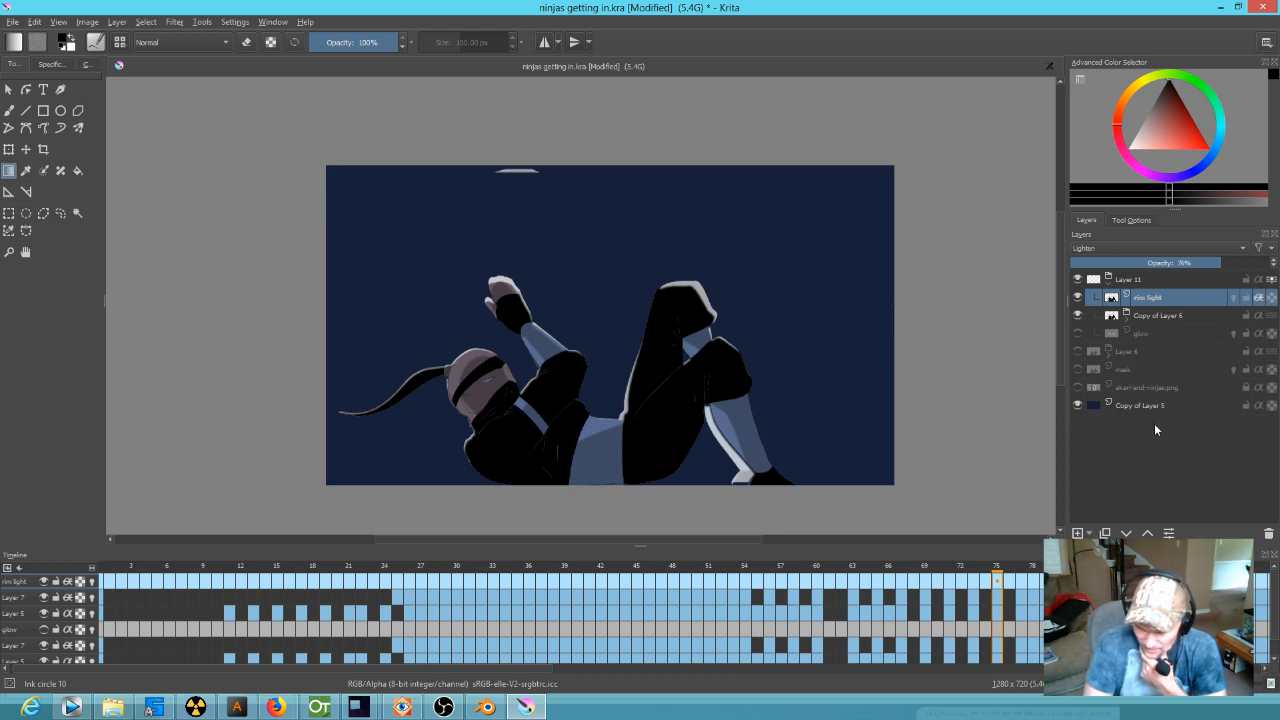
- Turn on alpha inheritance for the rim light layer and move the layer directly below the Copy of Layer 6 group
left_click(1127, 533)
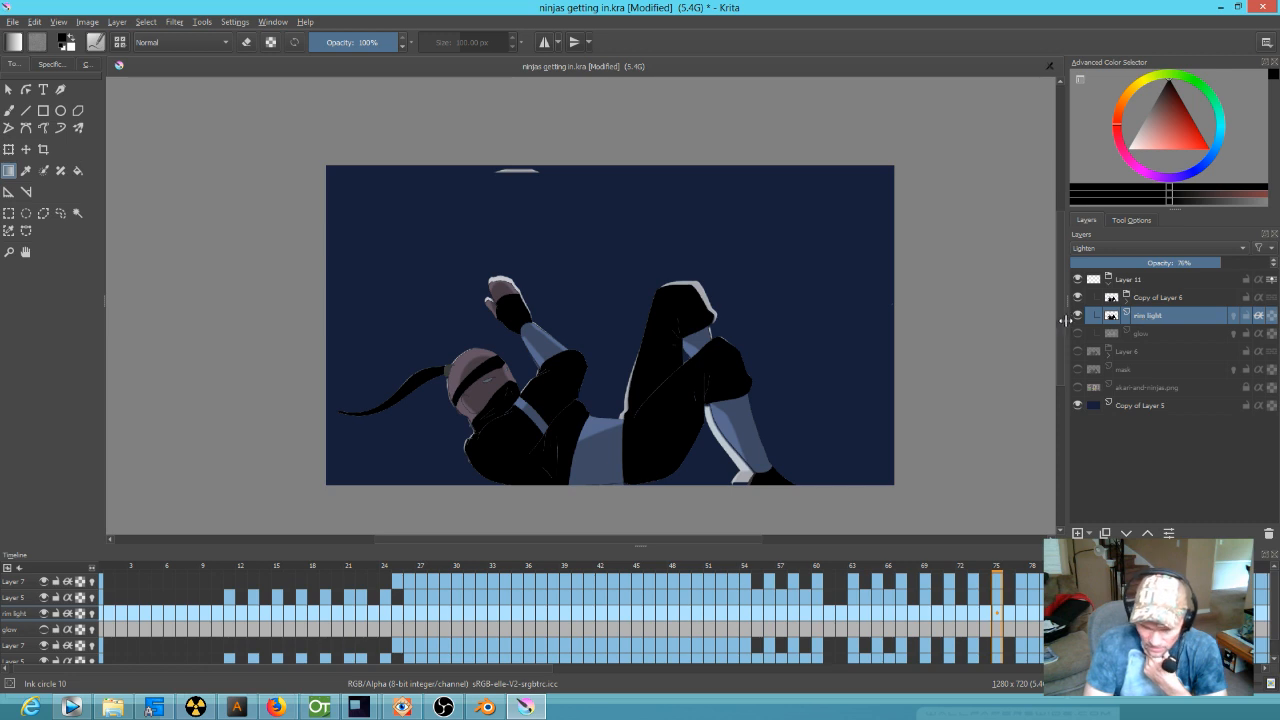
- Toggle the rim light layer's visibility to check its effect from below the Copy of Layer 6 group
left_click(1077, 315)
left_click(1077, 315)
left_click(1077, 315)
left_click(1077, 315)
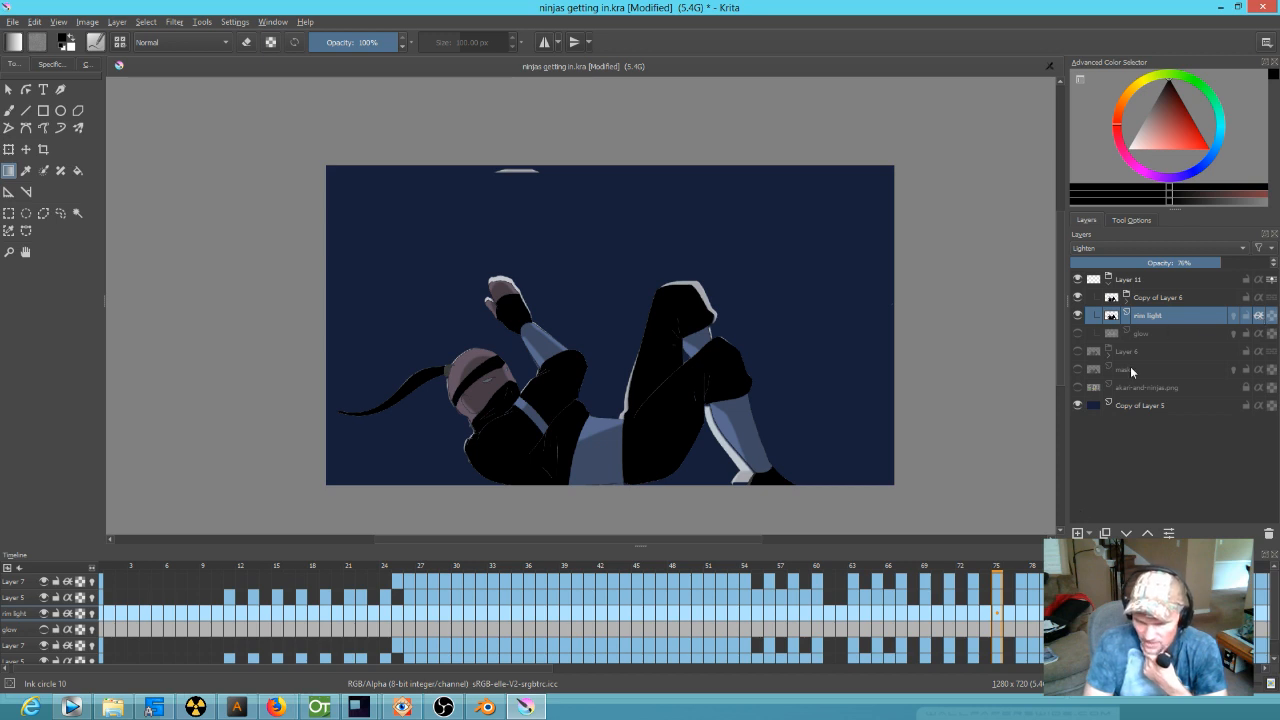
- Move the rim light layer directly above the Copy of Layer 6 group and toggle its visibility to compare the lit edges
key("ctrl+Page_Up")
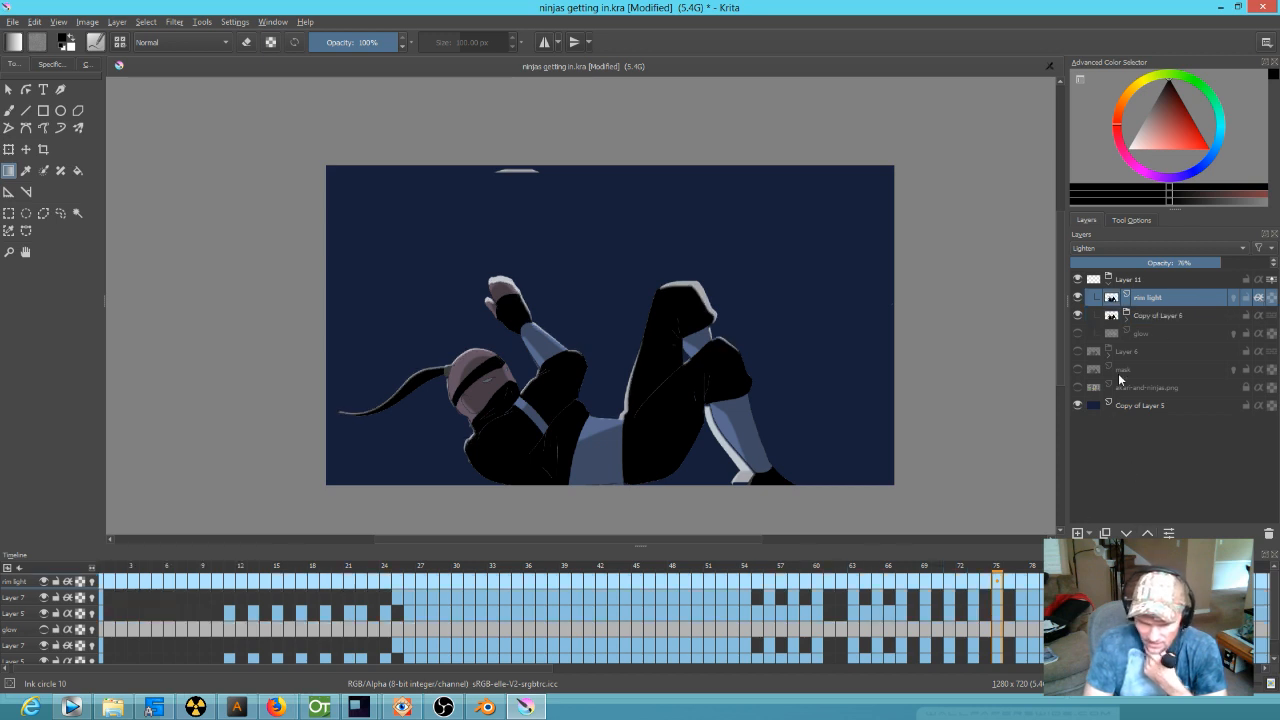
left_click(1079, 298)
left_click(1079, 298)
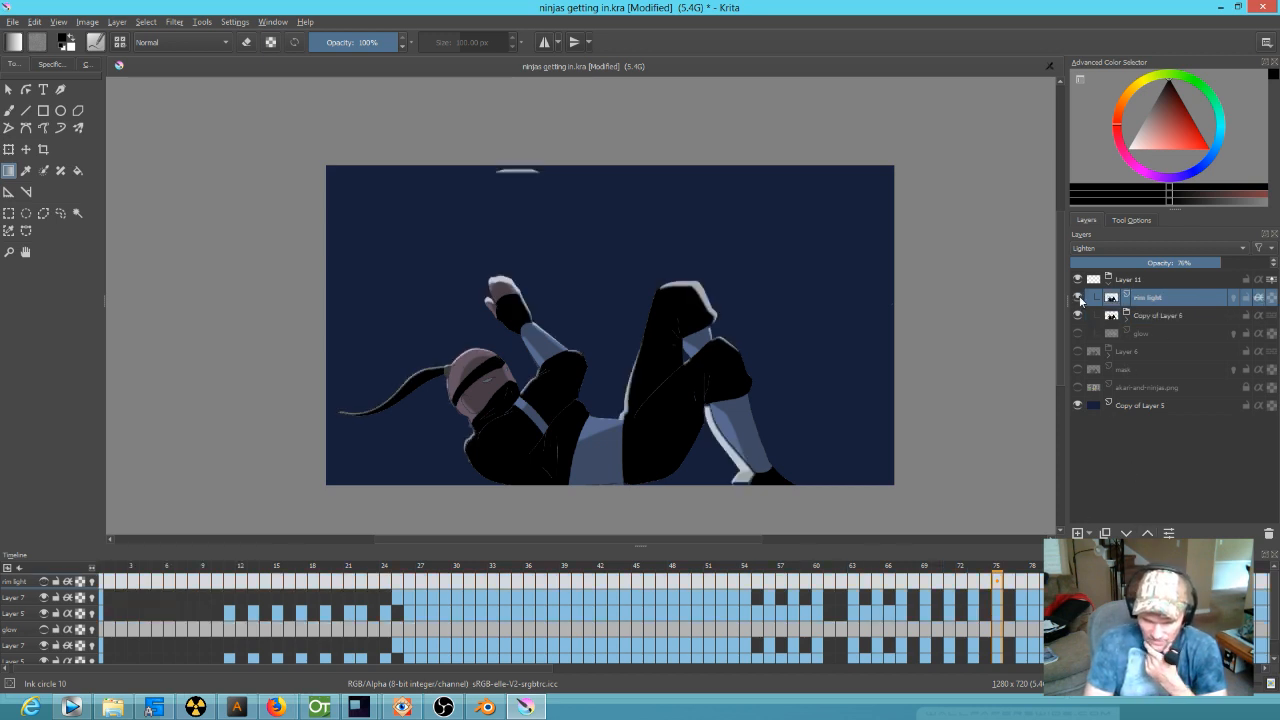
- Hide the Copy of Layer 5 background and toggle the rim light layer's visibility to examine its edges over transparency
left_click(1077, 406)
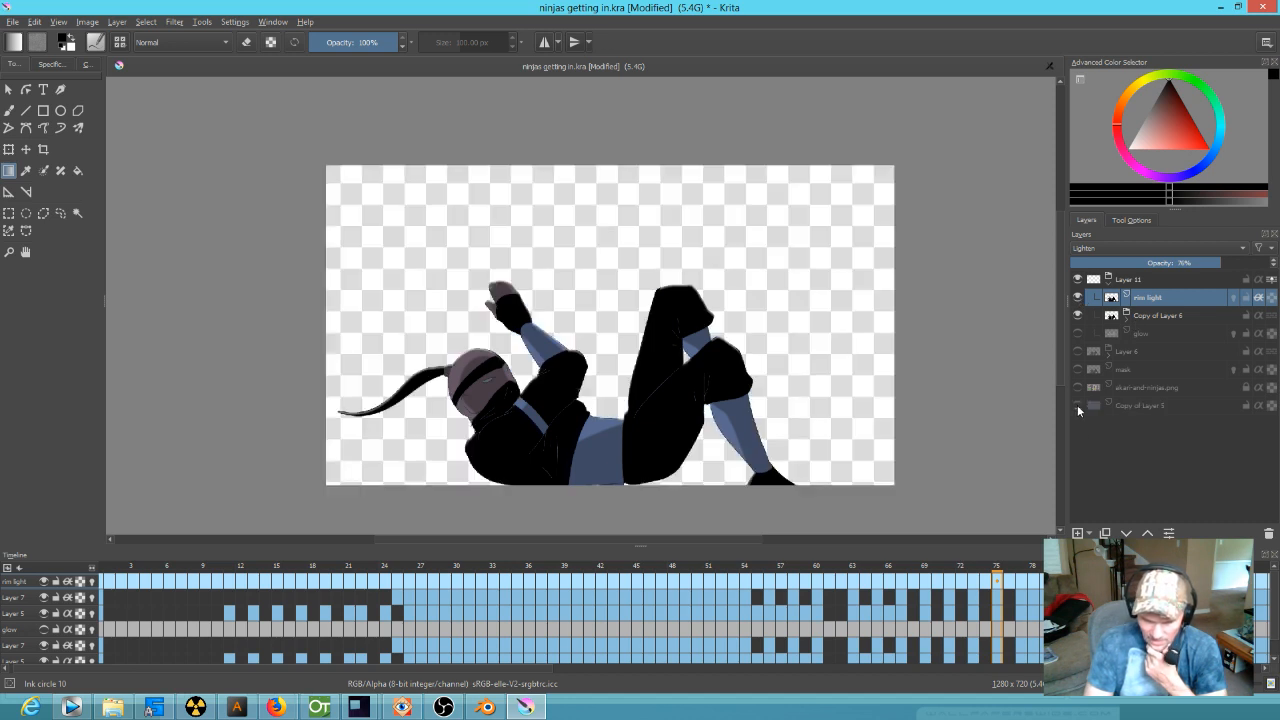
left_click(1079, 297)
left_click(1079, 297)
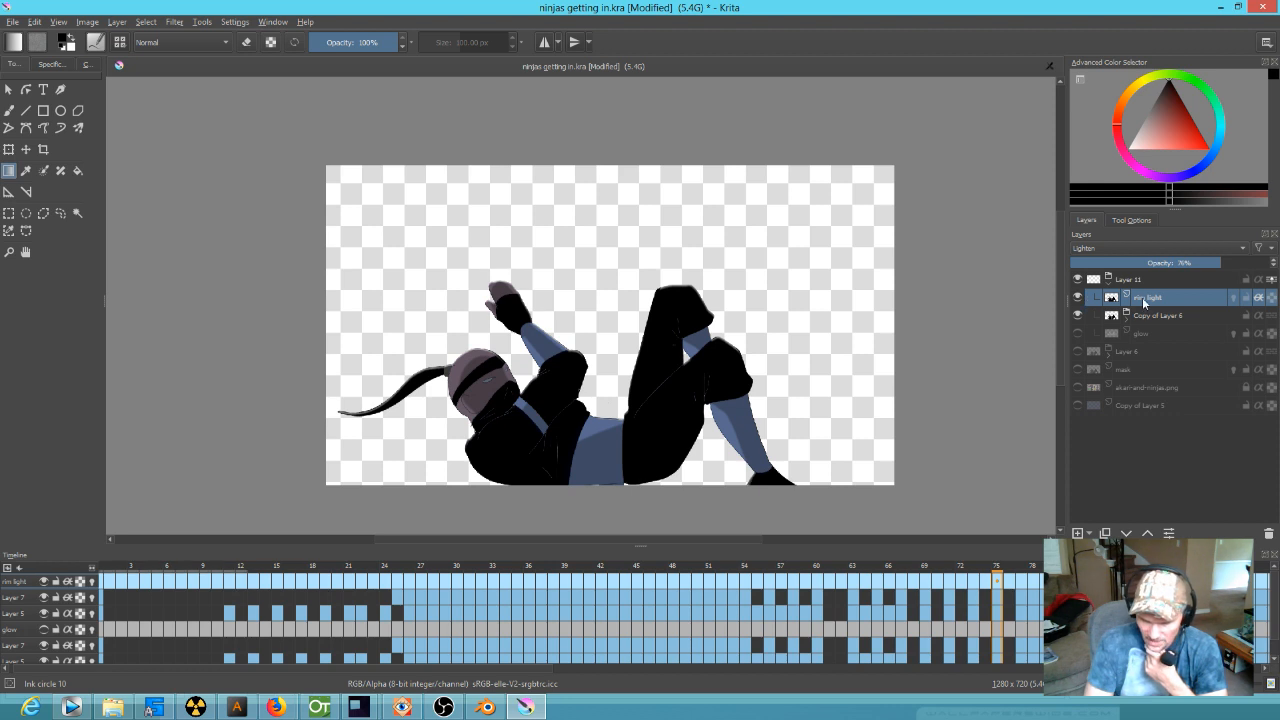
- Compare the rim light layer below and back above the Copy of Layer 6 group, and set its opacity to 100%
left_click(1127, 533)
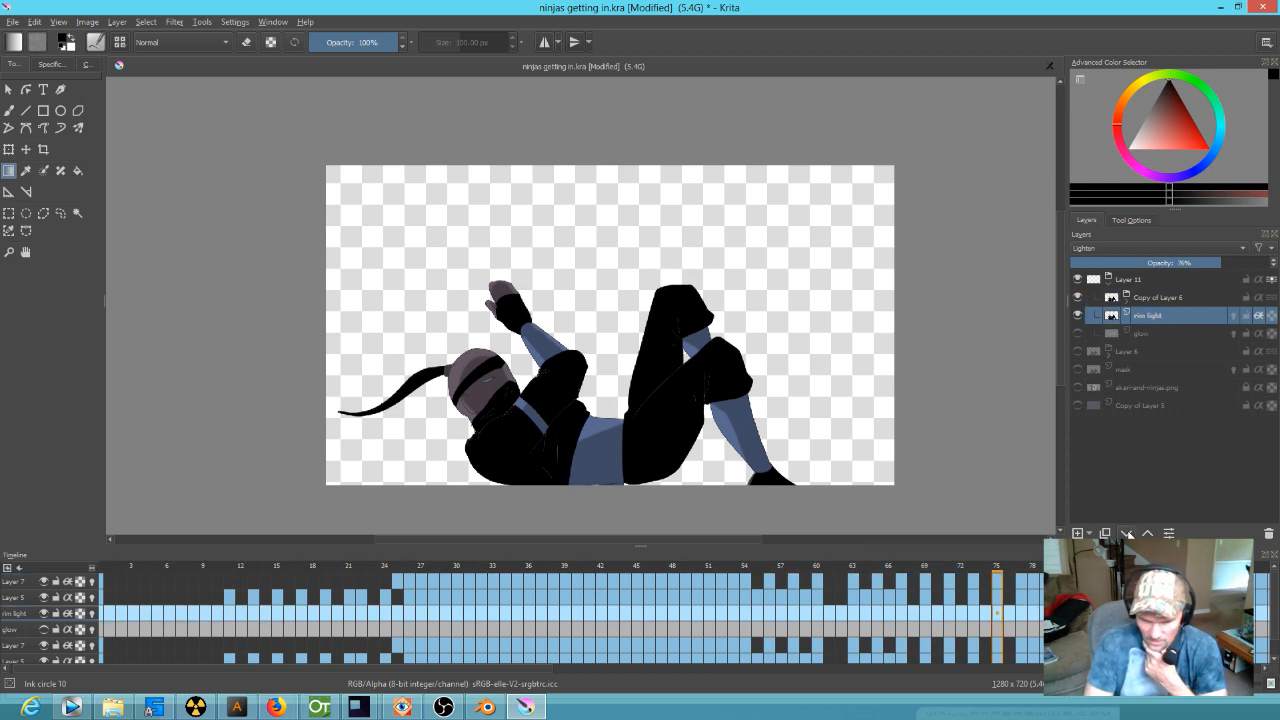
left_click(1147, 534)
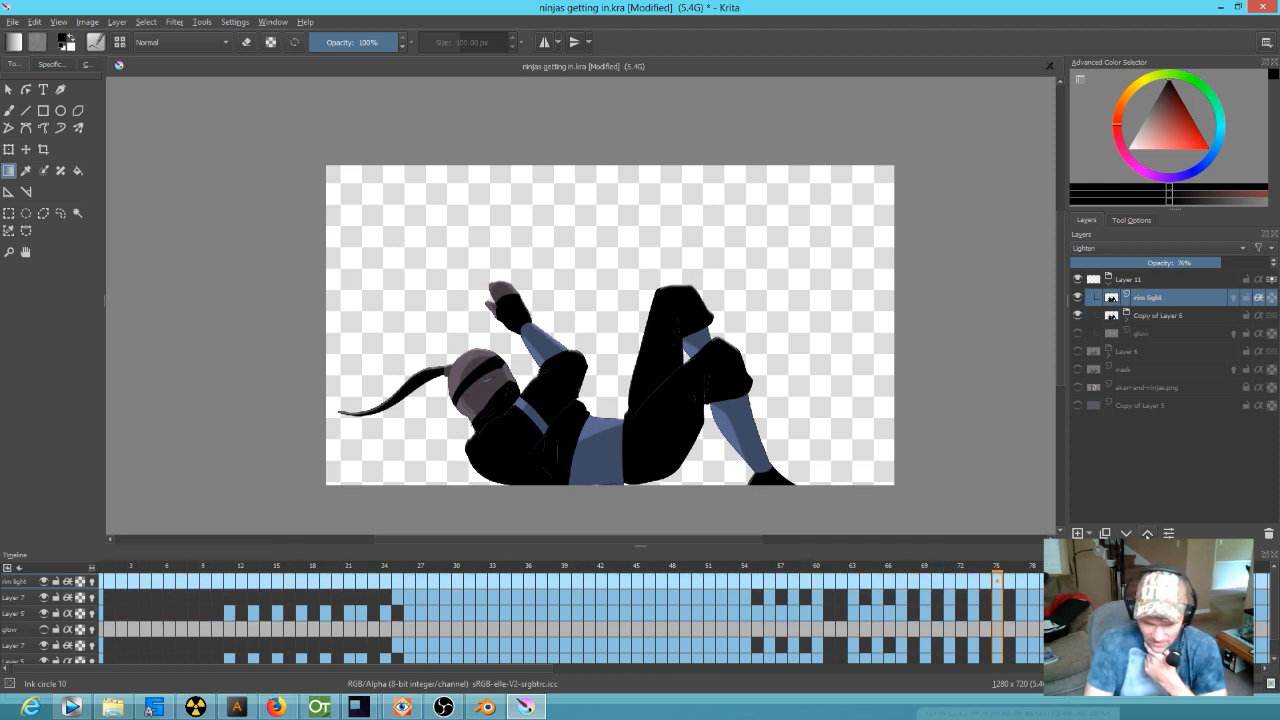
left_click_drag(1225, 262, 1272, 264)
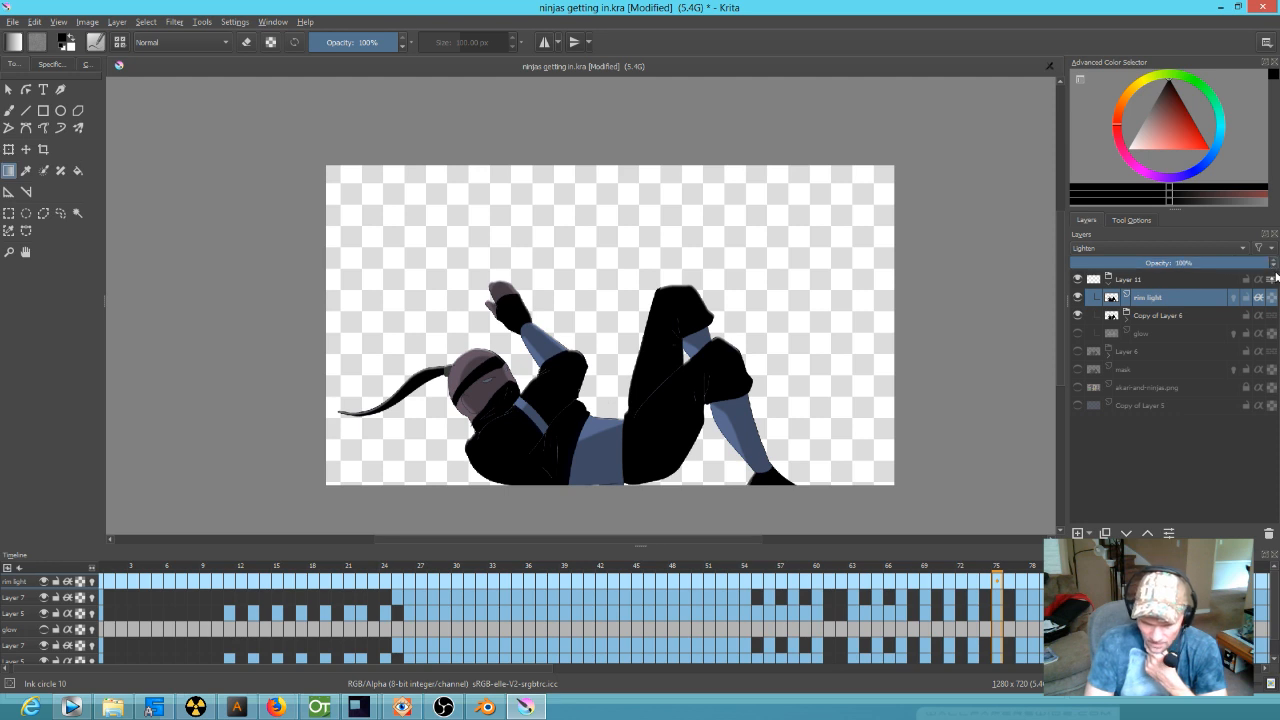
scroll(757, 329, "up", 4)
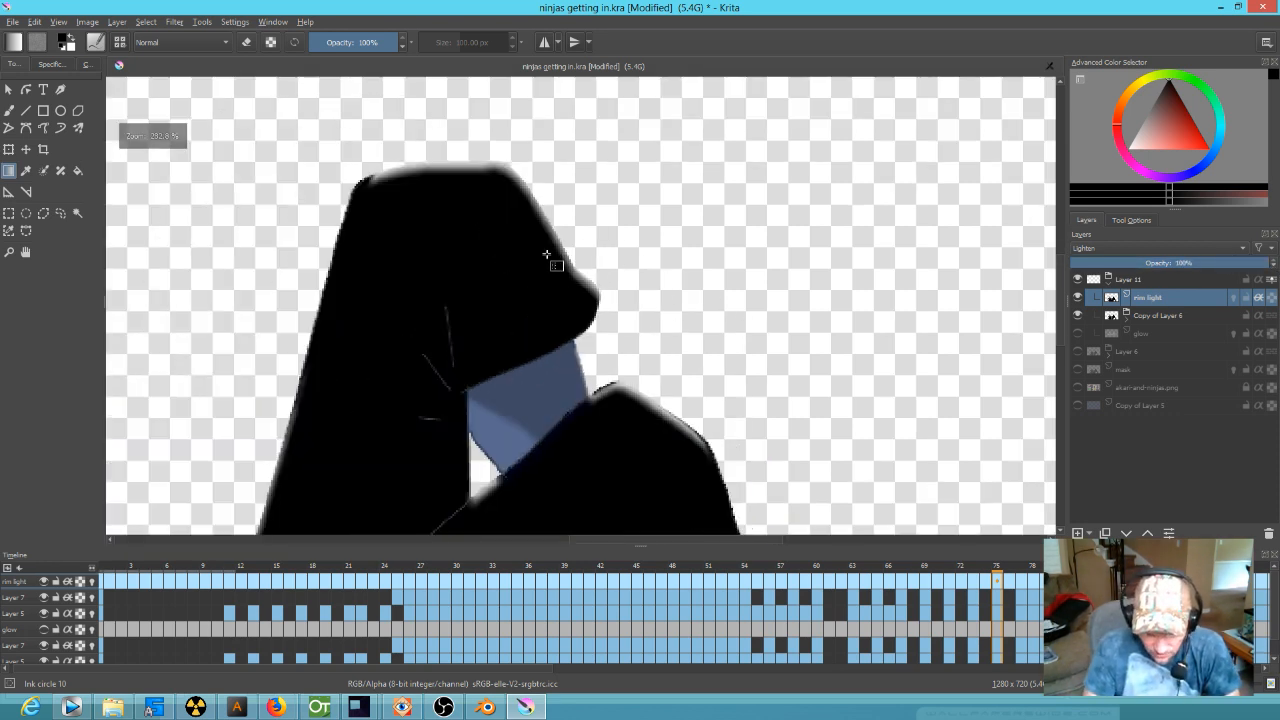
- Show the dark blue Copy of Layer 5 background behind the ninja and go to frame 61
left_click(1077, 404)
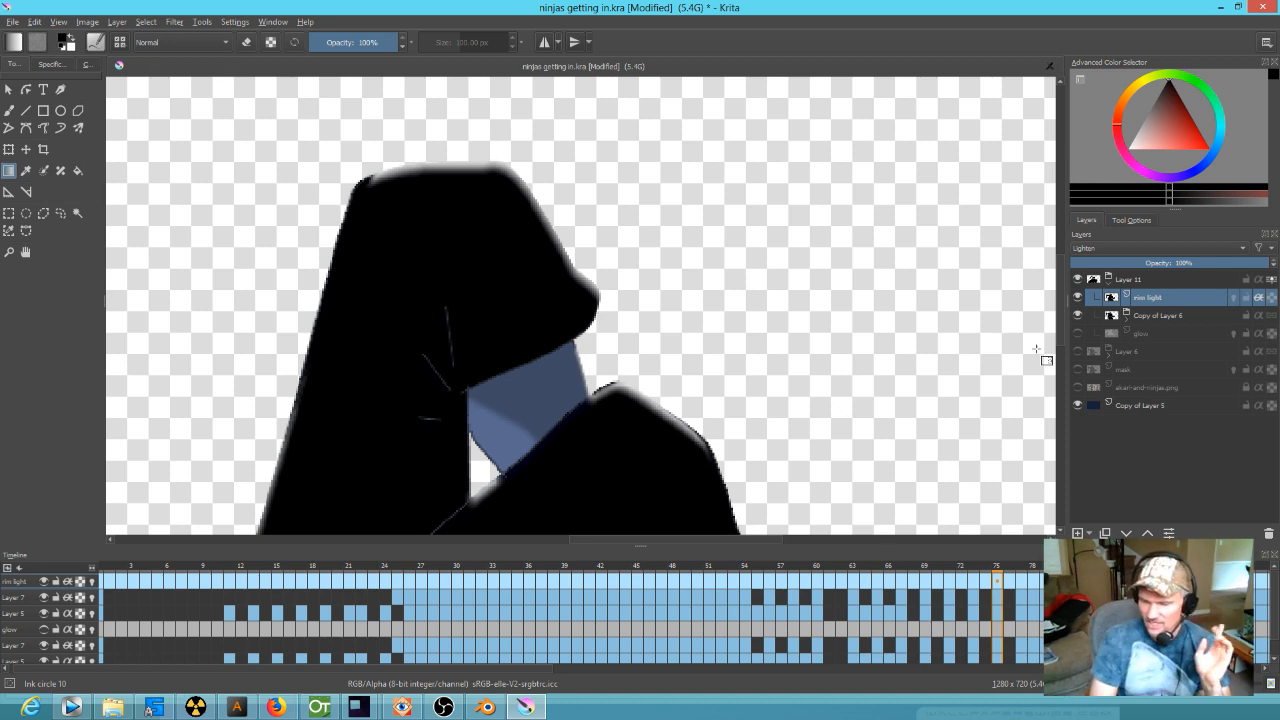
scroll(771, 434, "down", 4)
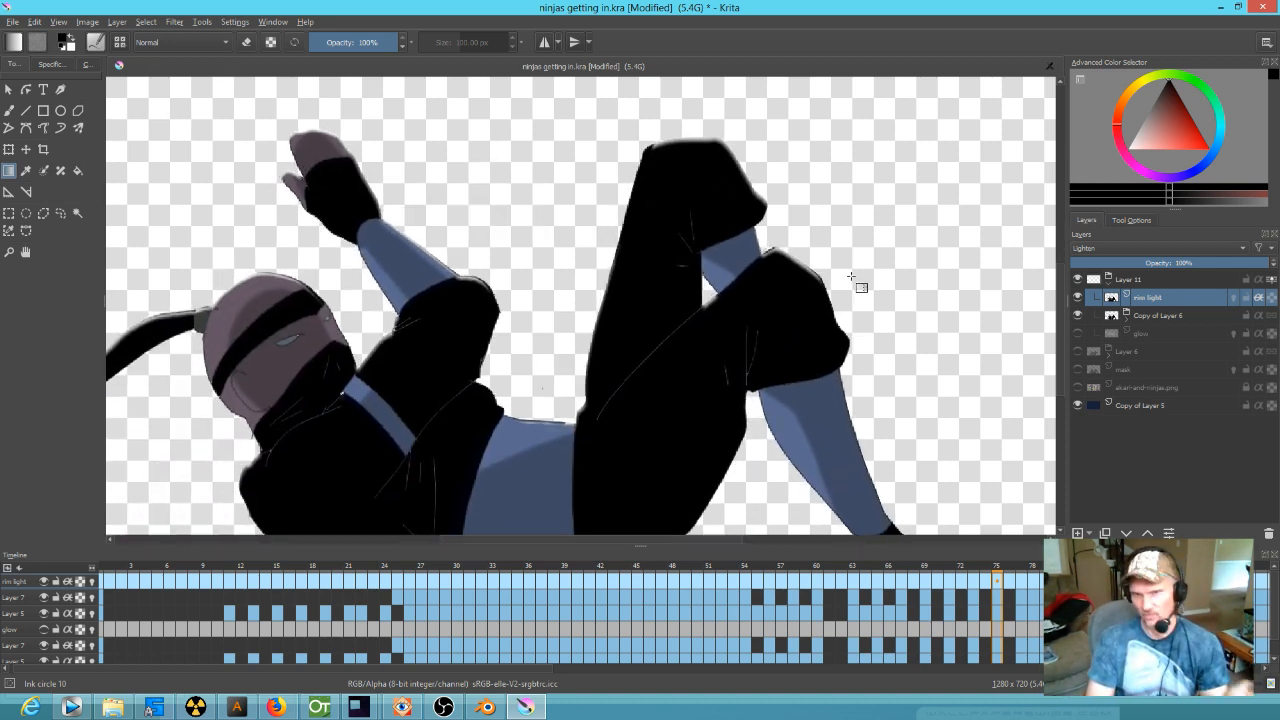
left_click(1078, 404)
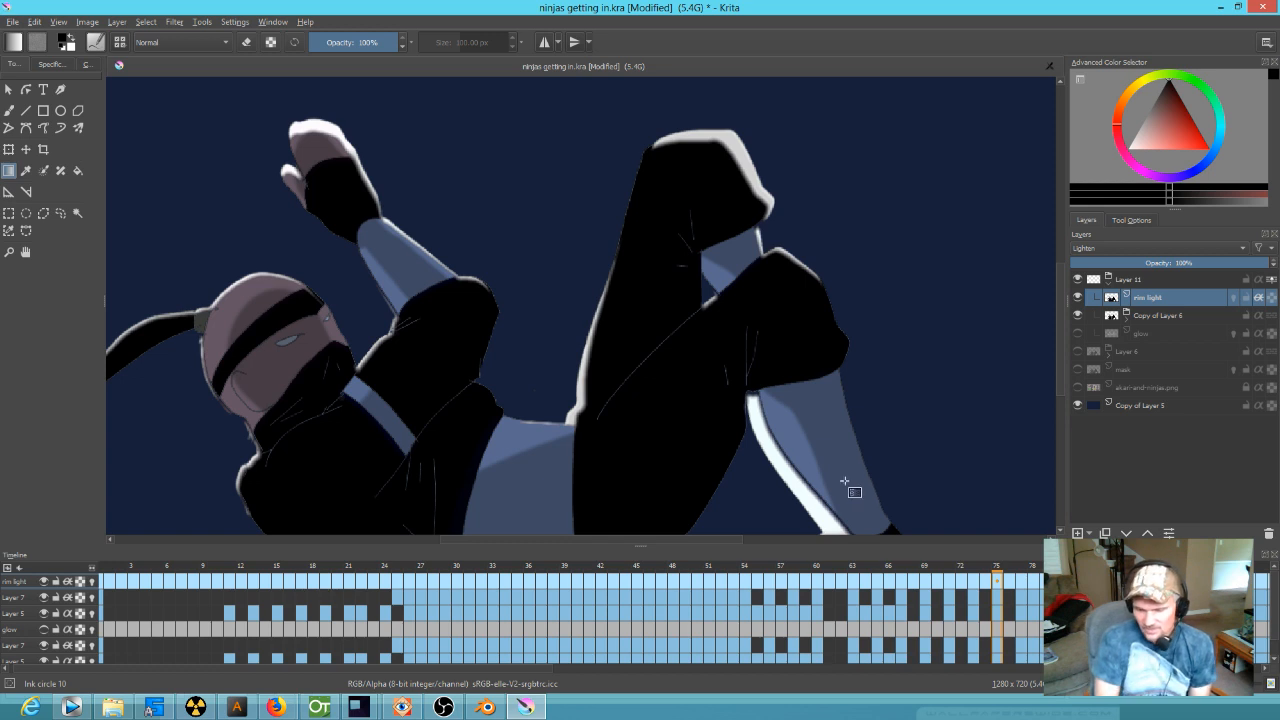
left_click_drag(997, 566, 832, 541)
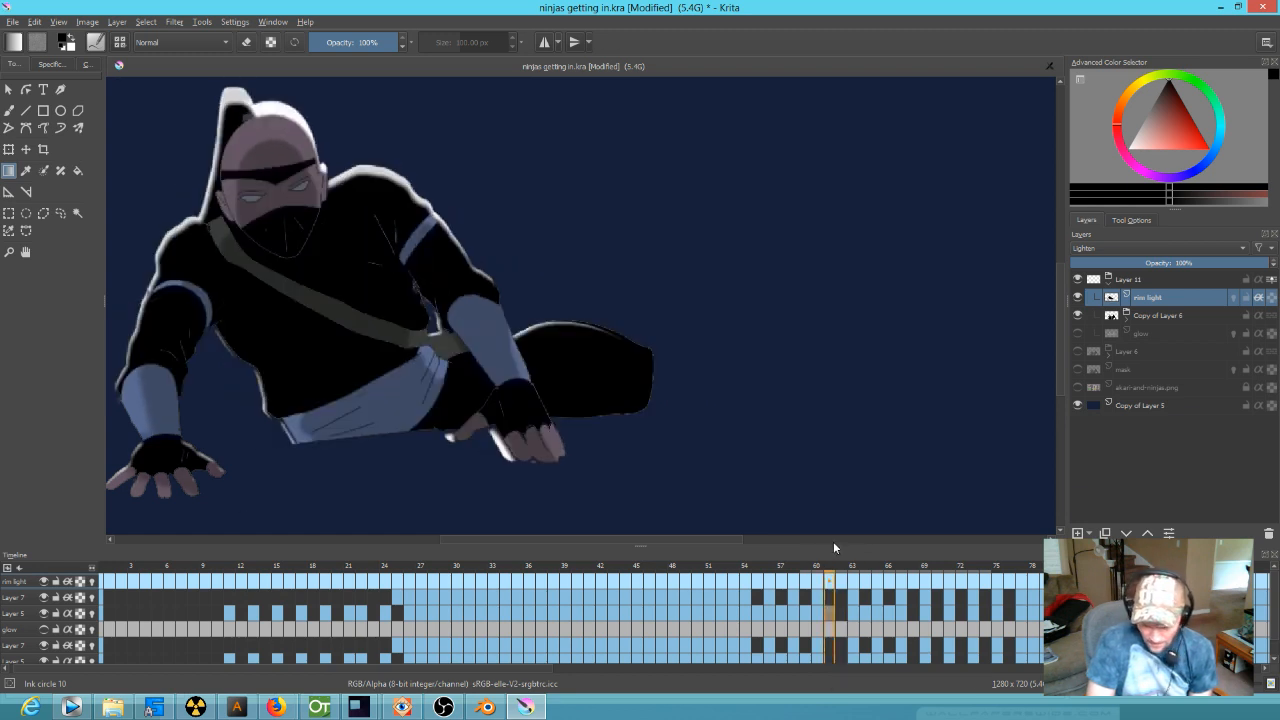
- Compare the ninja with and without the rim light layer, leave it visible, and show the glow layer
left_click(1078, 297)
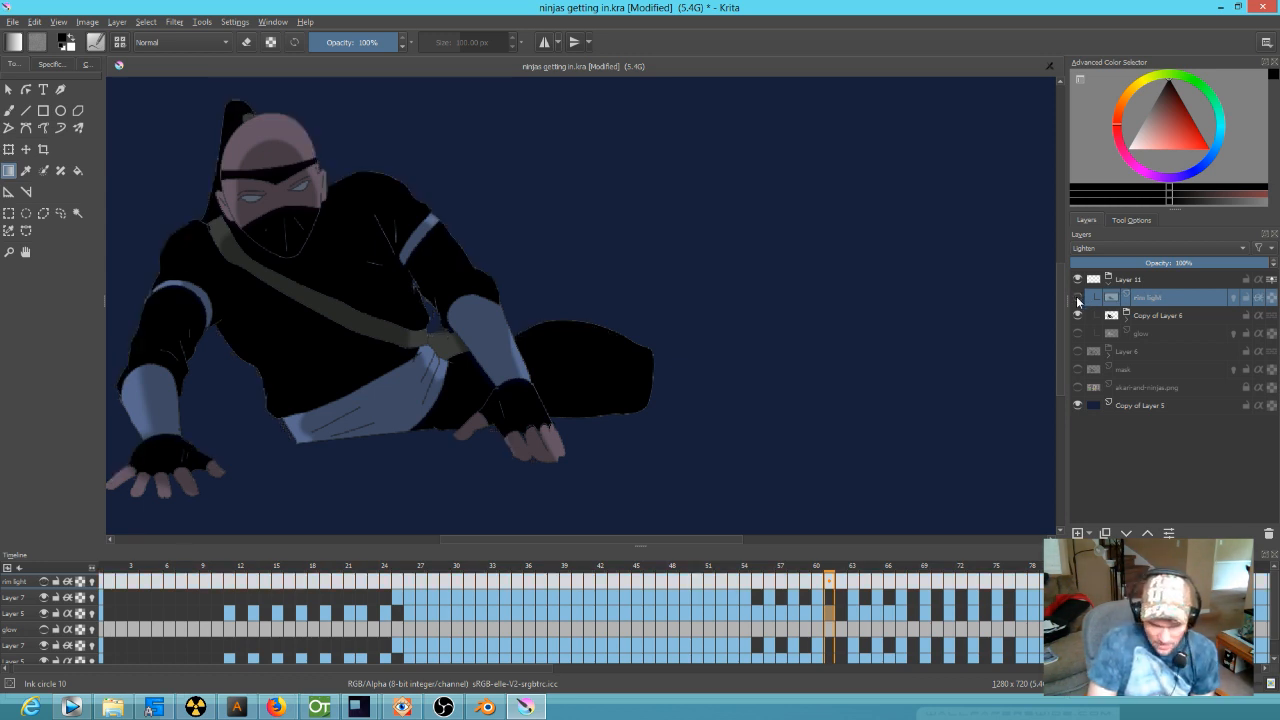
left_click(1078, 297)
left_click(1078, 297)
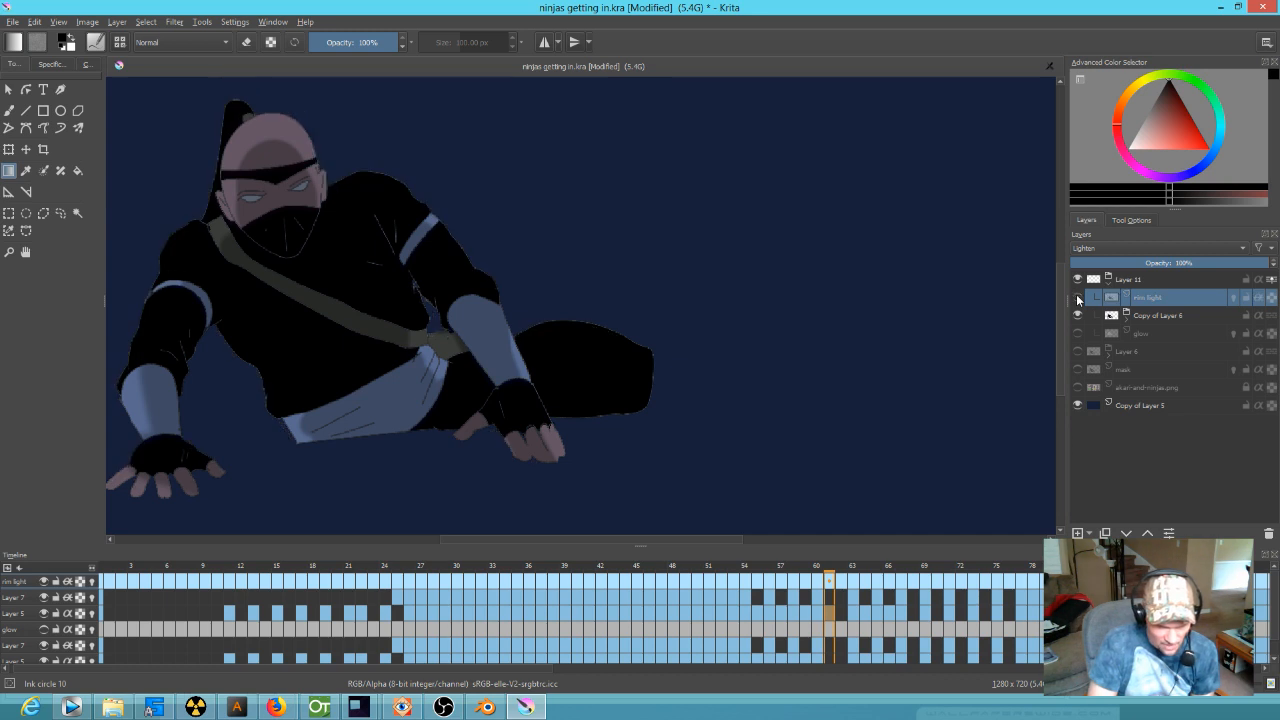
left_click(1078, 297)
left_click(1078, 297)
left_click(1078, 297)
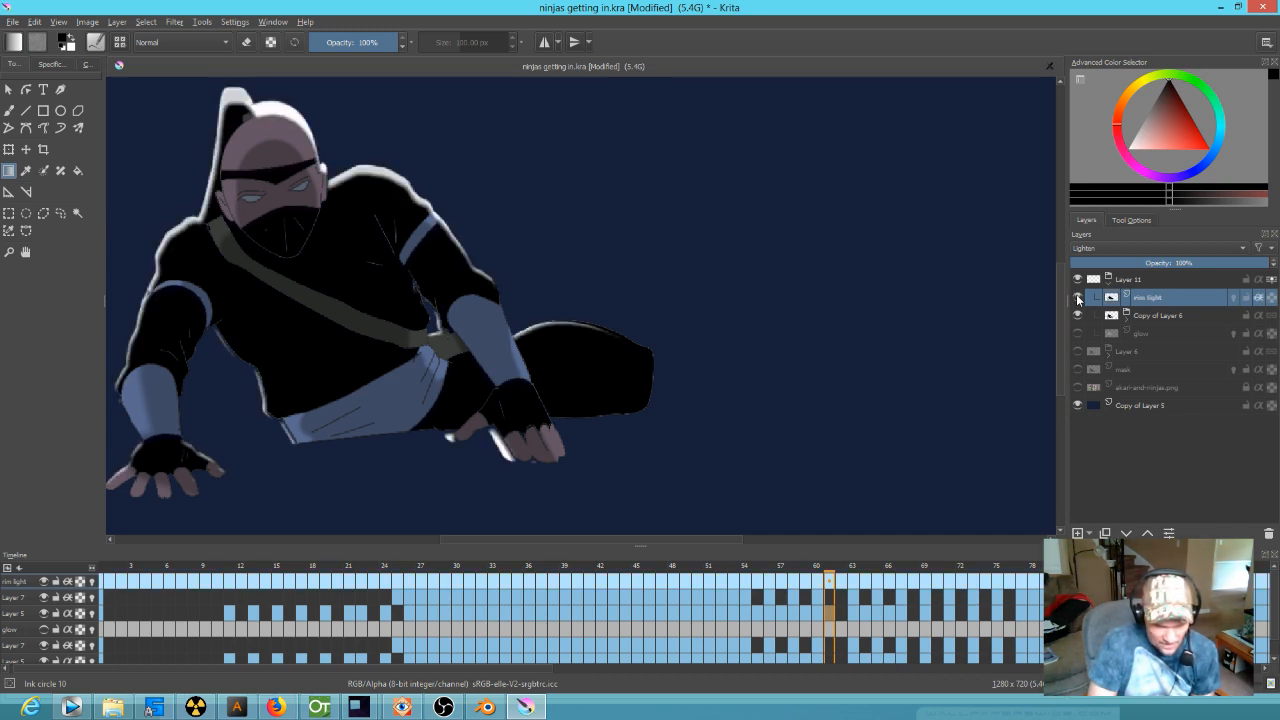
left_click(1078, 297)
left_click(1078, 297)
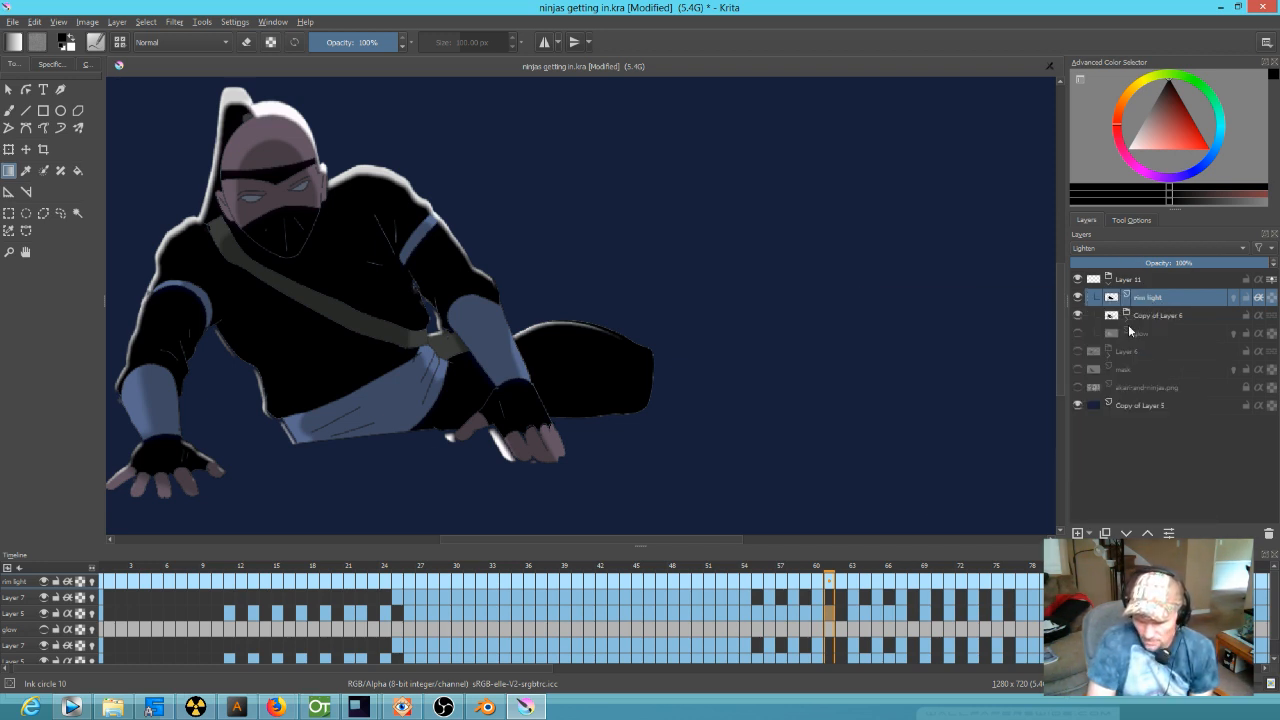
left_click(1078, 333)
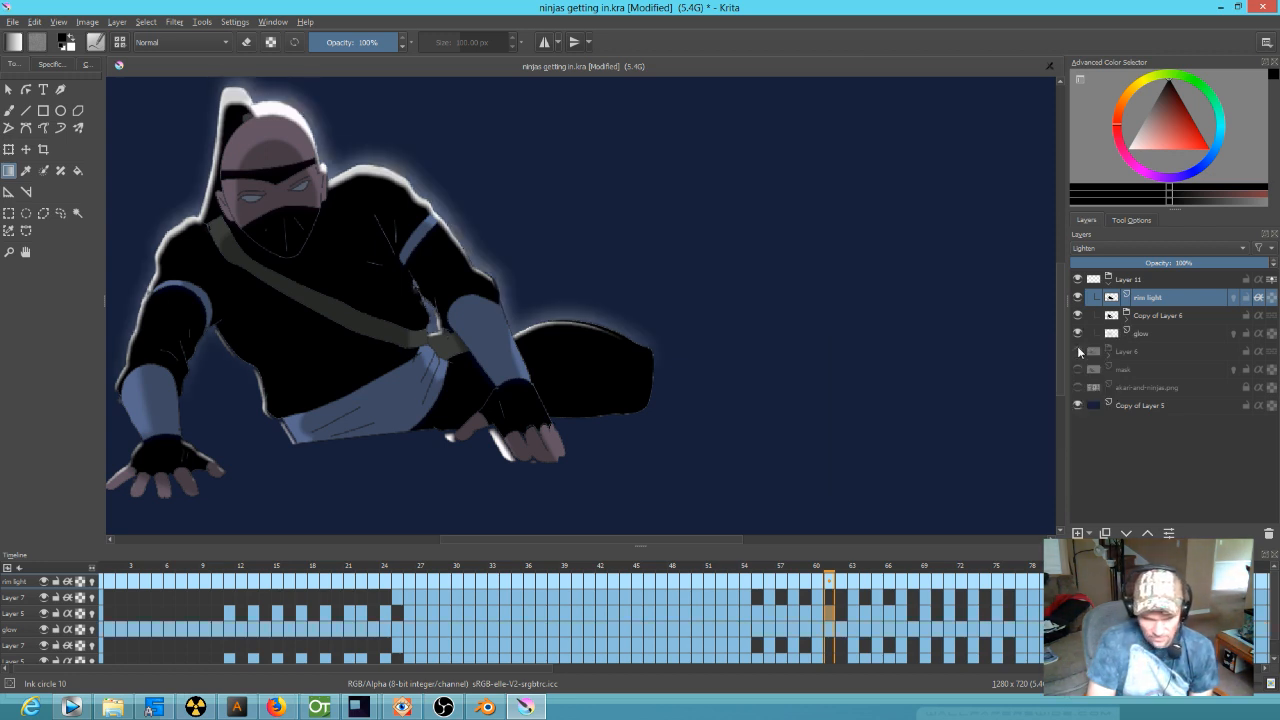
- Merge the Copy of Layer 6 group into a single layer and check the merged layer by toggling its visibility
left_click(1150, 316)
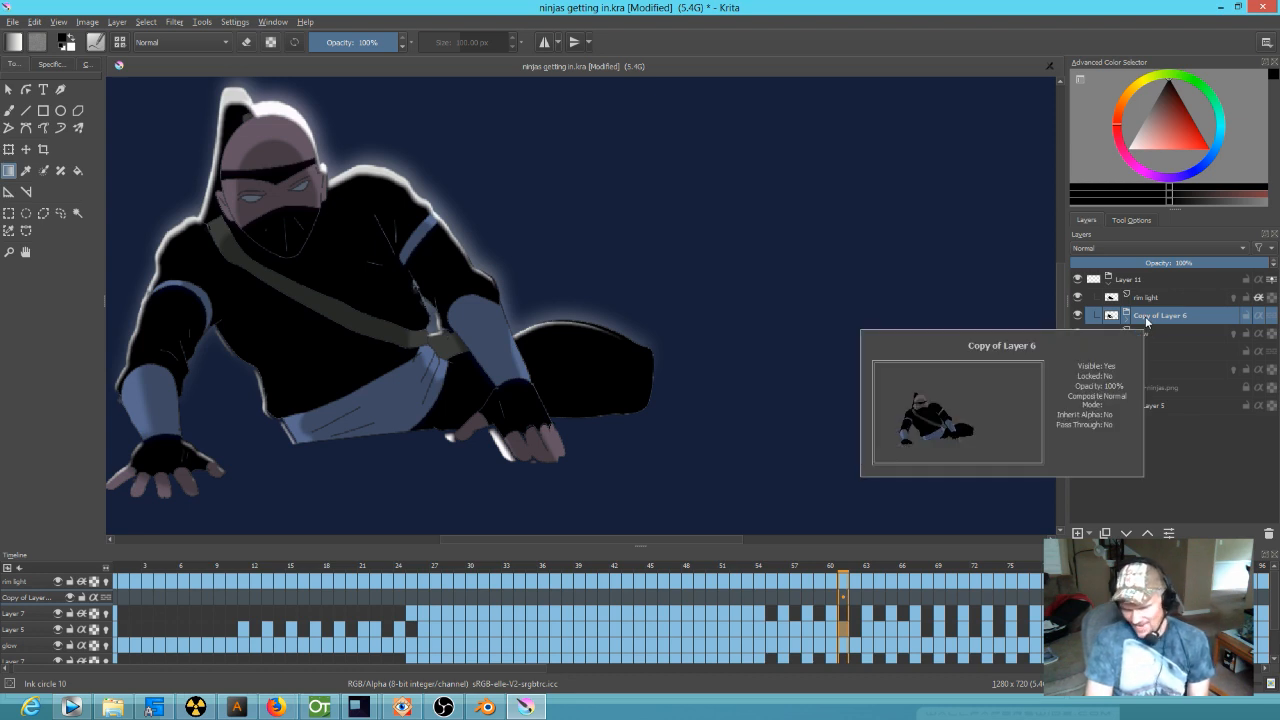
mouse_move(1137, 320)
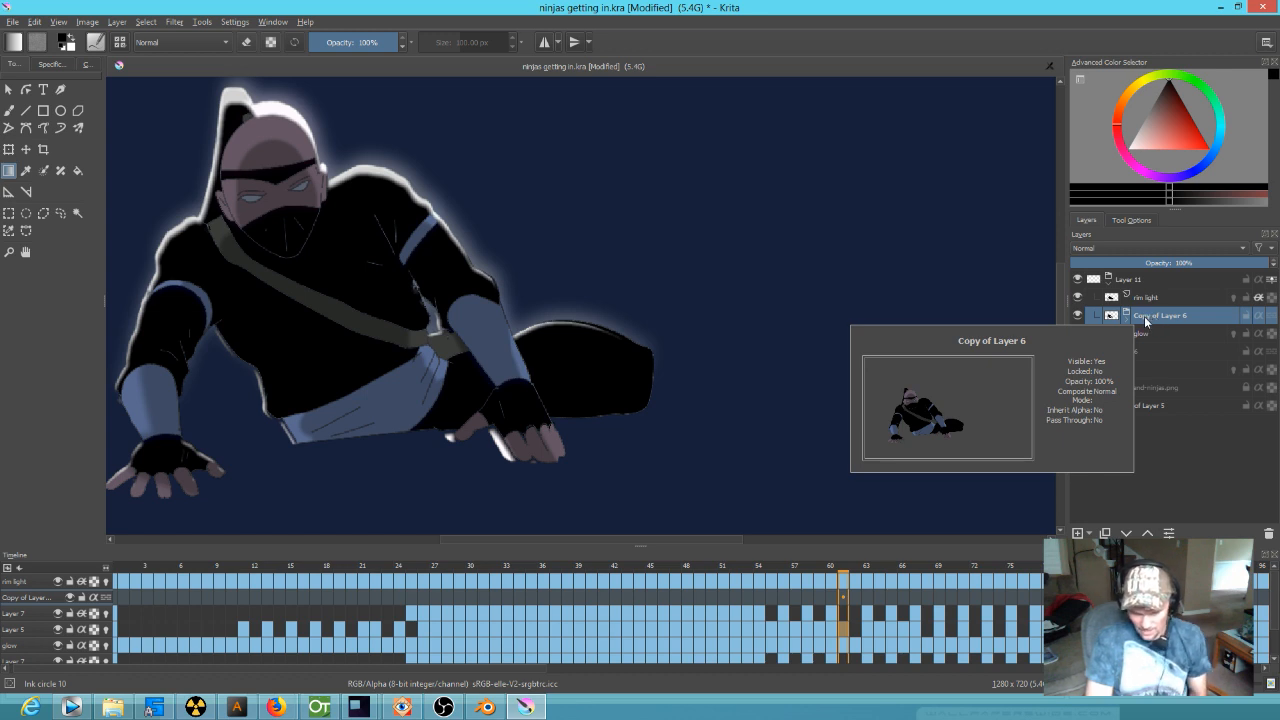
right_click(1144, 316)
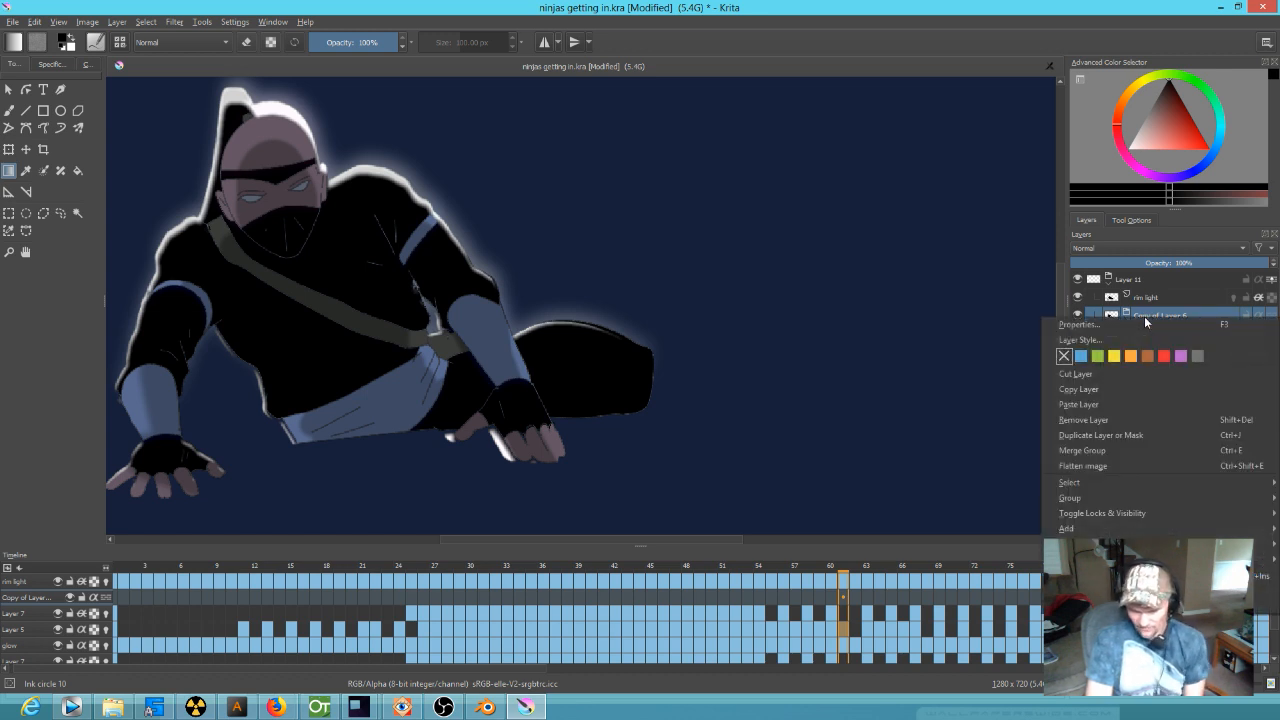
left_click(1108, 453)
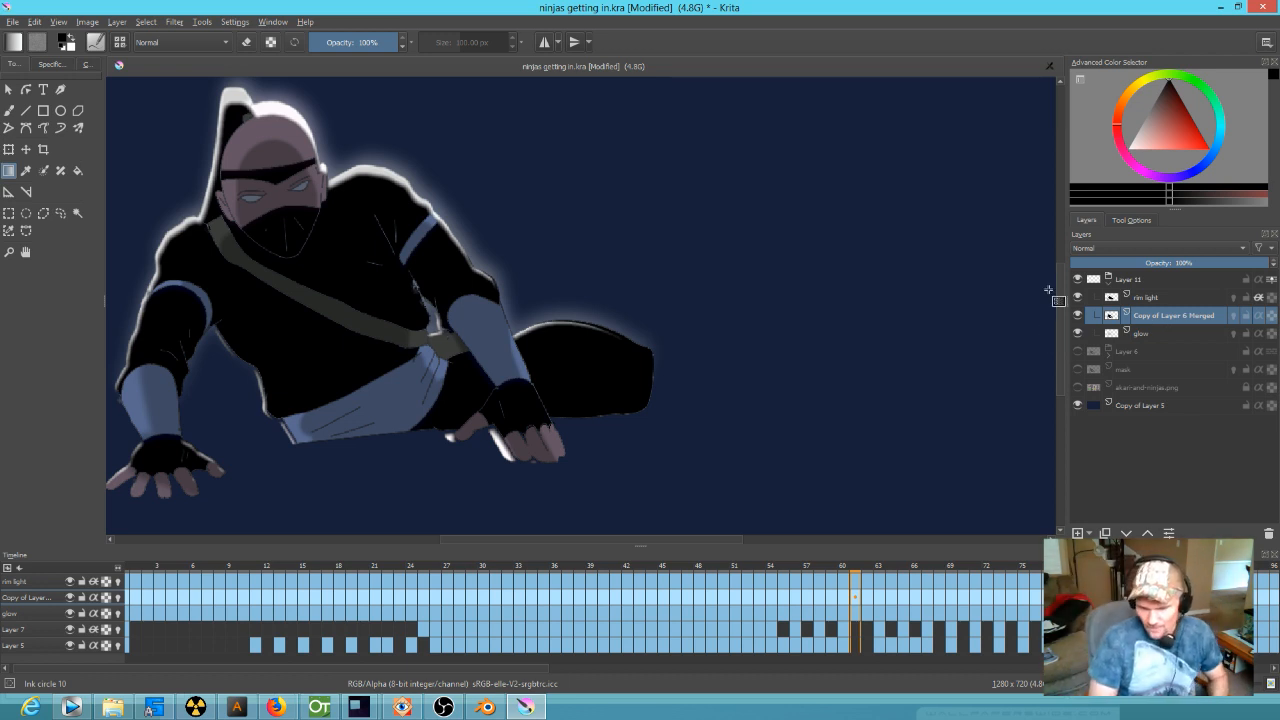
left_click(1078, 315)
left_click(1078, 315)
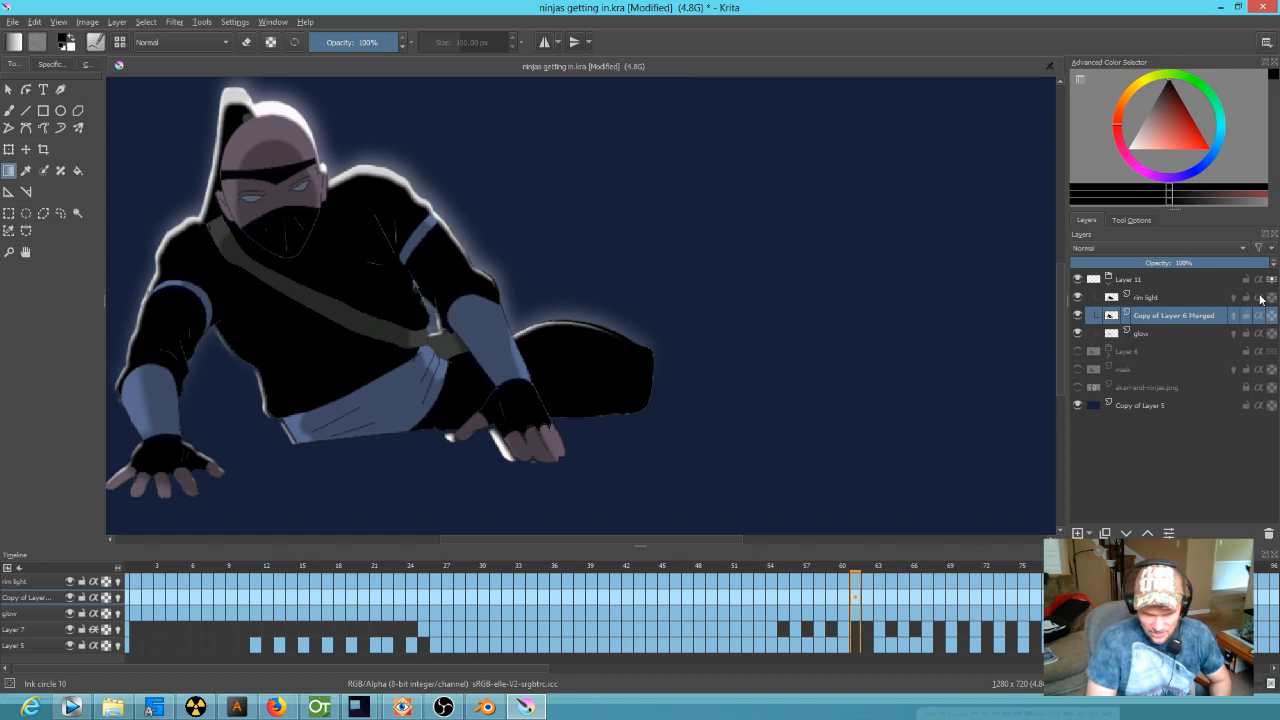
- Hide the Copy of Layer 5 background and compare the rim light layer with Inherit Alpha on and off, leaving it on
left_click(1078, 405)
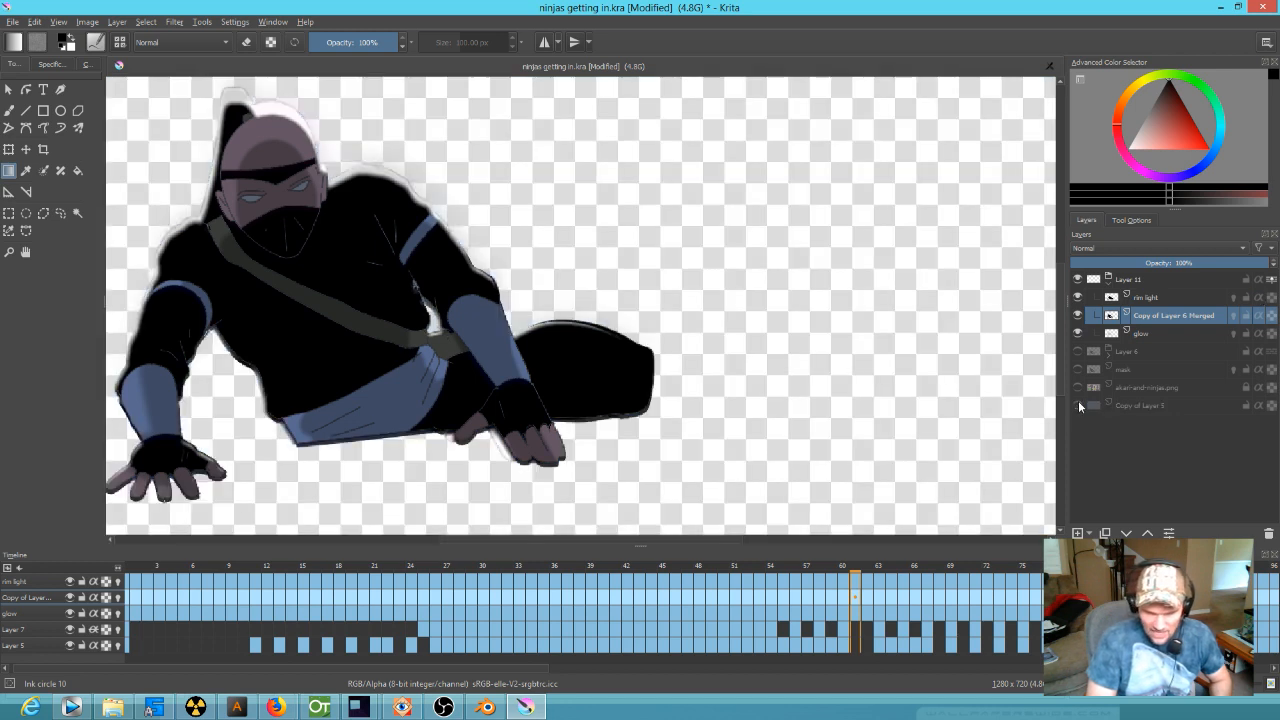
left_click(1171, 297)
left_click(1259, 299)
left_click(1259, 299)
left_click(1259, 299)
left_click(1259, 299)
left_click(1259, 299)
left_click(1259, 299)
left_click(1259, 299)
left_click(1259, 299)
left_click(1259, 299)
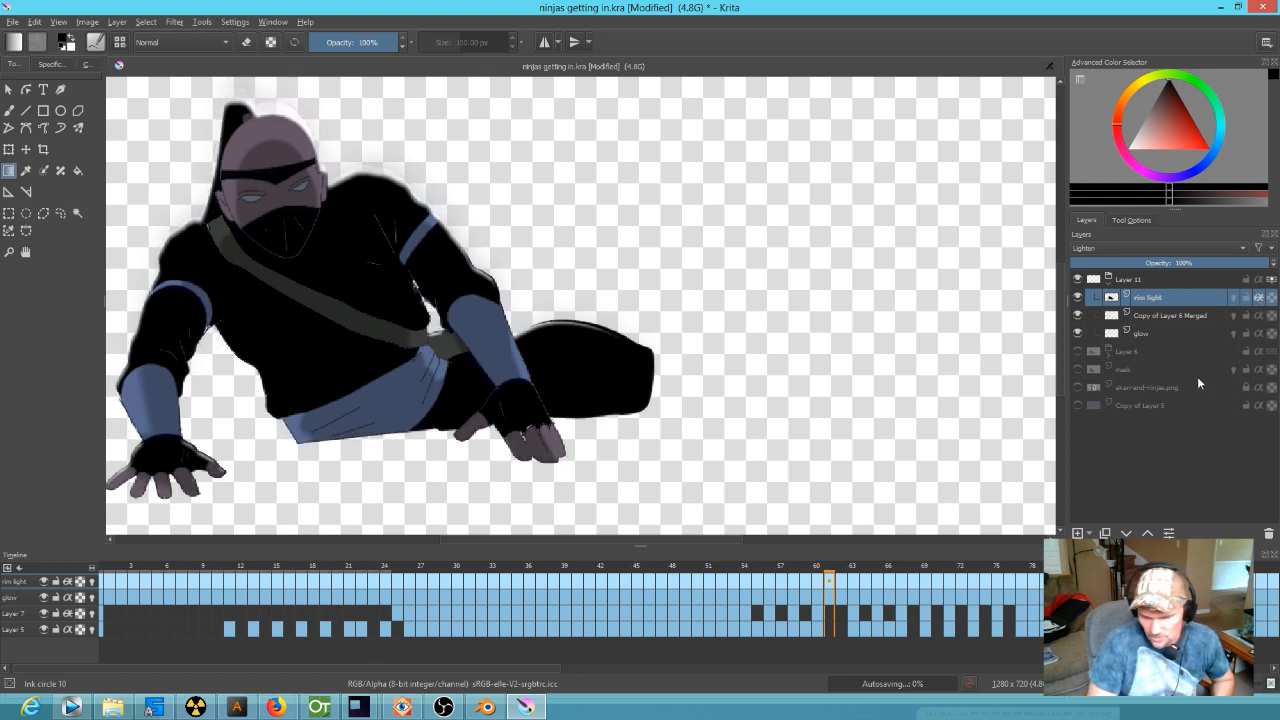
- Compare the rim light and glow with the Copy of Layer 5 background shown and hidden, leaving the background hidden
left_click(1078, 405)
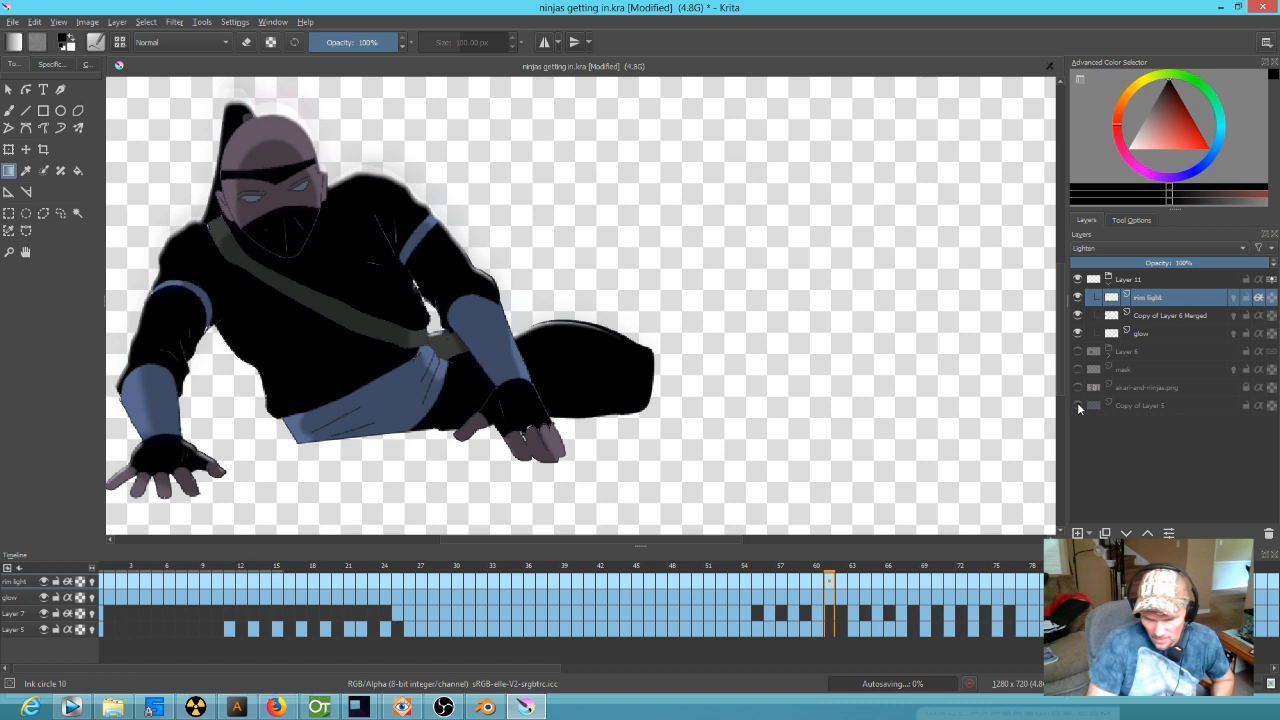
left_click(1077, 405)
left_click(1077, 404)
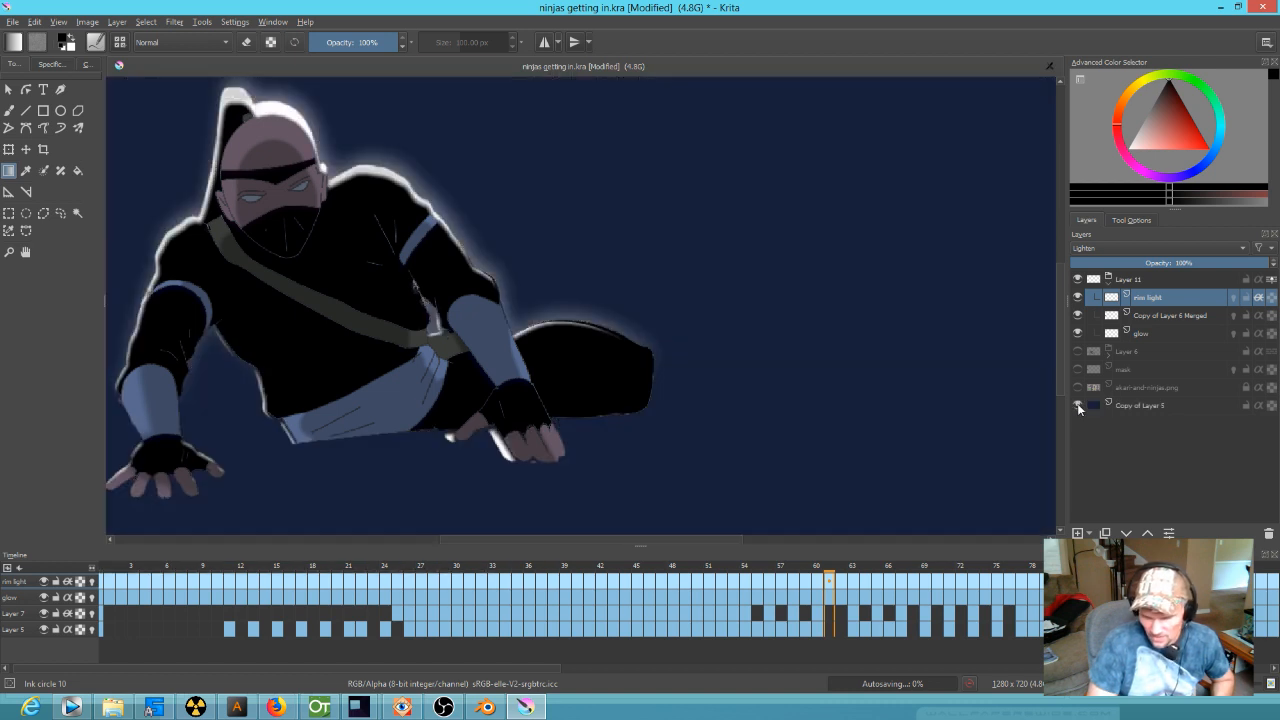
left_click(1077, 405)
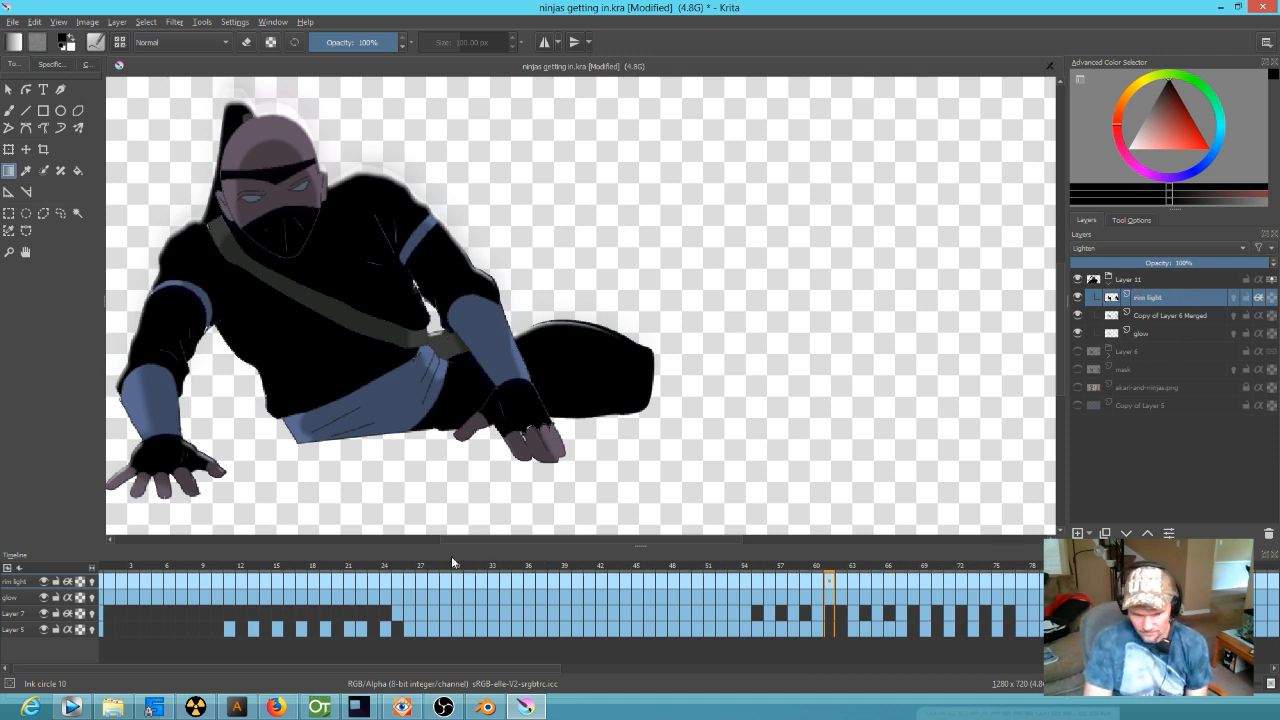
- Scrub the timeline between frames 61 and 76 to review the ninja's rim light and glow
mouse_move(843, 570)
left_mouse_down()
mouse_move(952, 577)
mouse_move(862, 576)
mouse_move(825, 560)
left_mouse_up()
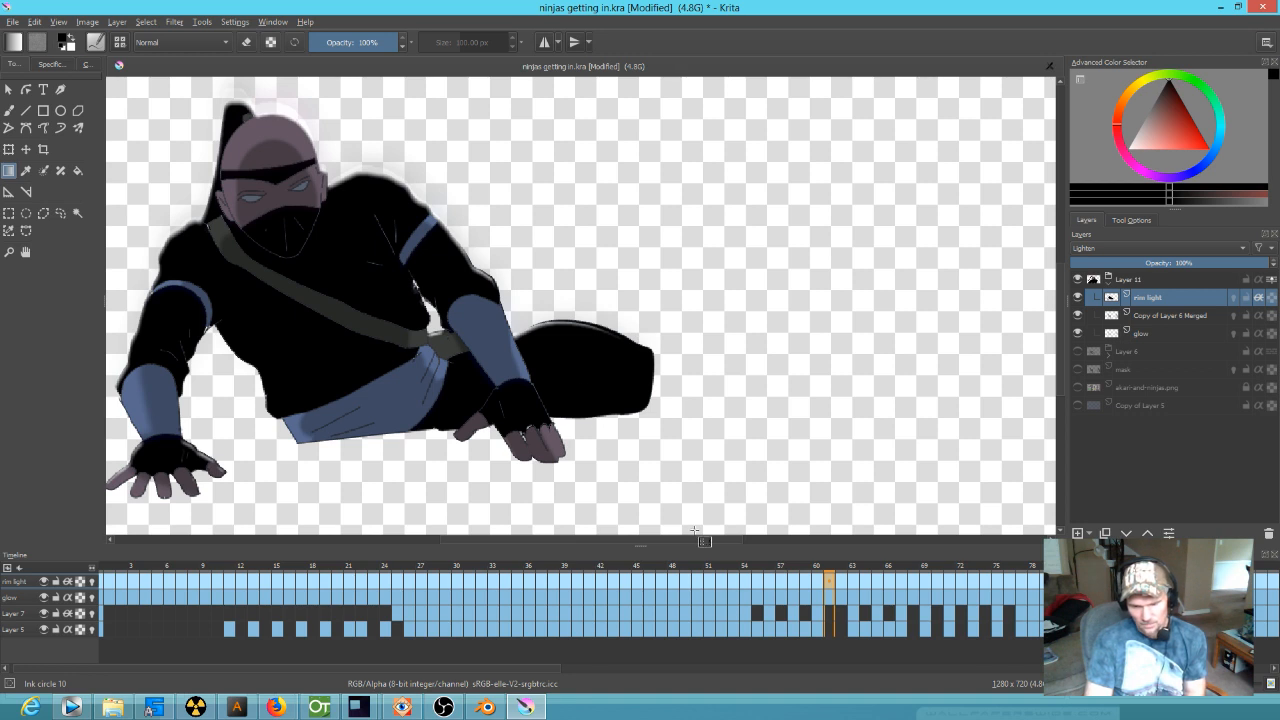
left_click_drag(829, 578, 998, 568)
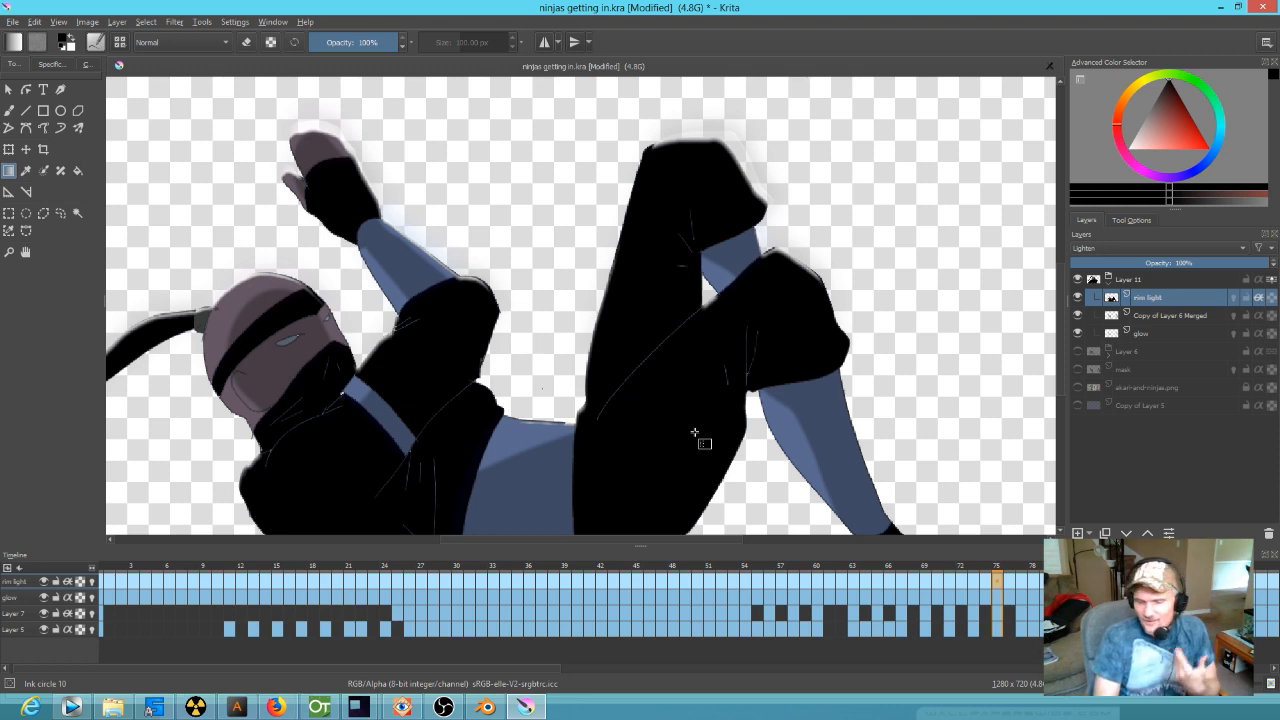
mouse_move(944, 580)
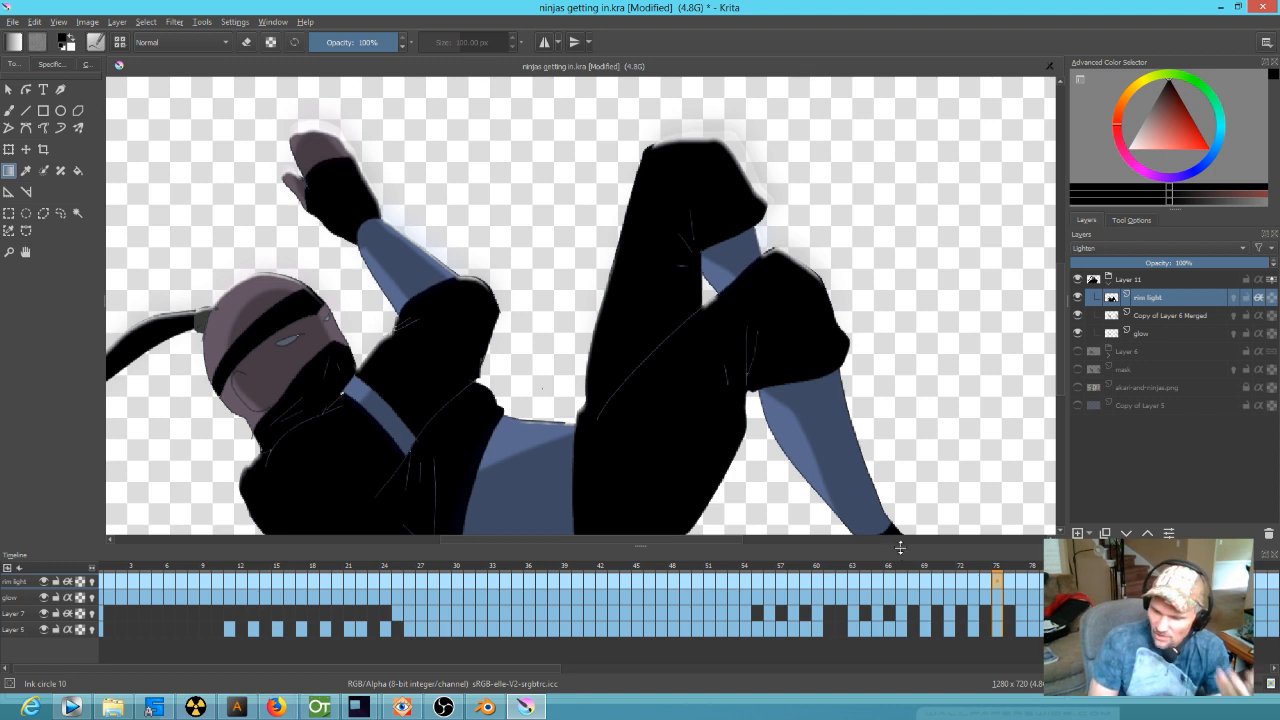
left_click(986, 572)
left_click_drag(984, 573, 786, 553)
left_click_drag(825, 558, 992, 594)
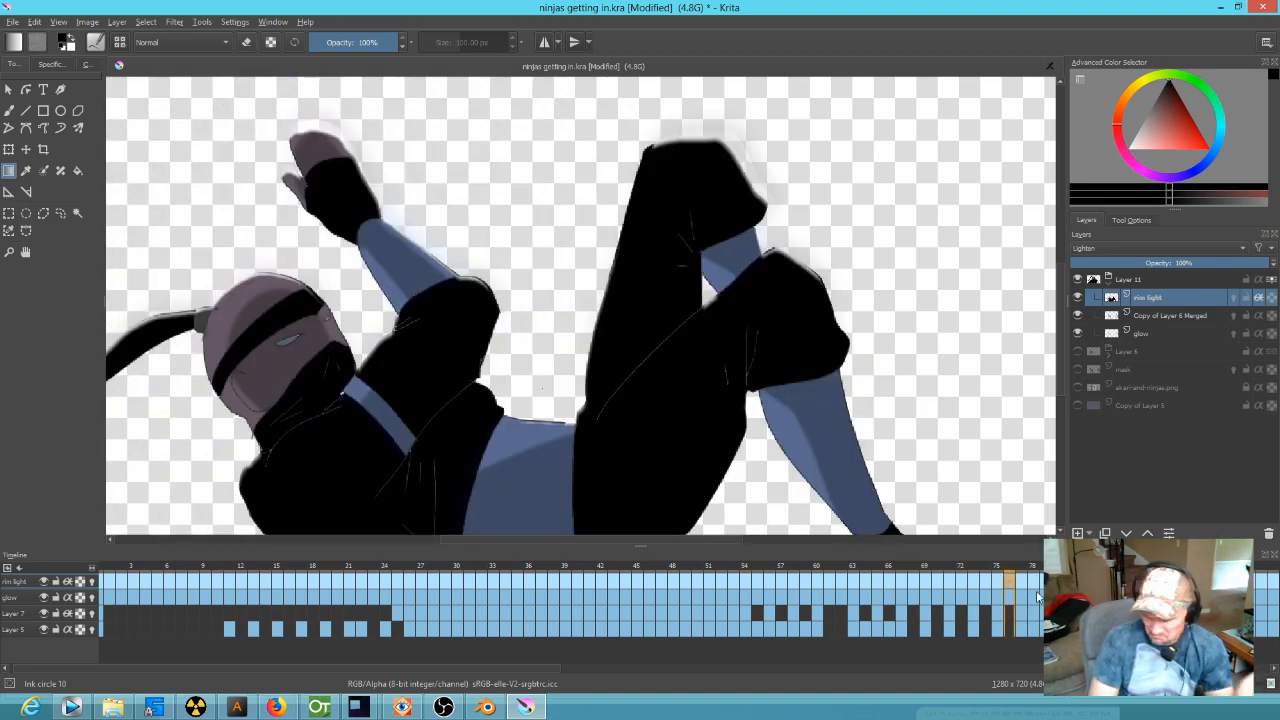
- Review the ninja's animation and fade between frames 72 and 78 and go back to frame 60
key("Left")
key("Left")
key("Left")
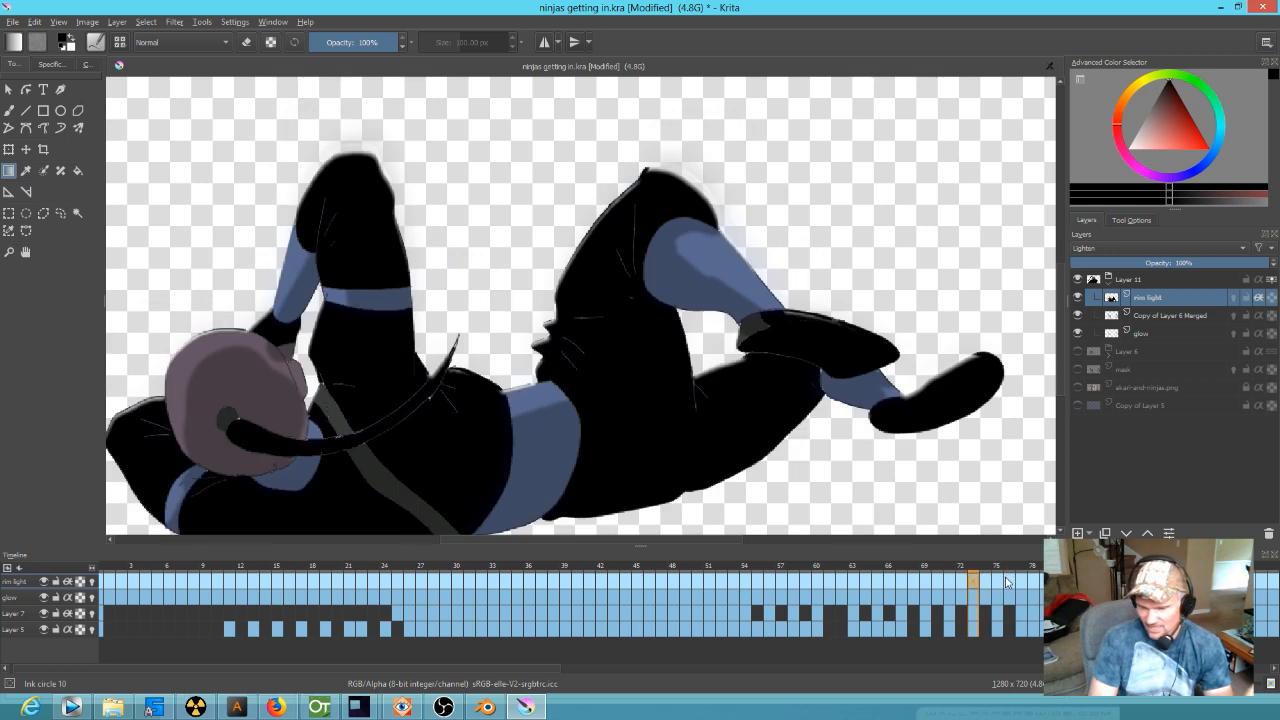
left_click(1006, 582)
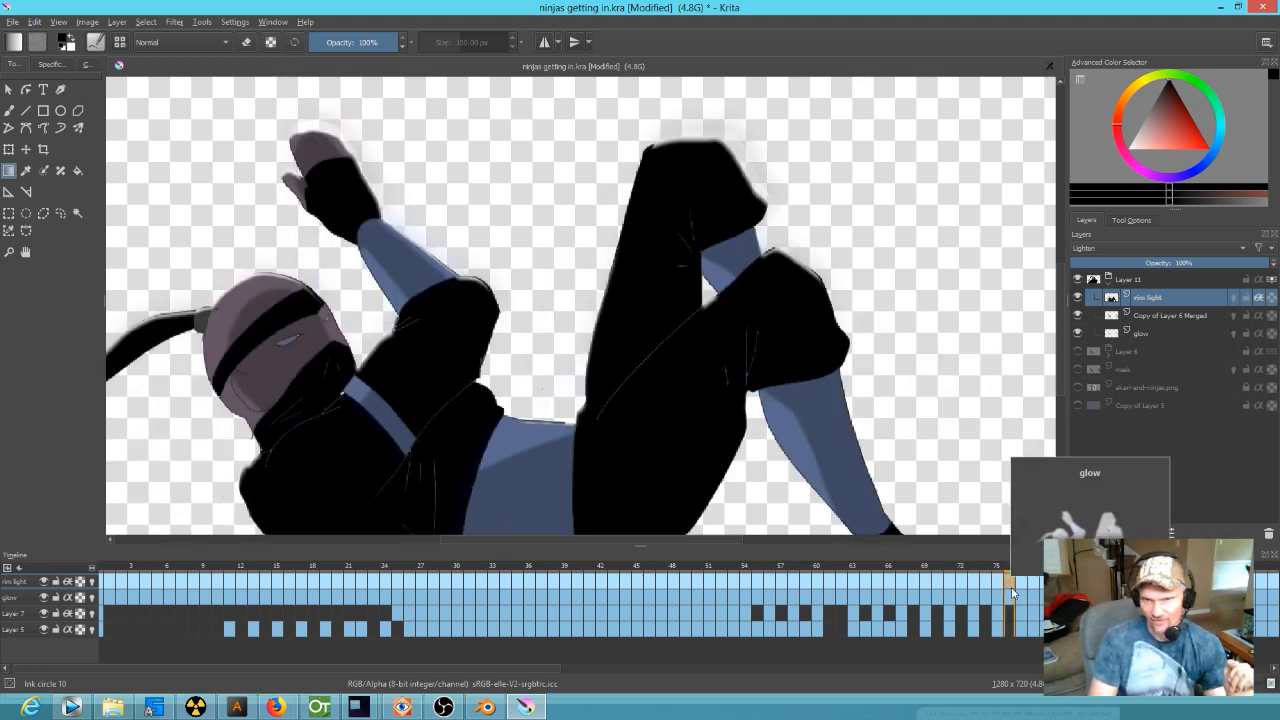
left_click(959, 571)
left_click_drag(959, 571, 1031, 570)
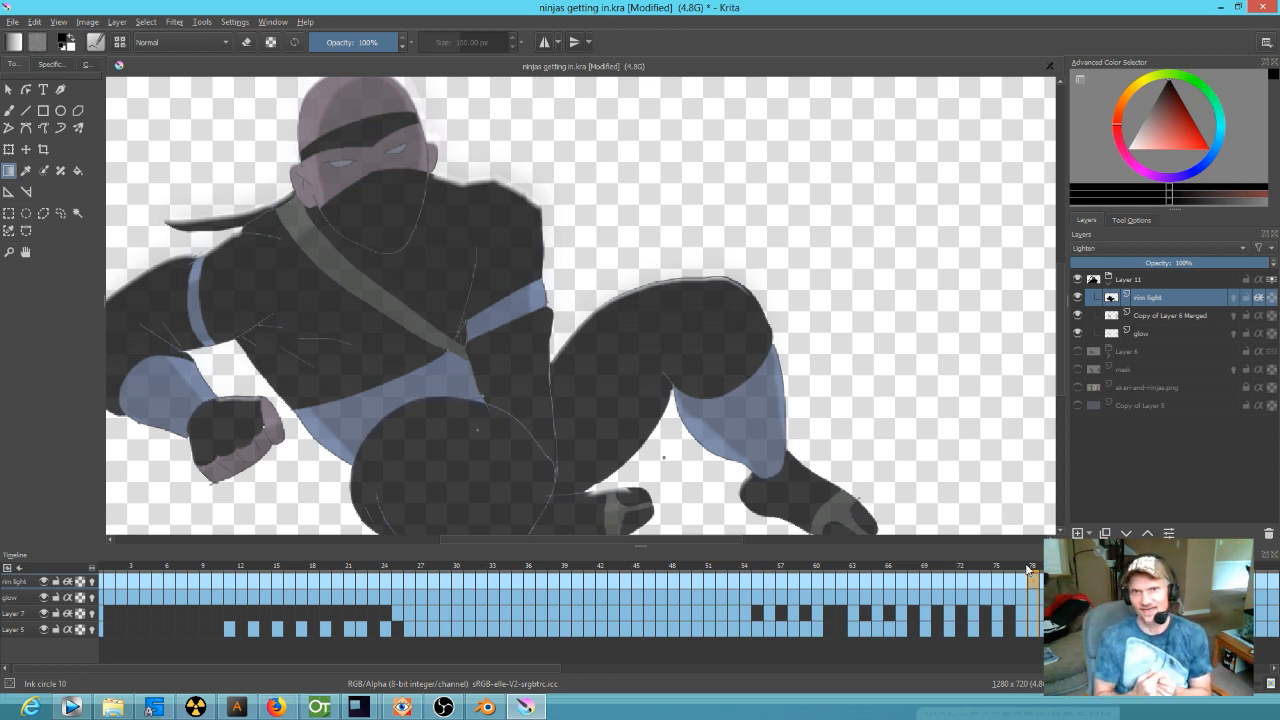
left_click_drag(1031, 570, 818, 572)
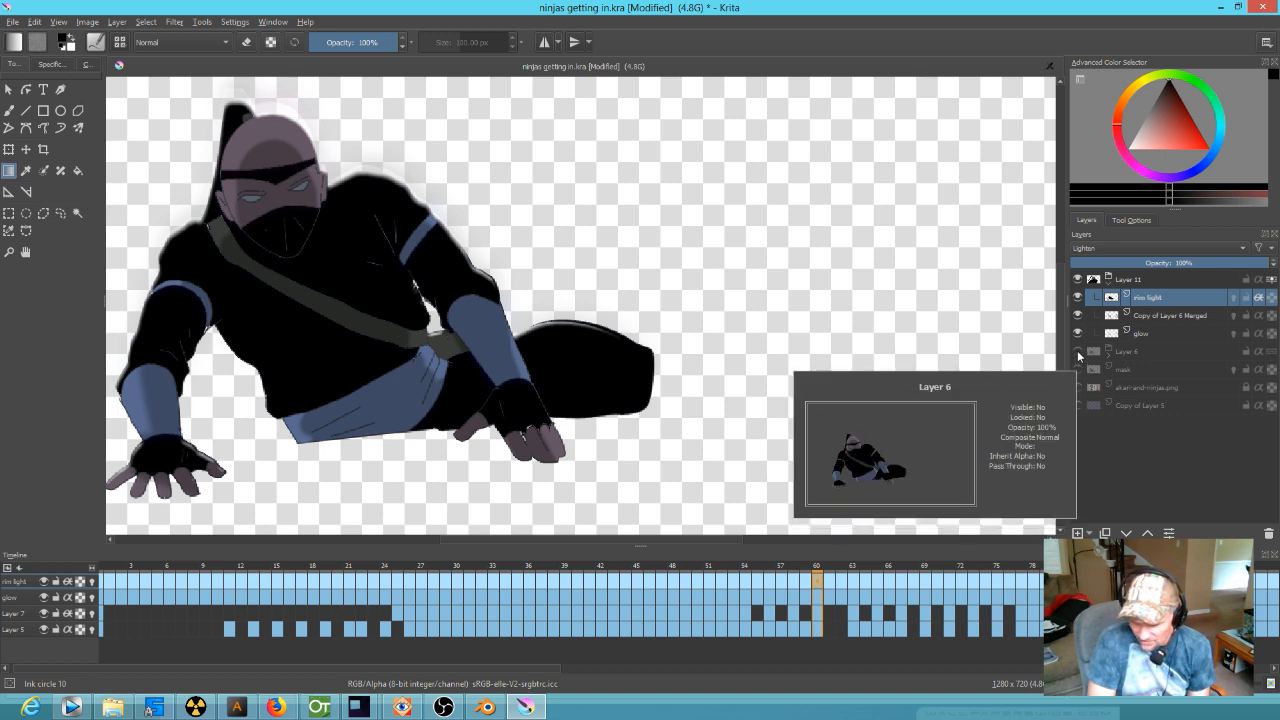
- Show Layer 6 and collapse the Layer 11 group
left_click(1077, 351)
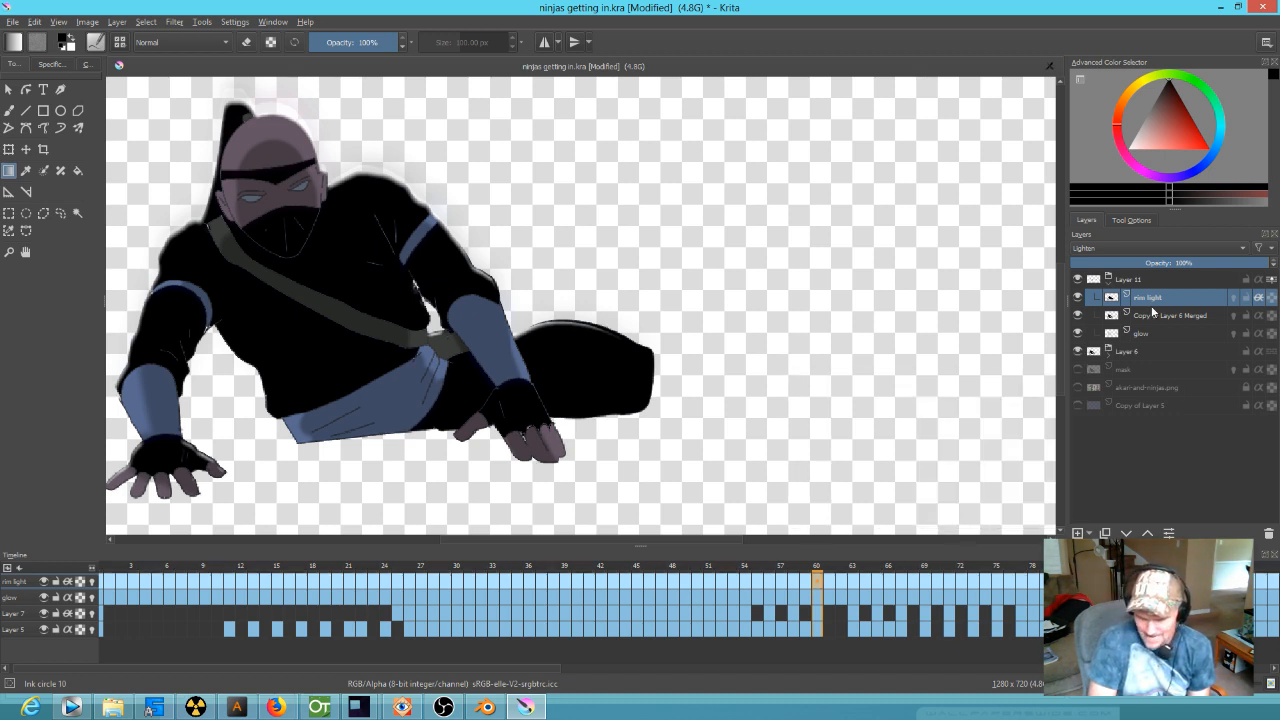
left_click(1131, 280)
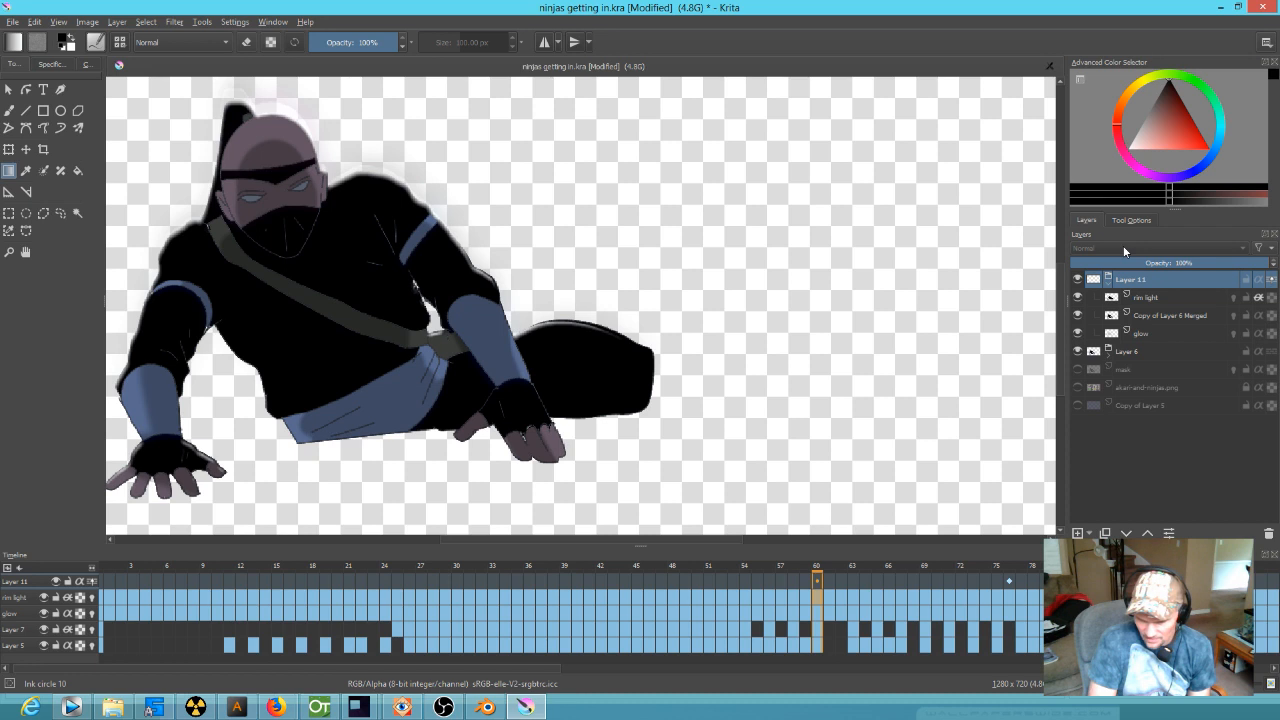
left_click(1109, 280)
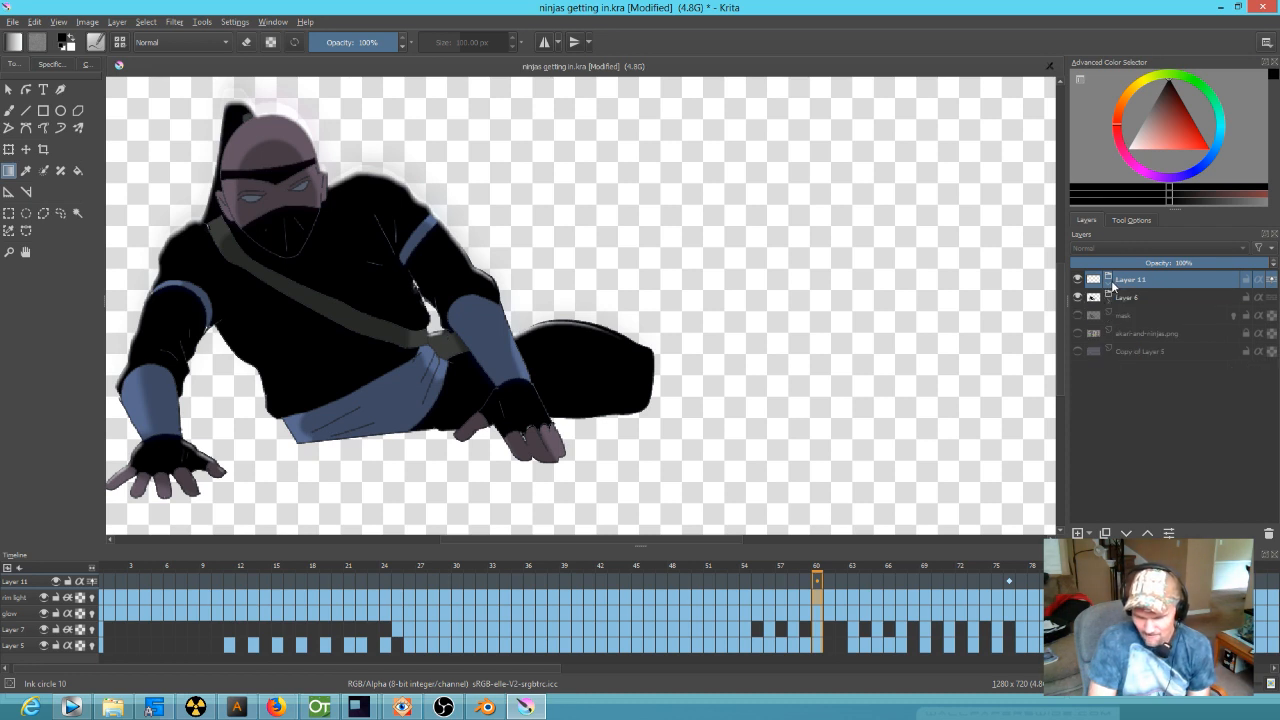
- Select frames 61 to 77 of Layer 11 and compare the ninja with the Copy of Layer 5 background shown and hidden
left_click_drag(828, 585, 1020, 585)
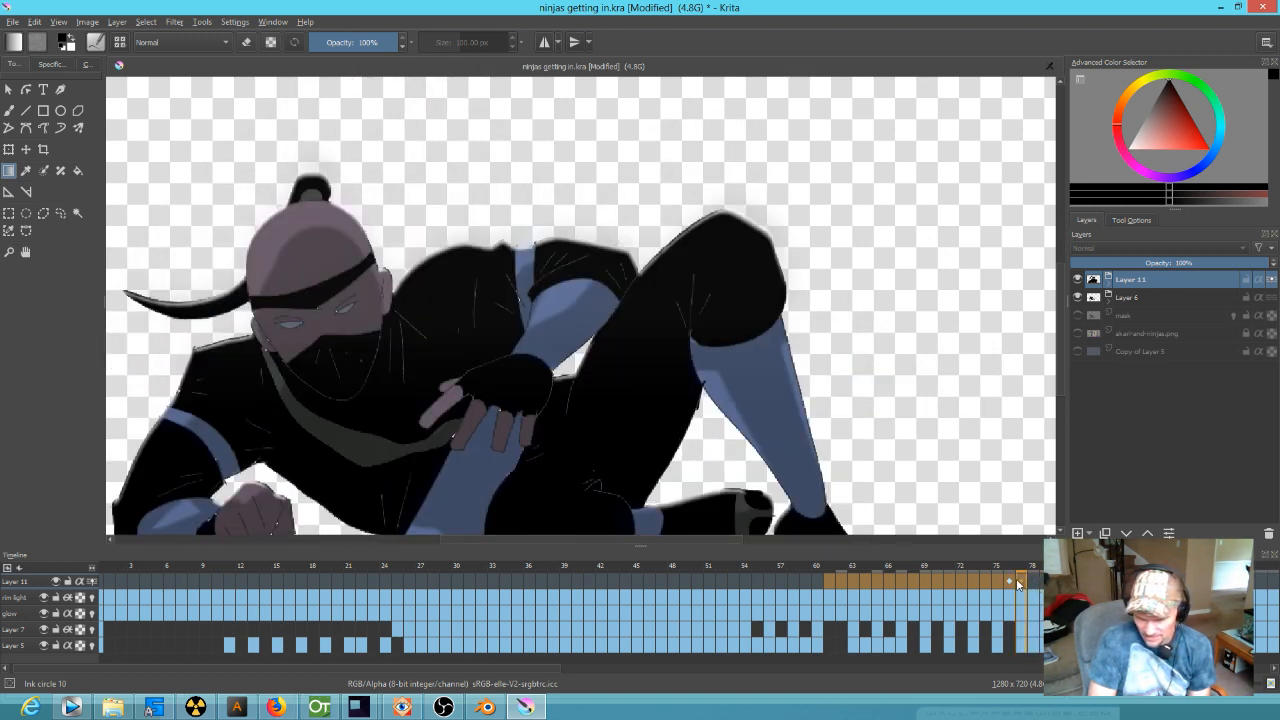
left_click(1076, 351)
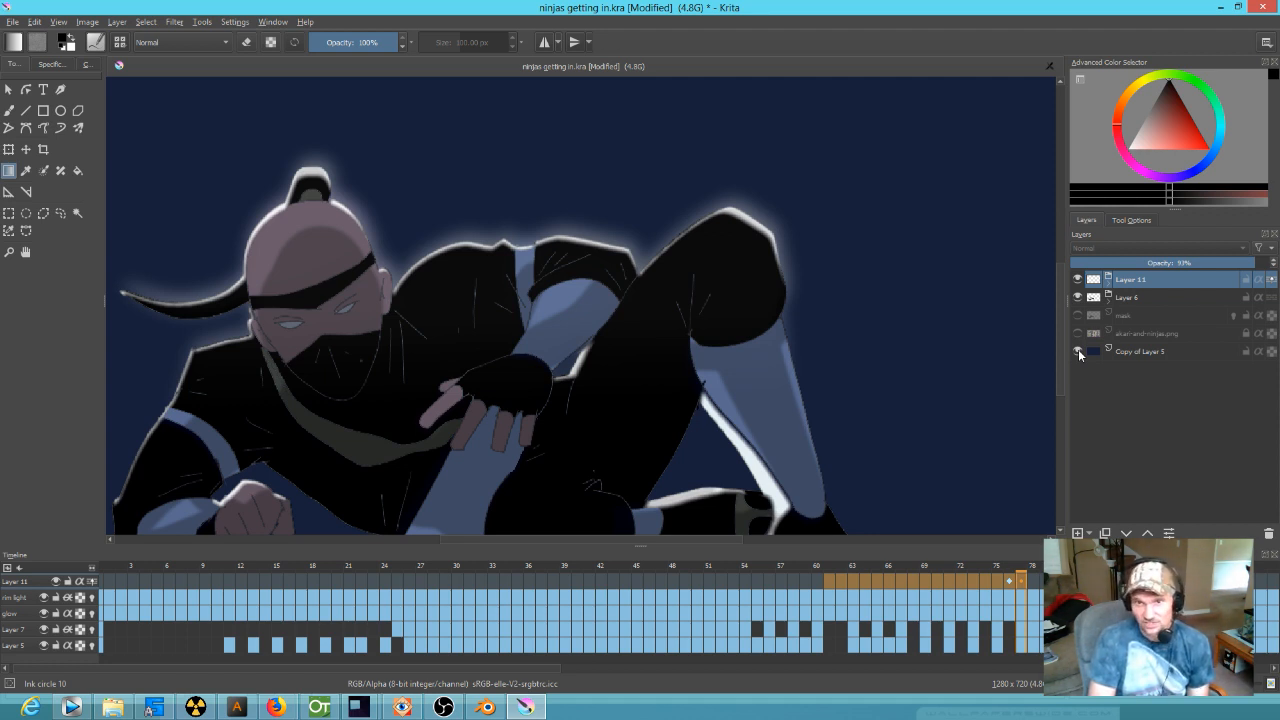
left_click(1078, 350)
left_click(1078, 350)
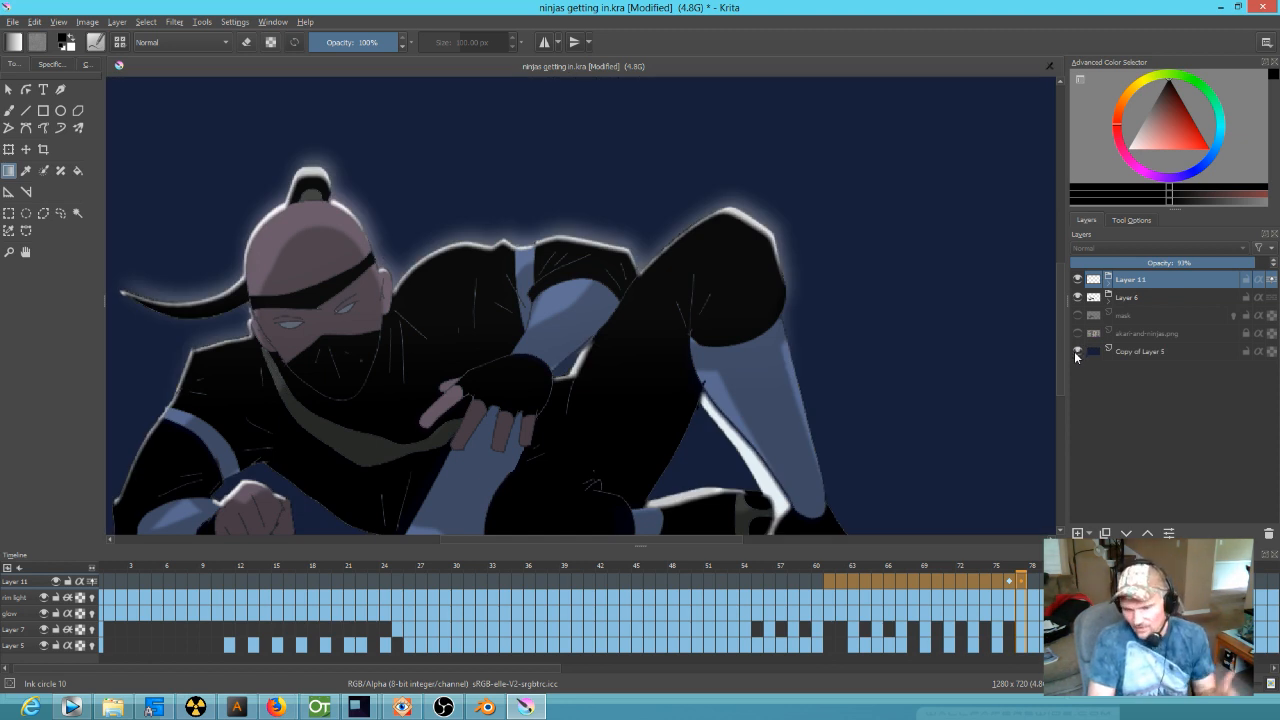
mouse_move(1076, 355)
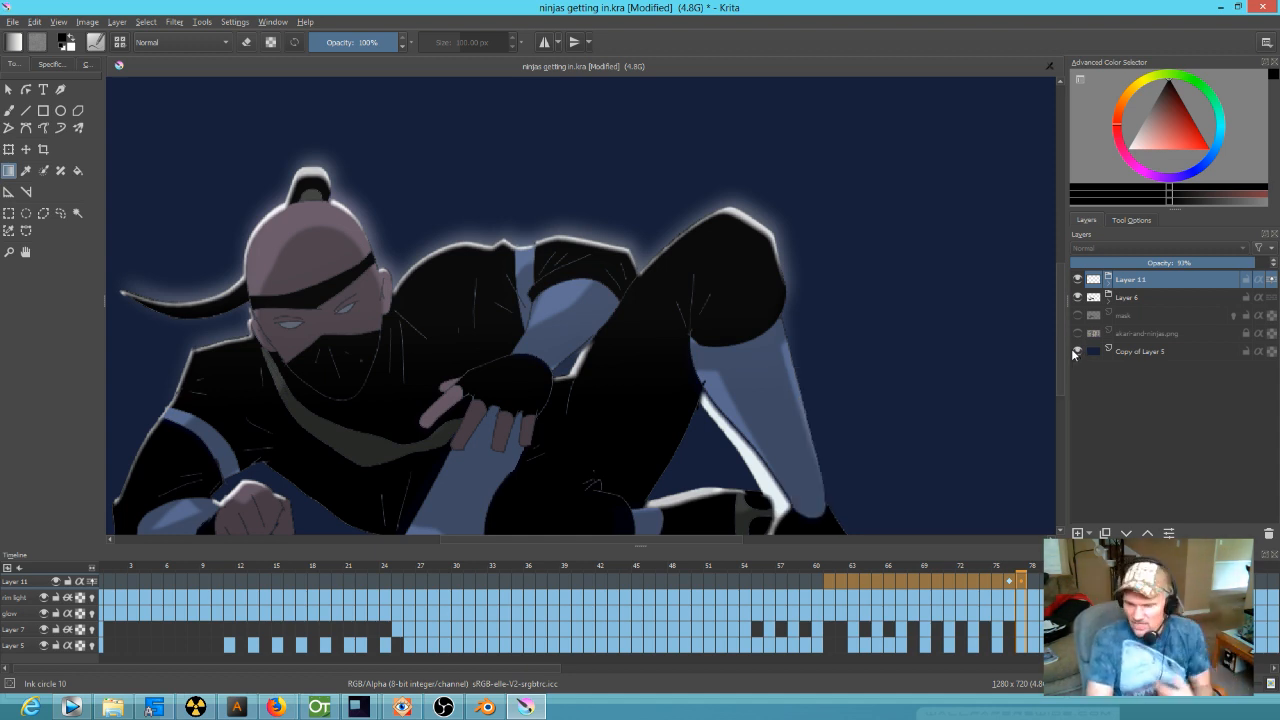
left_click(1077, 351)
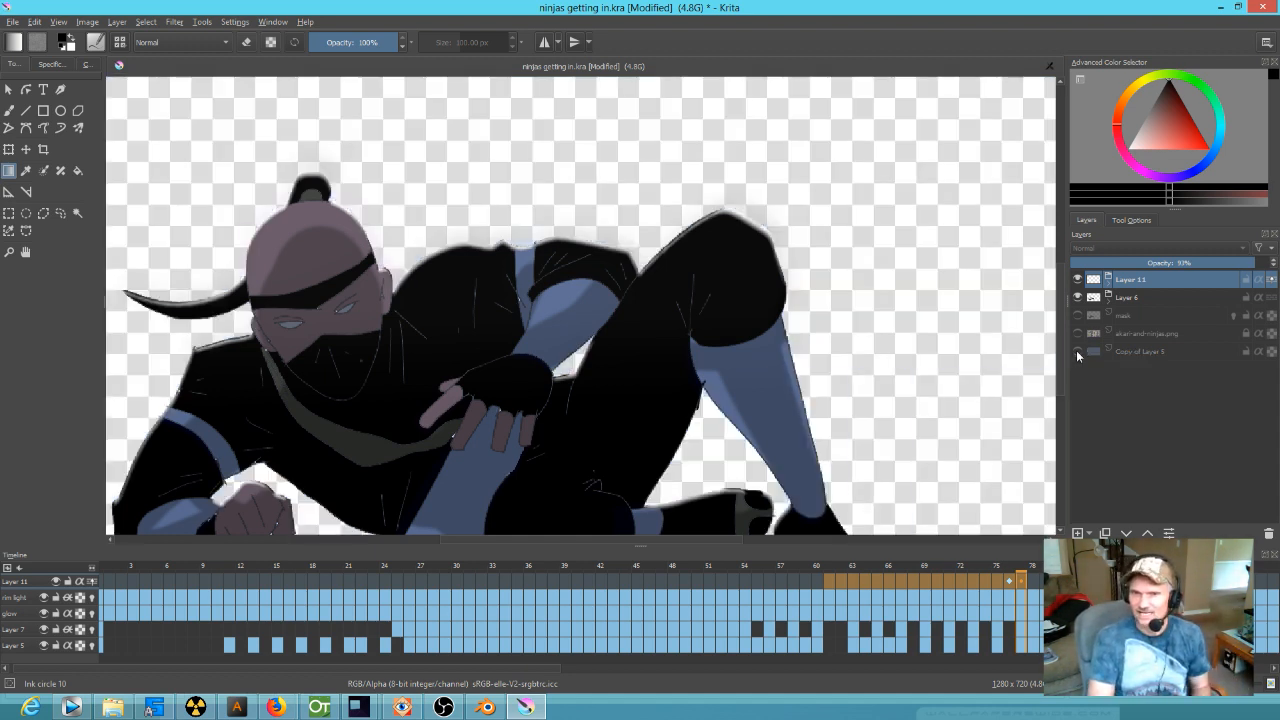
- Expand the Layer 11 and Layer 6 groups and compare the ninja with Layer 6 hidden and shown
left_click(1109, 285)
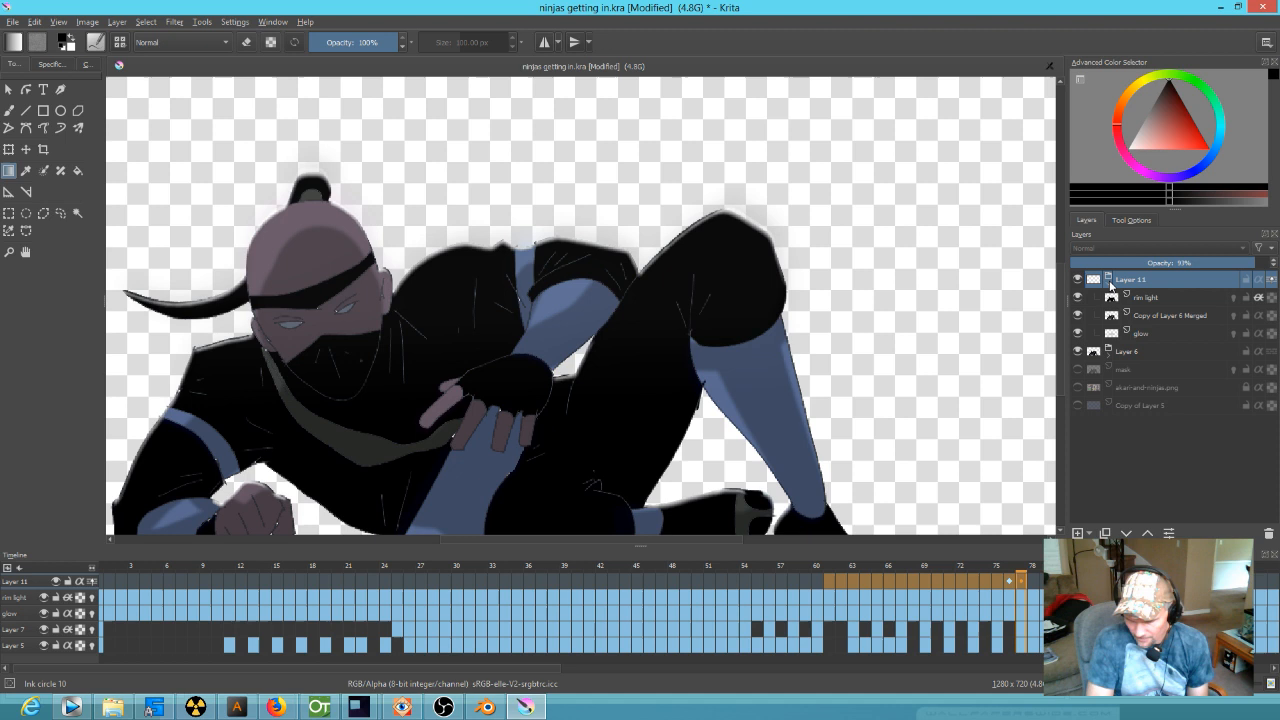
left_click(1109, 350)
left_click(1077, 351)
left_click(1077, 351)
left_click(1077, 351)
left_click(1077, 351)
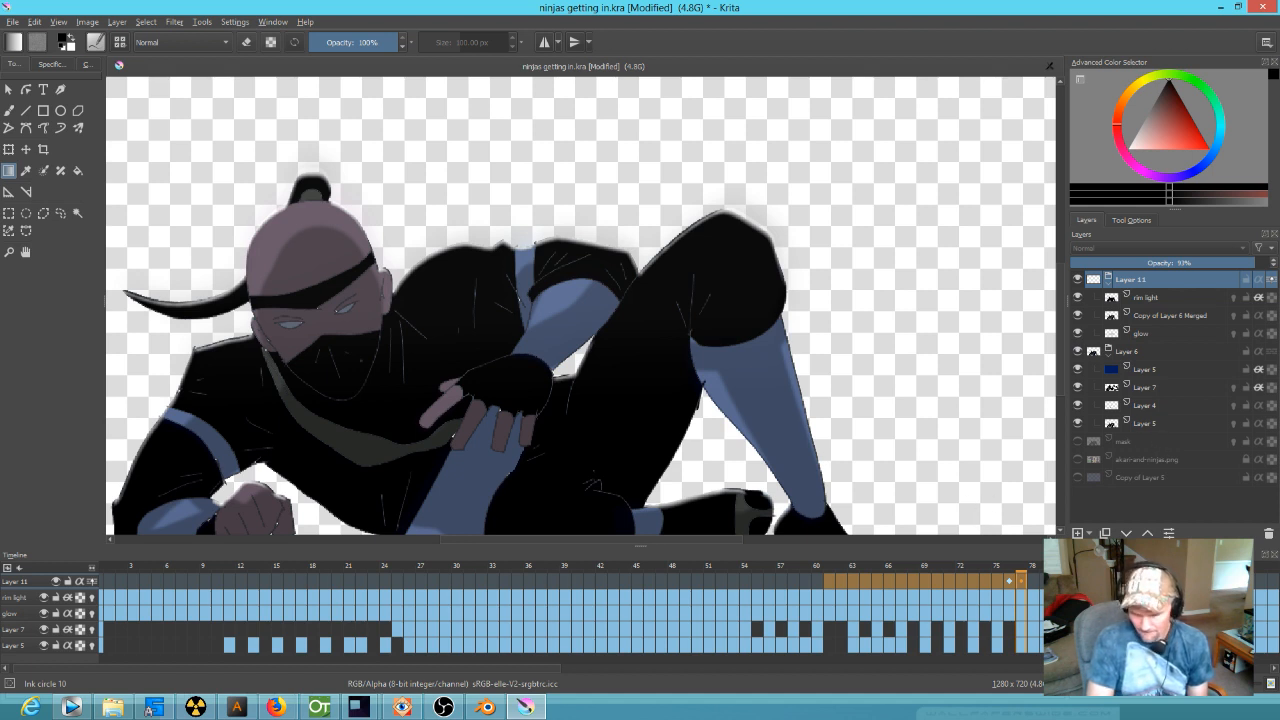
- Play and scrub the animation between frames 68 and 78 to review the ninja's rim light and glow
key("Left")
key("Left")
key("space")
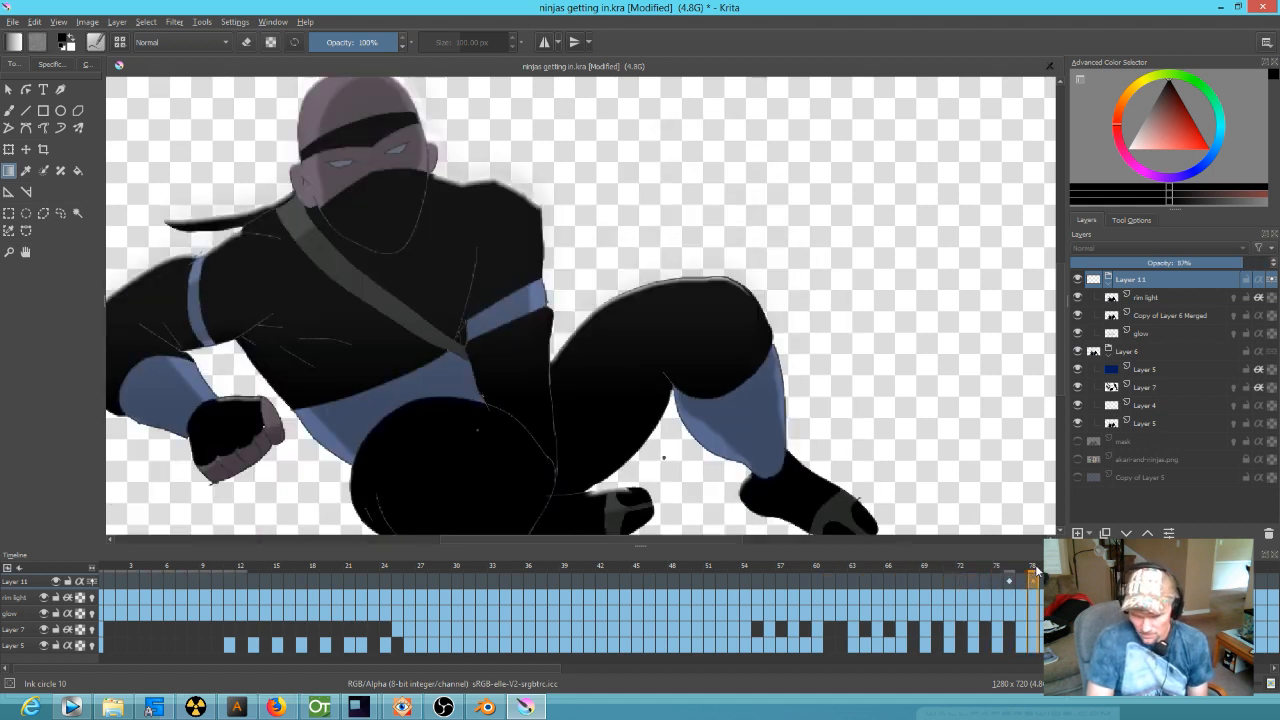
left_click_drag(1105, 564, 1021, 582)
key("space")
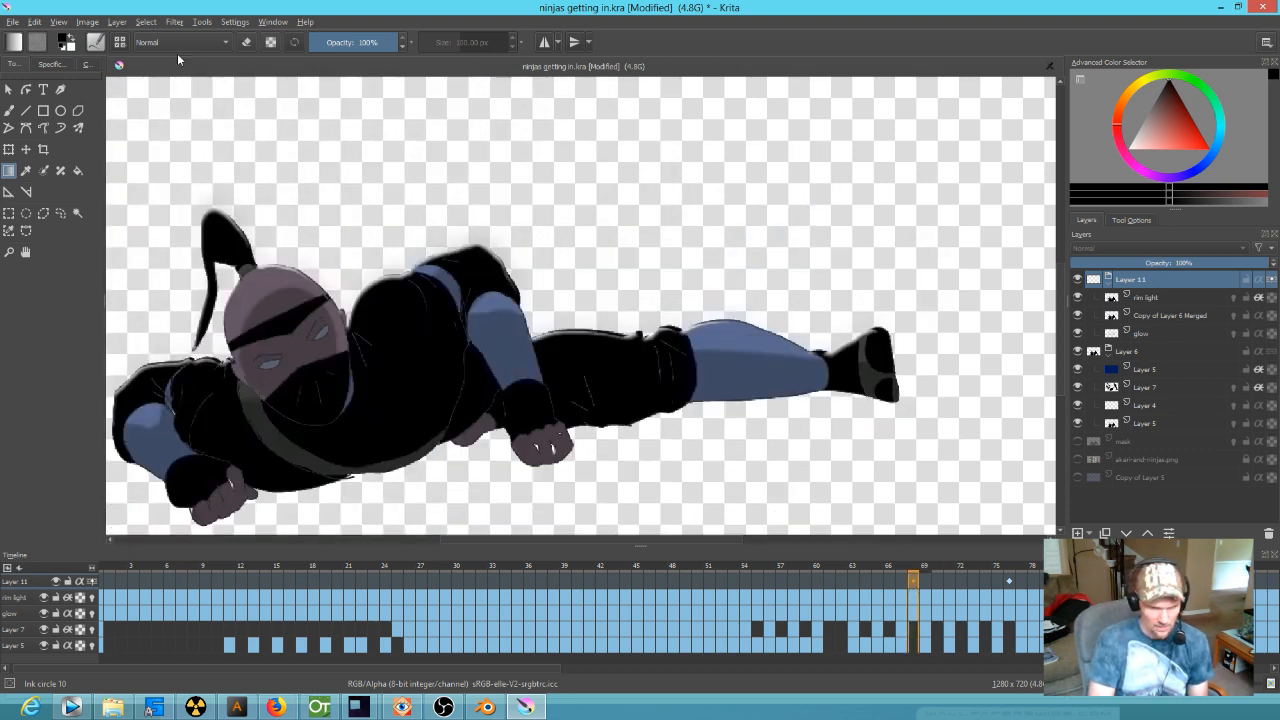
- Save the ninja document and go back to frame 0 of the animation
left_click(10, 25)
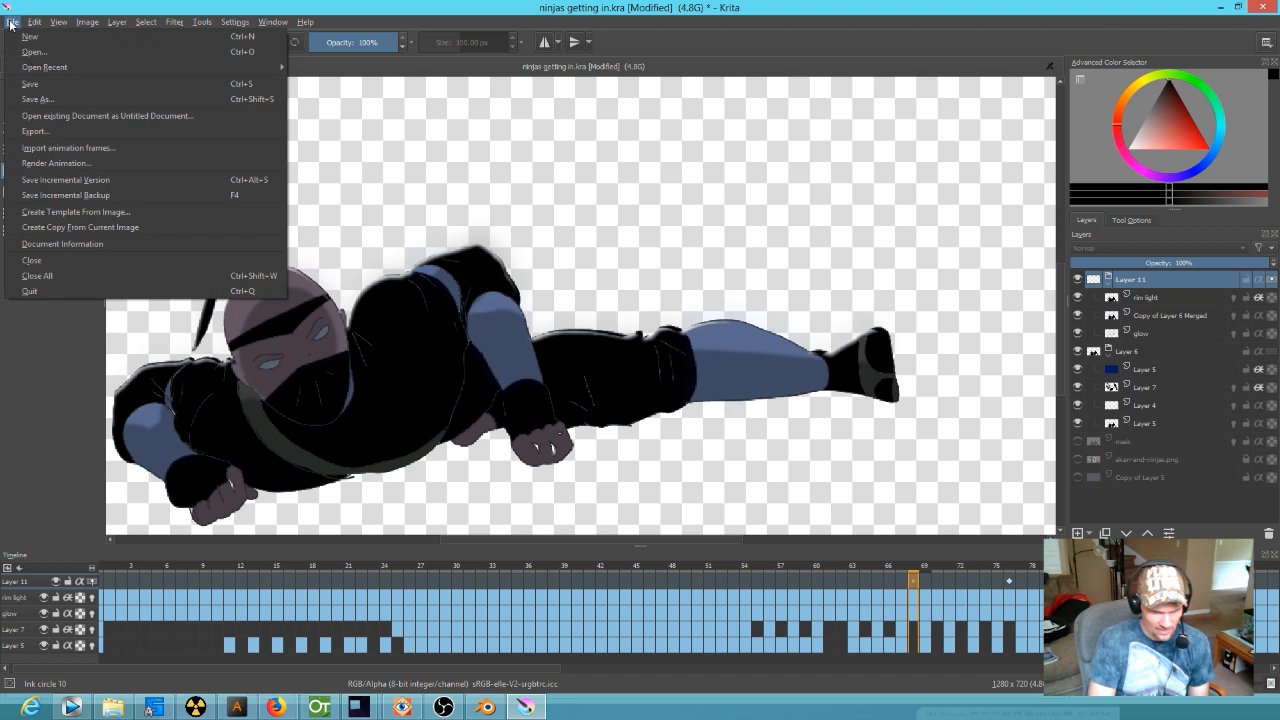
left_click(33, 88)
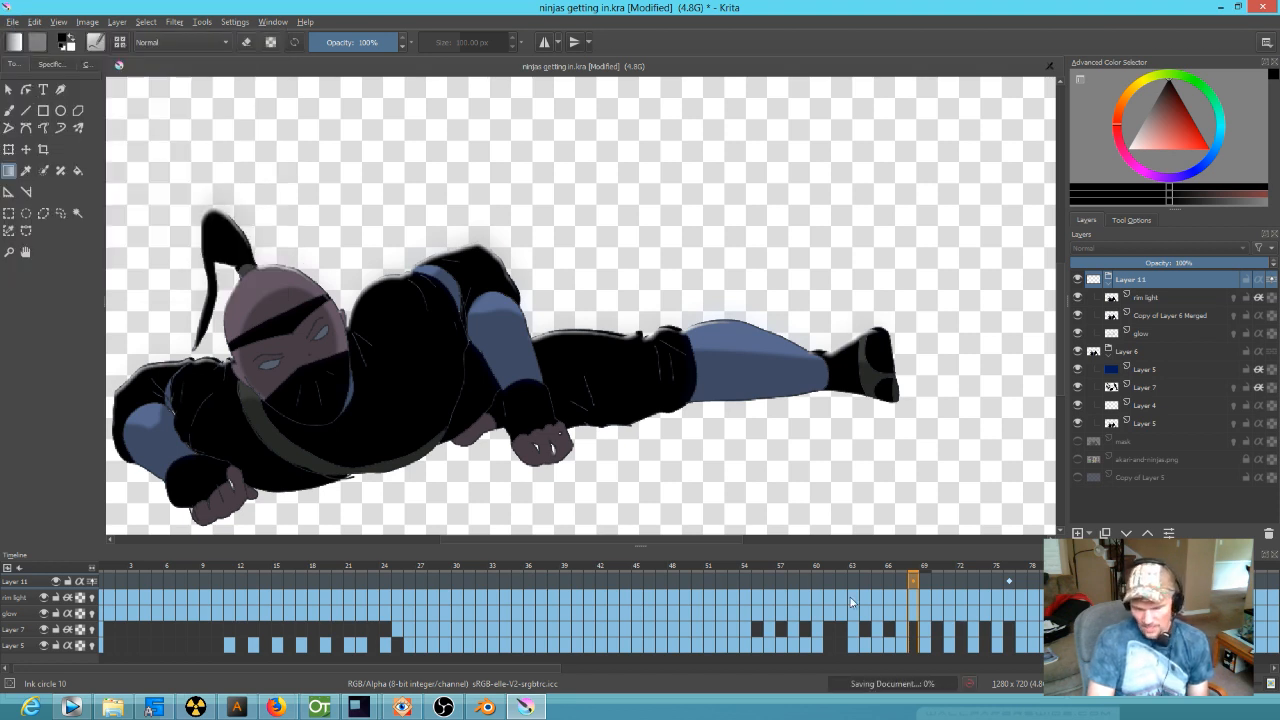
scroll(853, 598, "down", 8)
scroll(856, 597, "down", 4)
left_click_drag(769, 573, 66, 541)
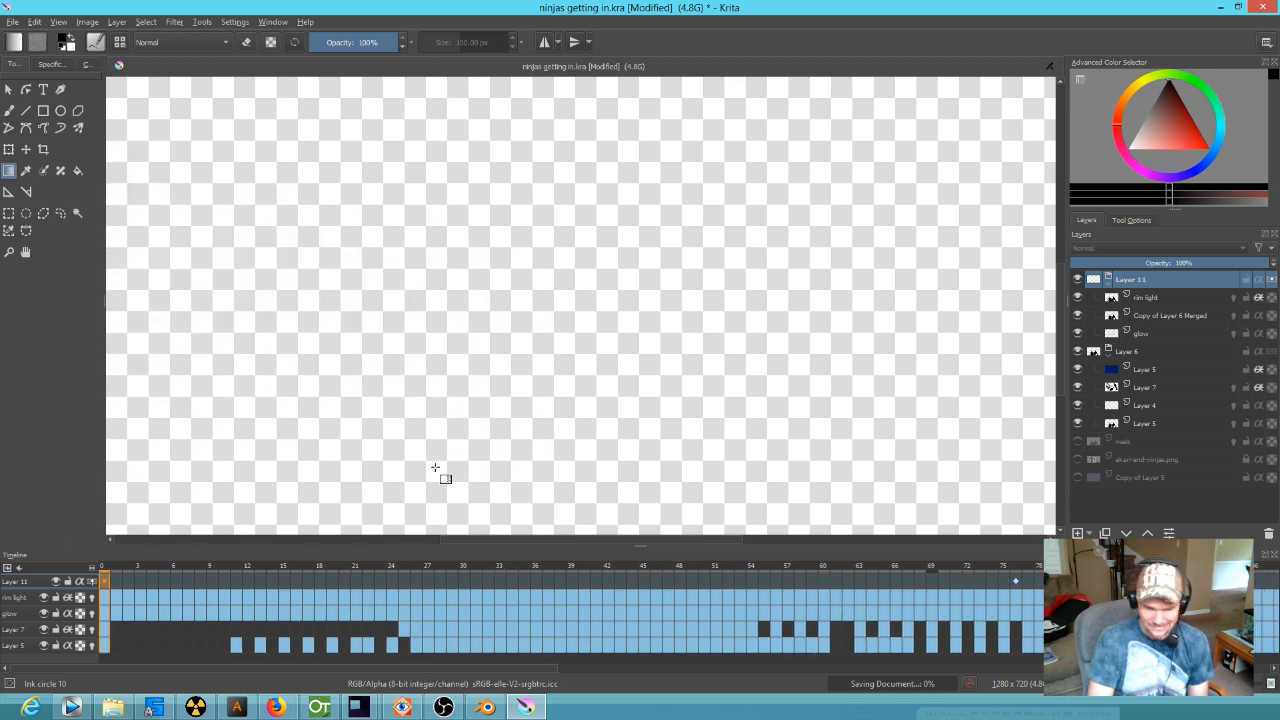
scroll(600, 385, "down", 4)
scroll(600, 400, "up", 3)
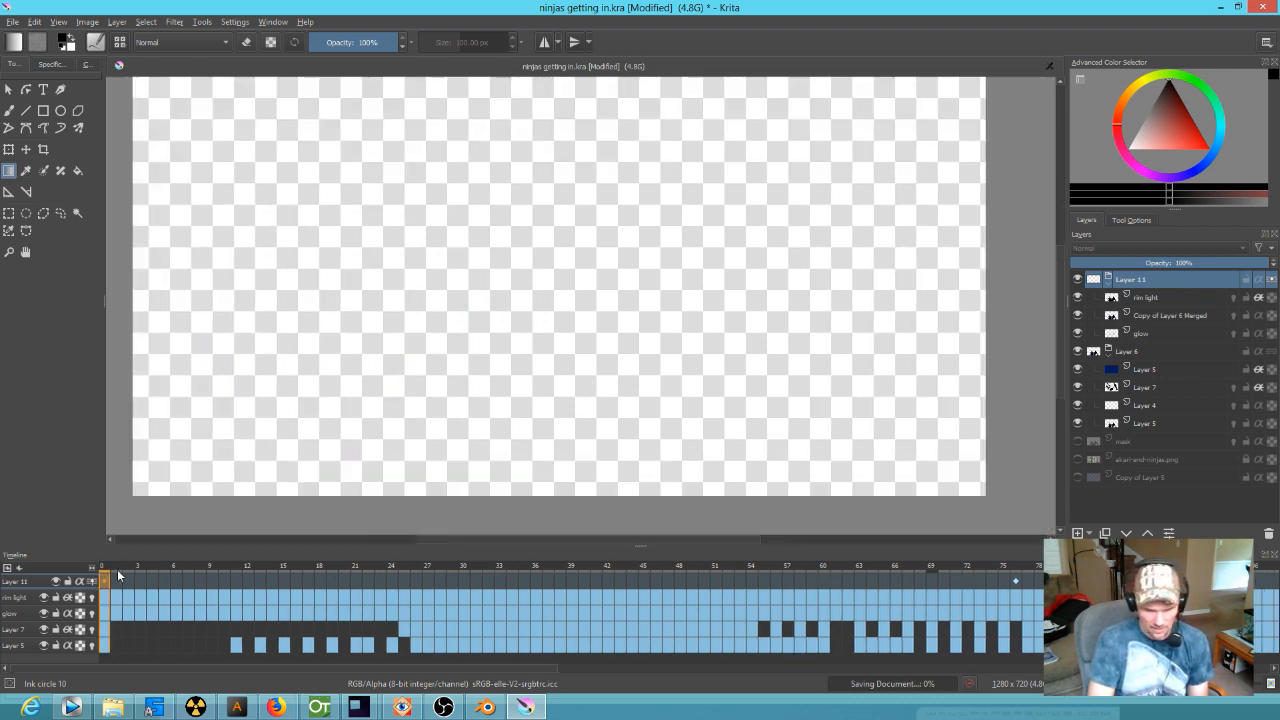
mouse_move(104, 581)
left_mouse_down()
mouse_move(157, 598)
mouse_move(505, 610)
mouse_move(742, 641)
mouse_move(528, 605)
mouse_move(92, 578)
mouse_move(108, 582)
left_mouse_up()
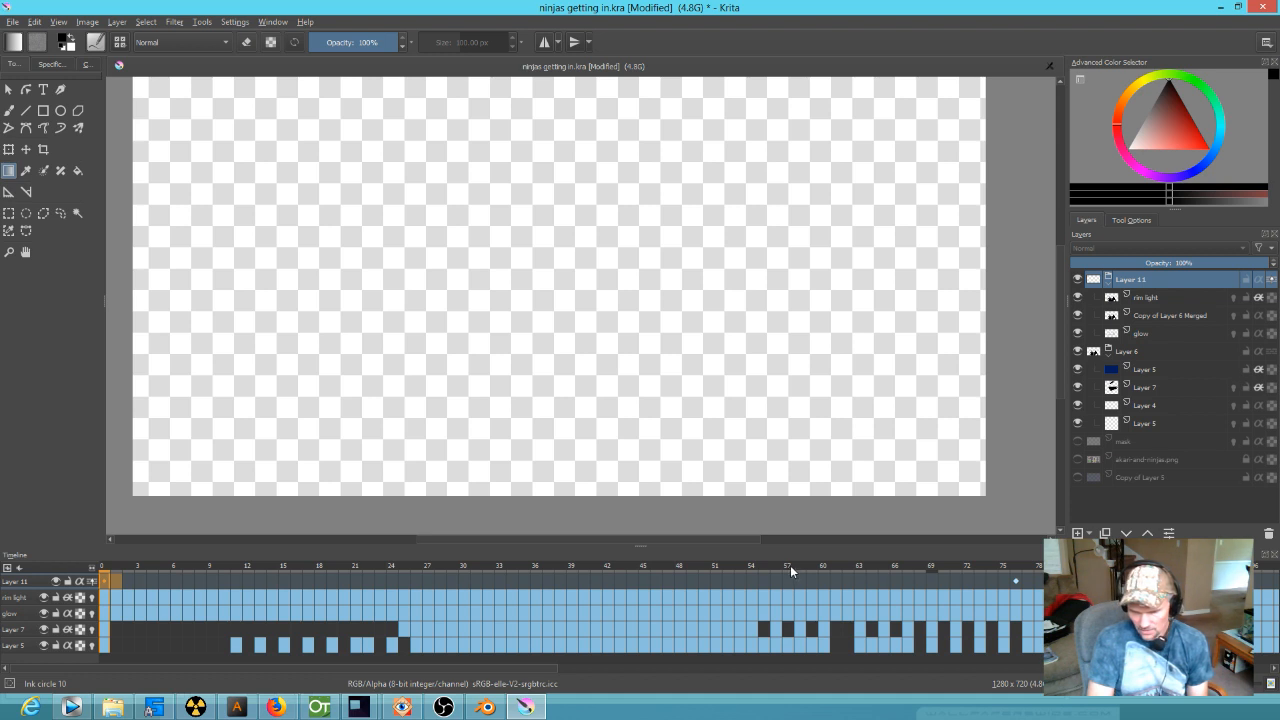
left_click(13, 22)
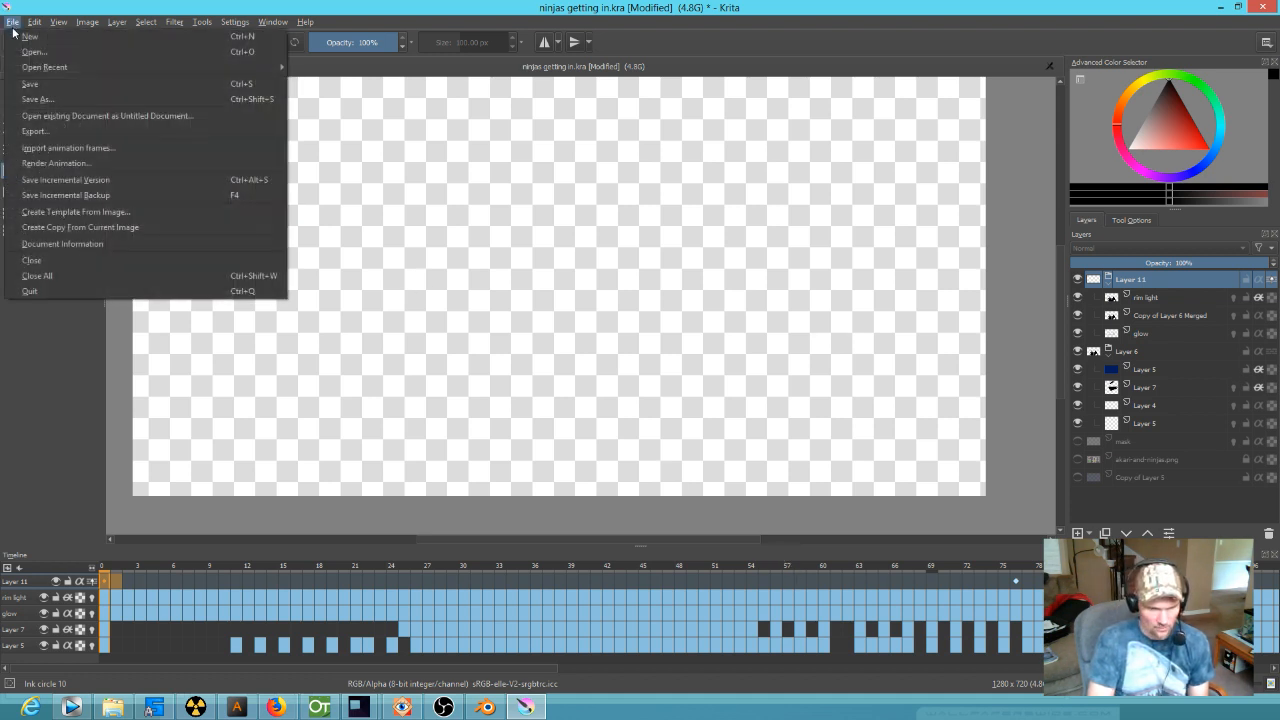
left_click(34, 85)
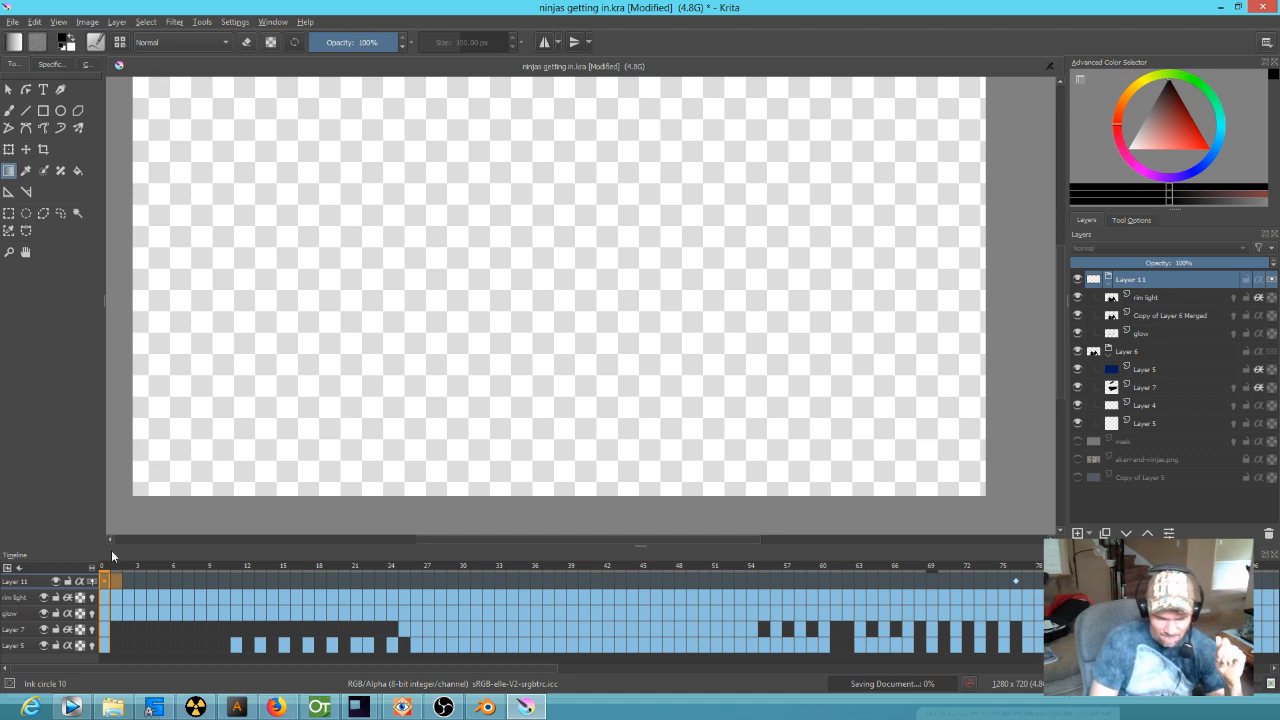
- Render frames 0 to 225 as a PNG image sequence with base name NINJASENTER.0000., replacing the old frames in the destination folder
left_click_drag(104, 580, 787, 635)
left_click(13, 22)
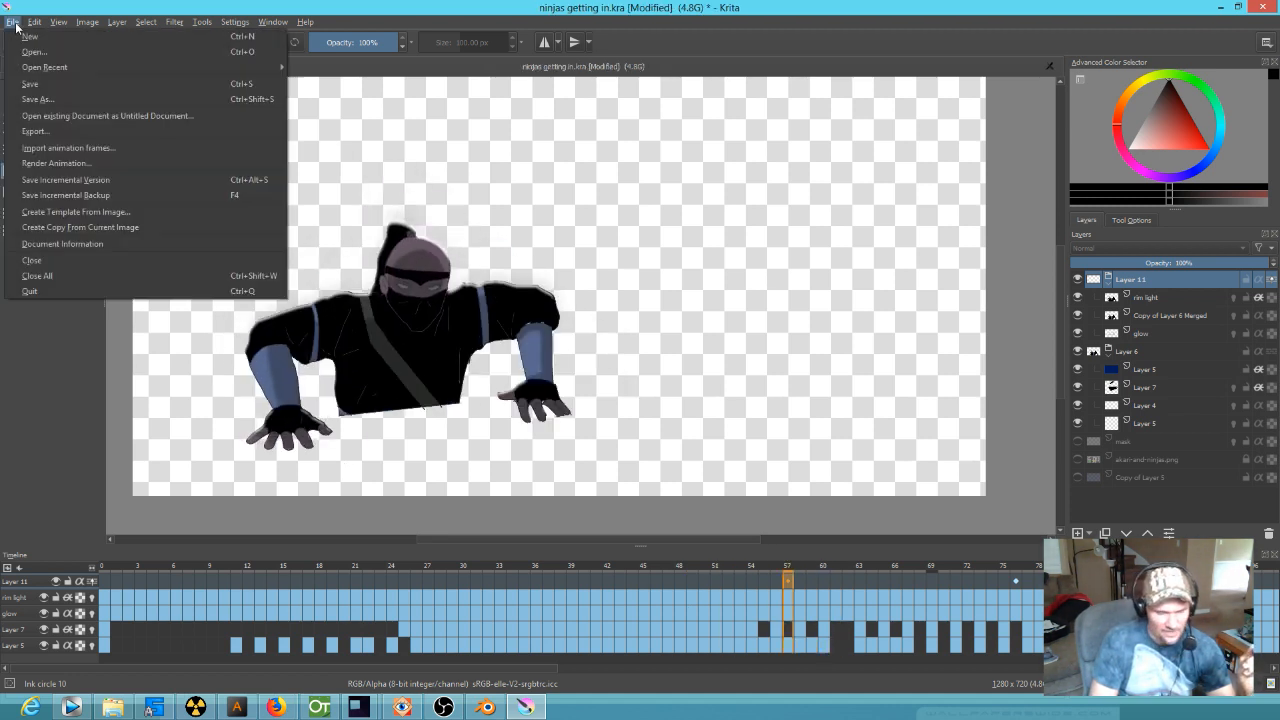
left_click(66, 162)
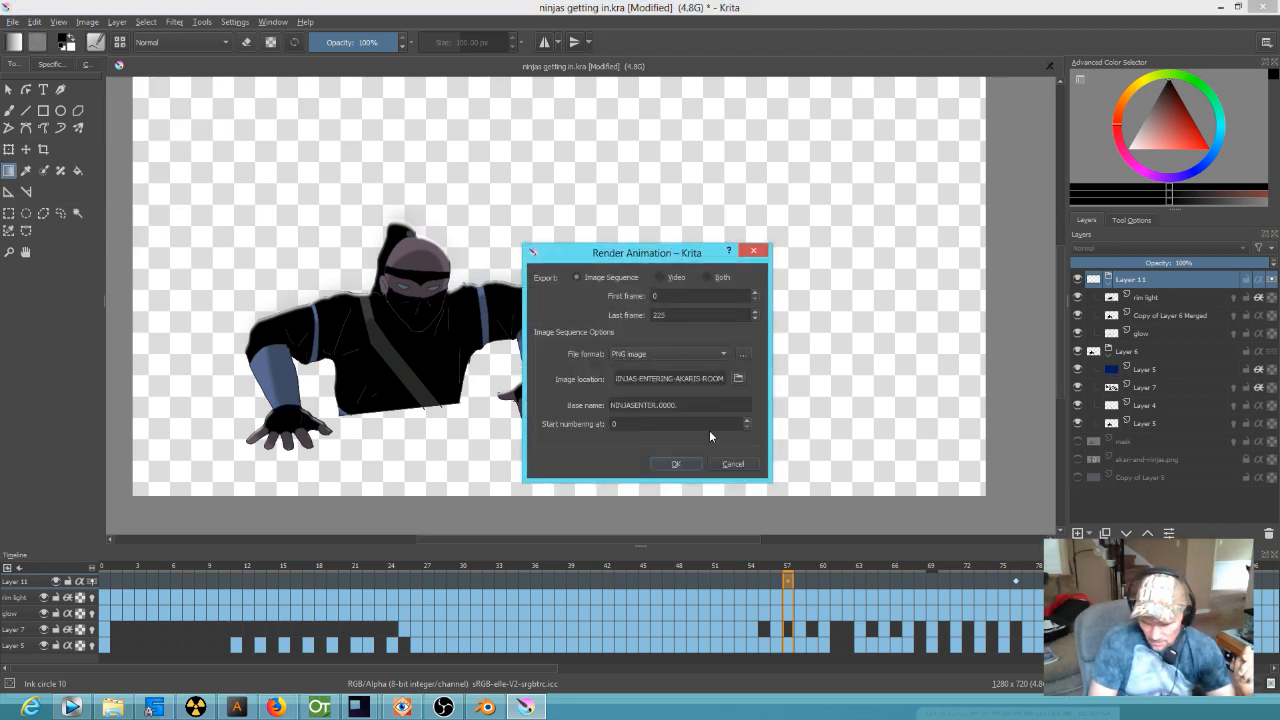
left_click(677, 464)
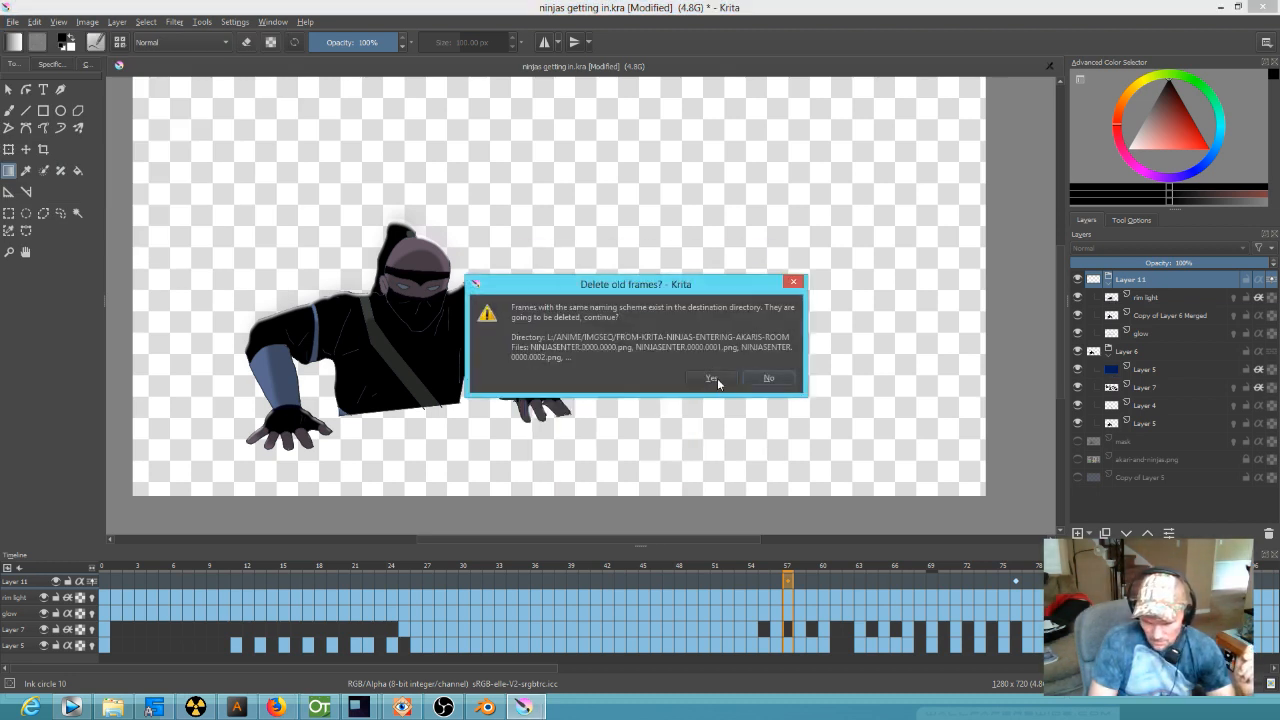
left_click(717, 378)
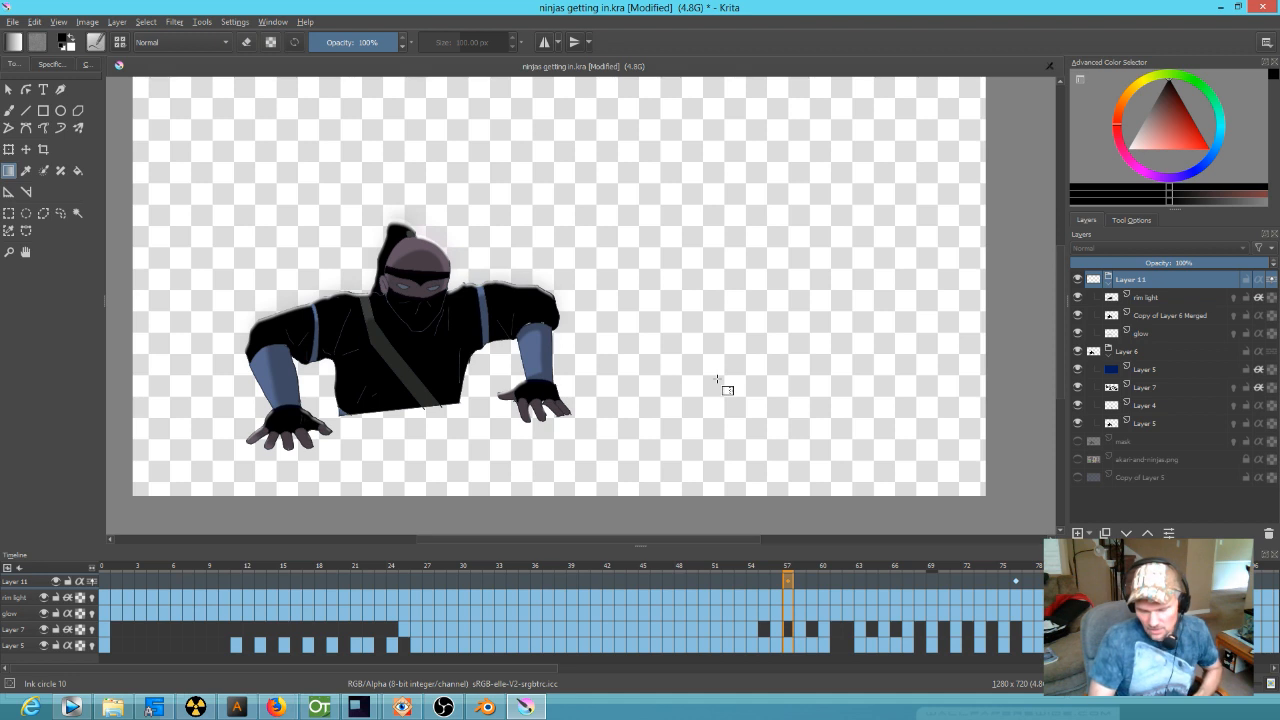
- Switch to Blender, save the scene and reopen the recent file "ninjas getting into the room ink.blend"
left_click(485, 707)
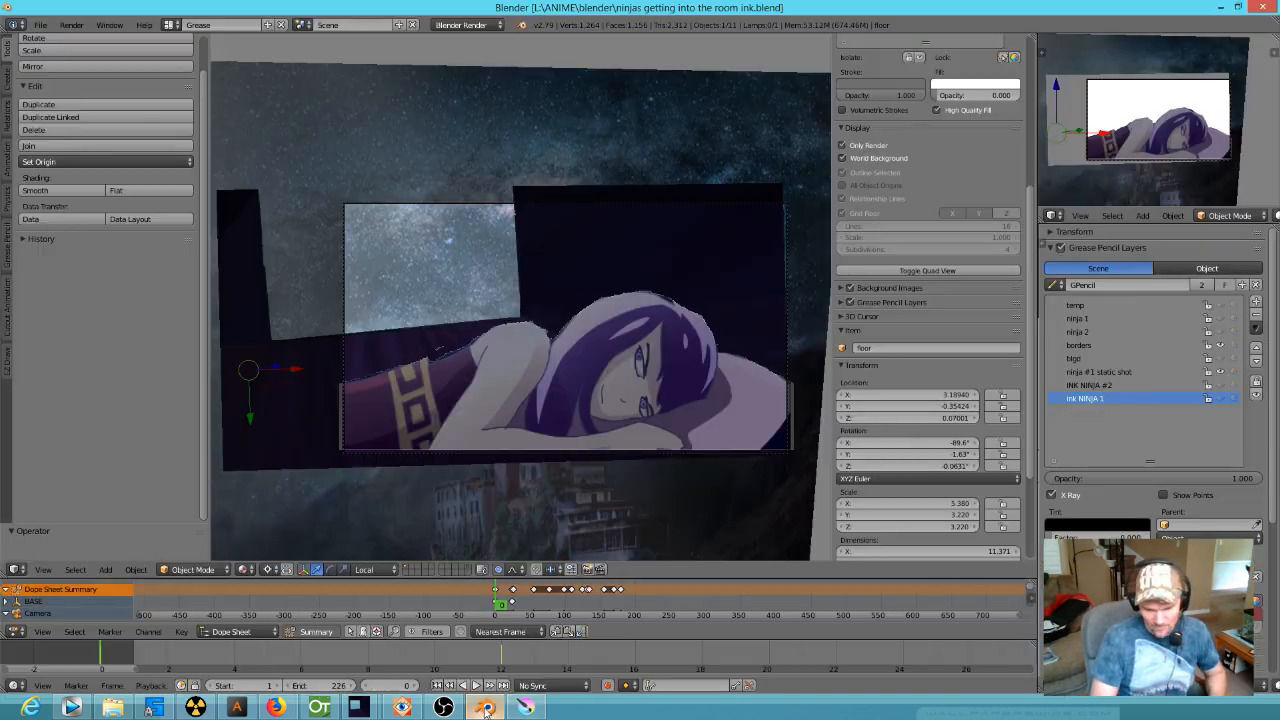
left_click(40, 25)
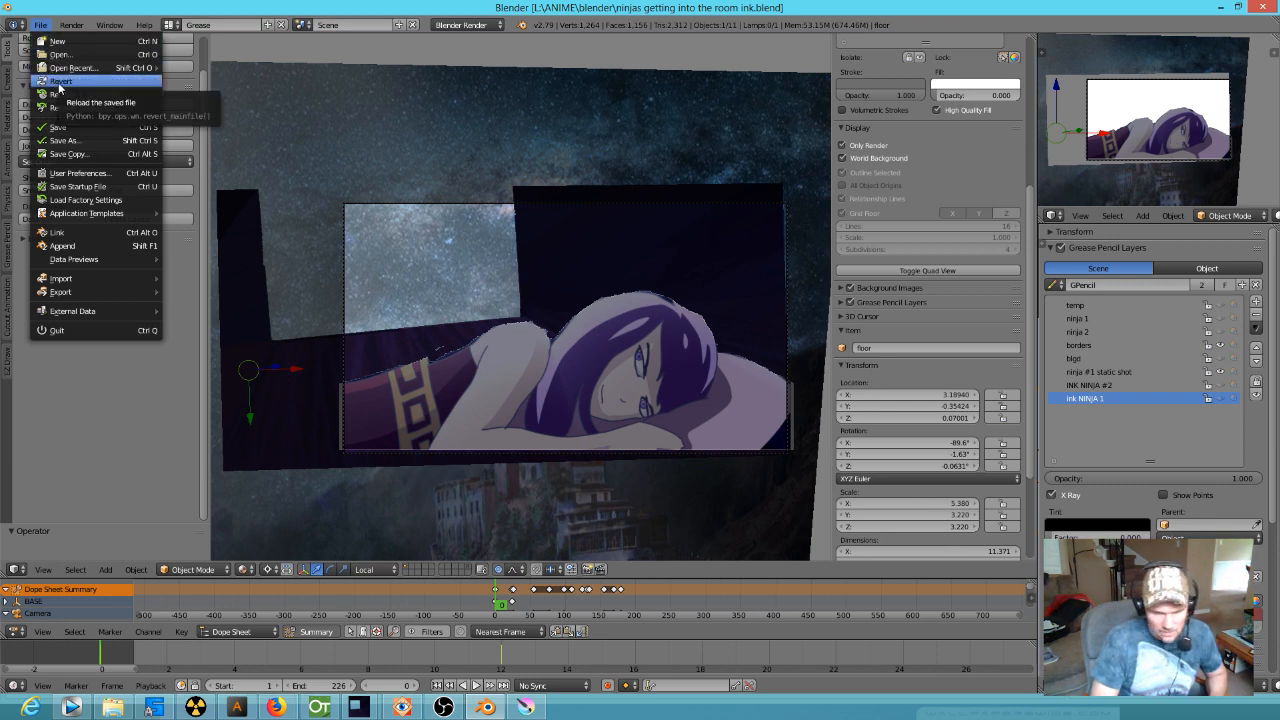
mouse_move(80, 67)
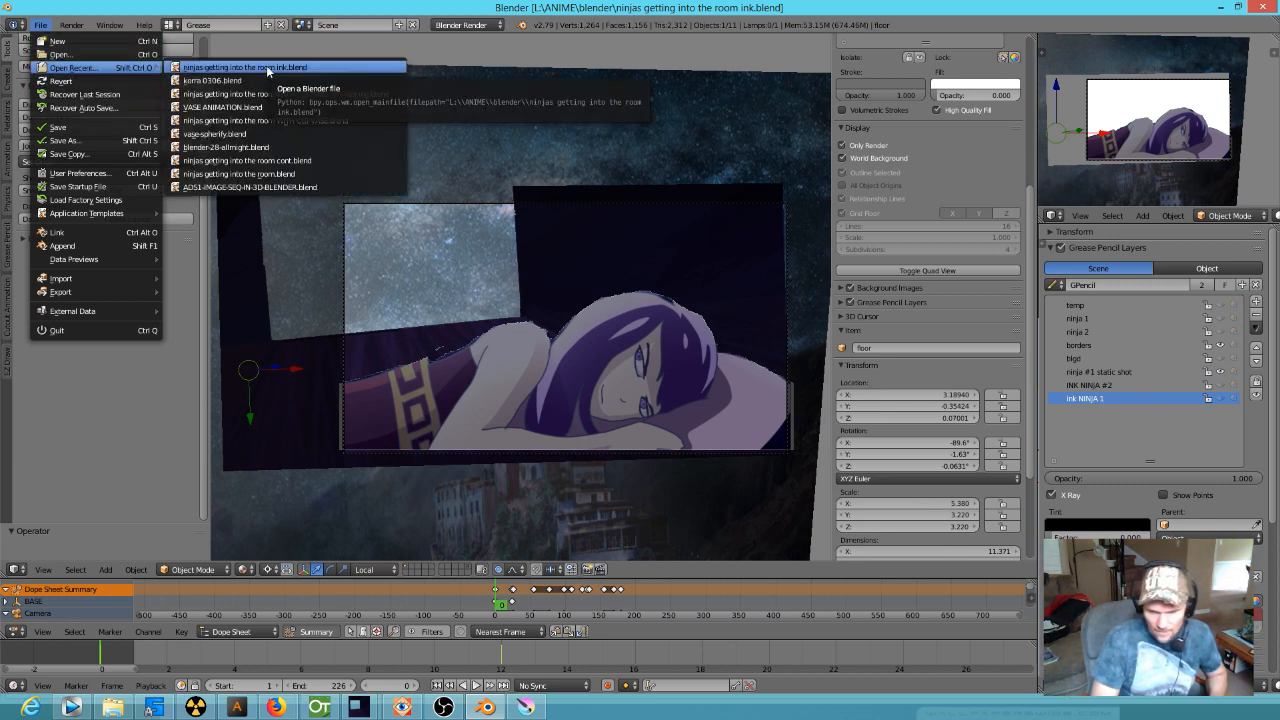
left_click(76, 127)
left_click(38, 27)
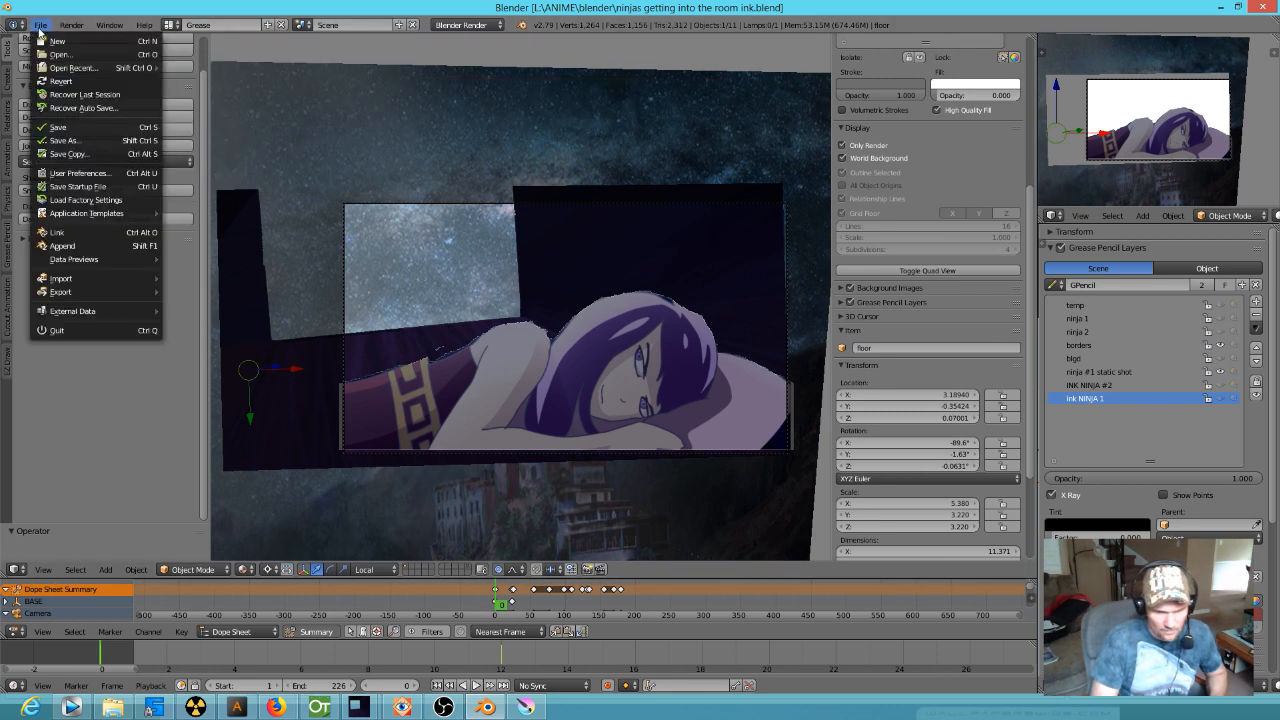
mouse_move(66, 68)
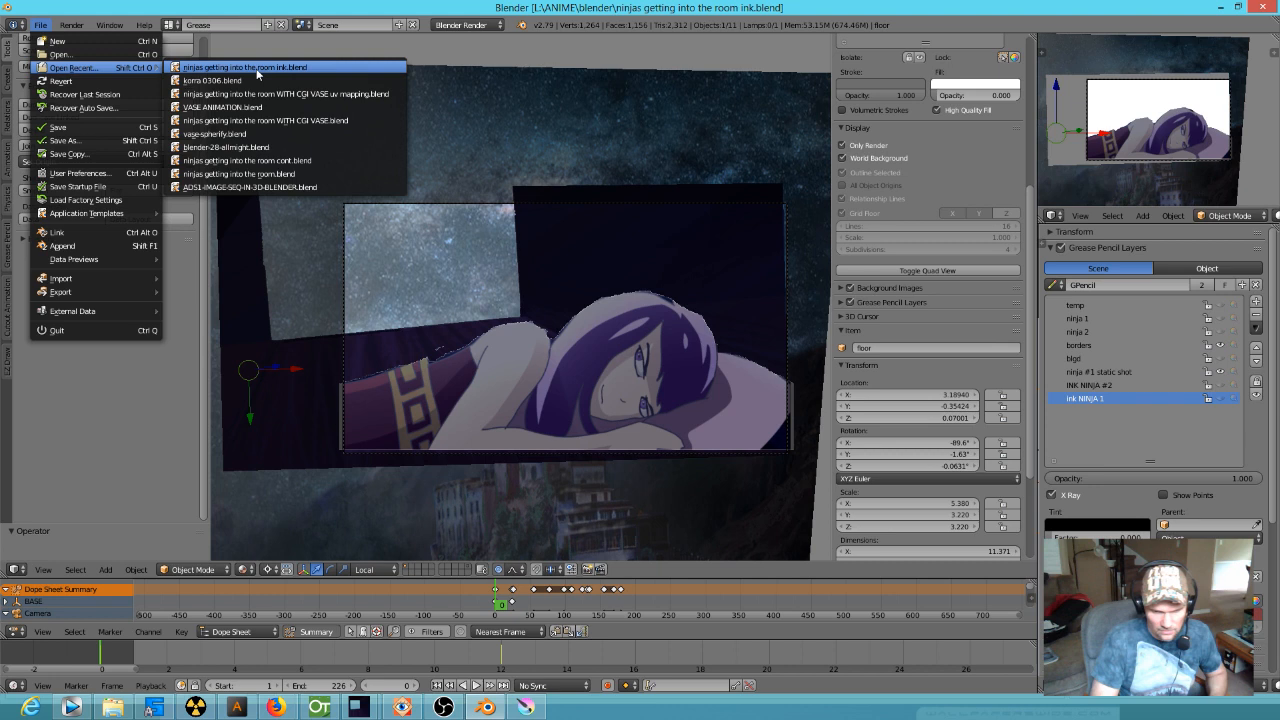
left_click(248, 70)
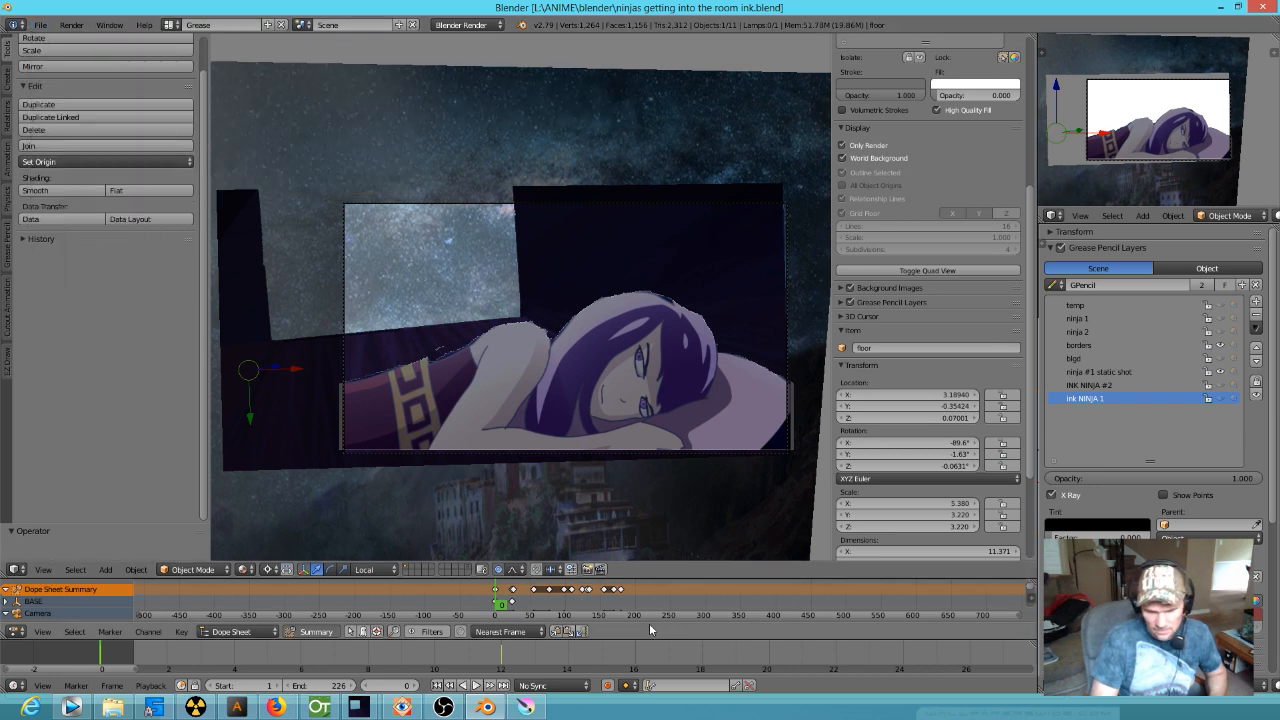
- Play and scrub the scene between frames 44 and 85, inspect the ninja's edges up close, and stop at frame 54
key("alt+a")
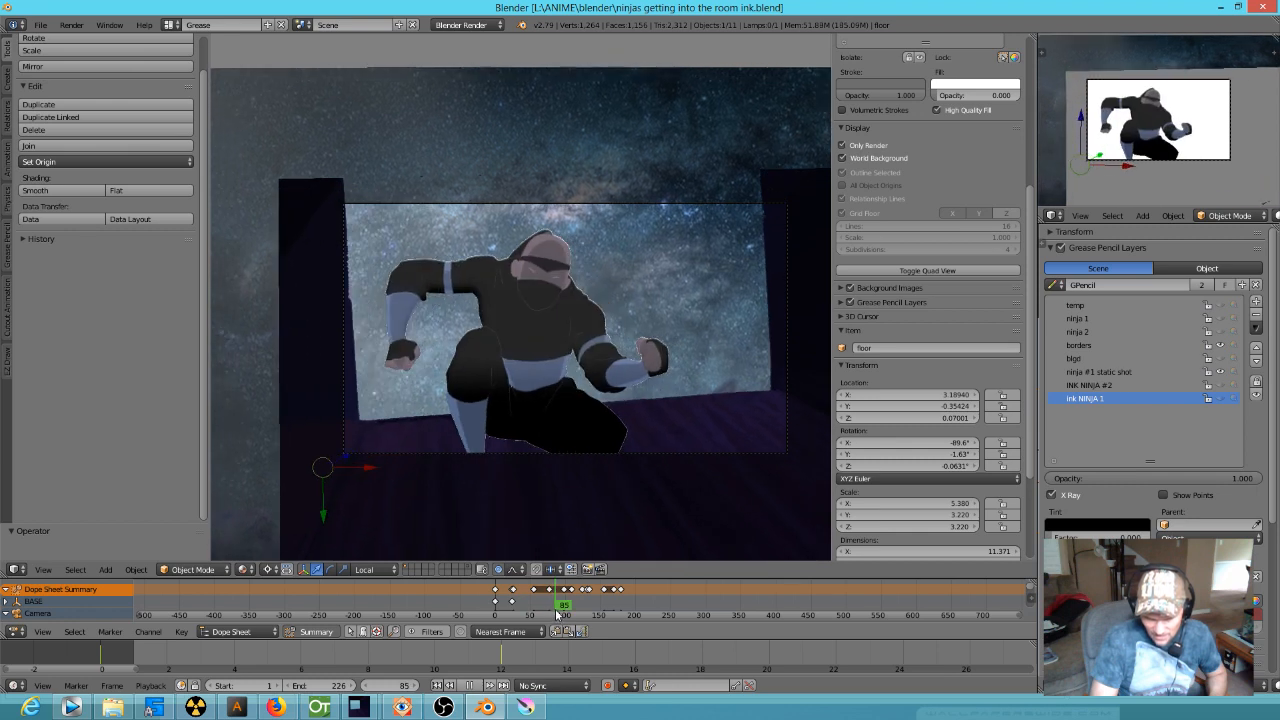
left_click_drag(570, 617, 541, 617)
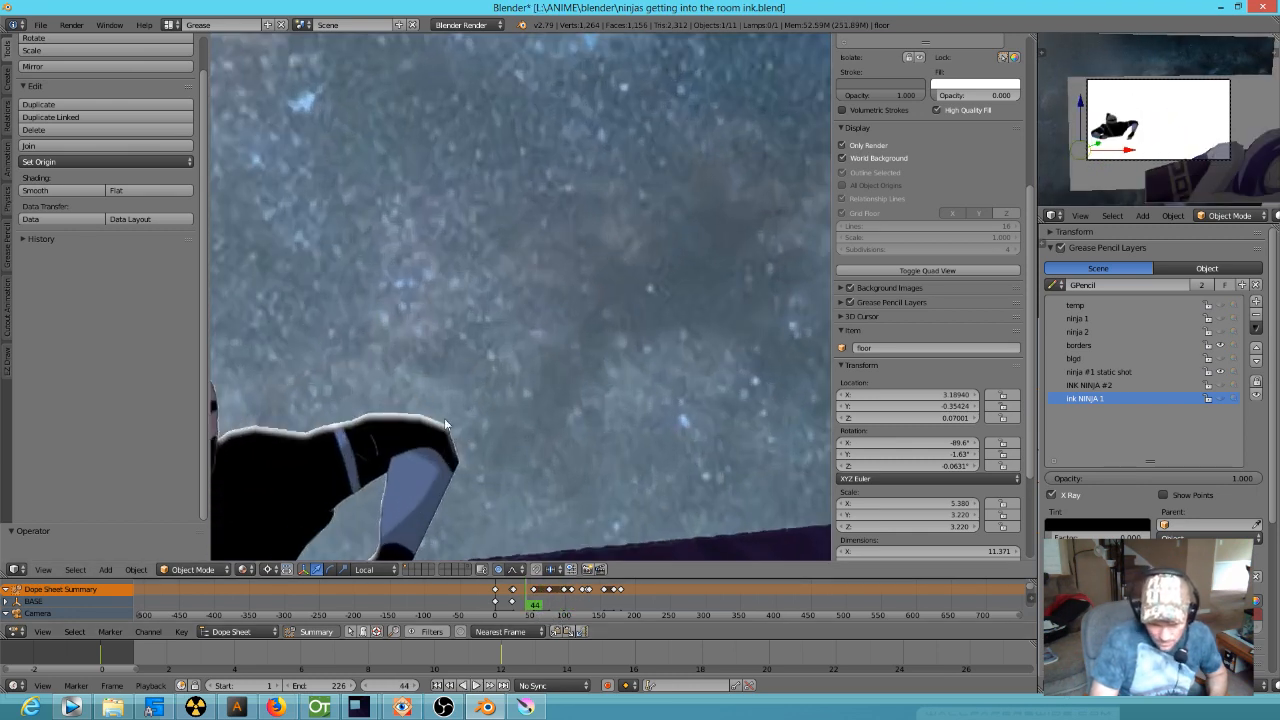
left_click_drag(382, 444, 558, 400)
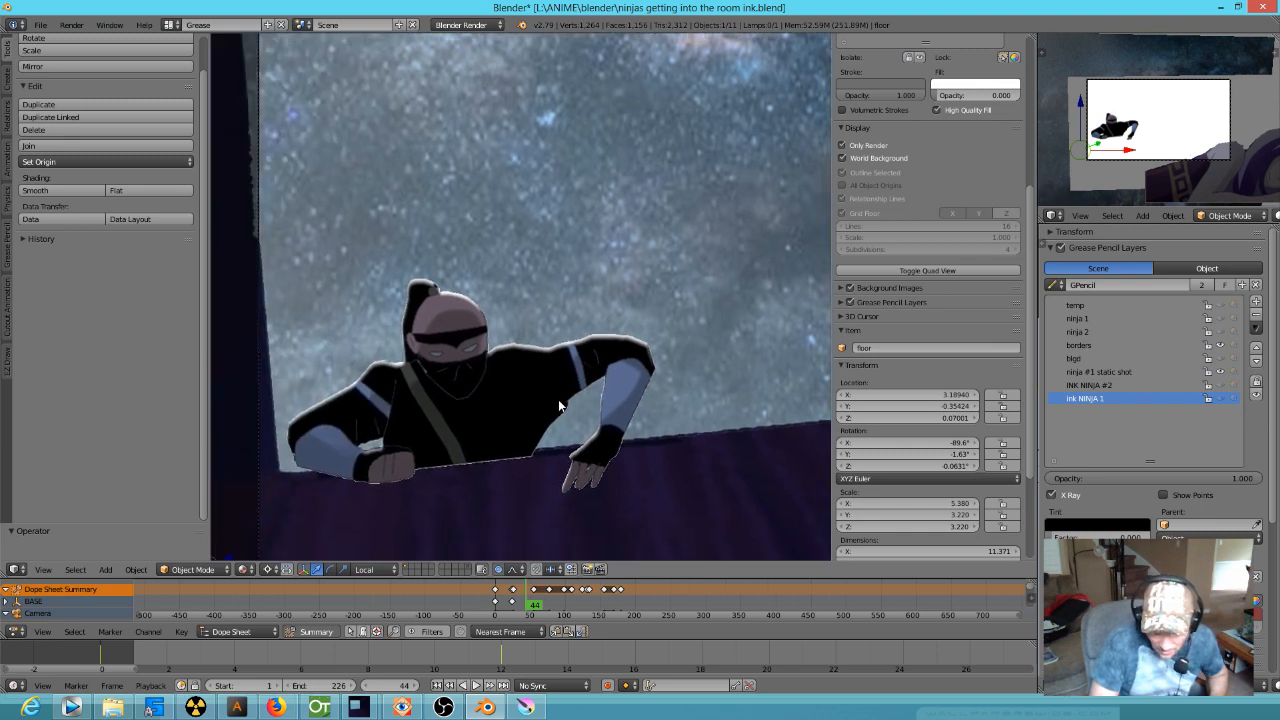
key("alt+a")
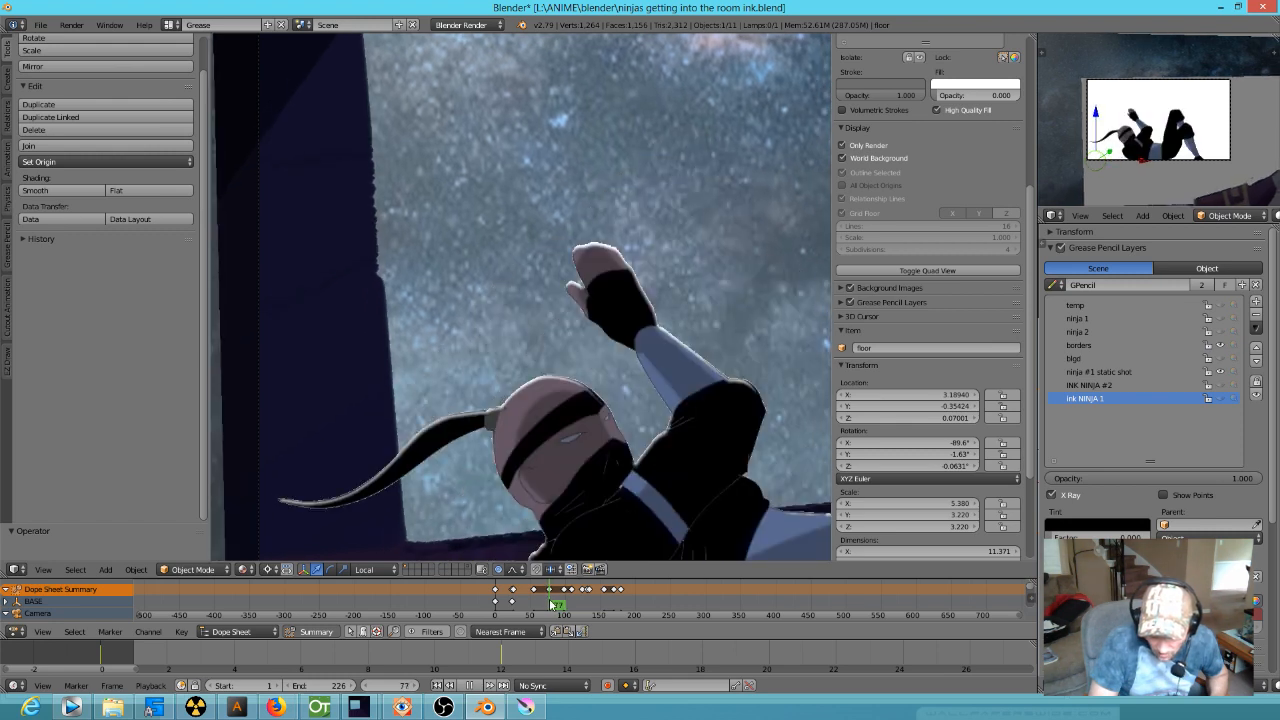
left_click_drag(550, 604, 533, 603)
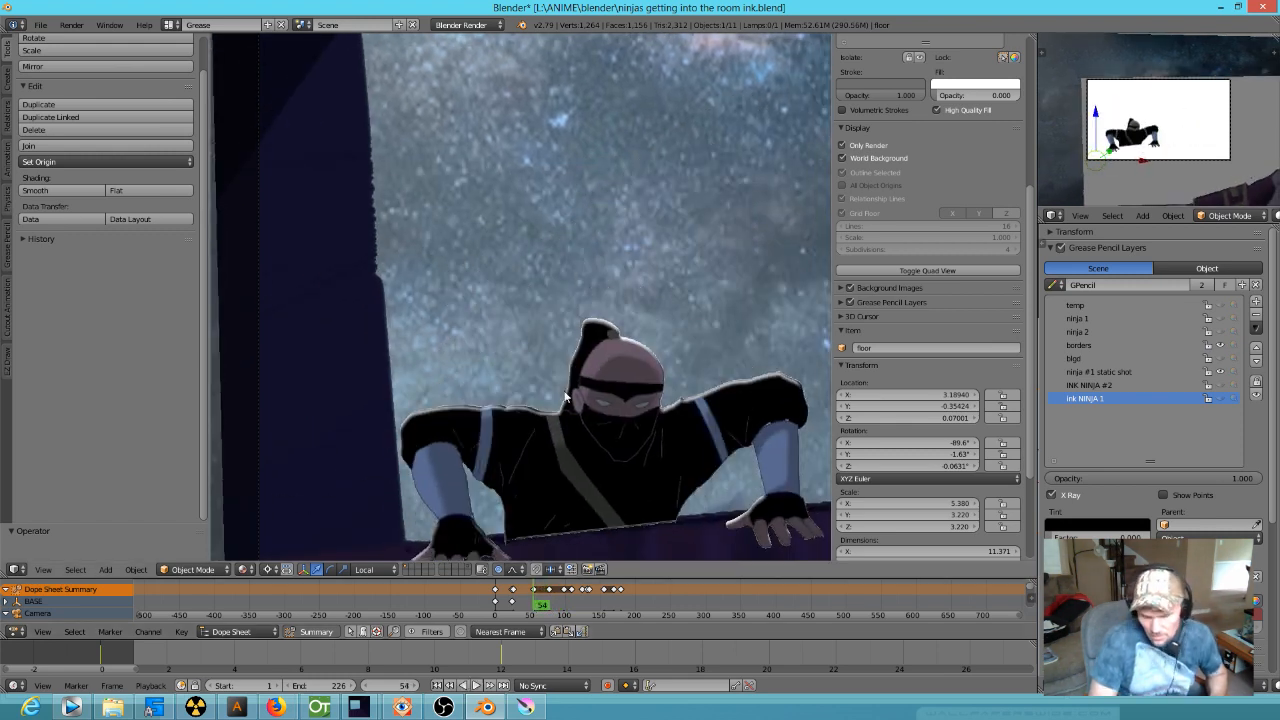
scroll(577, 383, "down", 2)
left_click_drag(639, 455, 437, 407)
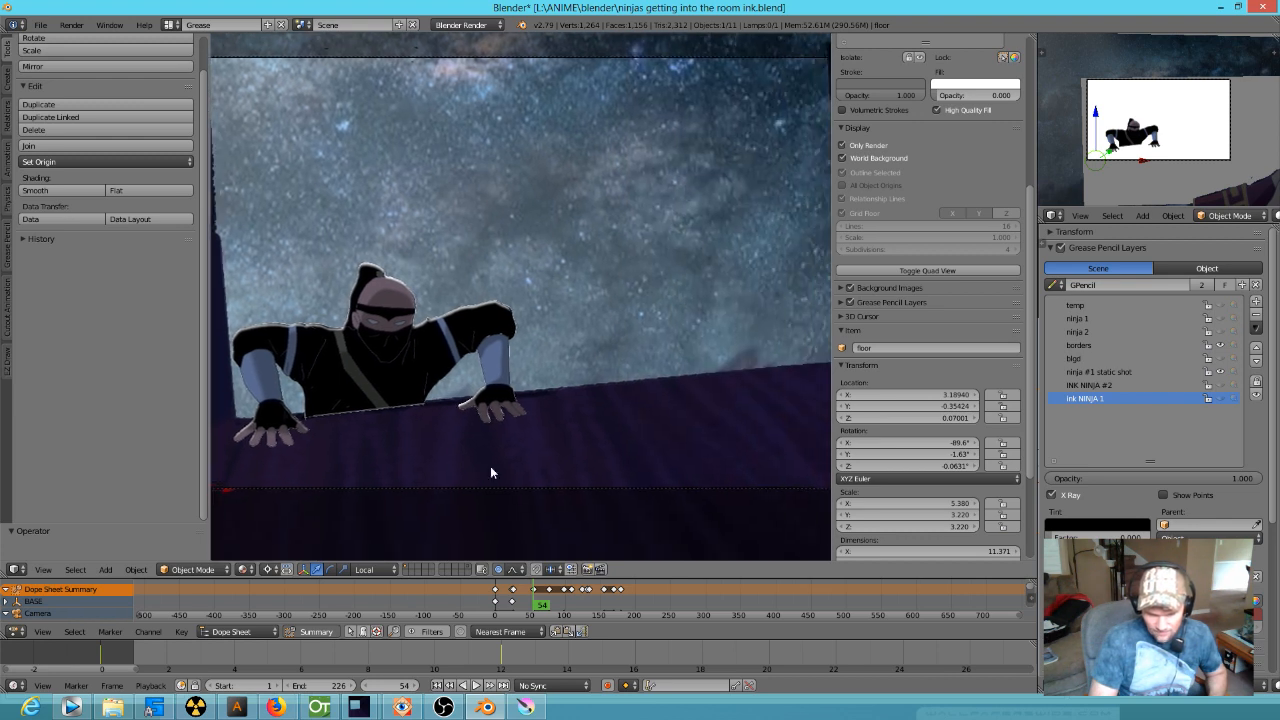
- Set the viewport shading to Rendered and inspect the ninja's glow at frame 54
left_click(243, 569)
left_click(280, 483)
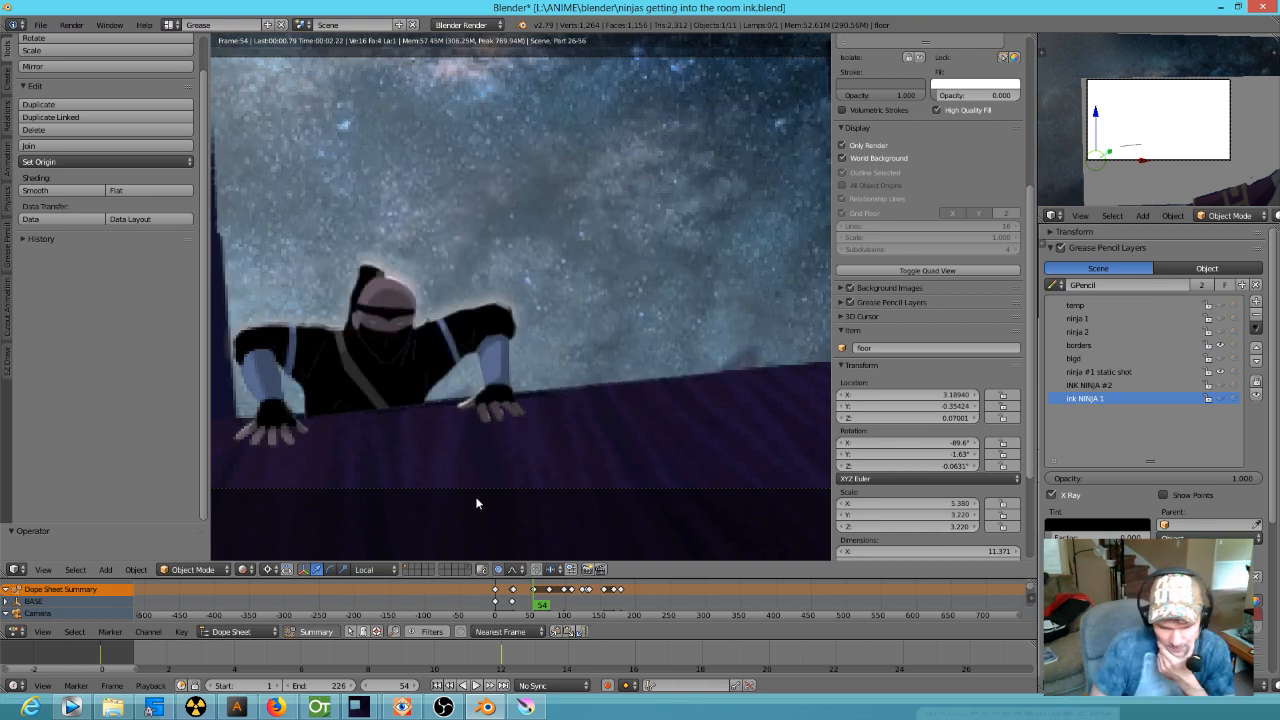
scroll(390, 388, "up", 1)
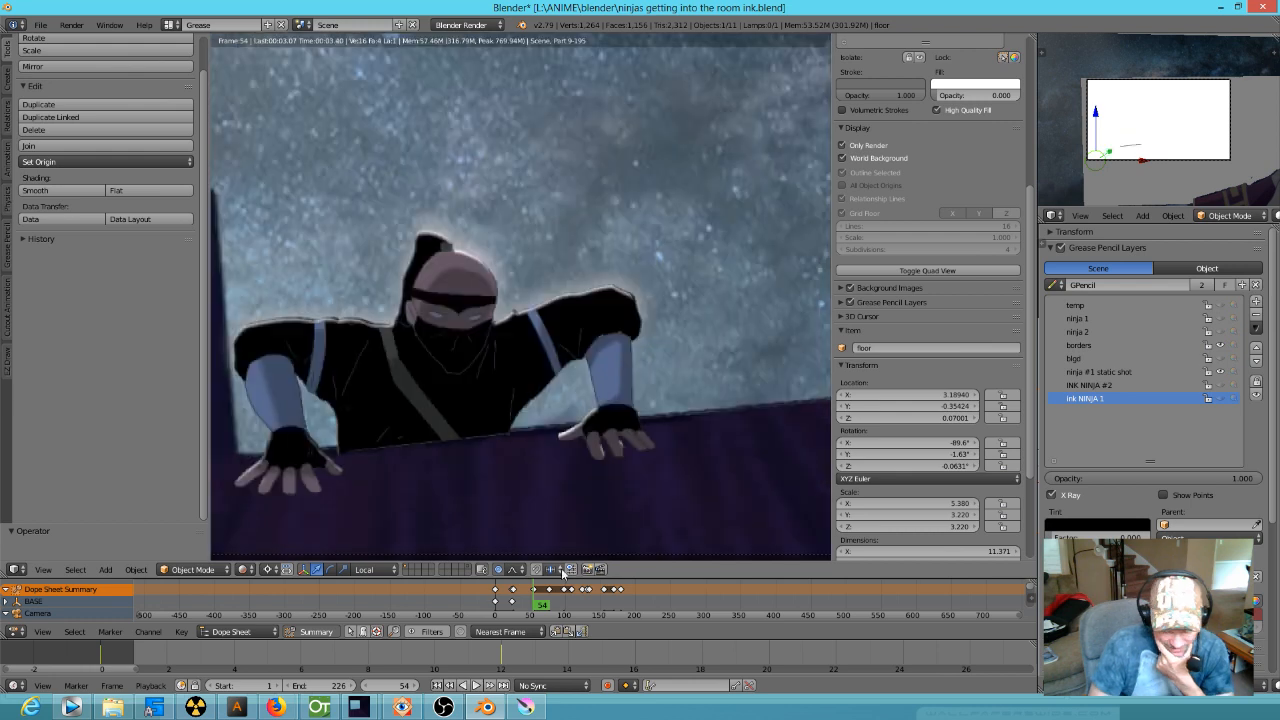
- Check the rendered ninjas at frames 150, 68 and 83, and return to frame 0
left_click_drag(546, 606, 600, 606)
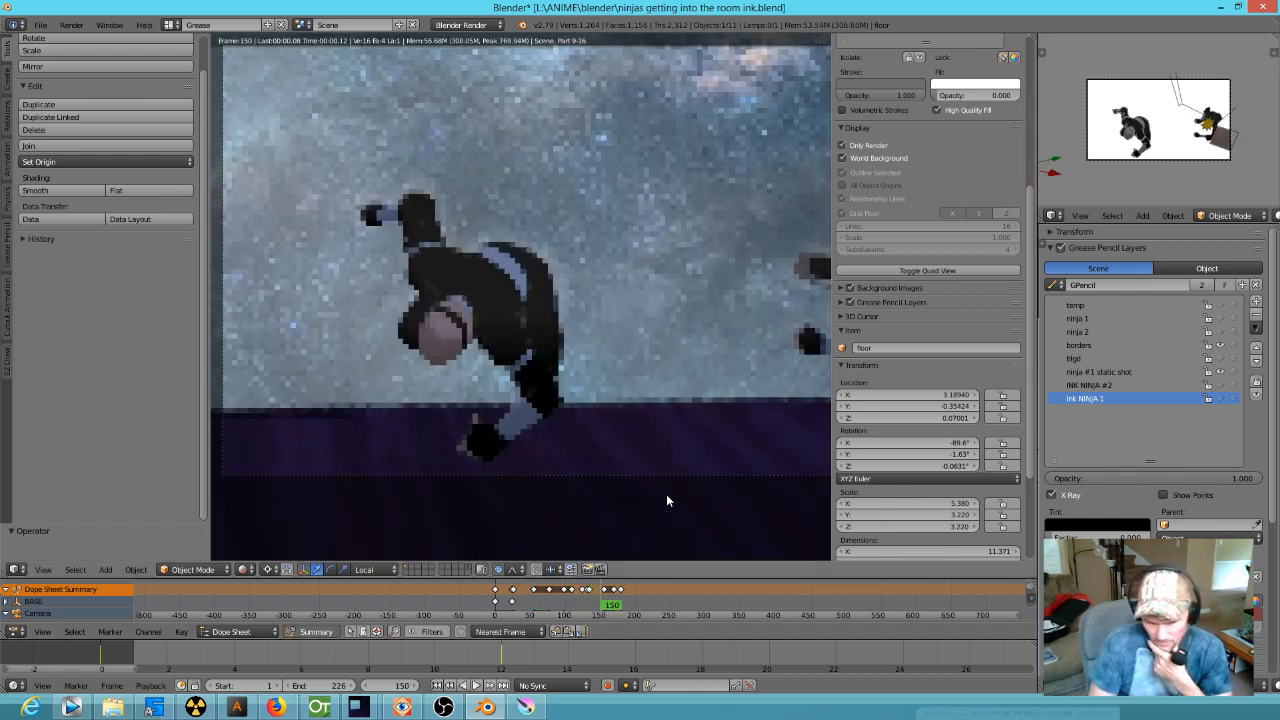
left_click_drag(600, 606, 543, 607)
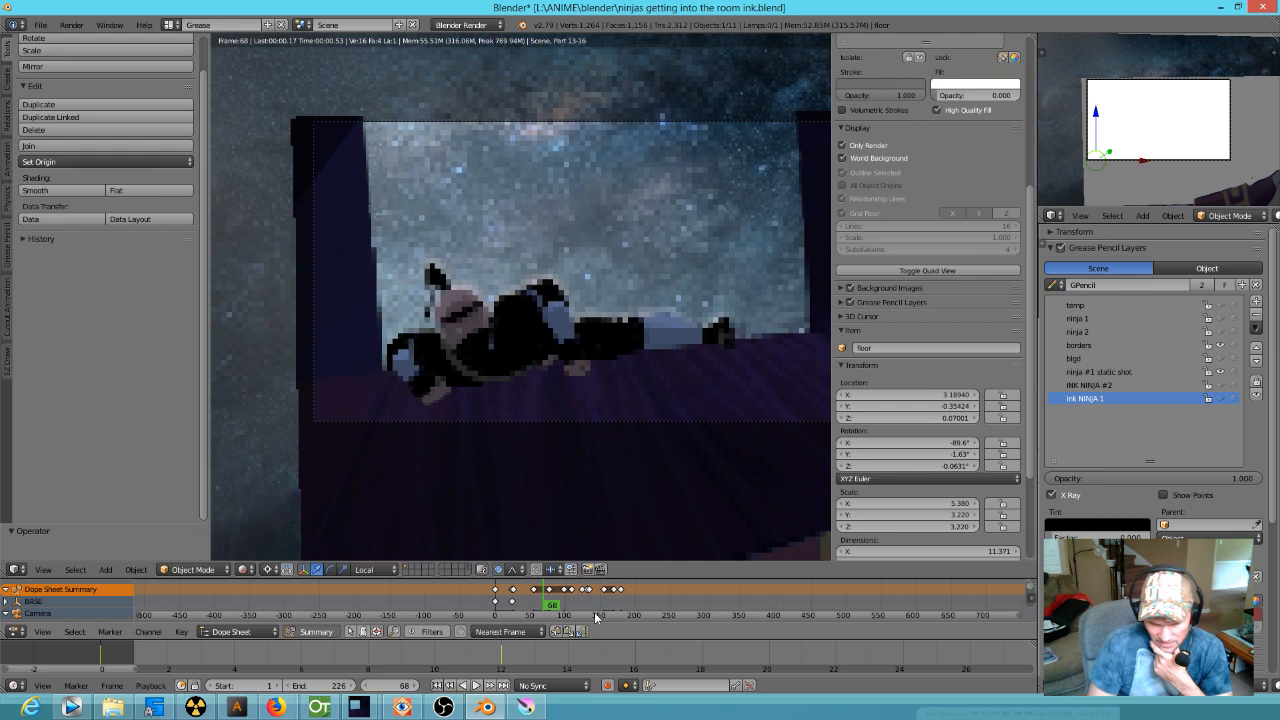
scroll(630, 480, "up", 5)
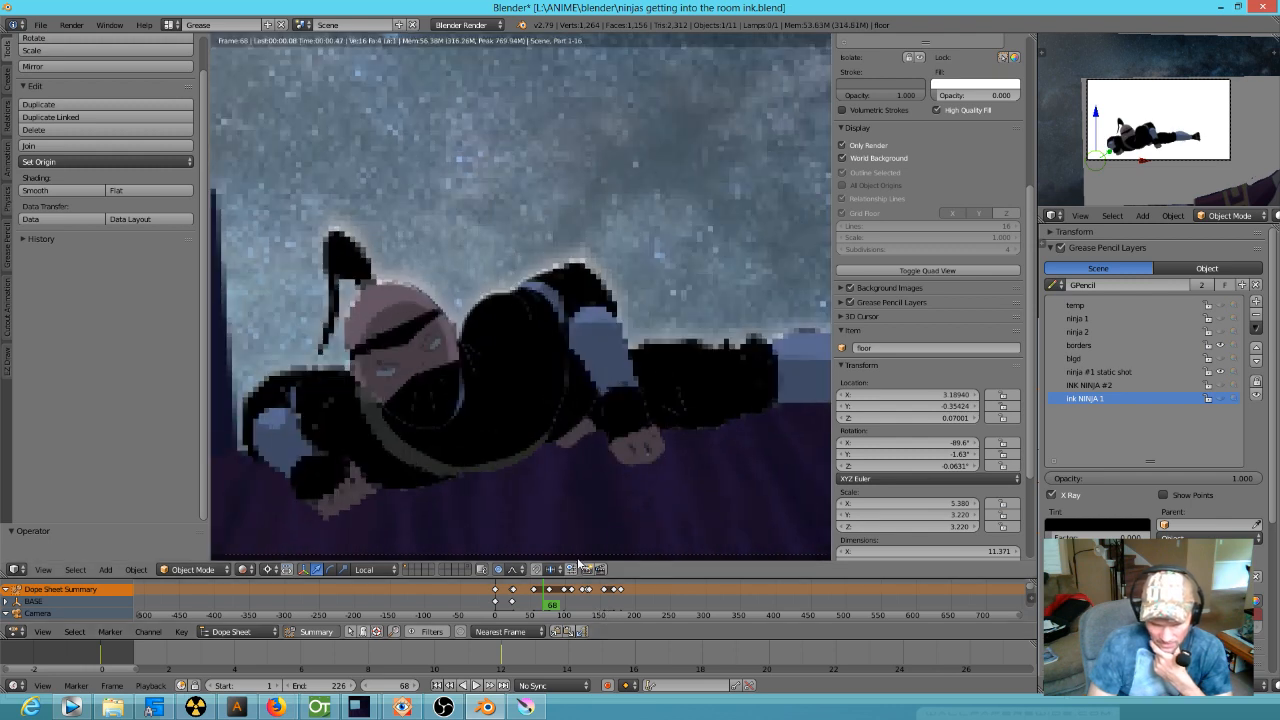
left_click_drag(556, 607, 563, 608)
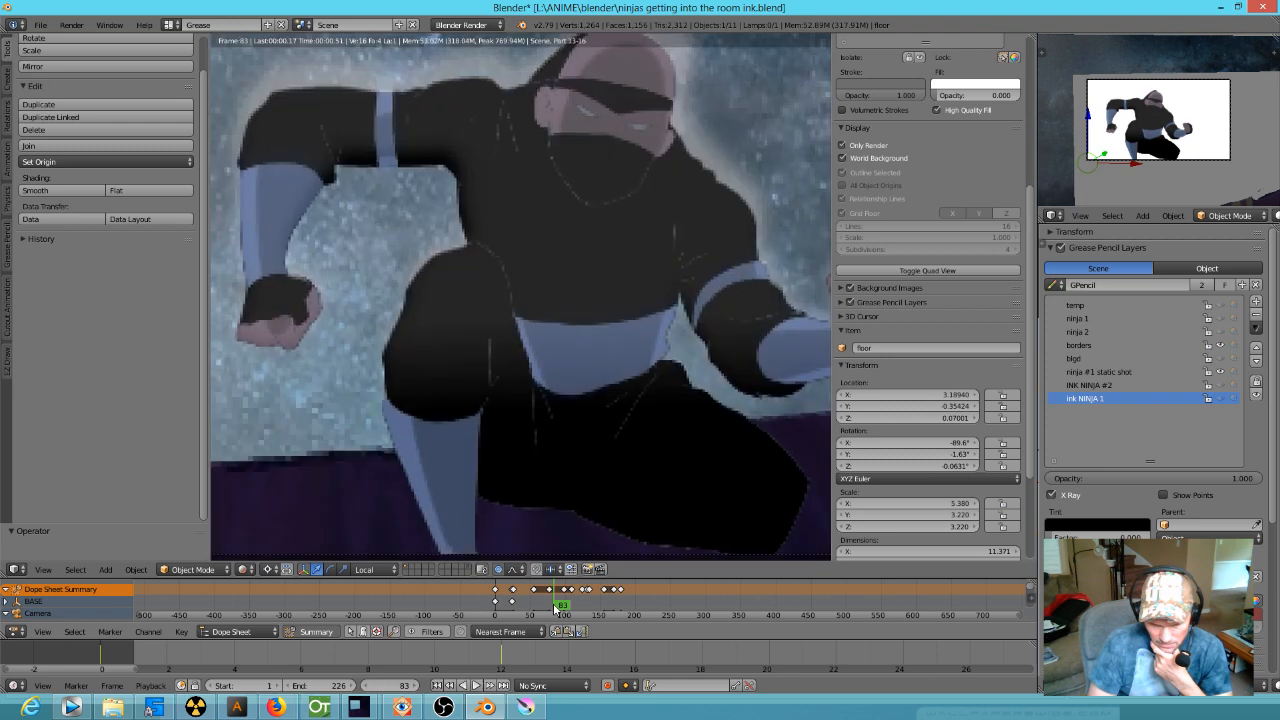
scroll(580, 384, "down", 4)
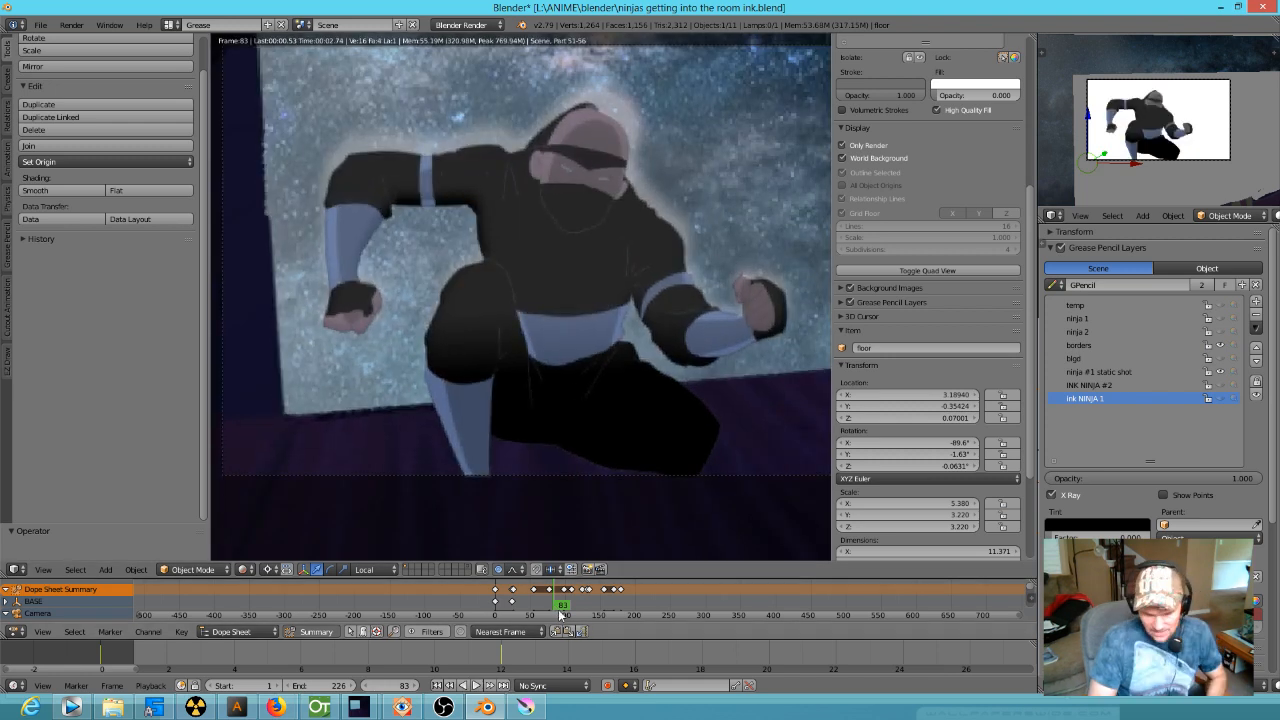
mouse_move(560, 613)
left_mouse_down()
mouse_move(500, 611)
mouse_move(468, 590)
left_mouse_up()
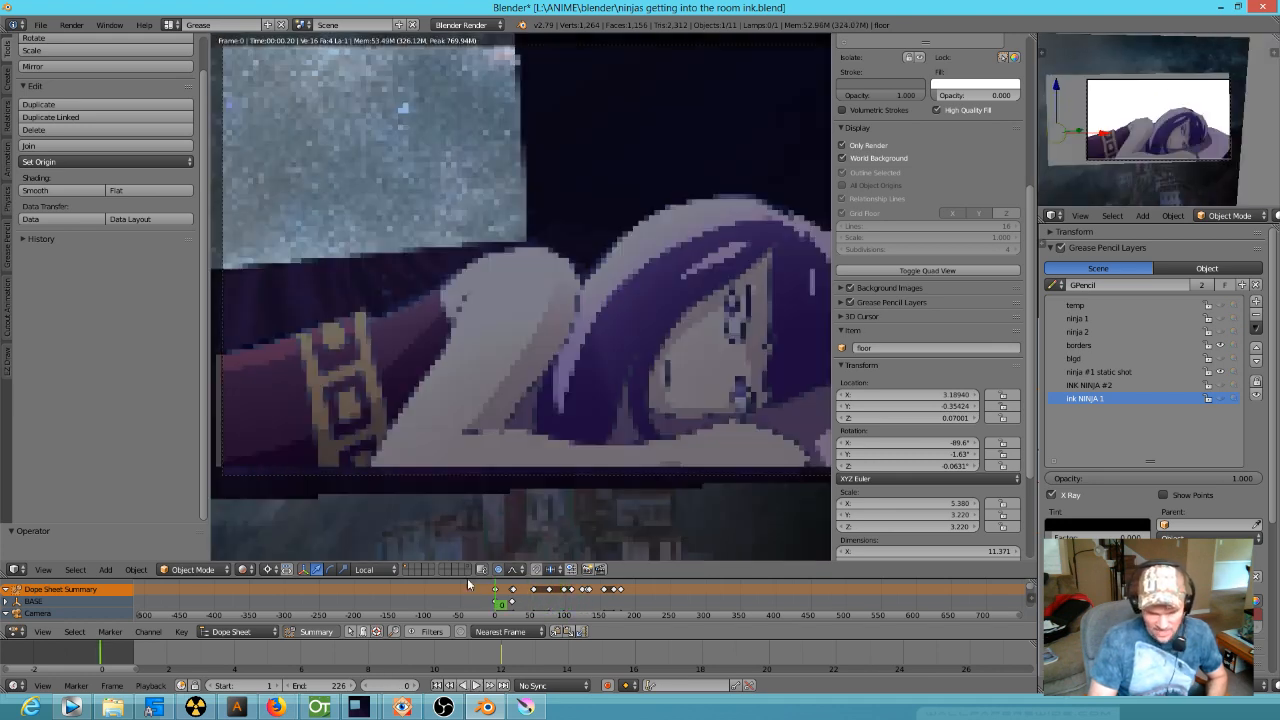
- Switch to Krita, show the Copy of Layer 5 background, and compare the ninja's glow with and without it at a much later frame
left_click(522, 707)
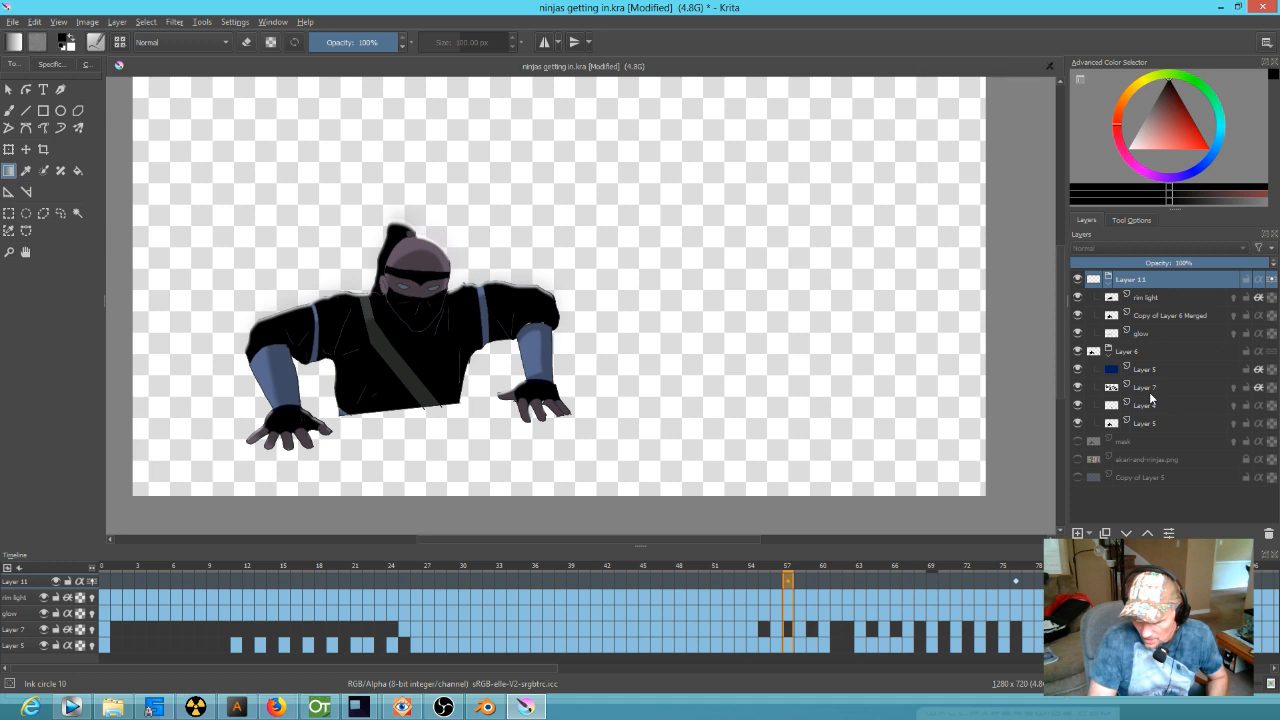
left_click(1077, 477)
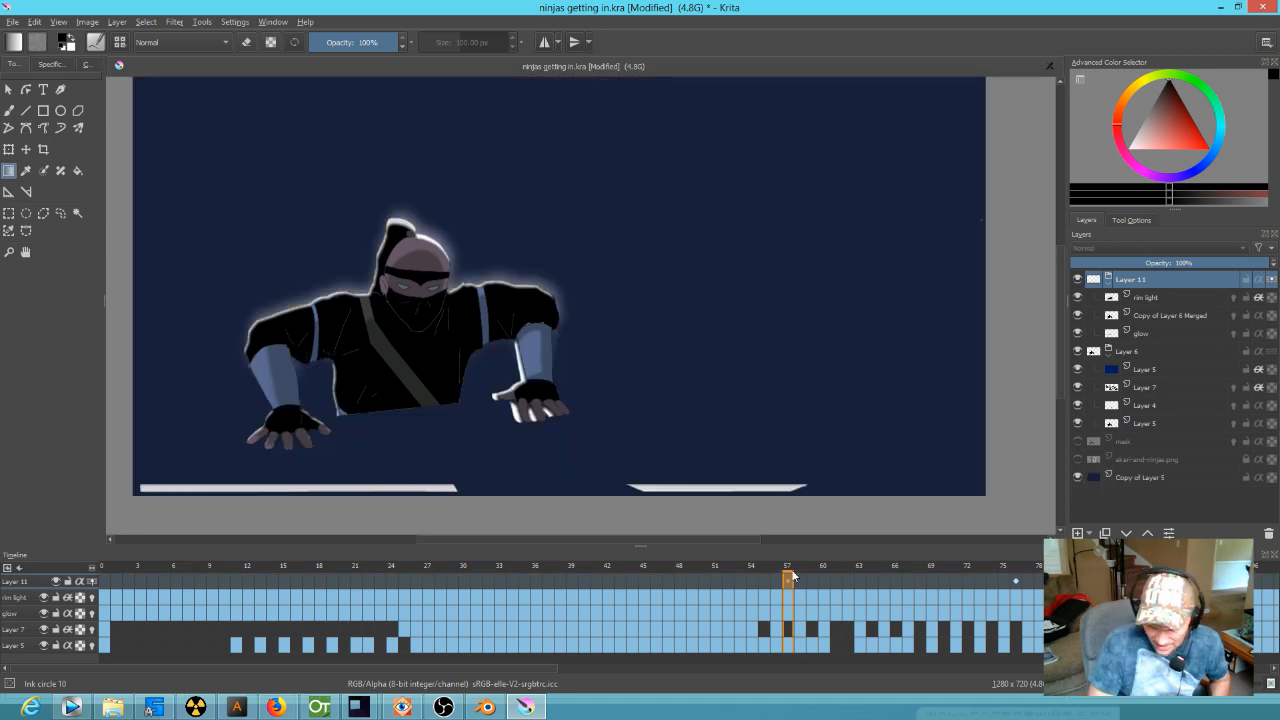
left_click_drag(791, 576, 1060, 563)
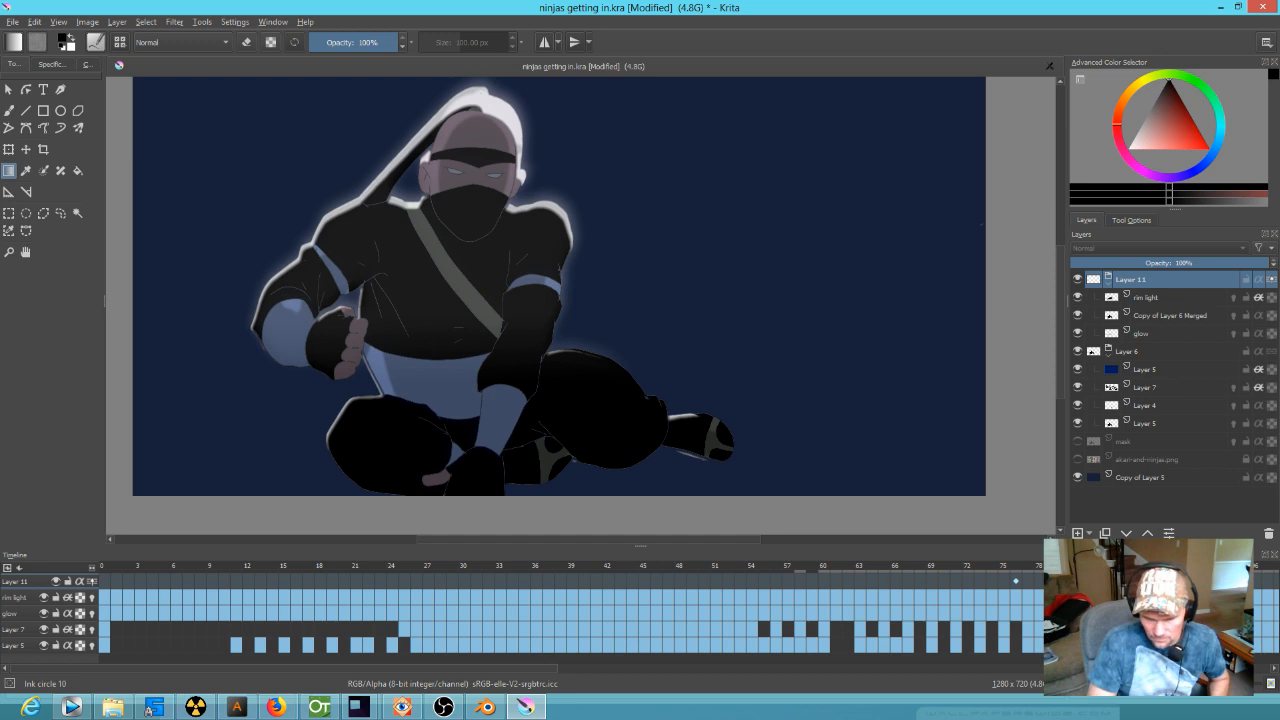
left_click(1079, 477)
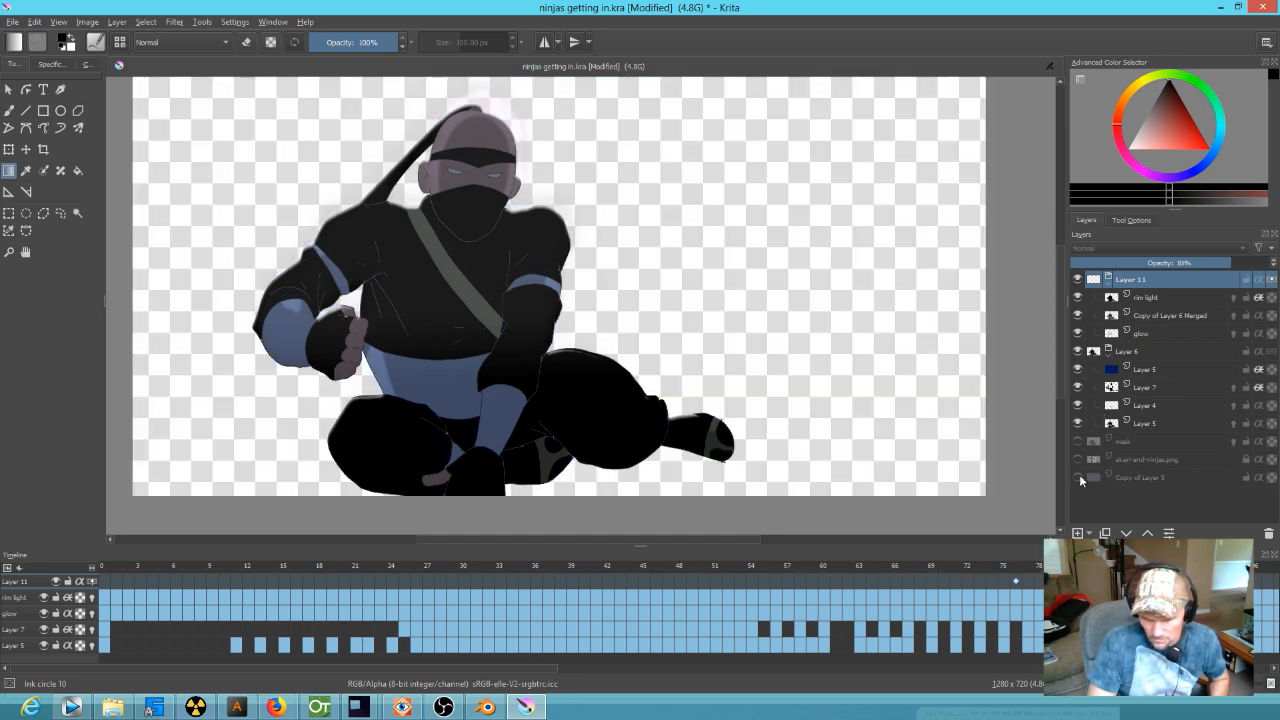
left_click(1079, 477)
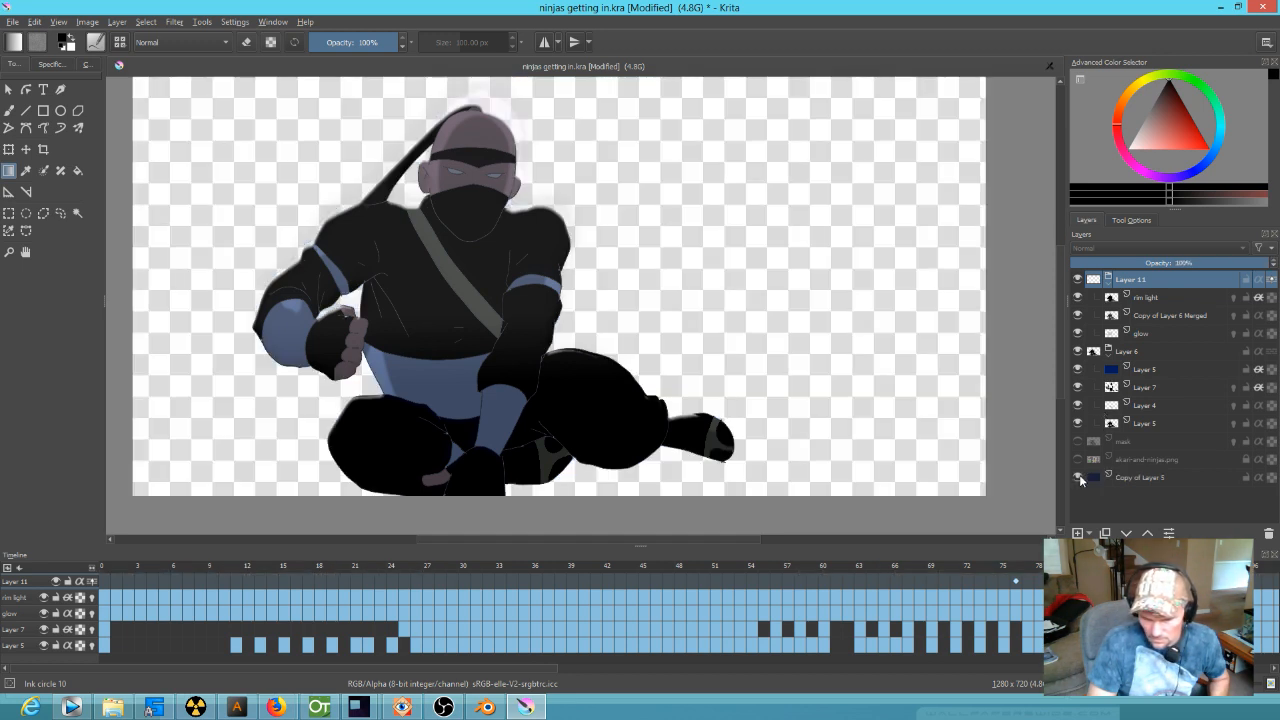
left_click(1081, 477)
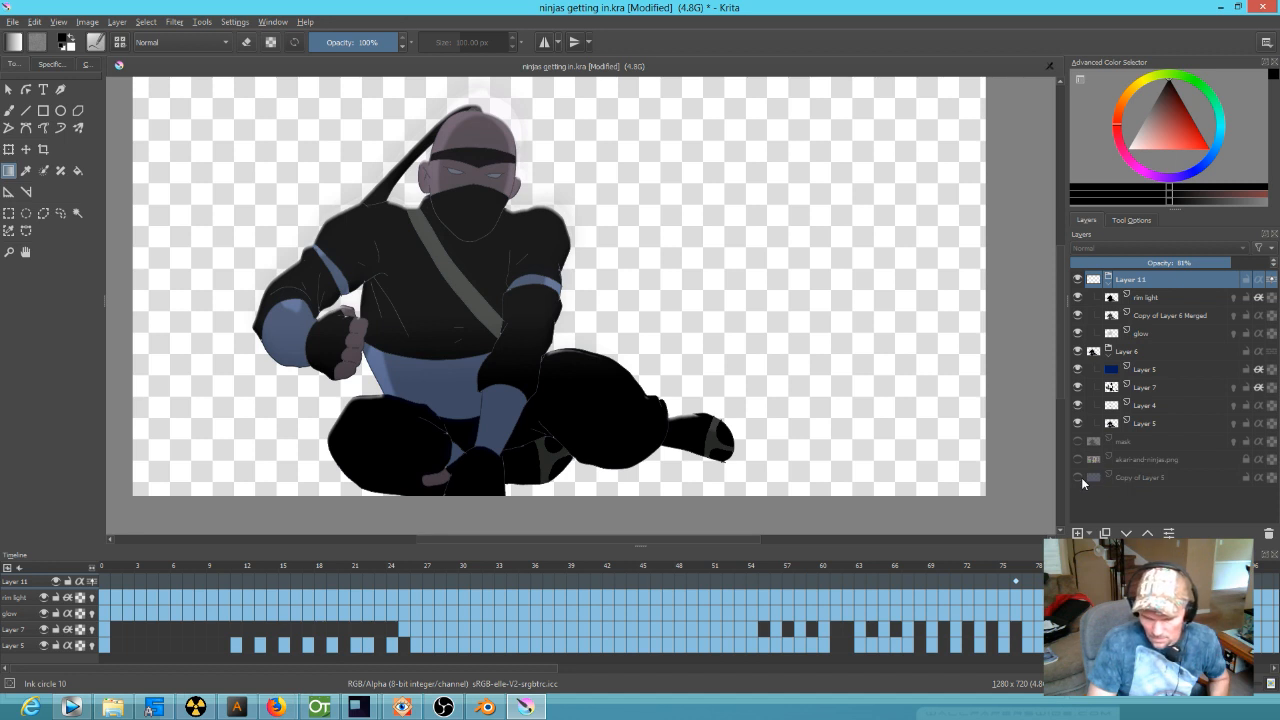
left_click(1081, 477)
- Set the Copy of Layer 5 background's opacity to 40% and compare frame 63 with Layer 11 hidden and shown
left_click(1122, 478)
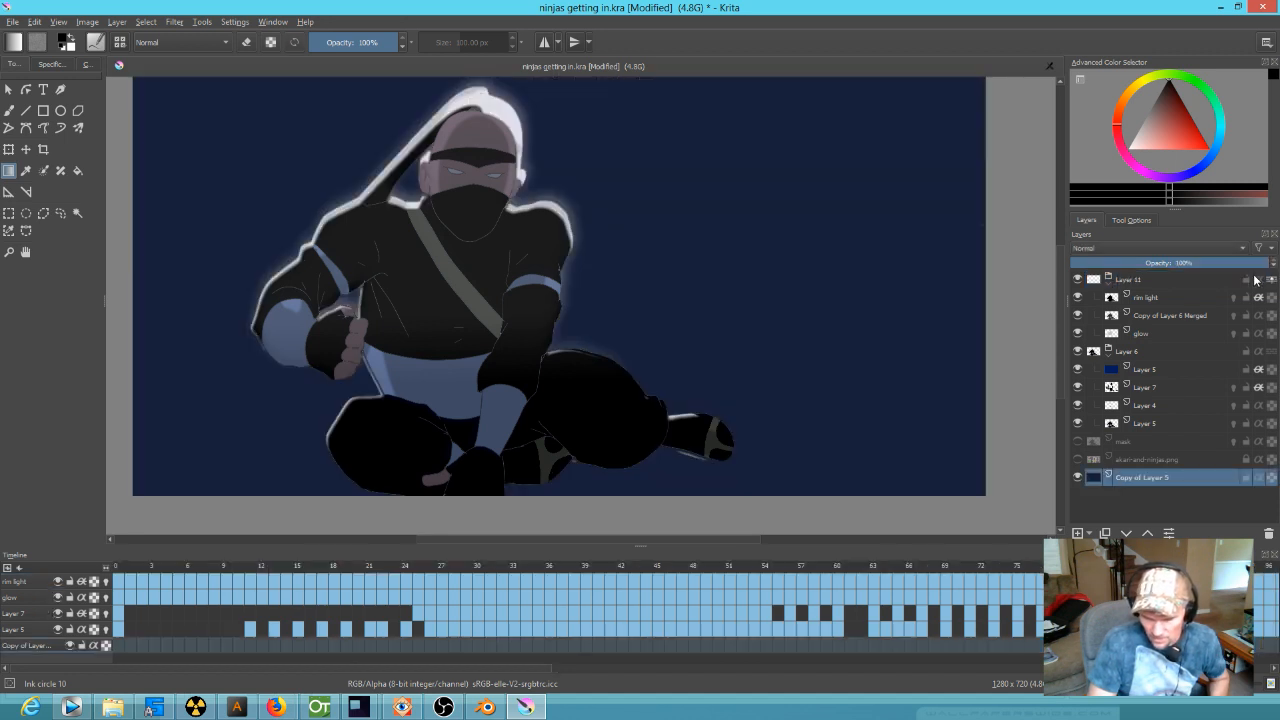
left_click_drag(1190, 263, 1151, 263)
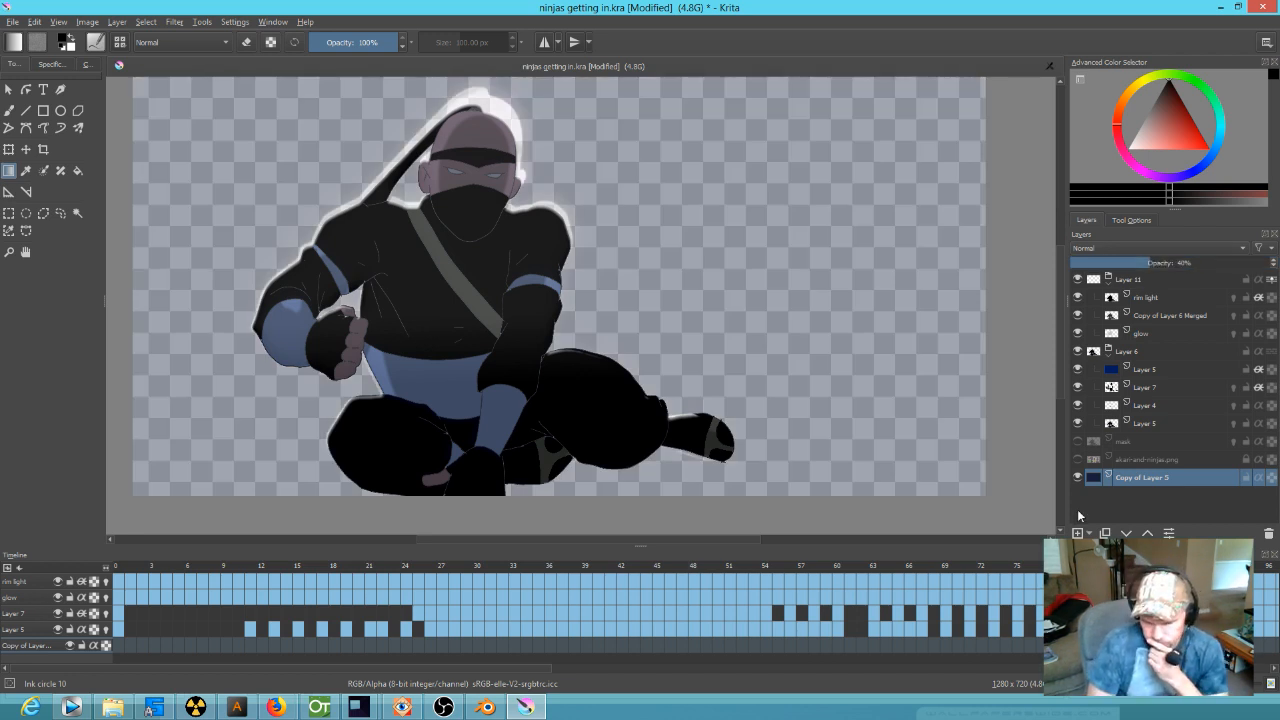
left_click_drag(1060, 565, 872, 543)
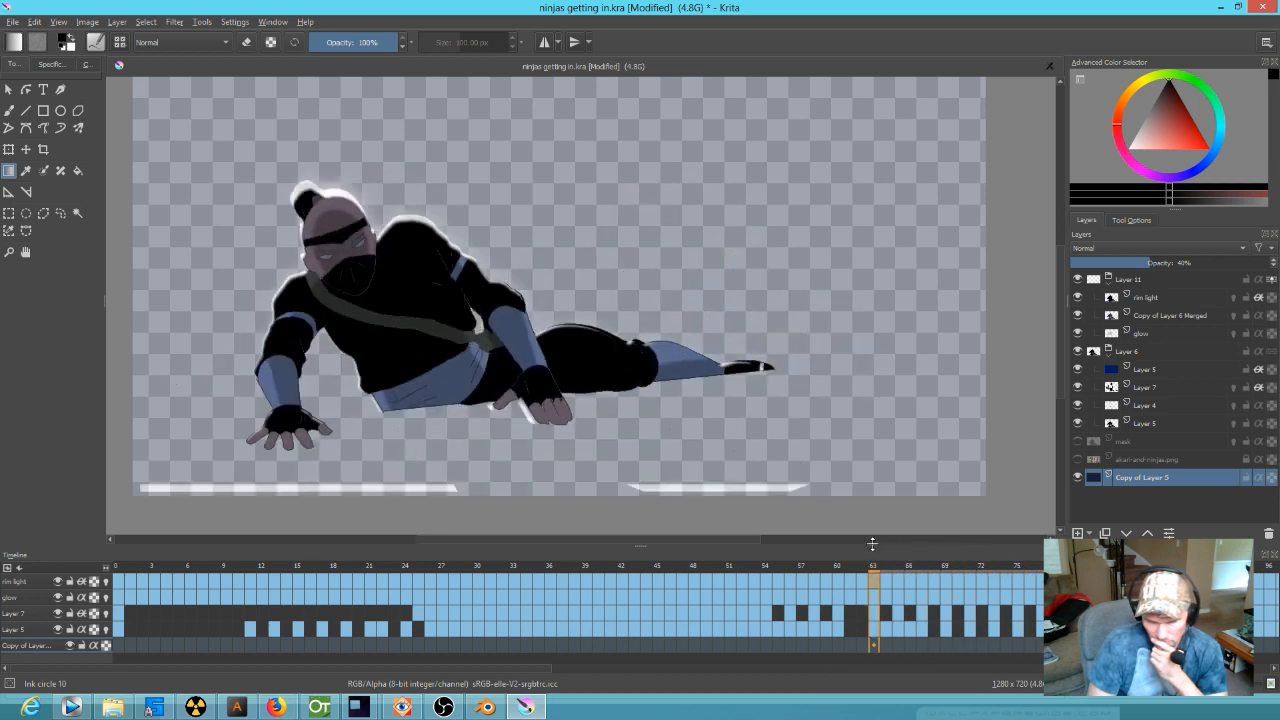
left_click(1078, 280)
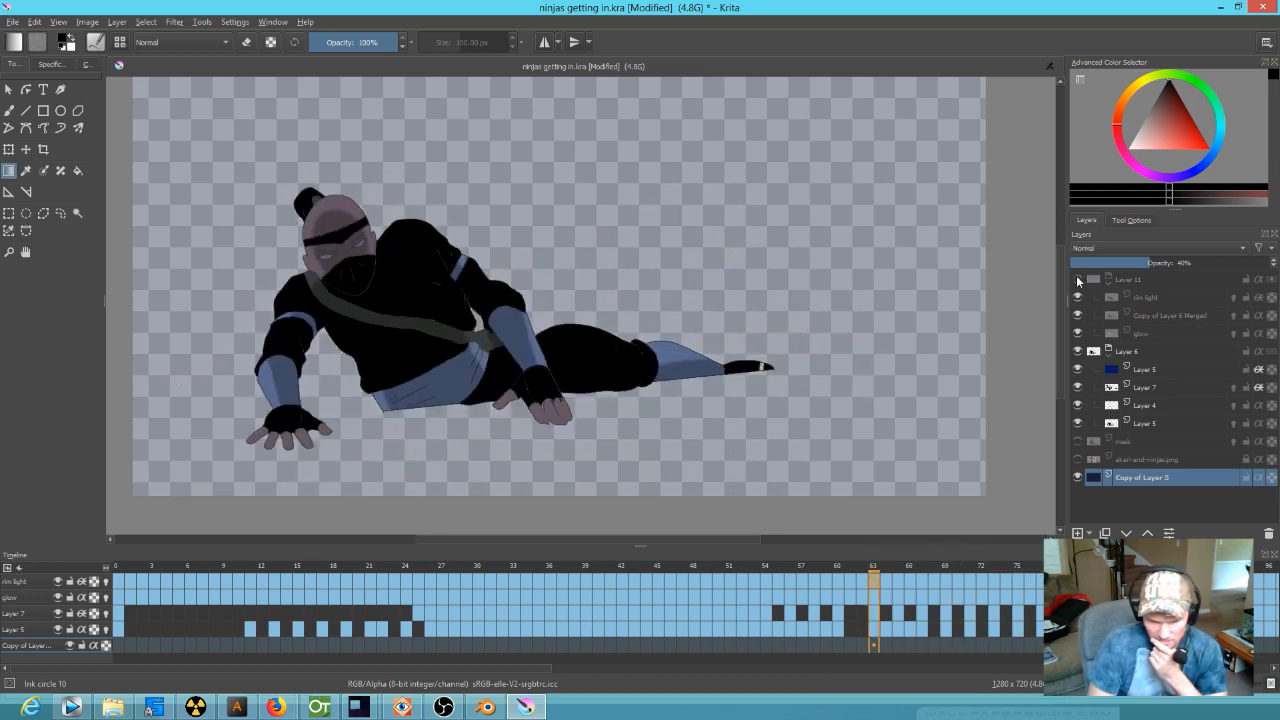
left_click(1078, 280)
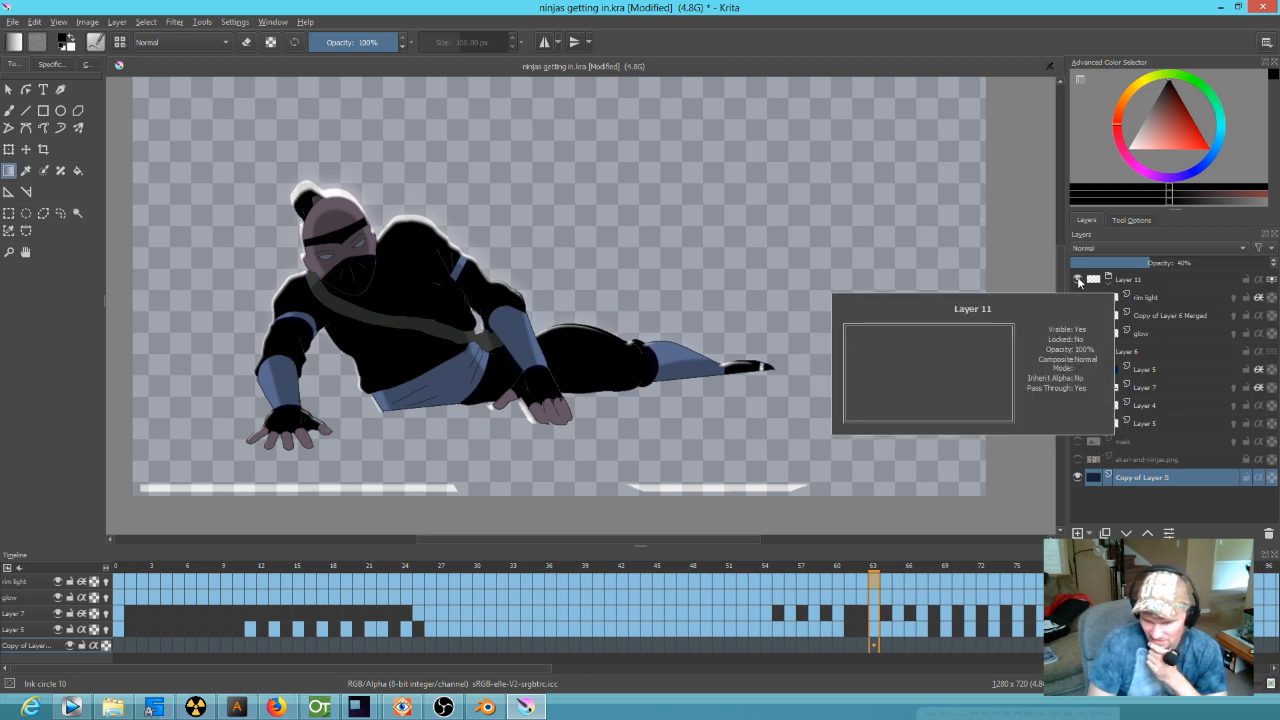
- Move Layer 11's last visible opacity keyframe to frame 74 in the timeline
left_click(1145, 280)
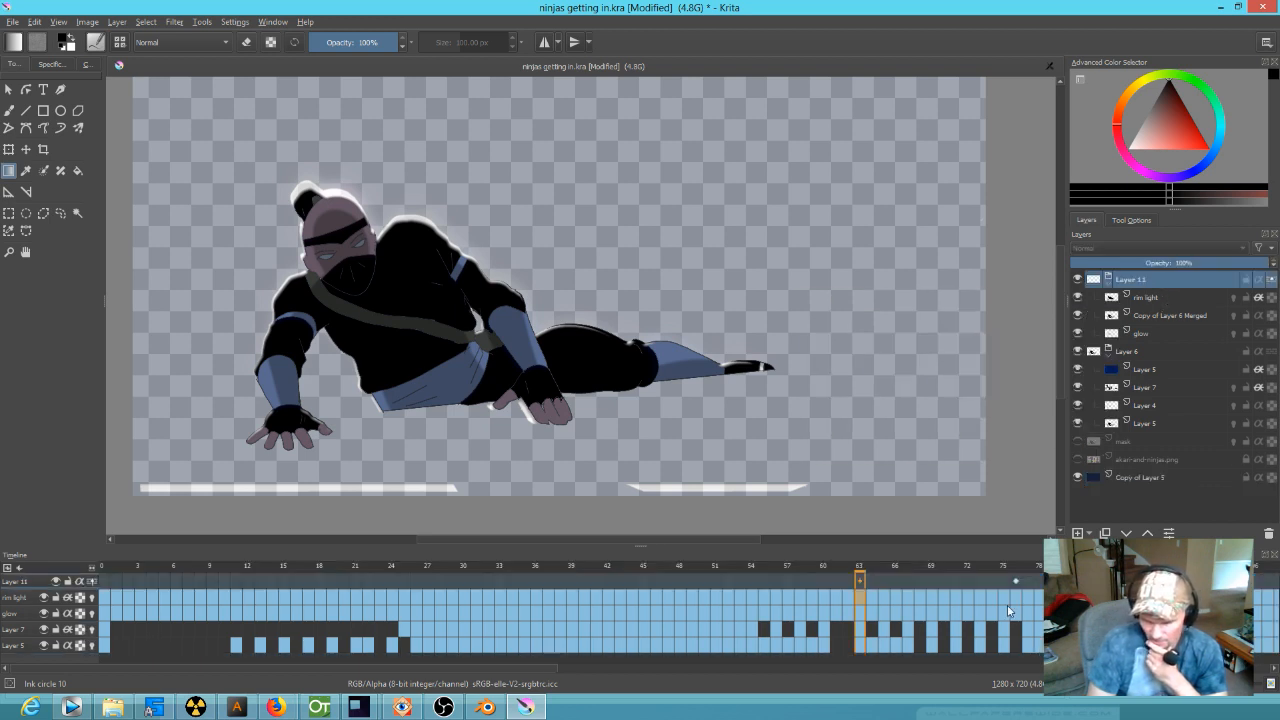
left_click_drag(1018, 585, 1008, 585)
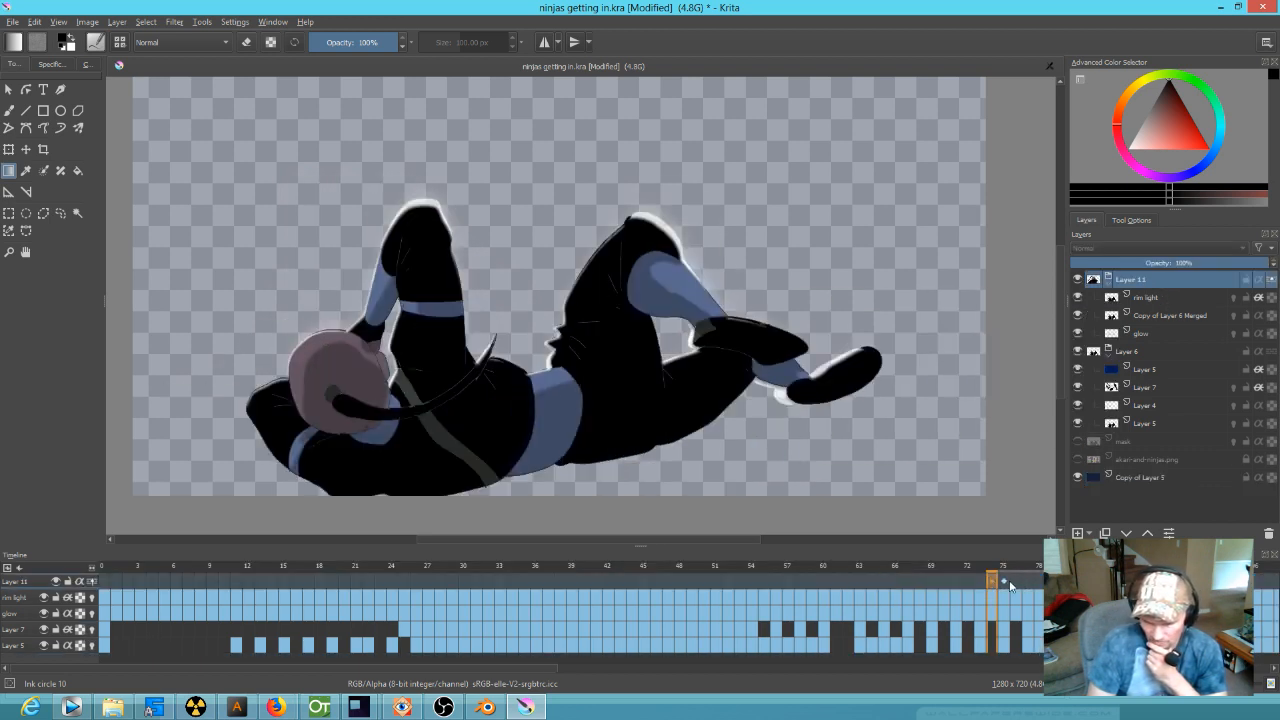
mouse_move(1008, 585)
left_mouse_down()
mouse_move(734, 578)
mouse_move(1009, 583)
mouse_move(997, 590)
left_mouse_up()
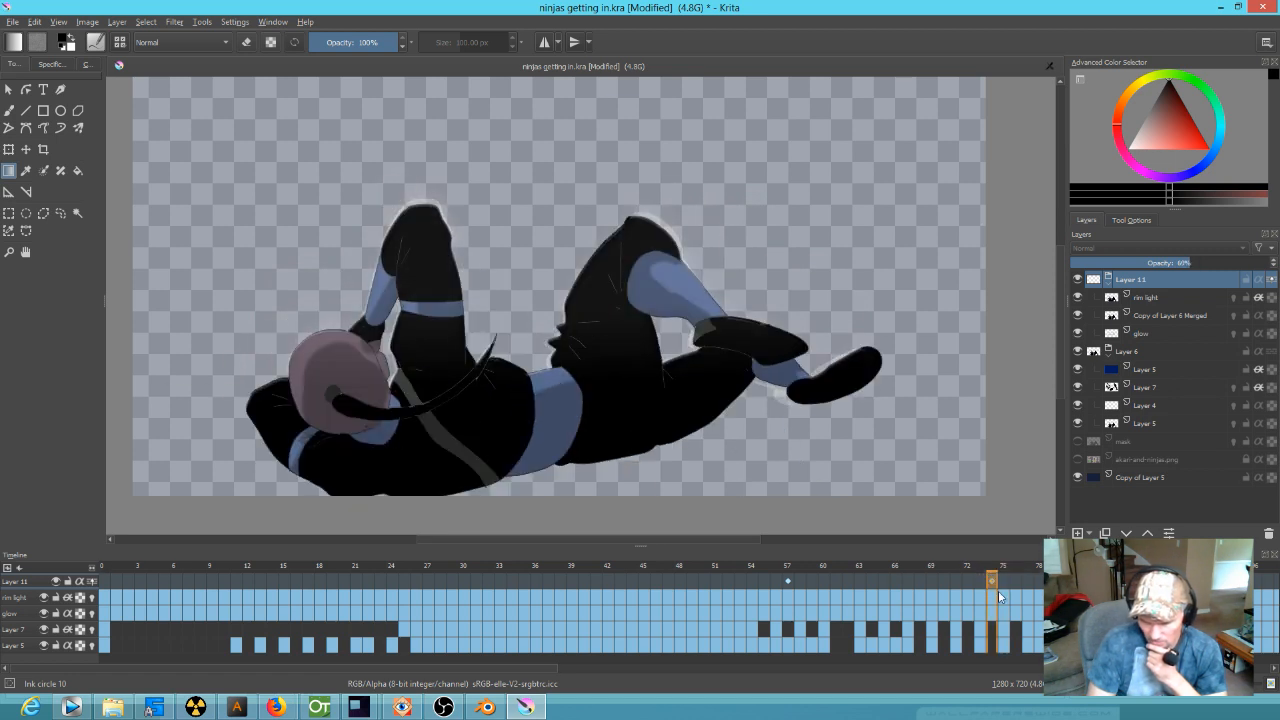
- Set Layer 11's opacity to 0% at the frame 74 keyframe and check the fade back to frame 60
left_click_drag(1000, 577, 1060, 660)
mouse_move(1120, 590)
left_mouse_down()
mouse_move(1016, 594)
mouse_move(1110, 592)
left_mouse_up()
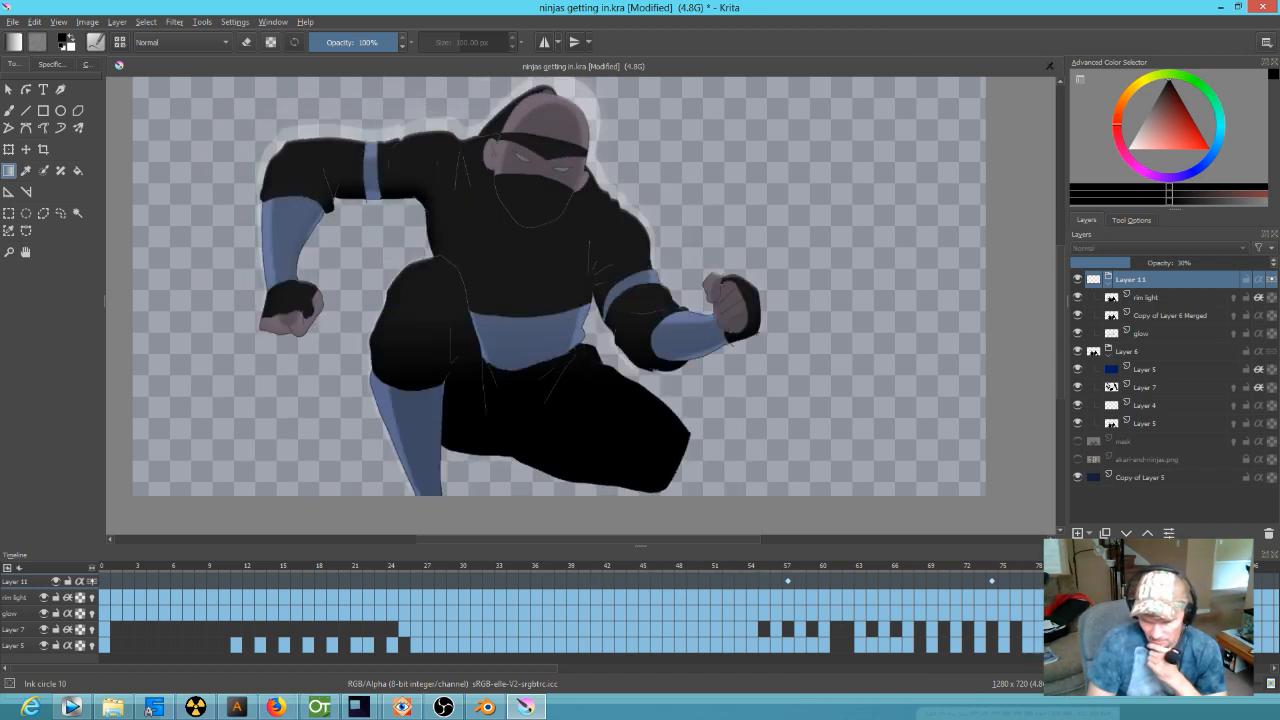
left_click(992, 584)
left_click_drag(1134, 264, 1067, 263)
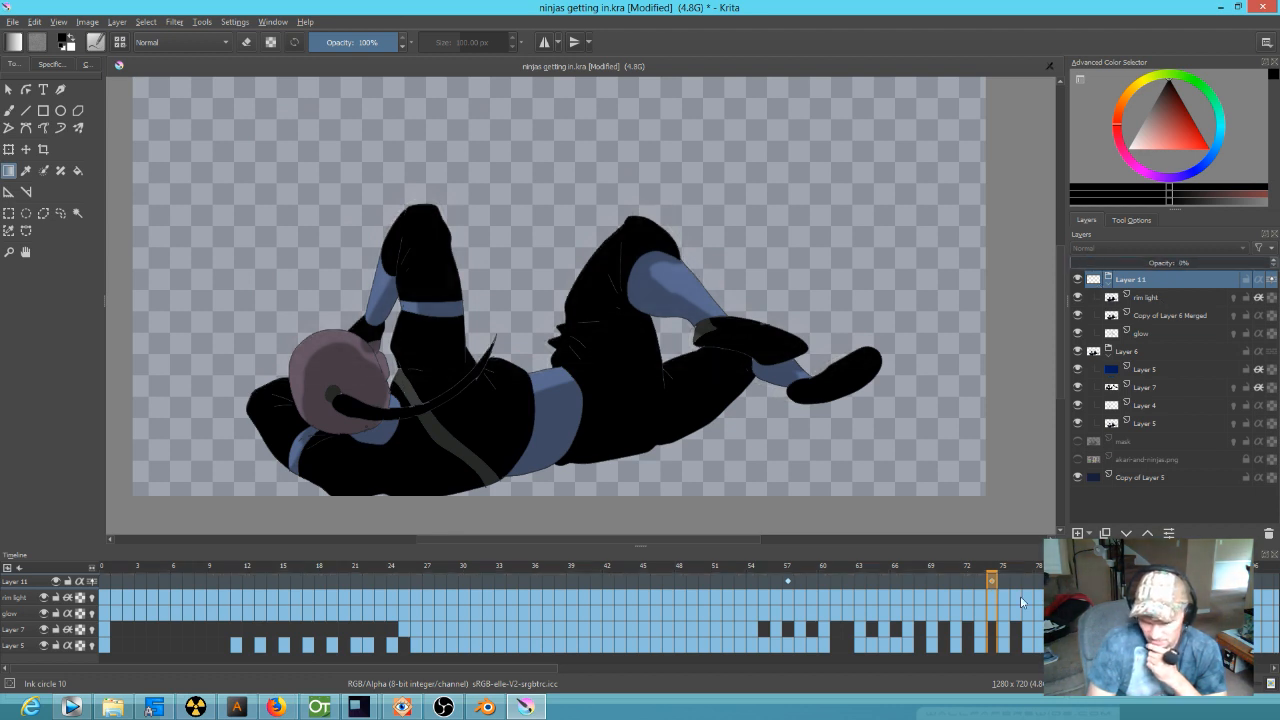
left_click_drag(992, 574, 823, 547)
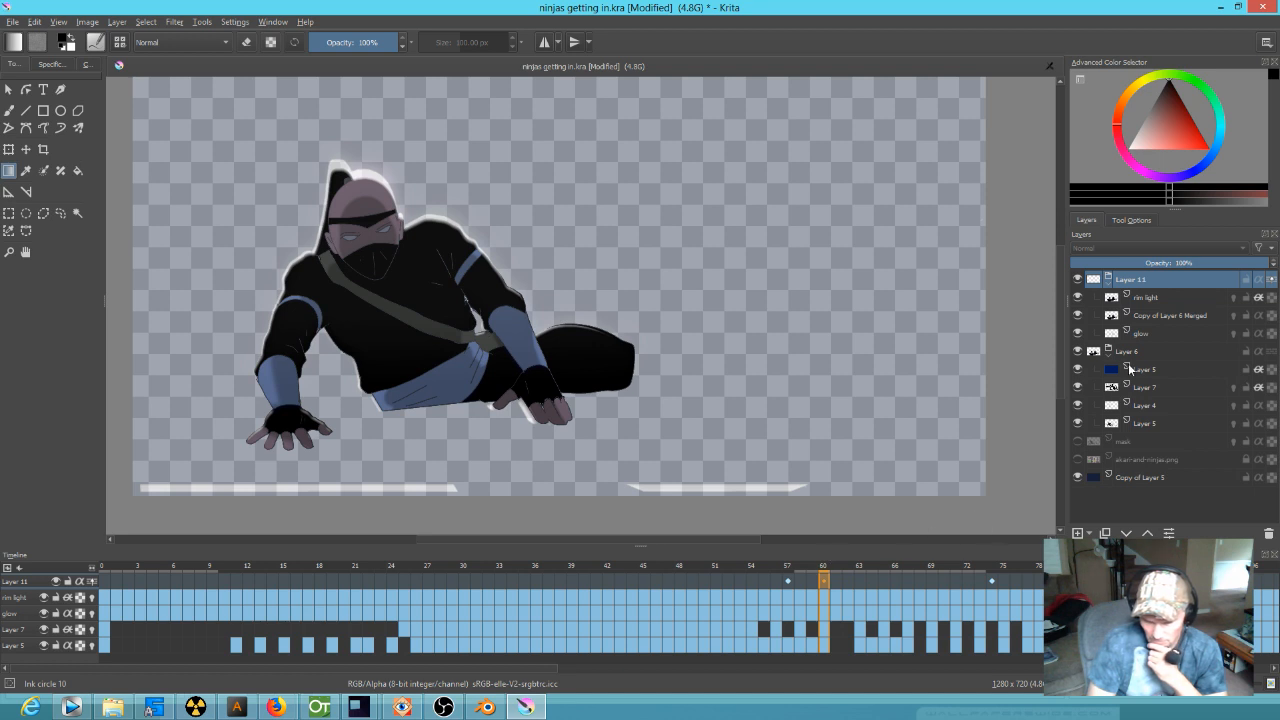
- Toggle the Copy of Layer 5 background for comparison and hide the Layer 6 group
left_click(1078, 477)
left_click(1078, 477)
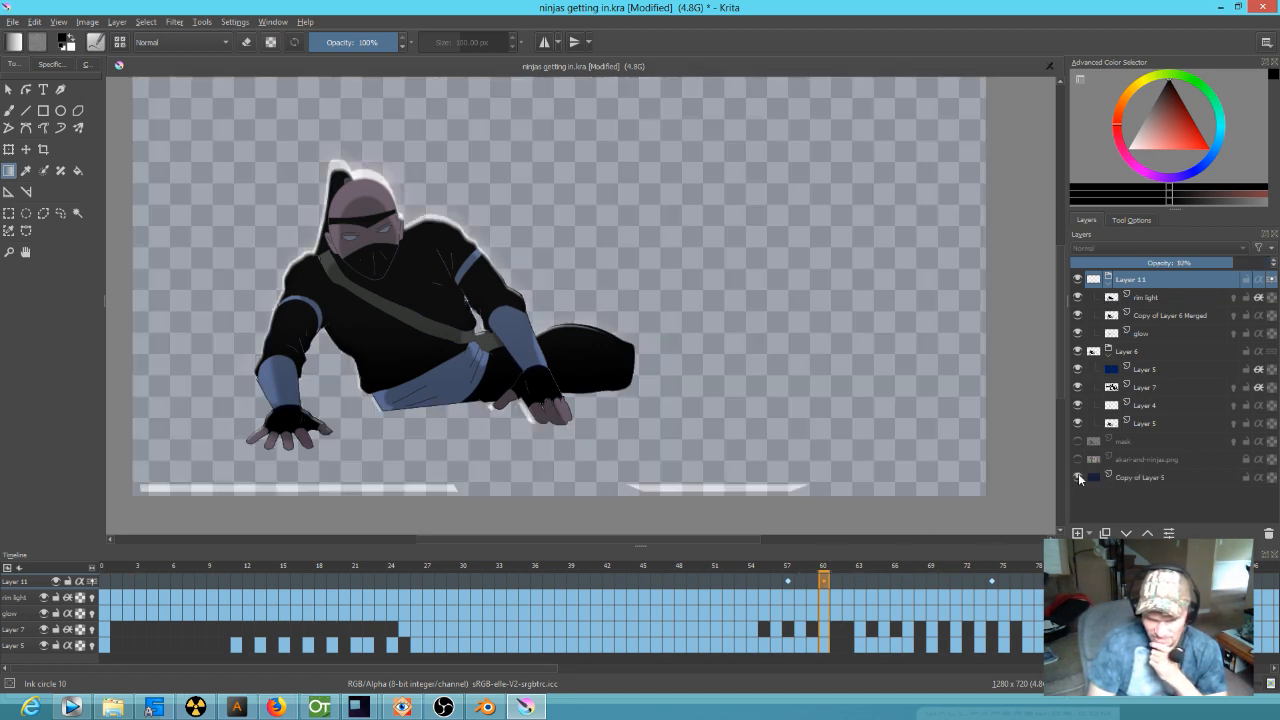
left_click(1076, 351)
left_click(1076, 351)
left_click(1076, 351)
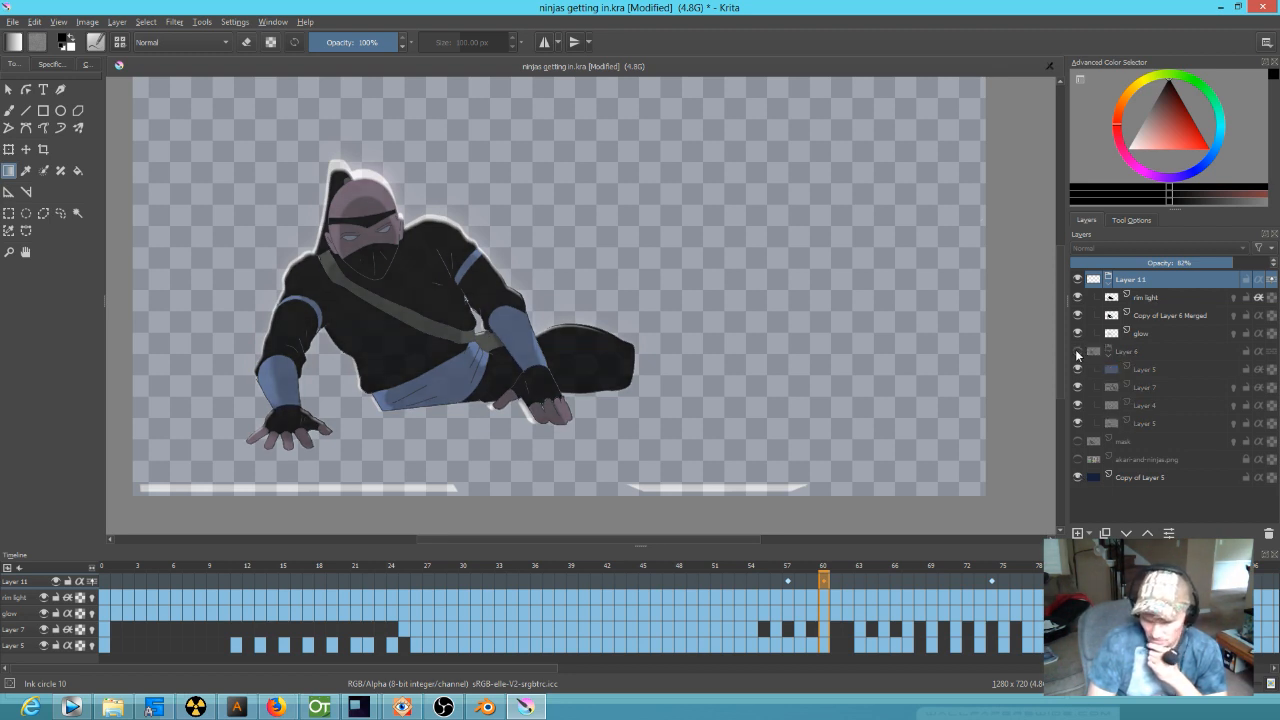
- Examine what the rim light, Copy of Layer 6 Merged and glow layers each contribute at frame 60 by toggling their visibility
left_click(1145, 299)
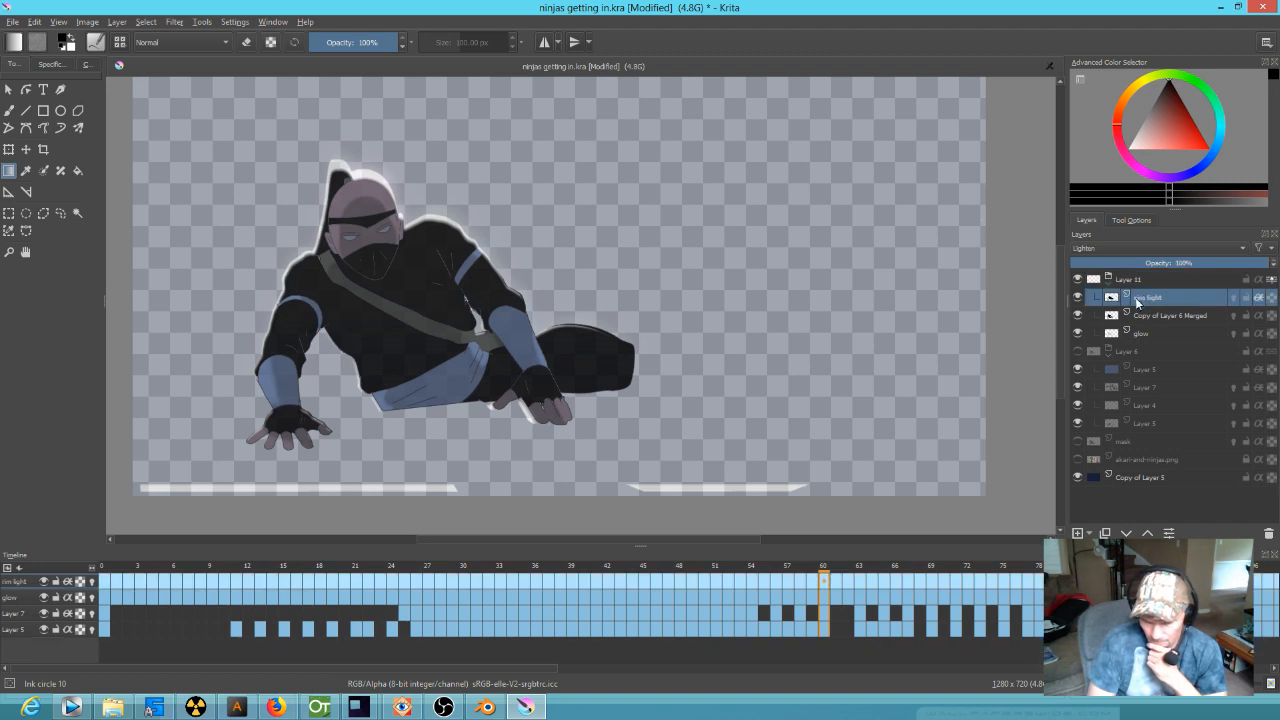
left_click(1078, 297)
left_click(1078, 297)
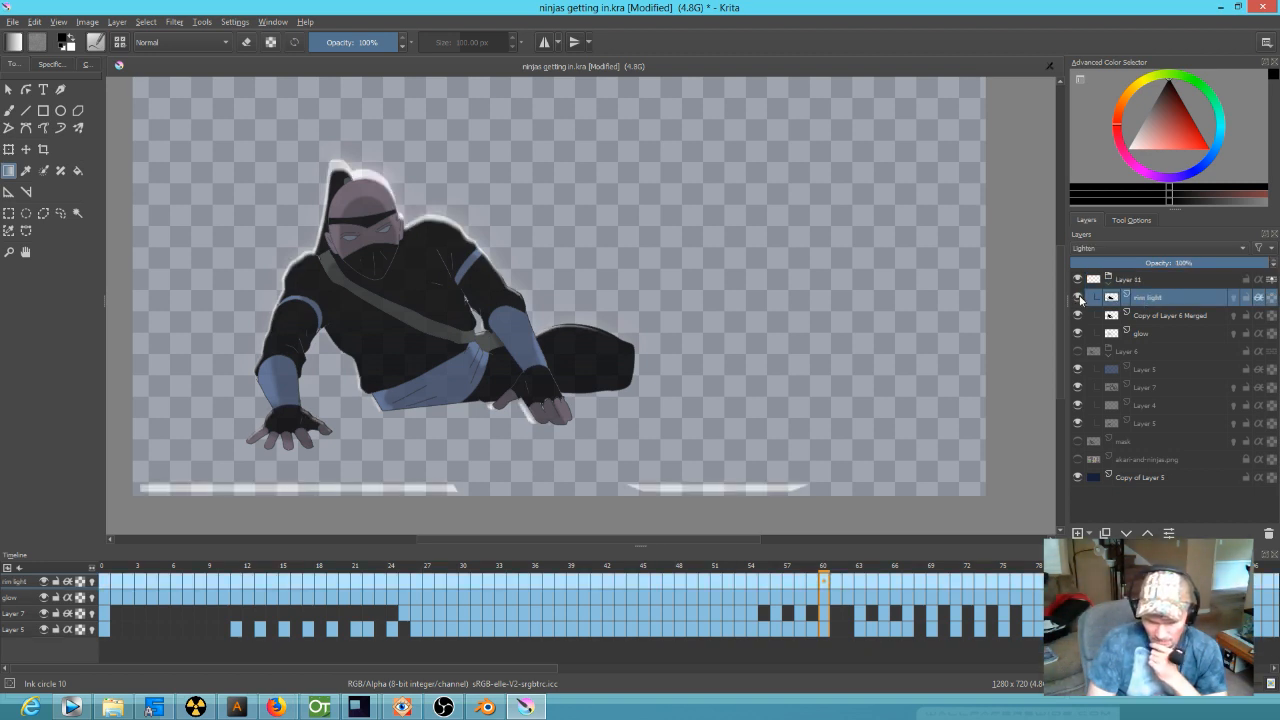
left_click(1078, 315)
left_click(1078, 315)
left_click(1078, 298)
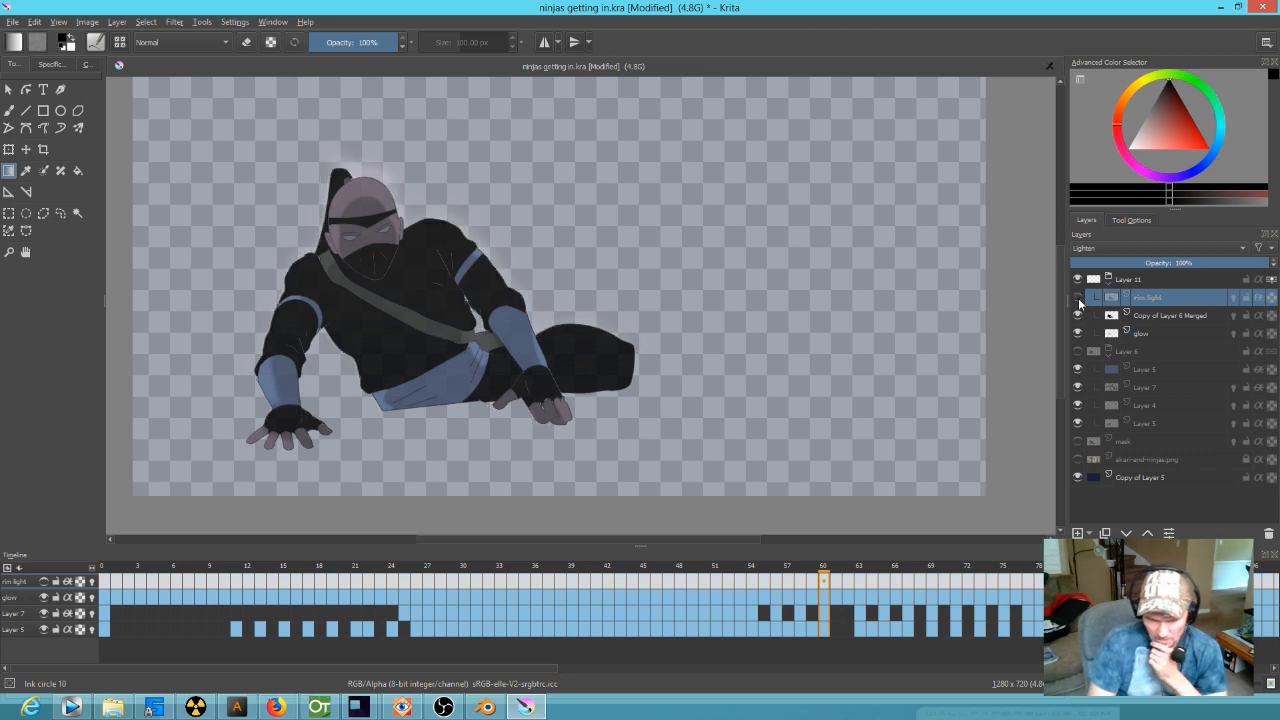
left_click(1078, 334)
left_click(1078, 334)
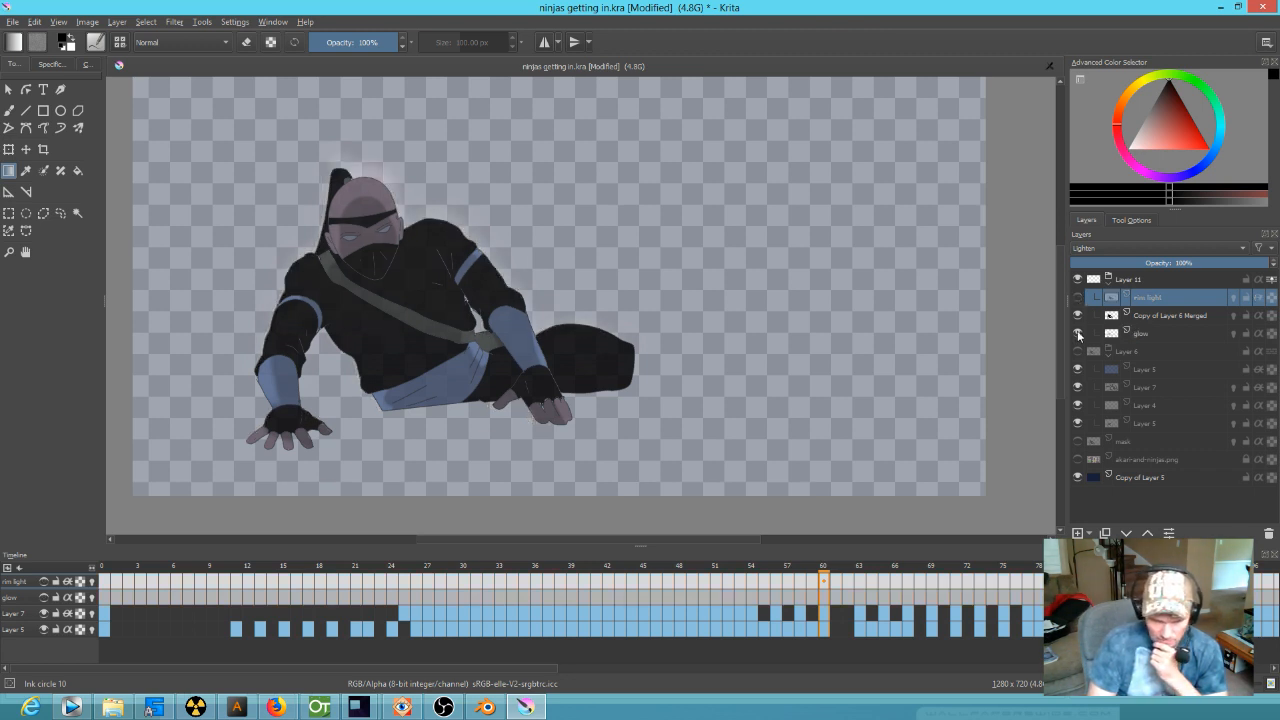
left_click(1078, 334)
left_click(1078, 332)
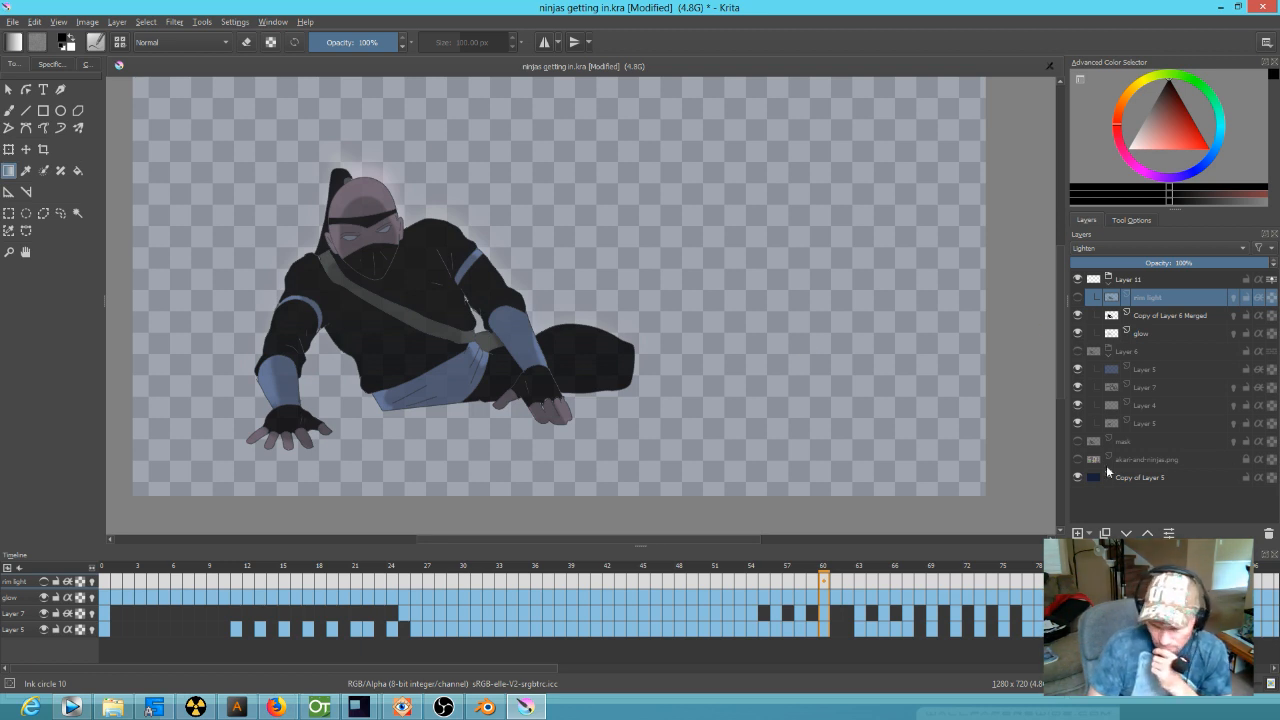
- Set the Copy of Layer 5 background's opacity to 100%, compare the merged ninja layer on and off, and show the rim light layer
left_click(1140, 478)
left_click_drag(1155, 263, 1270, 263)
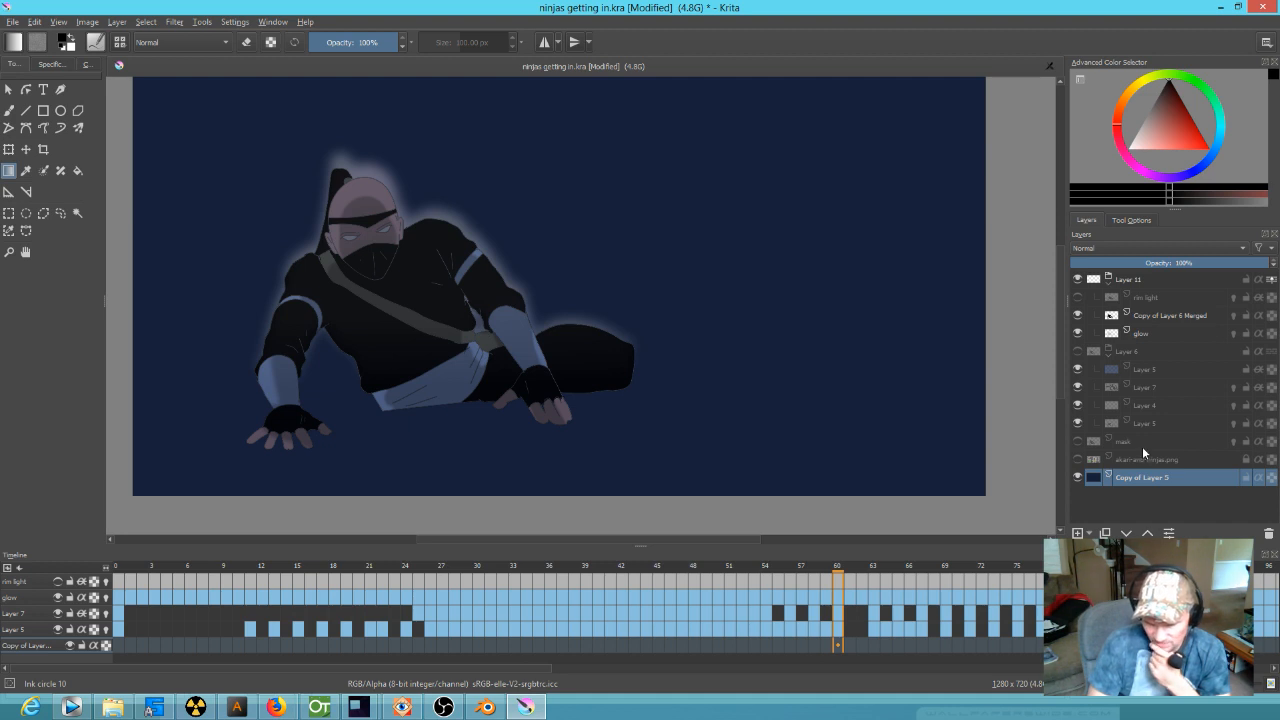
left_click(1145, 334)
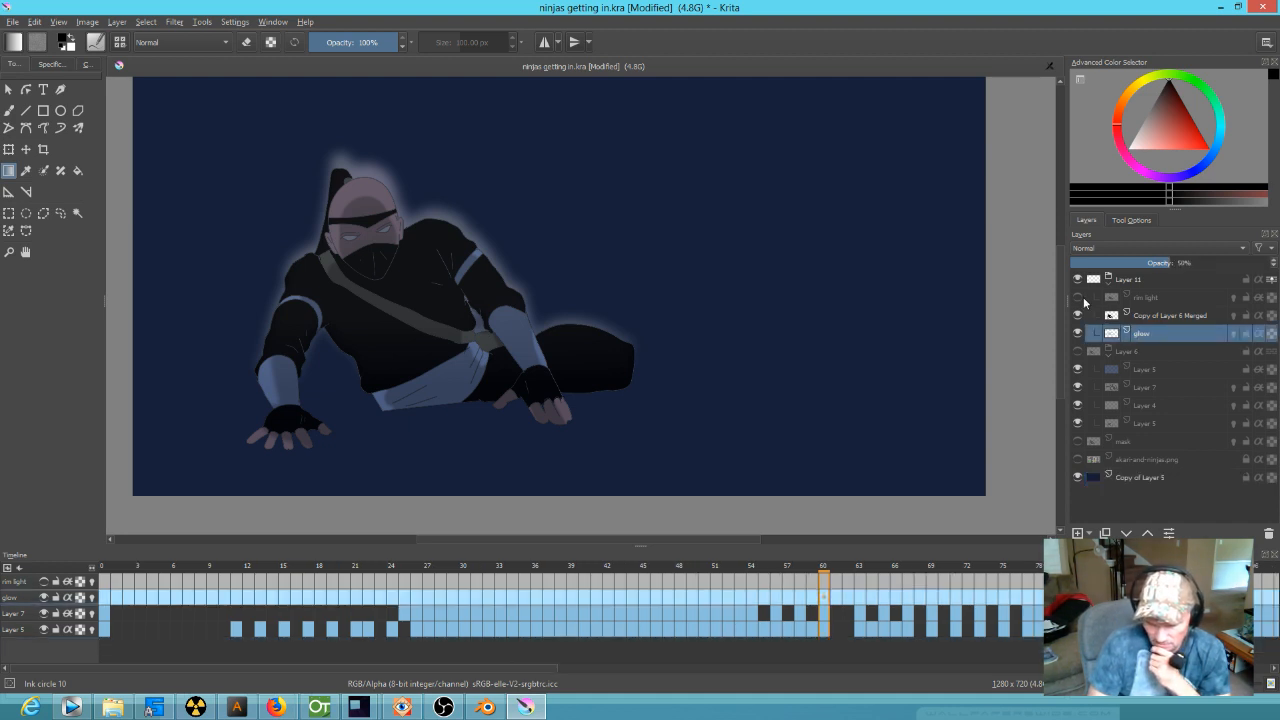
left_click(1078, 314)
left_click(1078, 314)
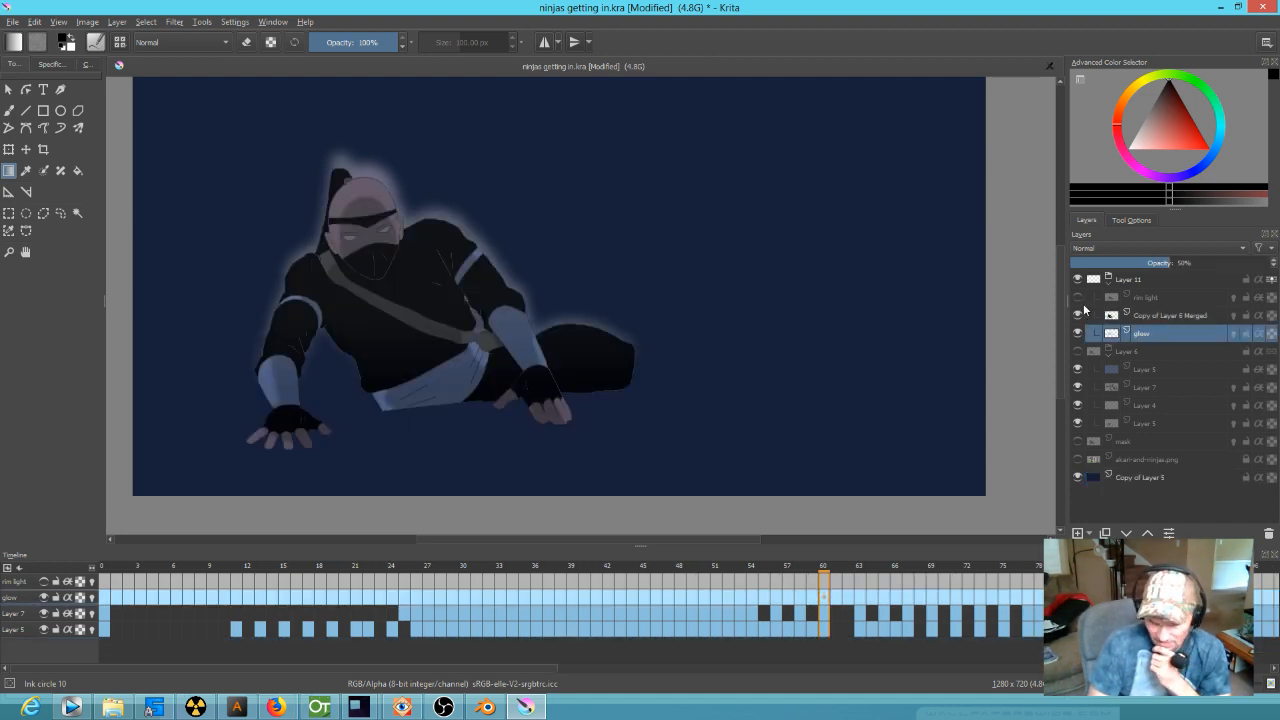
left_click(1142, 298)
left_click(1079, 297)
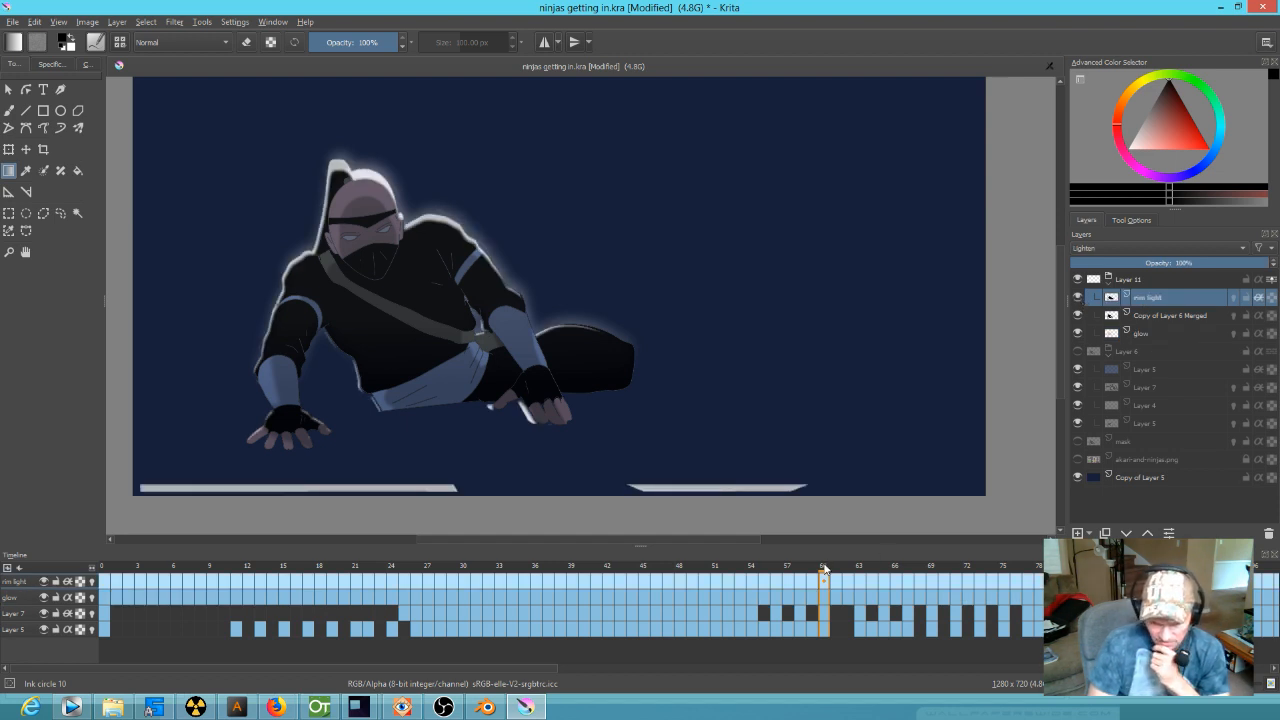
- Scrub the animation back to frame 32, fit more of the canvas in view, and check the ninja through frame 44
left_click_drag(823, 568, 488, 530)
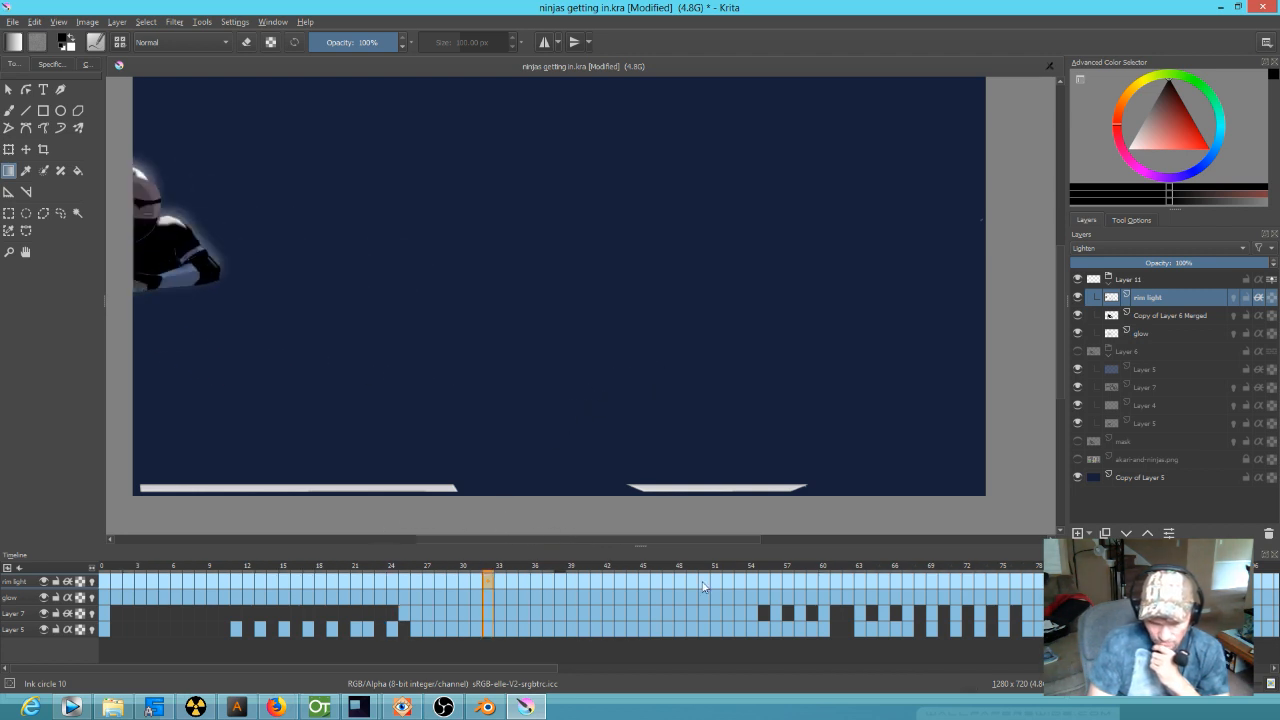
scroll(575, 262, "down", 4)
scroll(589, 277, "up", 2)
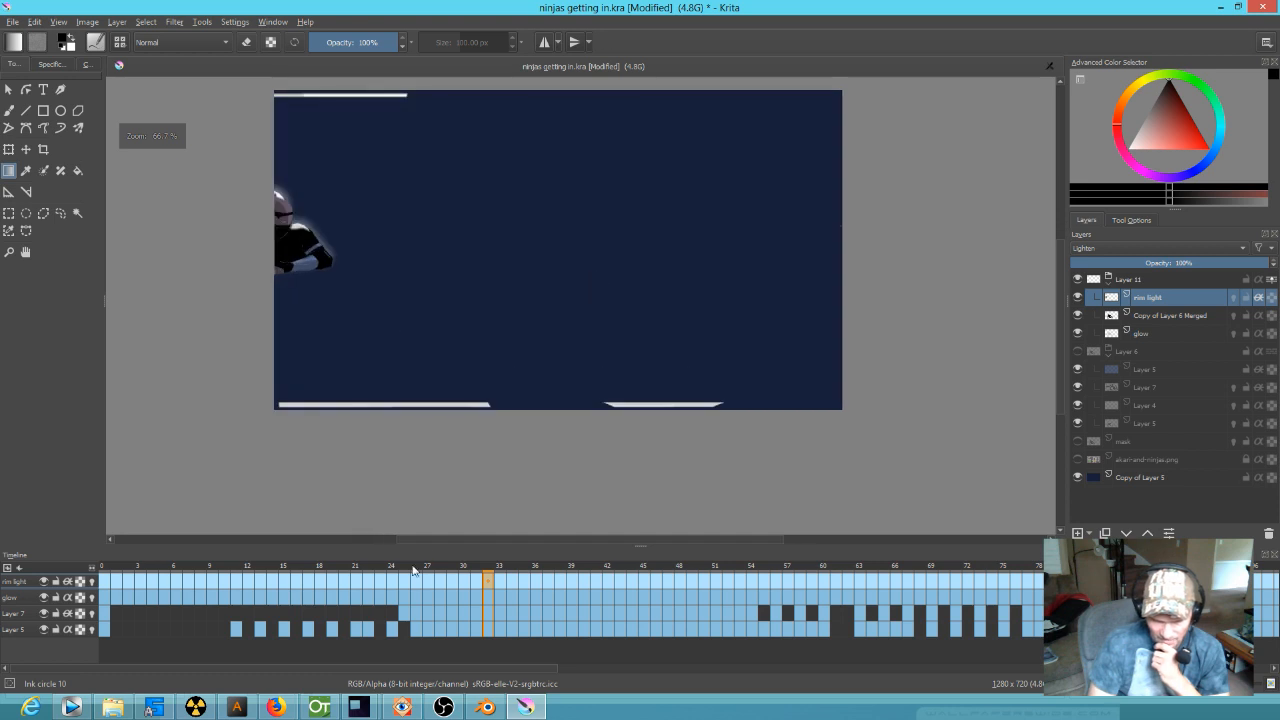
left_click_drag(491, 568, 631, 610)
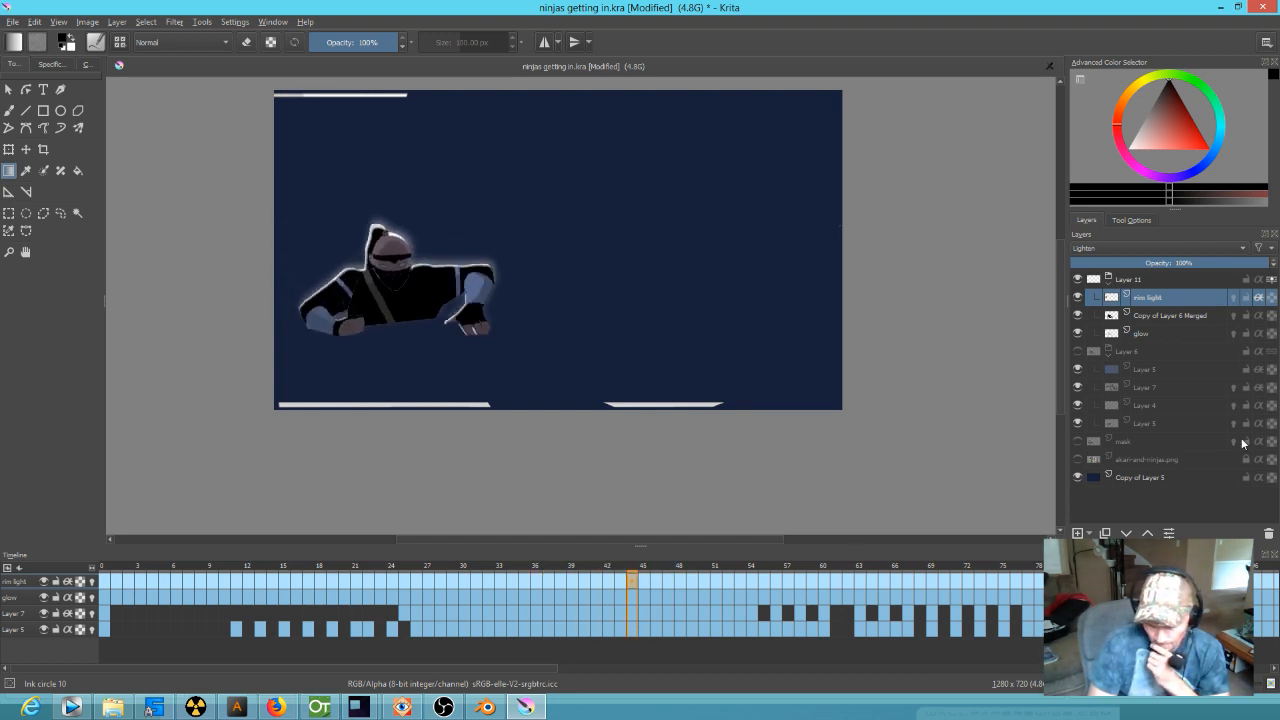
- Inspect the rim light and glow around the ninja's head up close at frame 44, with and without the dark background
left_click(1079, 477)
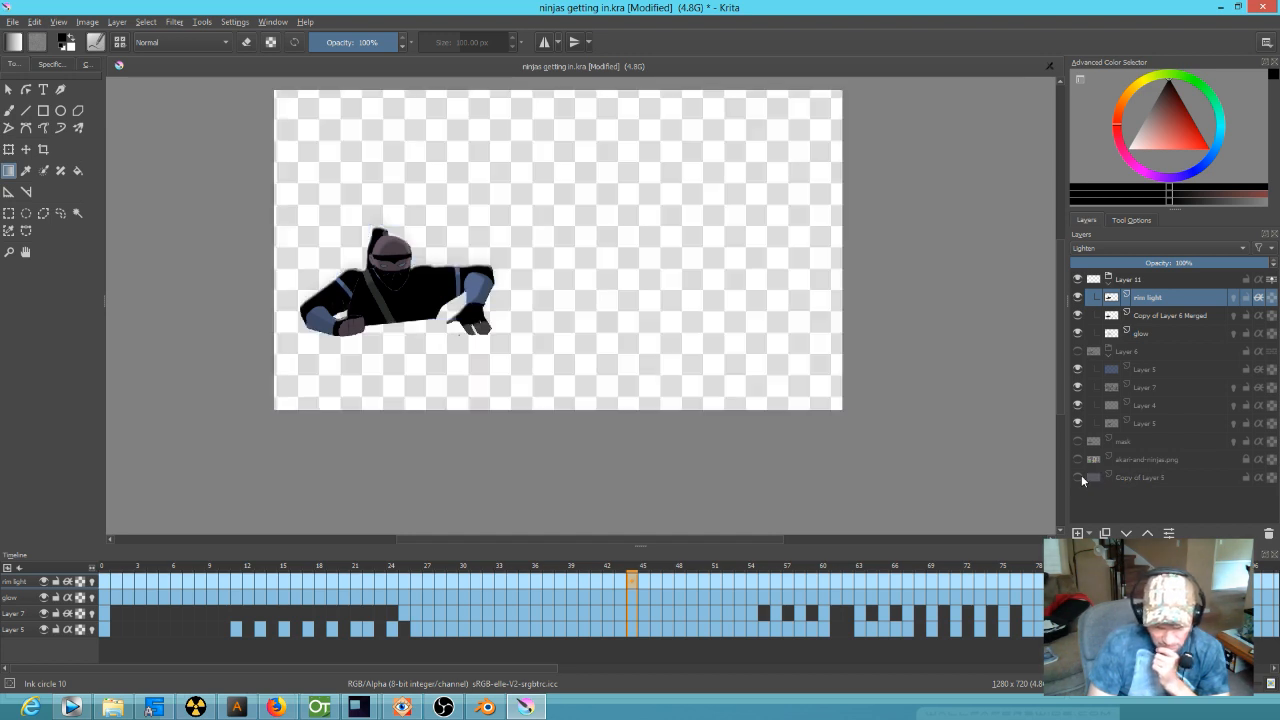
left_click(1079, 477)
scroll(343, 229, "up", 6)
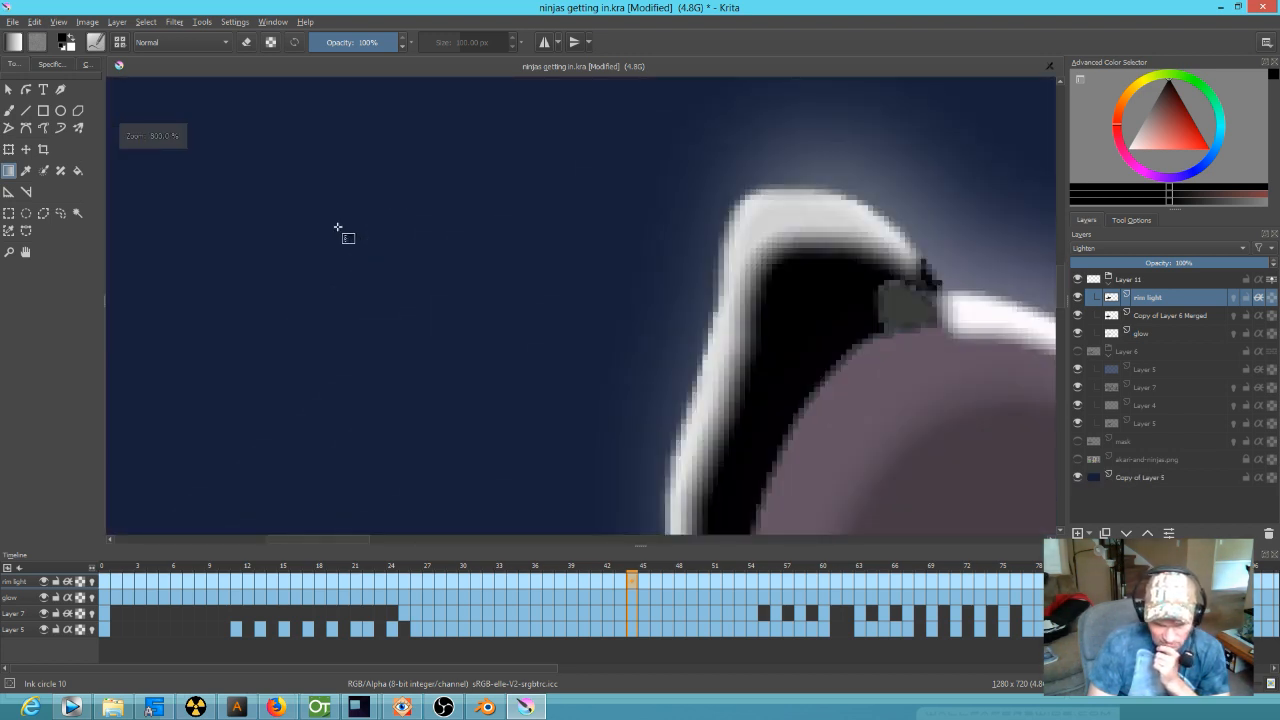
scroll(443, 263, "down", 1)
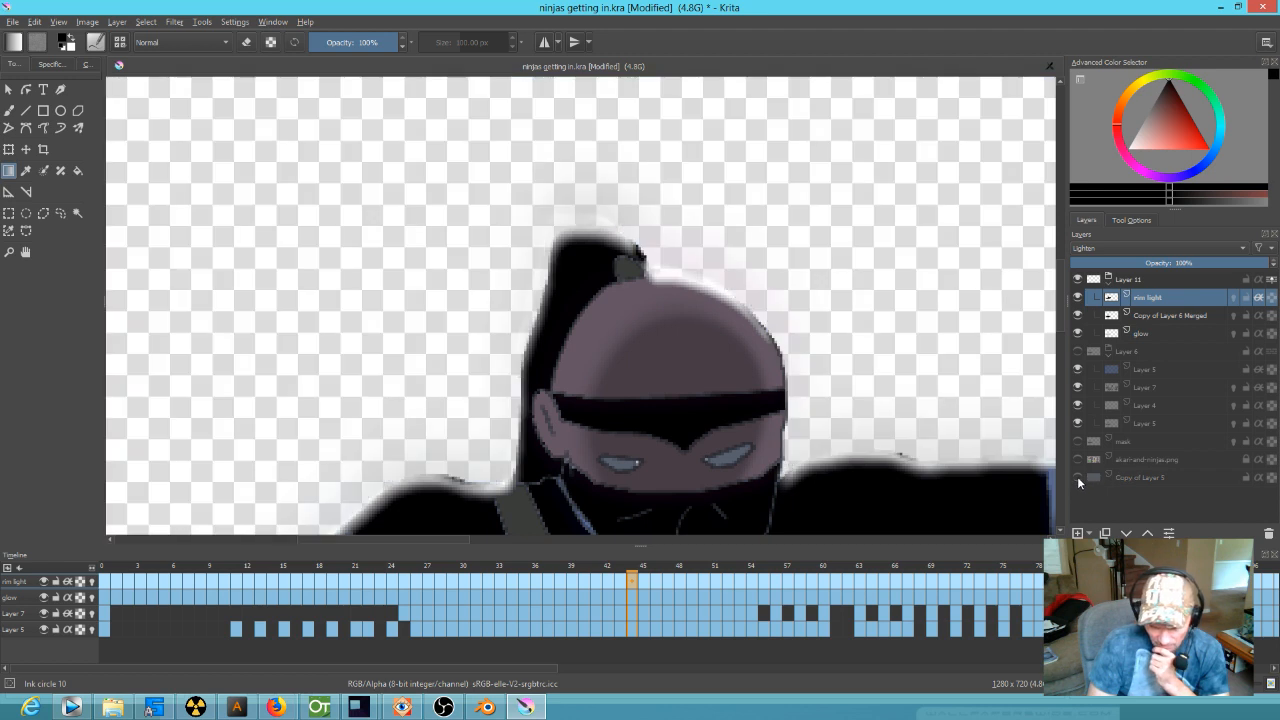
left_click(1077, 476)
left_click(1077, 476)
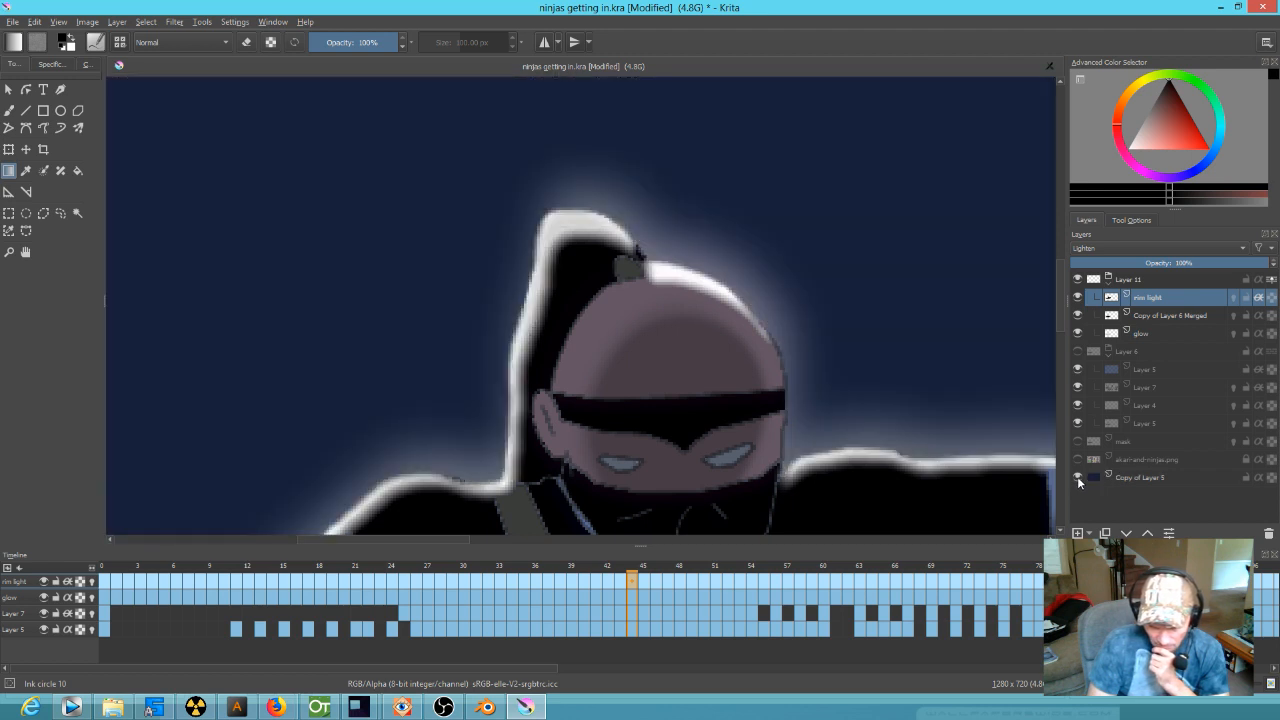
- Compare the rim light and glow around the ninja's head with the Copy of Layer 5 background shown and hidden
left_click(1077, 476)
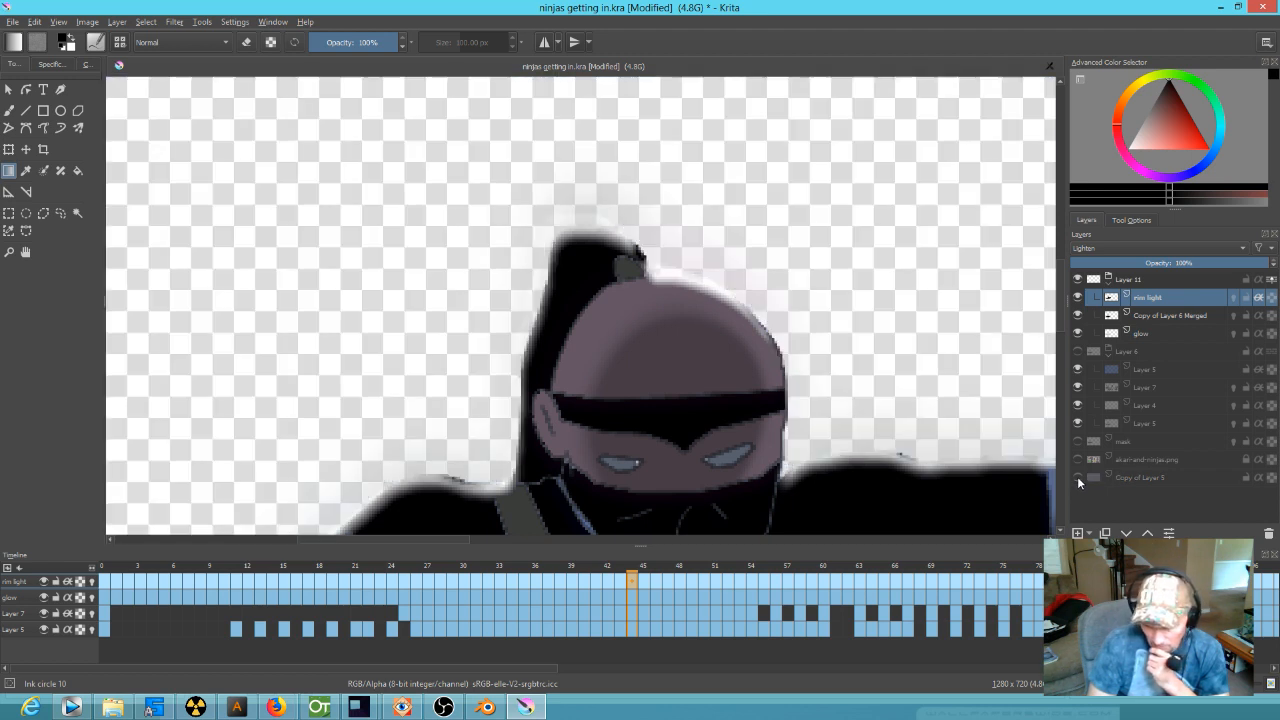
left_click(1077, 476)
left_click(1126, 478)
left_click_drag(1243, 261, 1273, 260)
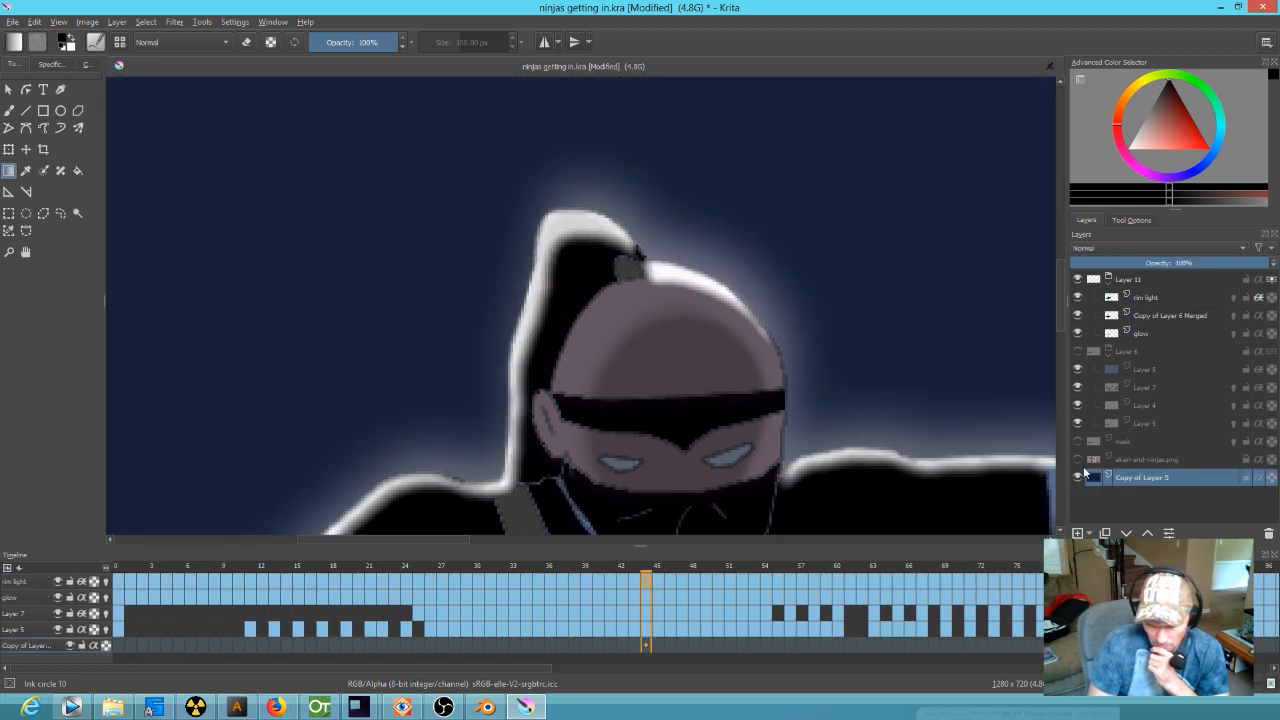
left_click(1077, 477)
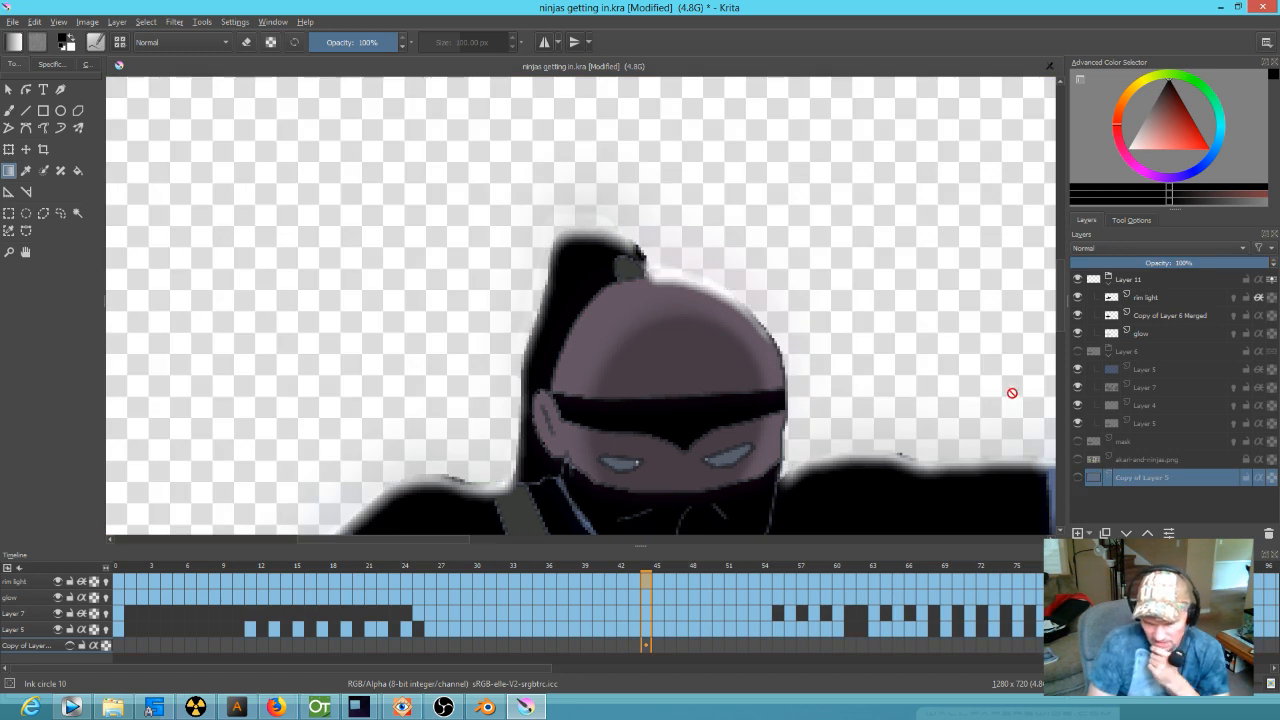
left_click(1078, 477)
left_click(1078, 477)
left_click(1078, 477)
left_click(1078, 477)
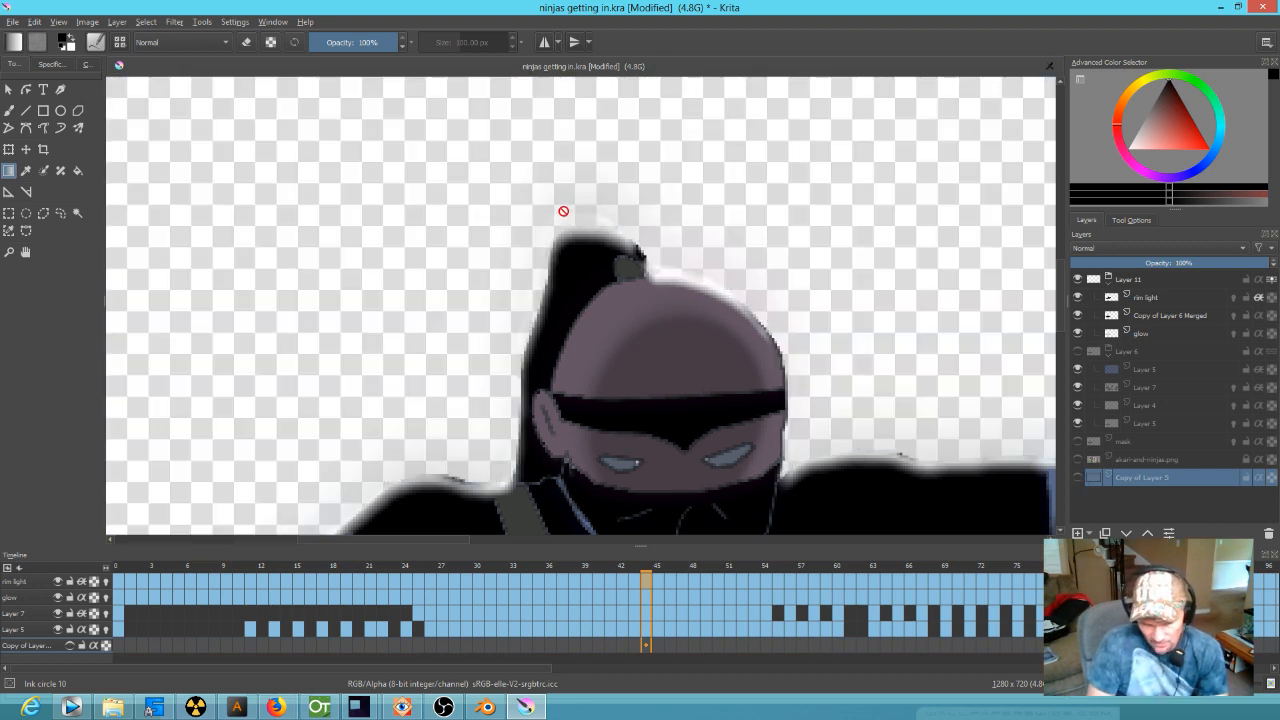
left_click(1078, 477)
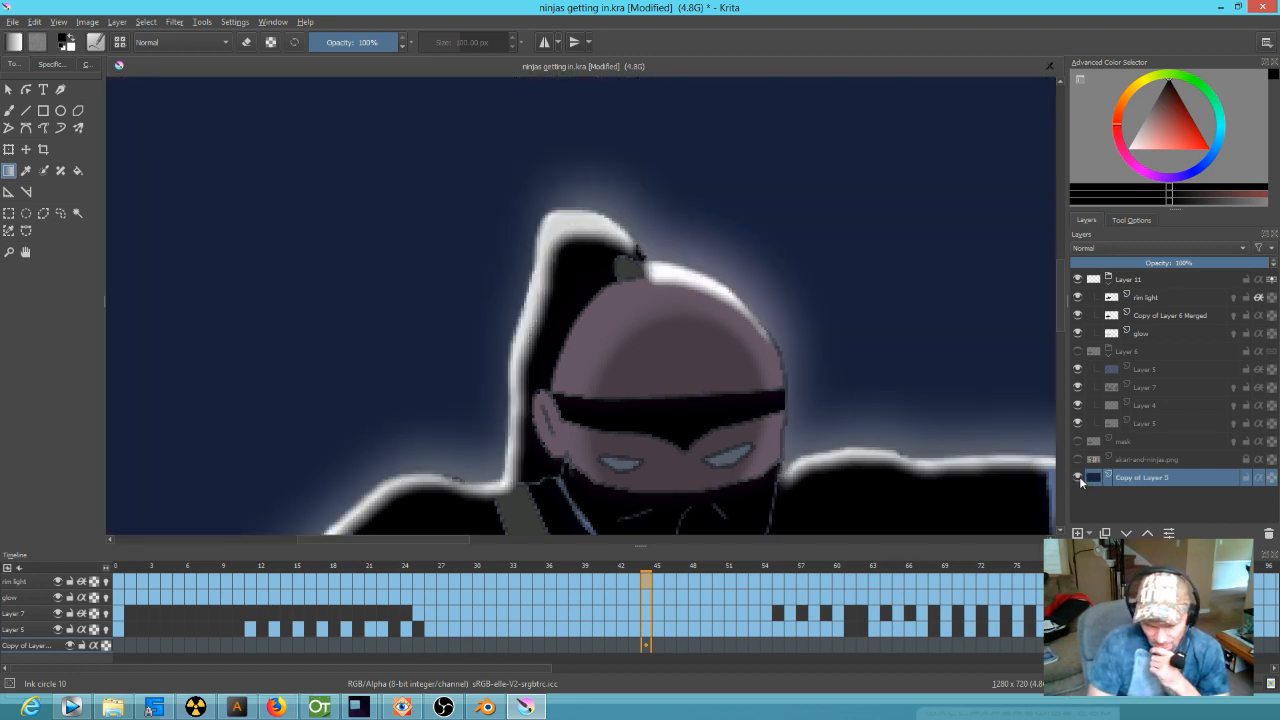
left_click(1078, 477)
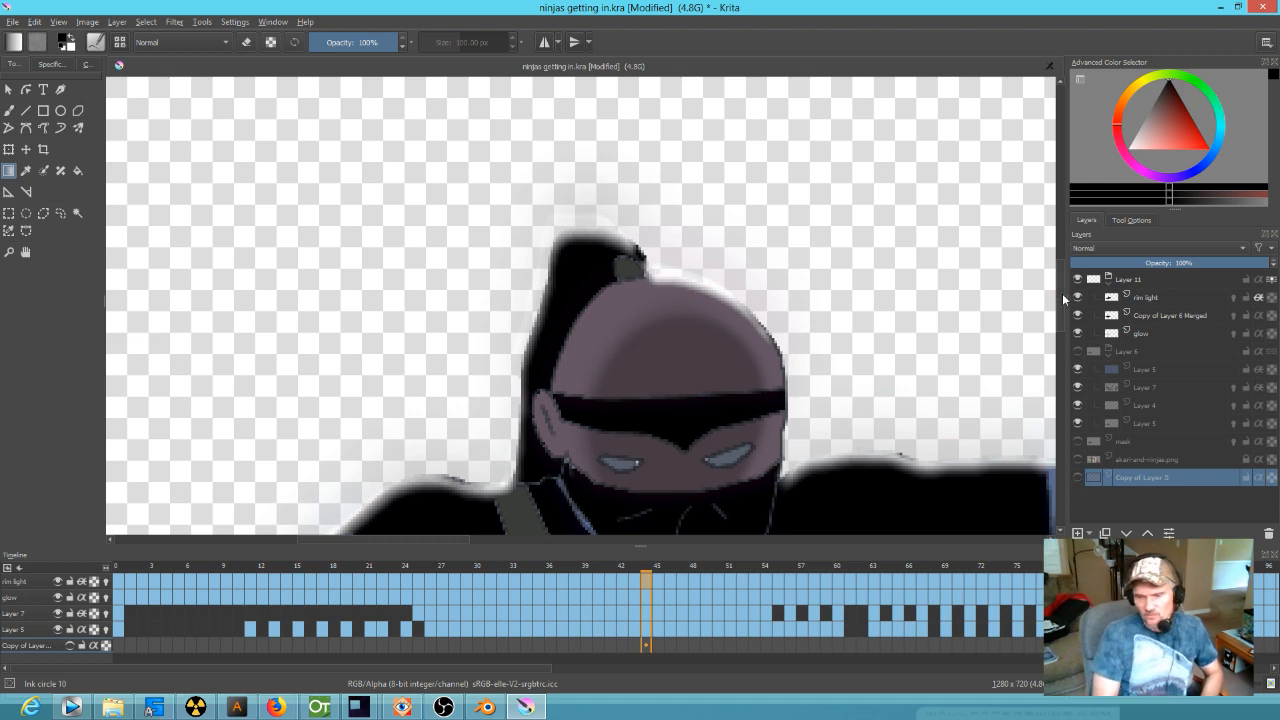
- Show the Copy of Layer 5 background and lower the rim light layer's opacity to 52%
left_click(1122, 297)
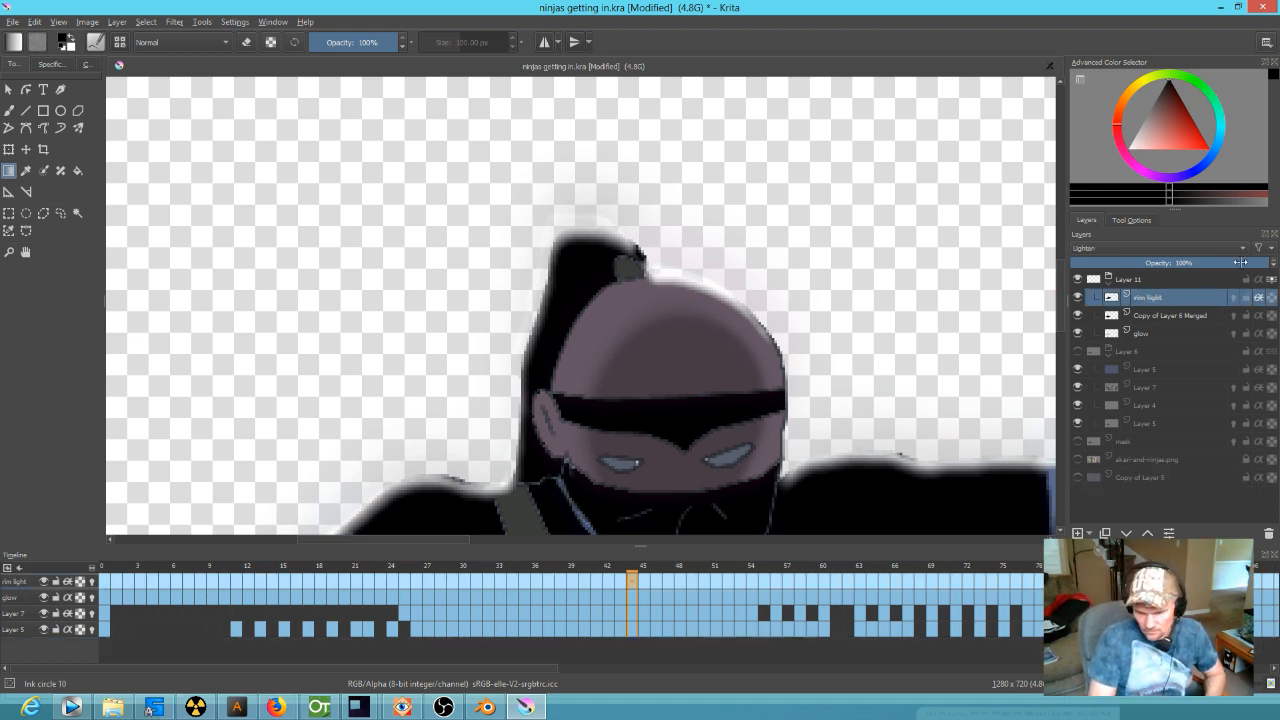
left_click(1076, 477)
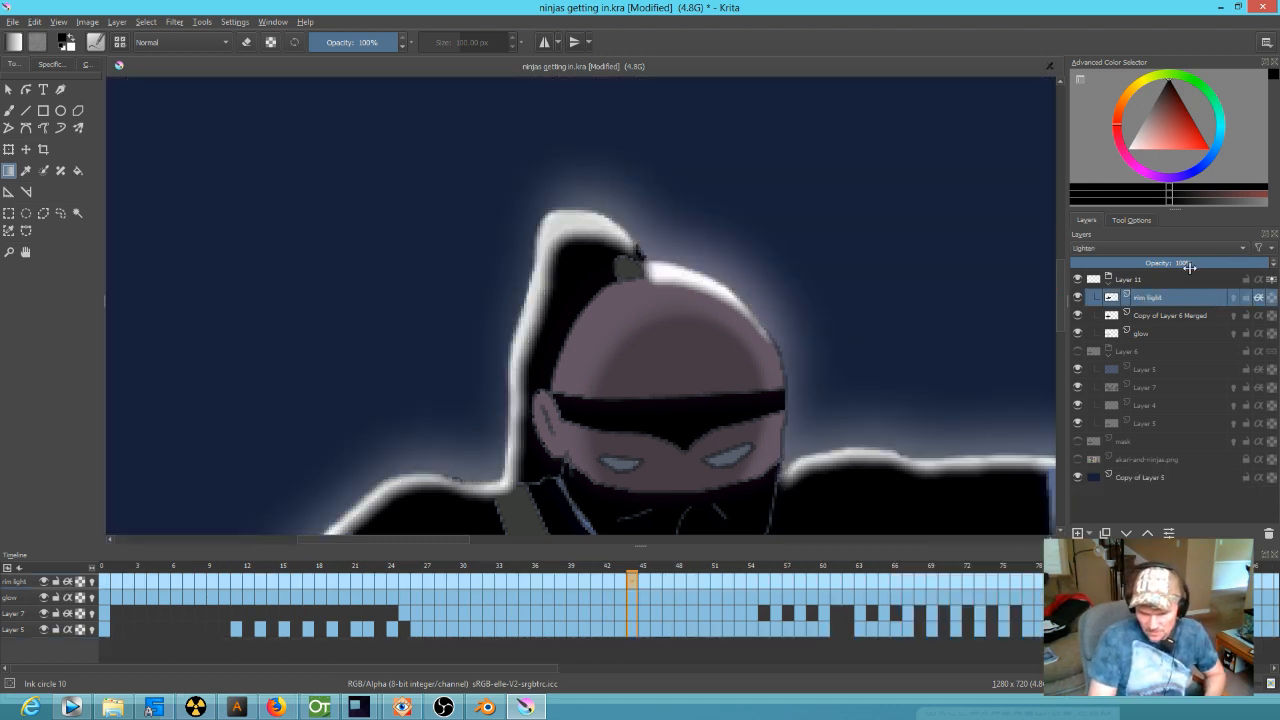
left_click_drag(1212, 262, 1171, 275)
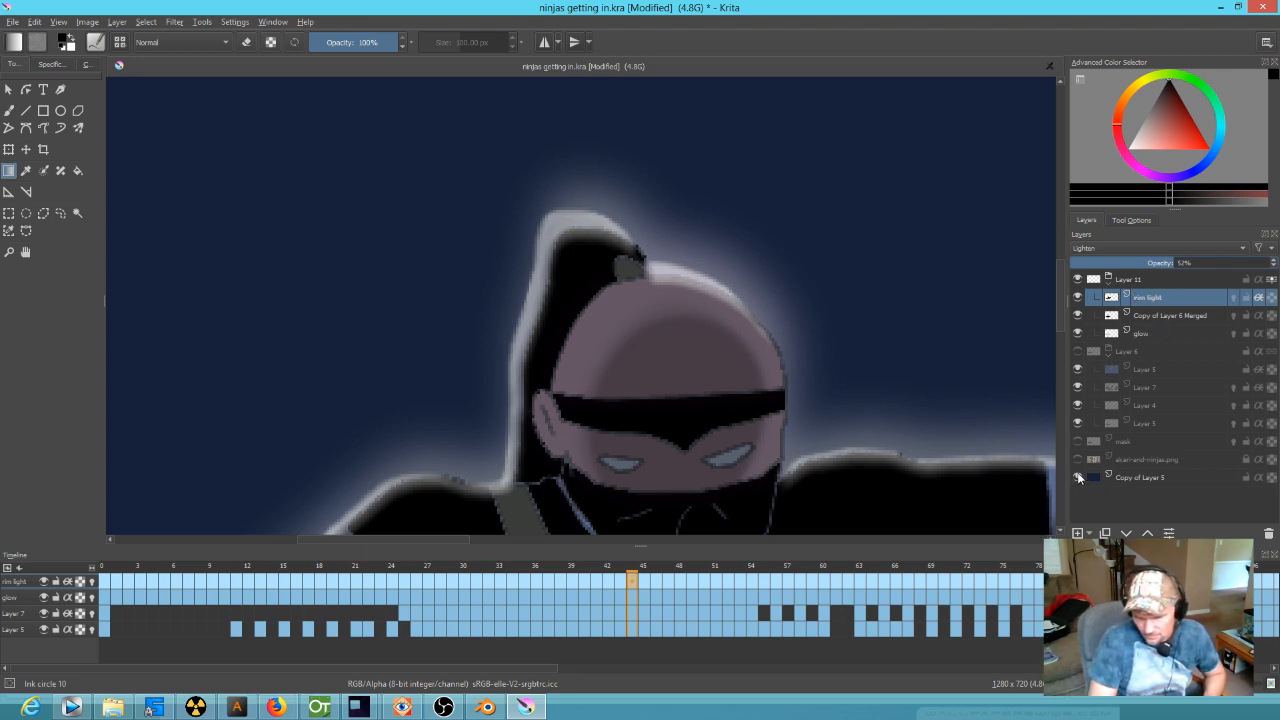
mouse_move(1078, 478)
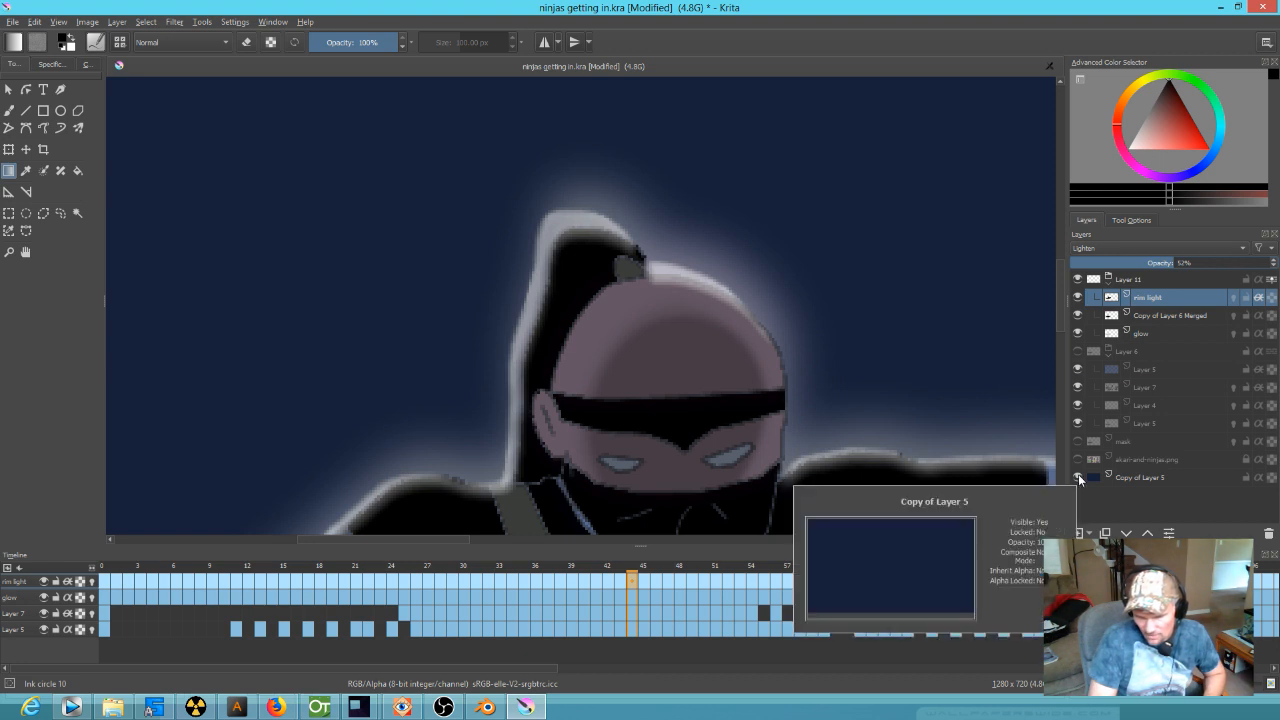
- Review the Layer 11 group's properties and its composite mode options
left_click(1157, 277)
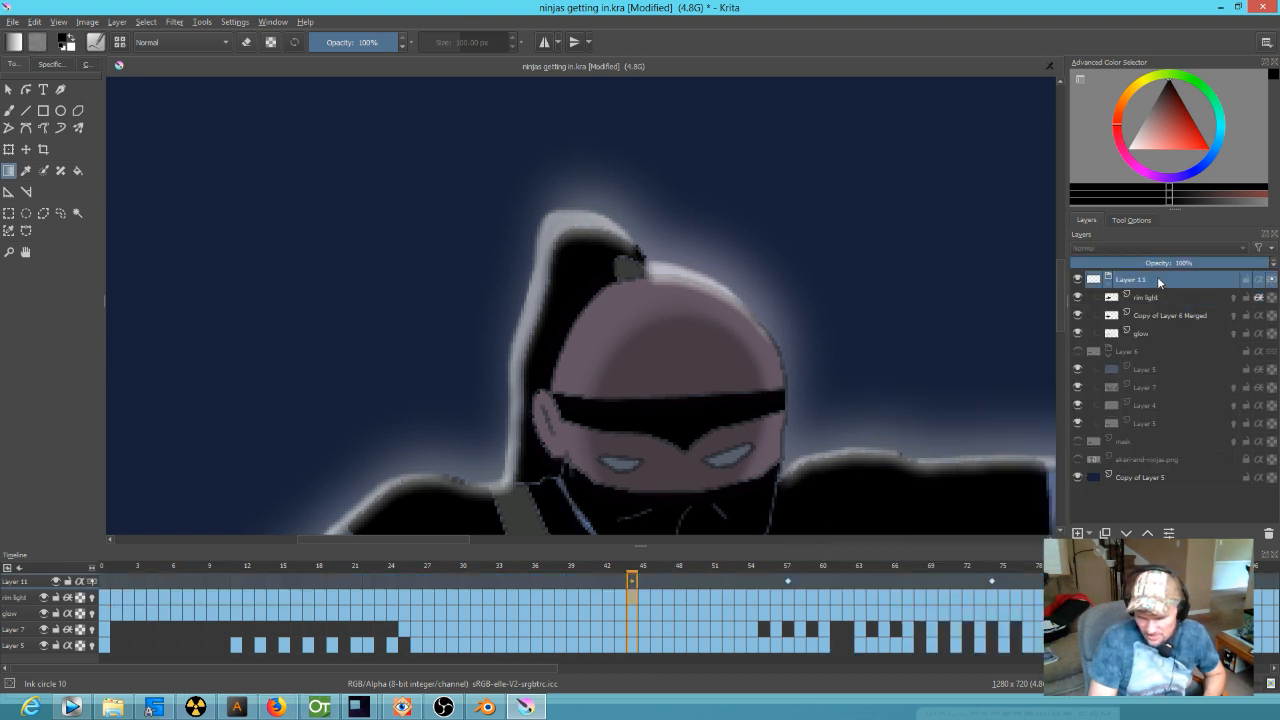
right_click(1157, 276)
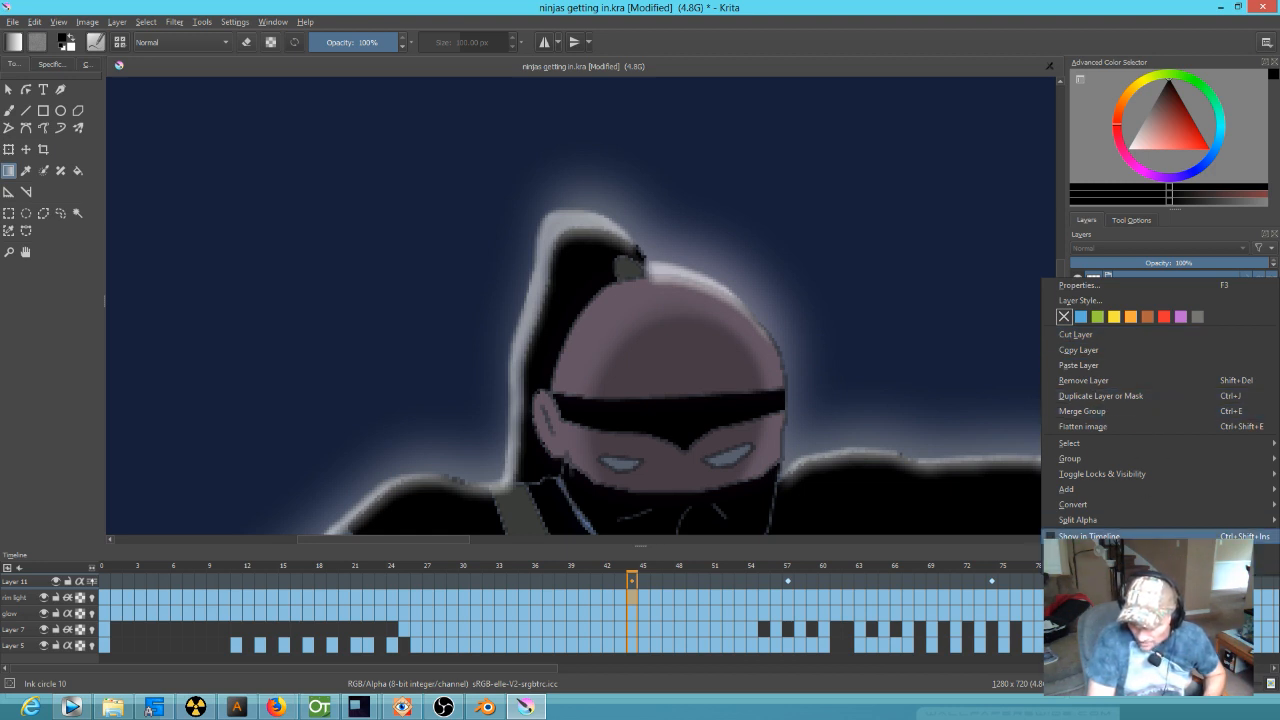
mouse_move(1069, 528)
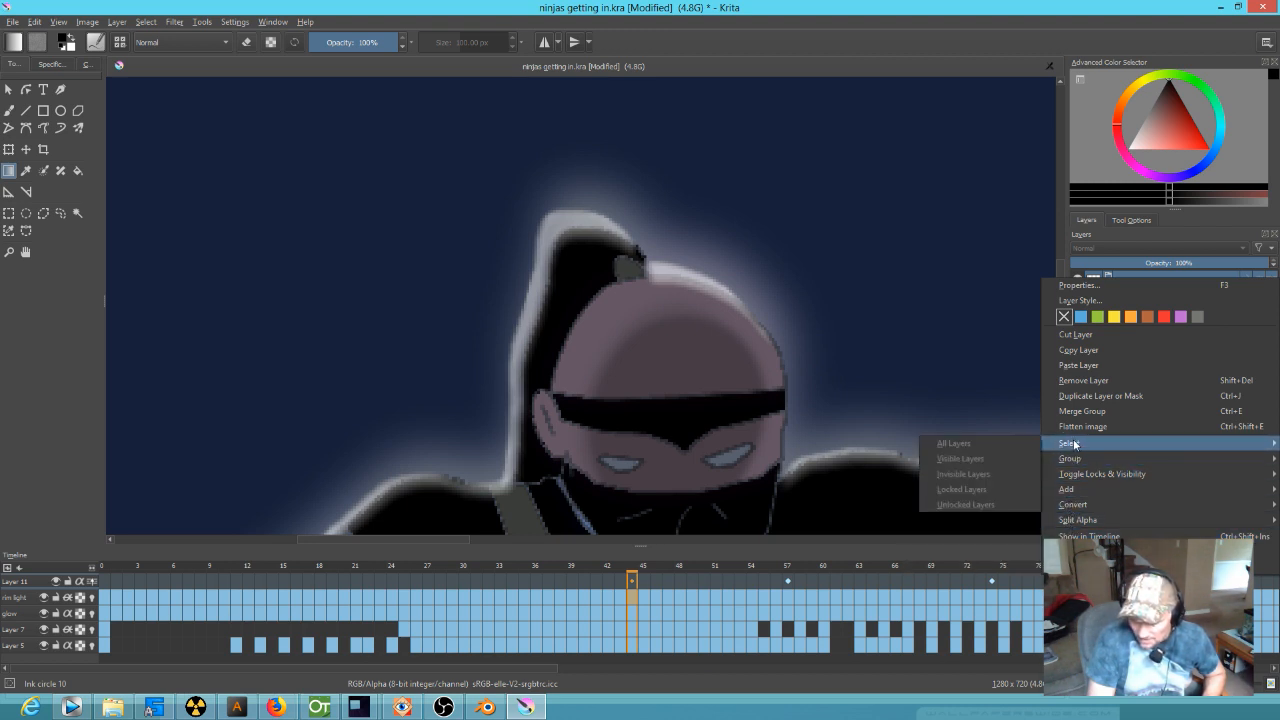
left_click(1092, 286)
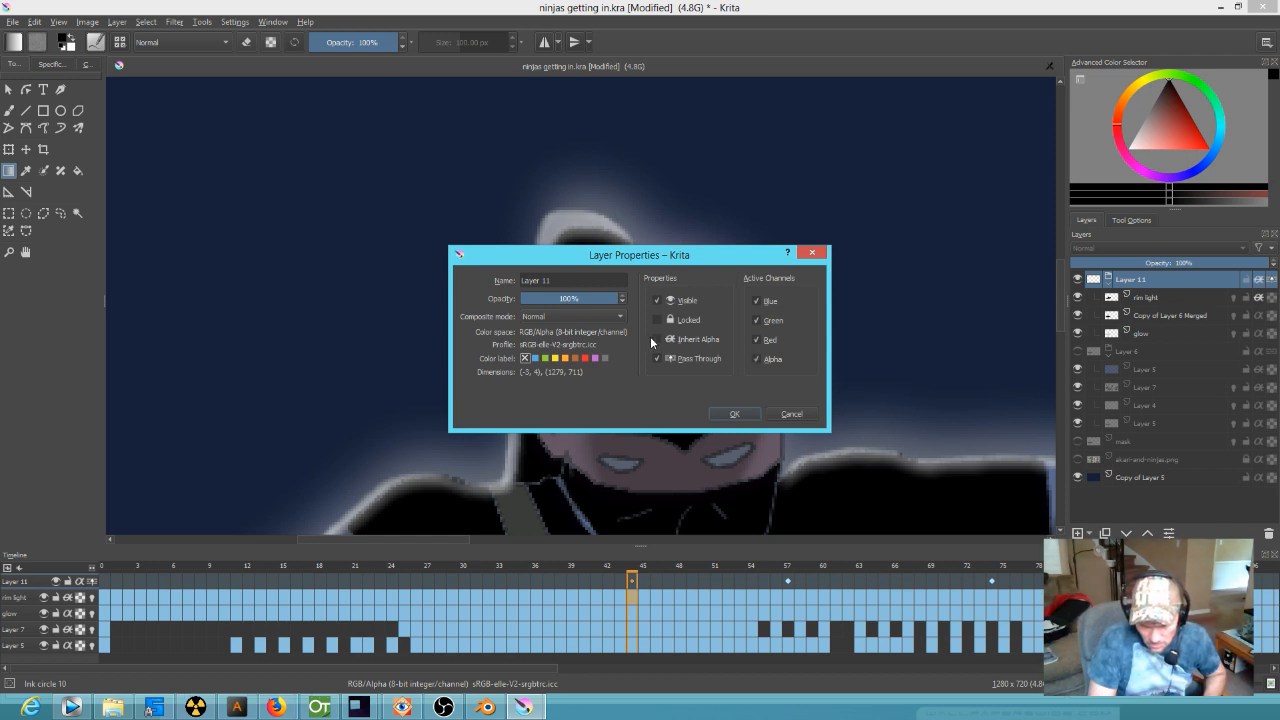
left_click(572, 314)
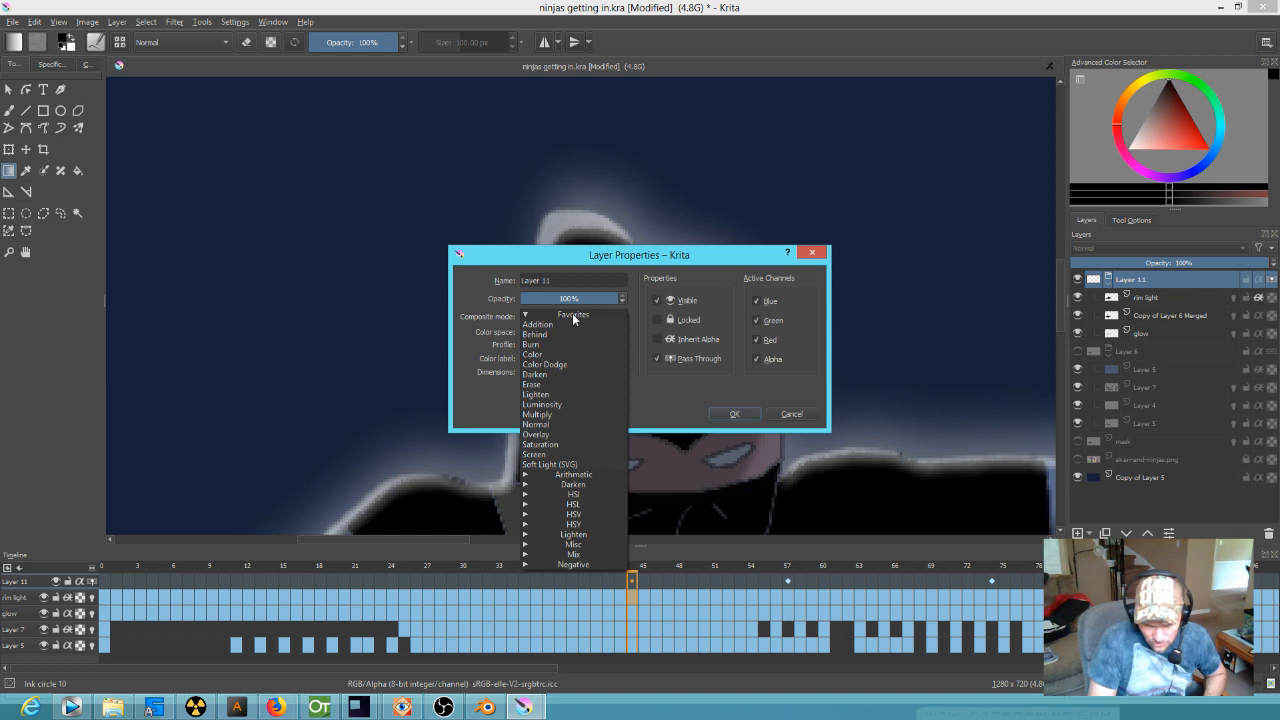
left_click(658, 262)
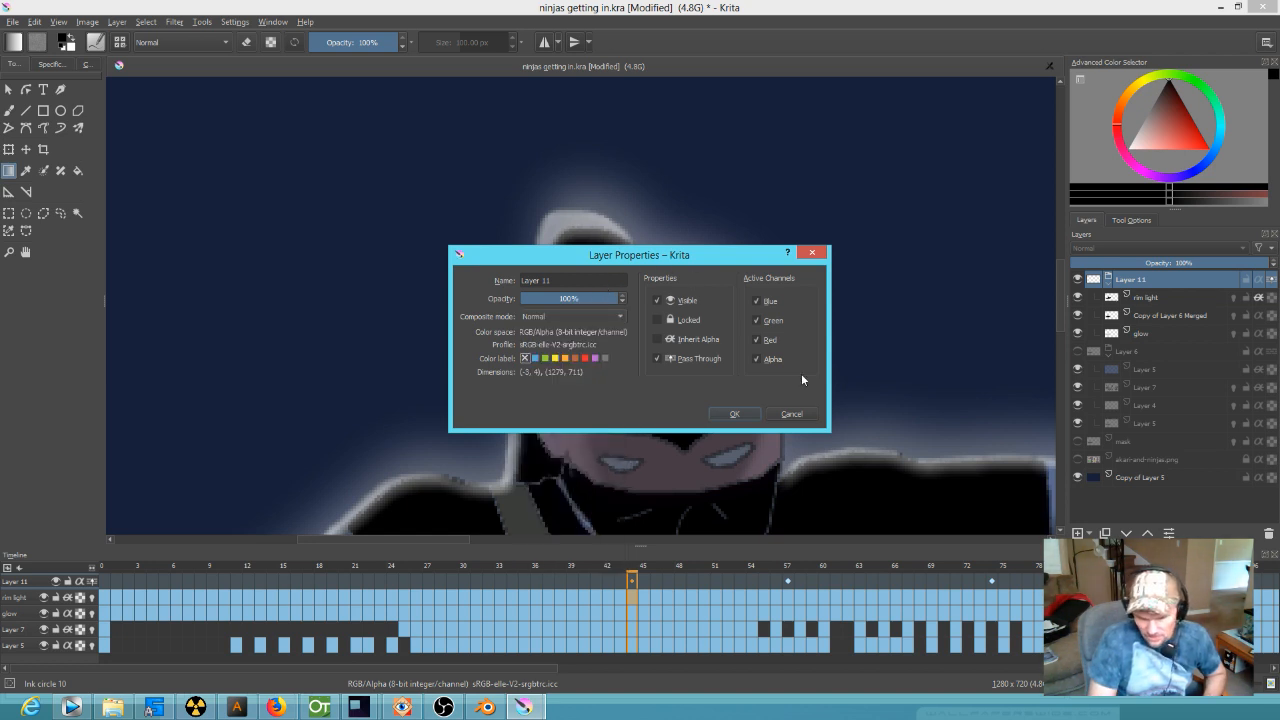
left_click(792, 414)
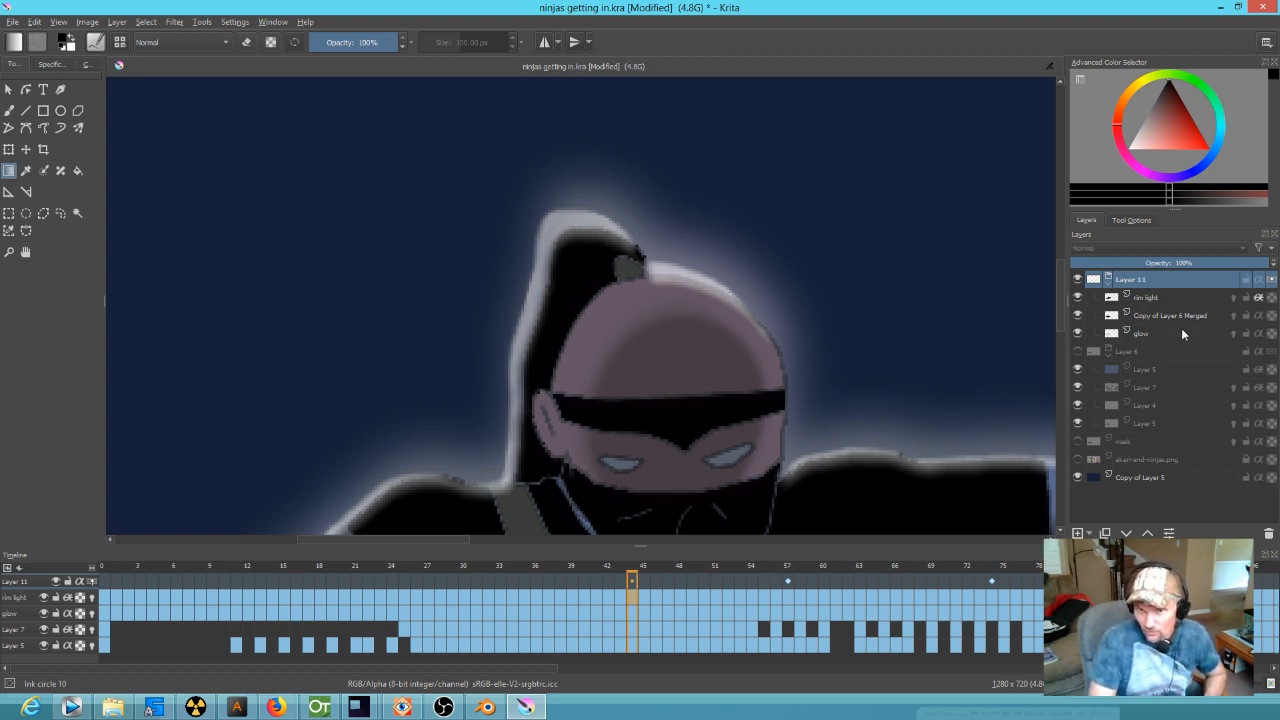
- Scrub between frames 34 and 57 with more of the canvas in view to check the ninja's softened rim light, ending at frame 38
left_click_drag(627, 575, 497, 577)
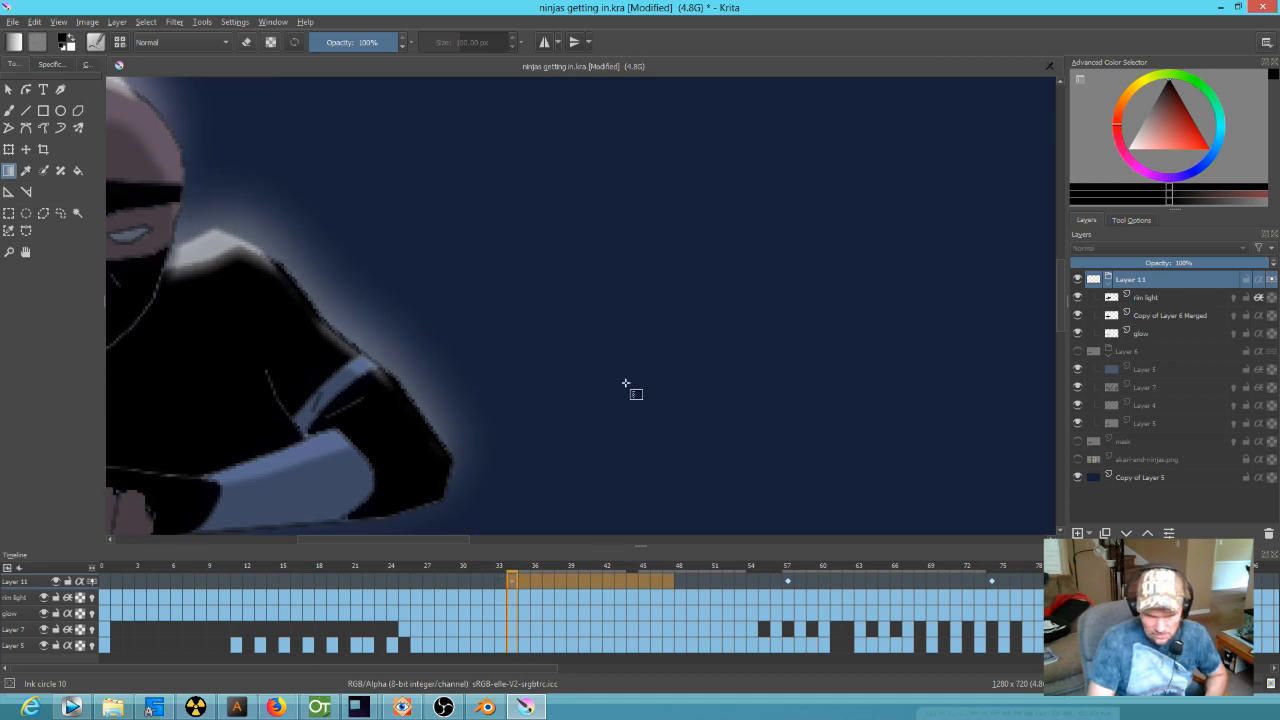
scroll(612, 345, "down", 2)
left_click_drag(583, 340, 650, 345)
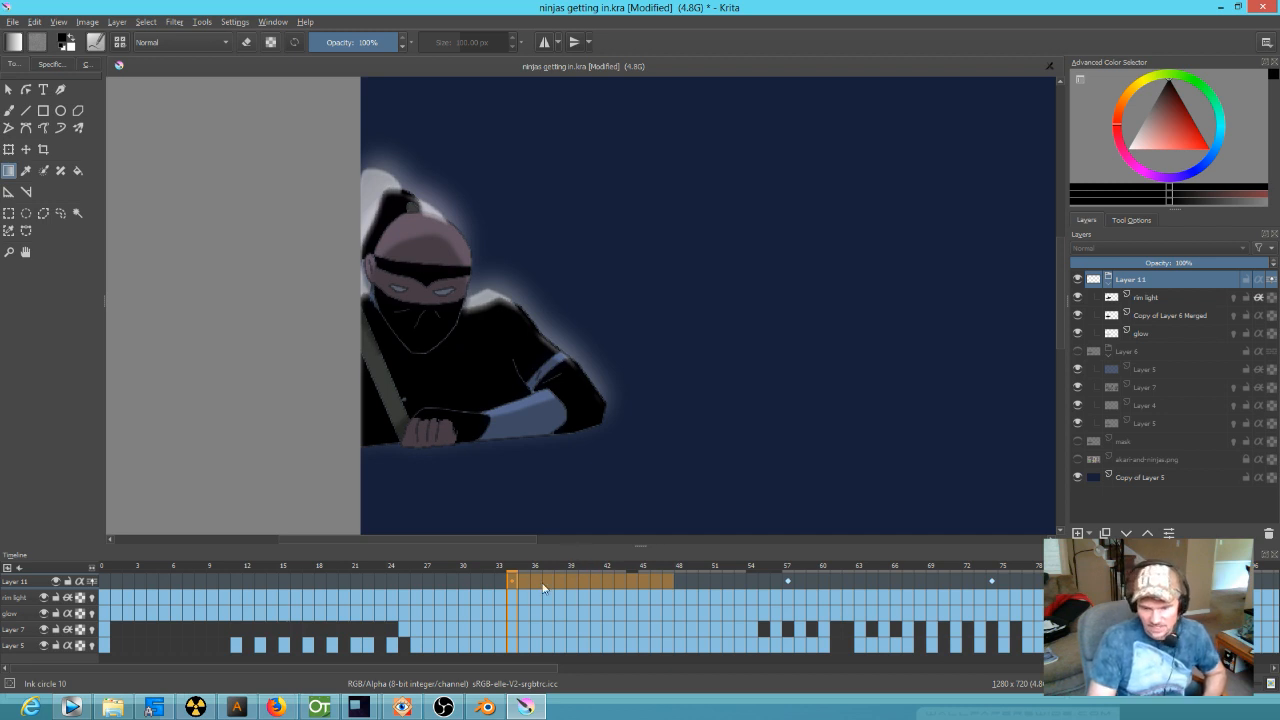
left_click_drag(510, 582, 656, 590)
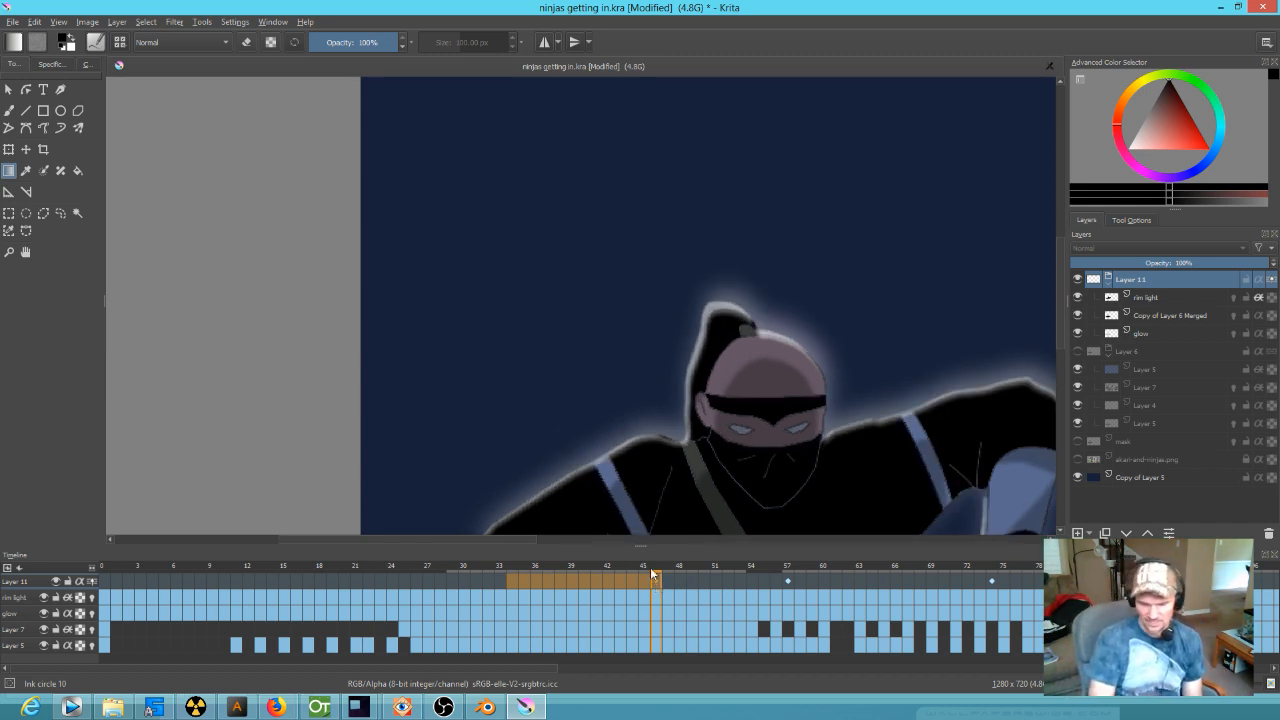
left_click_drag(656, 576, 750, 572)
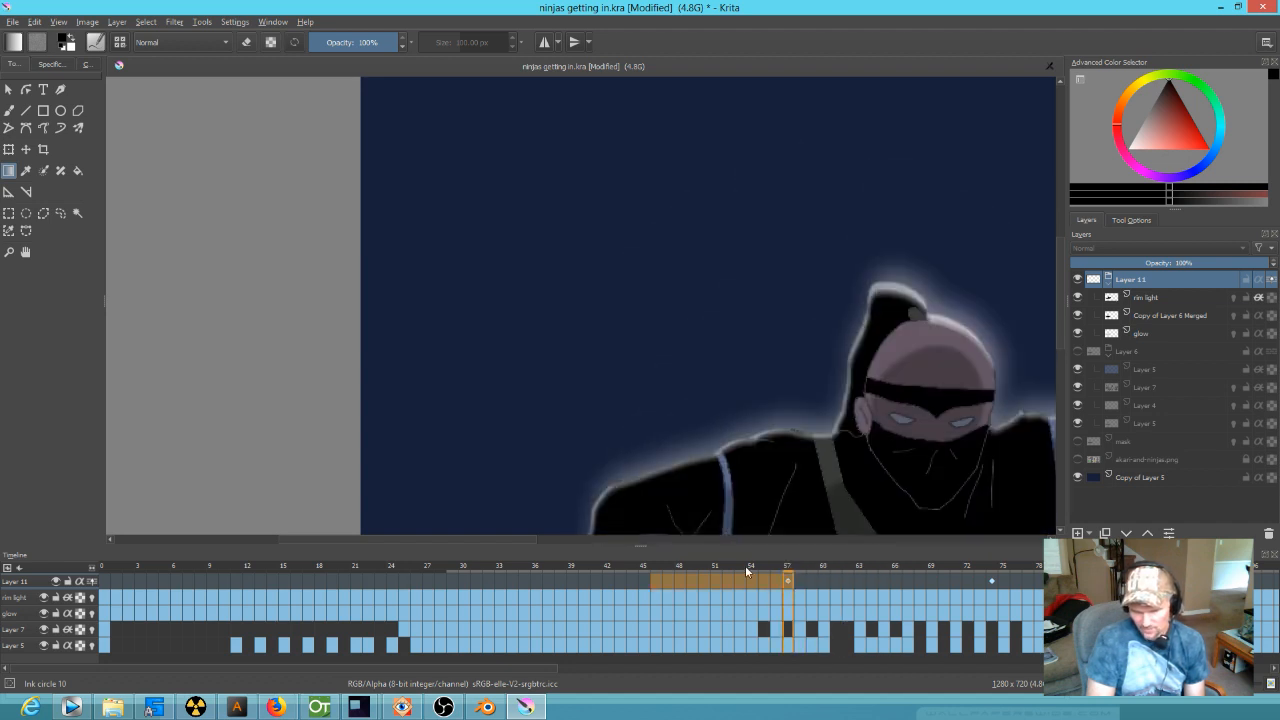
left_click_drag(600, 570, 560, 575)
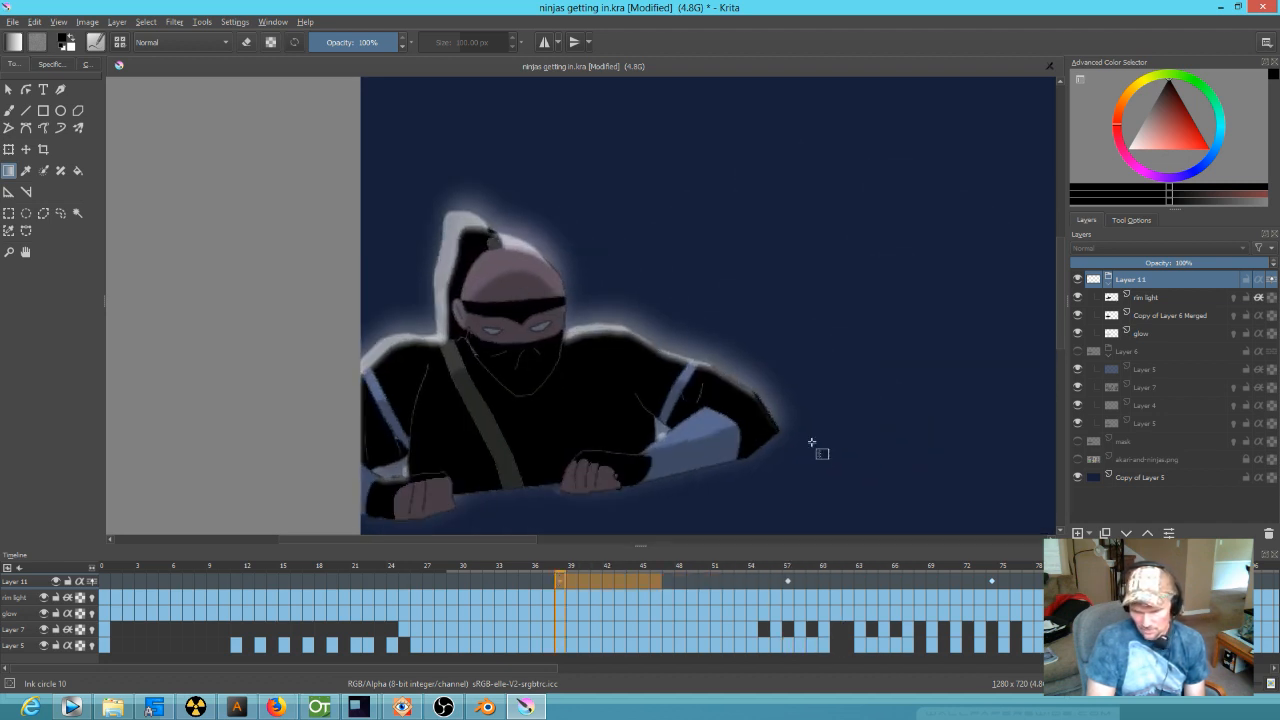
- Show the Layer 6 group beneath Layer 11 and lower the Layer 11 group's opacity
left_click(1078, 282)
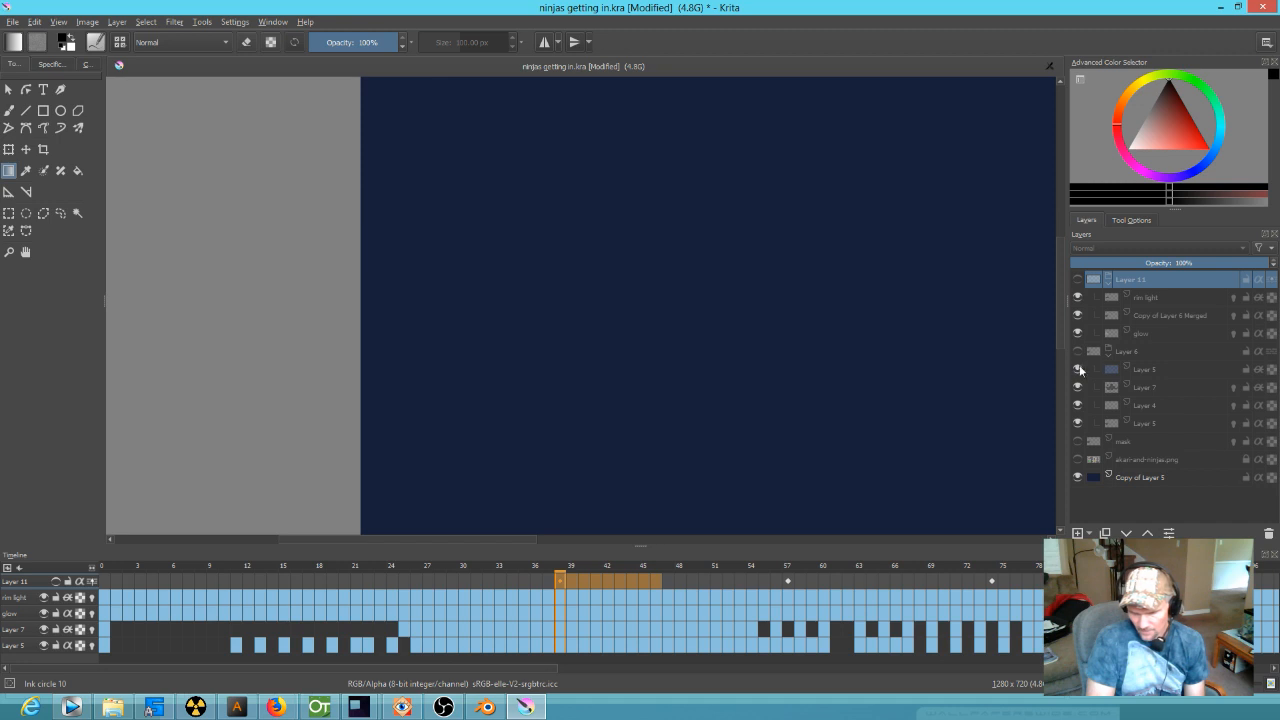
left_click(1078, 352)
mouse_move(1076, 348)
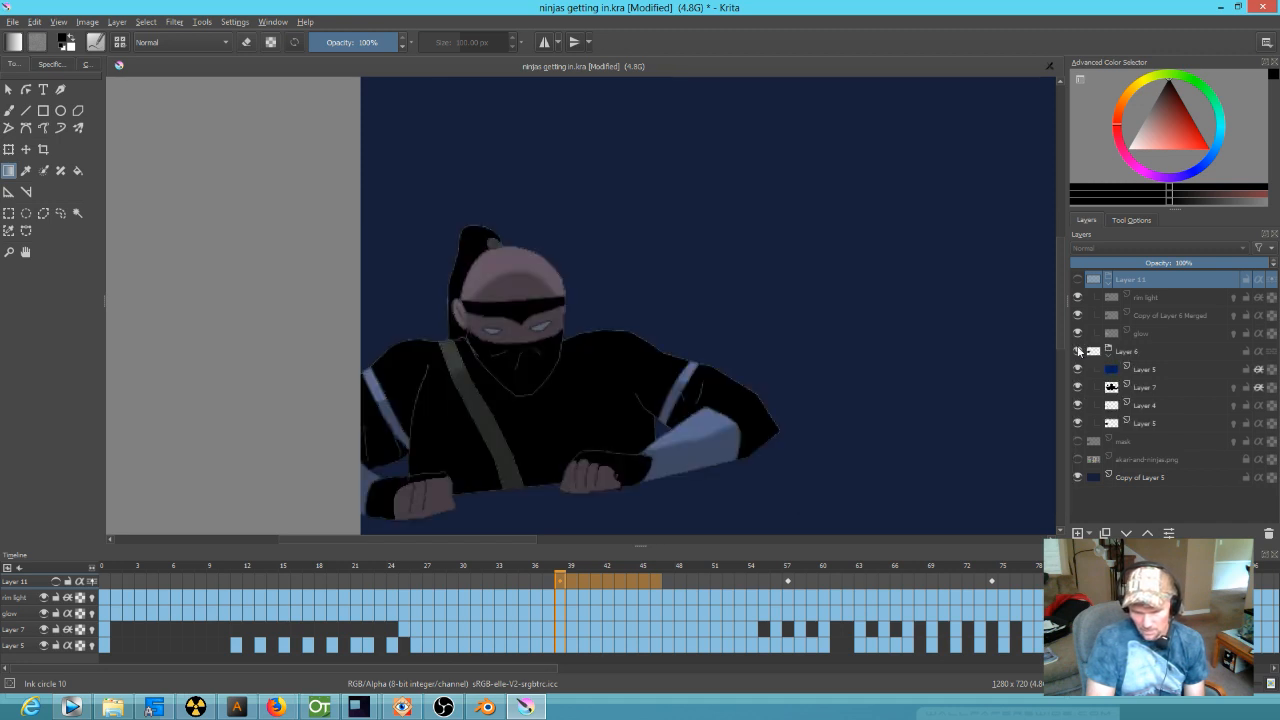
left_click(1077, 279)
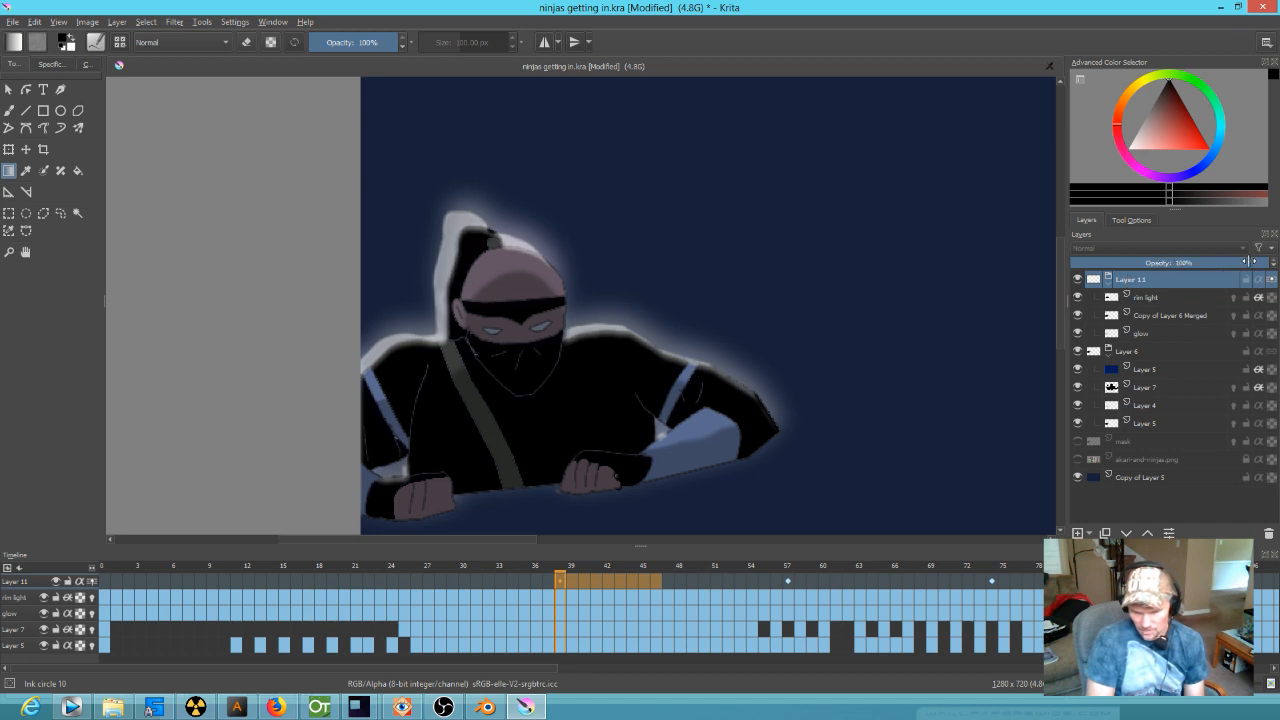
left_click_drag(1248, 261, 1211, 270)
- Try the rim light layer beneath the glow layer inside Layer 11, and delete the rim light layer
left_click(1153, 296)
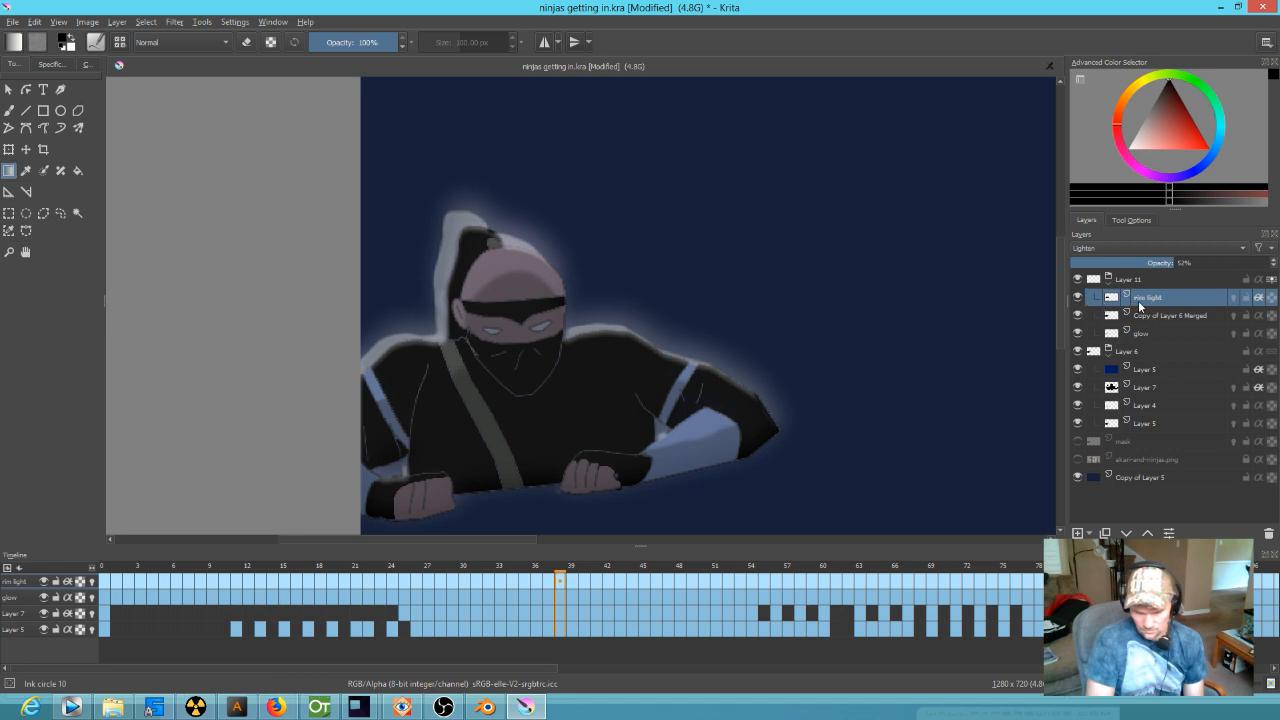
left_click(1126, 533)
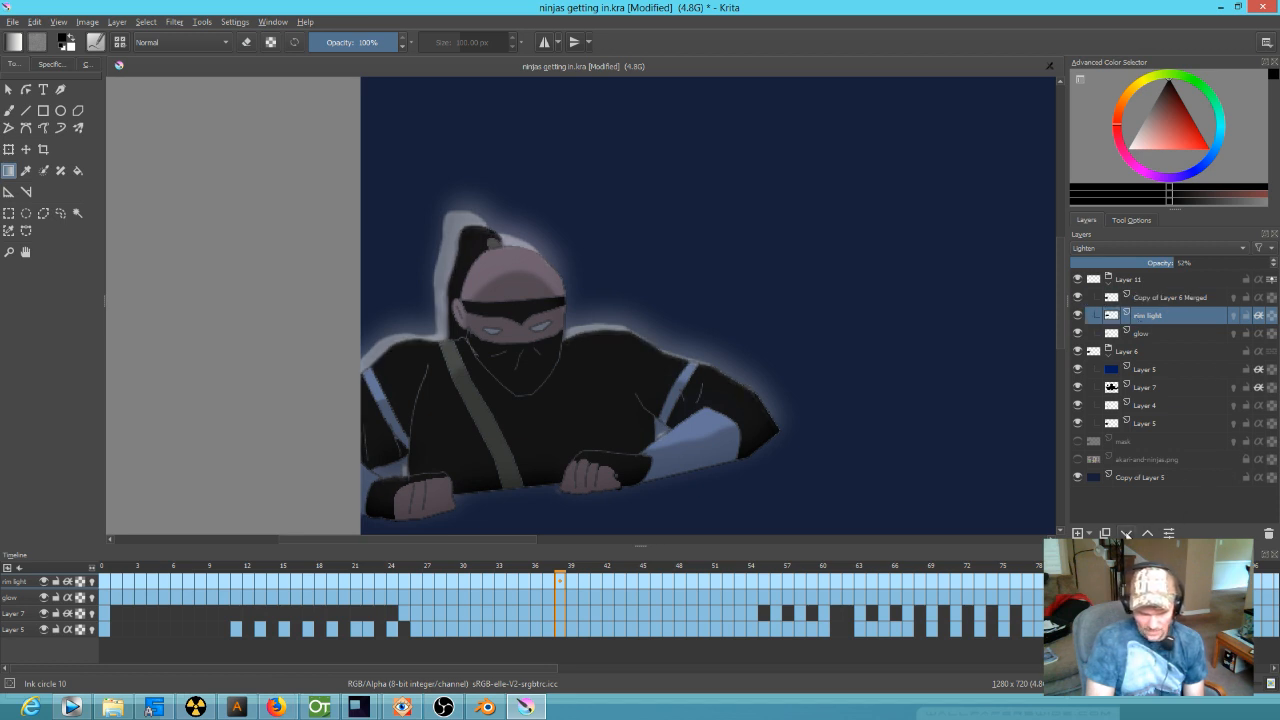
left_click(1126, 533)
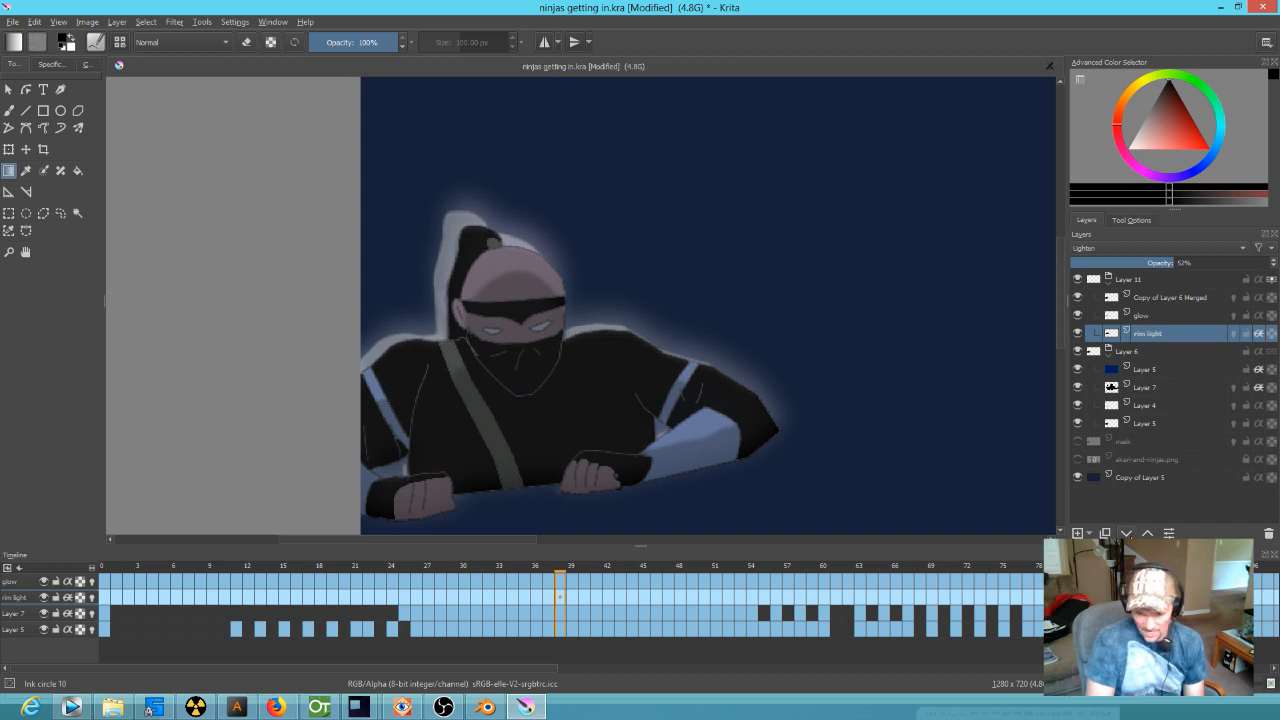
left_click(1147, 533)
left_click(1147, 533)
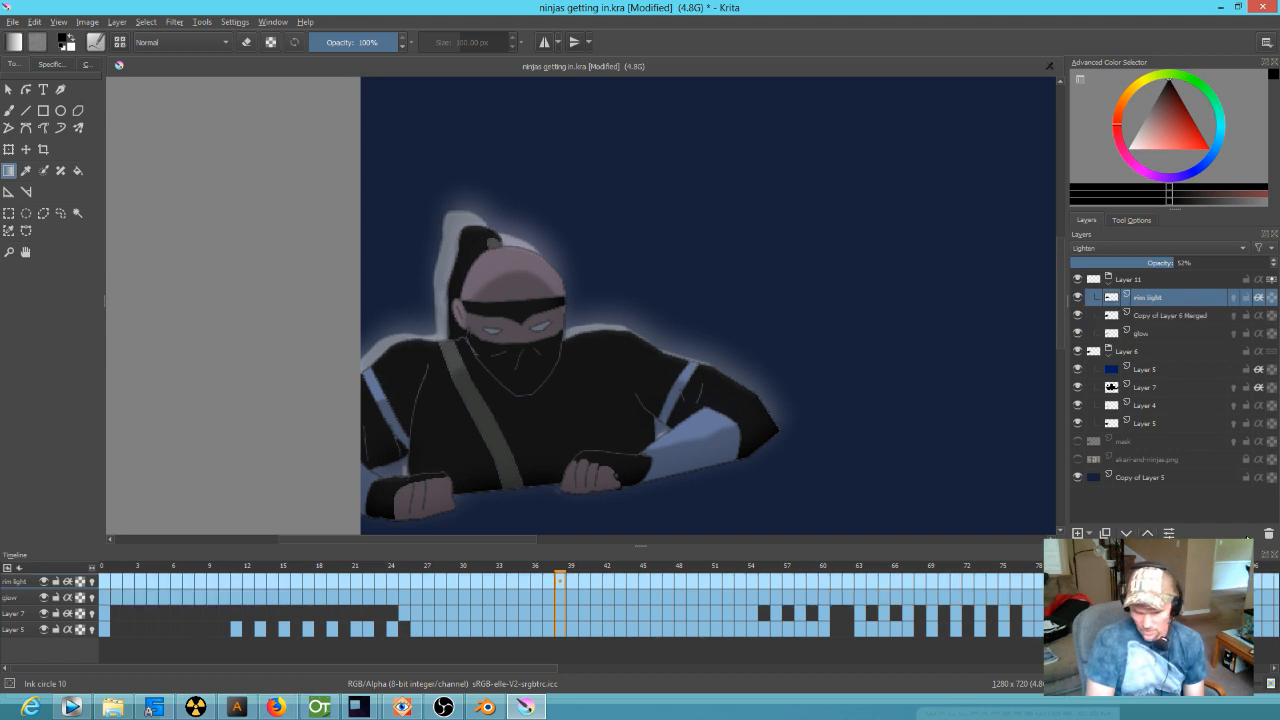
left_click(1268, 533)
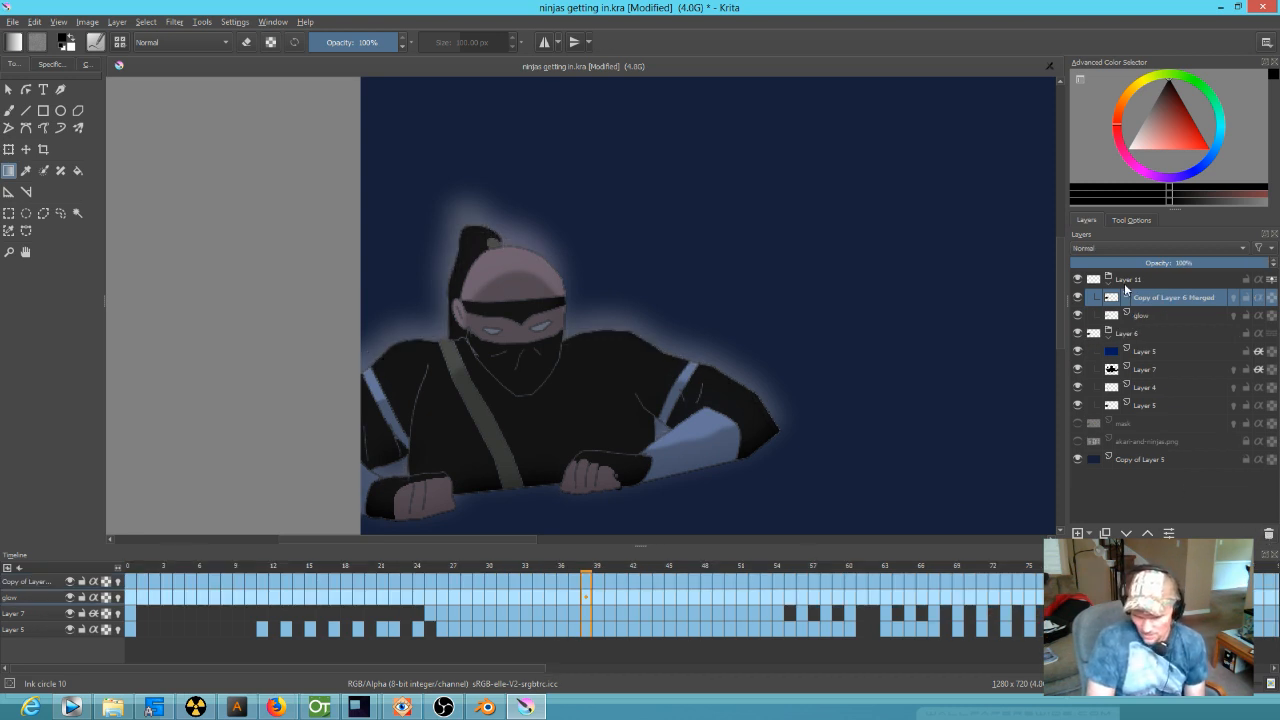
- Try the Overlay and Addition blending modes on the Copy of Layer 6 Merged layer
left_click(1142, 314)
left_click(1146, 299)
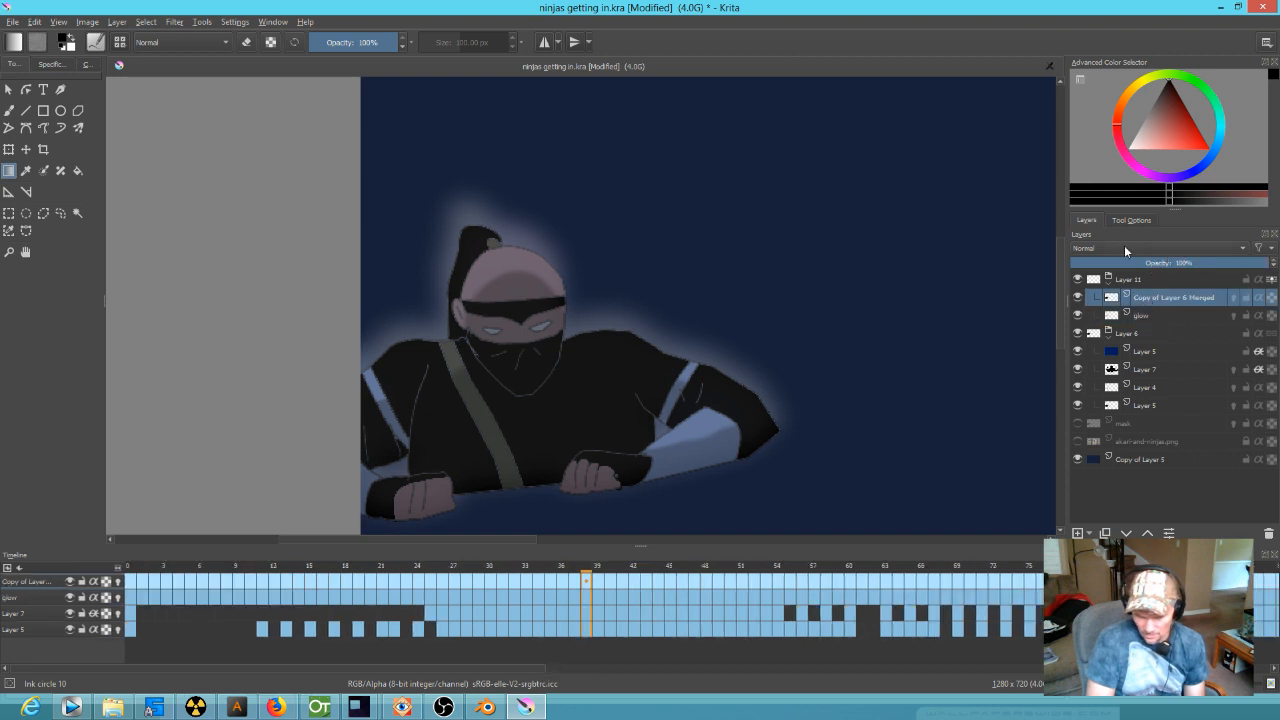
left_click(1124, 247)
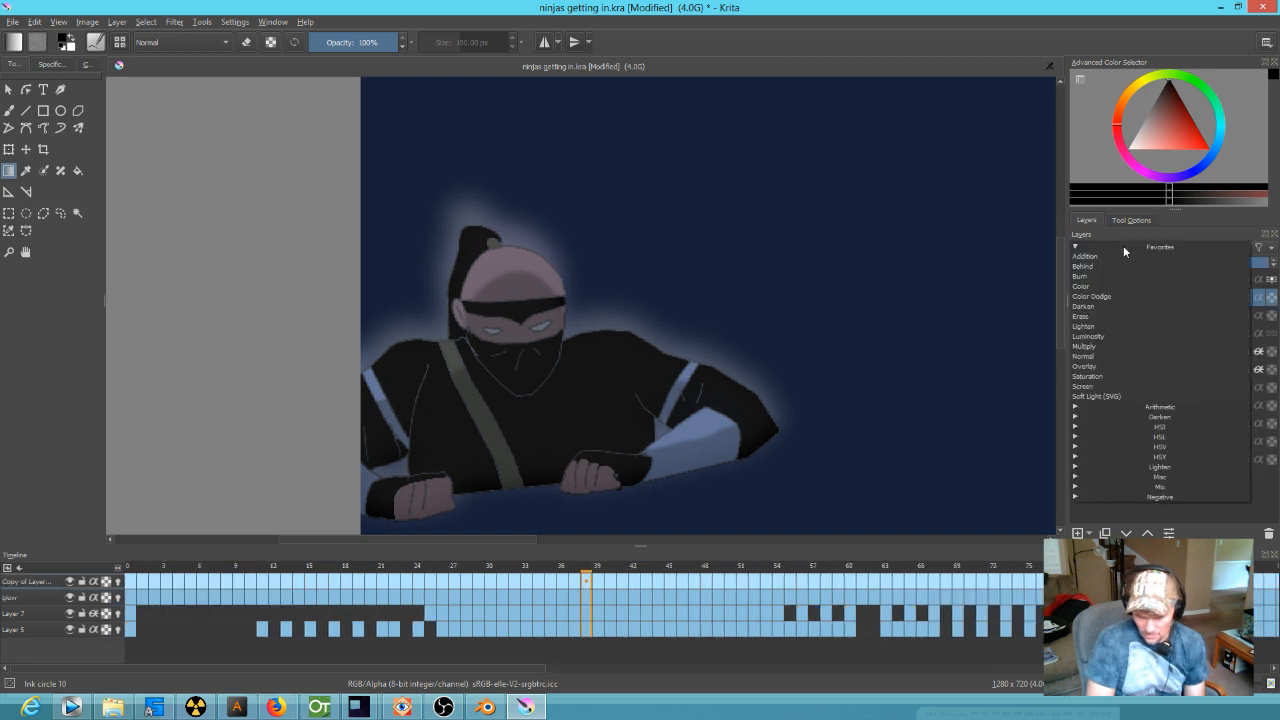
left_click(1123, 366)
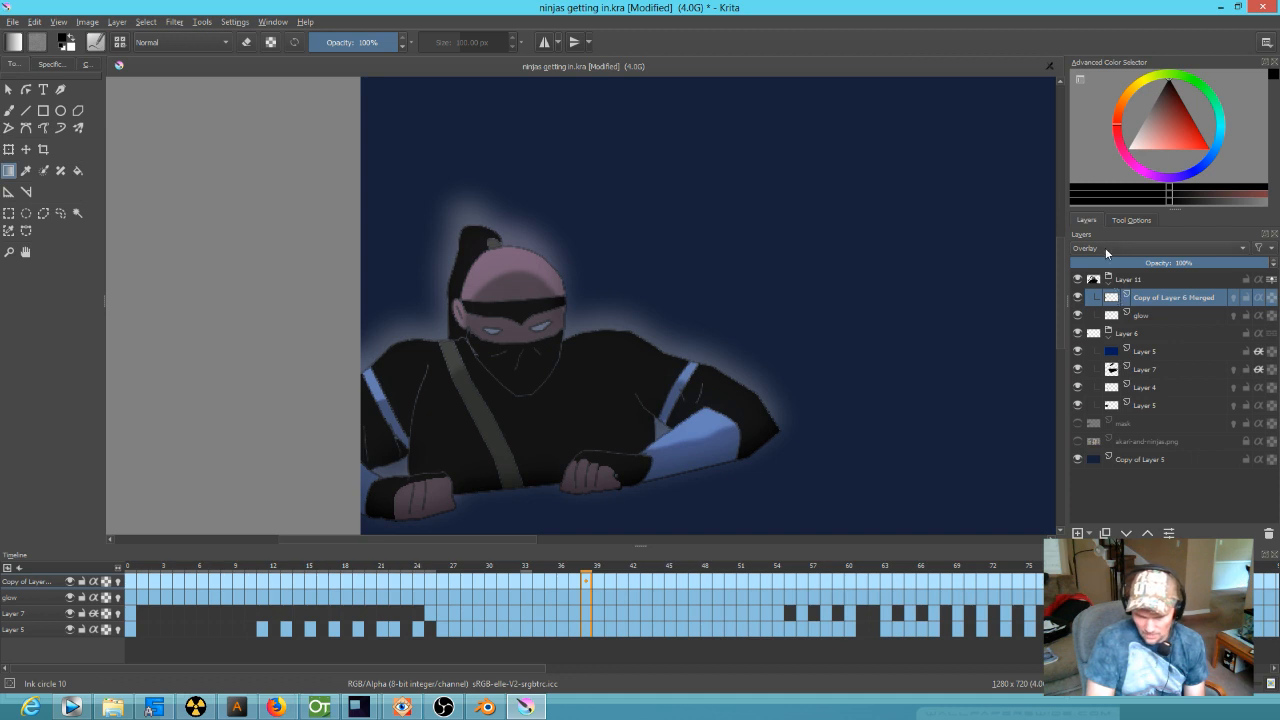
left_click(1106, 247)
left_click(1106, 258)
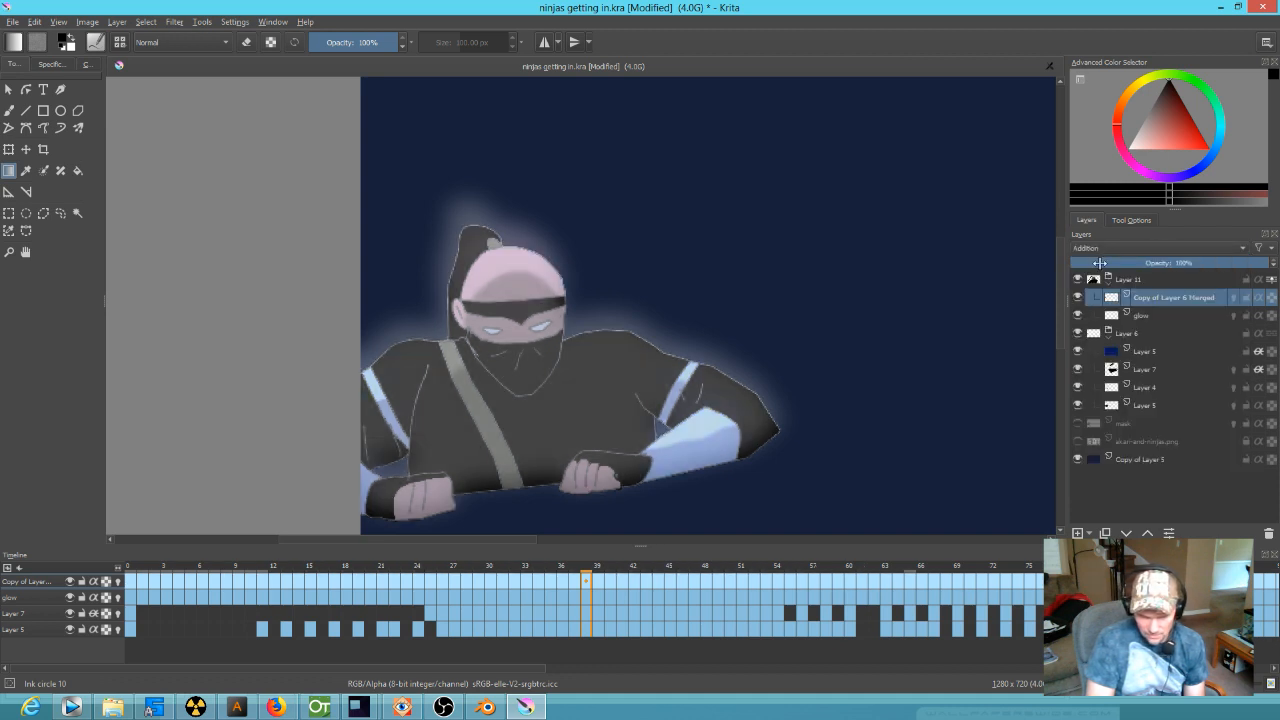
- Try Screen blending at 32% opacity on the Copy of Layer 6 Merged layer, and restore Normal blending at 100% opacity
left_click(1123, 247)
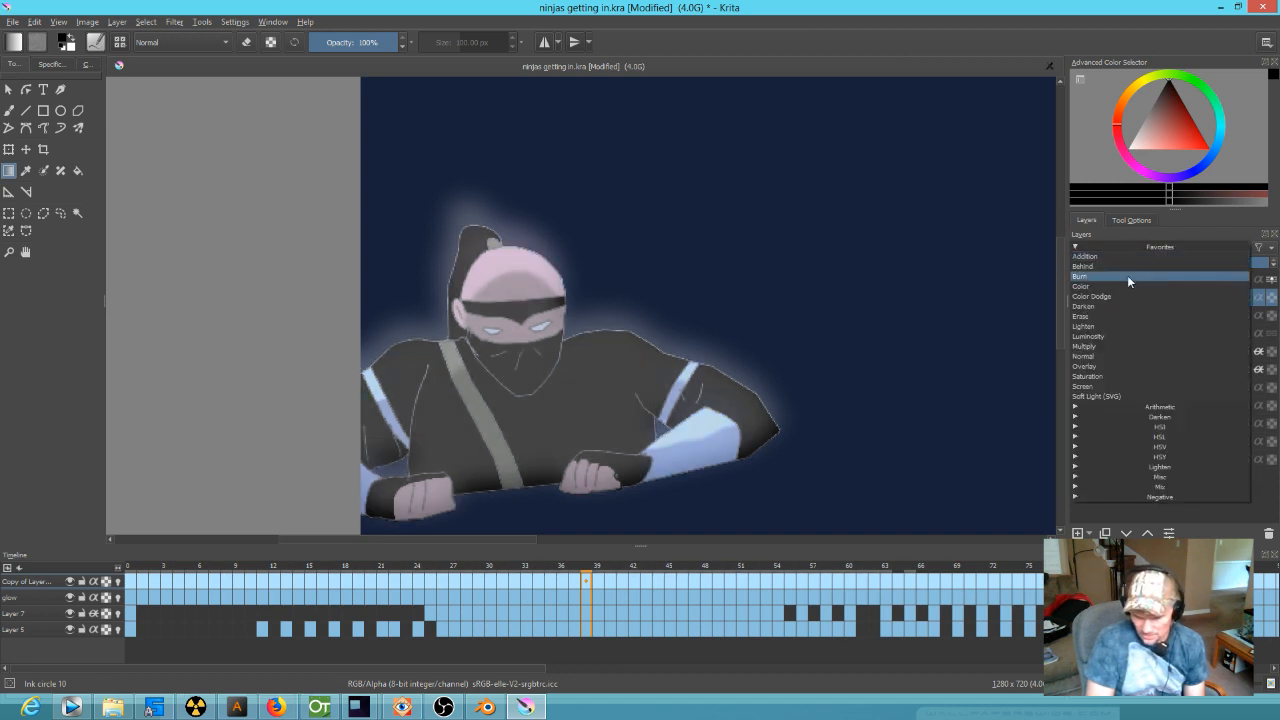
left_click(1121, 383)
left_click_drag(1222, 263, 1136, 262)
left_click(1126, 247)
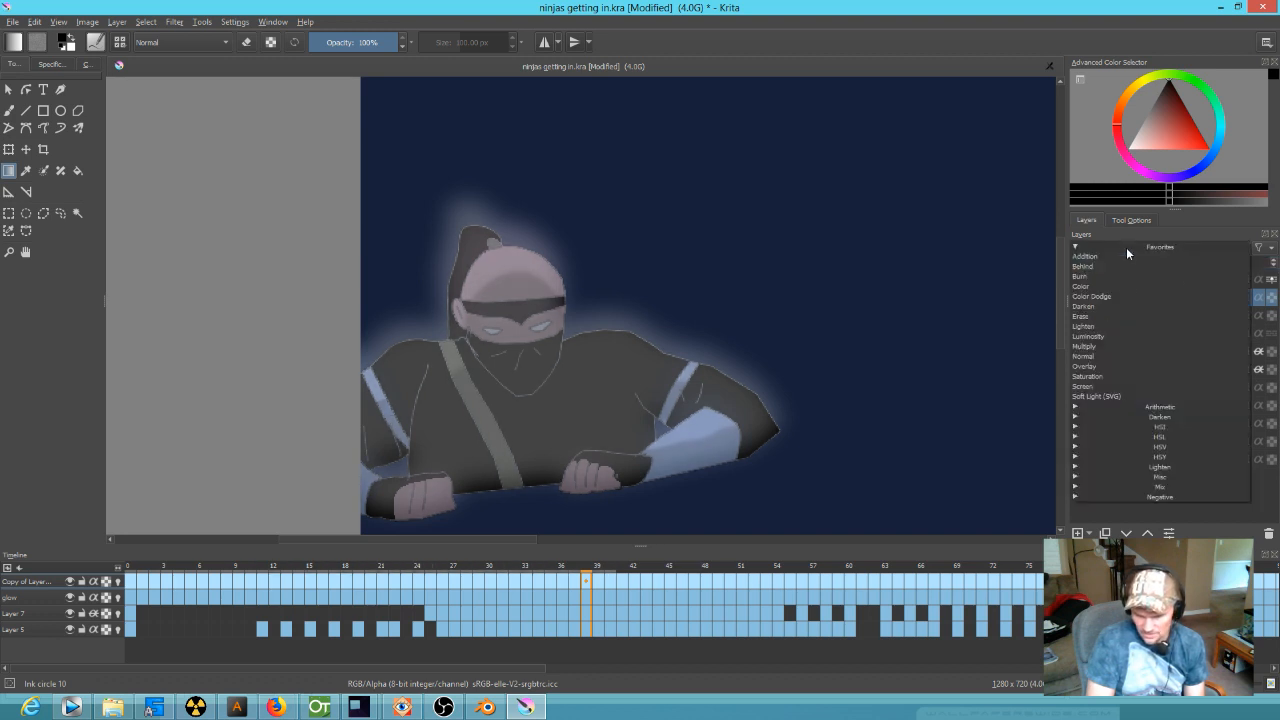
left_click(1127, 365)
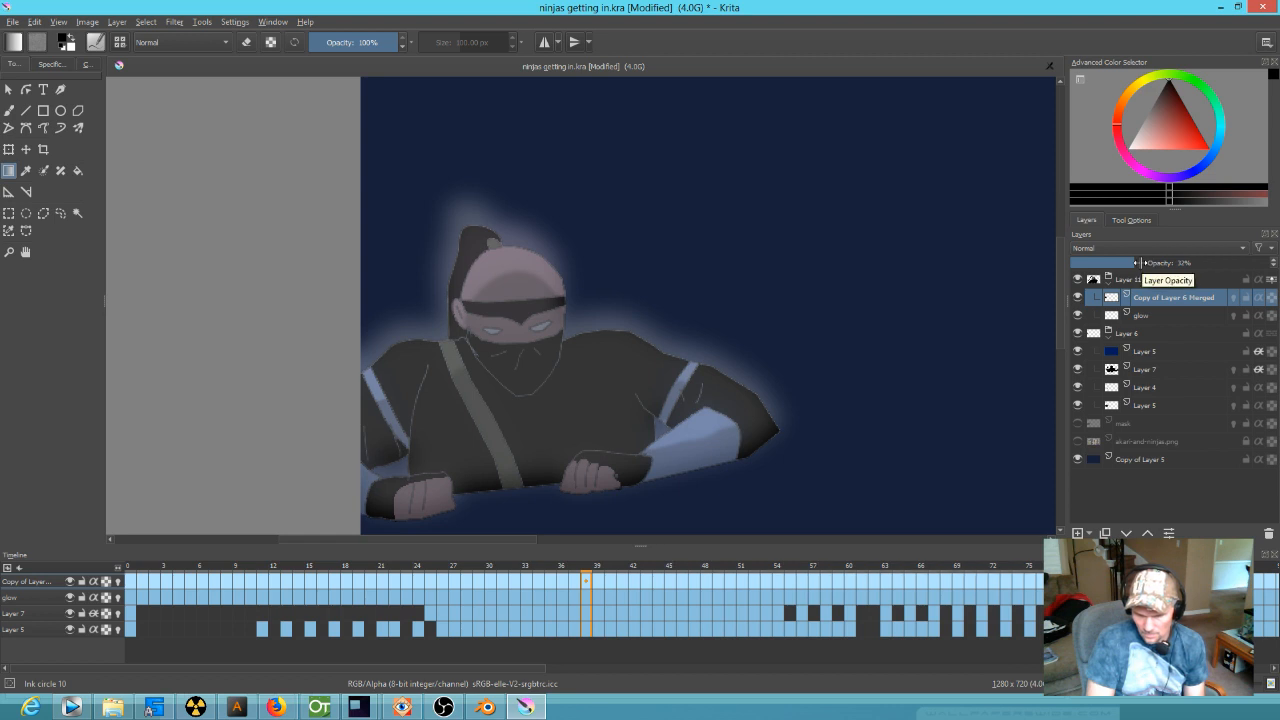
left_click_drag(1133, 262, 1272, 262)
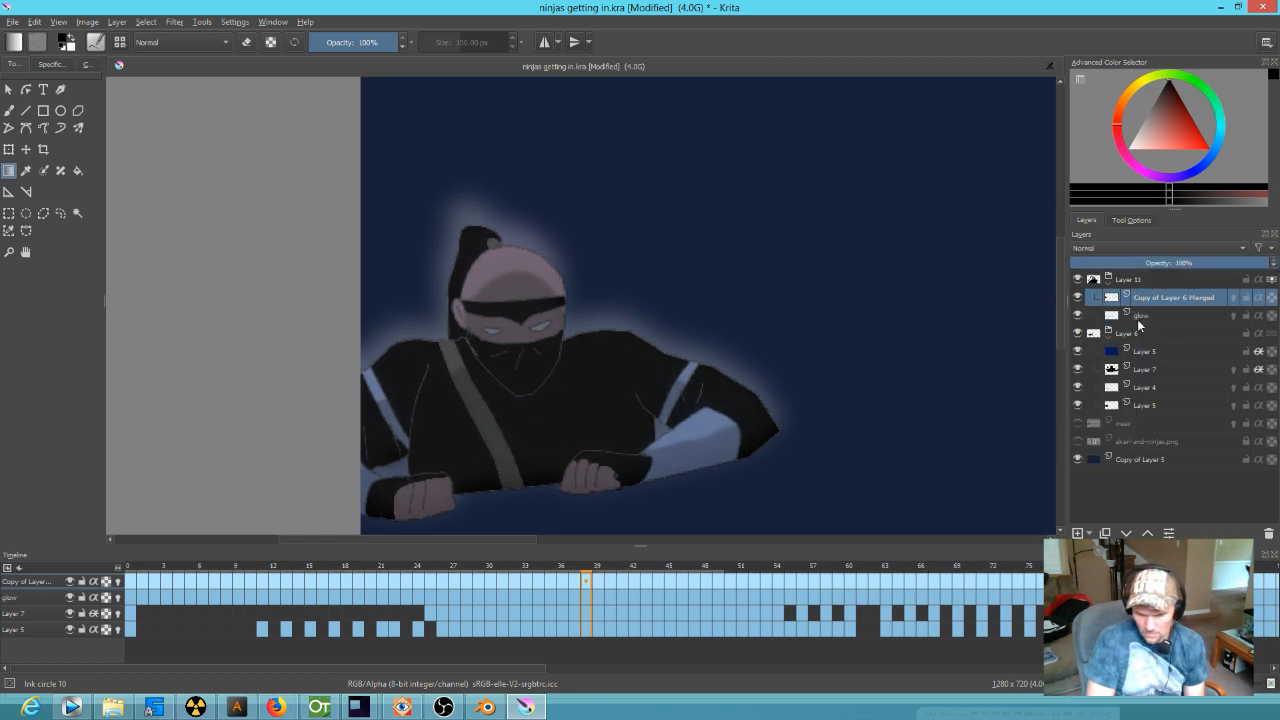
- Set the glow layer's opacity to 73%
left_click(1141, 316)
left_click_drag(1174, 262, 1215, 263)
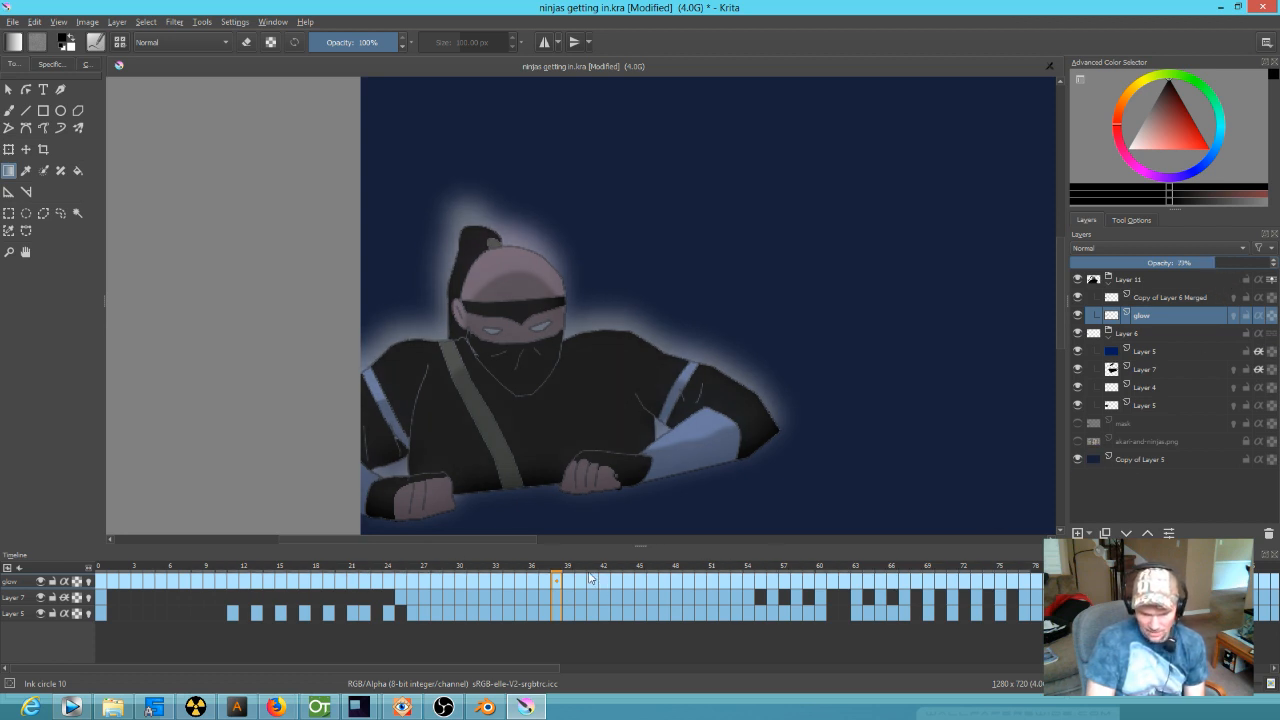
- Scrub through the animation with the whole canvas in view, toggling the Layer 6 group's visibility to check the glow, ending at frame 56
key("Left")
key("Left")
key("Left")
scroll(609, 568, "up", 18)
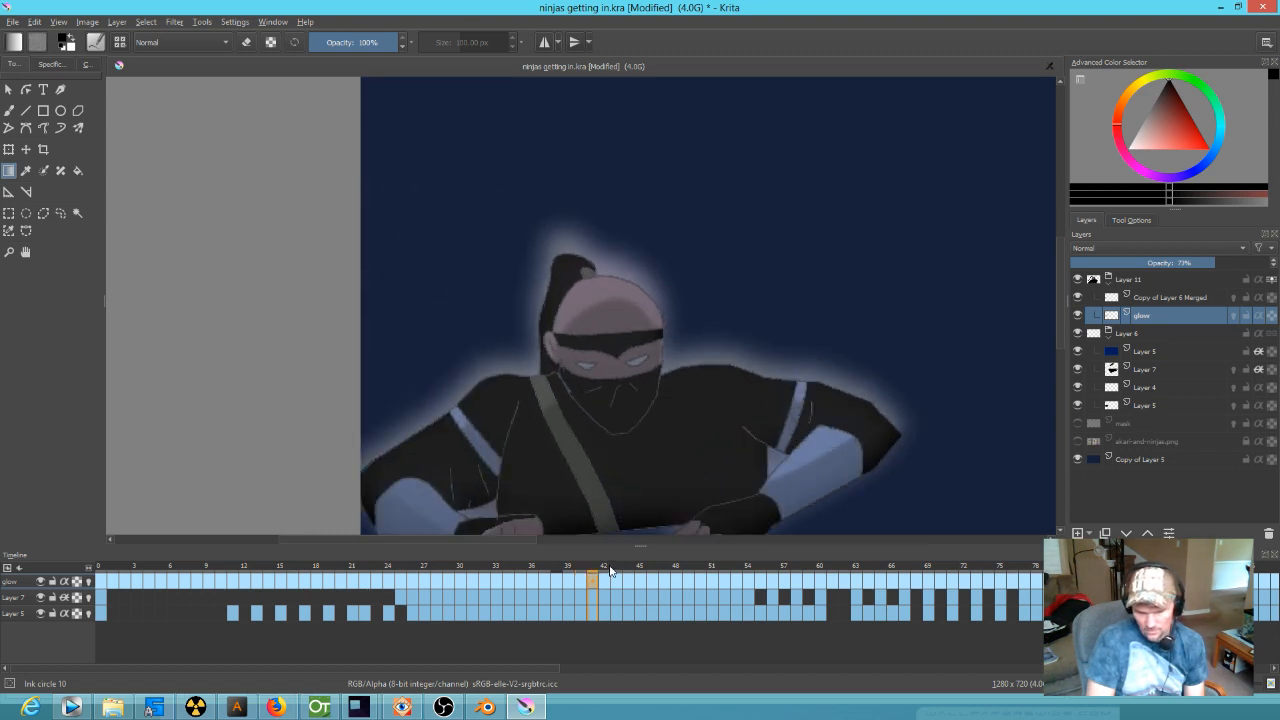
scroll(721, 407, "down", 3)
left_click_drag(951, 446, 691, 401)
scroll(773, 578, "up", 19)
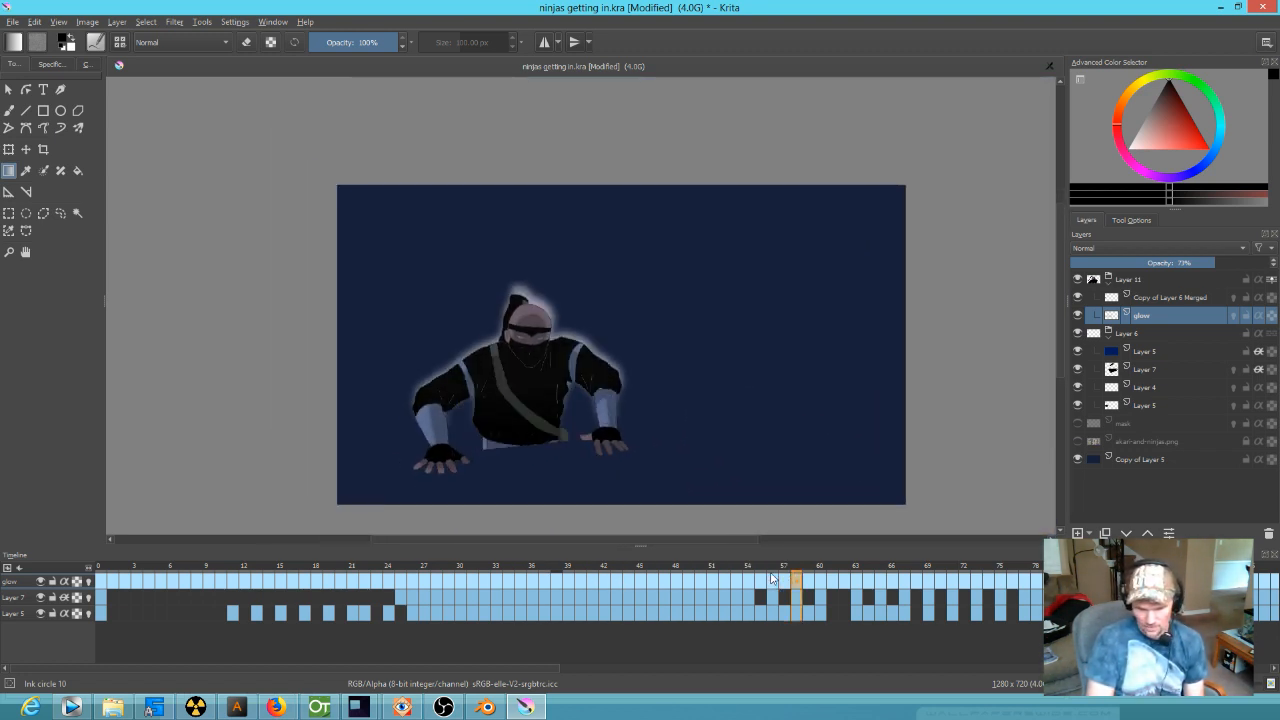
scroll(771, 578, "up", 7)
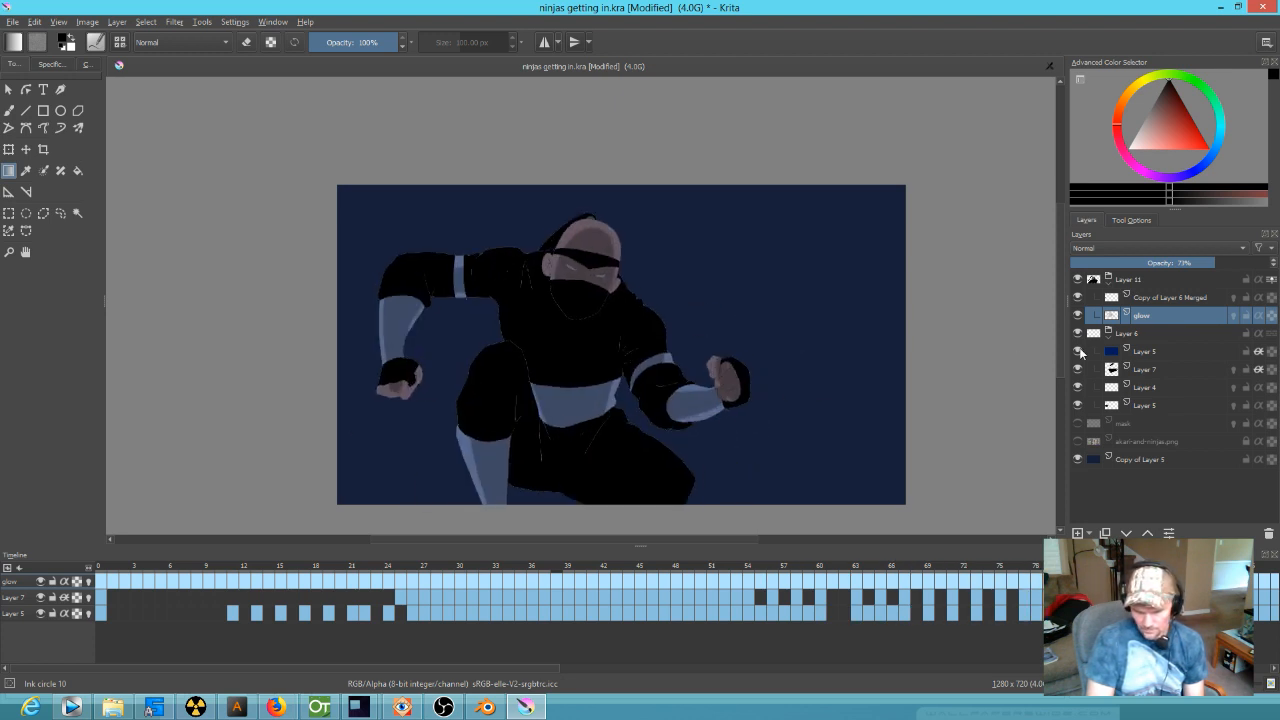
left_click(1078, 334)
left_click(1078, 334)
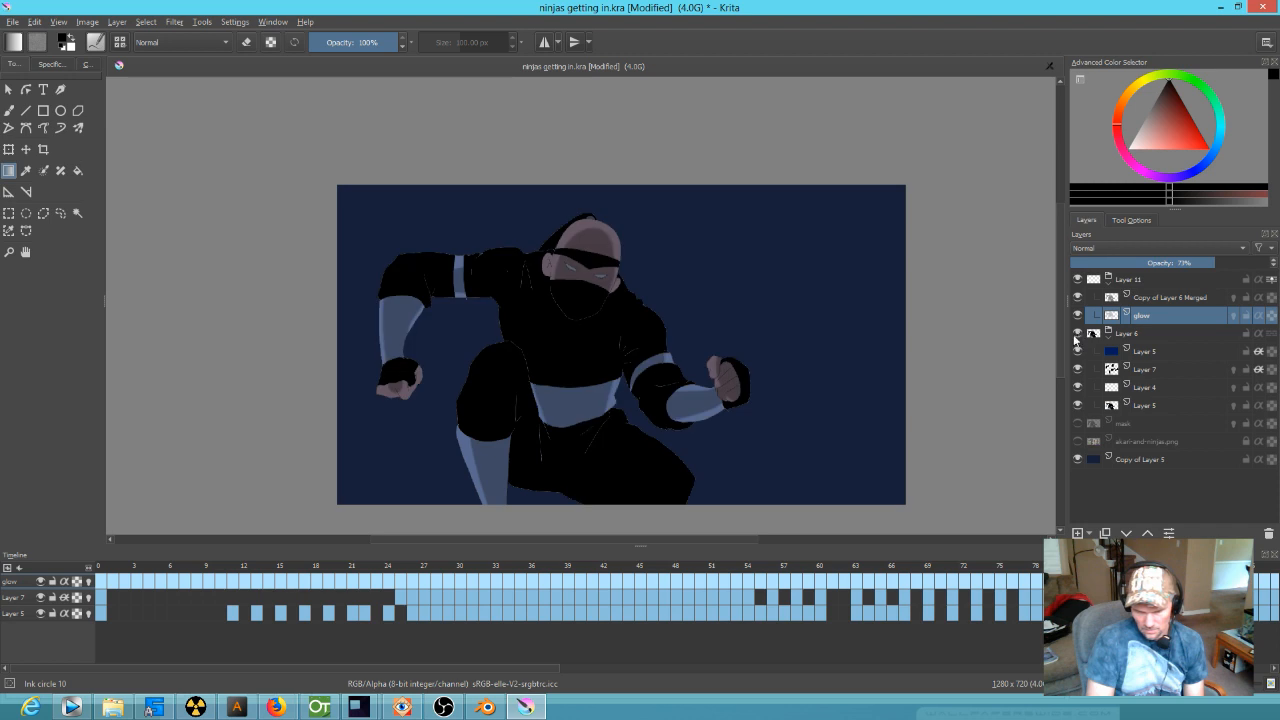
left_click_drag(1136, 573, 775, 578)
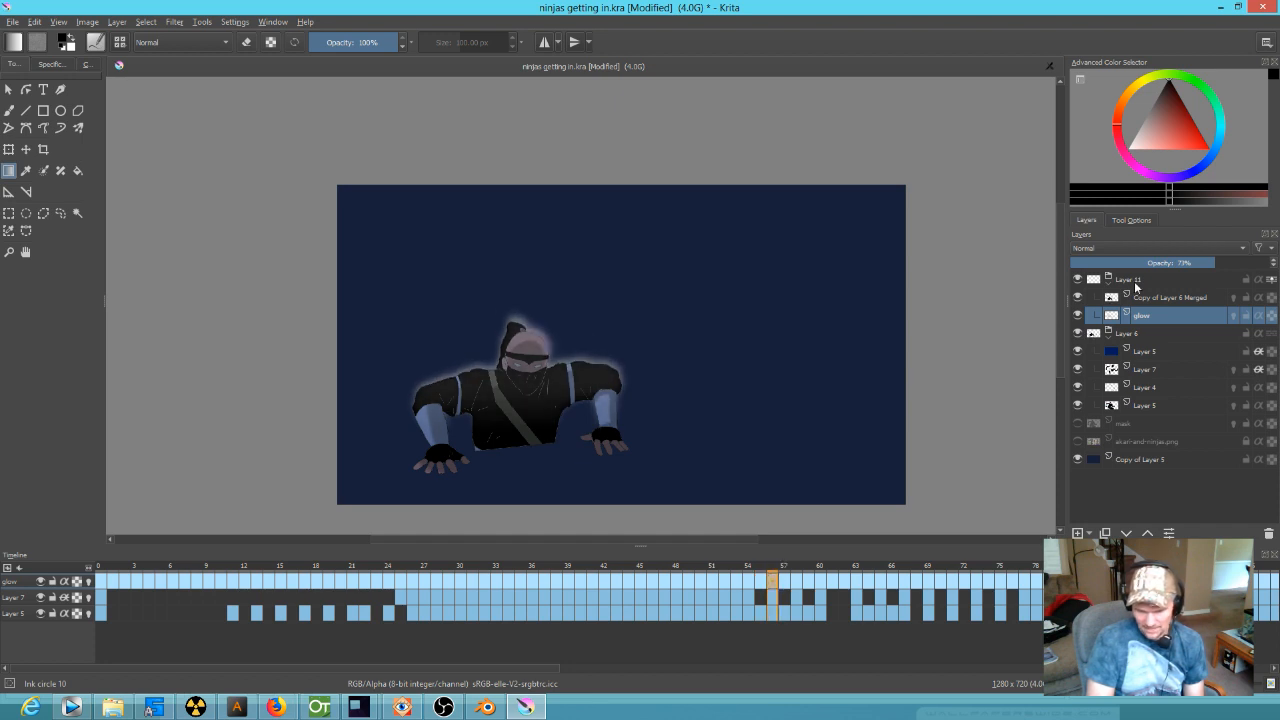
- Set the Layer 11 group's opacity to 100% at frame 57 and return to frame 0
left_click(1140, 283)
left_click_drag(773, 593, 773, 586)
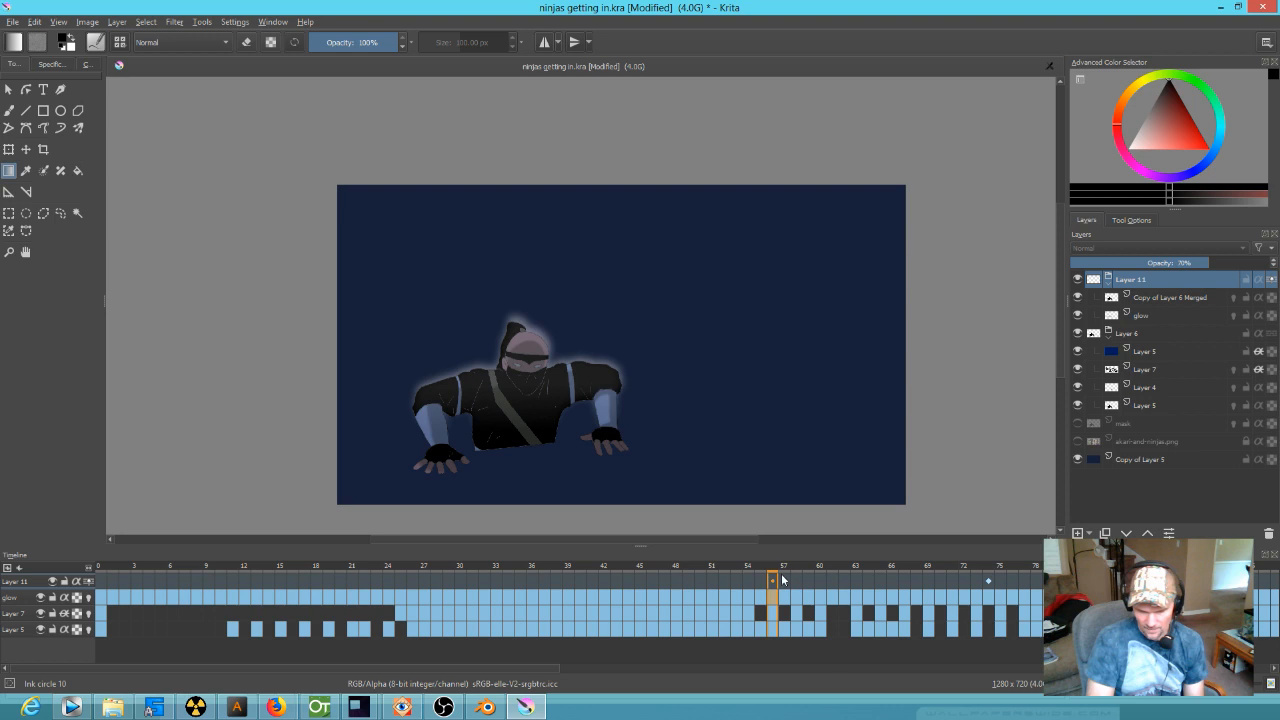
left_click(783, 578)
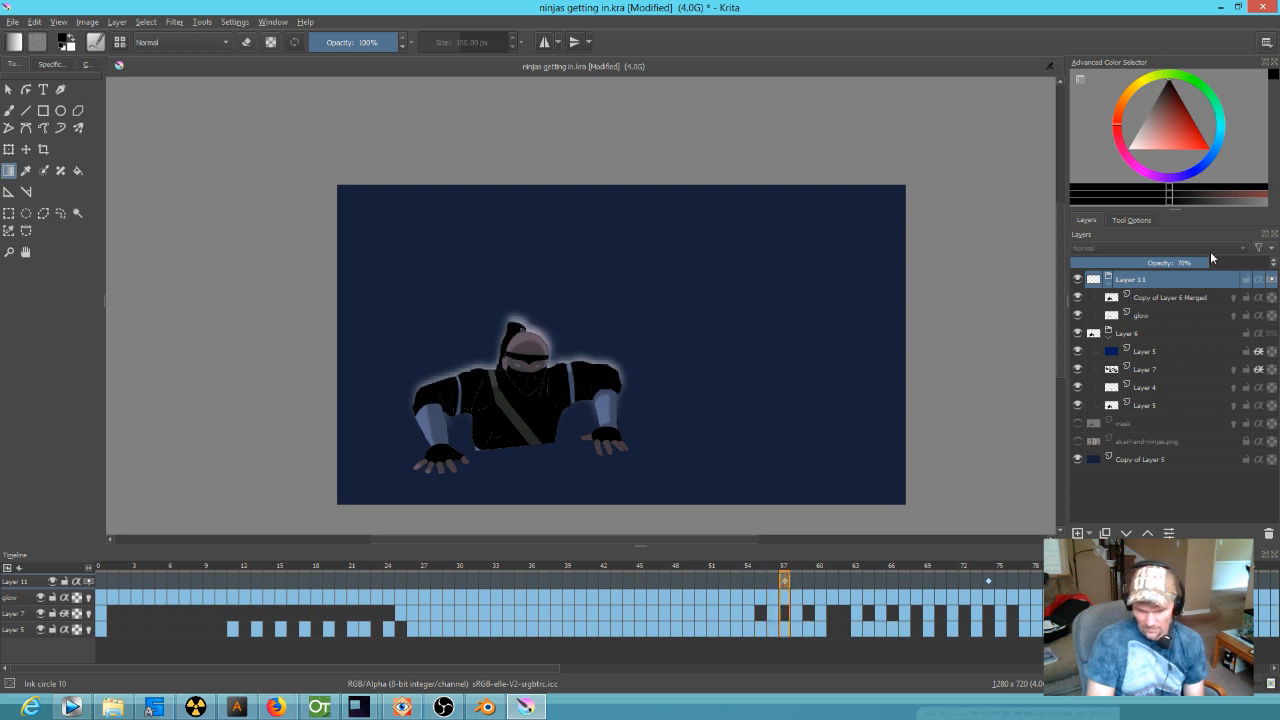
left_click_drag(1210, 259, 1275, 262)
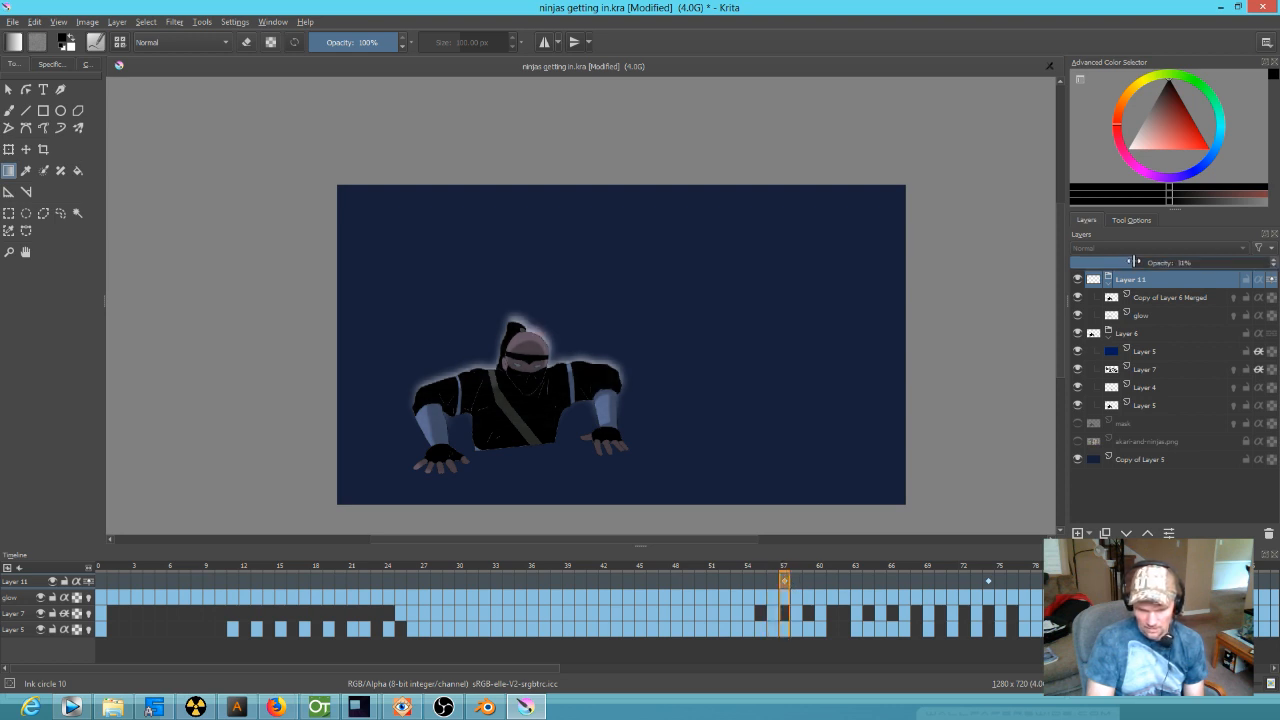
left_click_drag(786, 578, 82, 488)
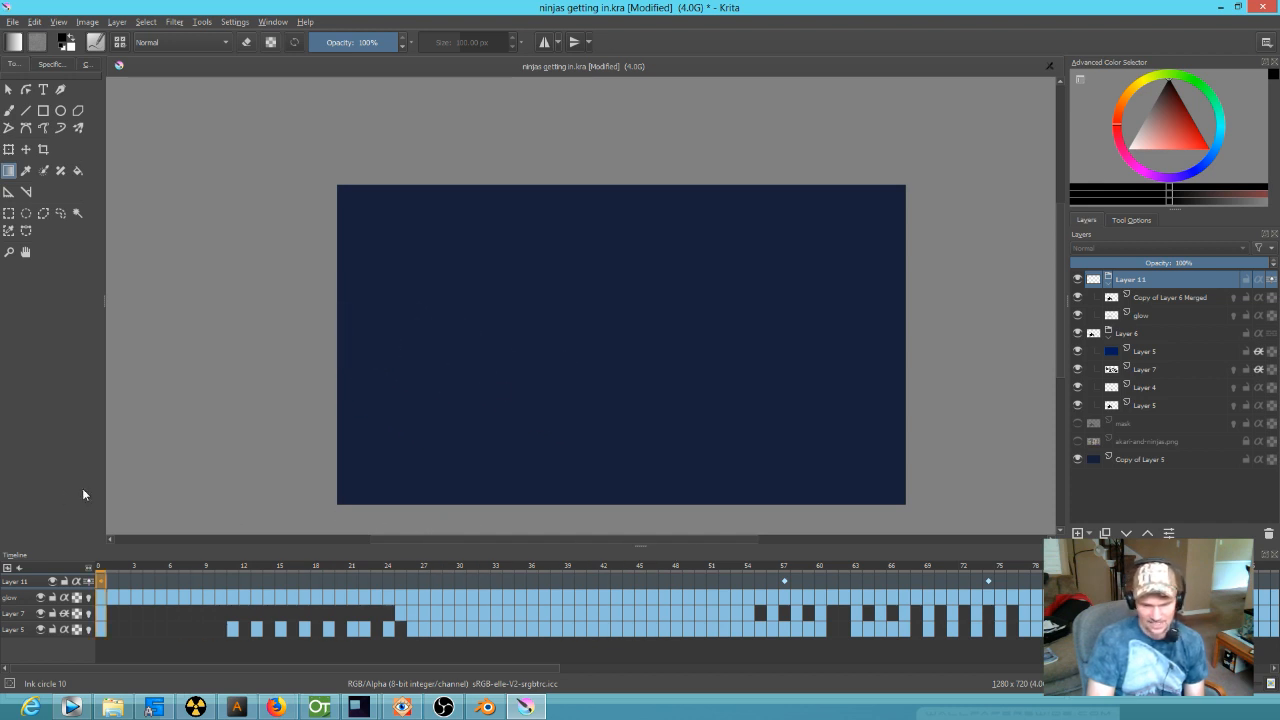
- Save the document with Copy of Layer 6 Merged as the active layer, and move to frame 3
left_click(1147, 340)
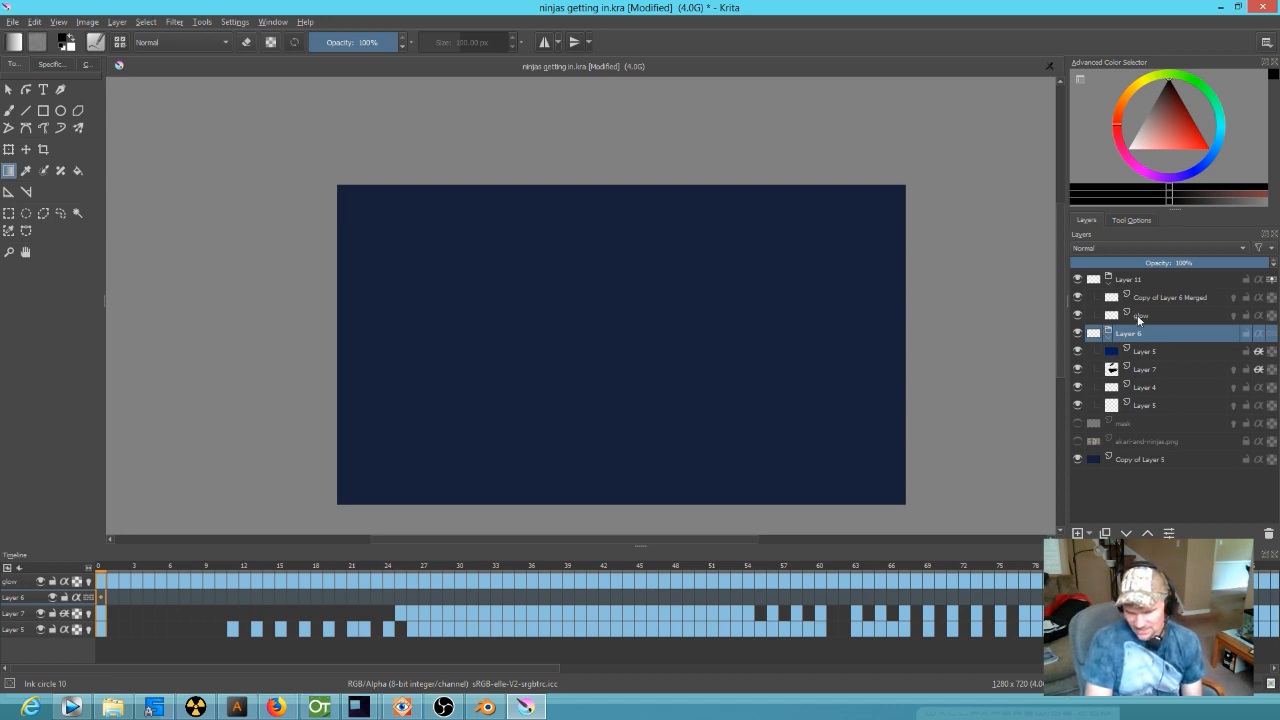
left_click(1139, 317)
left_click(1146, 298)
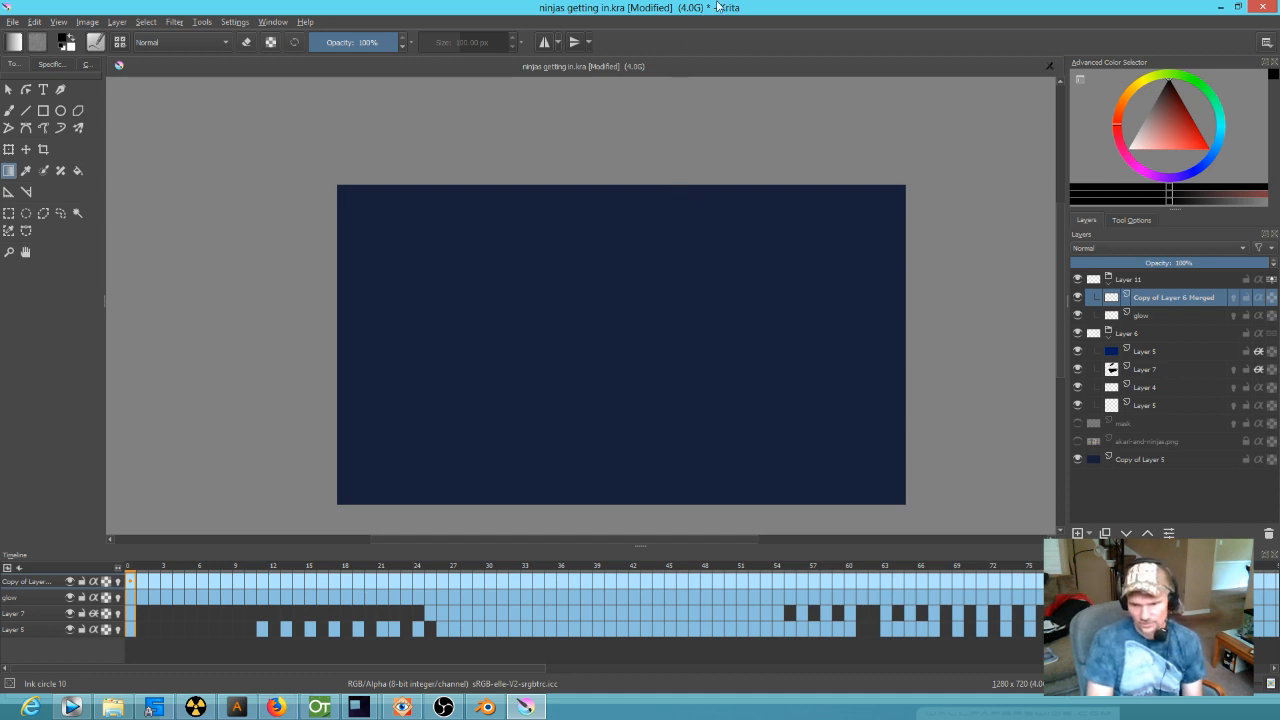
left_click(14, 22)
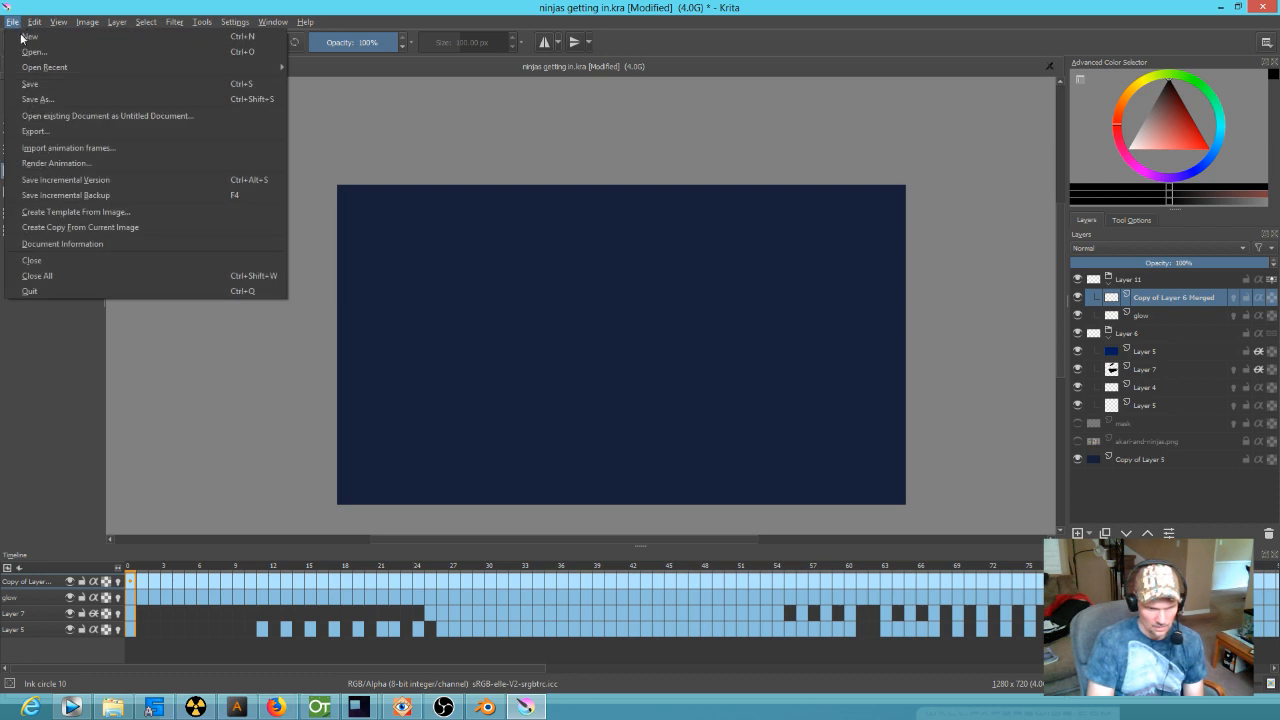
left_click(28, 86)
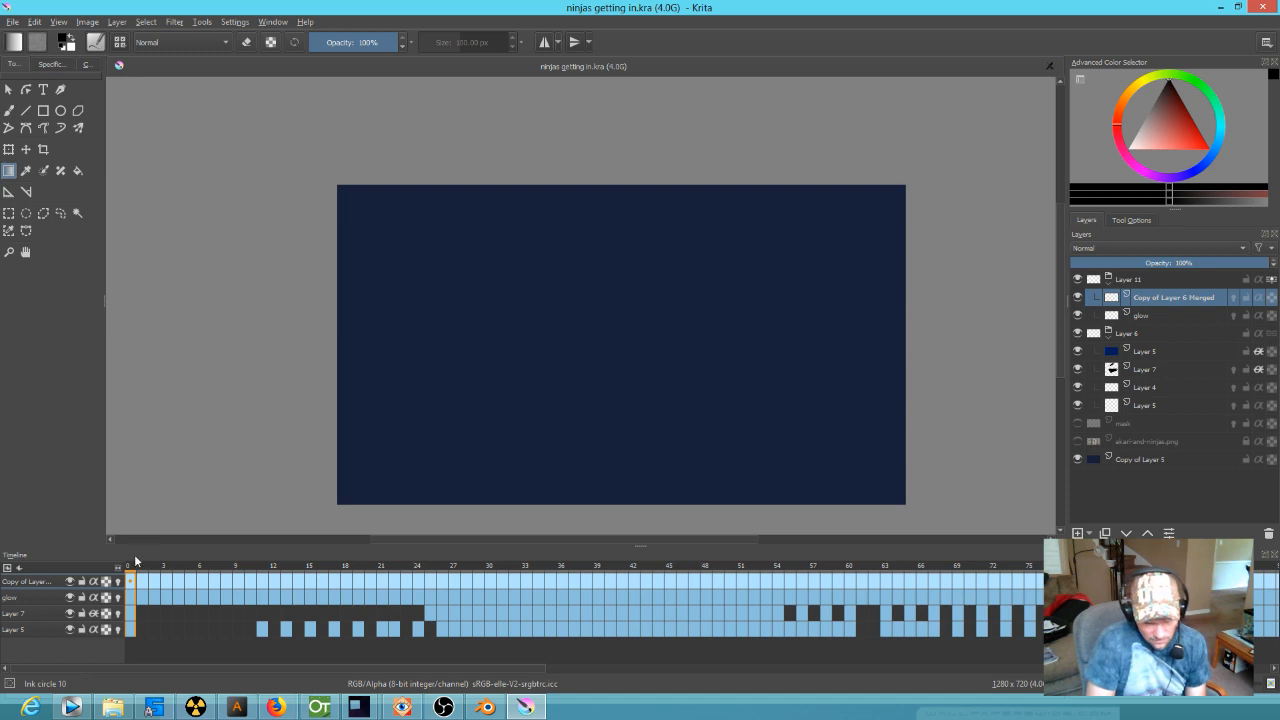
mouse_move(150, 576)
left_mouse_down()
mouse_move(237, 576)
mouse_move(166, 576)
left_mouse_up()
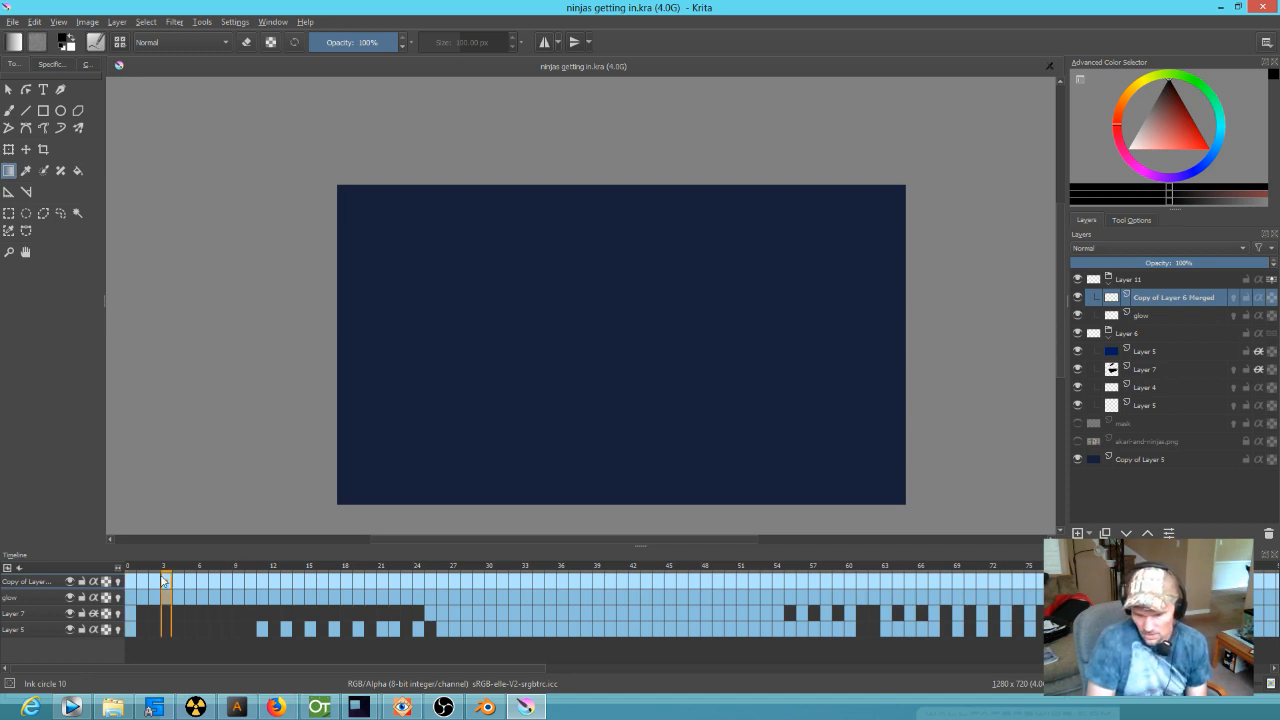
- Switch to OpenToonz and compare its memory use with Krita's in Task Manager, closing Task Manager when done
left_click(318, 707)
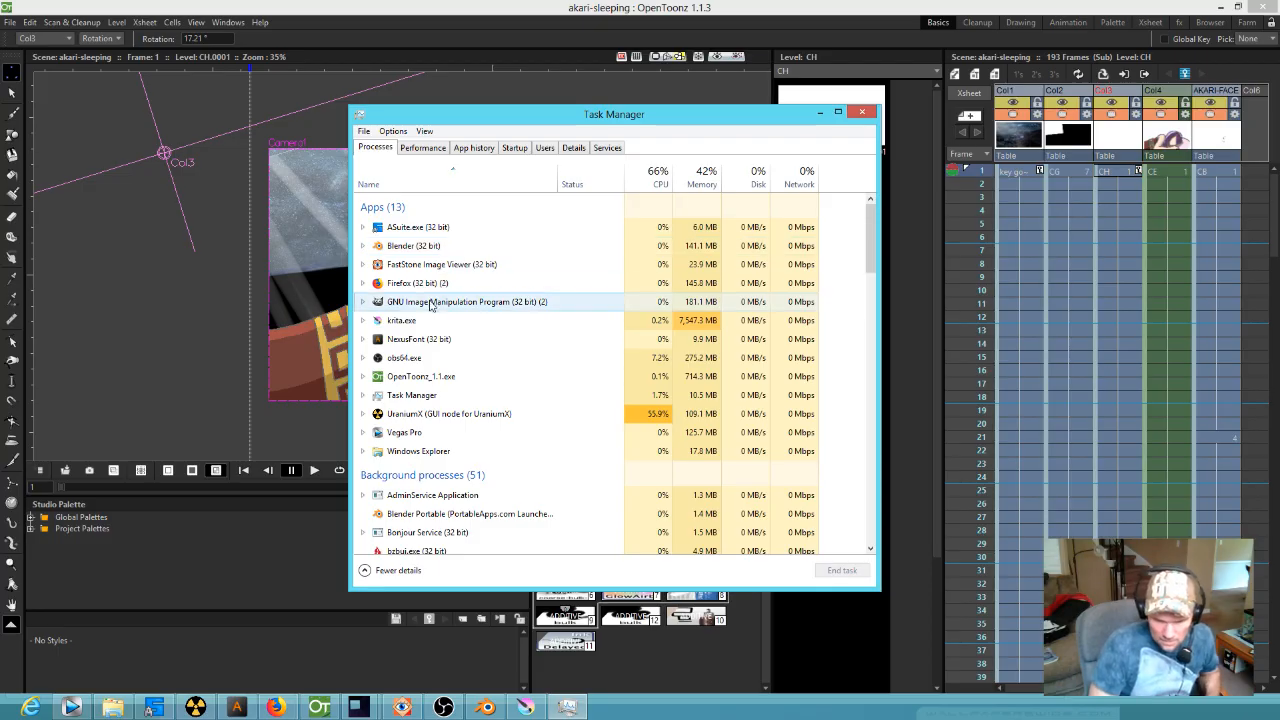
left_click(700, 382)
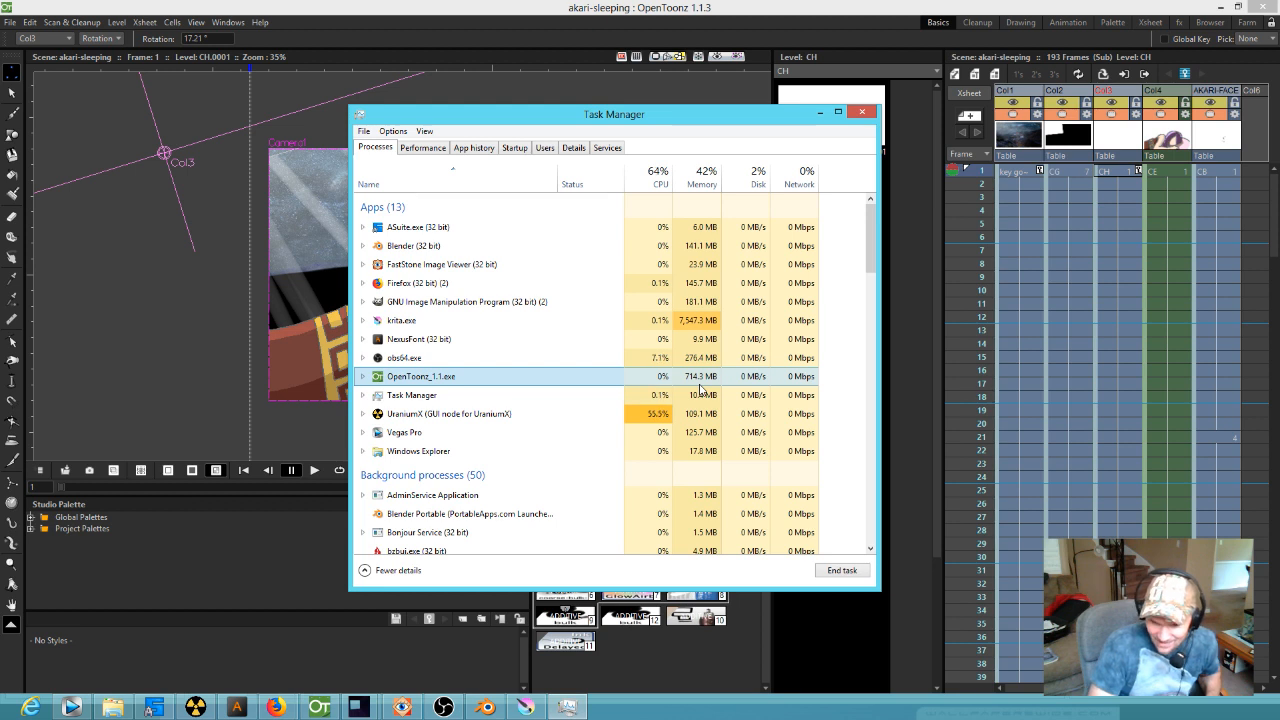
left_click(688, 320)
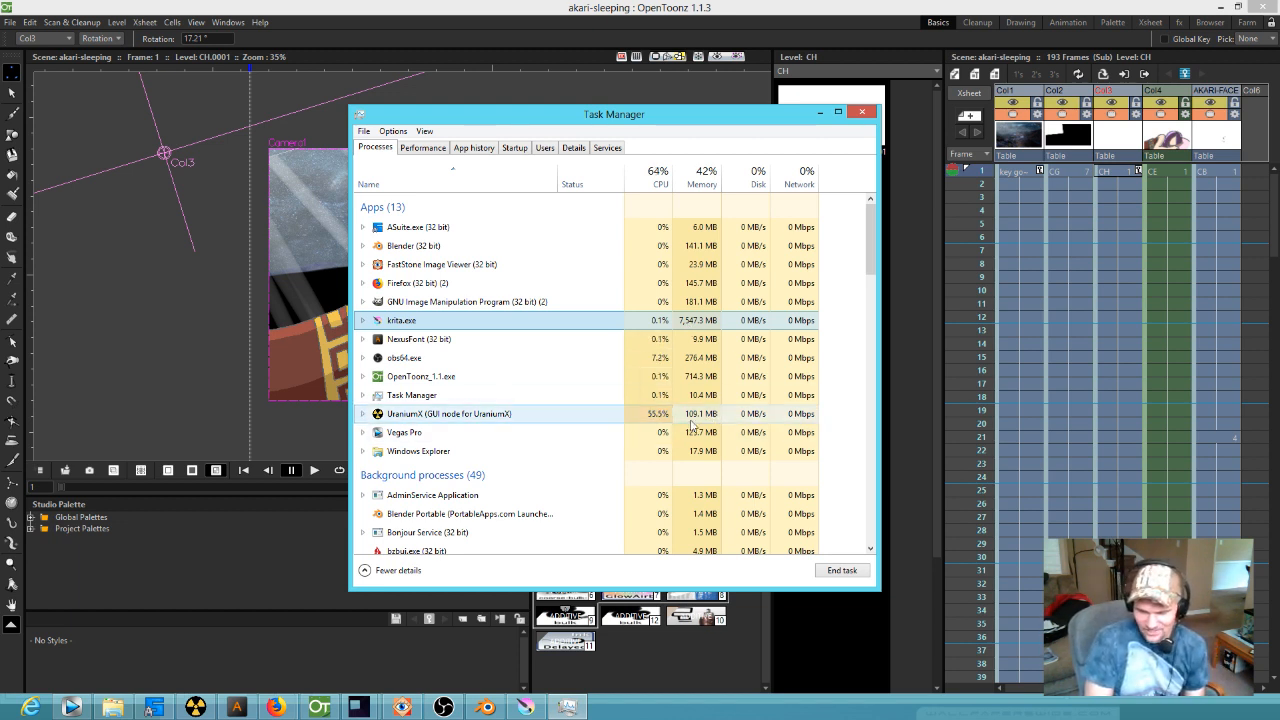
left_click(706, 376)
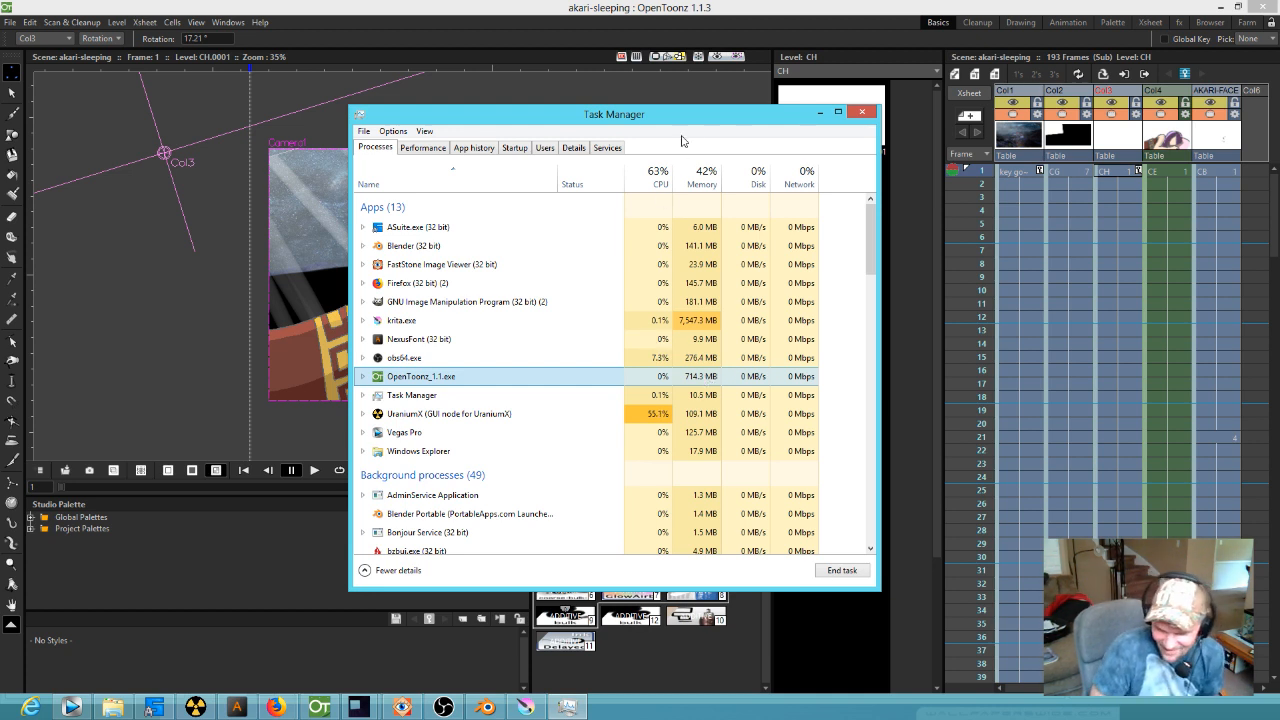
left_click_drag(704, 116, 697, 112)
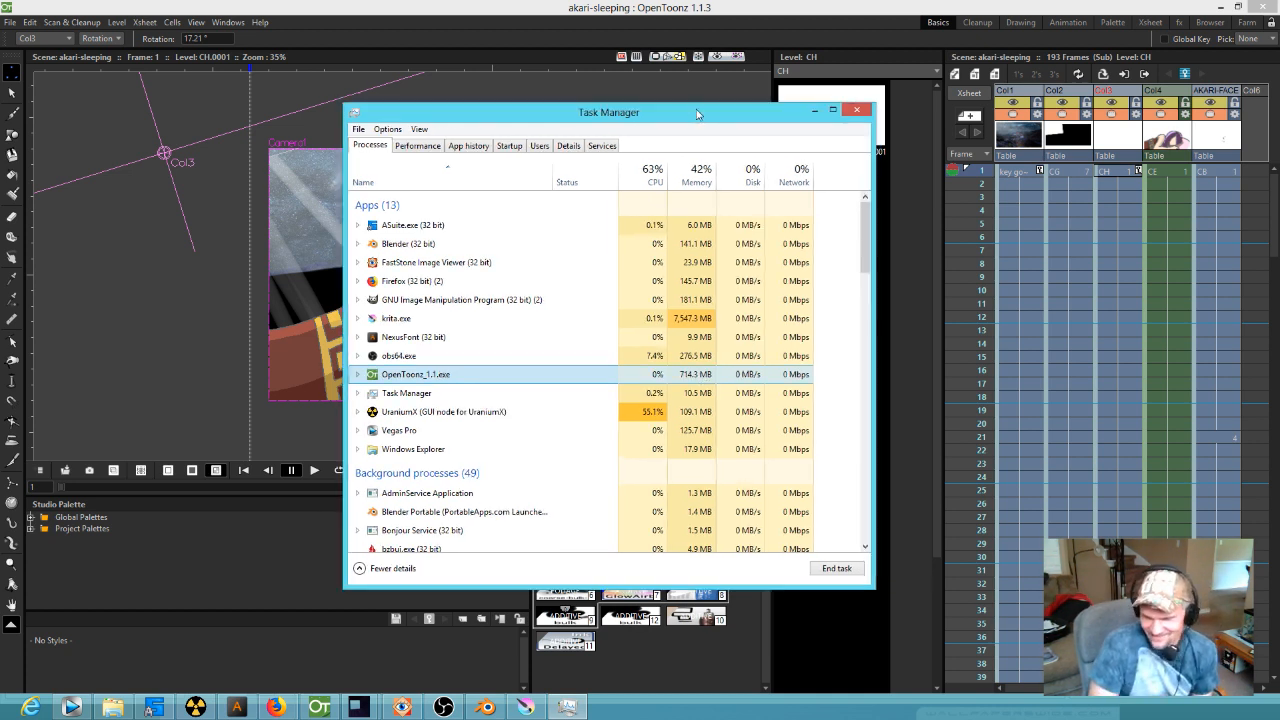
left_click(856, 110)
- Switch back to Krita and save the ninja document again
left_click(525, 707)
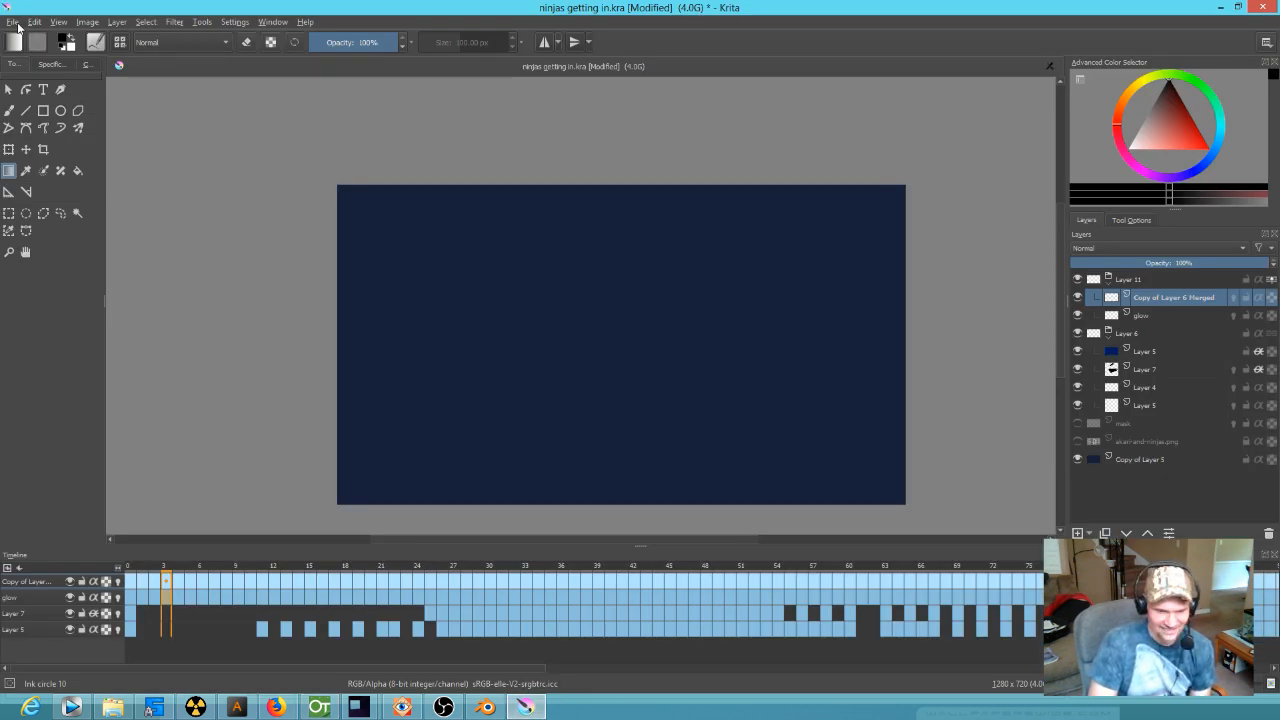
left_click(16, 23)
left_click(36, 86)
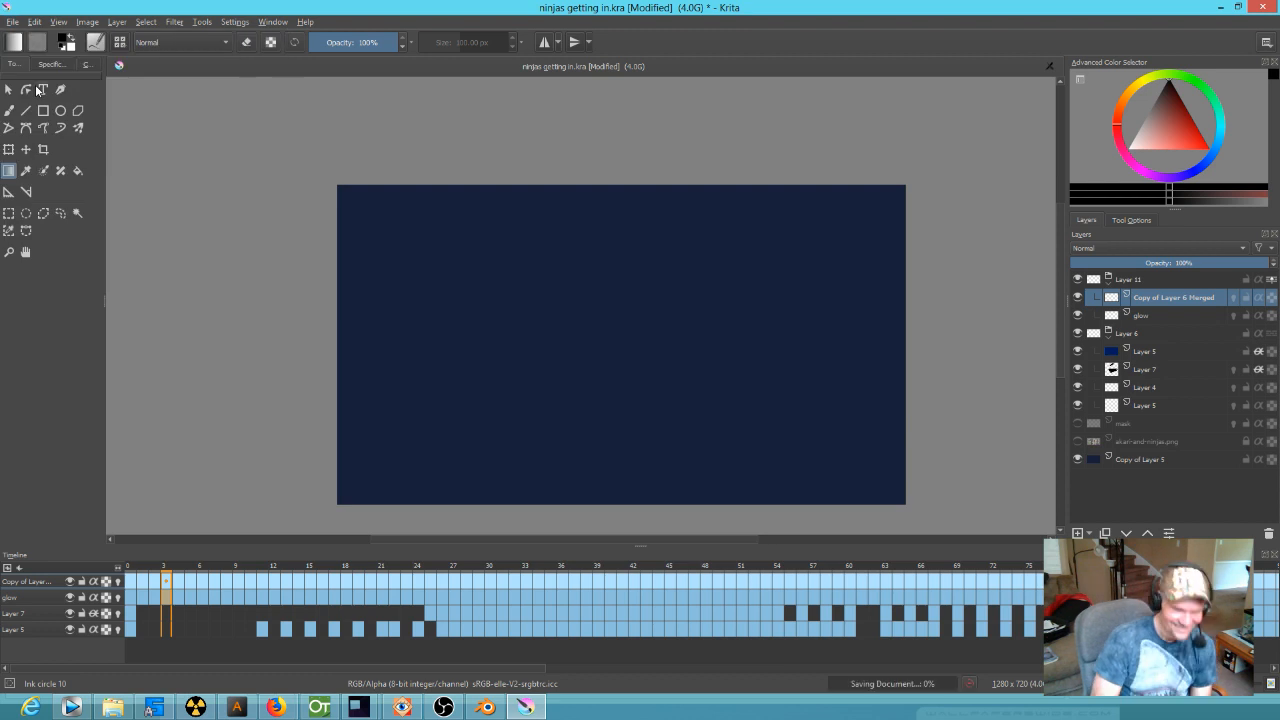
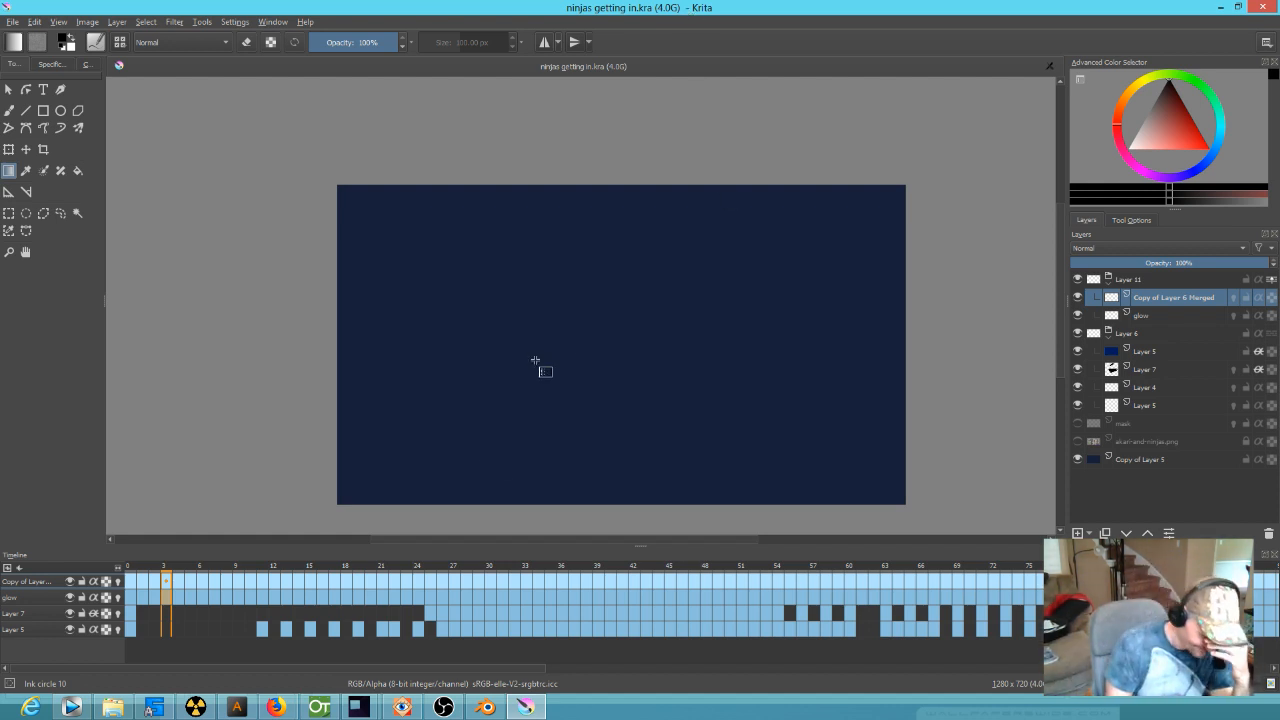
- Hide the Copy of Layer 5 background layer at frame 0, and select the Layer 11 group at frame 1
left_click_drag(418, 568, 128, 635)
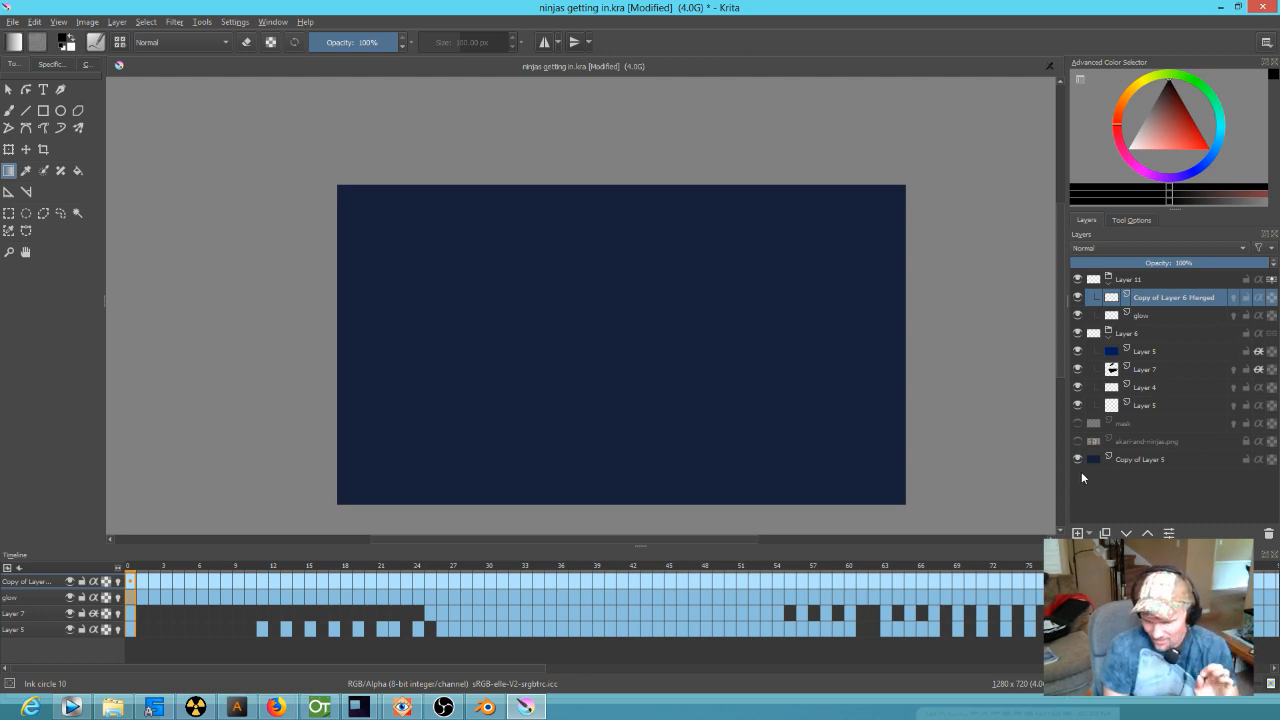
left_click(1077, 460)
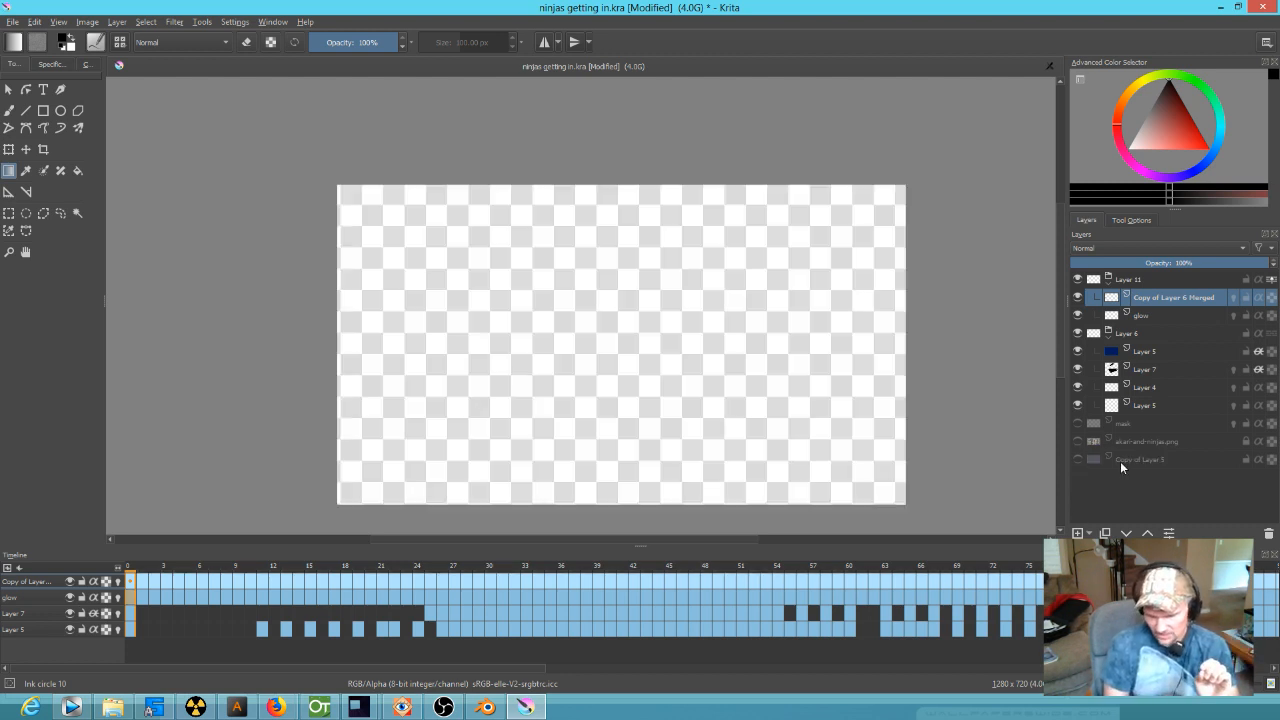
left_click(1138, 282)
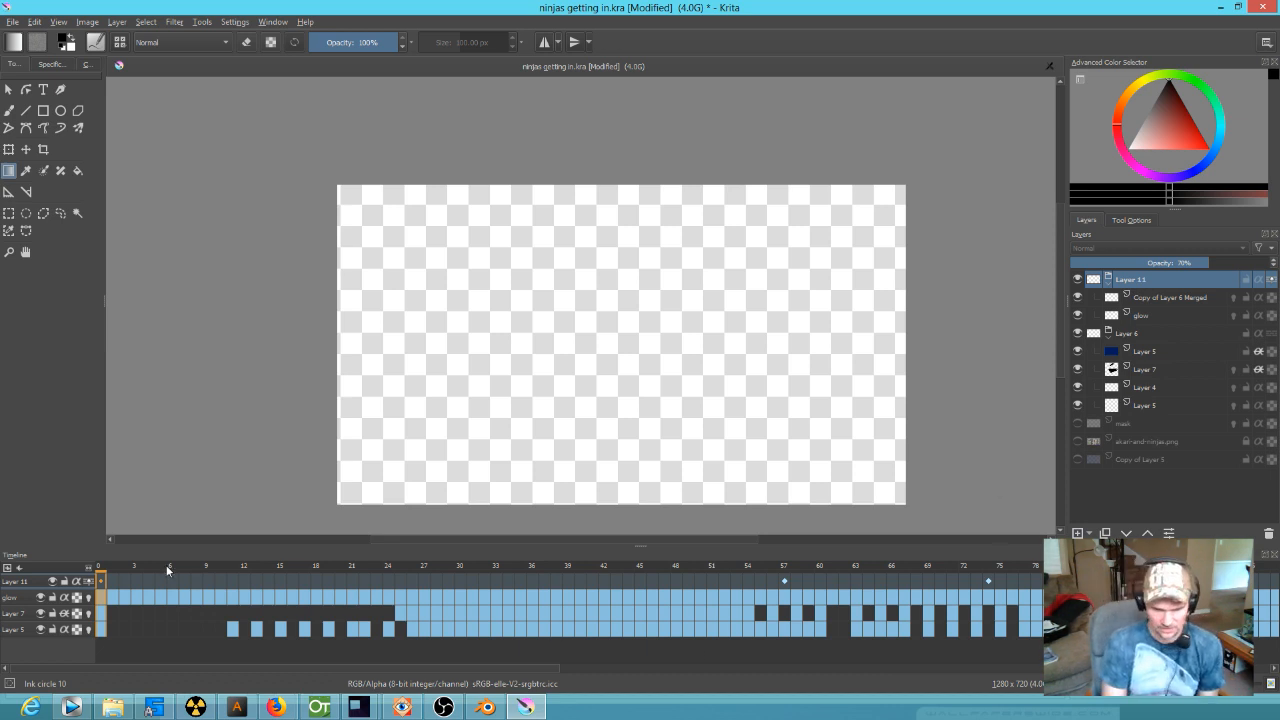
left_click_drag(112, 575, 2, 537)
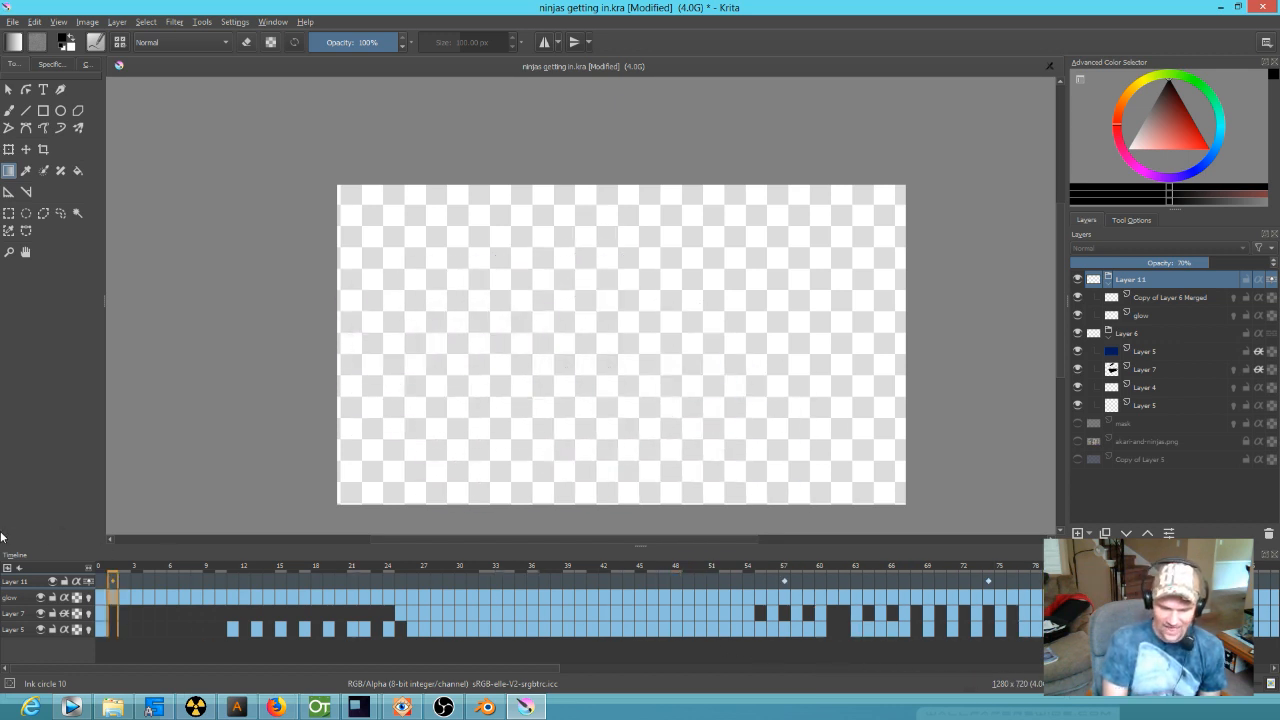
- Save the ninja document, and select Layer 11 at frame 0 of the timeline
left_click(13, 22)
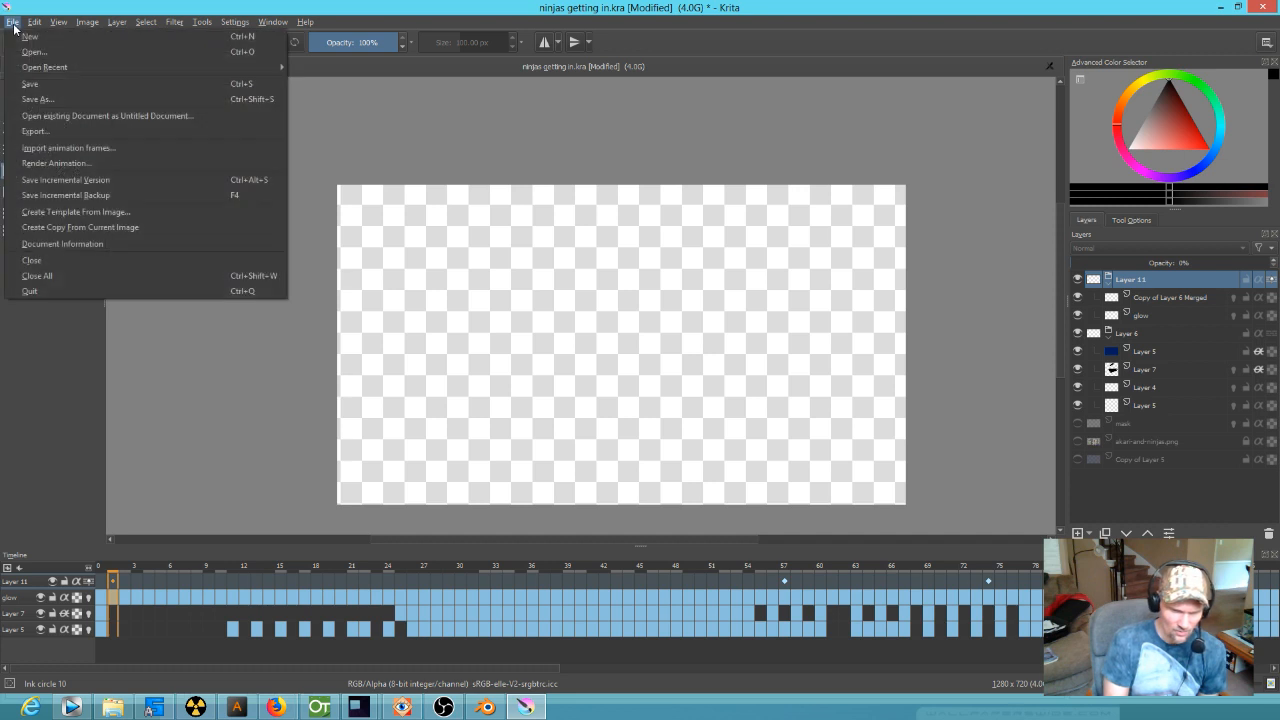
left_click(33, 86)
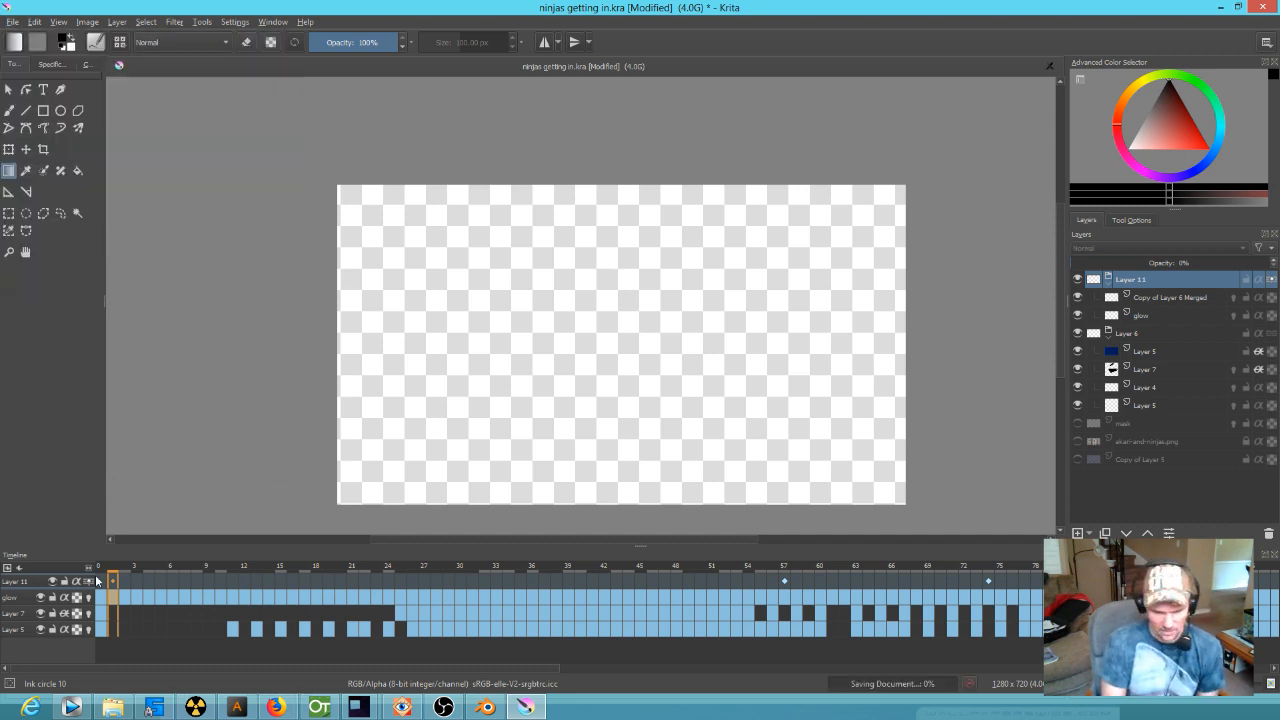
left_click_drag(102, 567, 58, 551)
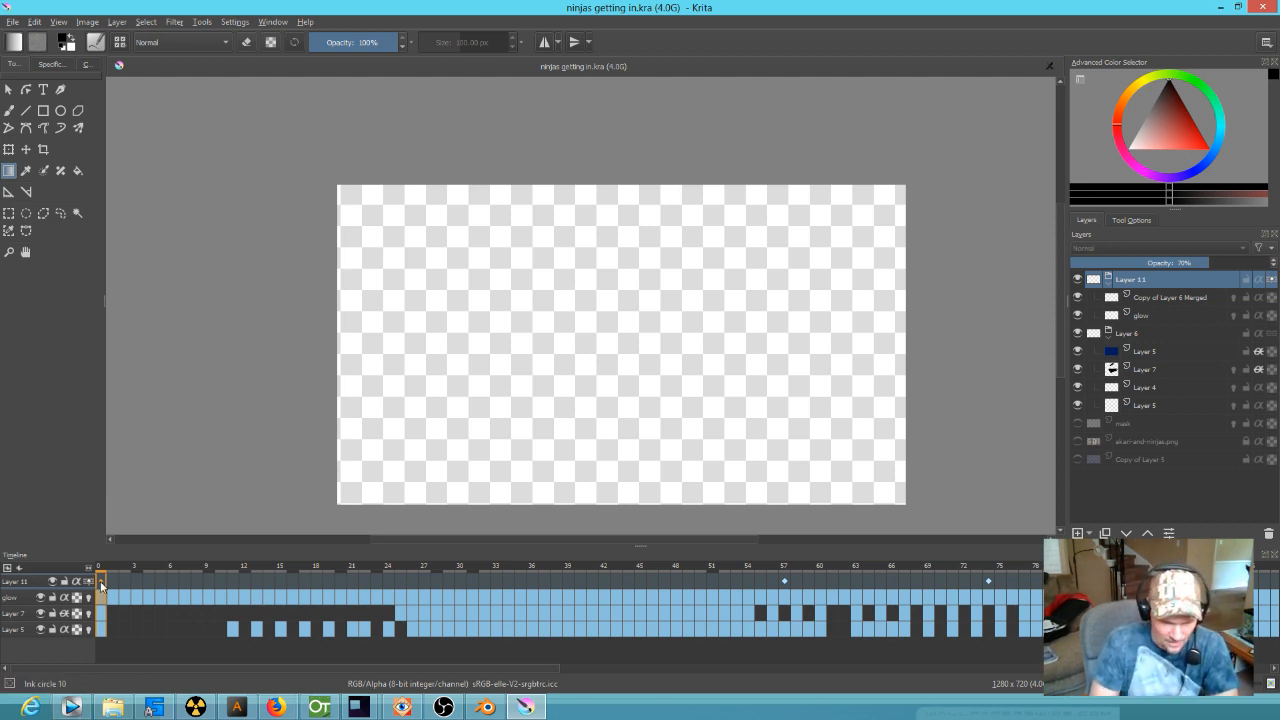
mouse_move(100, 583)
left_mouse_down()
mouse_move(593, 599)
mouse_move(100, 599)
left_mouse_up()
- Render frames 0 to 225 as a PNG image sequence named NINJASENTER.0000., replacing the old frames, and scrub back to frame 38
left_click(13, 22)
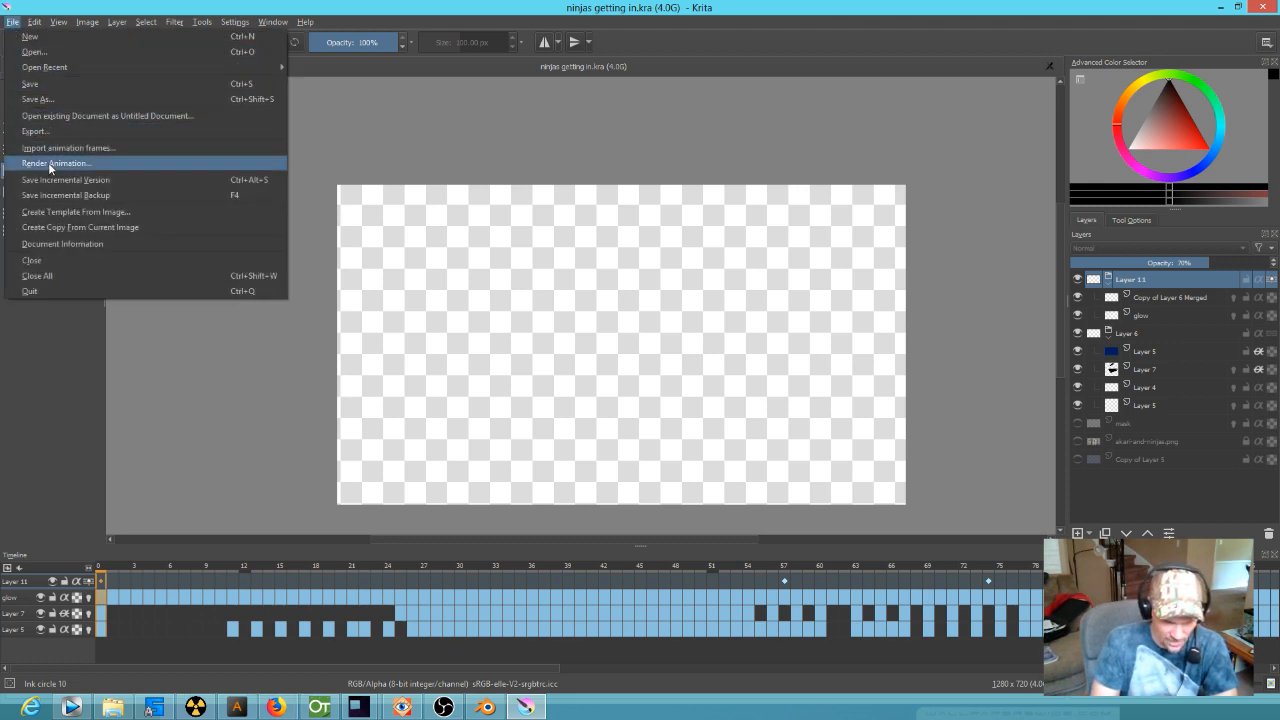
left_click(54, 163)
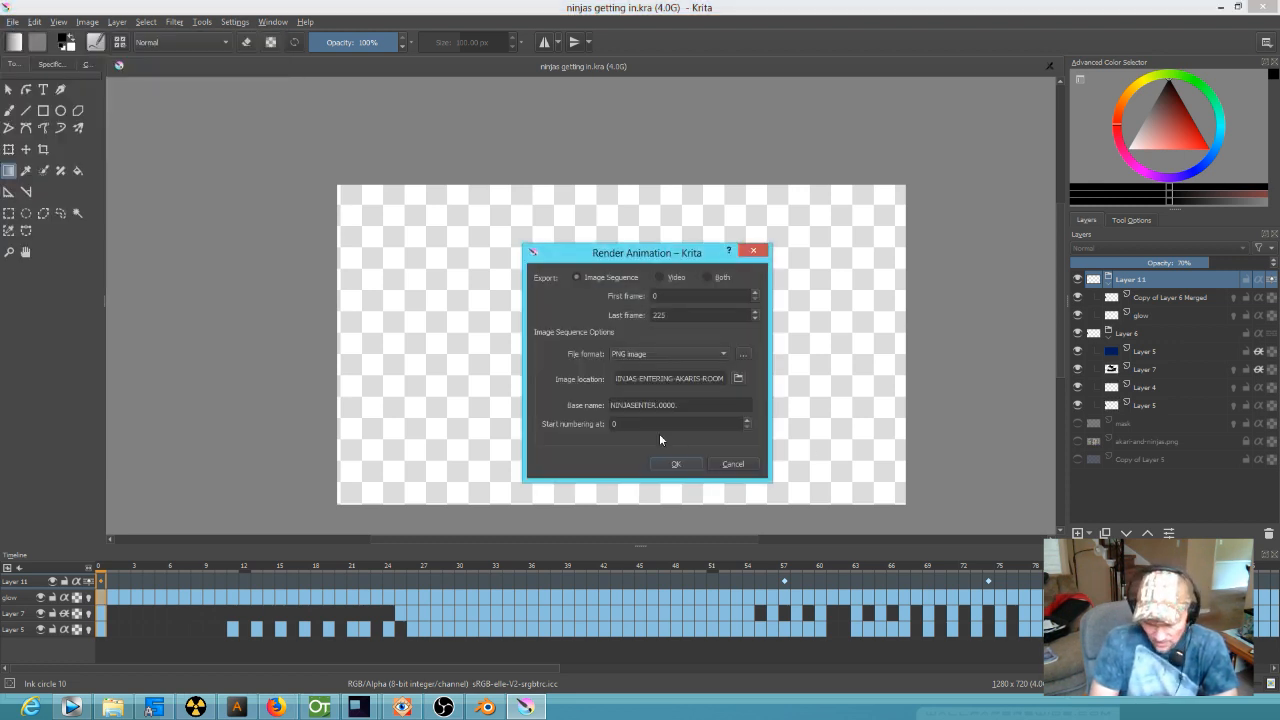
left_click(676, 464)
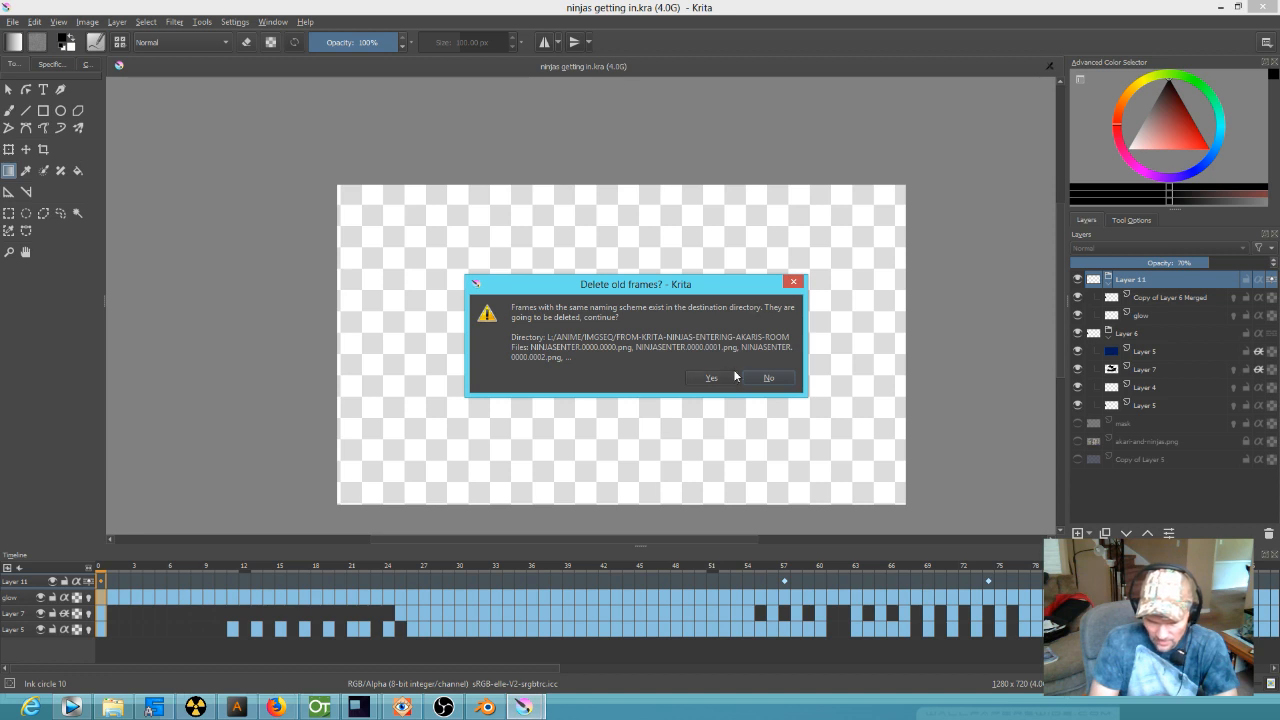
left_click(733, 377)
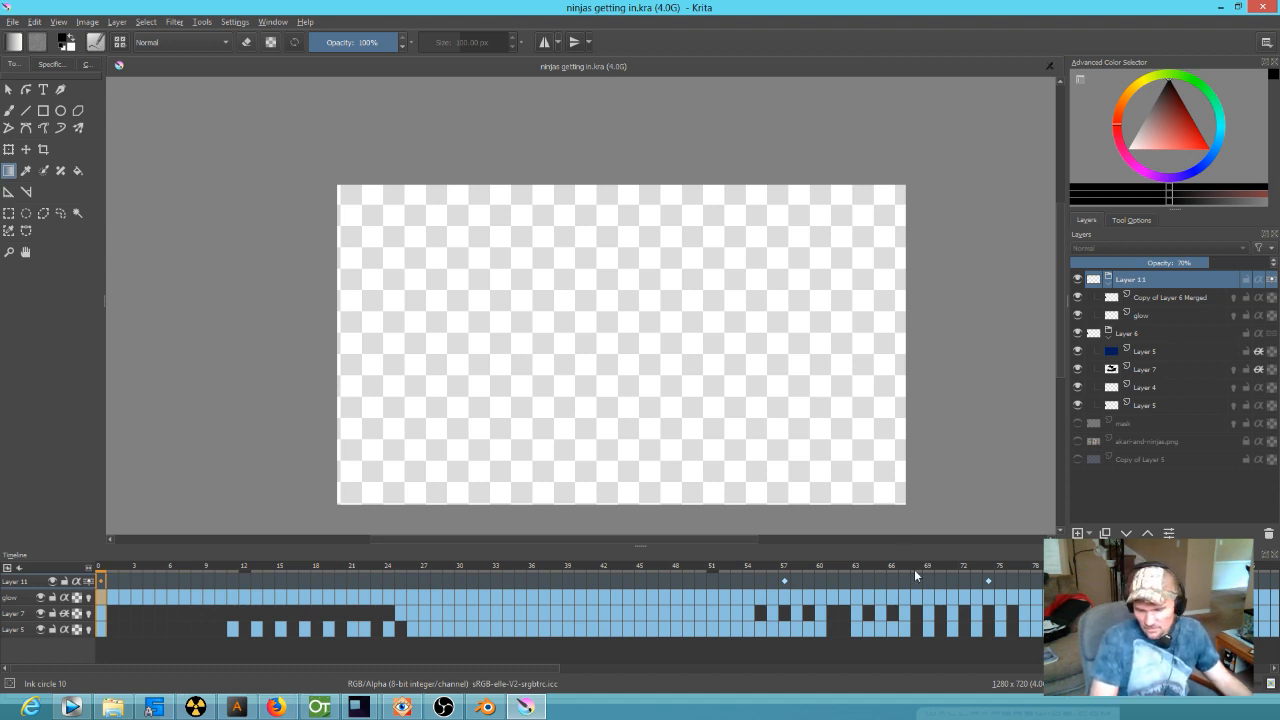
left_click_drag(924, 564, 544, 576)
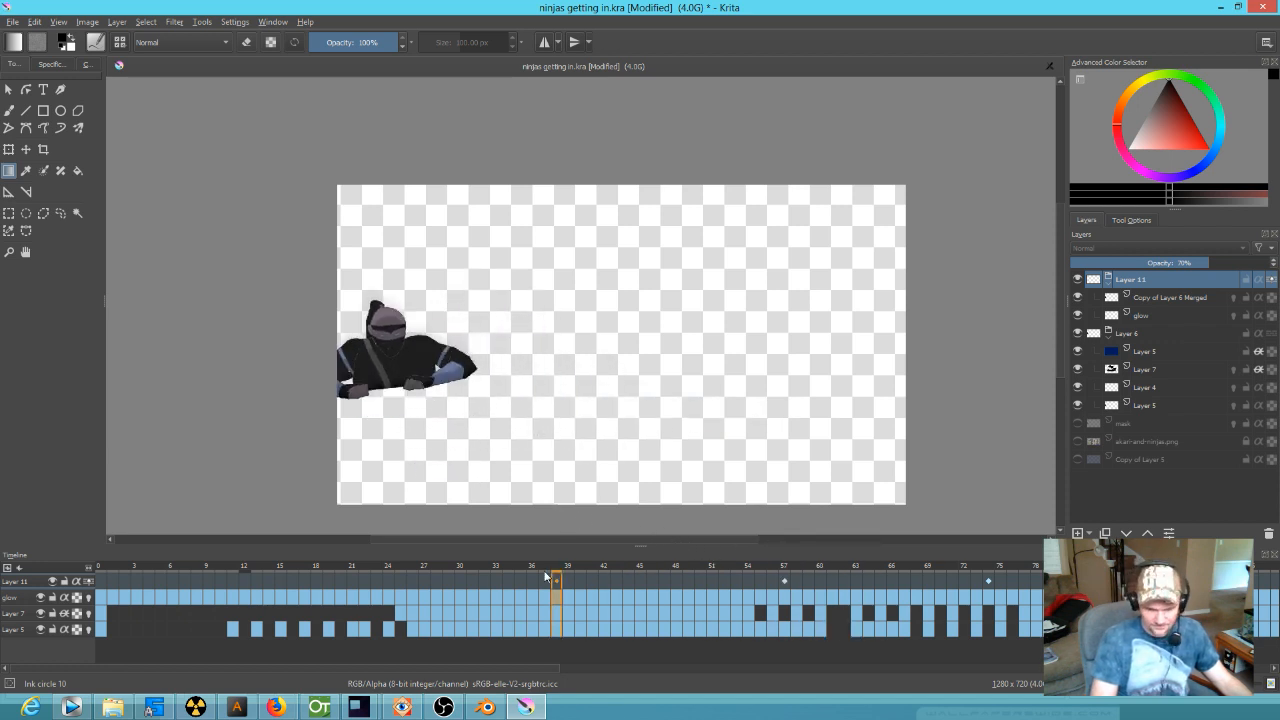
- Switch to Blender, save the scene, and reopen ninjas getting into the room ink.blend from the recent files
left_click(484, 707)
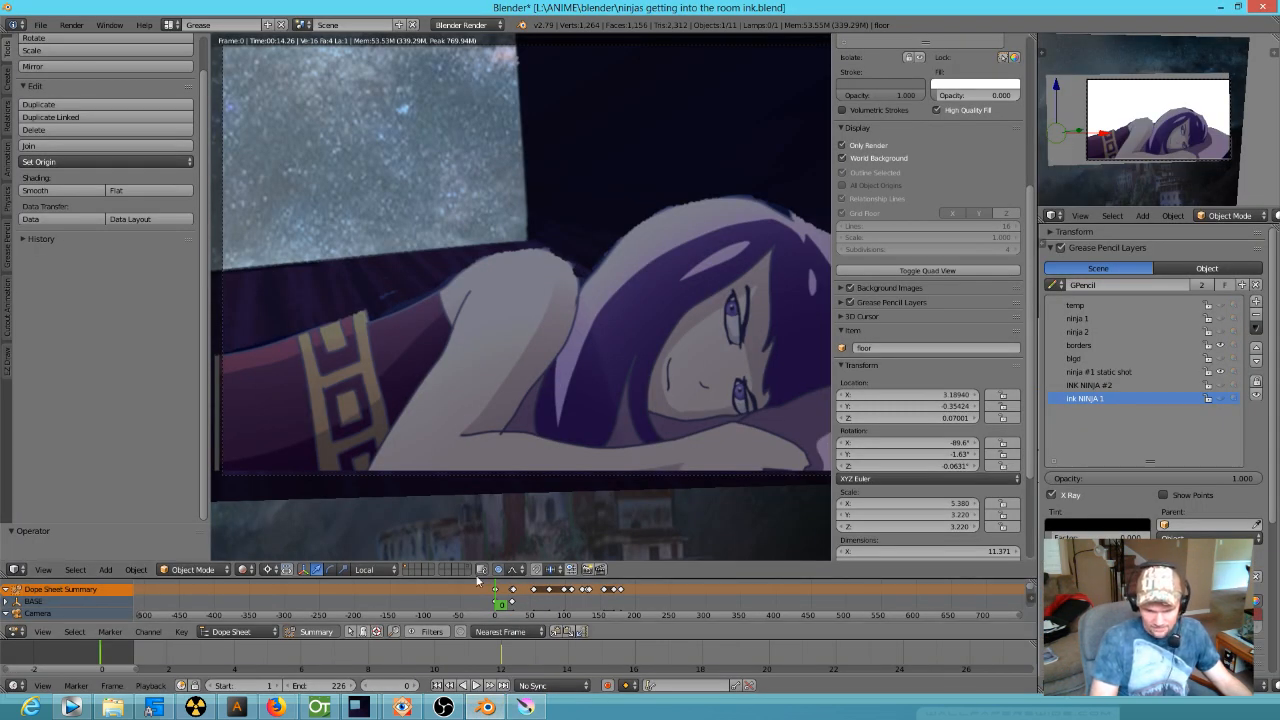
left_click(40, 27)
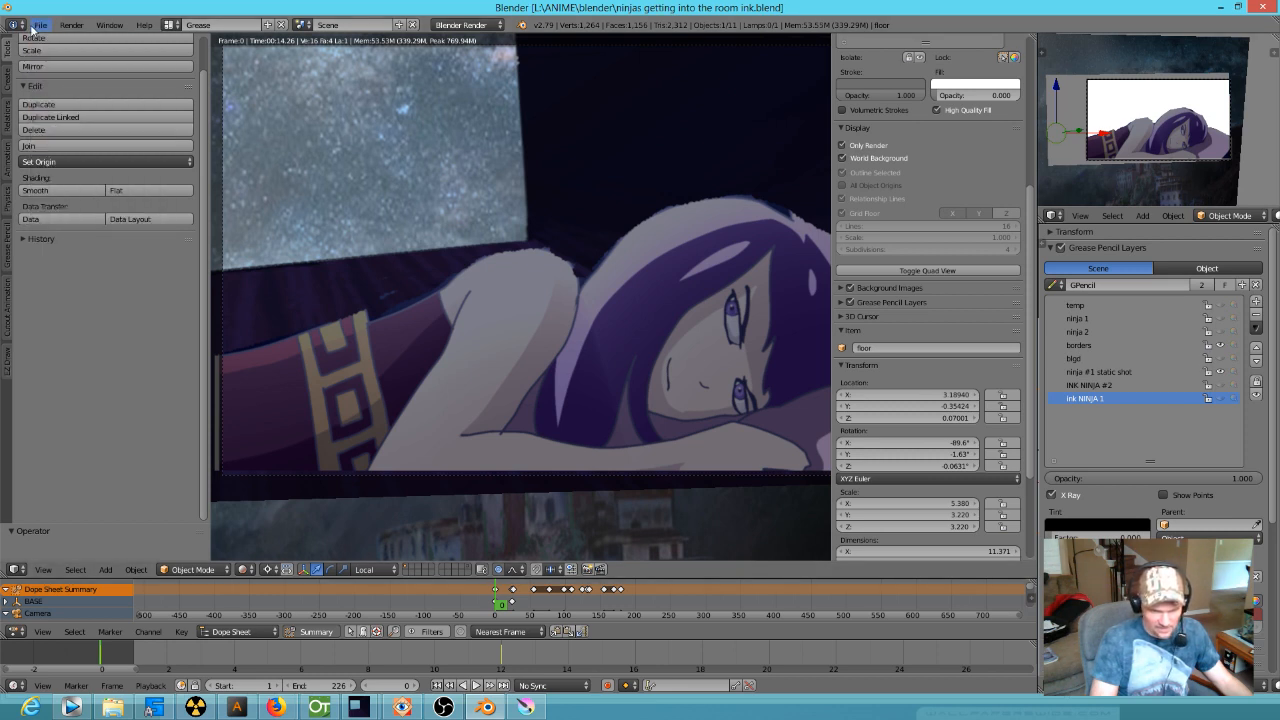
left_click(40, 27)
mouse_move(71, 70)
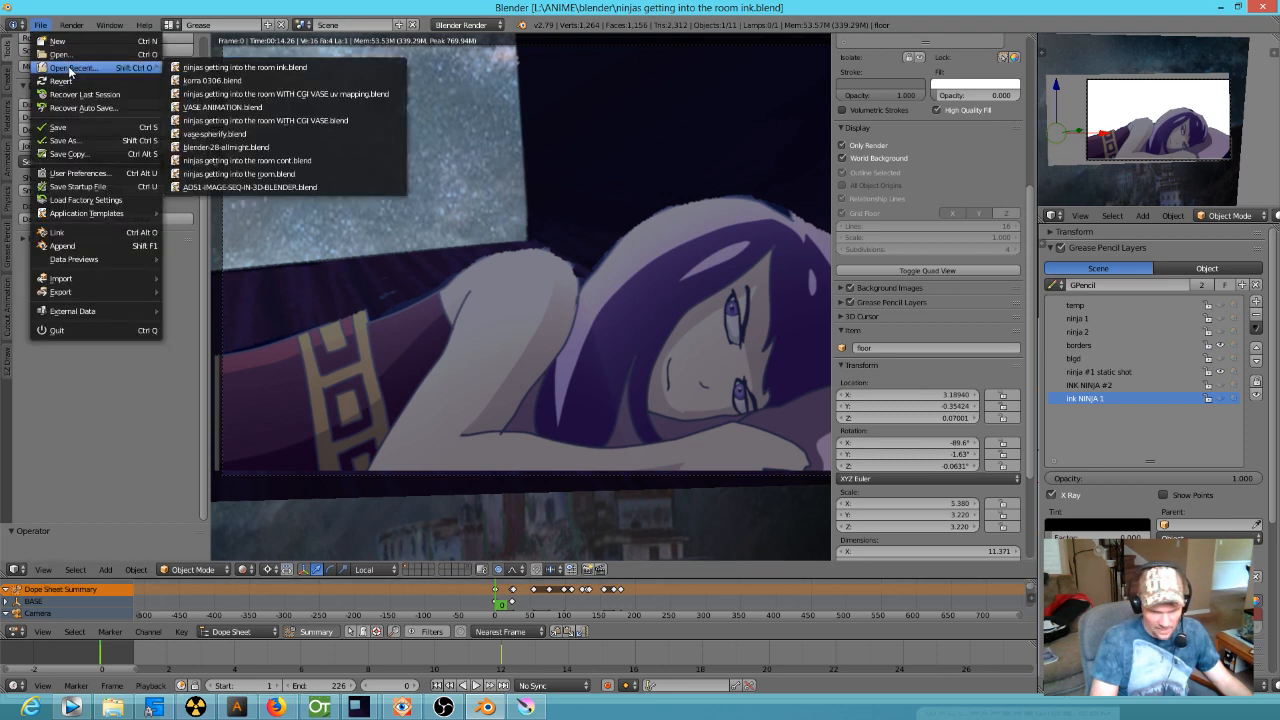
left_click(245, 68)
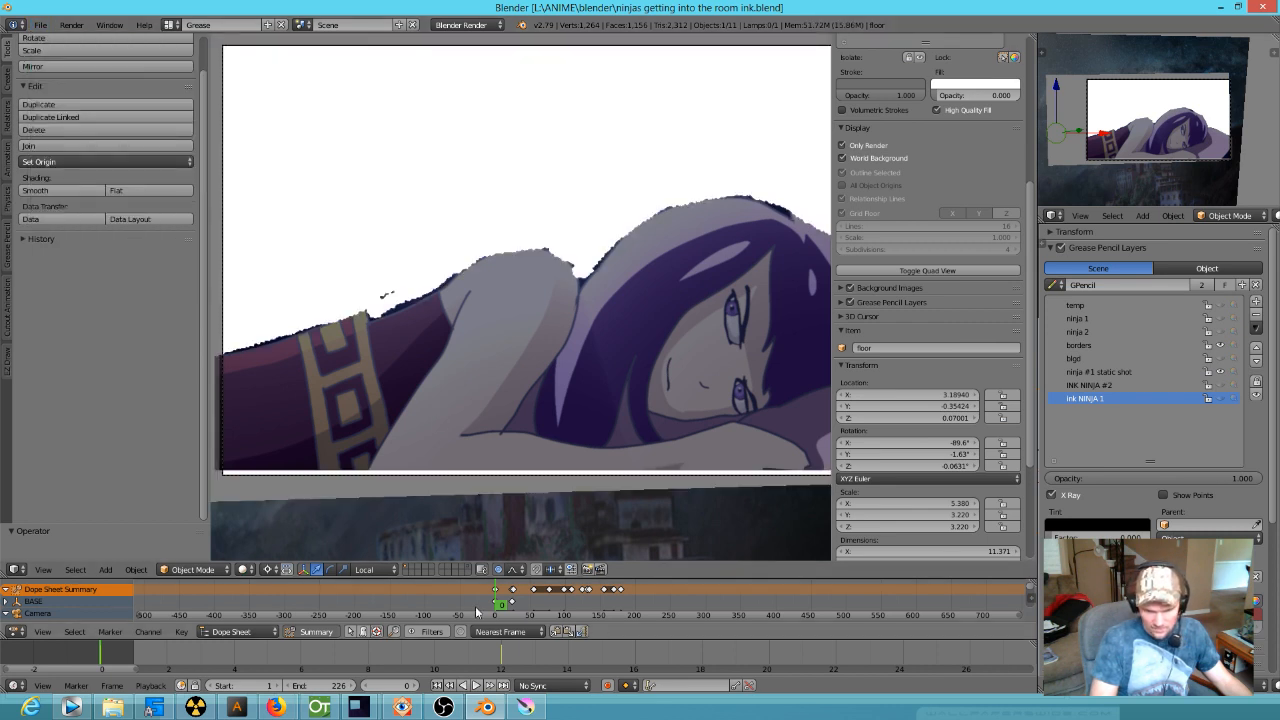
left_click(40, 28)
mouse_move(70, 67)
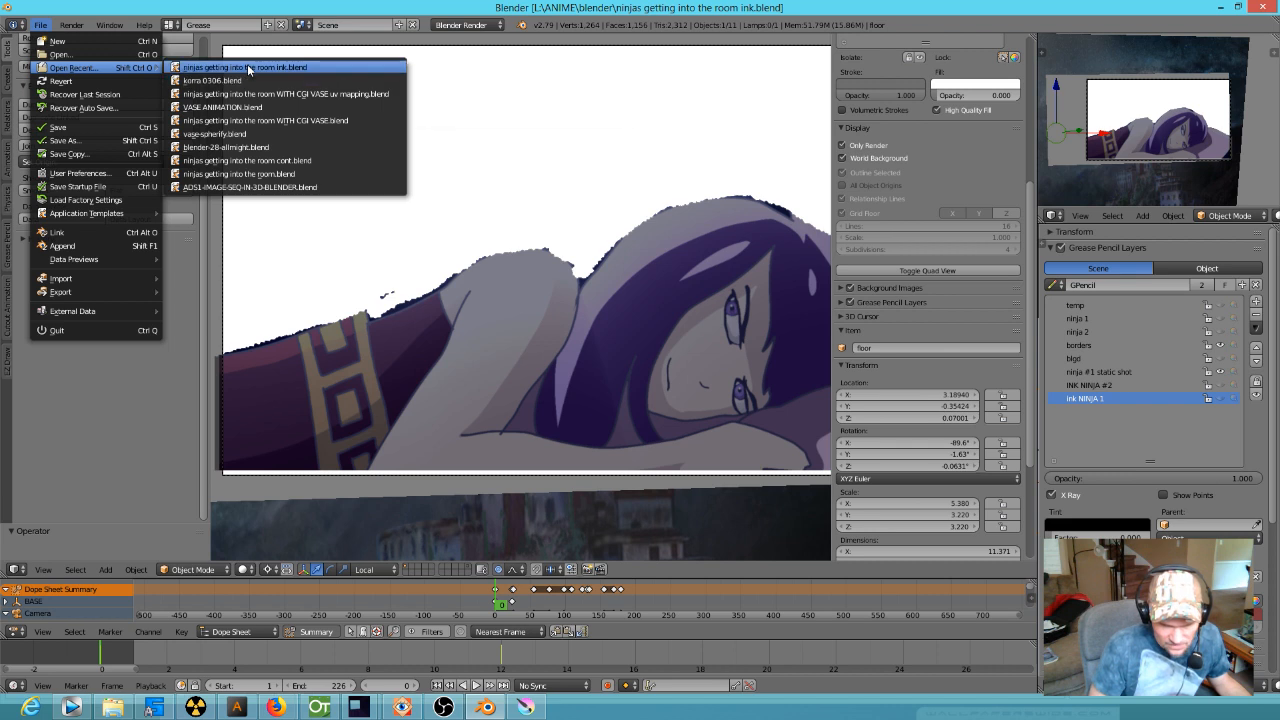
key("Escape")
- Change the main 3D view's shading from solid so the room and starry sky show behind the character
mouse_move(503, 606)
left_mouse_down()
mouse_move(615, 608)
mouse_move(497, 607)
left_mouse_up()
scroll(437, 343, "down", 2)
scroll(437, 343, "down", 4)
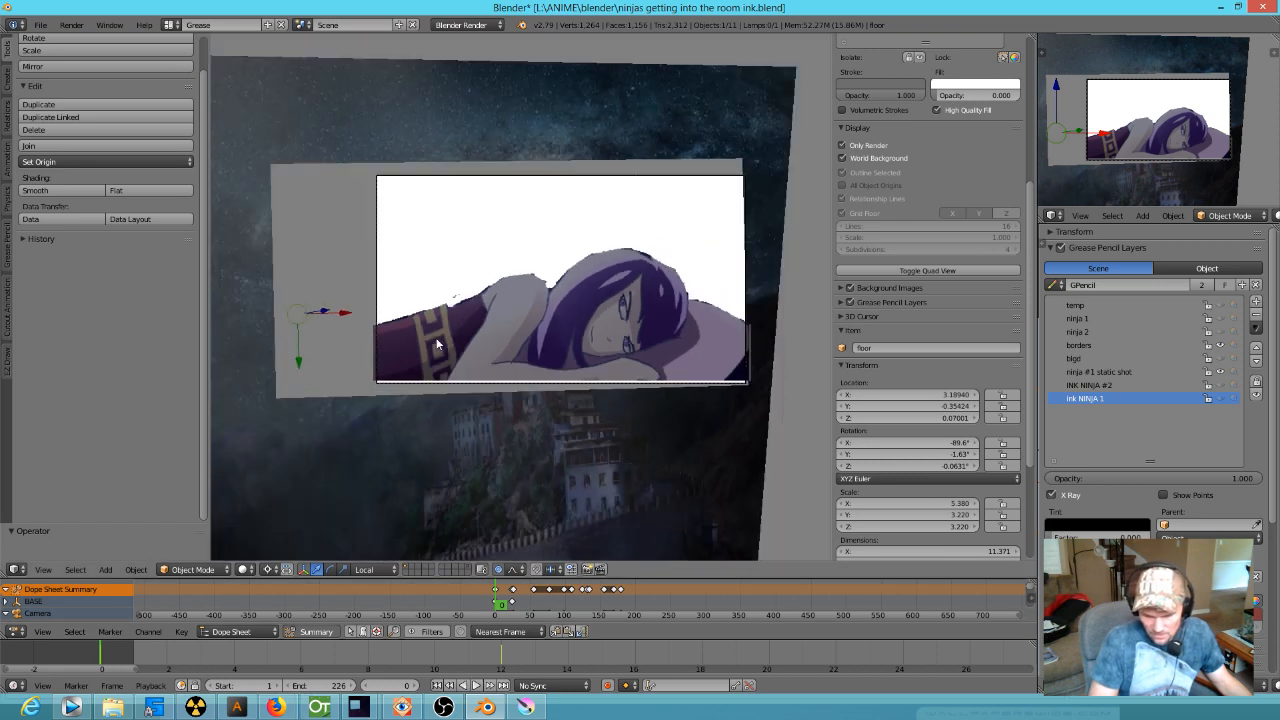
scroll(420, 338, "up", 2)
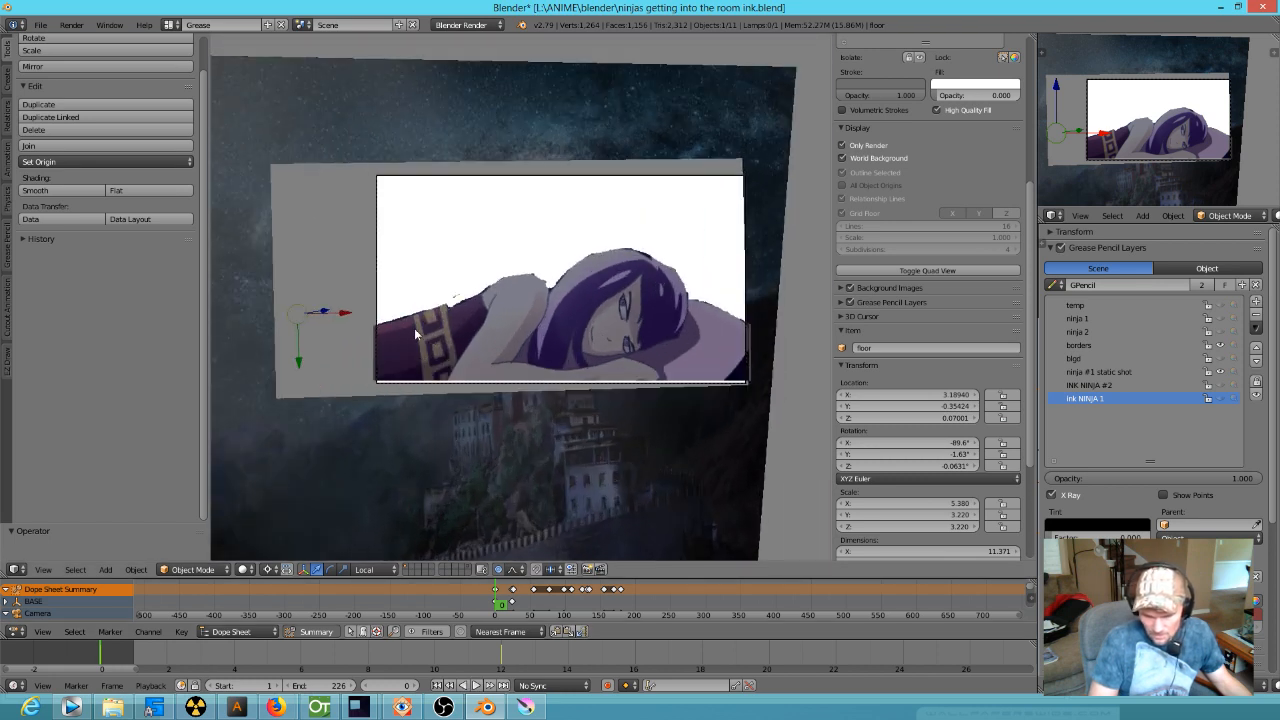
left_click(242, 569)
left_click(274, 503)
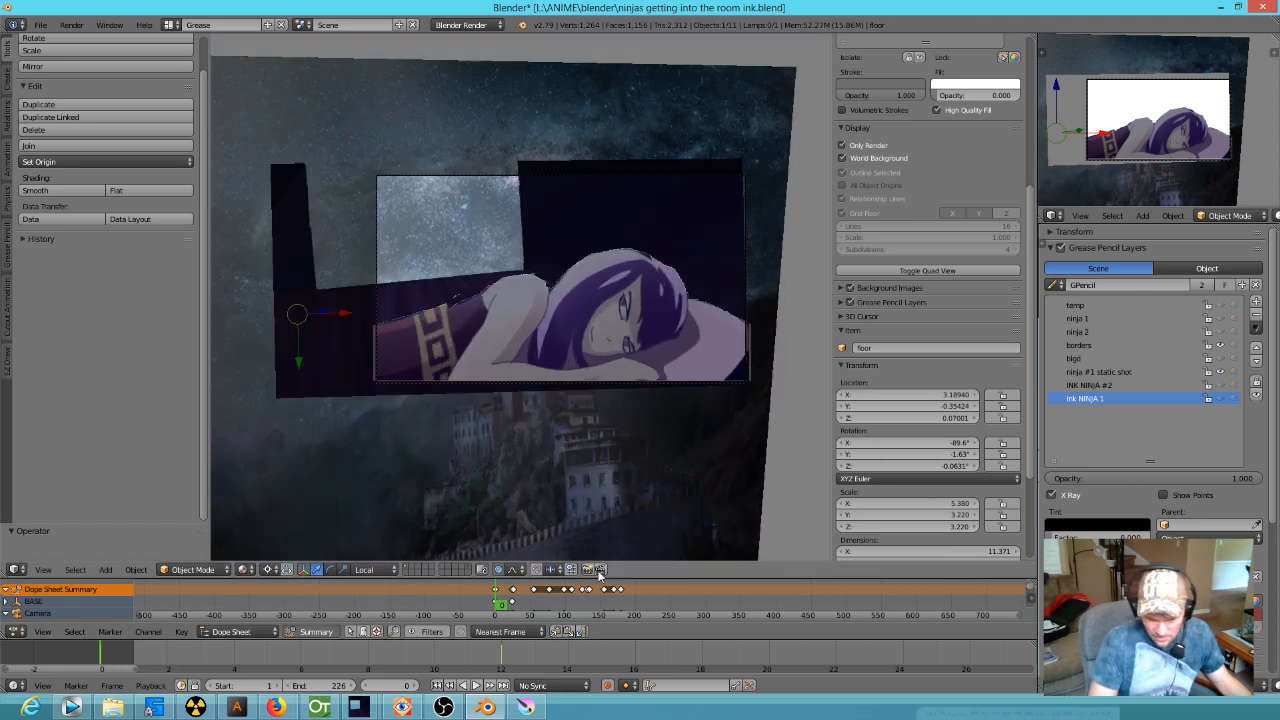
left_click(244, 569)
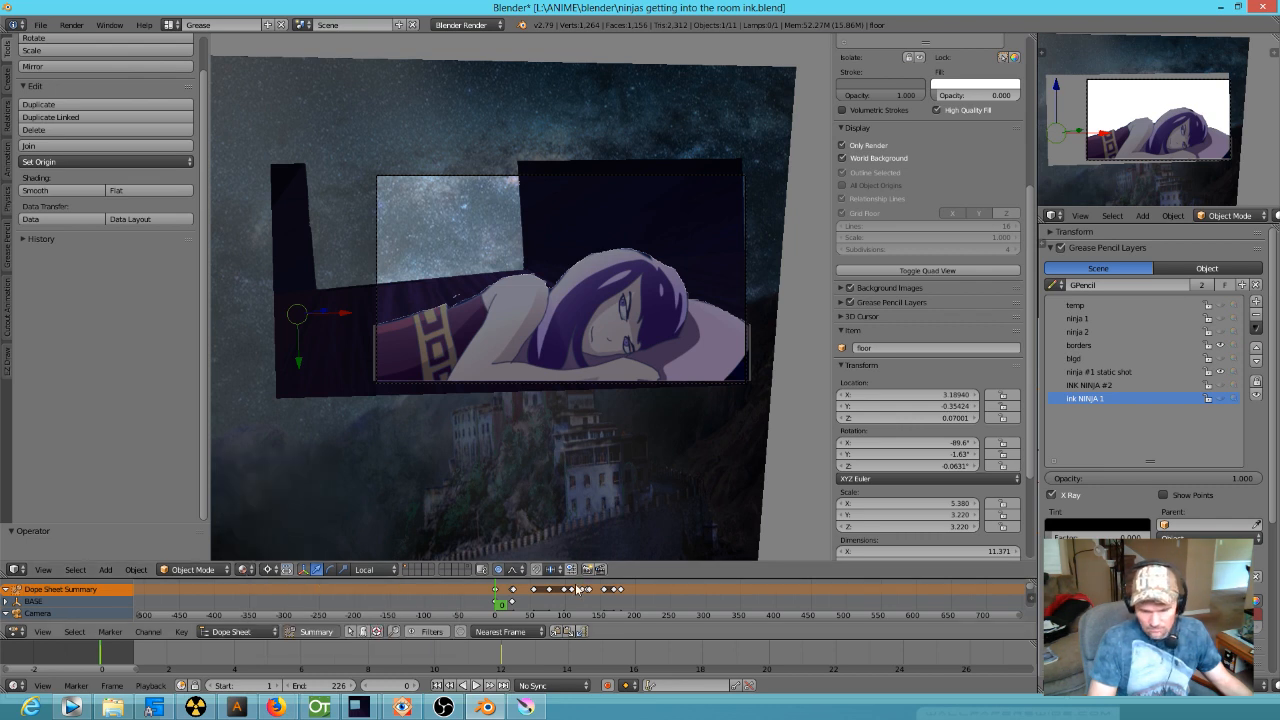
- Examine the rendered ninja sequence against the room background at frames 49 and 66
mouse_move(508, 605)
left_mouse_down()
mouse_move(546, 617)
mouse_move(531, 607)
left_mouse_up()
scroll(544, 447, "up", 5)
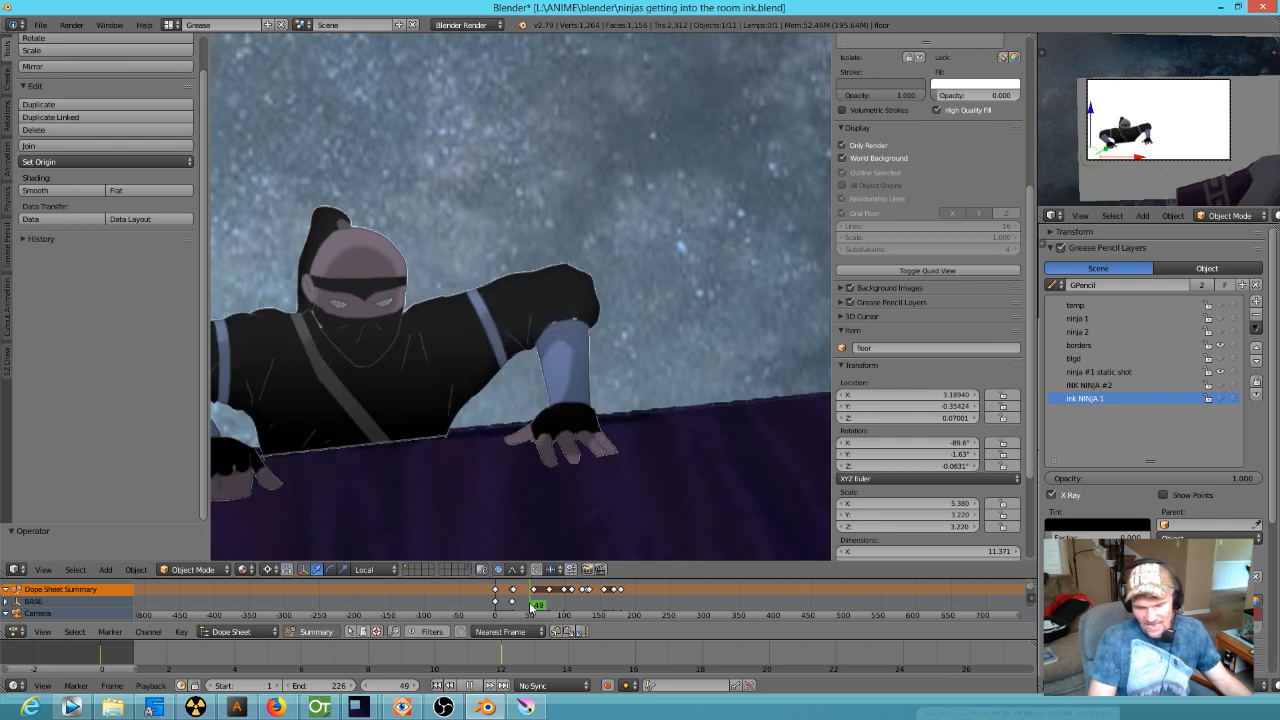
scroll(531, 607, "up", 6)
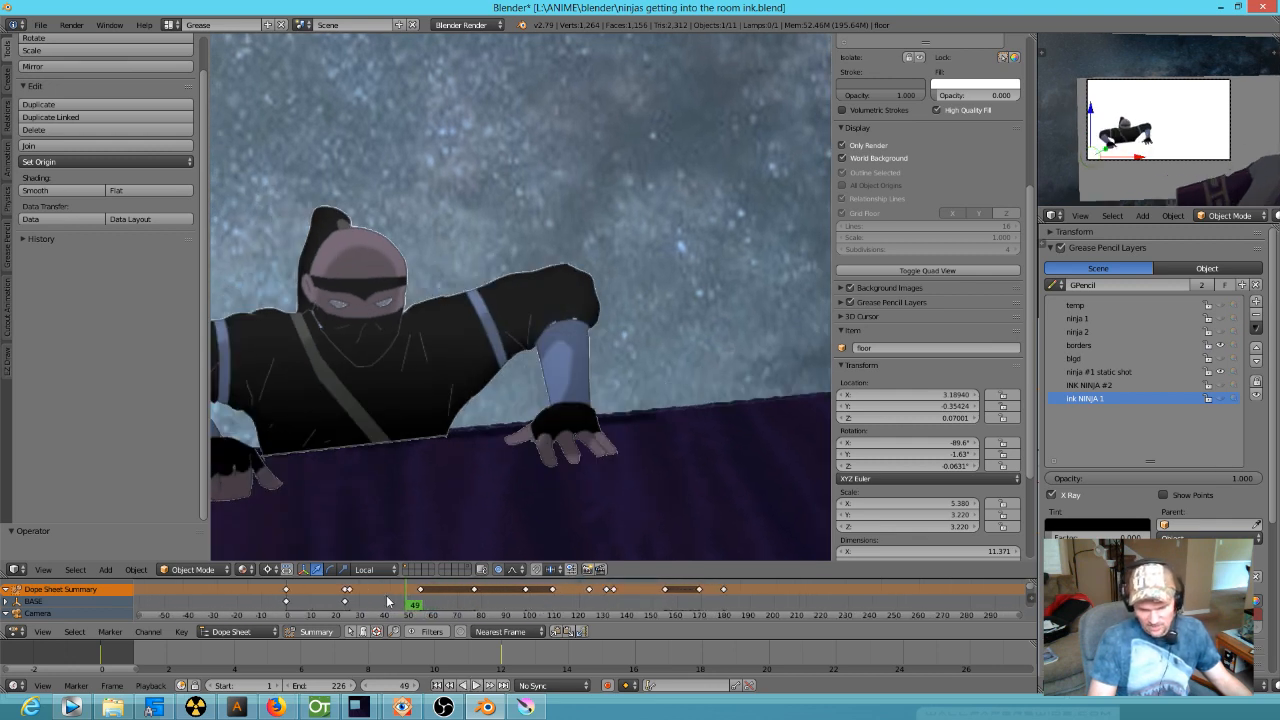
left_click_drag(274, 603, 450, 594)
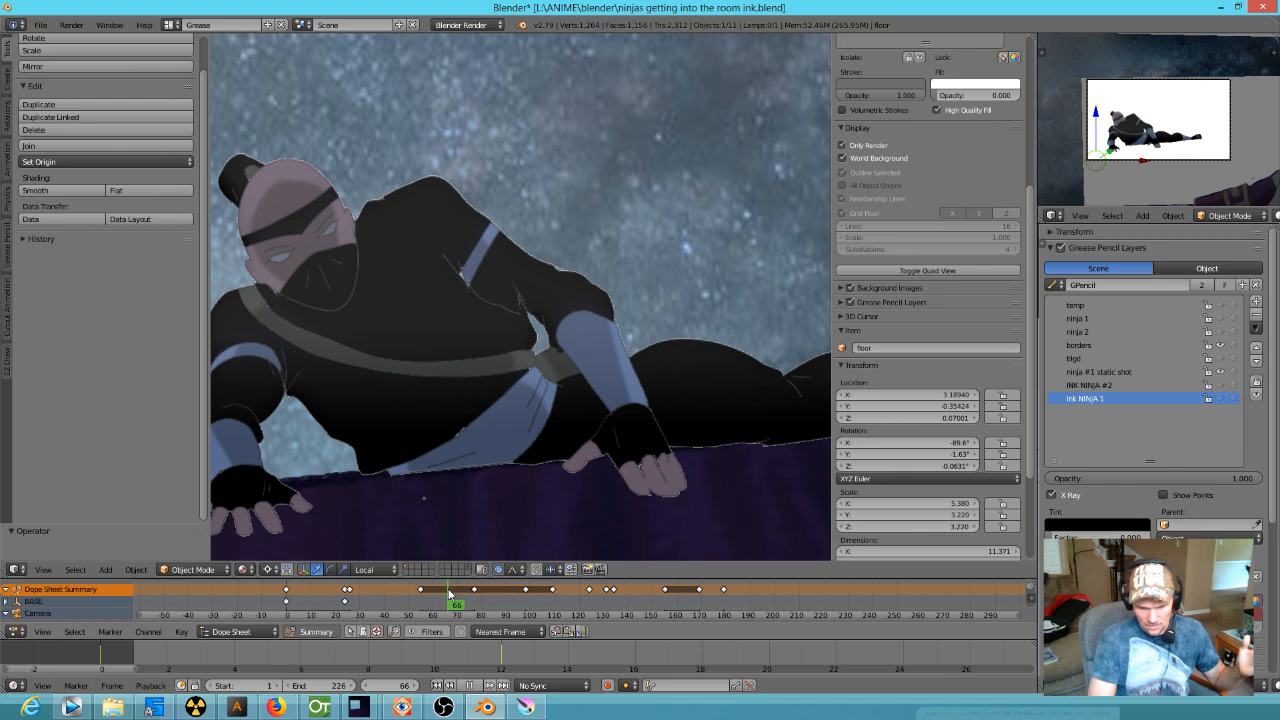
- Switch back to Krita and compare the Layer 11 group's glow and opacity at frames 57, 61 and 8
left_click(524, 707)
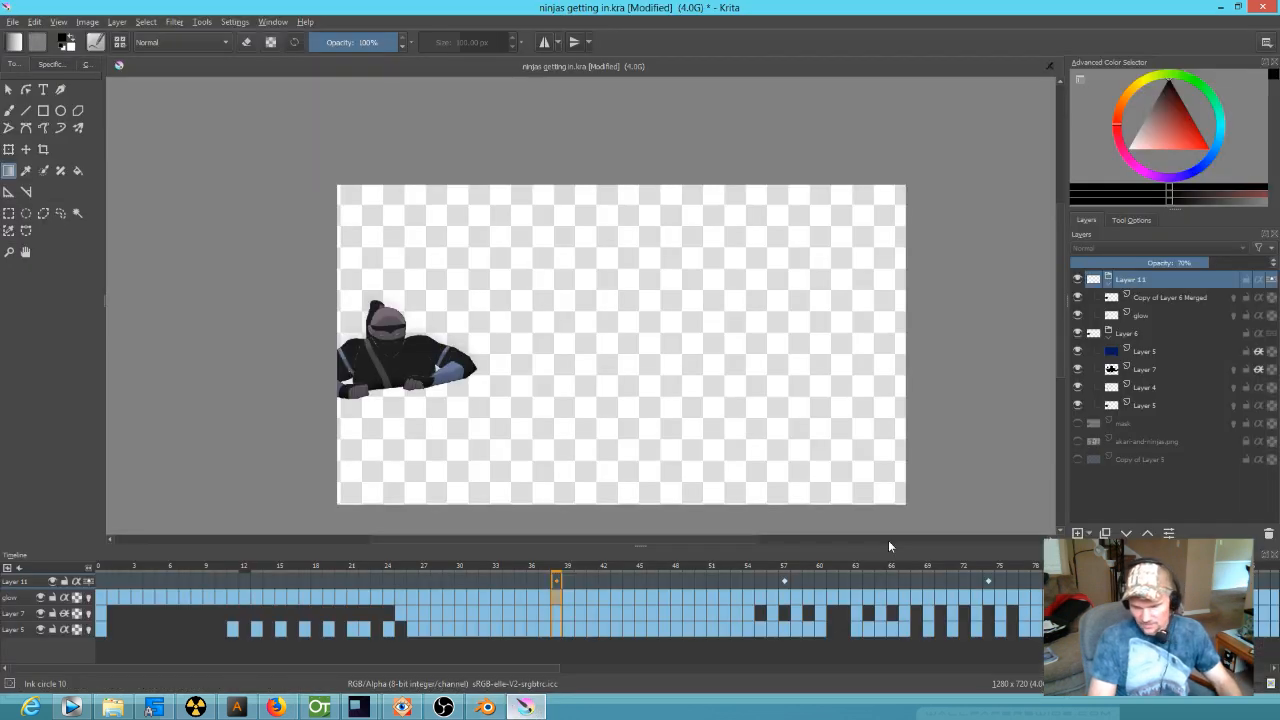
left_click_drag(556, 580, 785, 590)
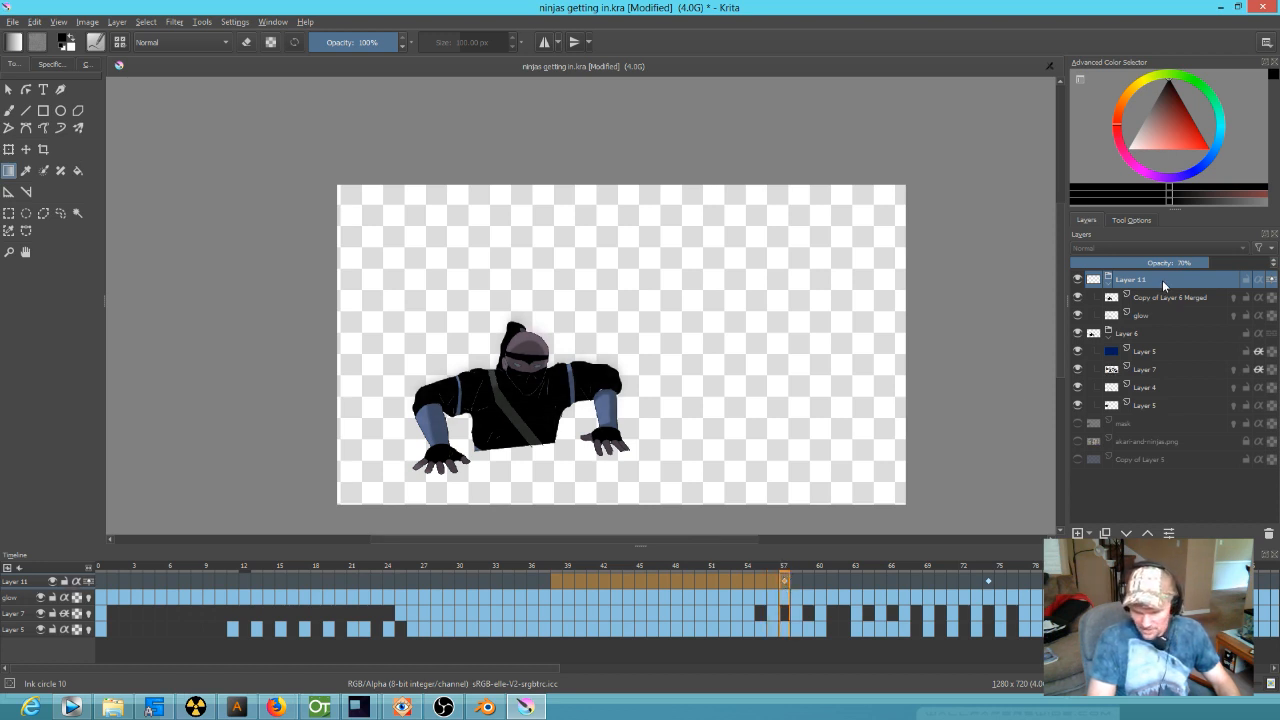
left_click_drag(789, 570, 832, 572)
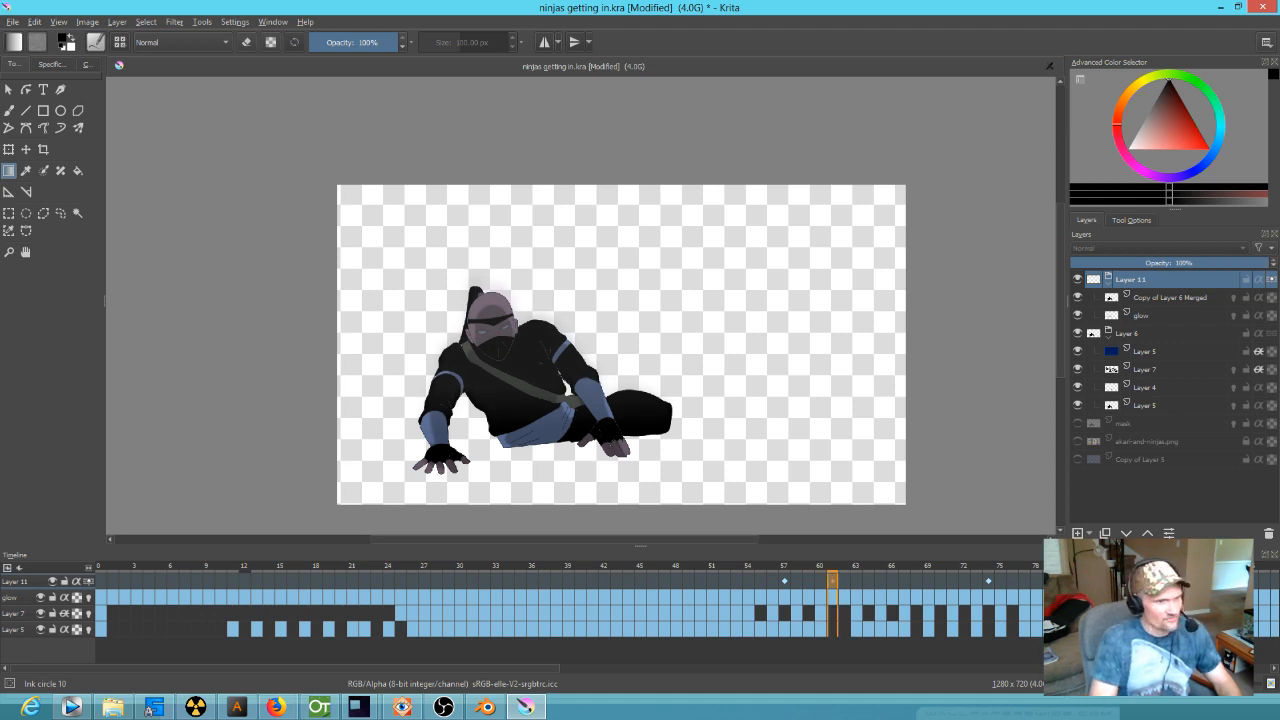
left_click_drag(832, 572, 784, 601)
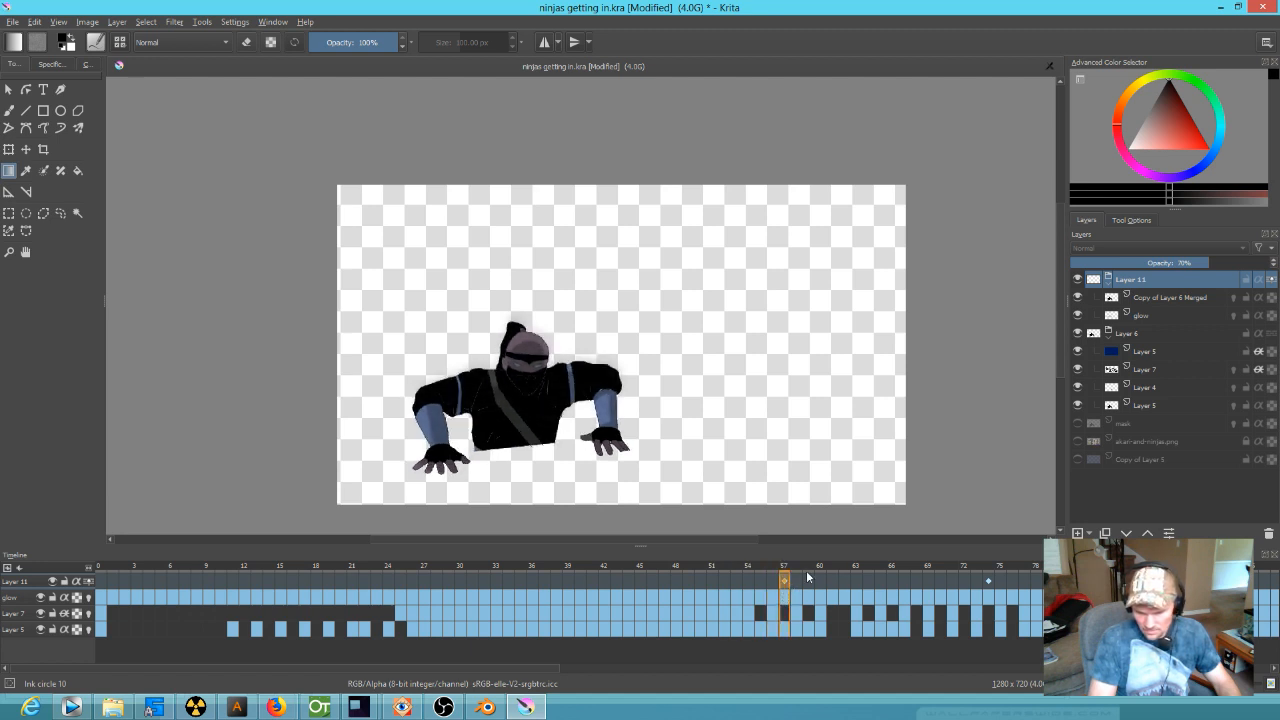
left_click_drag(786, 573, 196, 545)
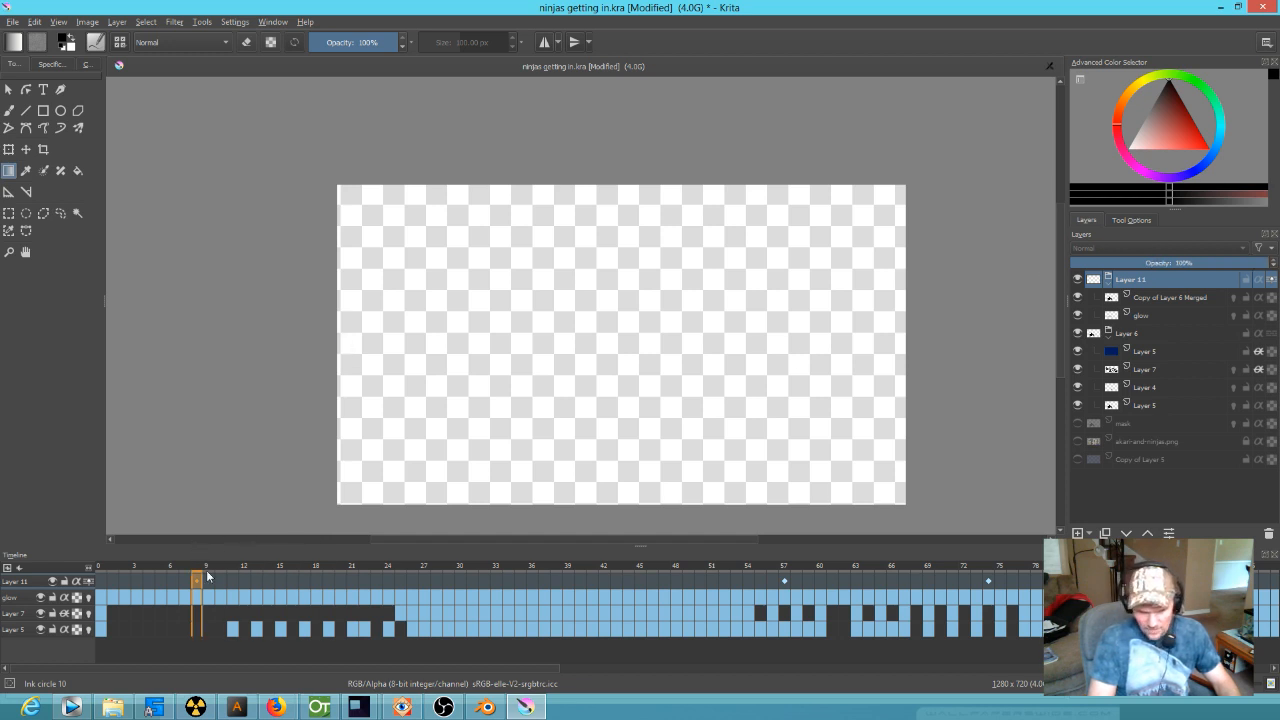
left_click_drag(202, 573, 788, 582)
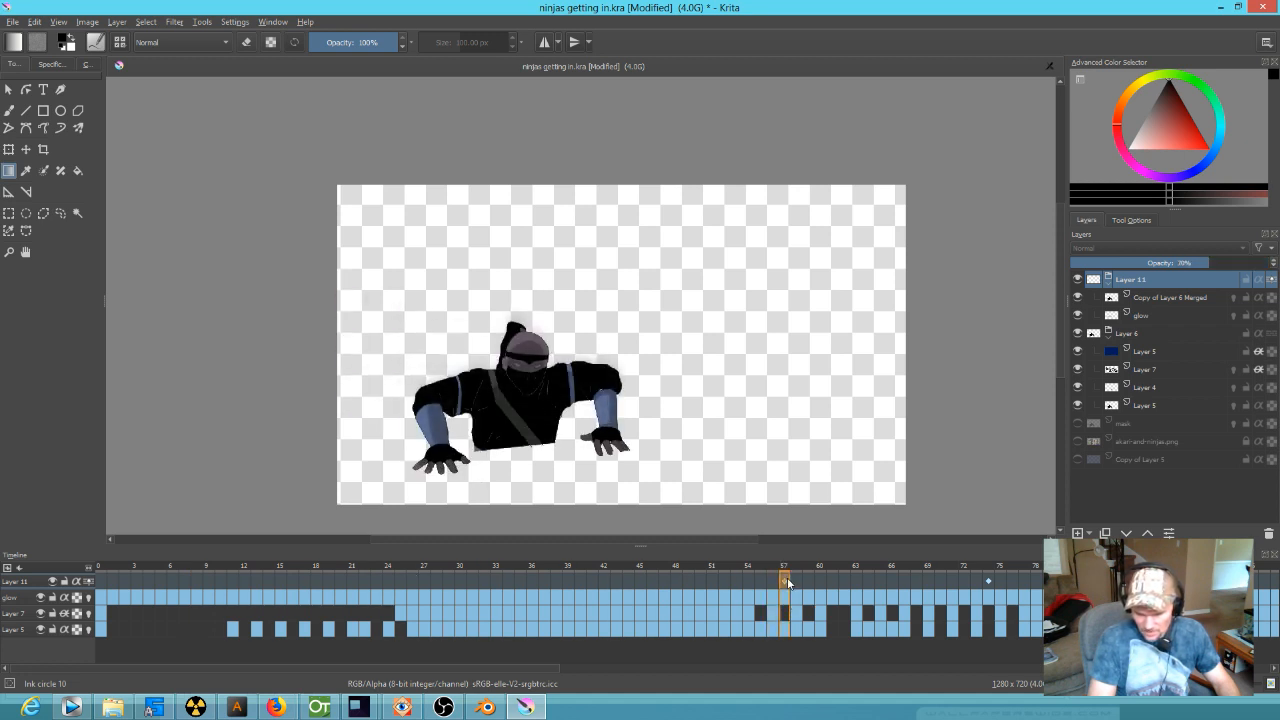
- Try to raise Layer 11's opacity to 100% at frame 57, toggling the group's visibility while comparing frames 74 and 57
left_click_drag(1209, 262, 1275, 288)
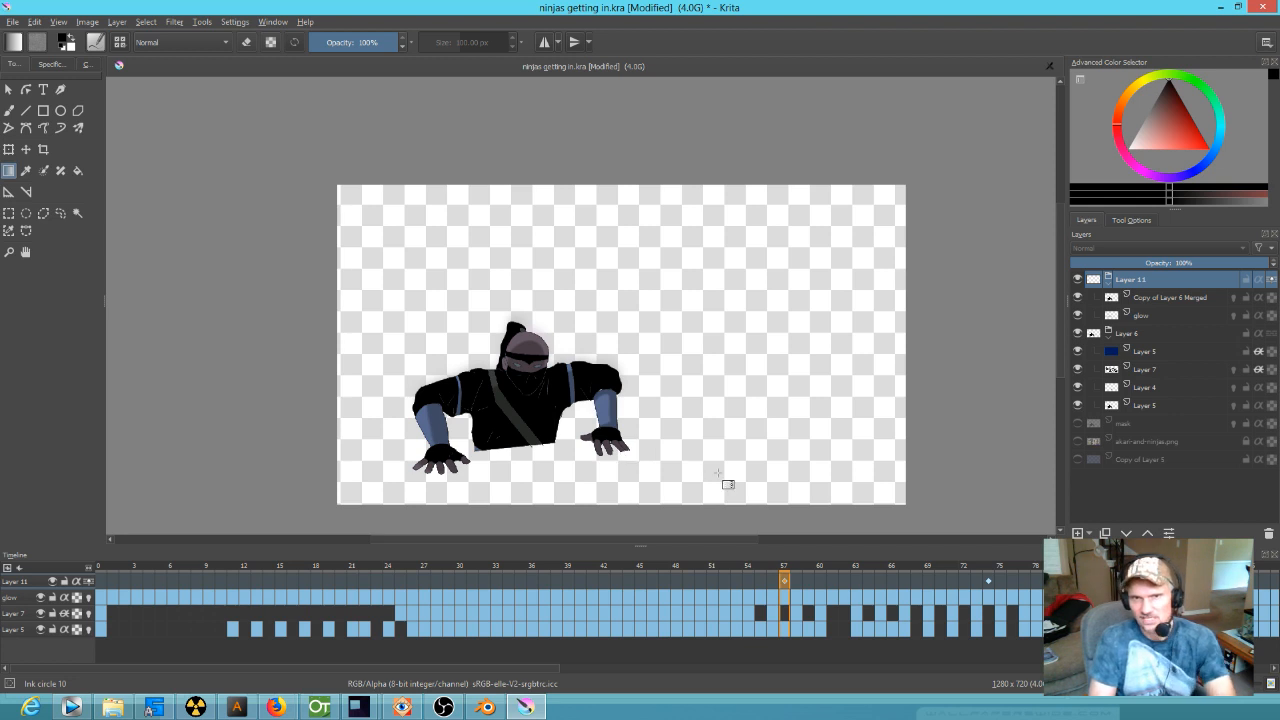
left_click_drag(783, 573, 985, 594)
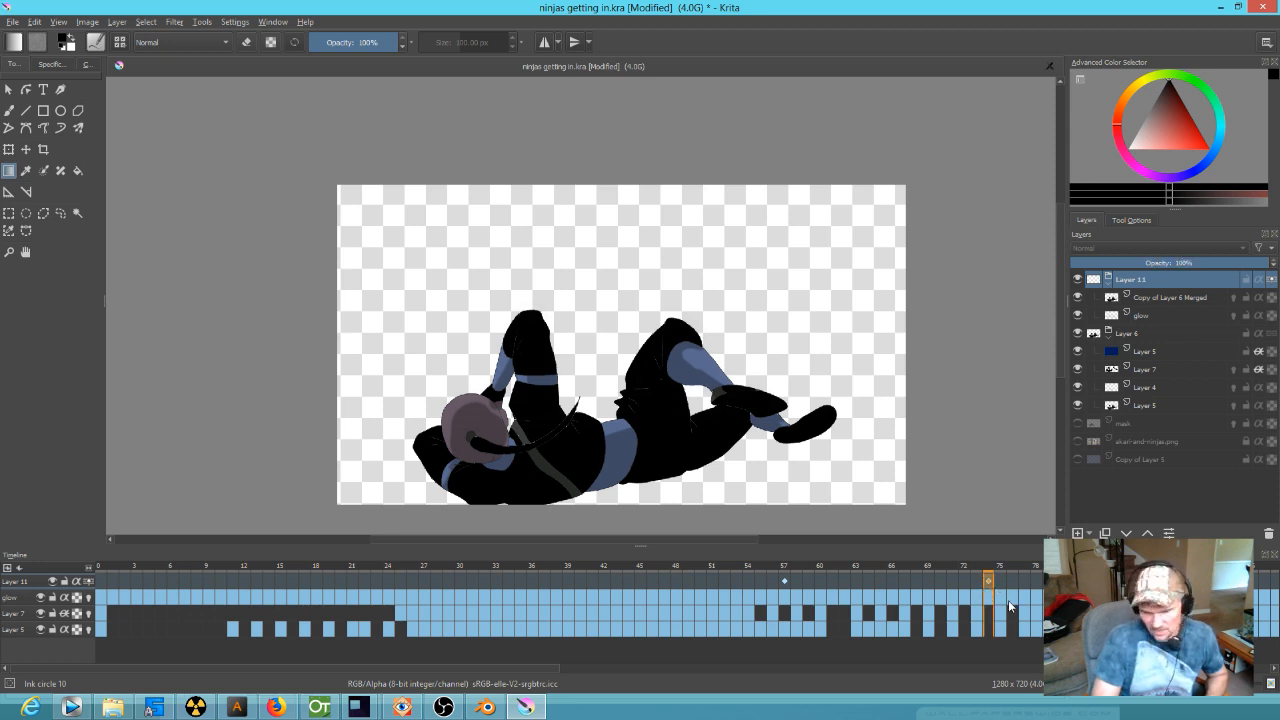
left_click(53, 581)
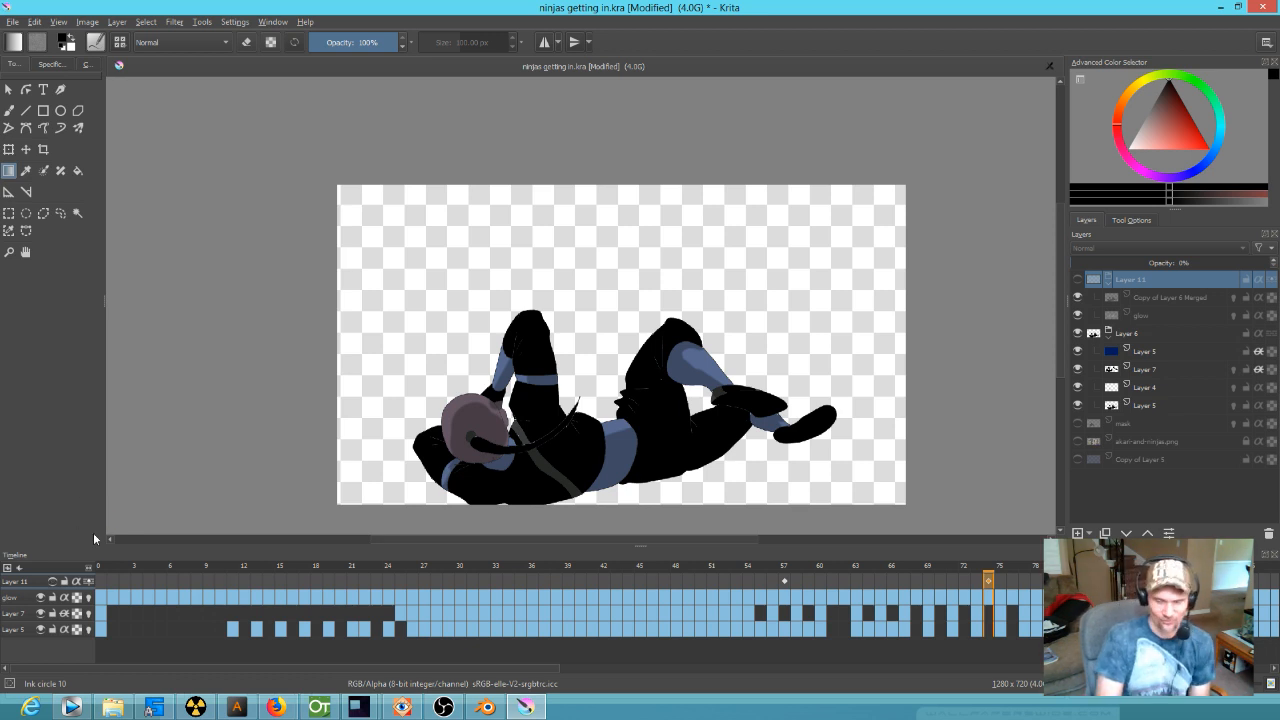
left_click(783, 583)
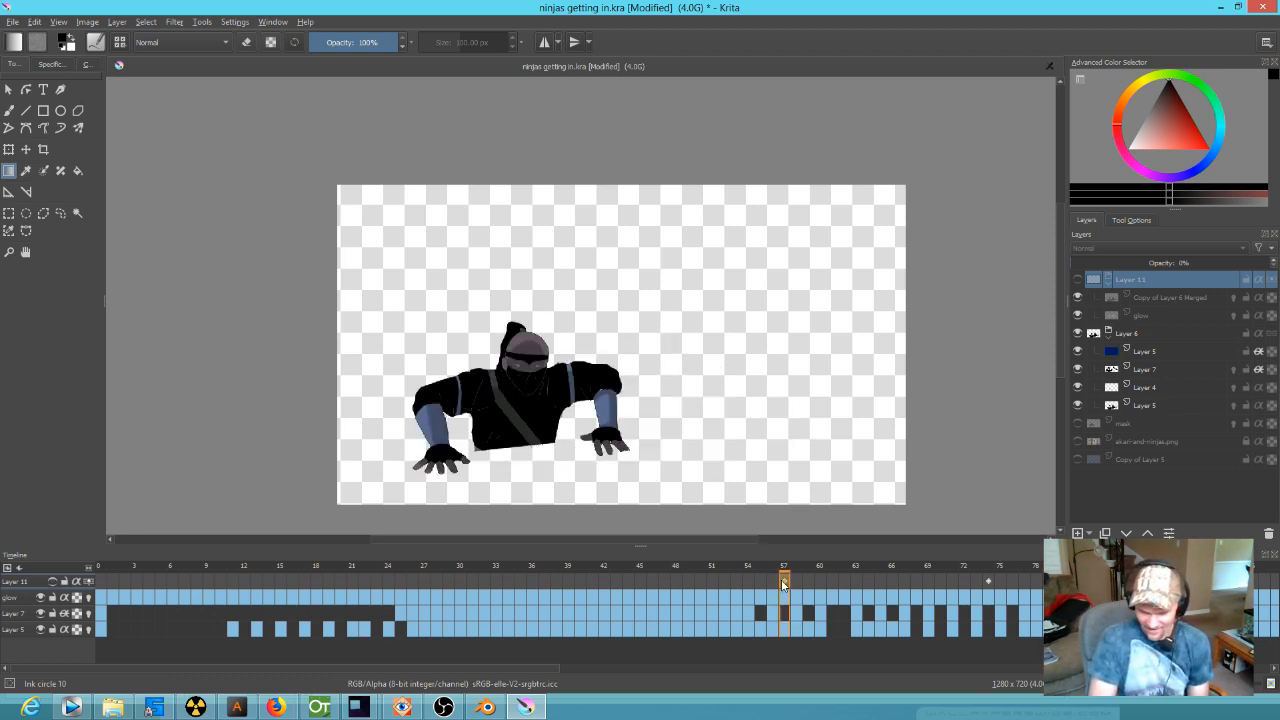
left_click(53, 584)
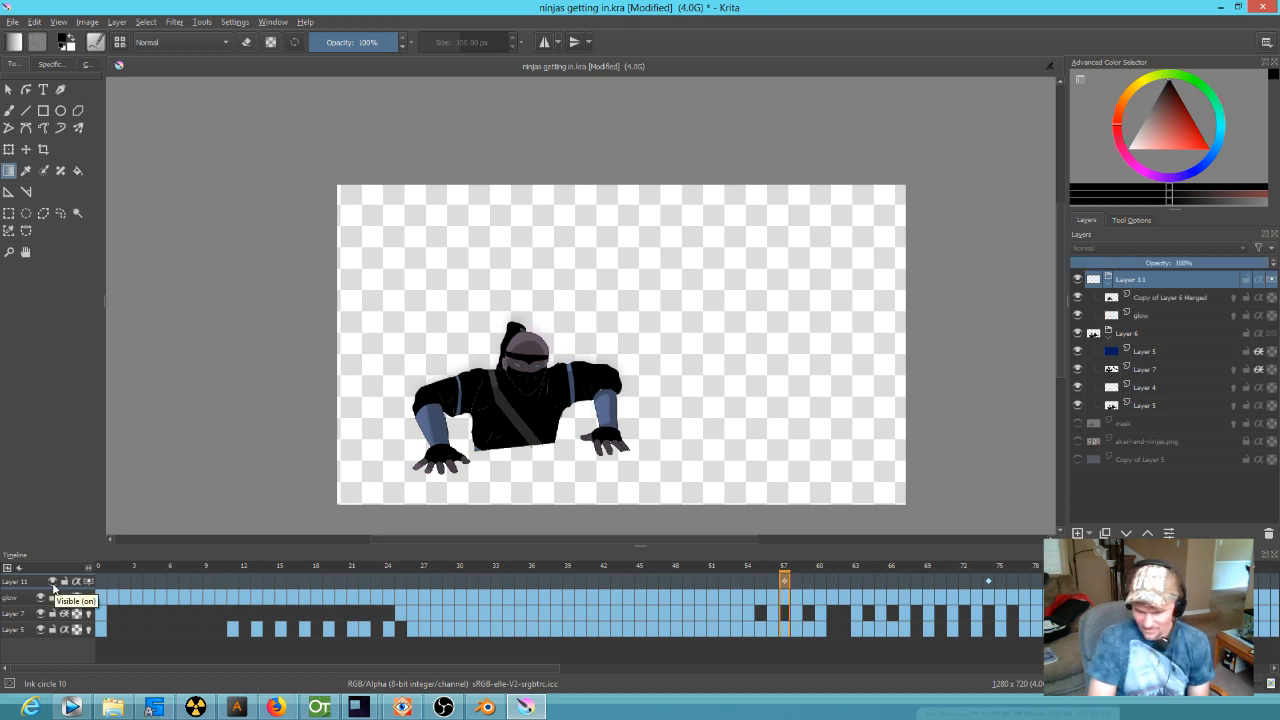
- Set Layer 11's opacity at frame 57 to 100% again, toggle its visibility to compare, and move to frame 74
mouse_move(788, 570)
left_mouse_down()
mouse_move(711, 570)
mouse_move(783, 575)
left_mouse_up()
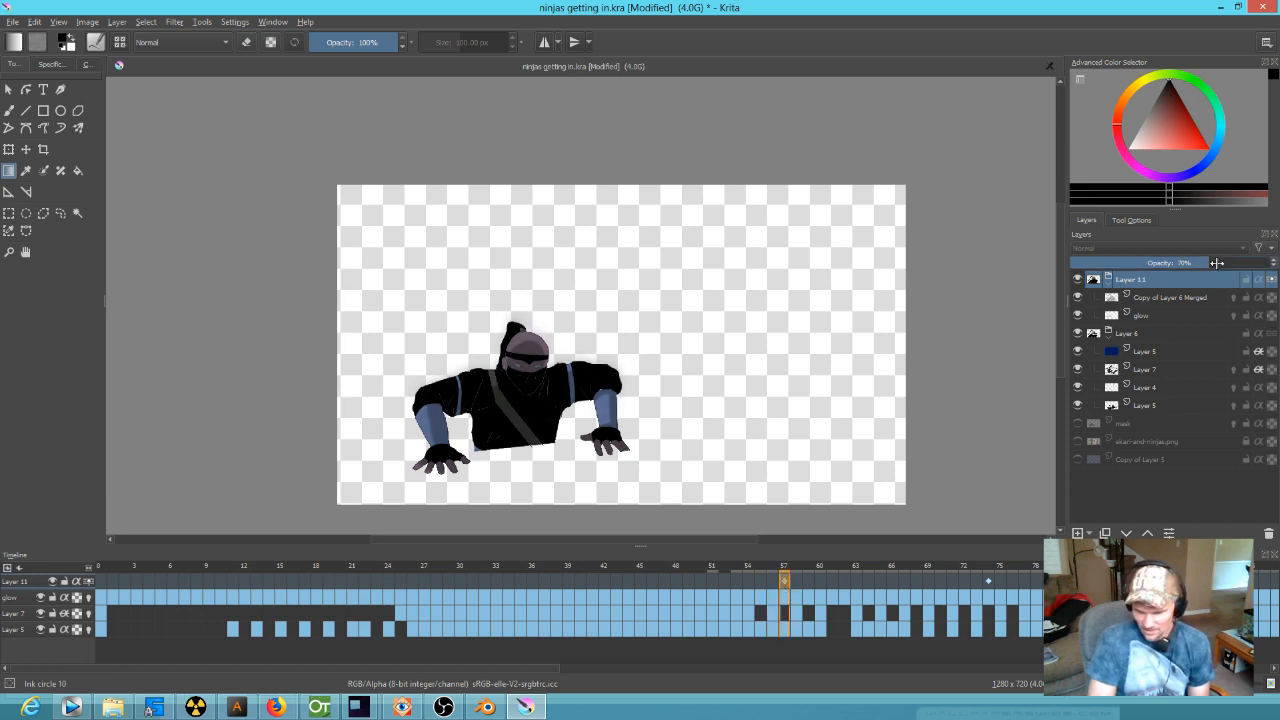
left_click_drag(1216, 263, 1268, 263)
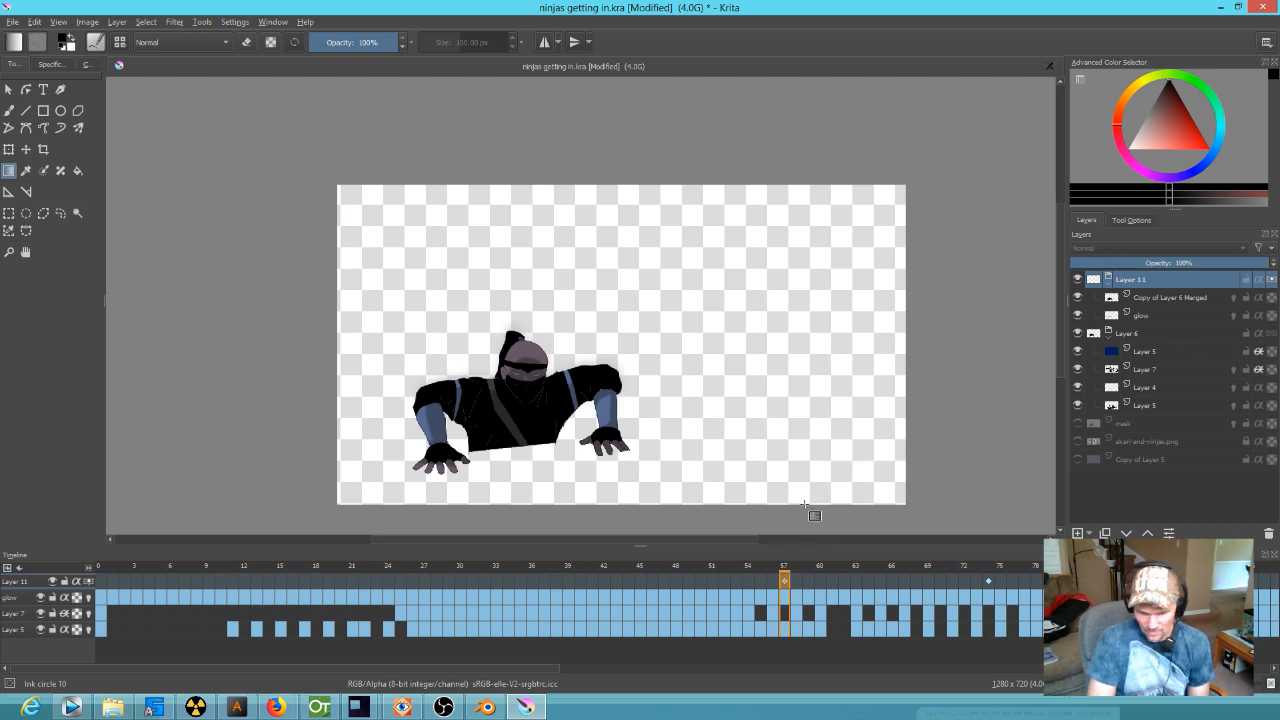
left_click(52, 582)
left_click(52, 582)
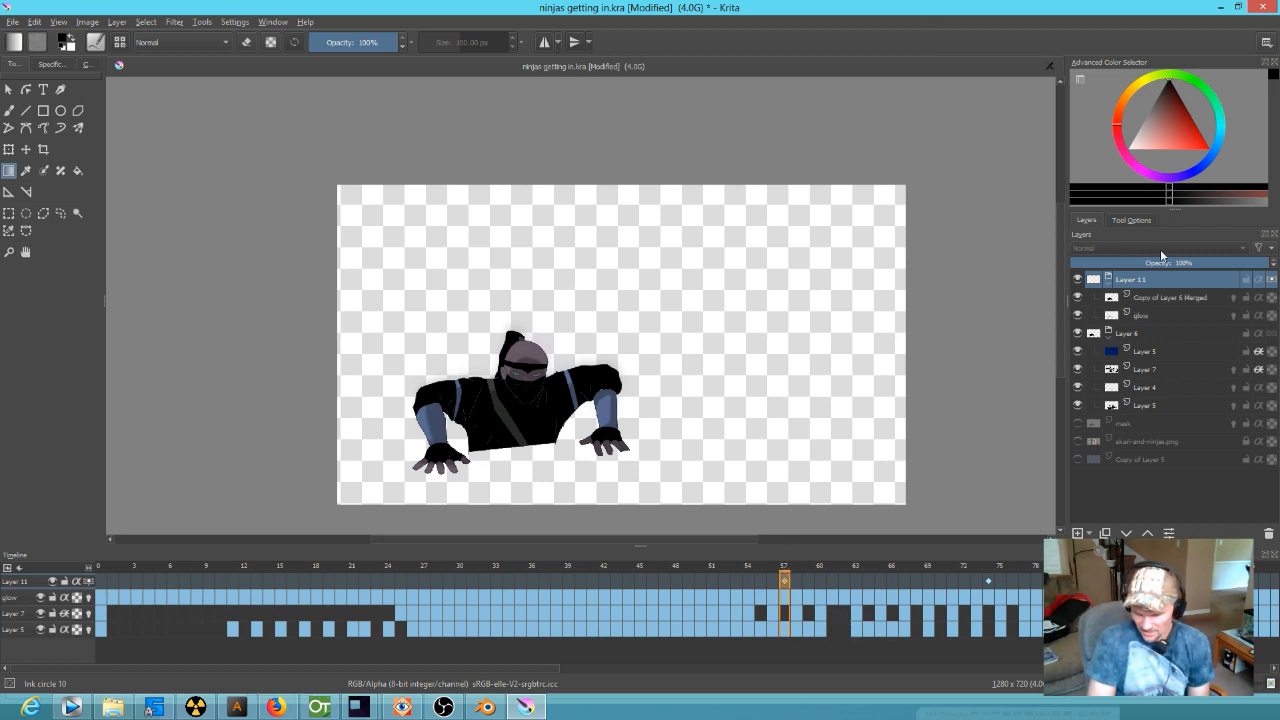
left_click_drag(784, 570, 988, 594)
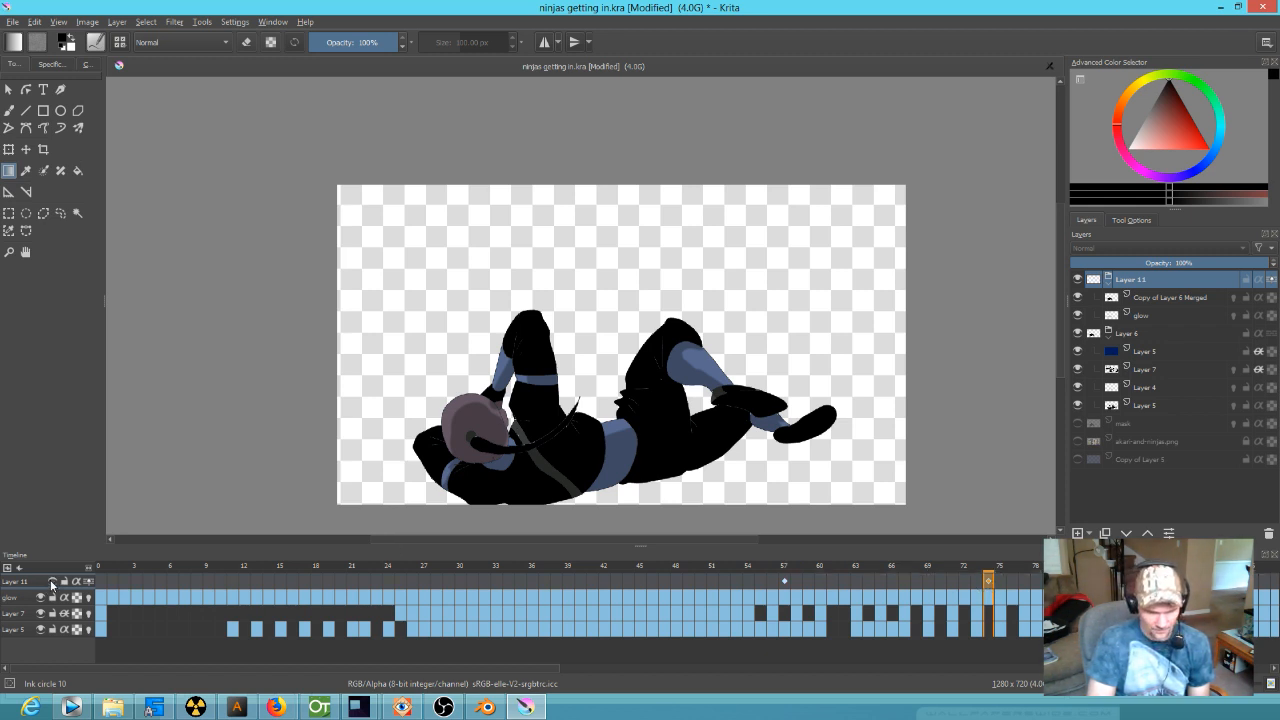
- Compare the ninja at frames 74 and 65 with the Layer 11 glow group shown and hidden
left_click(52, 582)
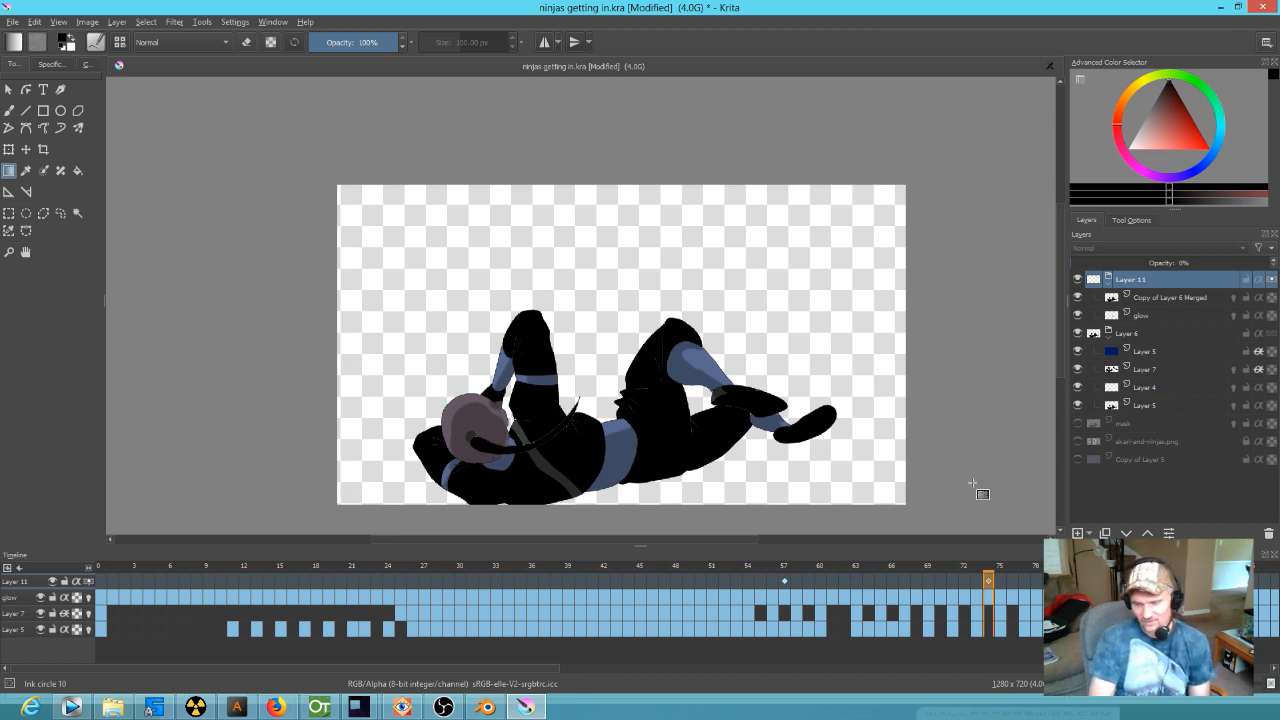
left_click(976, 579)
left_click(880, 580)
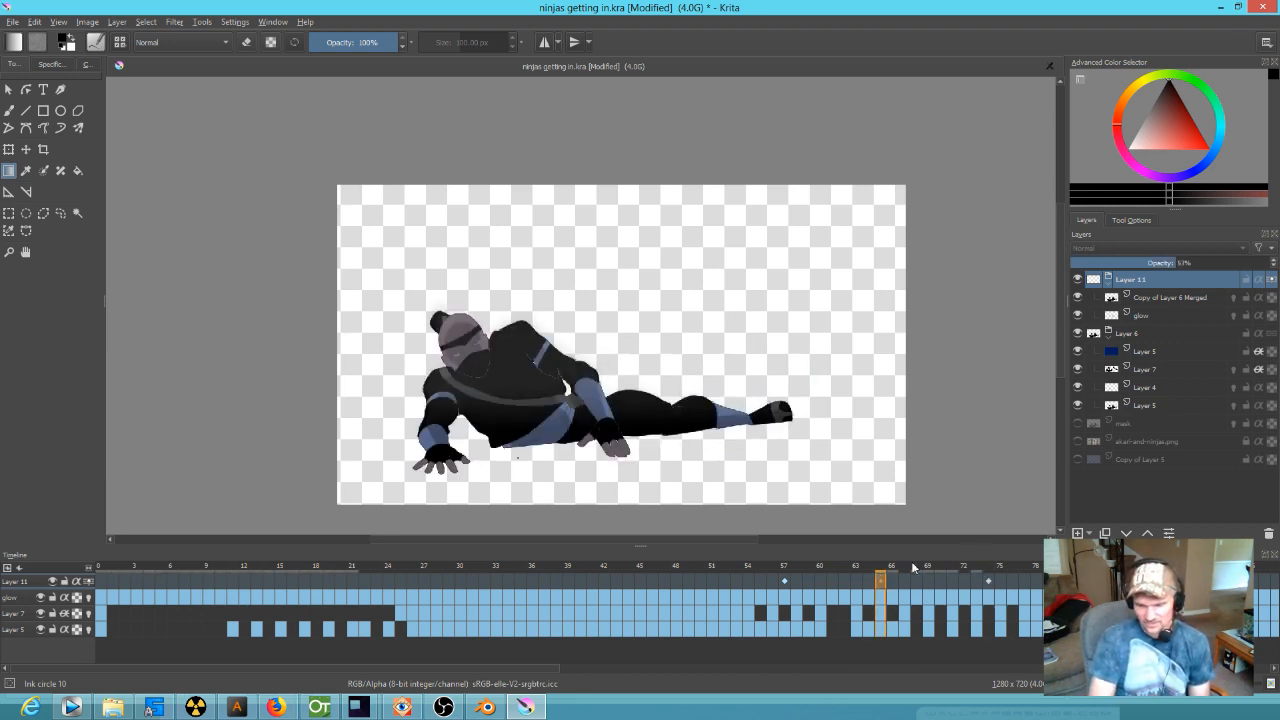
left_click(52, 581)
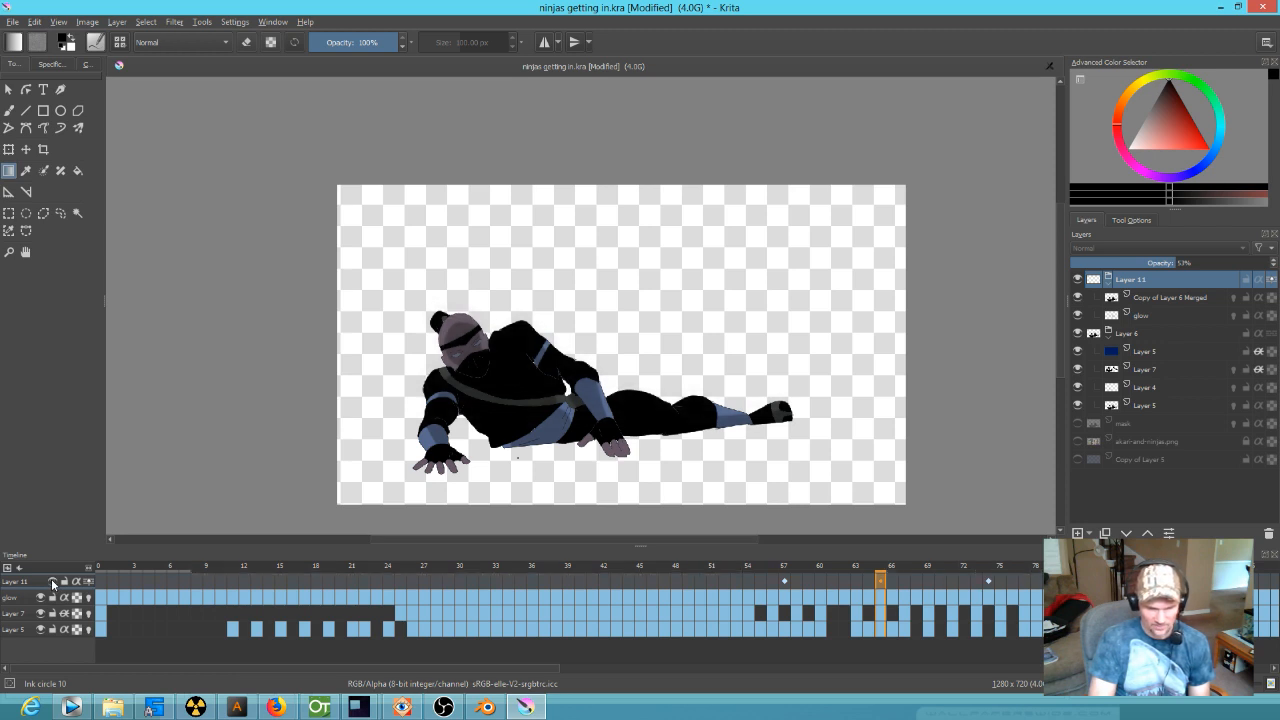
left_click(52, 581)
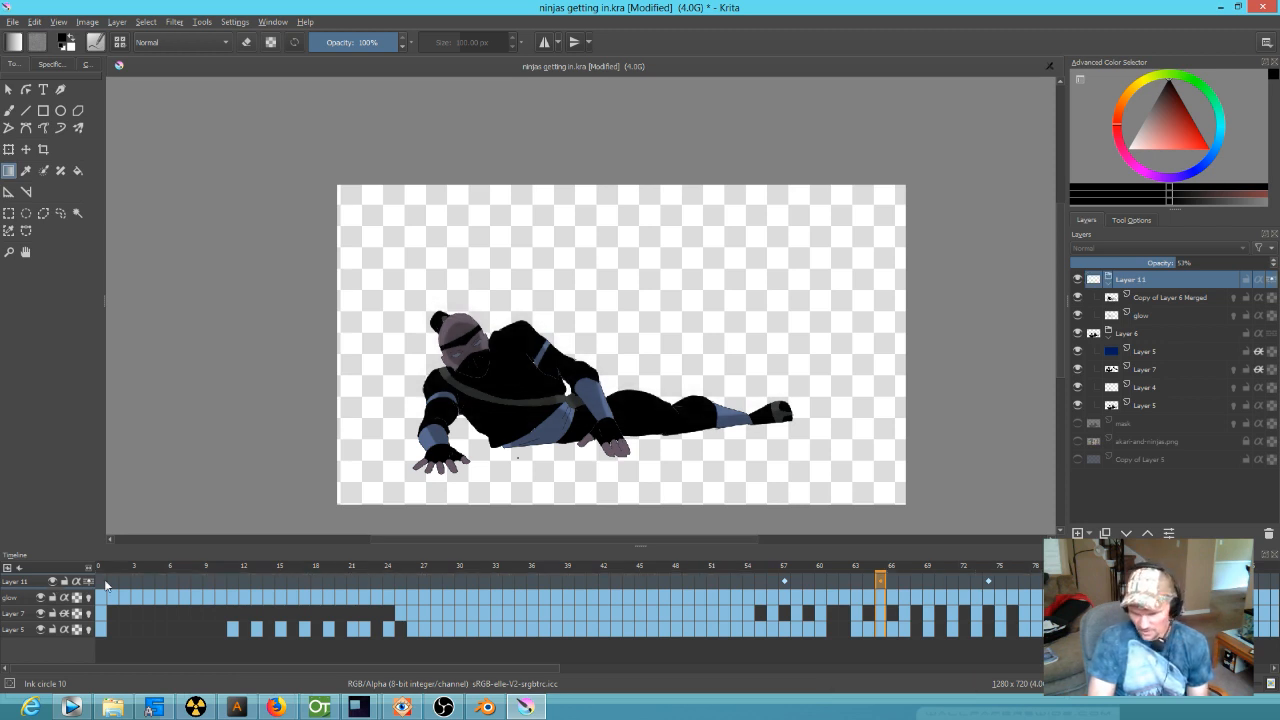
- Return to frame 0, save the document, and render frames 0 to 225 as a PNG image sequence with base name NINJASENTER.0000
left_click_drag(882, 578, 100, 578)
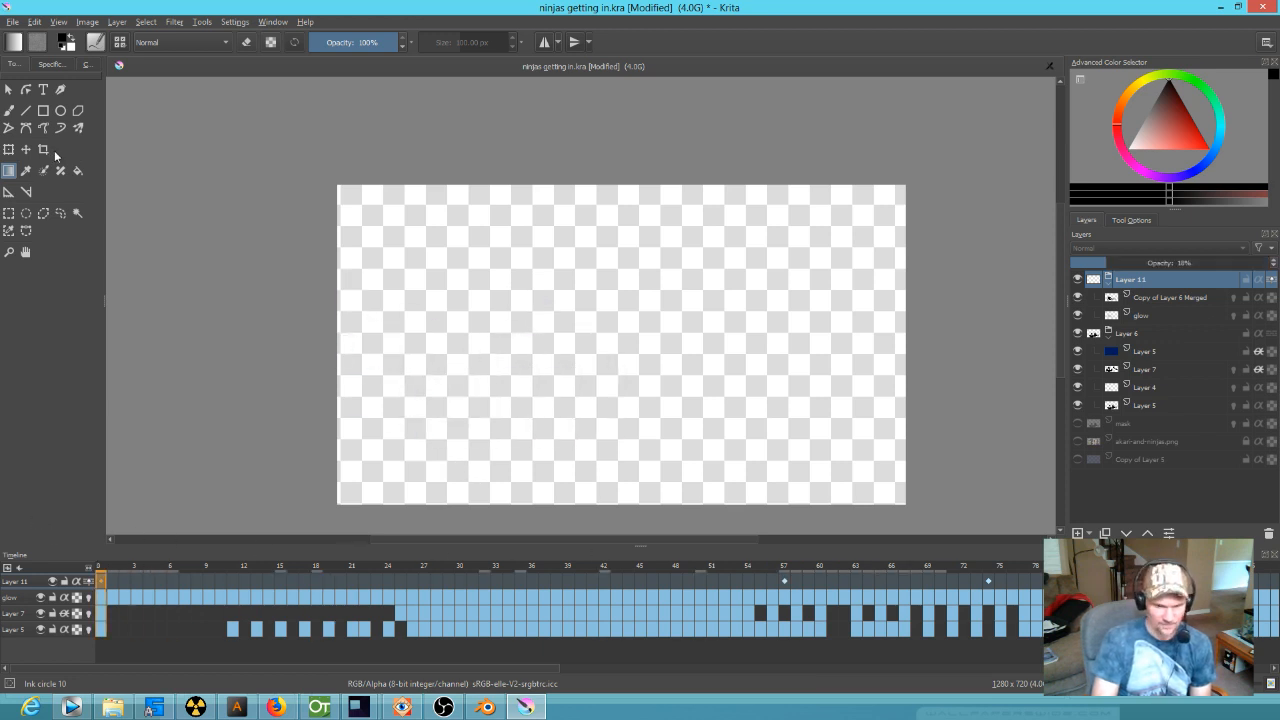
left_click(13, 22)
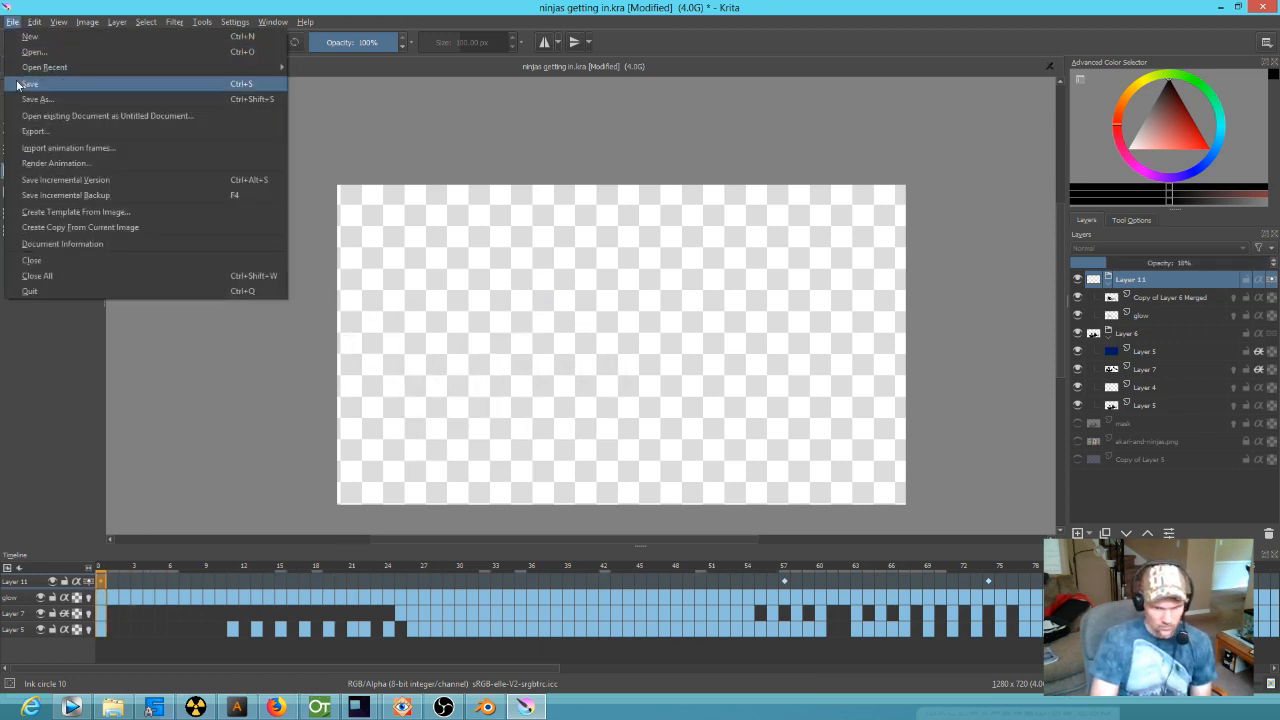
left_click(18, 84)
left_click(15, 23)
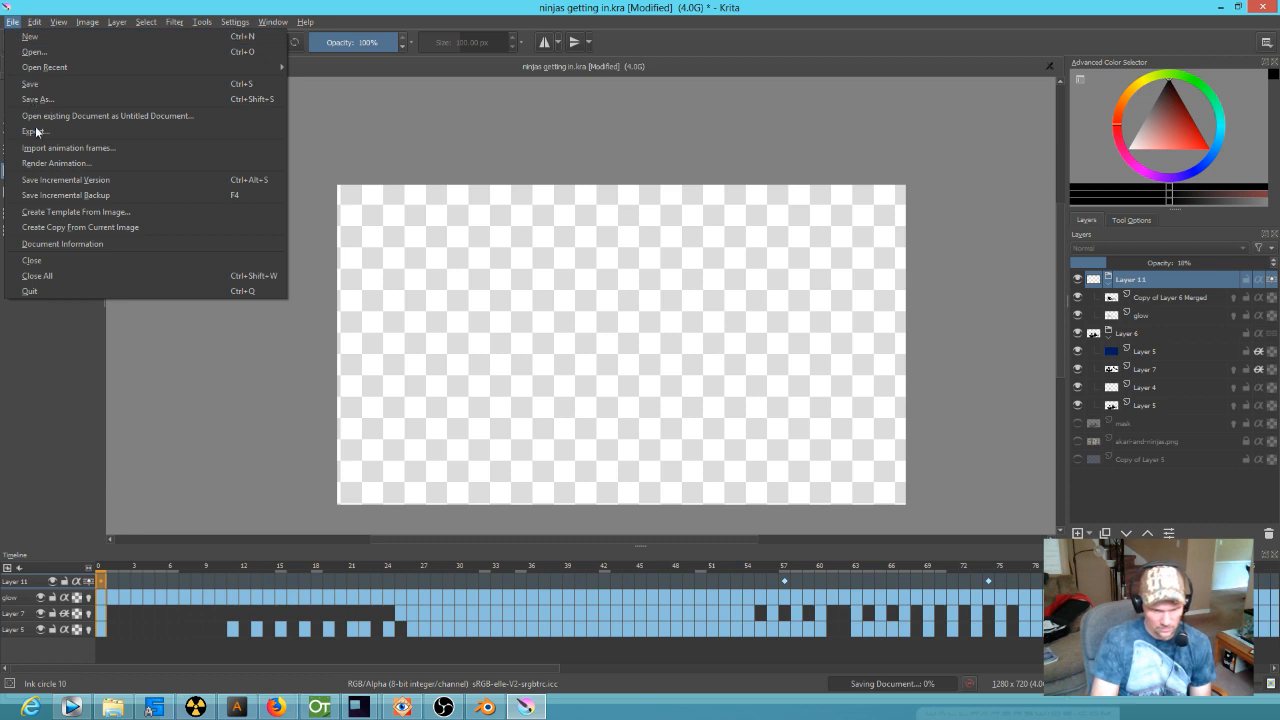
left_click(37, 164)
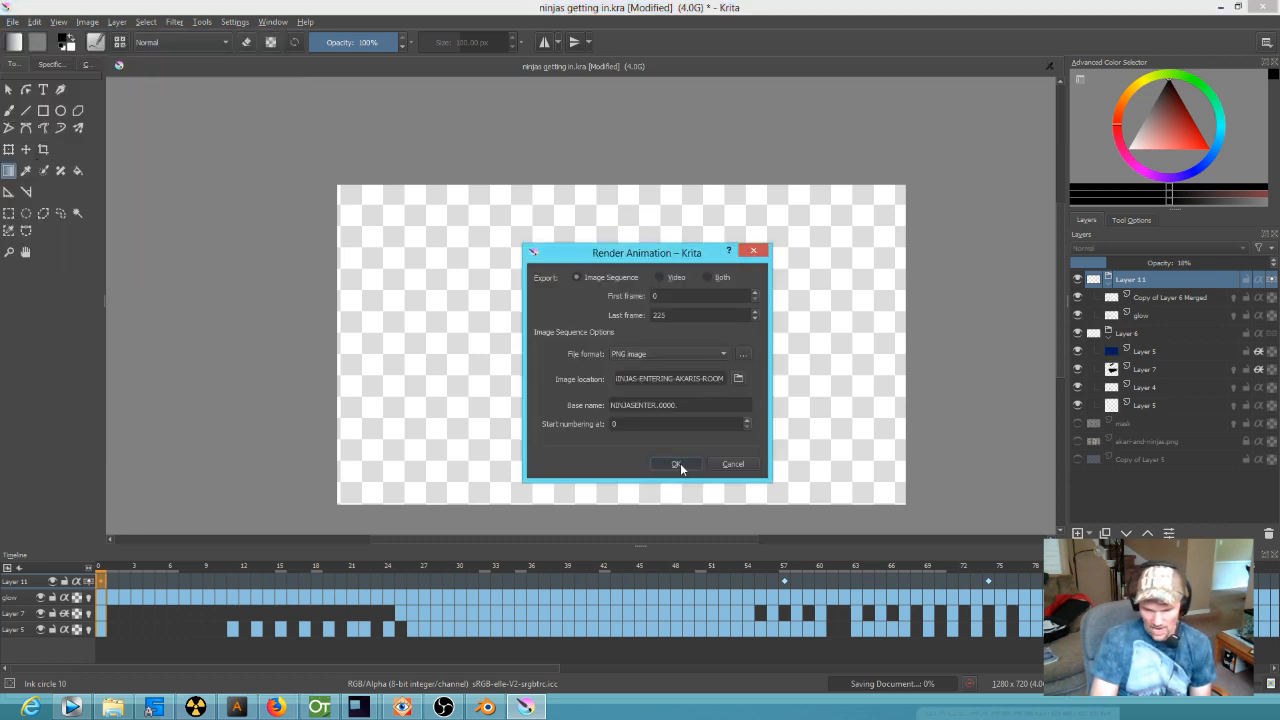
left_click(677, 463)
left_click(712, 381)
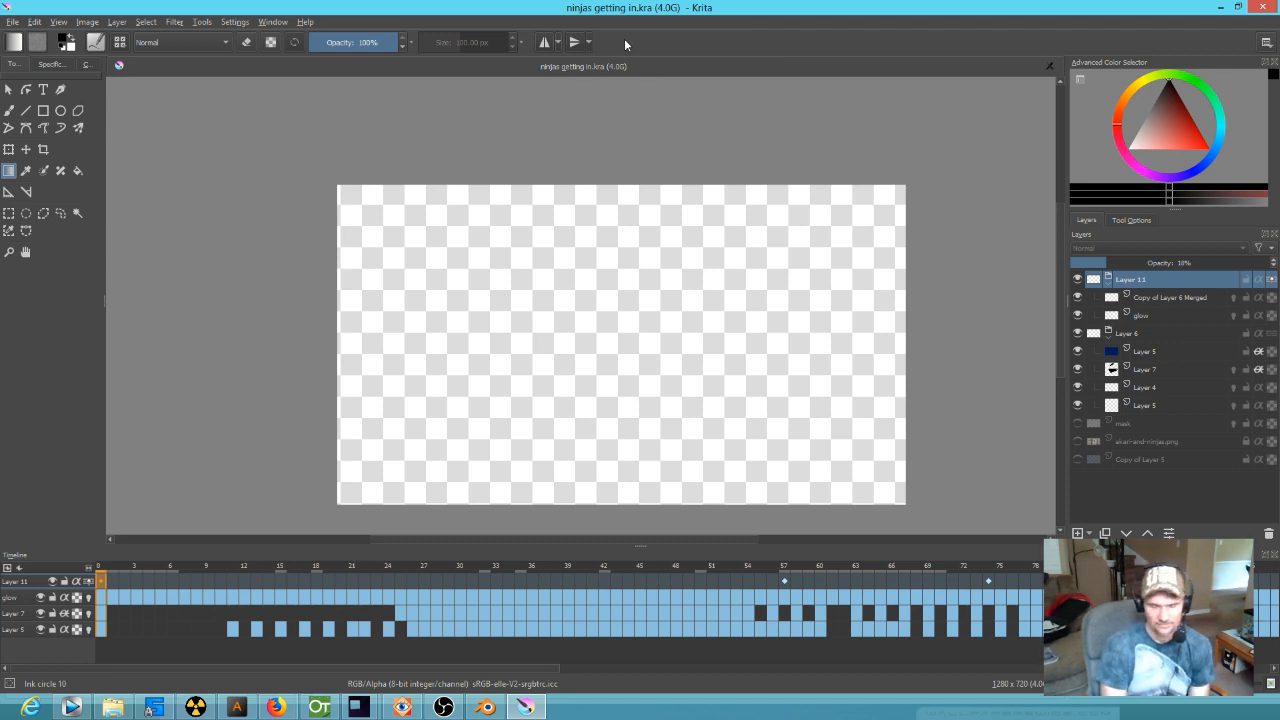
- Switch to Blender, save the scene, and reopen "ninjas getting into the room ink.blend" to reload the rendered sequence
left_click(499, 710)
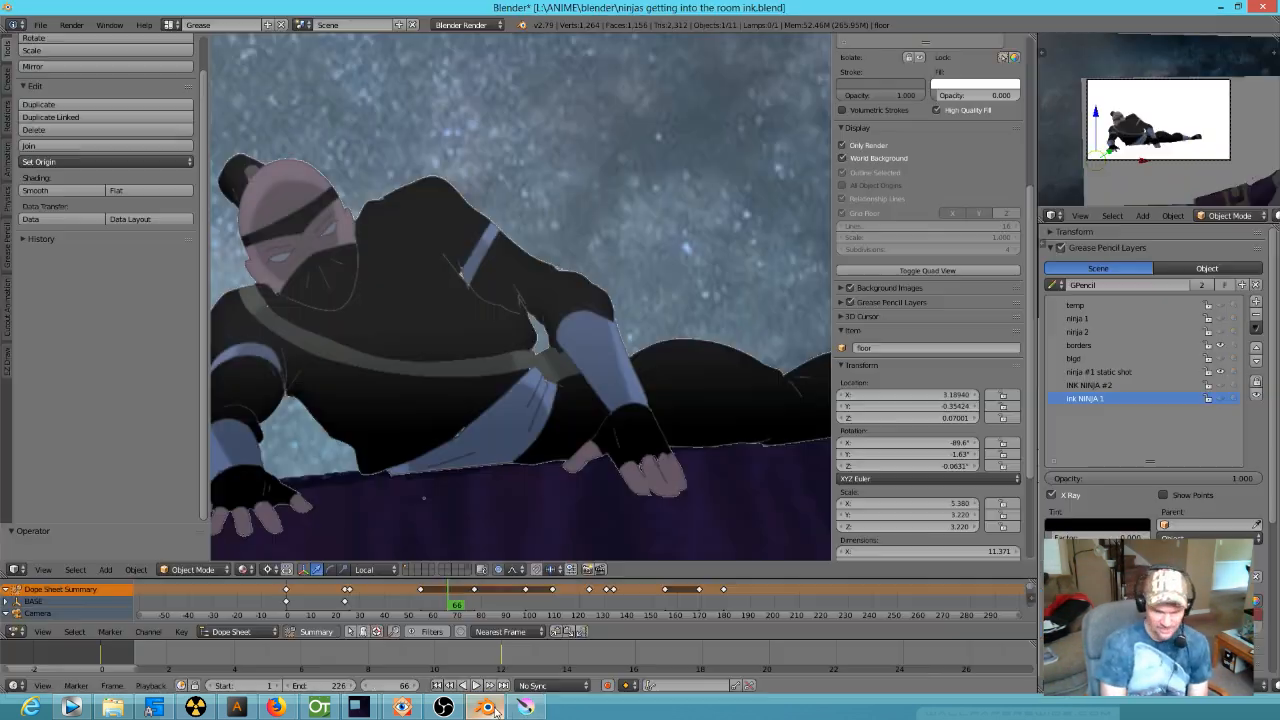
left_click(40, 24)
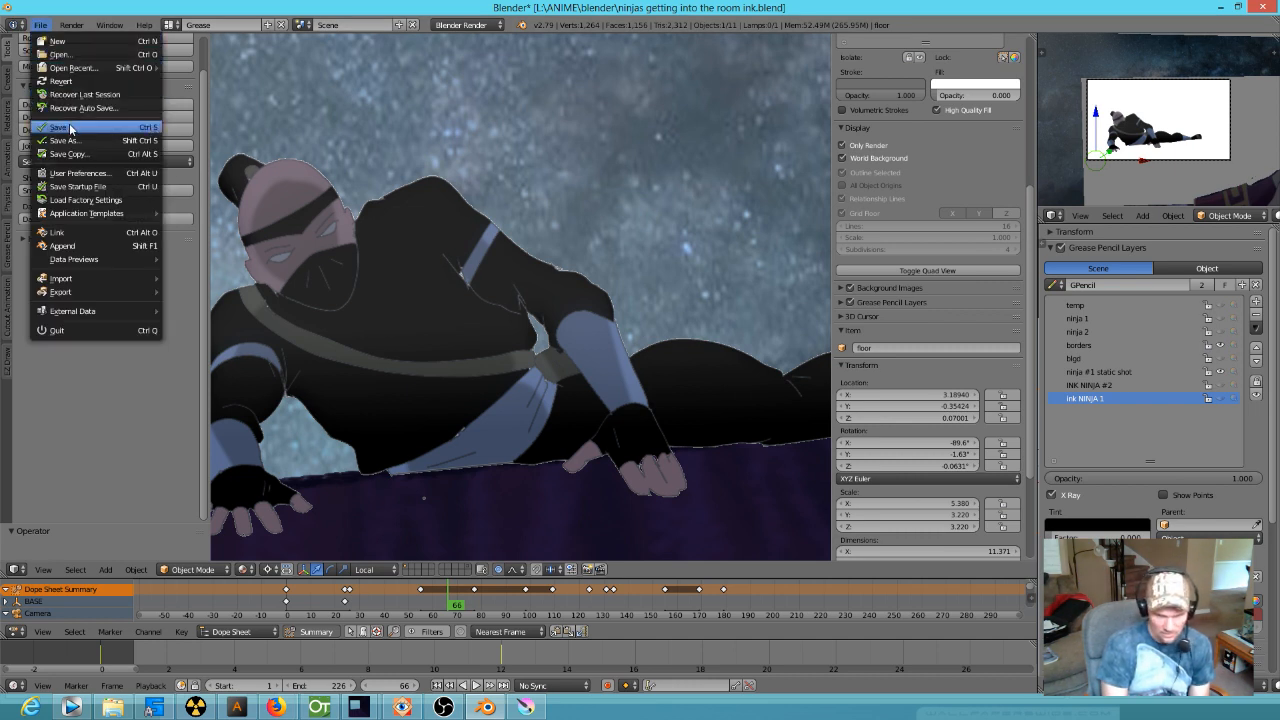
left_click(70, 128)
left_click(40, 24)
mouse_move(64, 68)
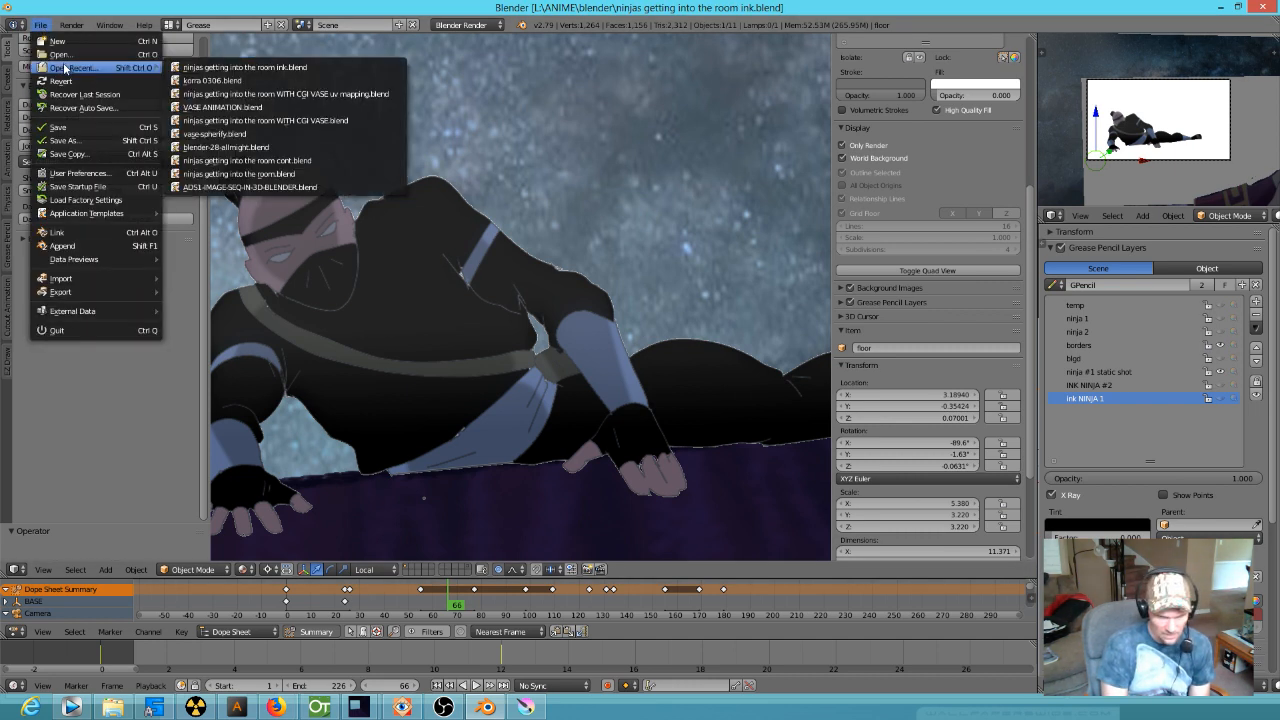
left_click(255, 66)
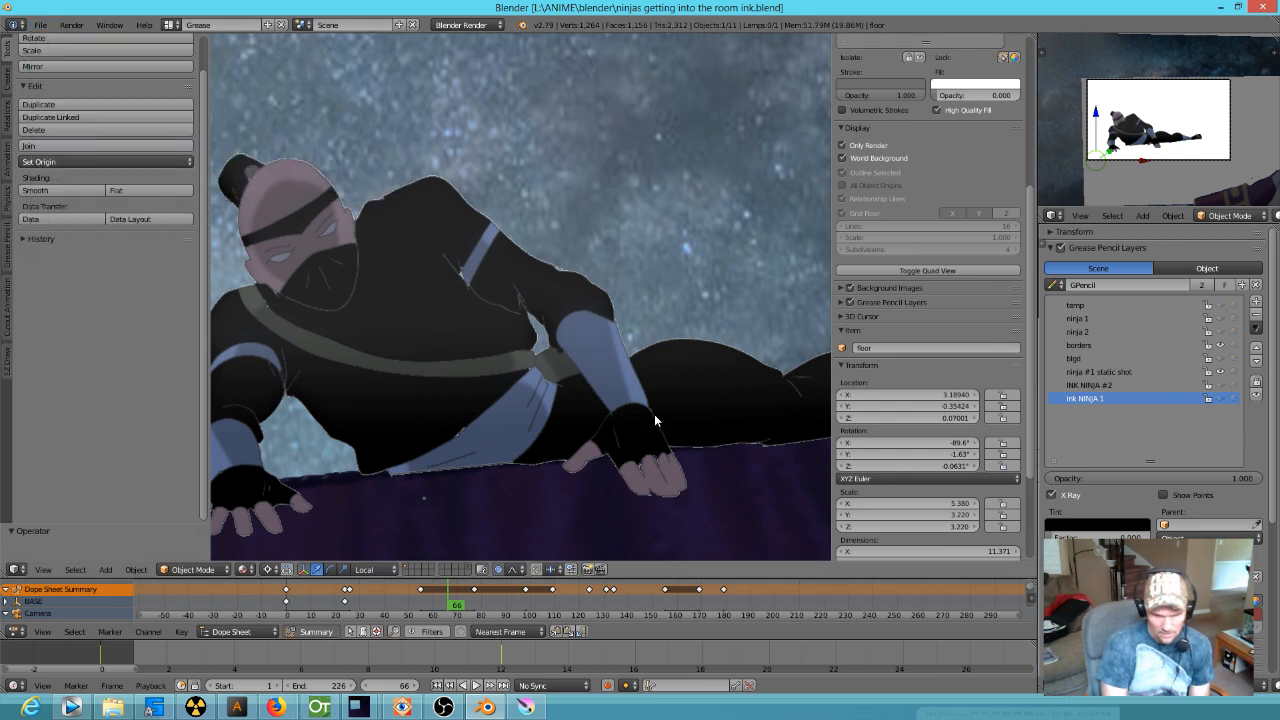
- Check the reloaded ninja in the room at frame 66, and move the animation to frame 0
scroll(499, 316, "down", 4)
scroll(499, 315, "up", 3)
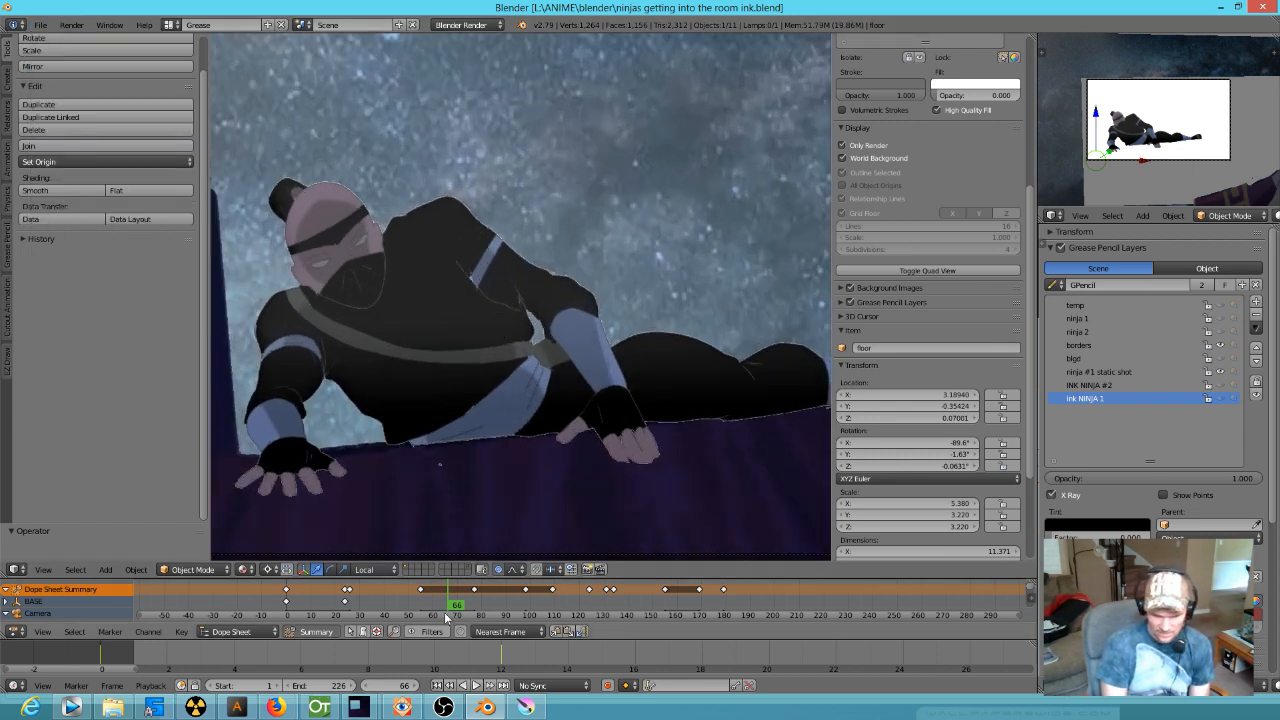
left_click_drag(450, 610, 284, 596)
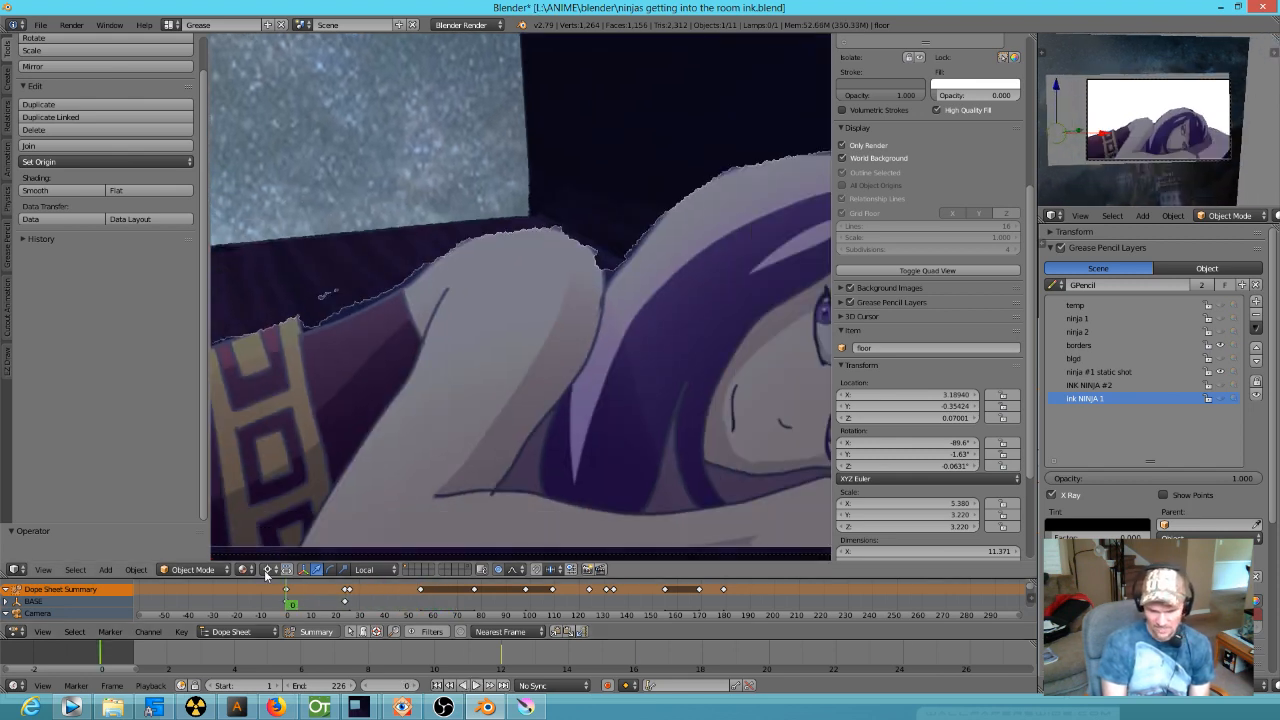
left_click(532, 685)
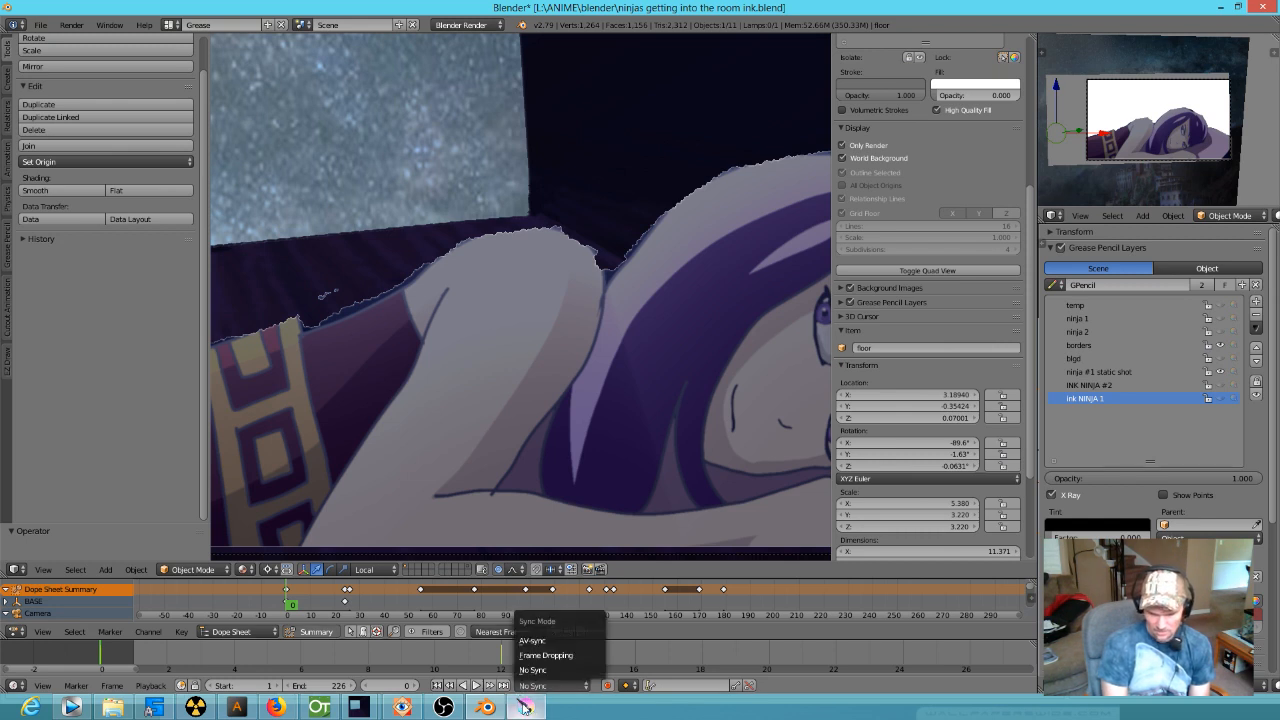
- Switch to Krita, show the dark blue Copy of Layer 5 background, and check the glow against it at frame 42
left_click(523, 706)
left_click(1078, 459)
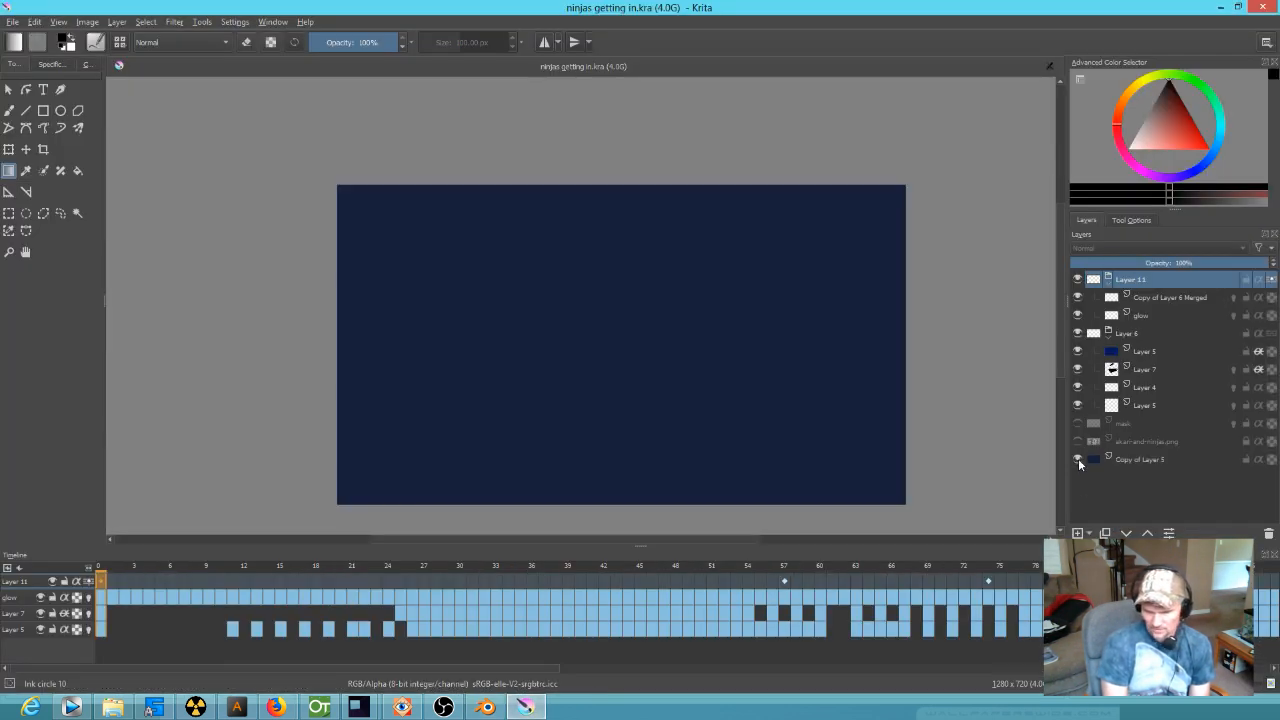
left_click(1077, 458)
left_click(1077, 458)
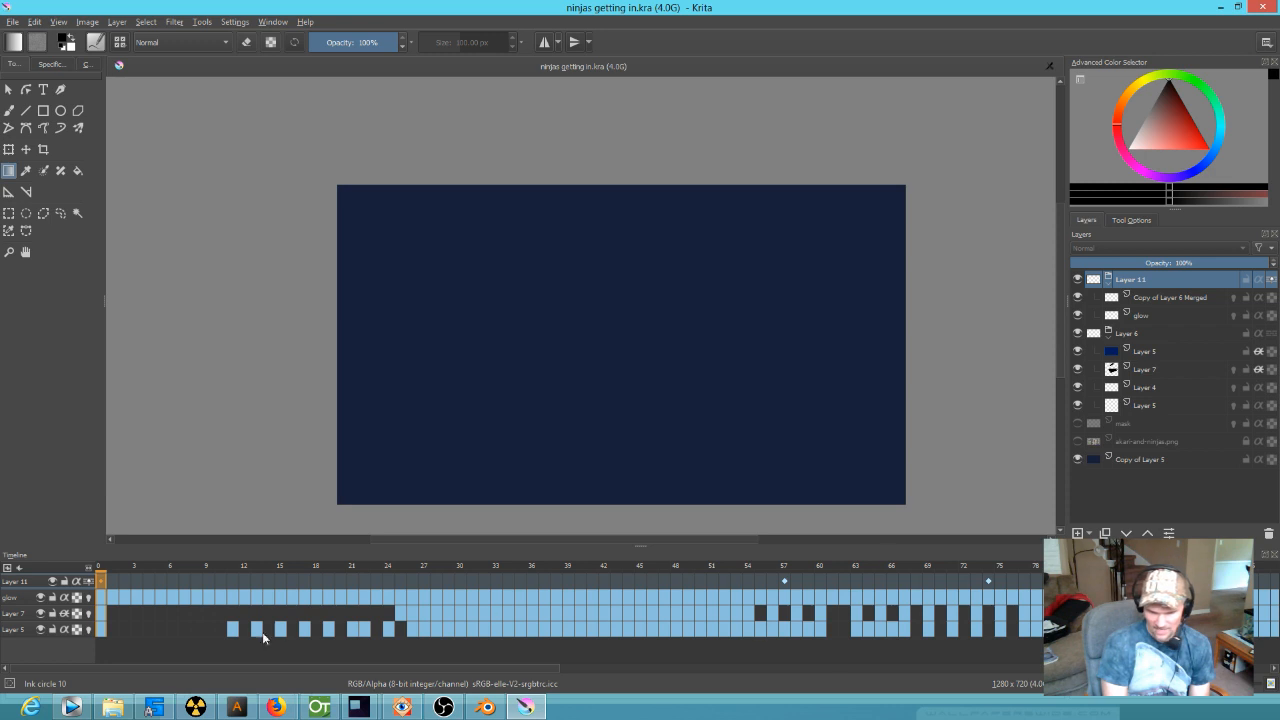
left_click_drag(104, 572, 611, 634)
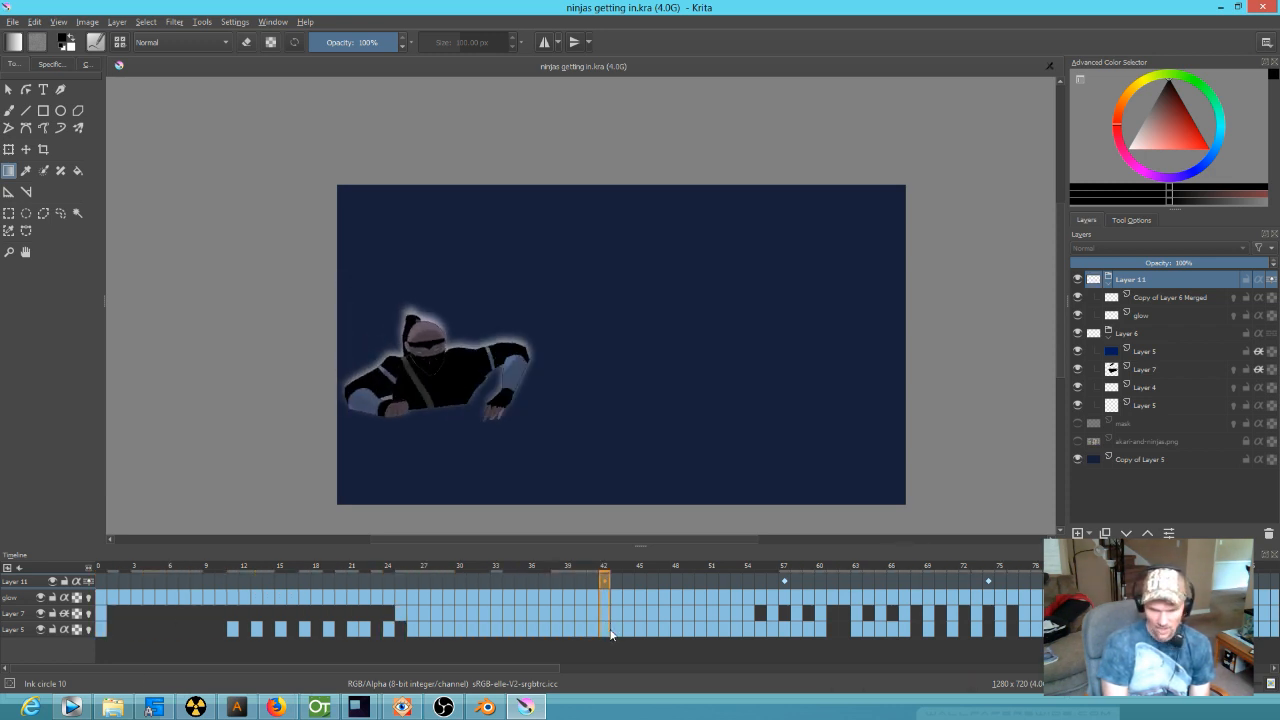
- Switch back to Blender, set the viewport shading to Rendered, and preview the glowing ninja at frame 66
left_click(485, 707)
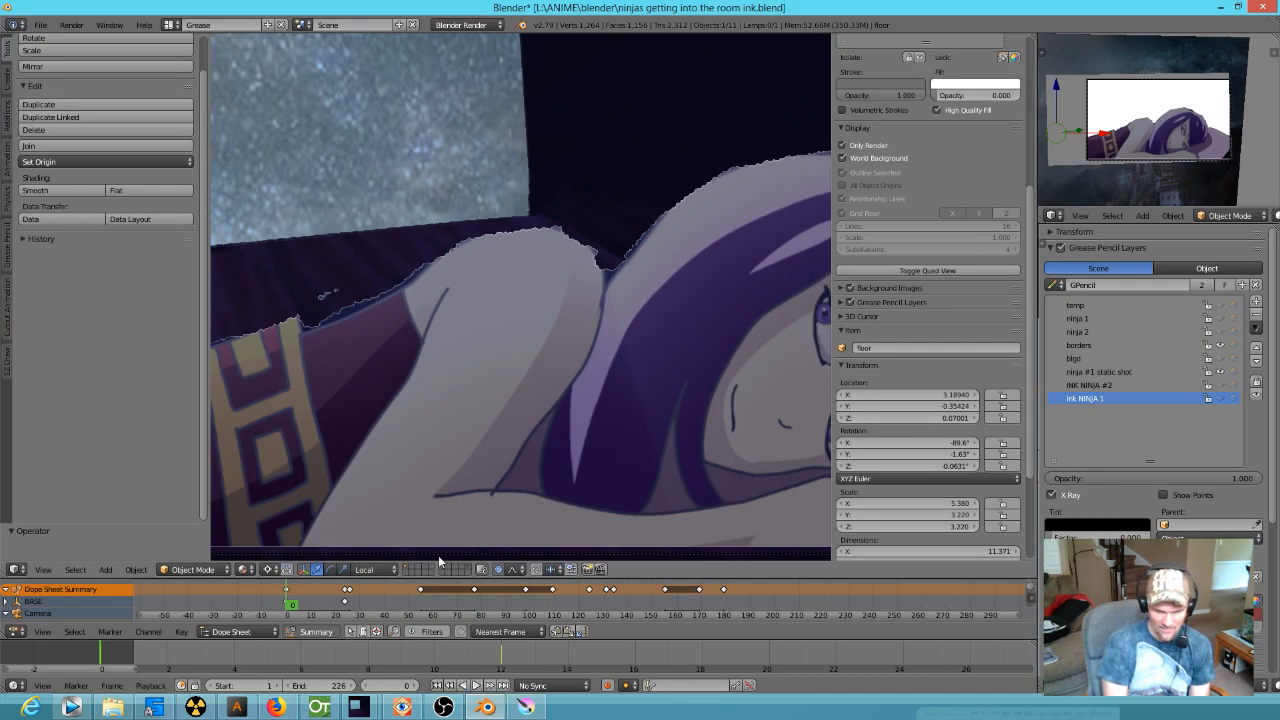
scroll(361, 396, "down", 2)
left_click_drag(428, 368, 512, 393)
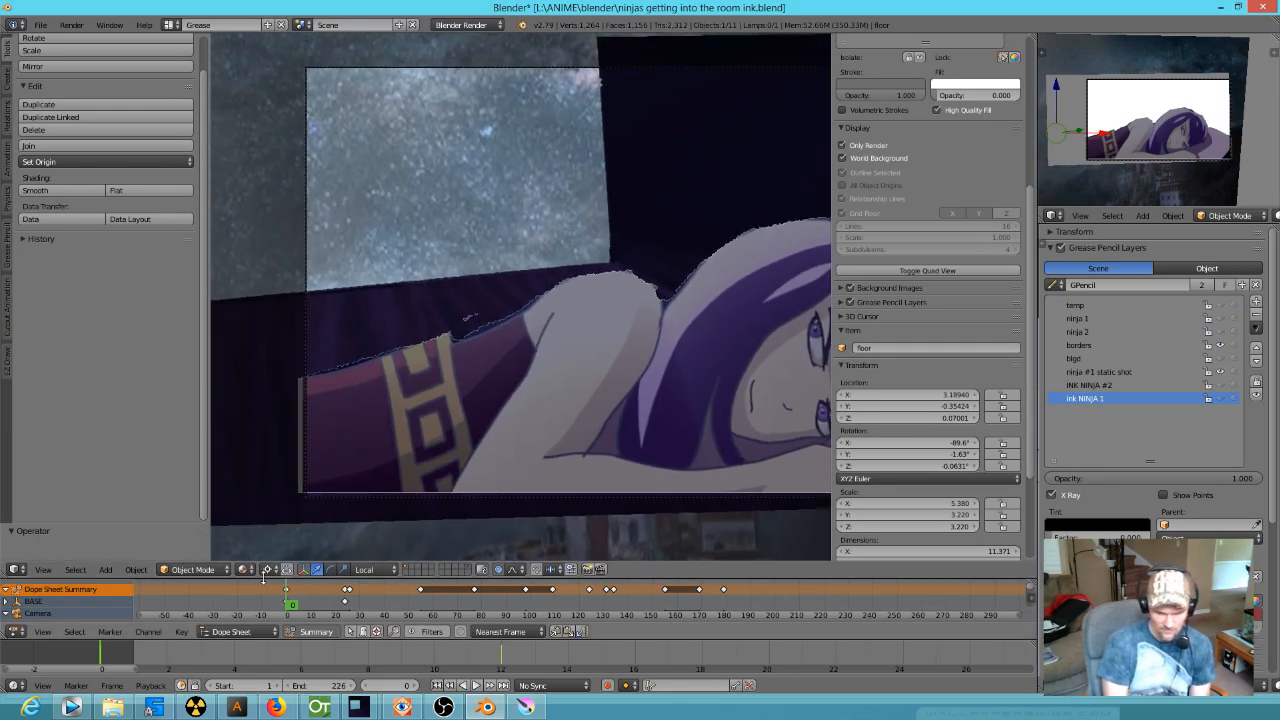
left_click(244, 570)
left_click(290, 486)
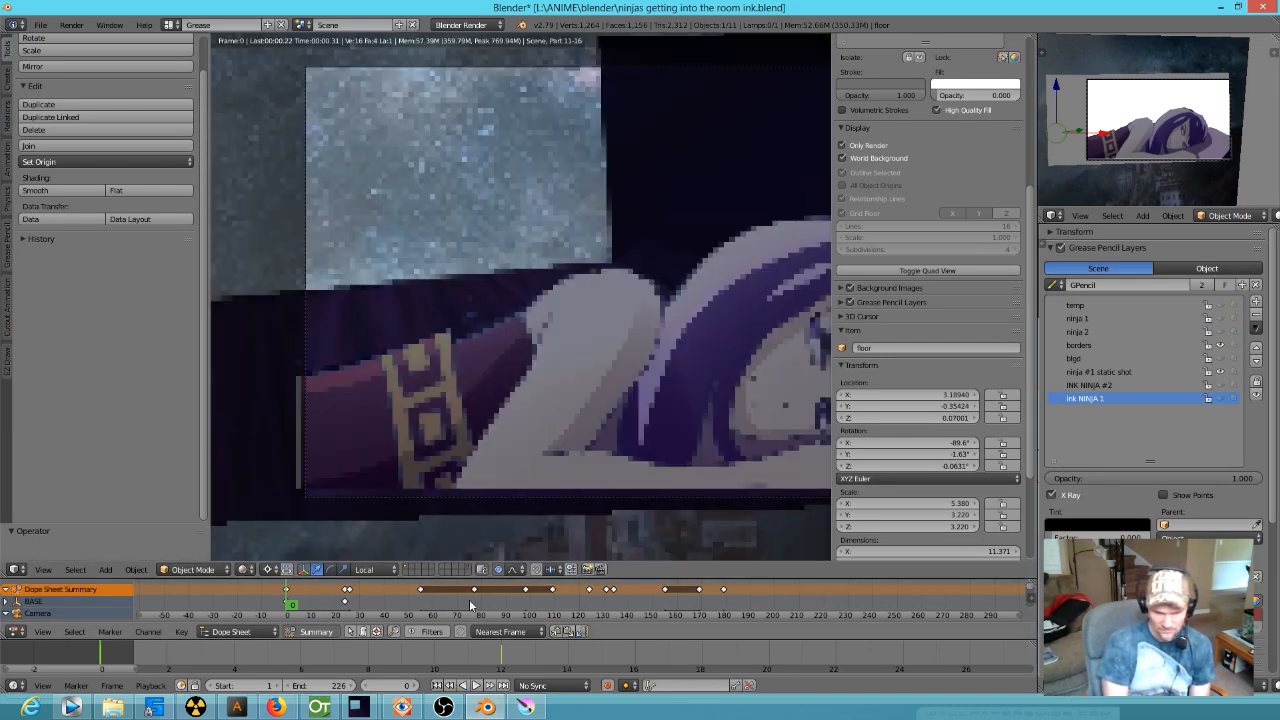
left_click_drag(395, 597, 450, 598)
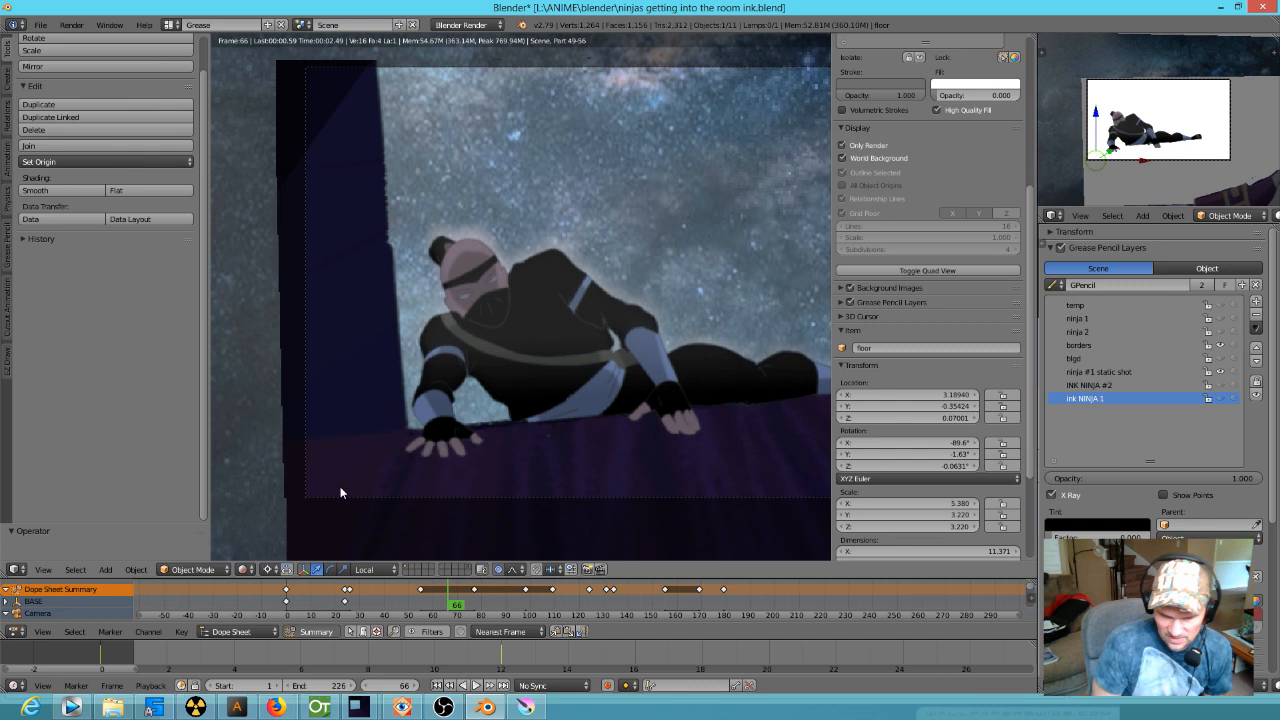
- Examine the rendered ninja glow against the room at frames 107, 57, 44, 0 and 36
left_click(549, 606)
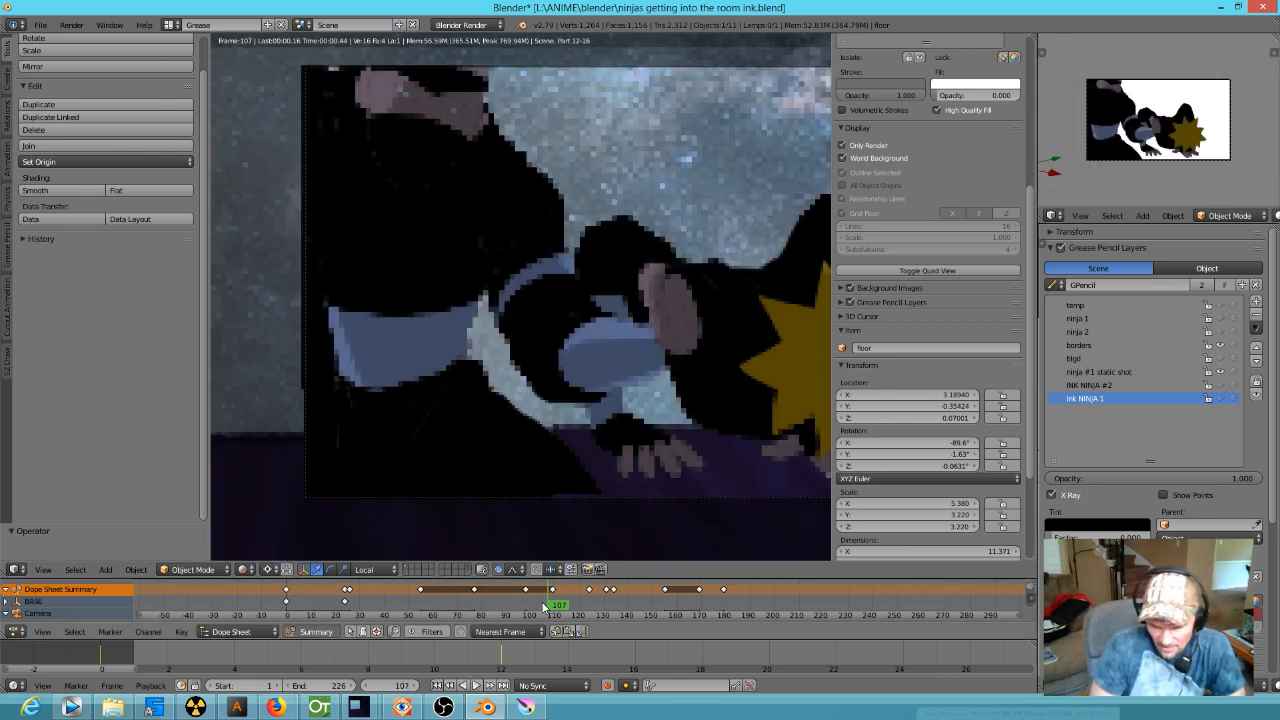
scroll(477, 451, "down", 2)
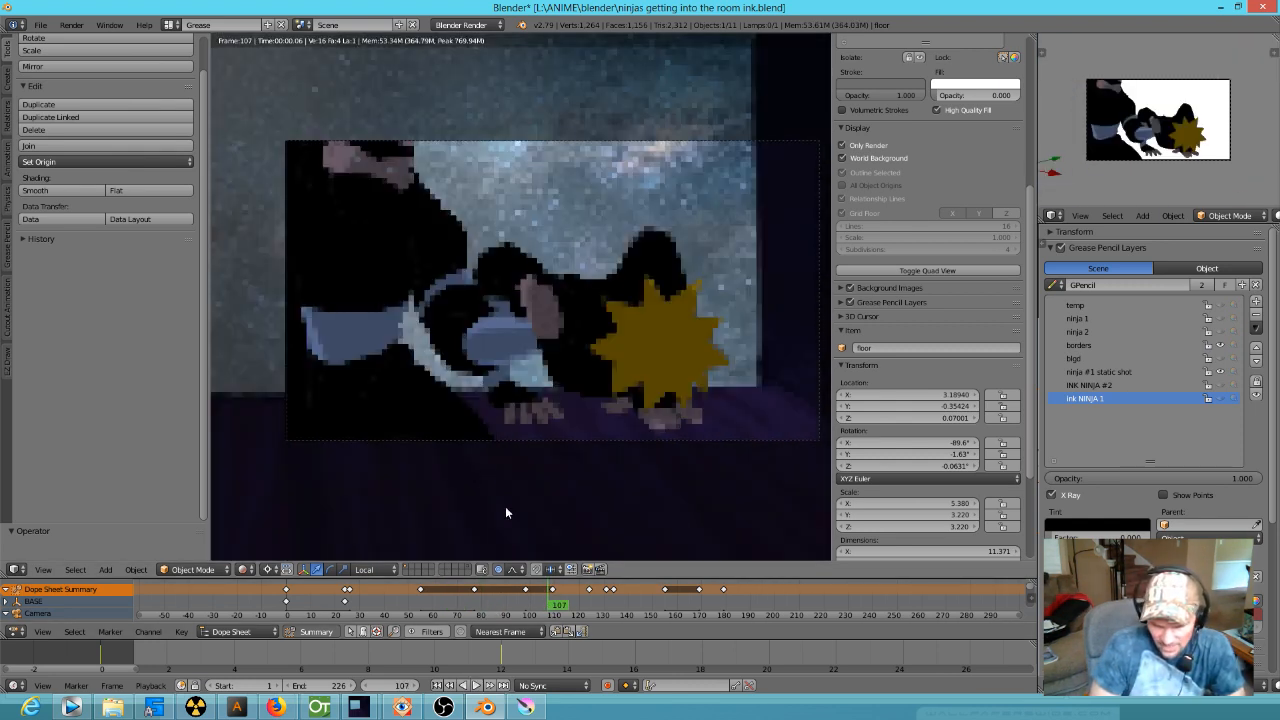
left_click_drag(532, 597, 427, 597)
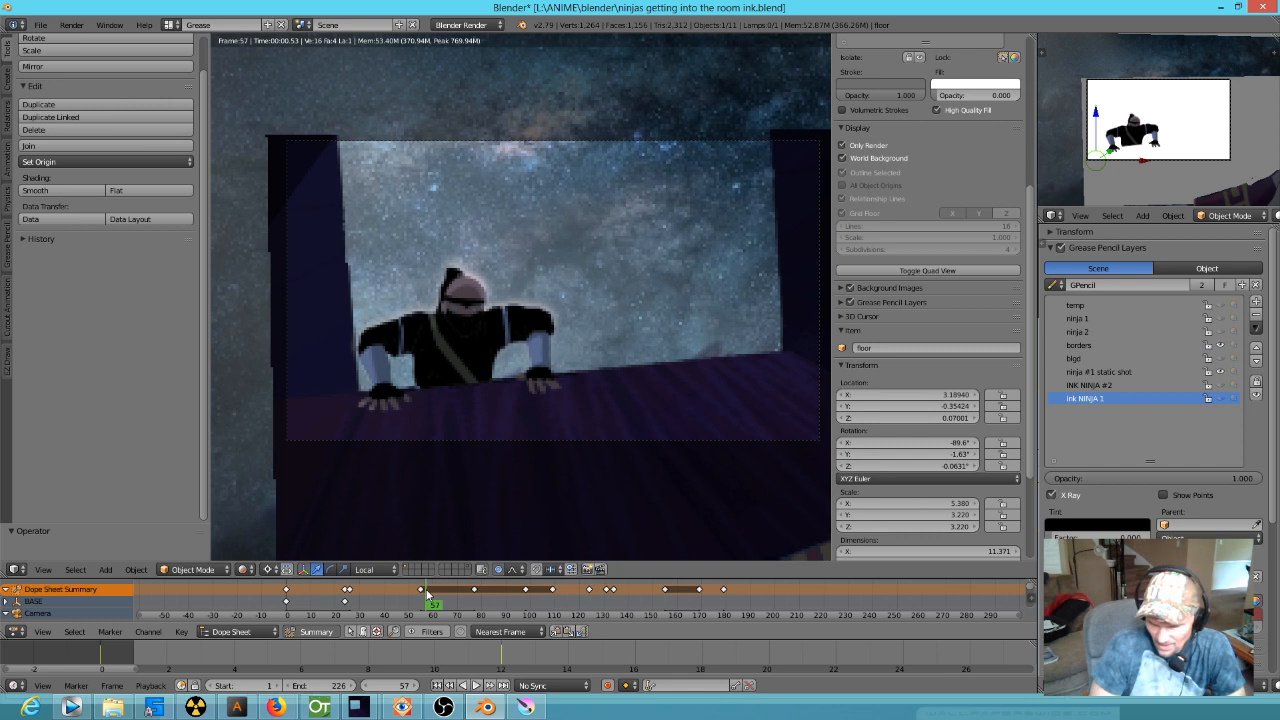
mouse_move(378, 605)
left_mouse_down()
mouse_move(361, 604)
mouse_move(394, 606)
left_mouse_up()
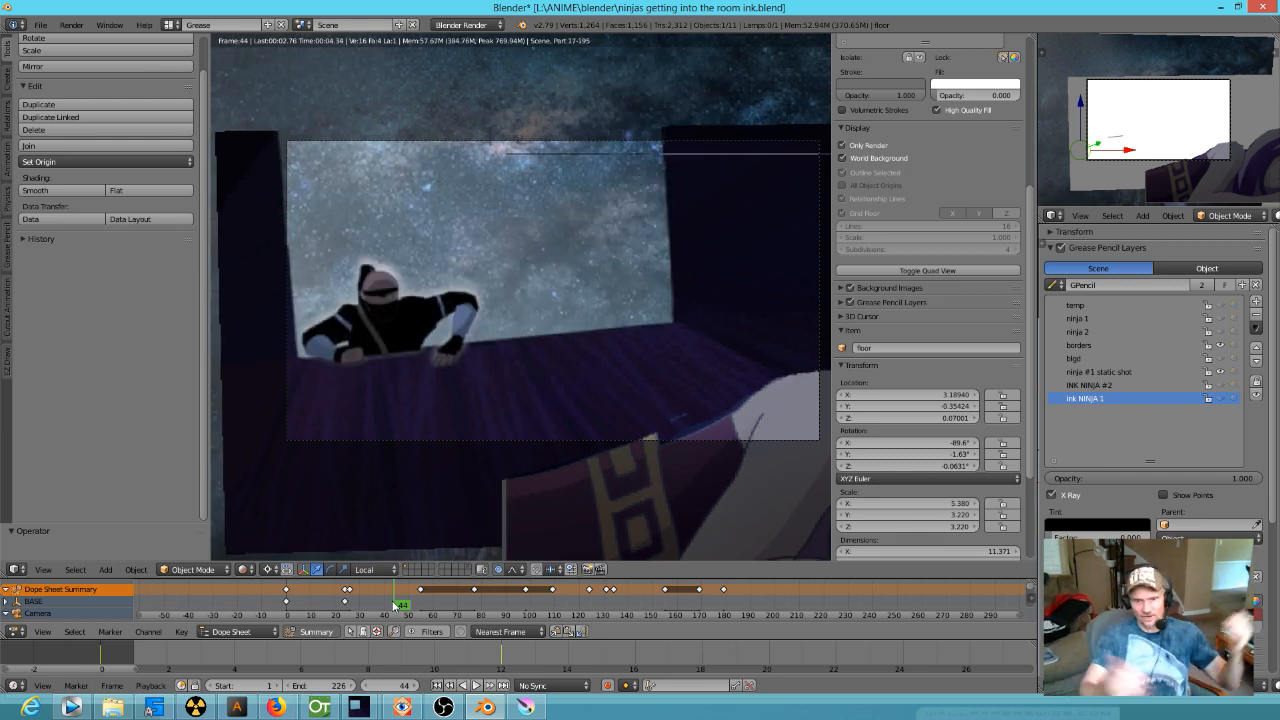
left_click_drag(397, 606, 260, 596)
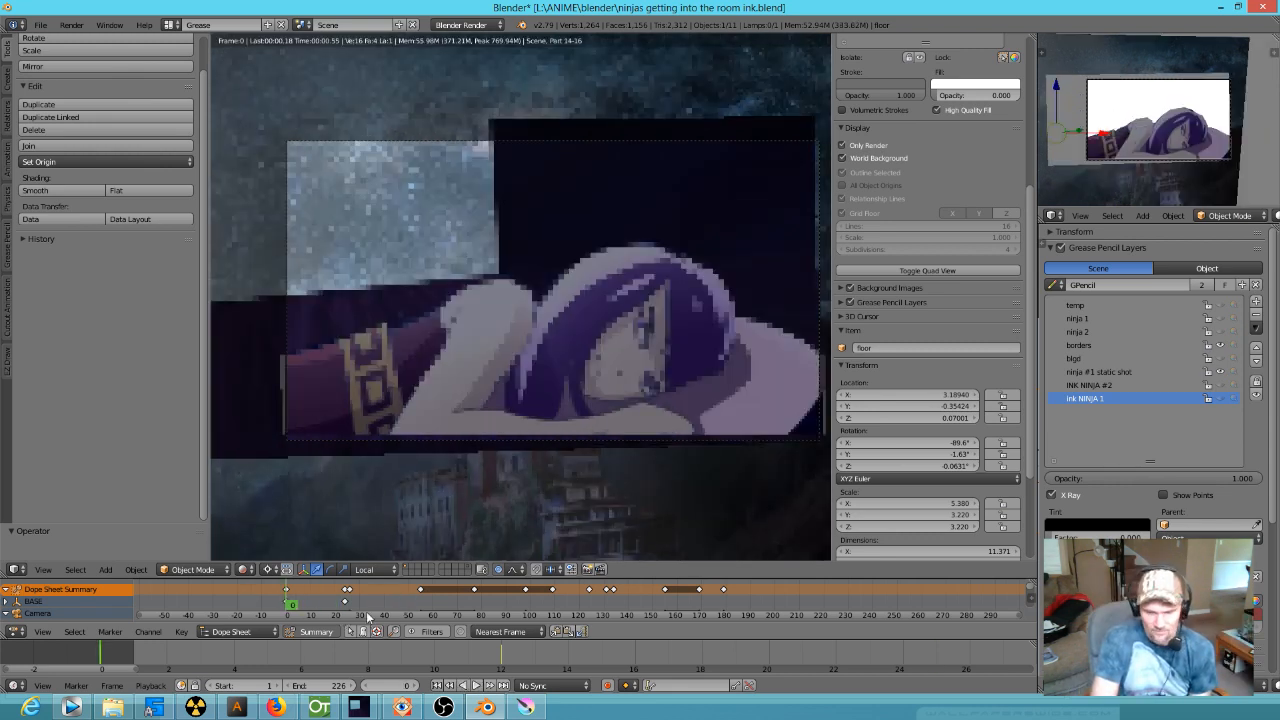
left_click_drag(290, 605, 383, 606)
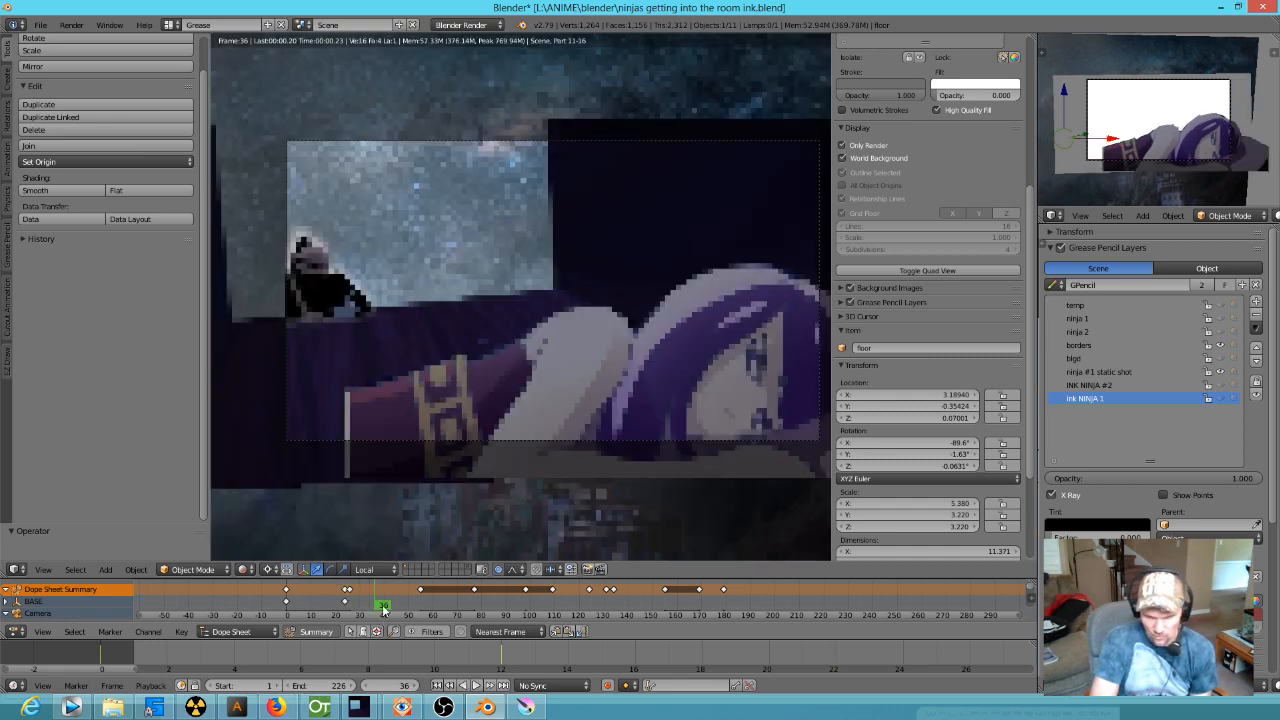
scroll(317, 289, "up", 1)
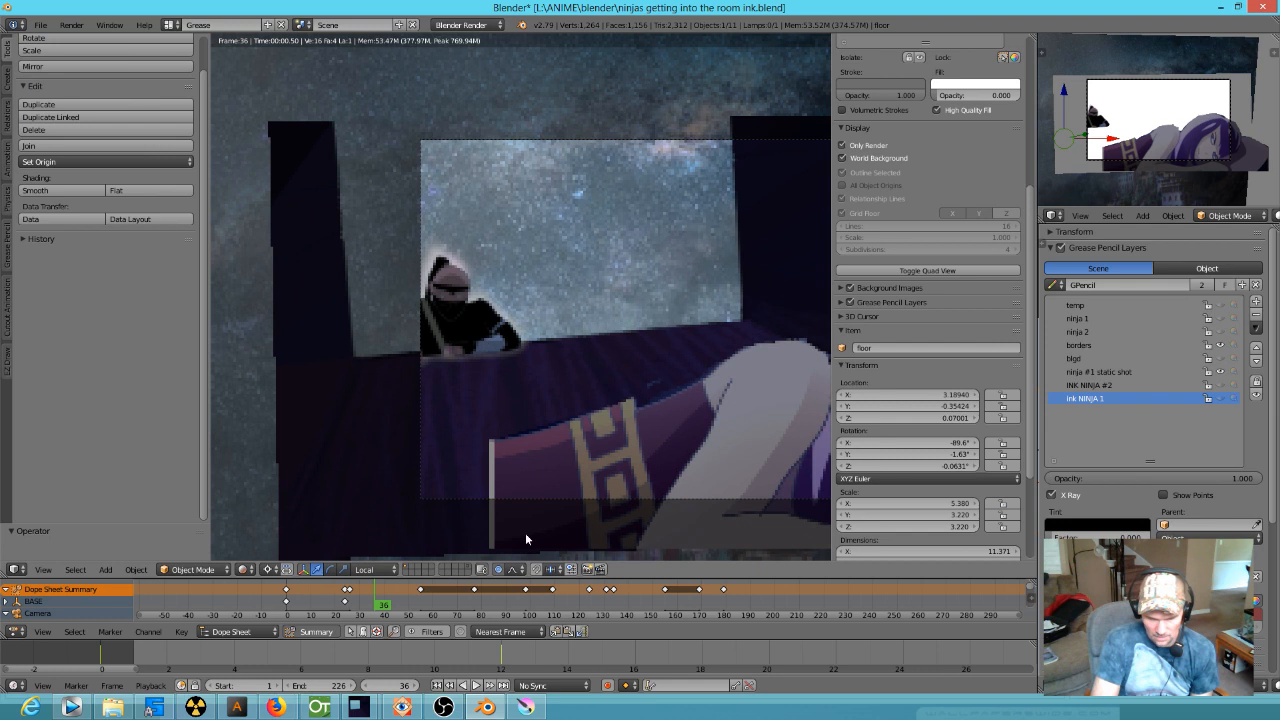
- Set the viewport shading back to Material and save the Blender scene
left_click(242, 569)
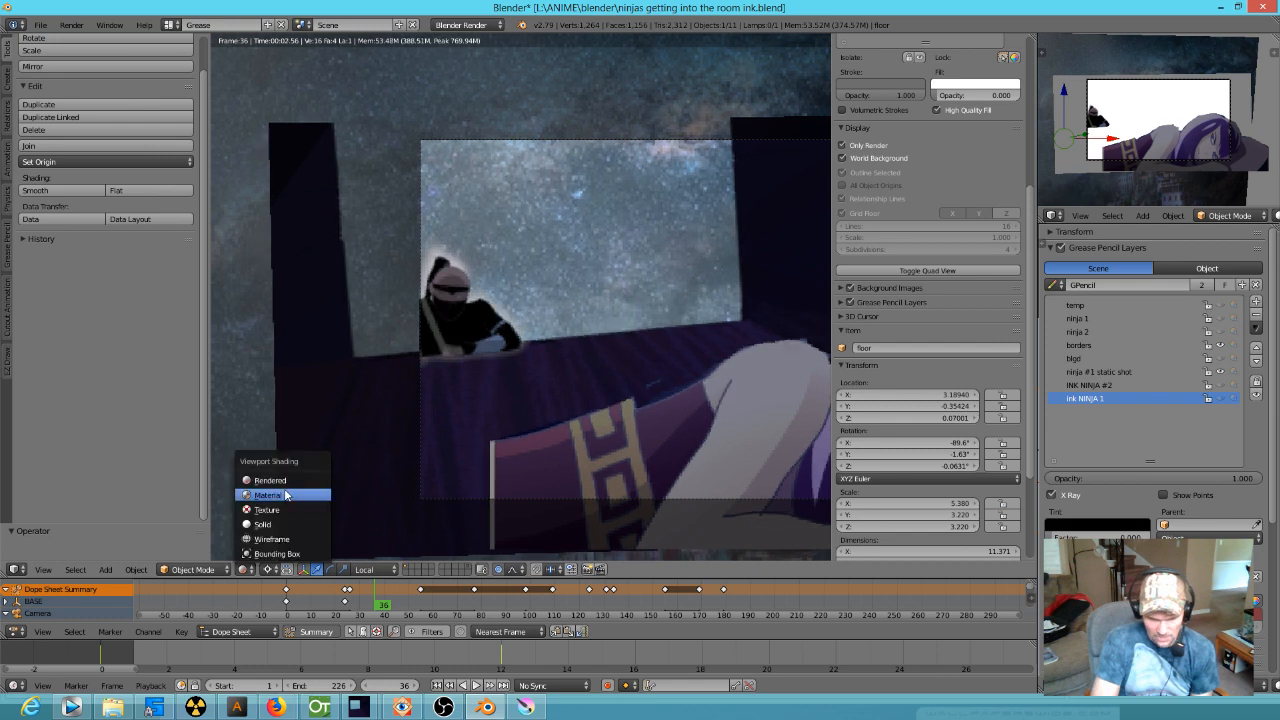
left_click(286, 495)
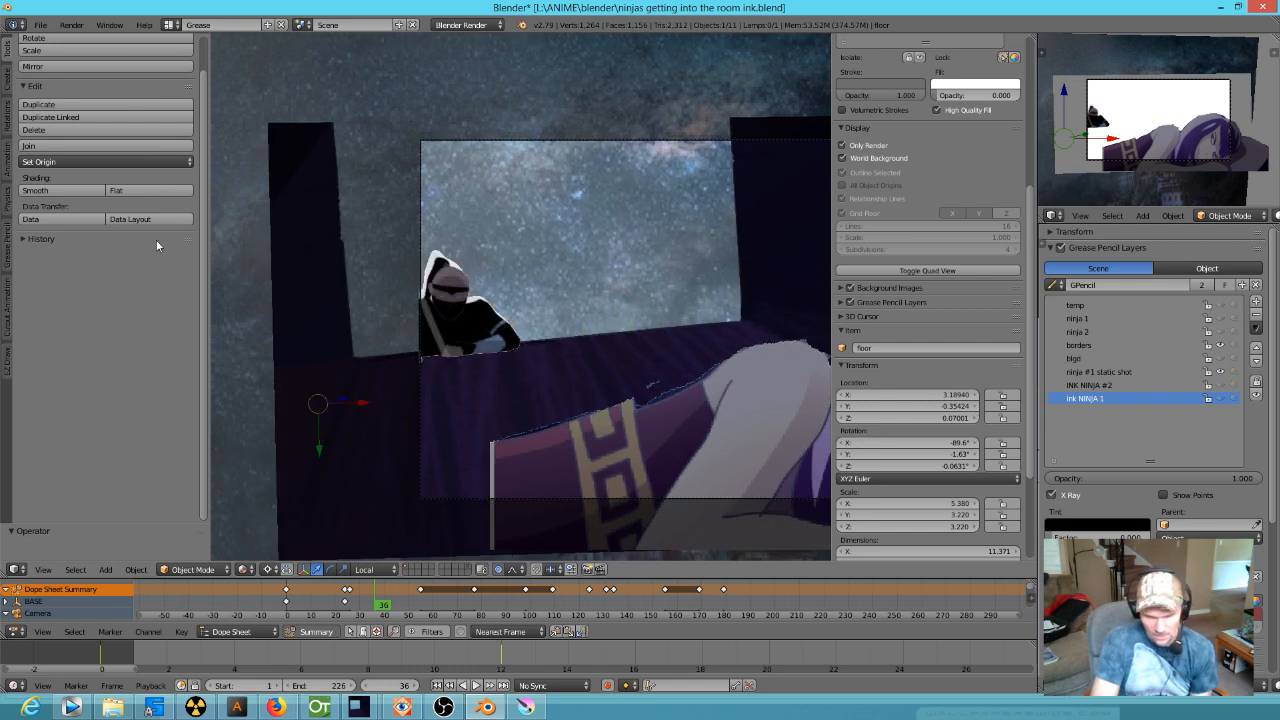
left_click(40, 26)
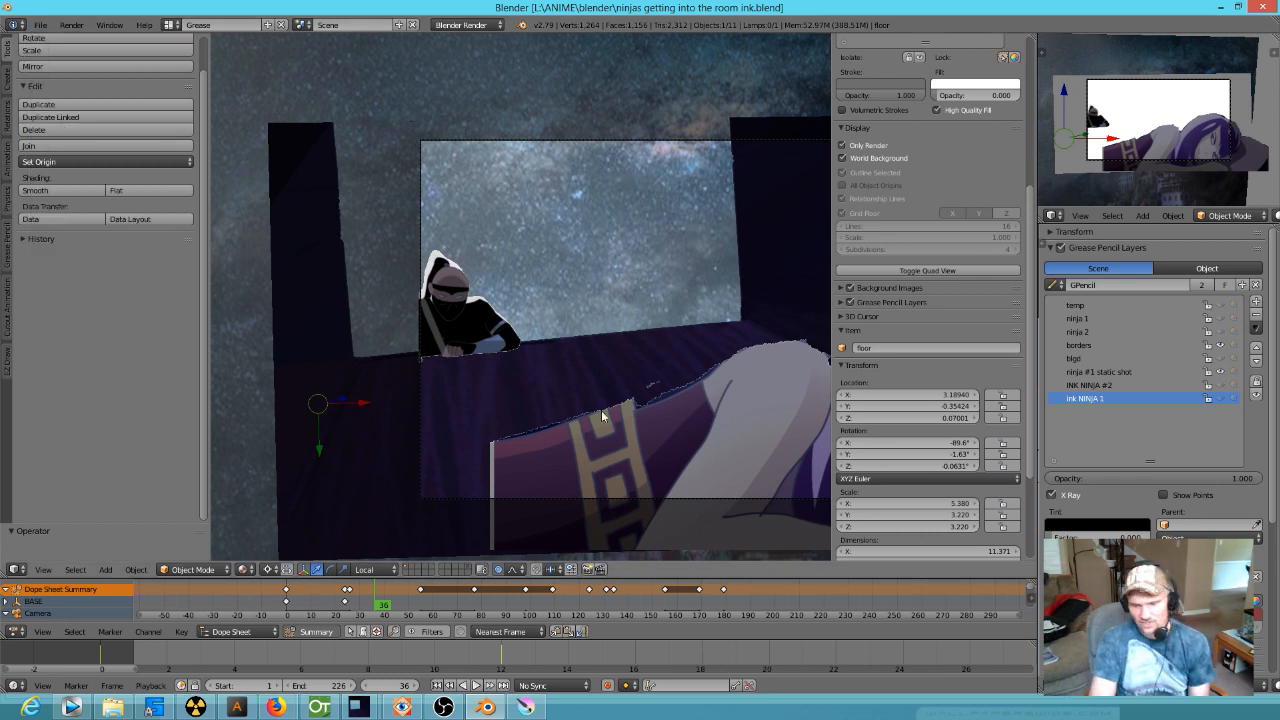
- Switch to Krita, save the ninjas getting in.kra document, and close Krita
left_click(525, 707)
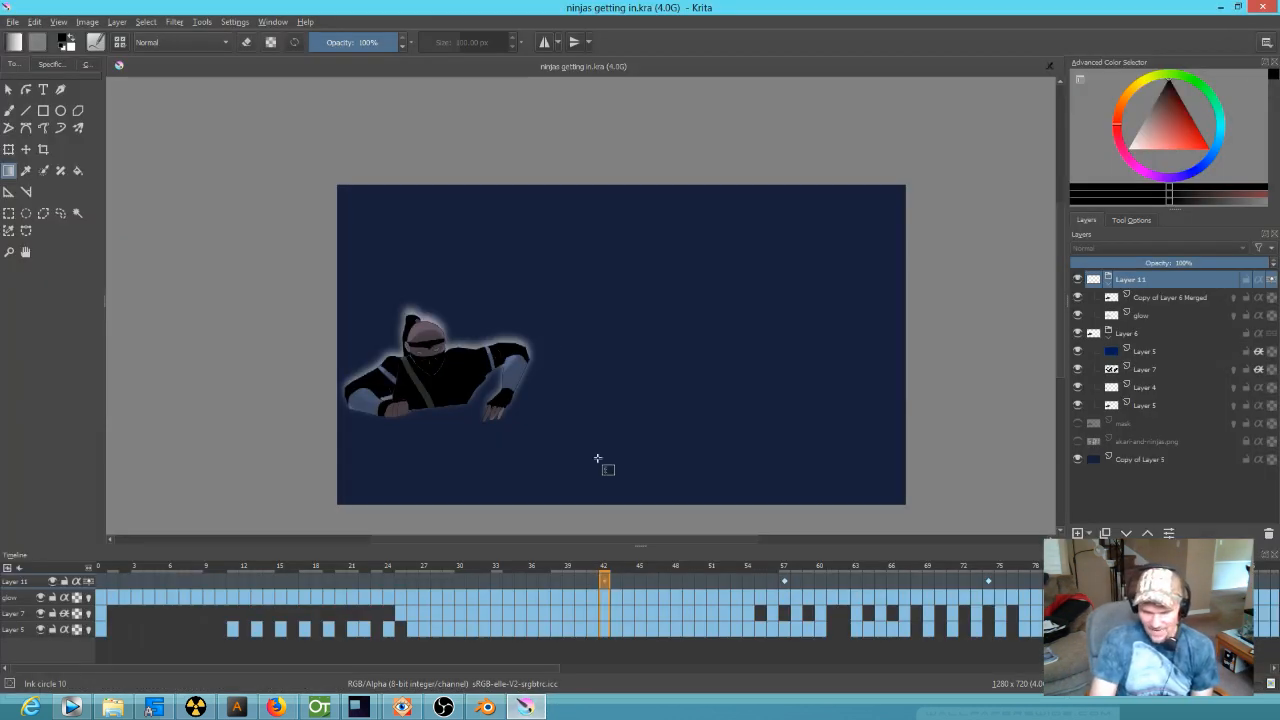
left_click(13, 21)
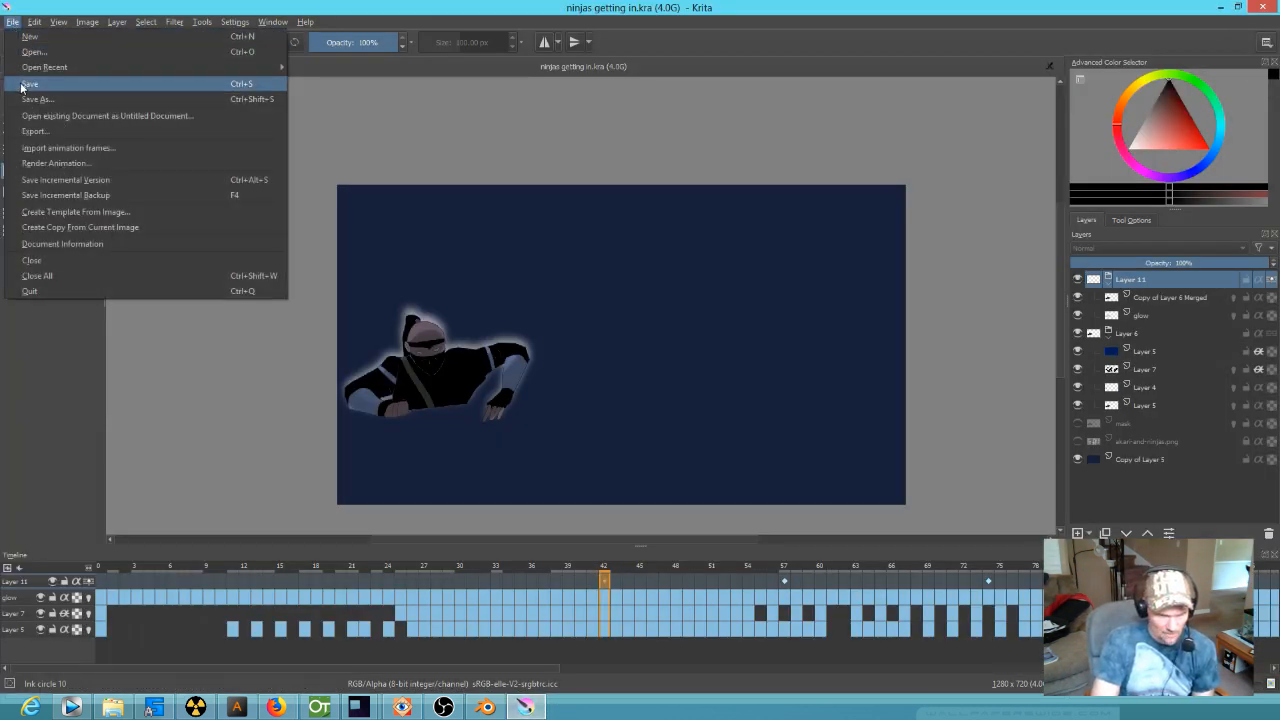
left_click(76, 83)
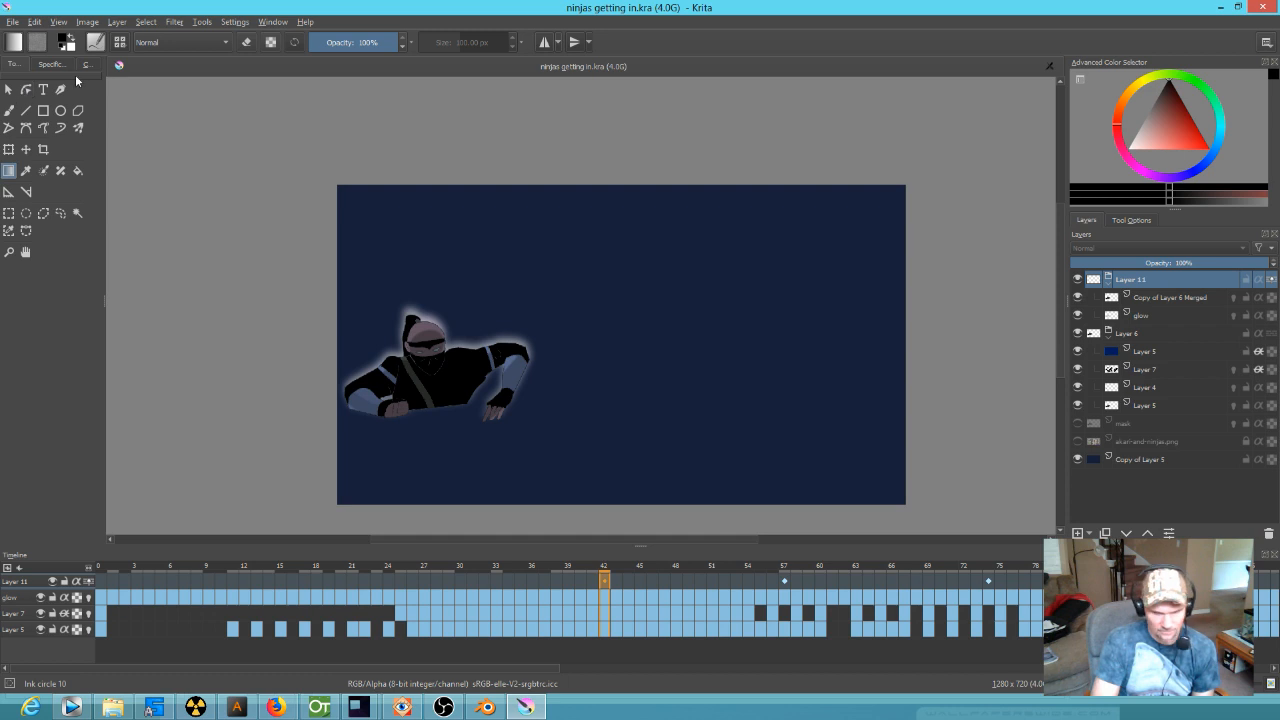
left_click(1262, 10)
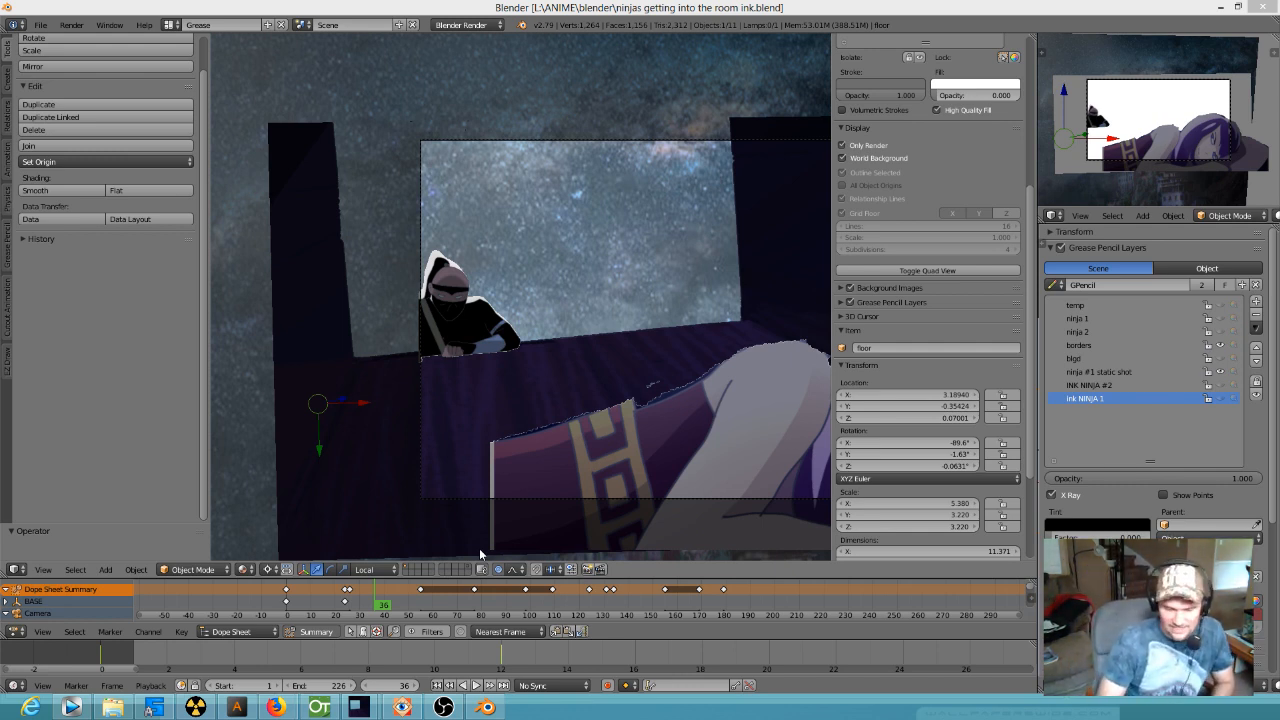
- In Blender, go to frame 43 and examine the glowing ninja with the whole camera frame in view
mouse_move(375, 603)
left_mouse_down()
mouse_move(300, 606)
mouse_move(495, 594)
mouse_move(737, 604)
mouse_move(587, 616)
mouse_move(348, 602)
mouse_move(403, 600)
mouse_move(390, 596)
left_mouse_up()
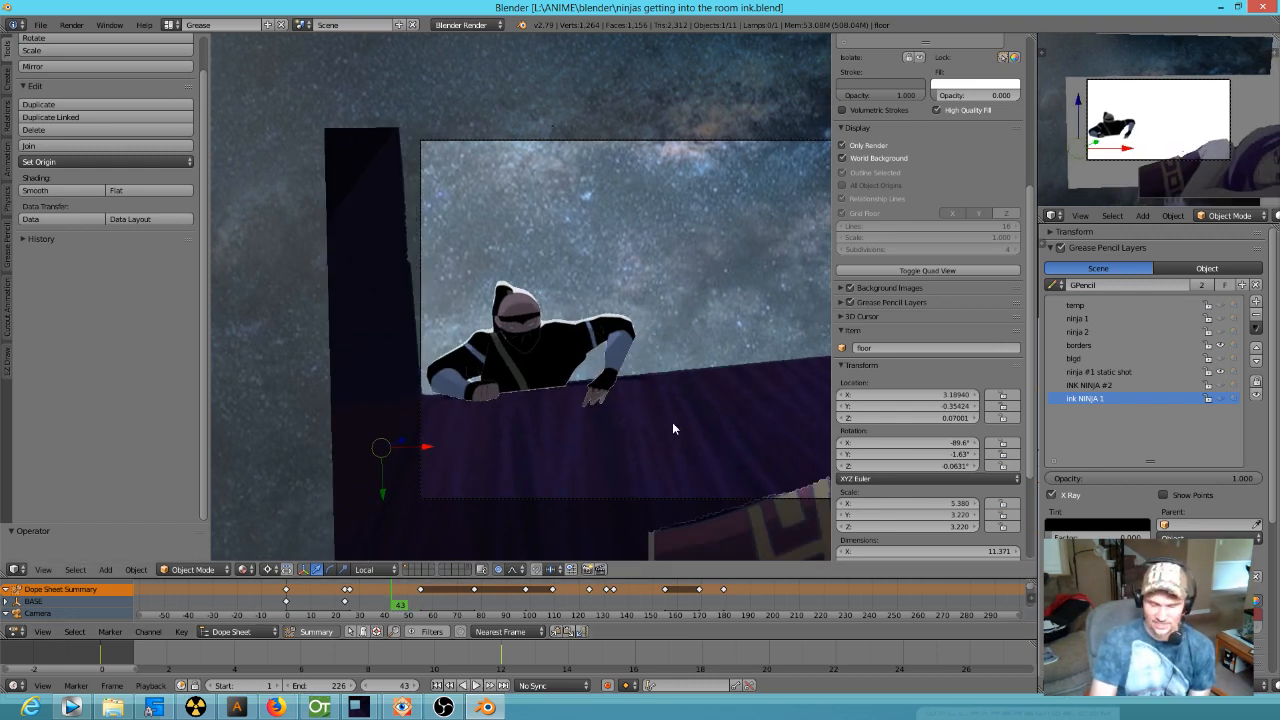
left_click_drag(672, 422, 566, 411)
scroll(566, 411, "down", 2)
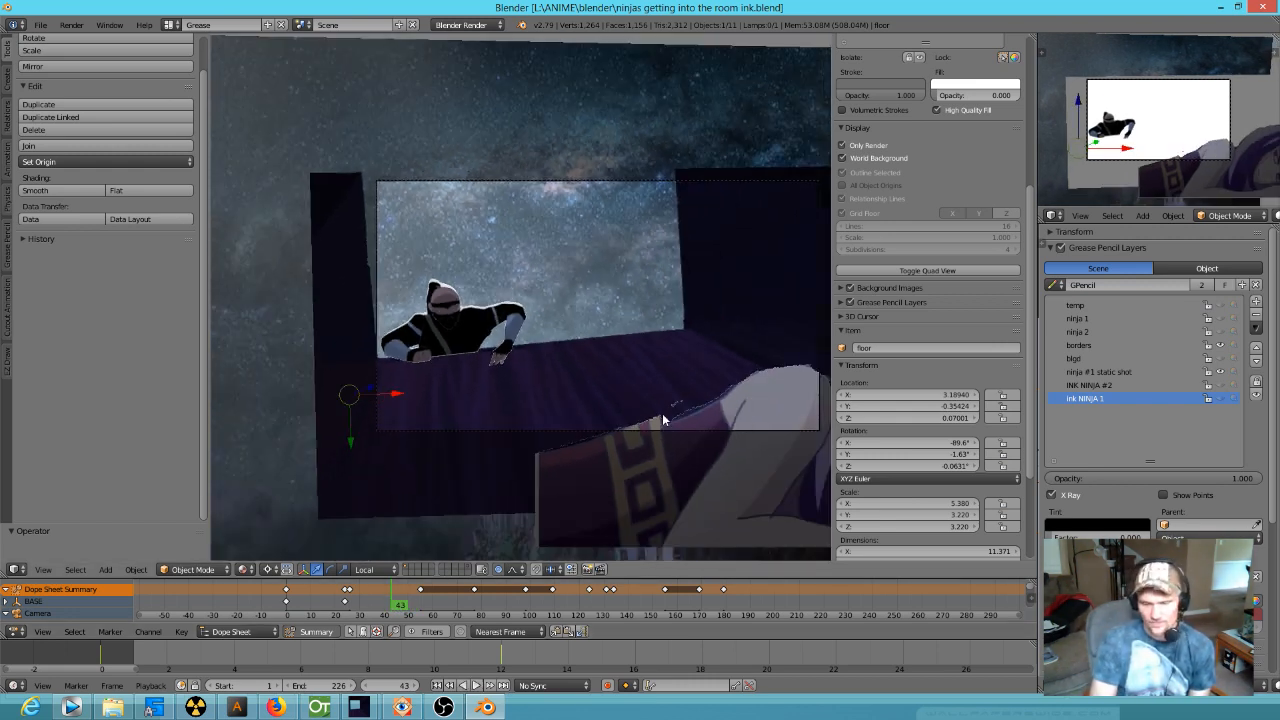
scroll(665, 416, "down", 1)
left_click_drag(679, 418, 625, 422)
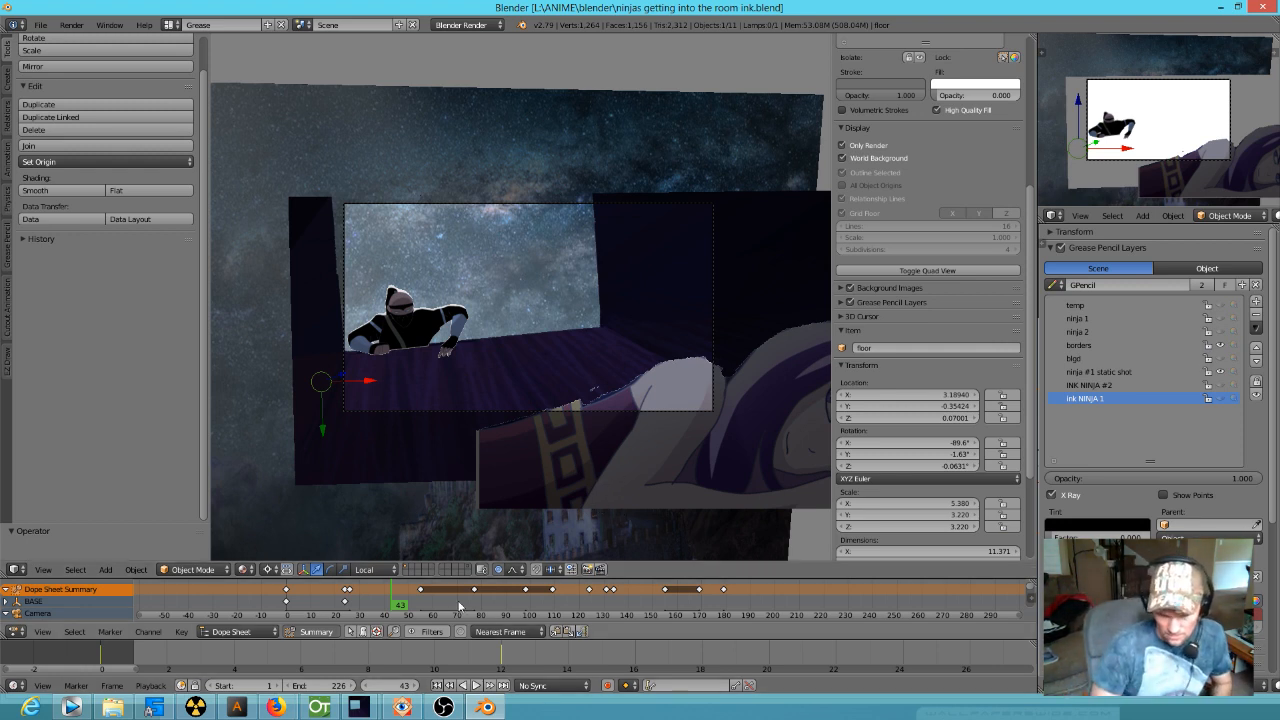
- Play the room scene from frame 9, and check the shot at frames 121, 110 and 0
left_click(378, 605)
left_click_drag(378, 605, 311, 600)
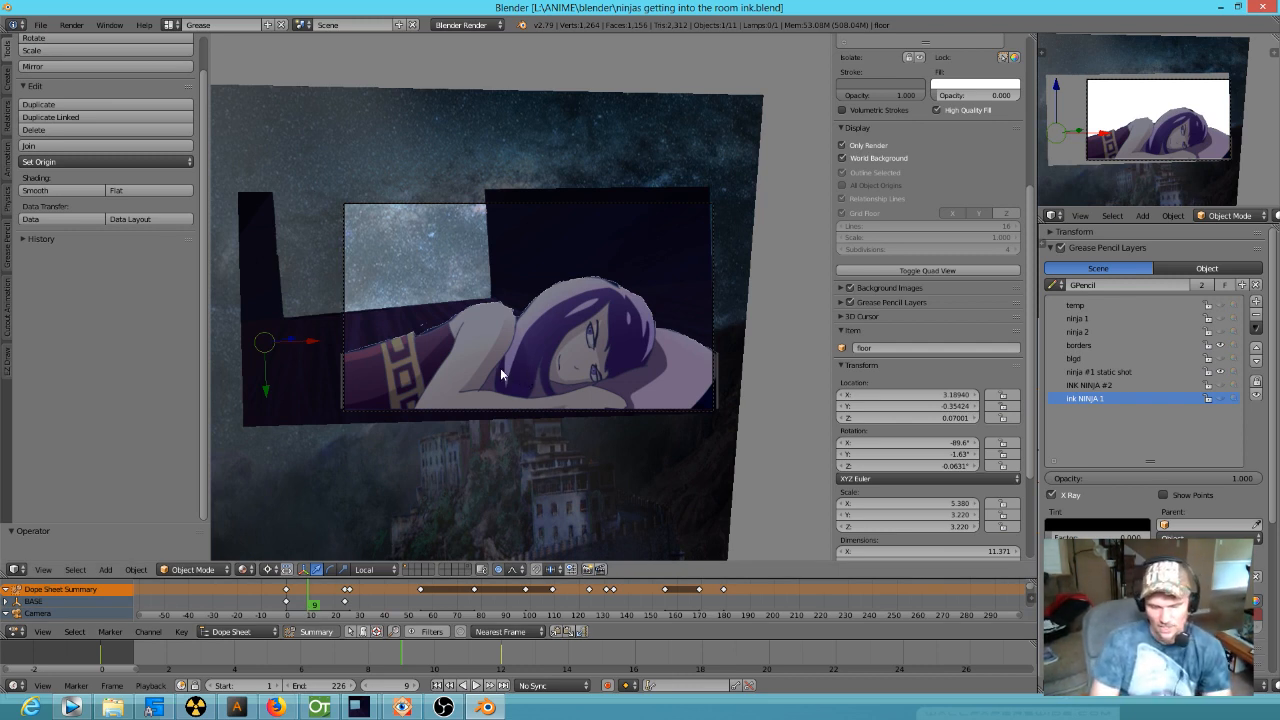
key("alt+a")
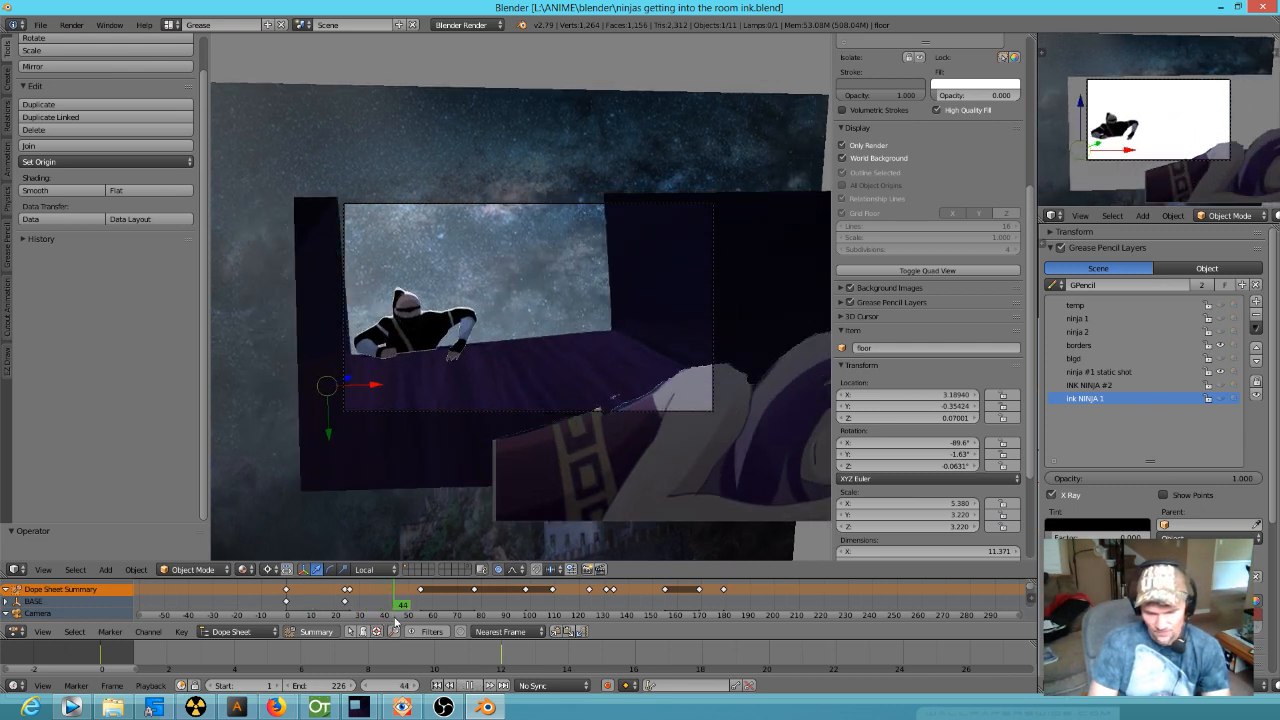
left_click_drag(437, 589, 582, 607)
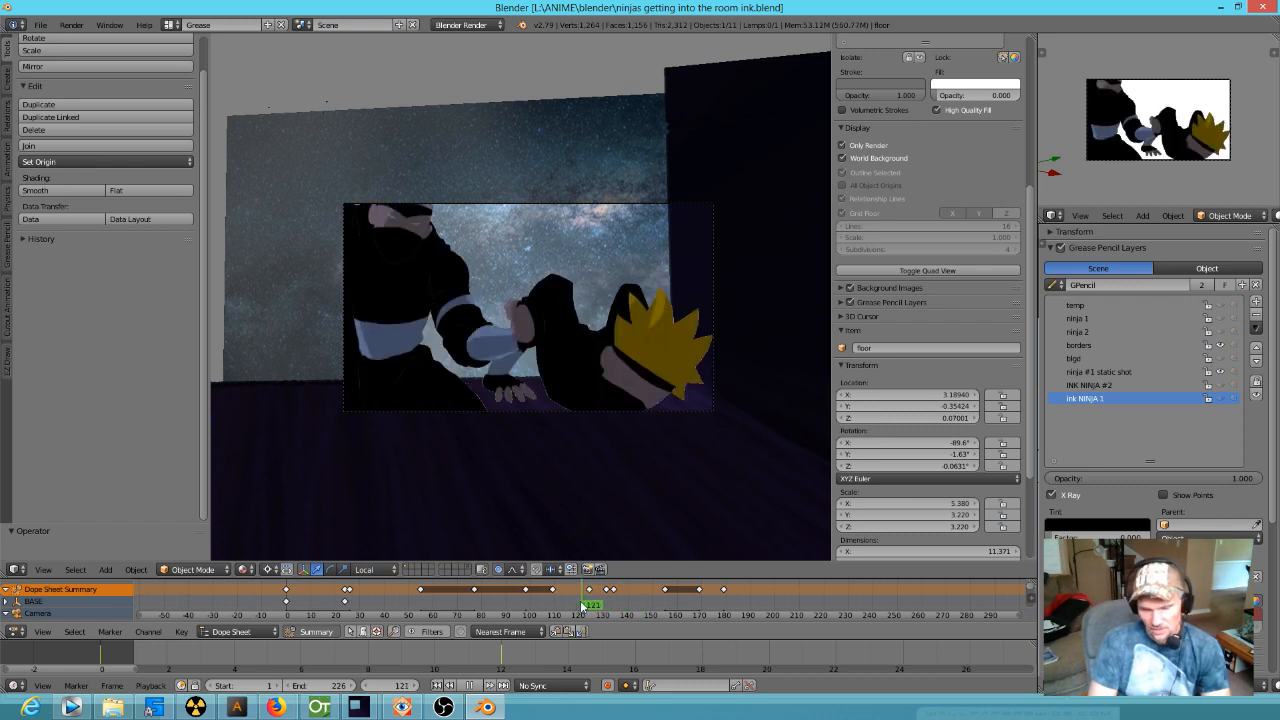
left_click_drag(582, 607, 557, 612)
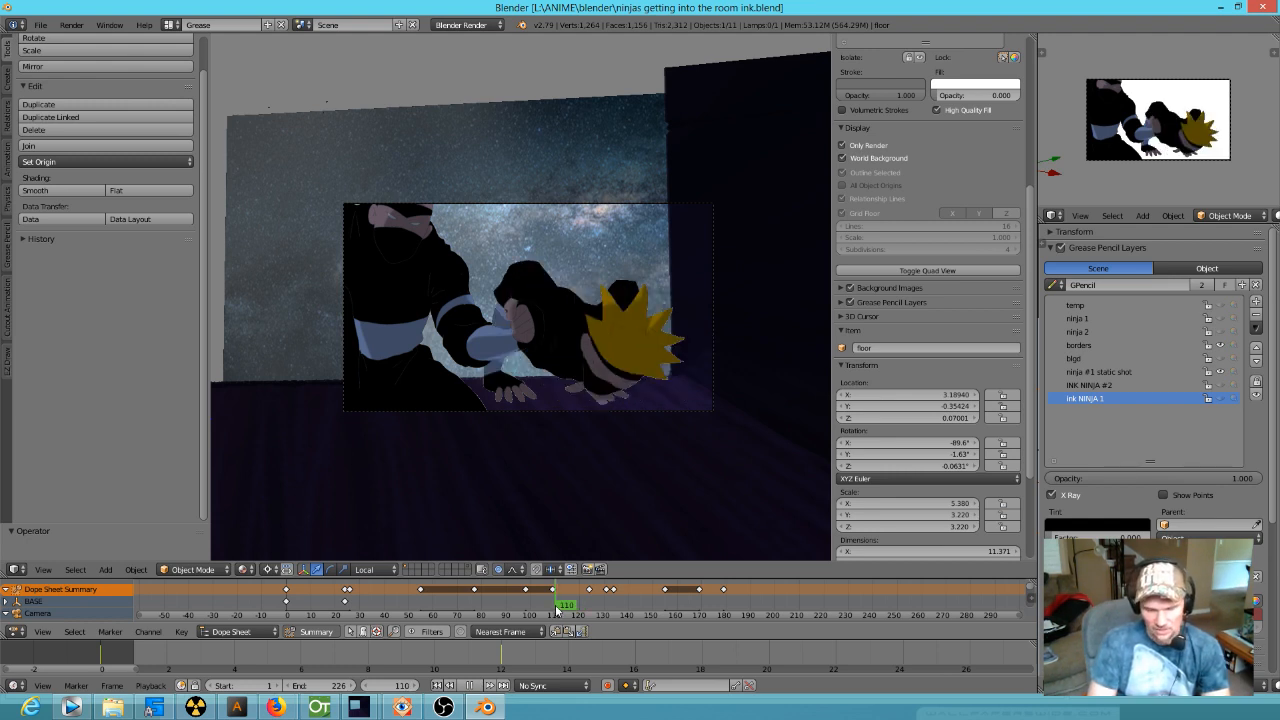
left_click_drag(557, 612, 291, 598)
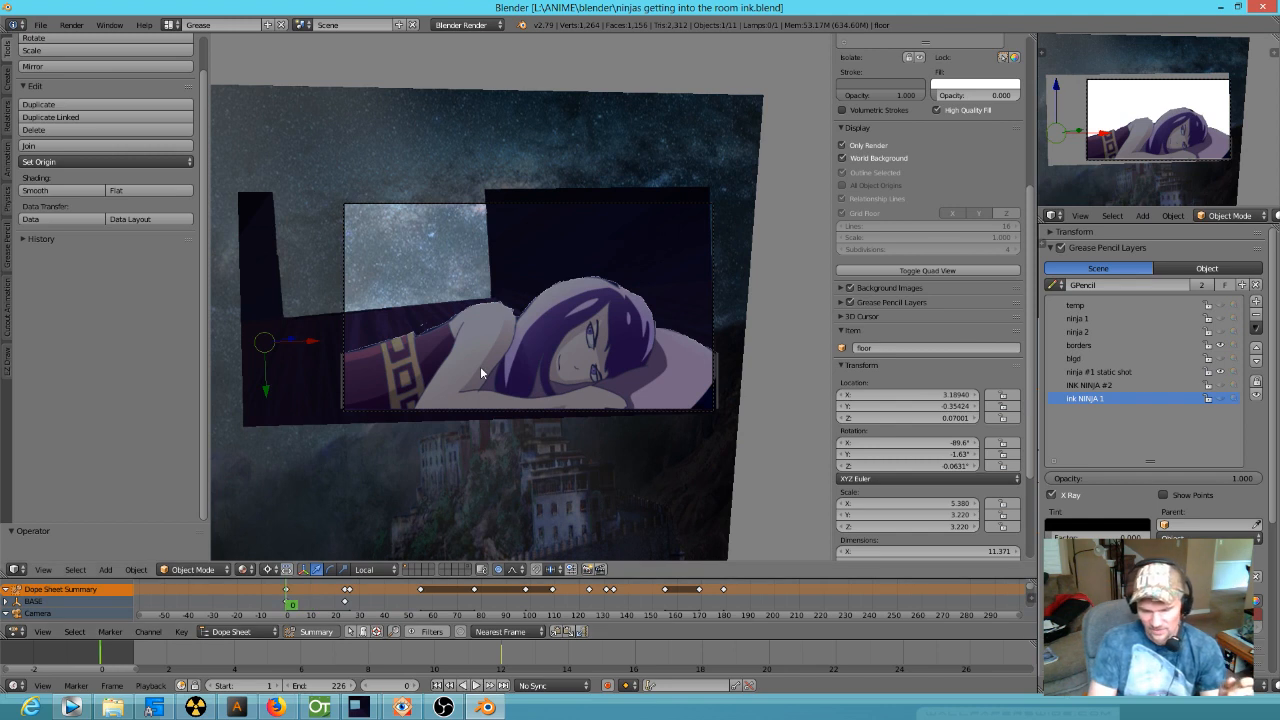
- Switch to OpenToonz to look at the akari-sleeping scene with its light rays, and return to Blender
left_click(318, 707)
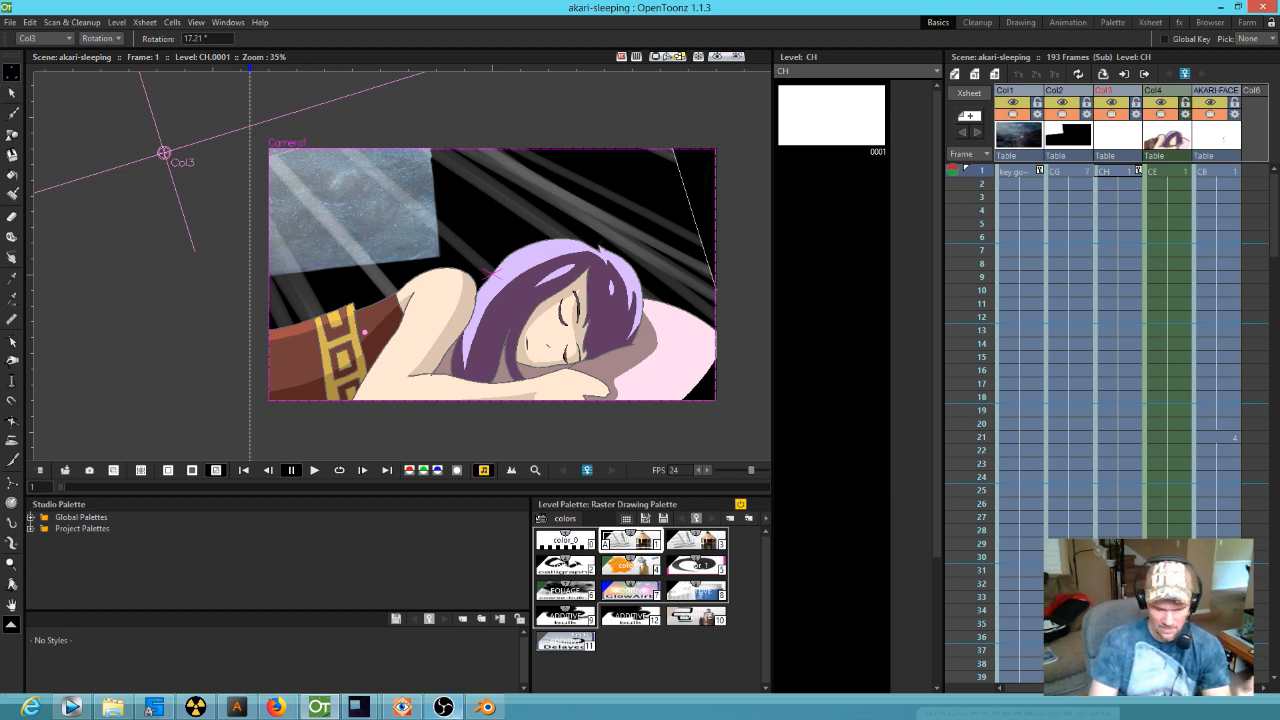
mouse_move(441, 709)
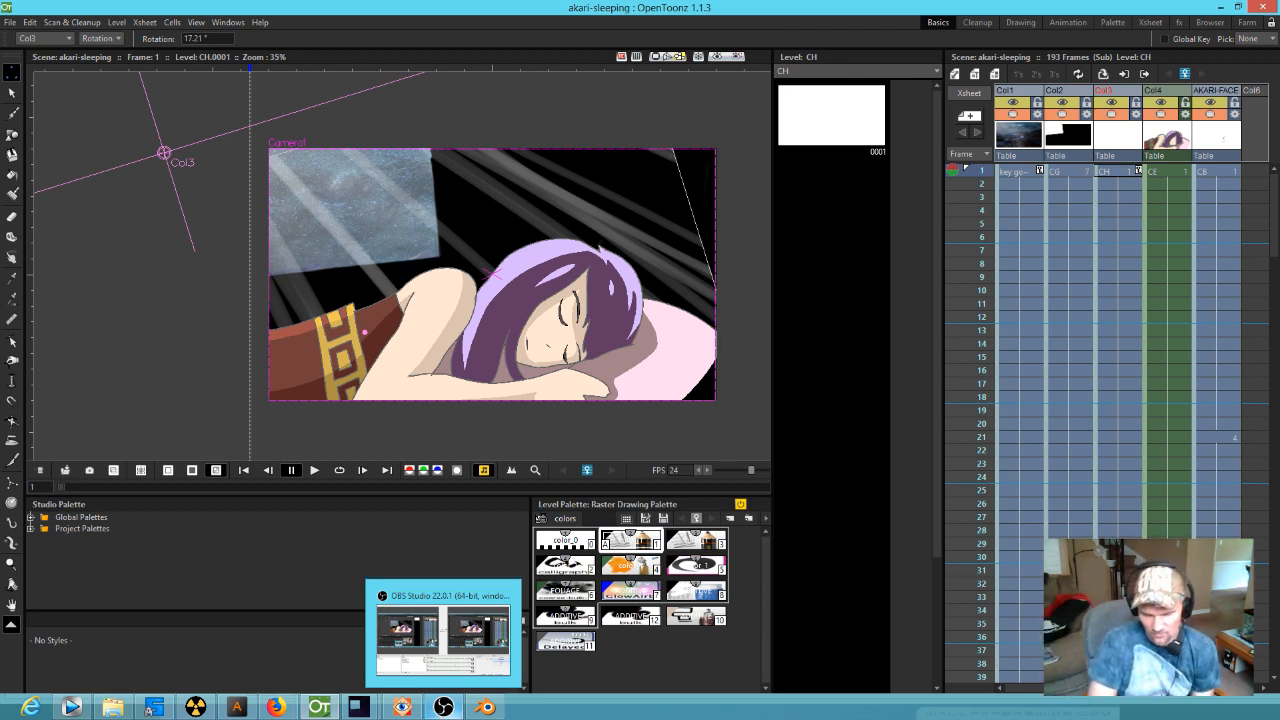
left_click(485, 709)
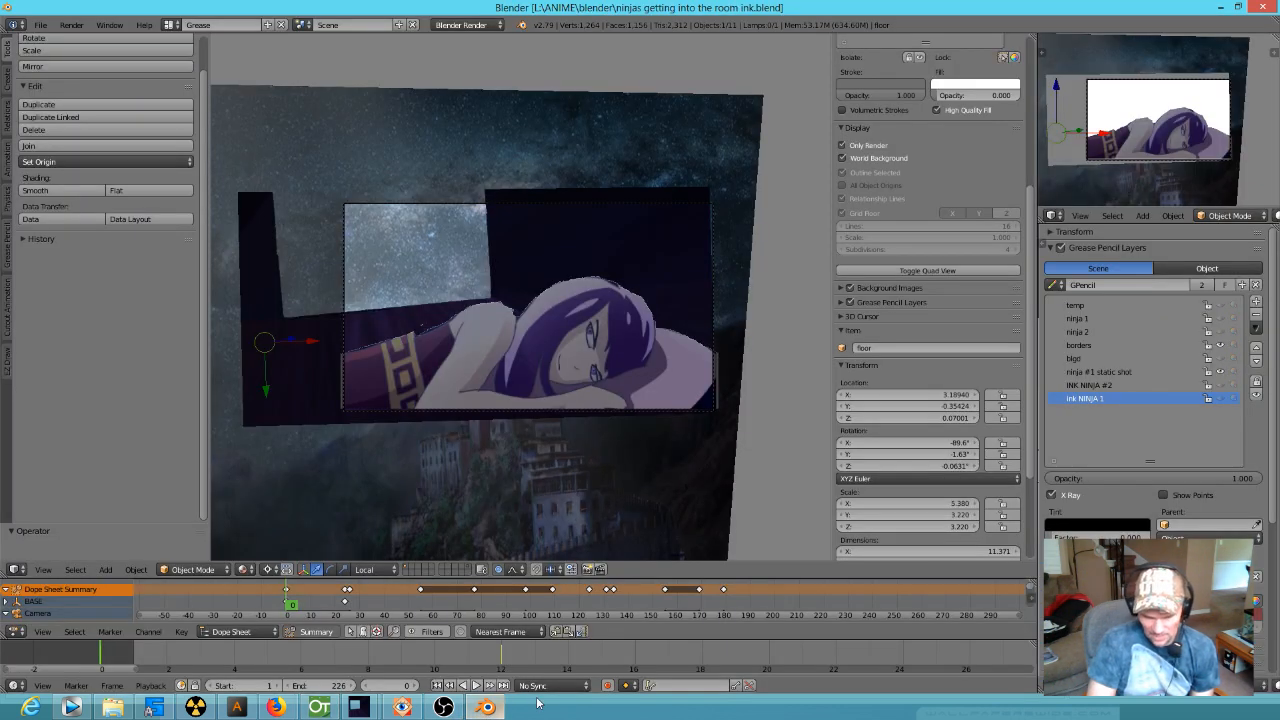